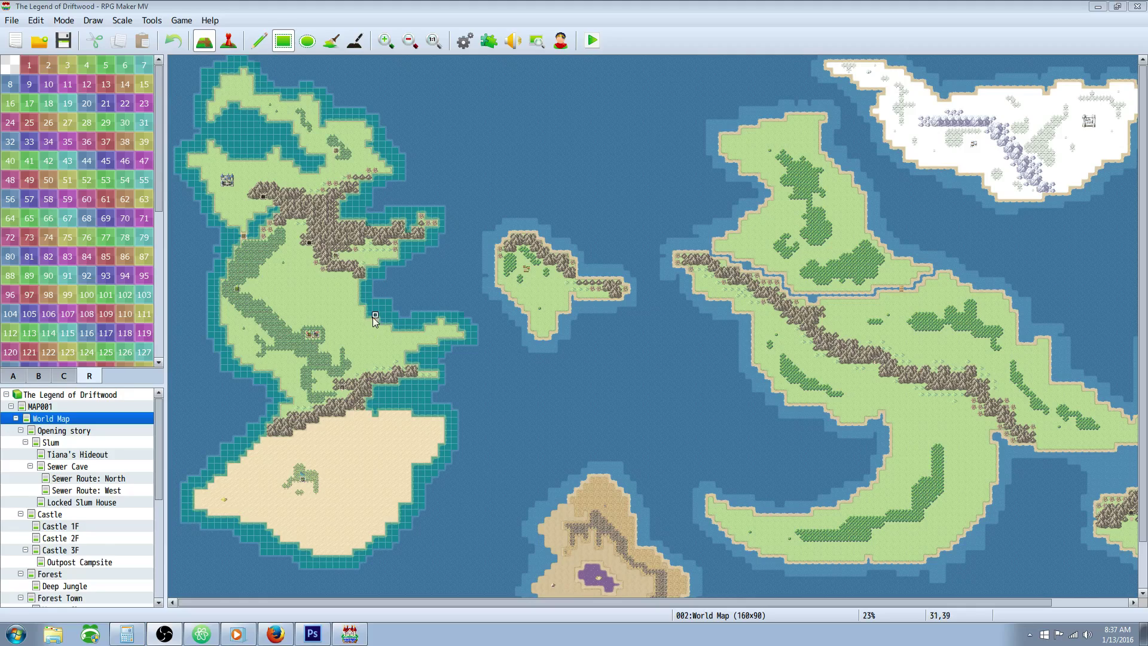
Open the project database and compare the actor entries for Olguin and Darc Hiro
{"action": "left_click", "coordinate": [460, 45]}
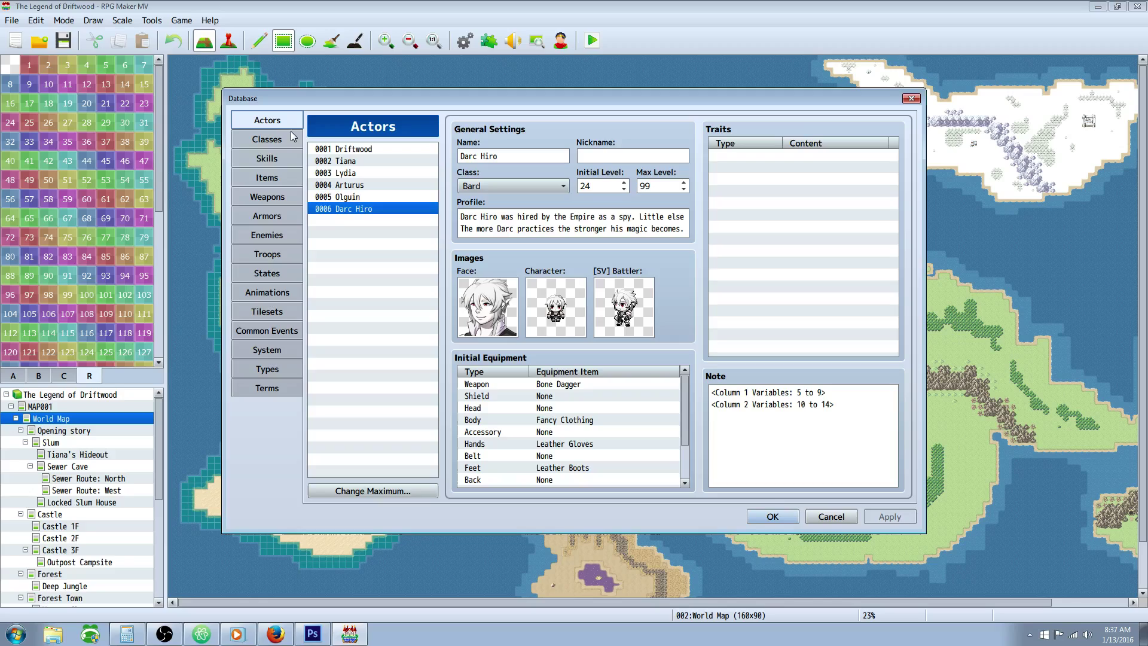
{"action": "left_click", "coordinate": [367, 196]}
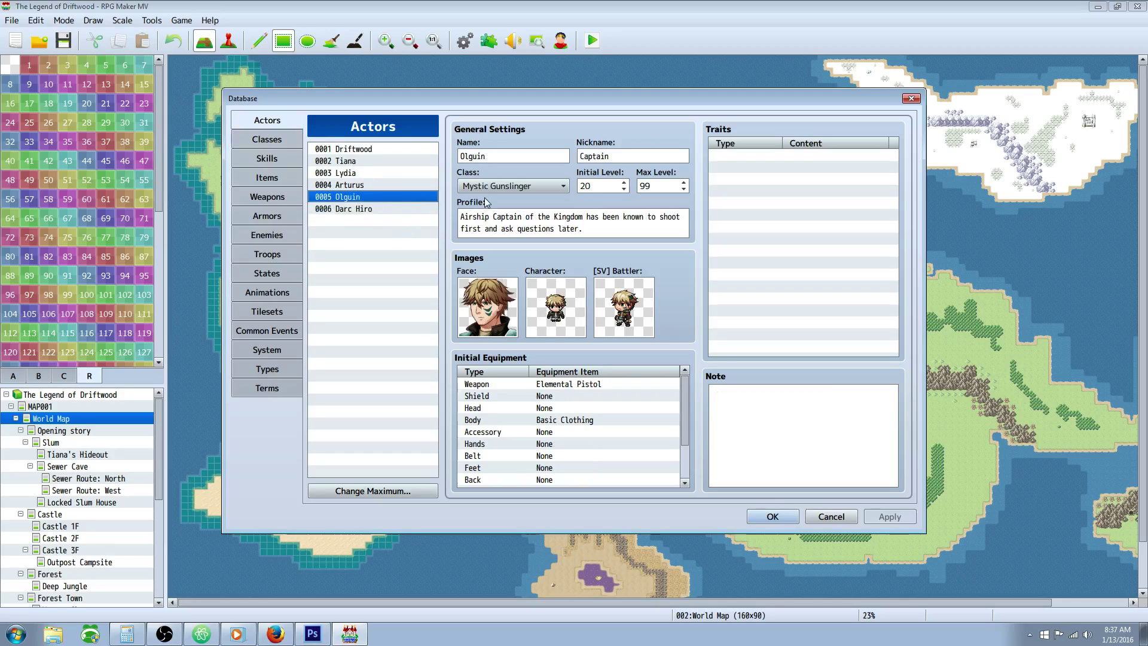
{"action": "mouse_move", "coordinate": [485, 202]}
{"action": "left_click", "coordinate": [379, 209]}
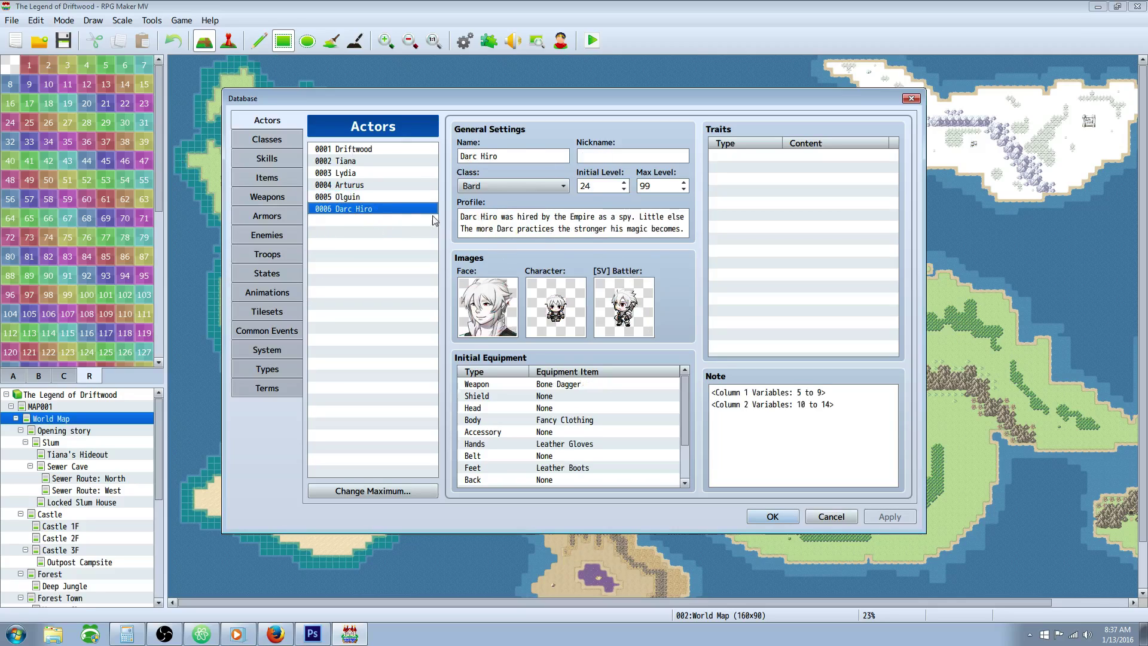
{"action": "left_click", "coordinate": [351, 199]}
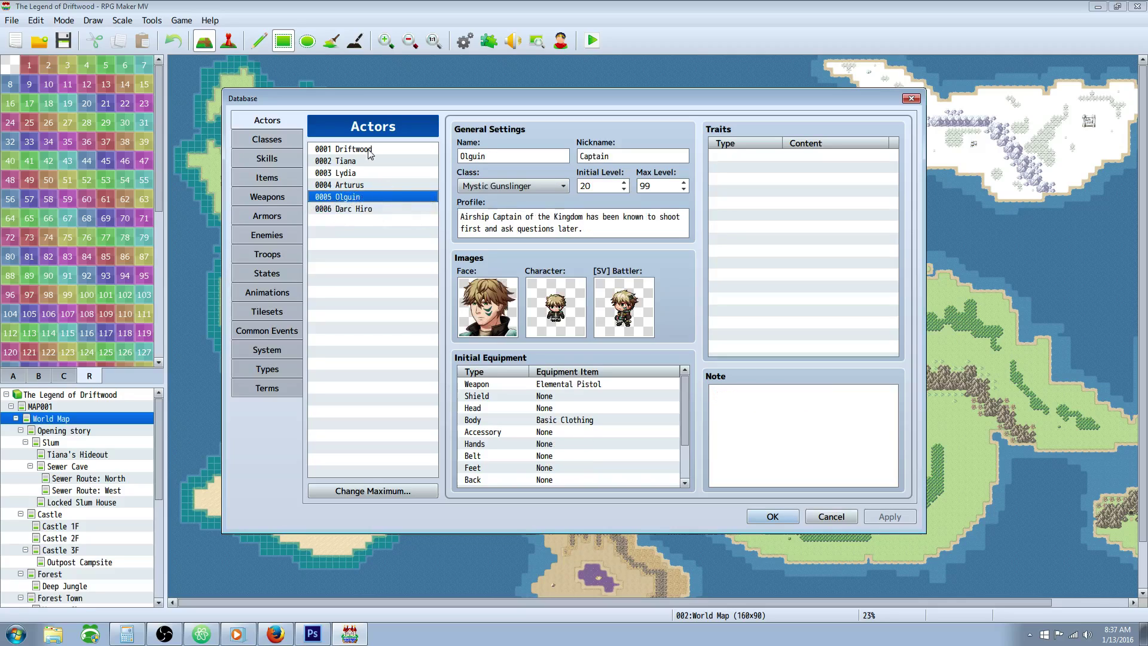
{"action": "left_click", "coordinate": [365, 209]}
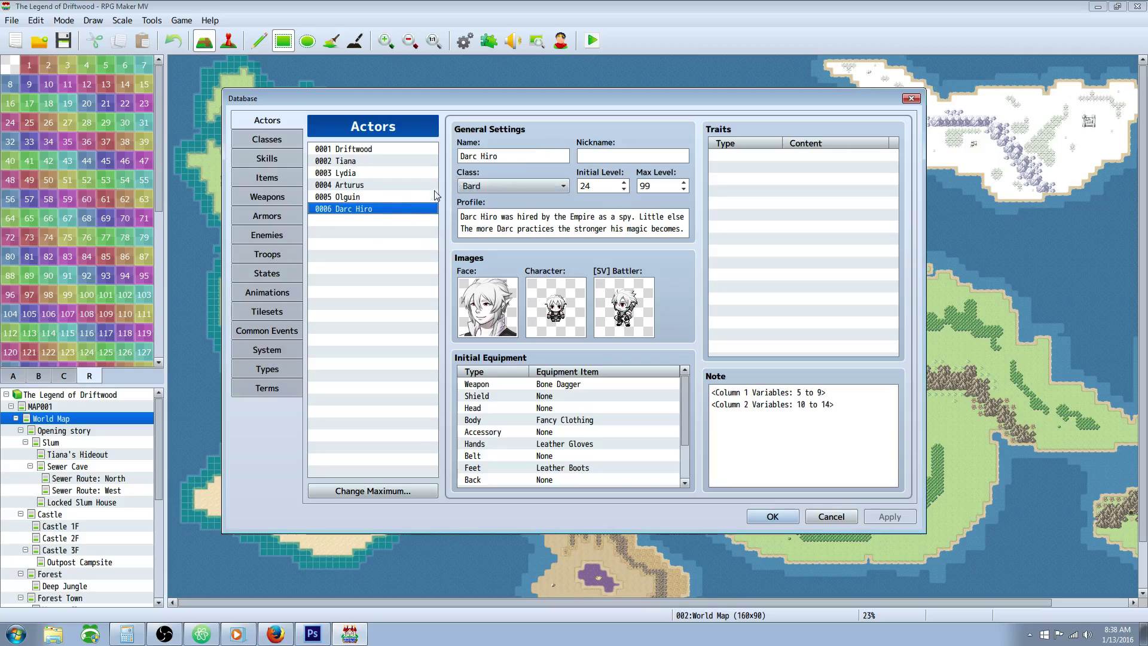
Examine the column variable tags in Darc Hiro's actor note
{"action": "left_click", "coordinate": [855, 428]}
{"action": "key", "text": "ctrl+a"}
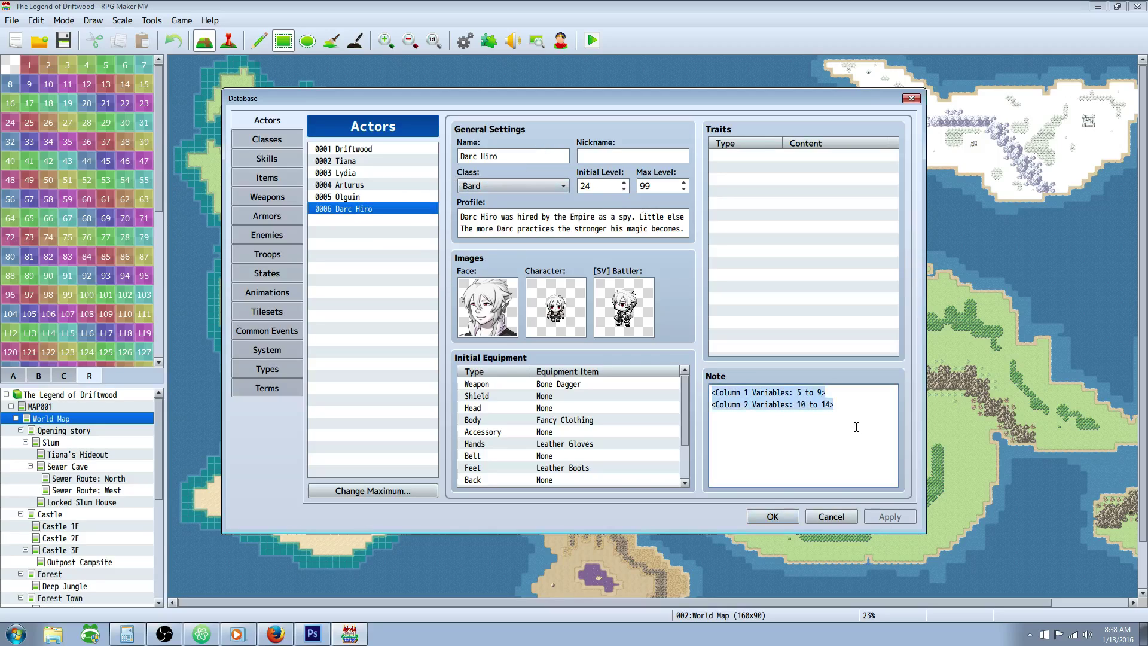
{"action": "left_click", "coordinate": [857, 426]}
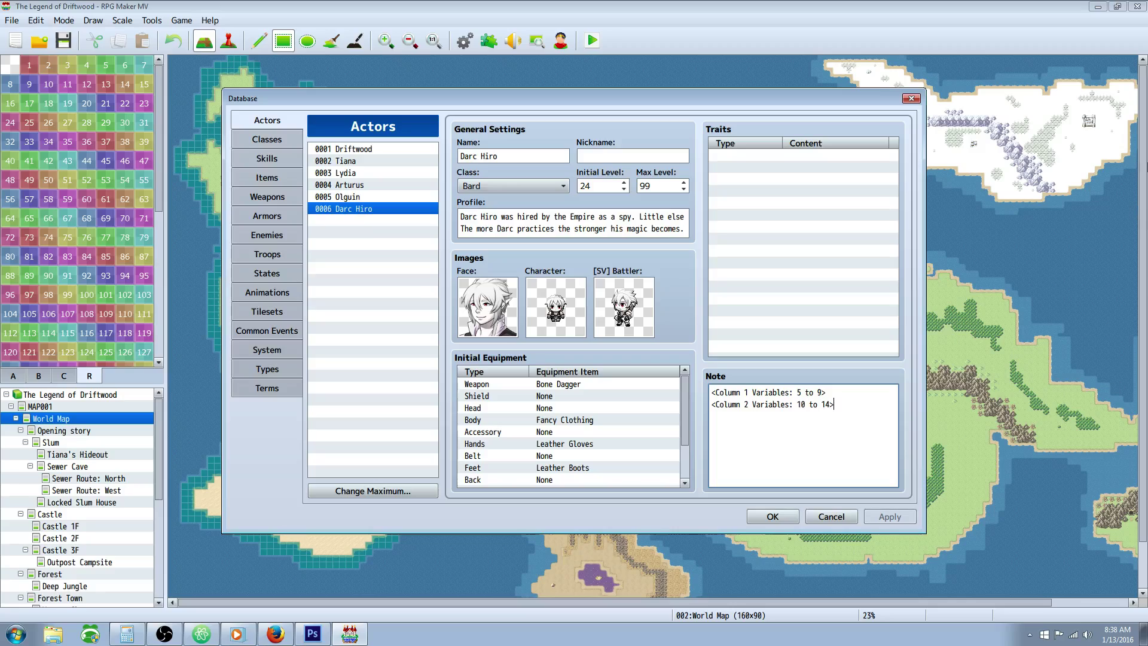
{"action": "left_click_drag", "start_coordinate": [895, 409], "coordinate": [690, 383]}
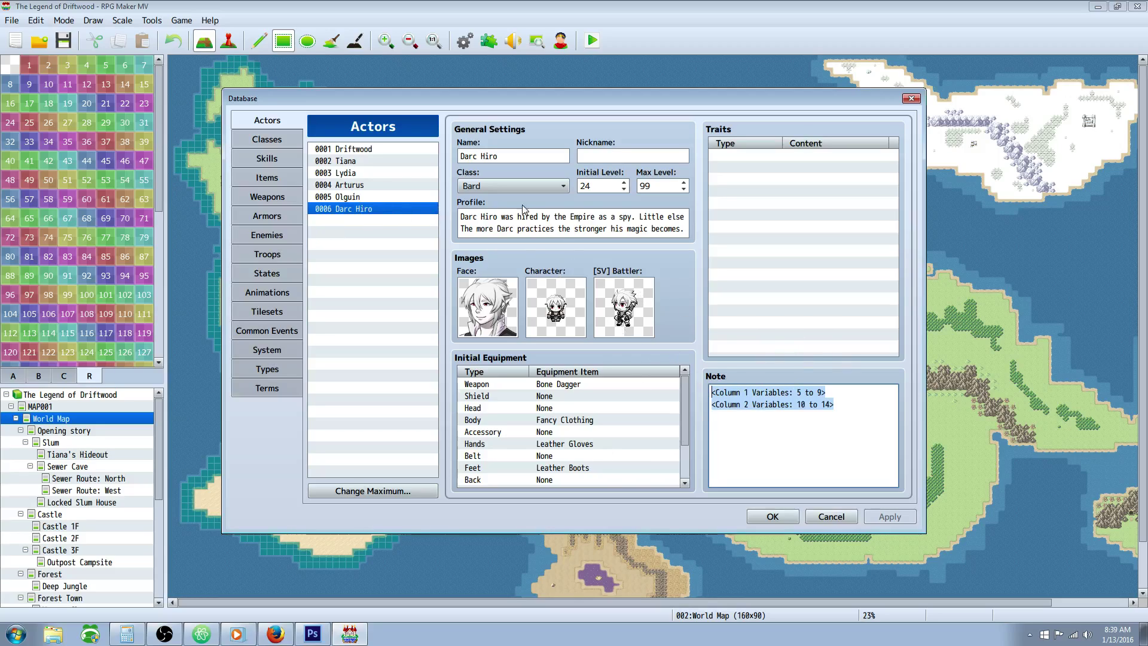
Examine Darc Hiro's initial equipment, including the weapon, body, hands and feet slots
{"action": "scroll", "coordinate": [583, 413], "scroll_direction": "down", "scroll_amount": 2}
{"action": "scroll", "coordinate": [583, 413], "scroll_direction": "up", "scroll_amount": 2}
{"action": "scroll", "coordinate": [594, 402], "scroll_direction": "down", "scroll_amount": 1}
{"action": "scroll", "coordinate": [594, 402], "scroll_direction": "up", "scroll_amount": 1}
{"action": "left_click", "coordinate": [571, 422]}
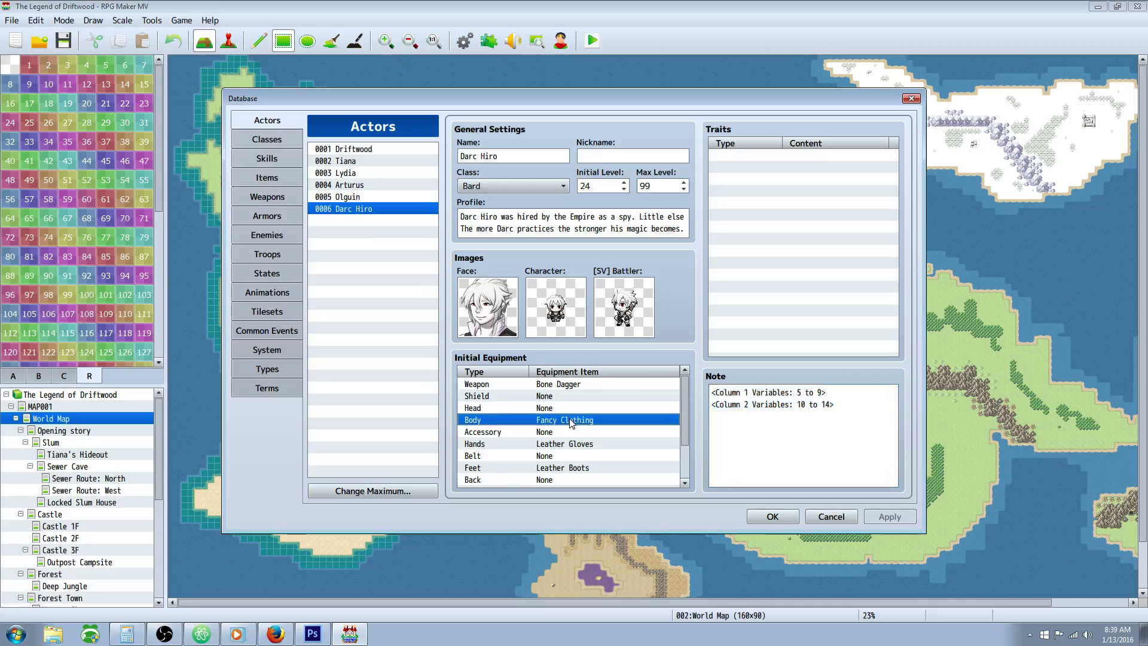
{"action": "left_click", "coordinate": [577, 445]}
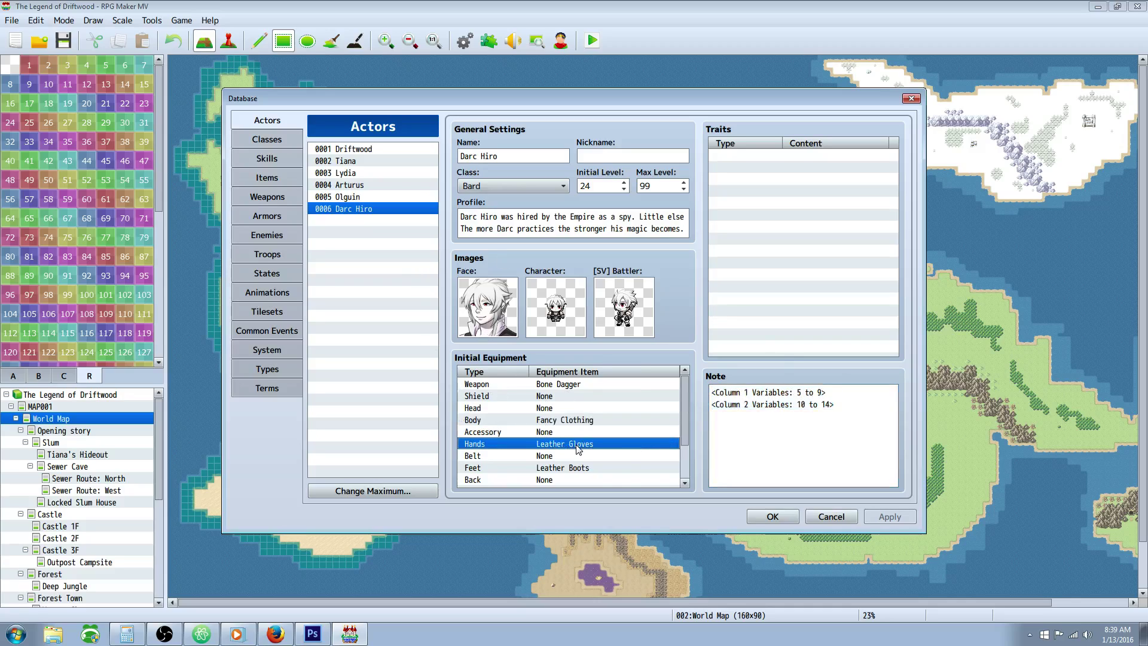
{"action": "left_click", "coordinate": [581, 470]}
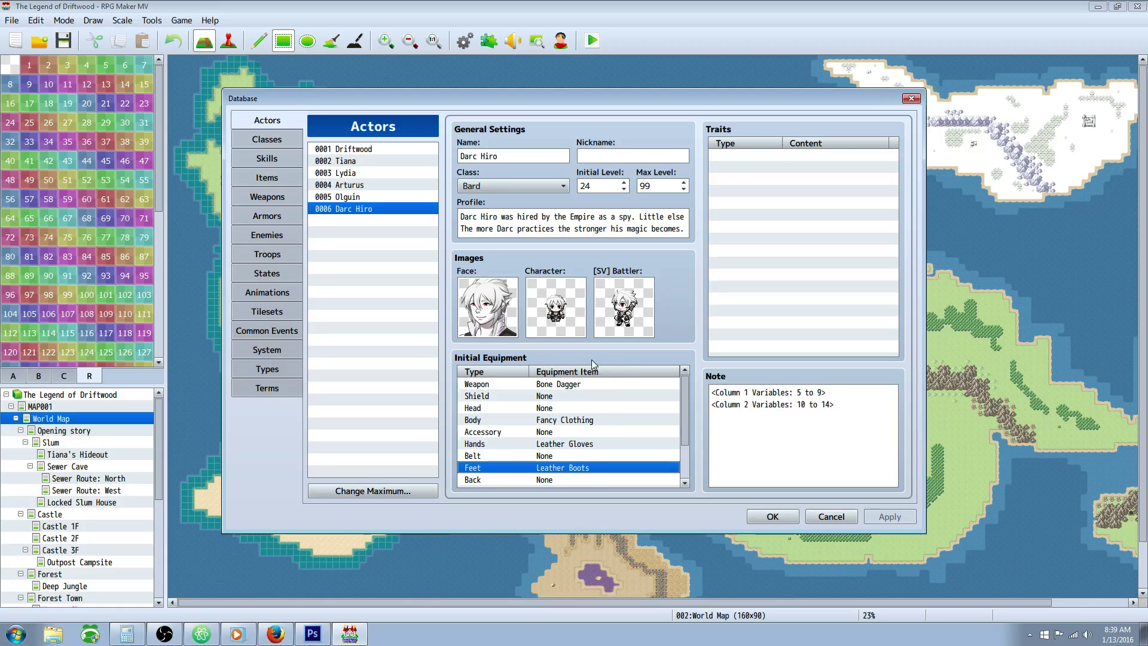
{"action": "left_click", "coordinate": [581, 386]}
{"action": "scroll", "coordinate": [578, 428], "scroll_direction": "down", "scroll_amount": 2}
{"action": "scroll", "coordinate": [579, 428], "scroll_direction": "up", "scroll_amount": 2}
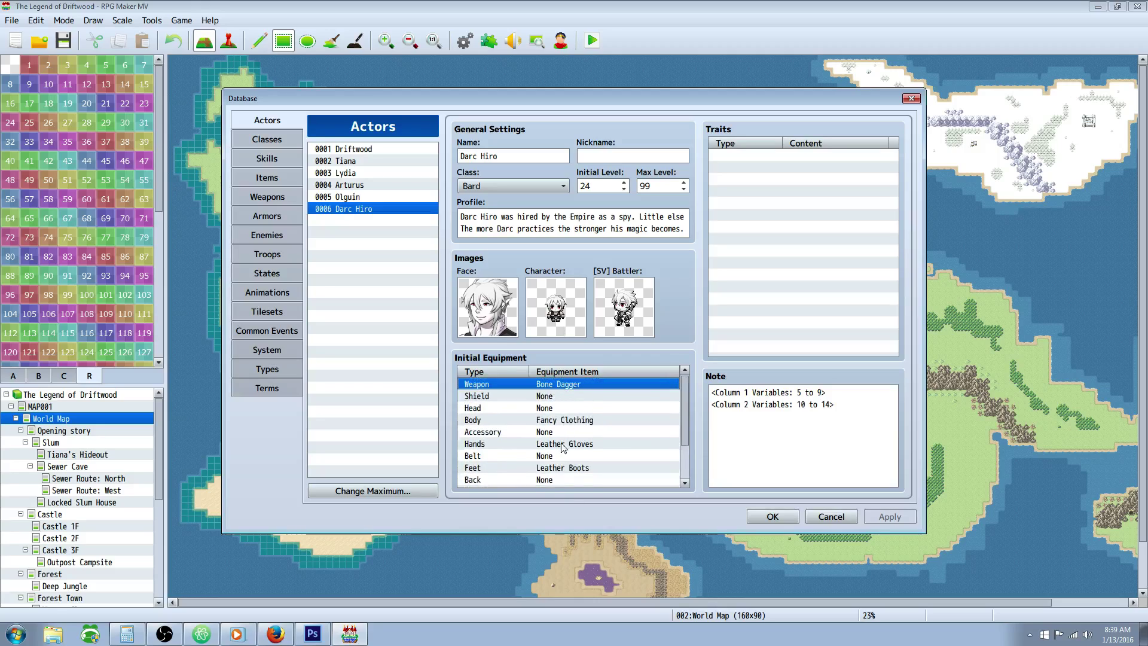
{"action": "scroll", "coordinate": [581, 399], "scroll_direction": "down", "scroll_amount": 2}
{"action": "scroll", "coordinate": [589, 418], "scroll_direction": "up", "scroll_amount": 2}
Open the Mystic Gunslinger entry in the Classes database and check its name
{"action": "left_click", "coordinate": [288, 144]}
{"action": "left_click", "coordinate": [388, 186]}
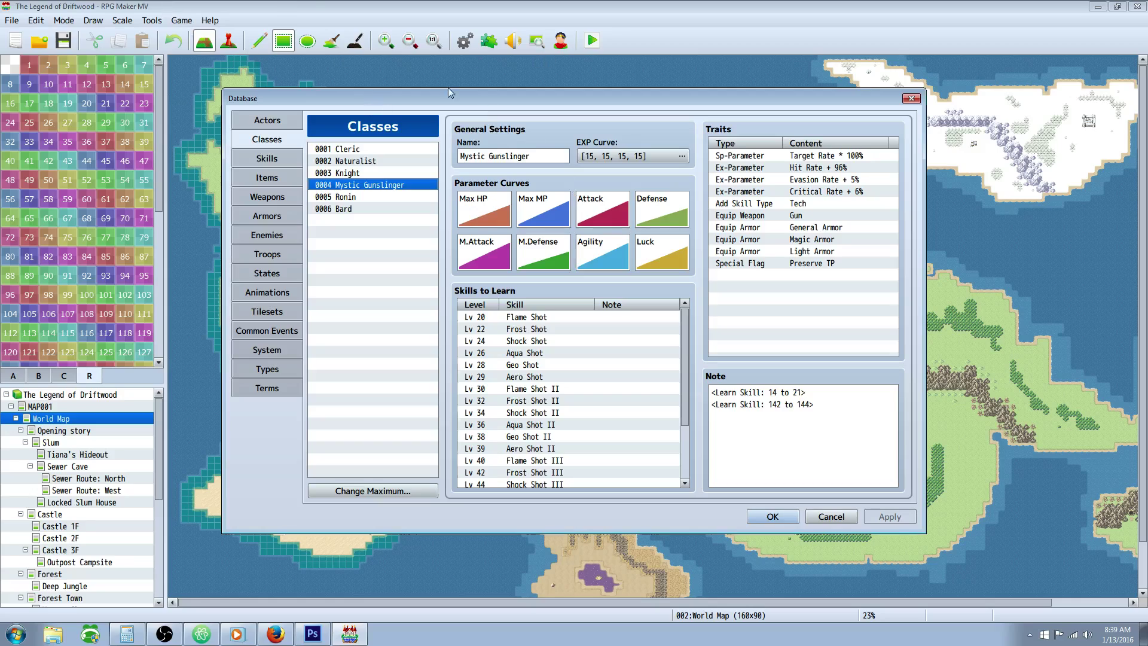
{"action": "triple_click", "coordinate": [521, 154]}
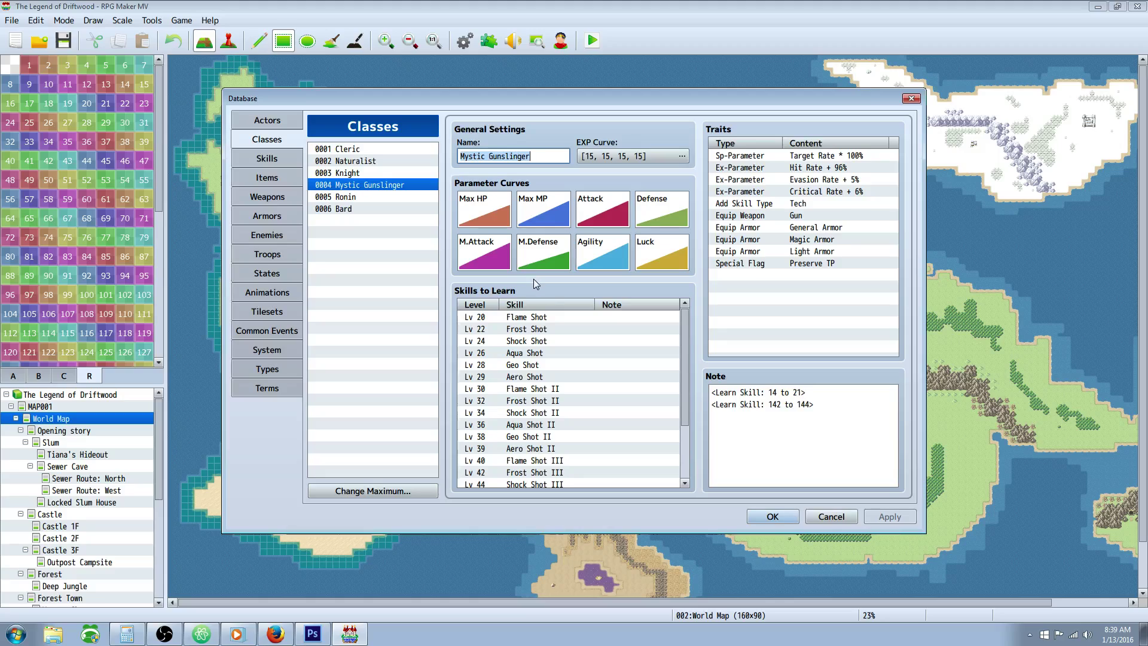
Examine the Mystic Gunslinger's list of skills to learn, from Flame Shot through the Fusion Shot skills
{"action": "left_click", "coordinate": [551, 322]}
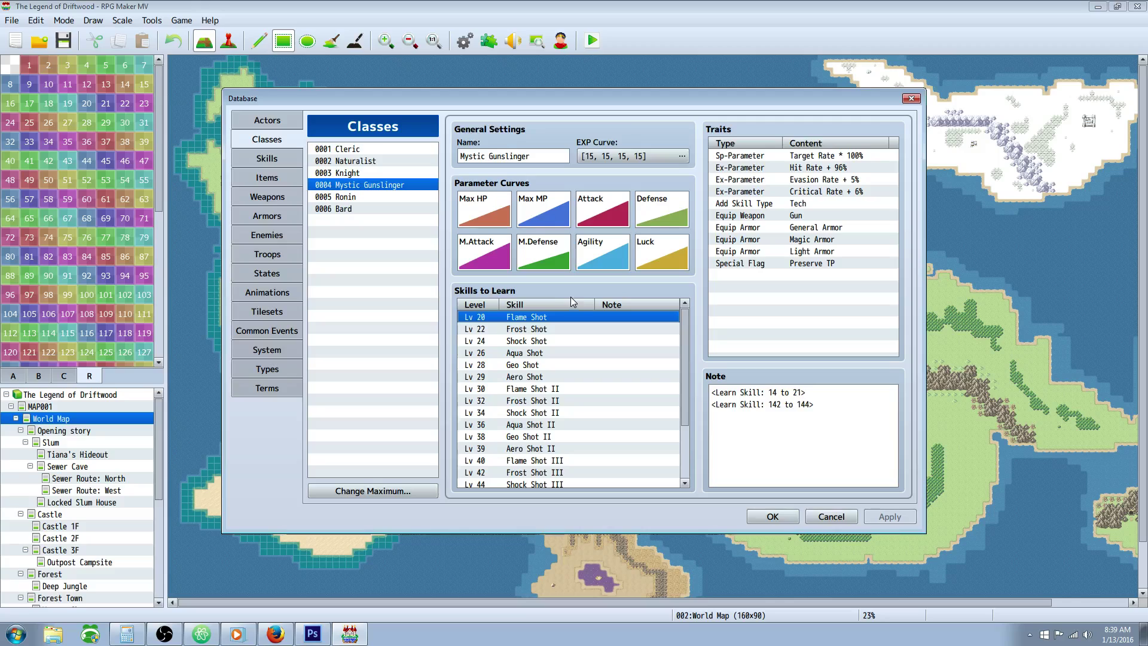
{"action": "scroll", "coordinate": [544, 371], "scroll_direction": "down", "scroll_amount": 3}
{"action": "scroll", "coordinate": [547, 366], "scroll_direction": "up", "scroll_amount": 3}
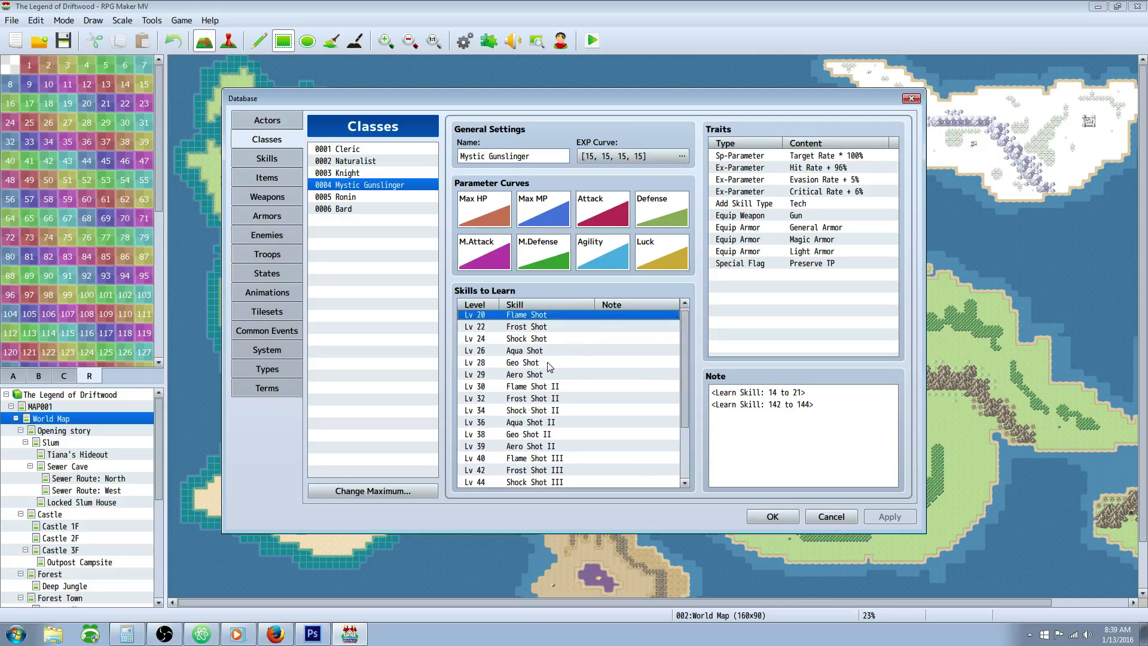
{"action": "scroll", "coordinate": [550, 365], "scroll_direction": "down", "scroll_amount": 3}
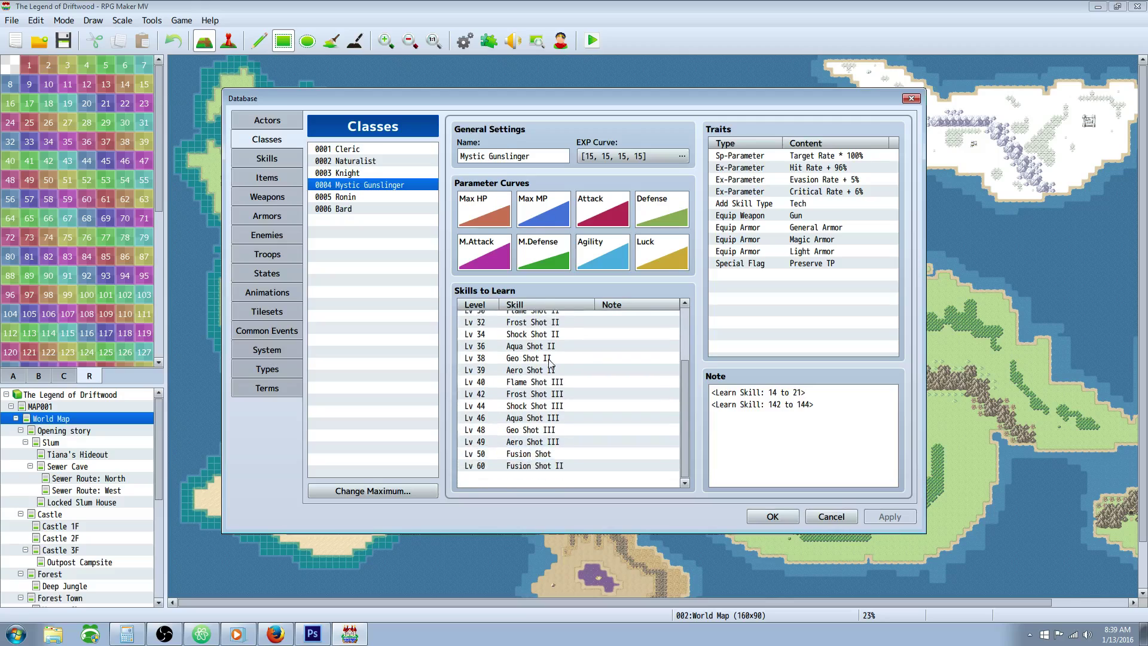
{"action": "left_click", "coordinate": [547, 459]}
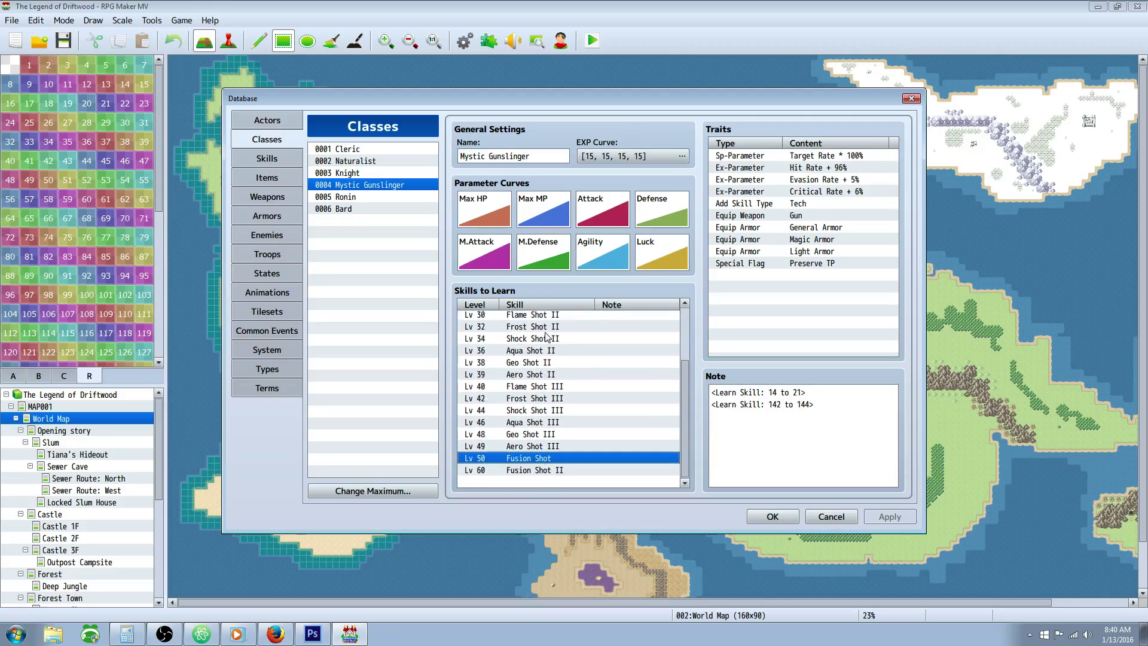
{"action": "scroll", "coordinate": [547, 326], "scroll_direction": "up", "scroll_amount": 2}
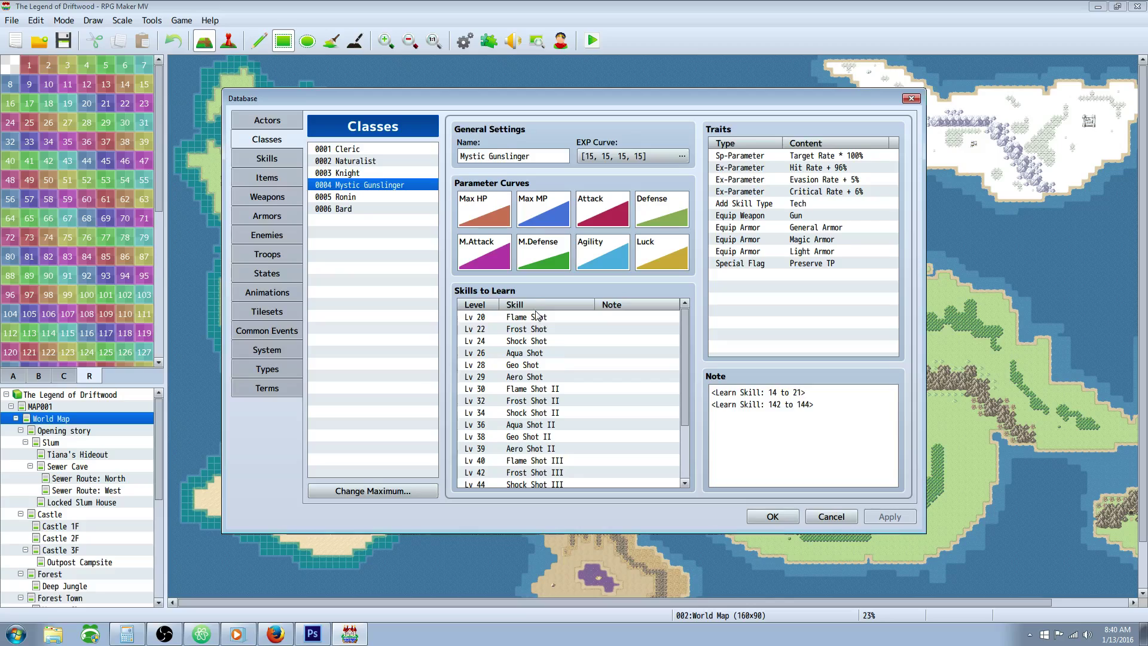
{"action": "left_click", "coordinate": [551, 329]}
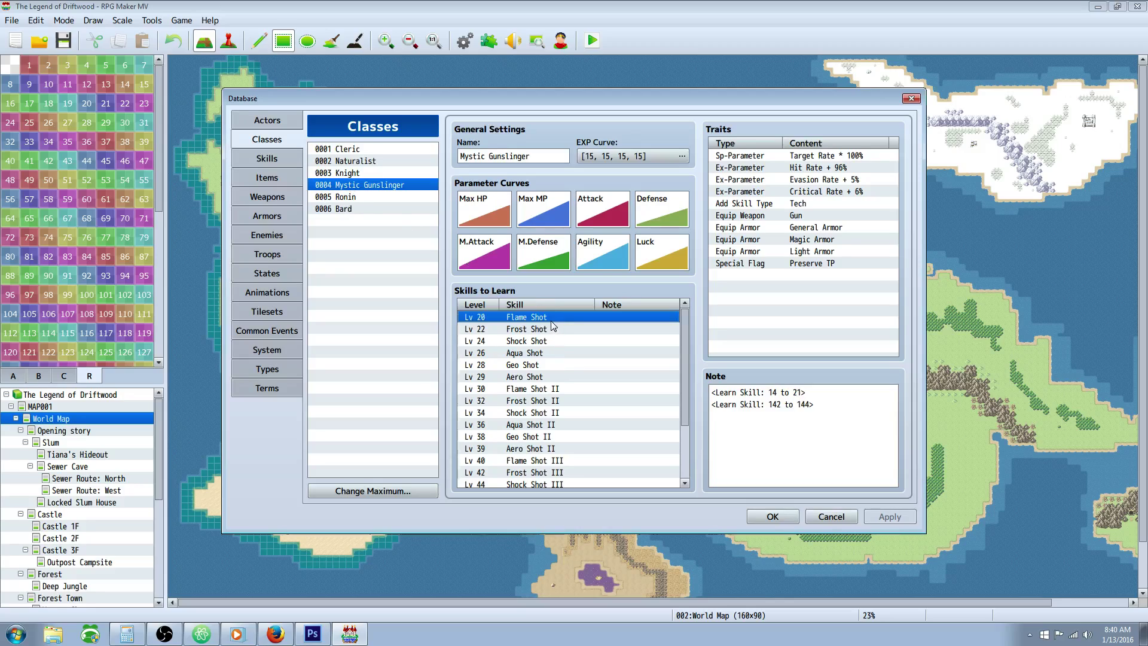
{"action": "key", "text": "Down"}
{"action": "key", "text": "Down"}
{"action": "key", "text": "Down"}
{"action": "key", "text": "Down"}
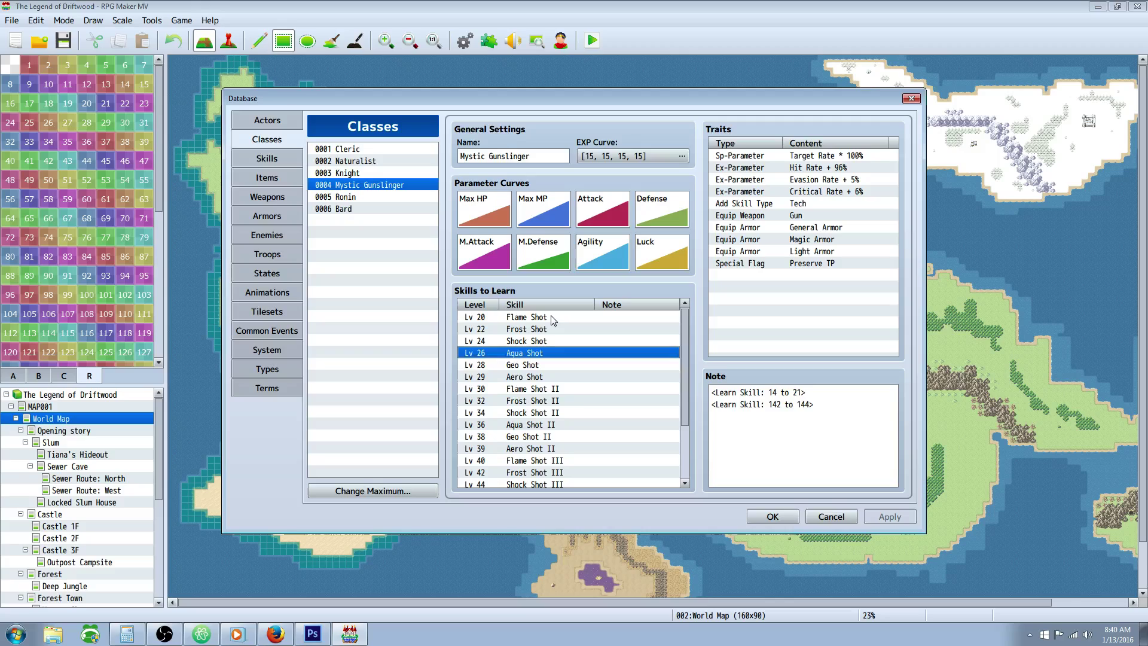
{"action": "scroll", "coordinate": [551, 323], "scroll_direction": "down", "scroll_amount": 3}
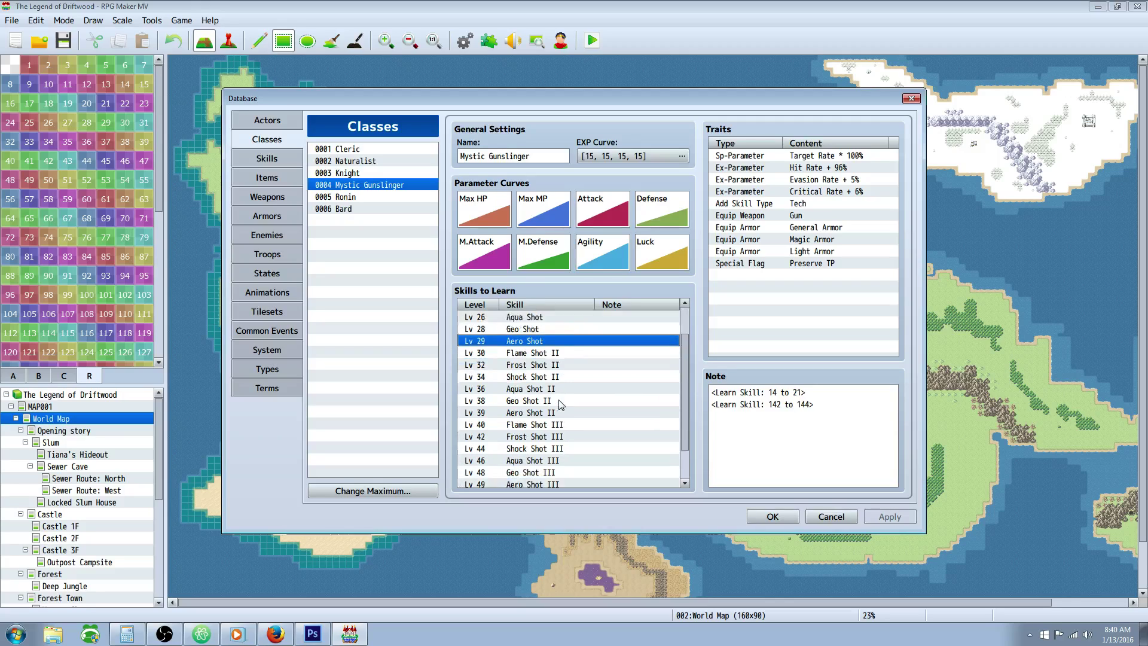
{"action": "scroll", "coordinate": [524, 344], "scroll_direction": "up", "scroll_amount": 2}
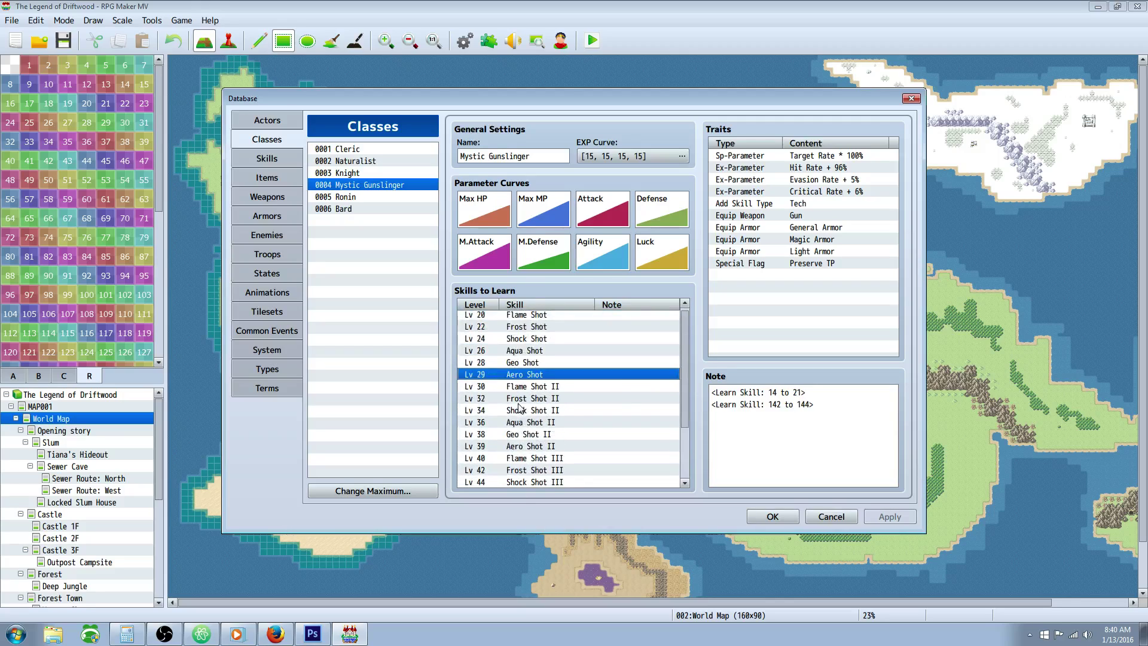
{"action": "scroll", "coordinate": [520, 346], "scroll_direction": "down", "scroll_amount": 2}
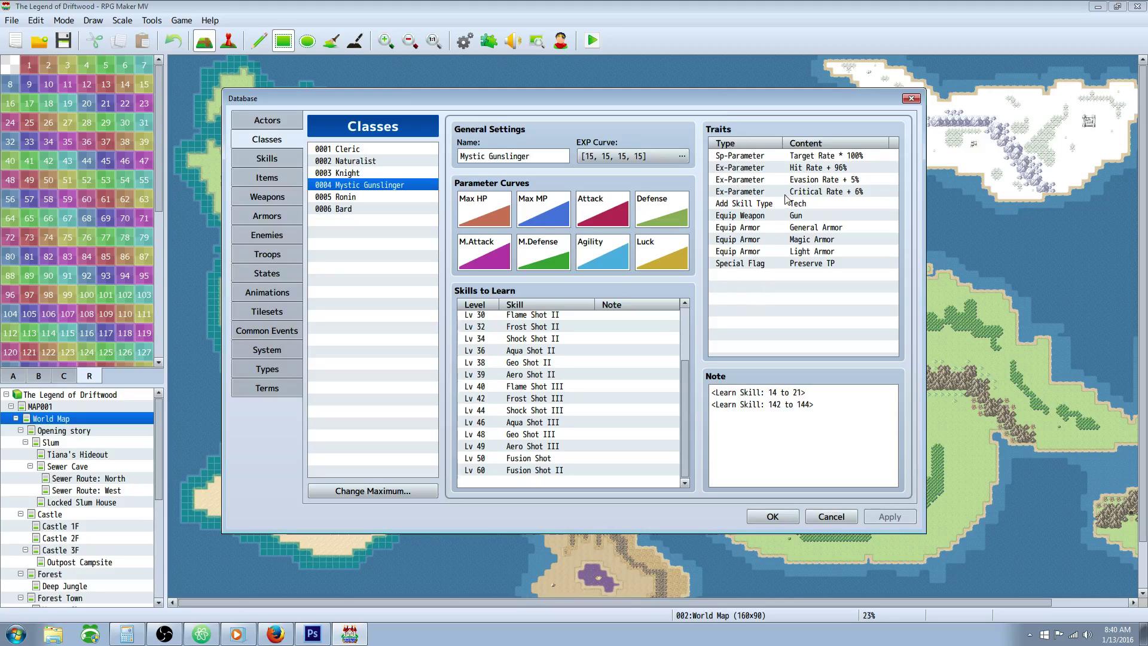
Examine the Mystic Gunslinger's traits, including its hit and critical rates and its equippable armor types
{"action": "left_click", "coordinate": [809, 172]}
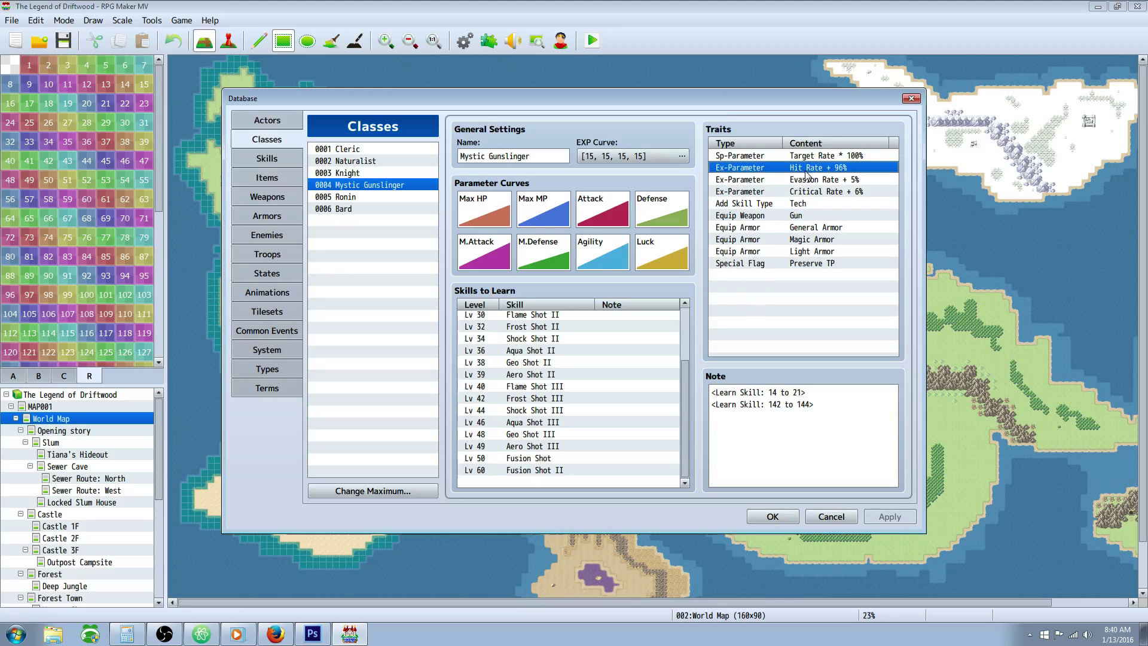
{"action": "left_click", "coordinate": [830, 192]}
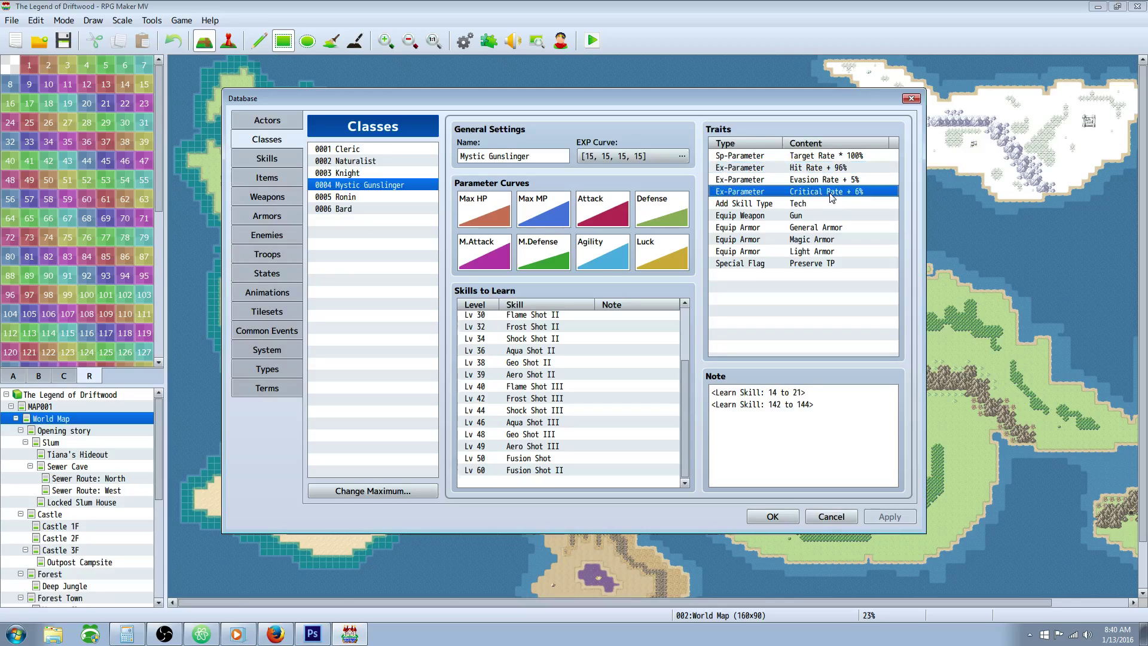
{"action": "left_click", "coordinate": [366, 173]}
{"action": "left_click", "coordinate": [367, 186]}
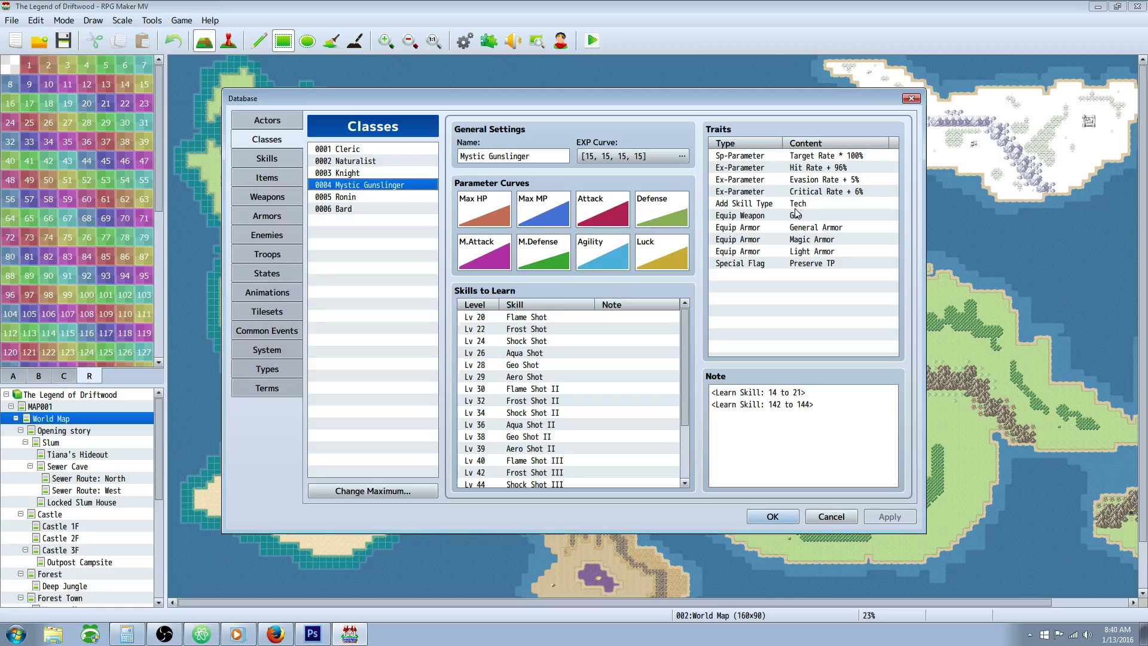
{"action": "left_click", "coordinate": [817, 228]}
{"action": "left_click", "coordinate": [796, 252]}
{"action": "left_click", "coordinate": [777, 276]}
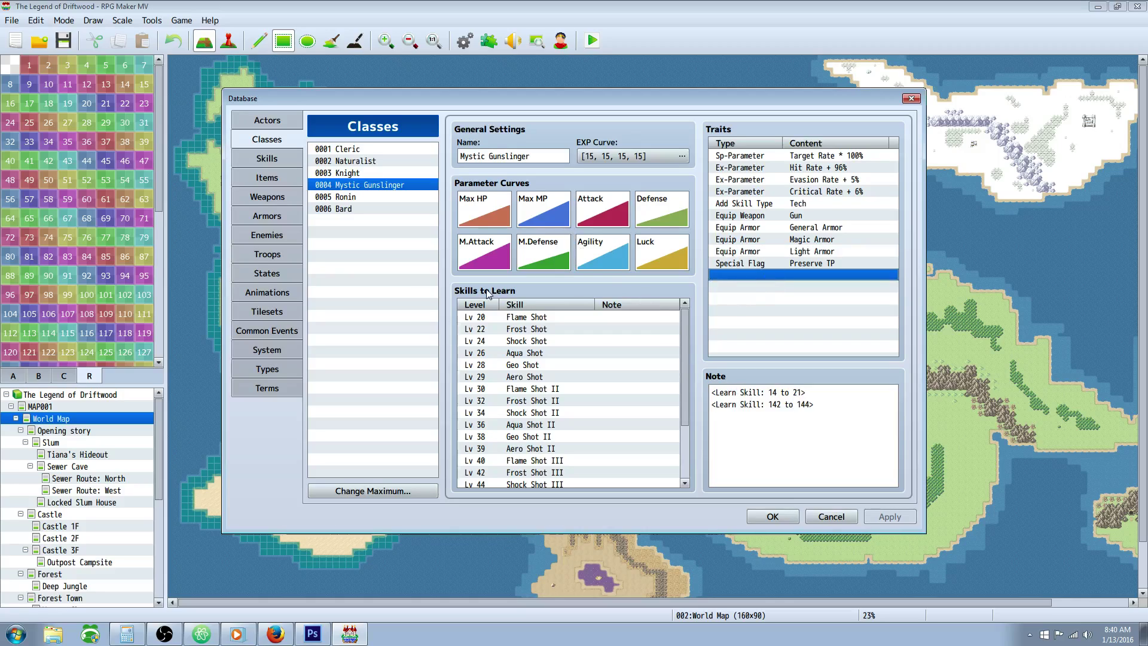
Examine the Learn Skill tags in the Mystic Gunslinger's note and compare them with the Naturalist class
{"action": "left_click_drag", "start_coordinate": [807, 392], "coordinate": [711, 391]}
{"action": "left_click_drag", "start_coordinate": [833, 407], "coordinate": [696, 384]}
{"action": "left_click", "coordinate": [826, 397]}
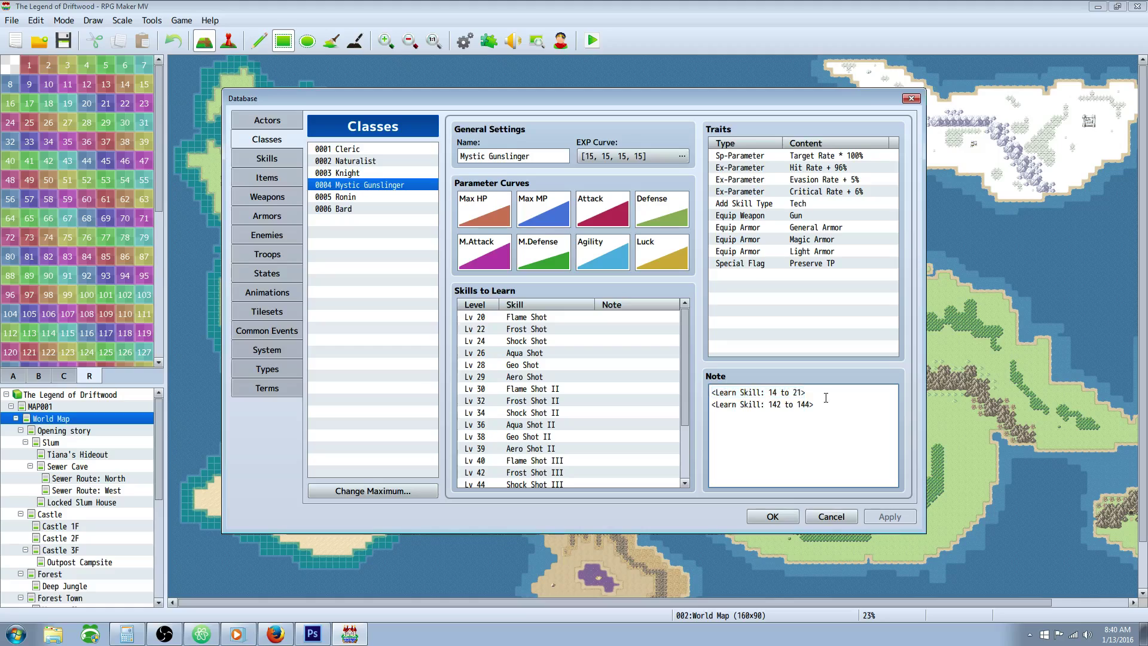
{"action": "left_click_drag", "start_coordinate": [823, 404], "coordinate": [721, 381]}
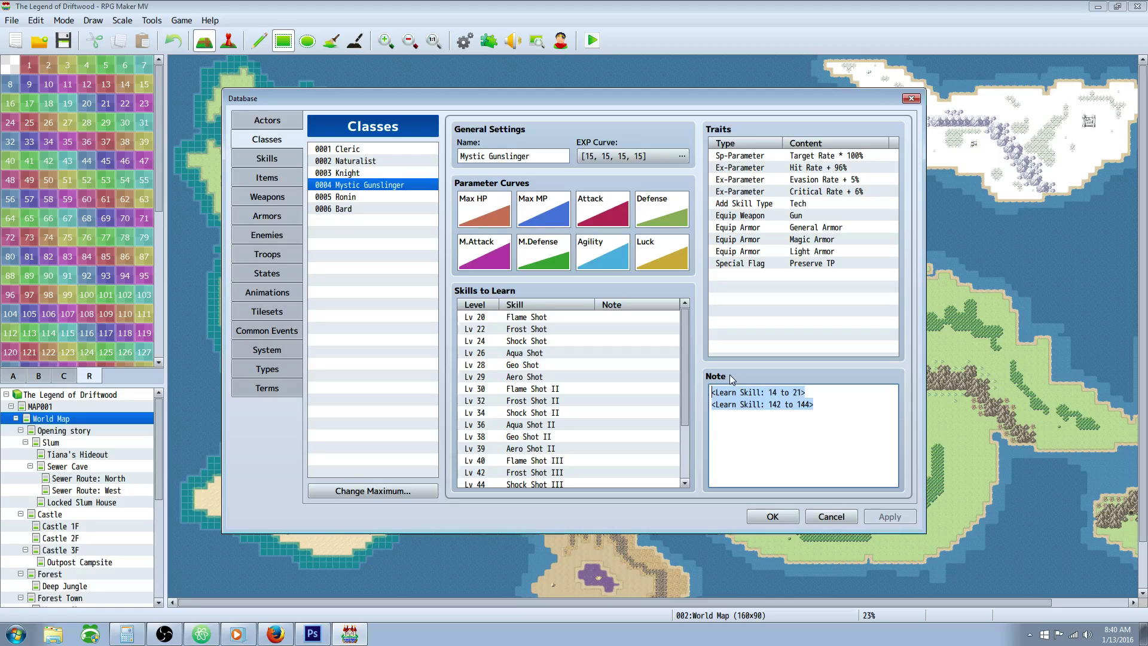
{"action": "left_click", "coordinate": [837, 410]}
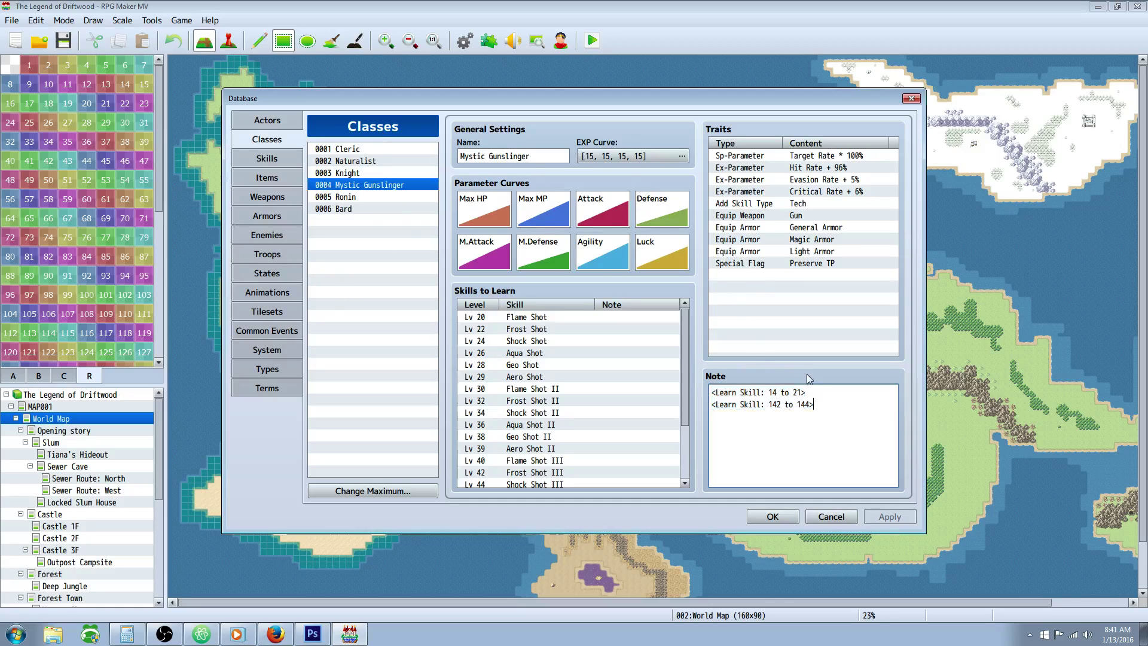
{"action": "left_click_drag", "start_coordinate": [807, 392], "coordinate": [685, 393]}
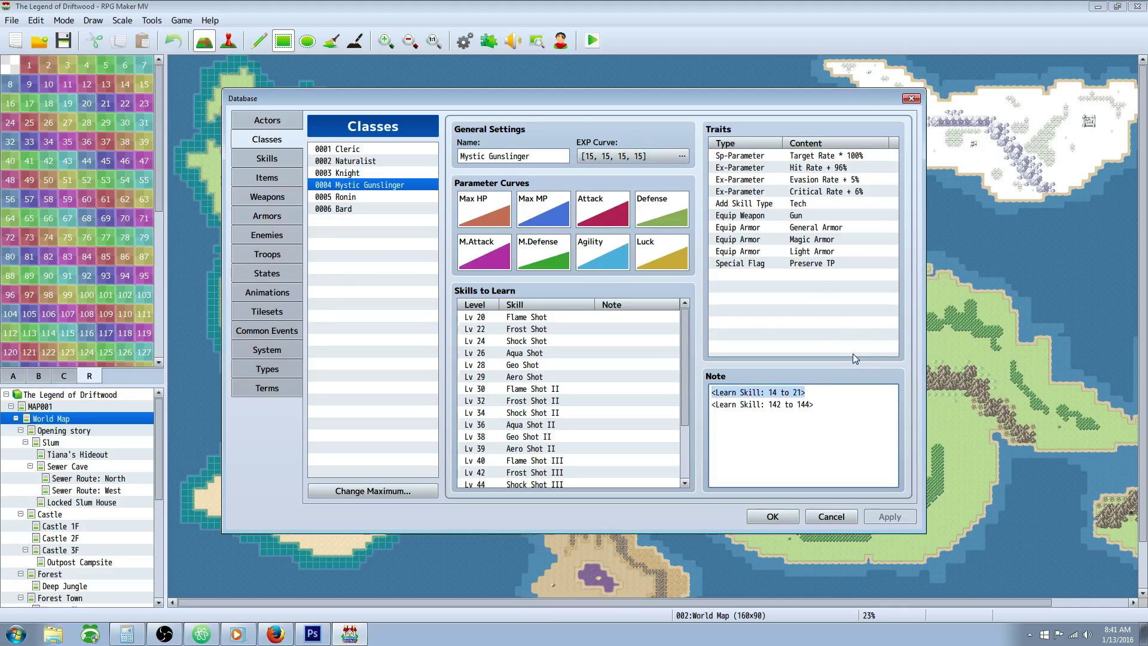
{"action": "left_click_drag", "start_coordinate": [821, 405], "coordinate": [710, 406]}
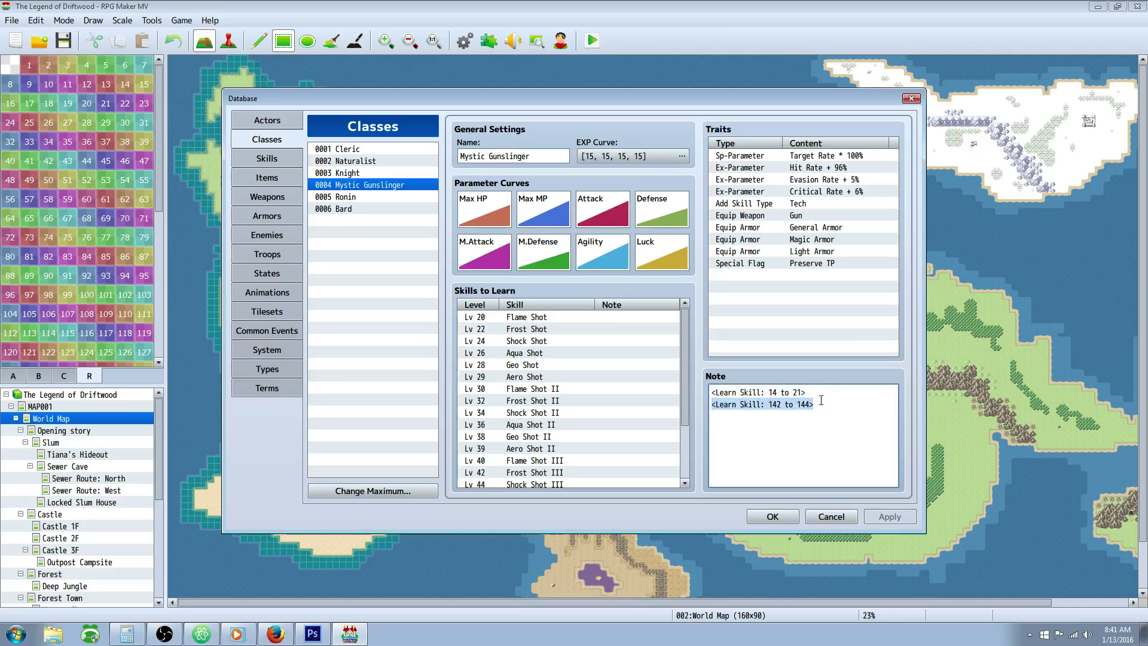
{"action": "left_click", "coordinate": [365, 162]}
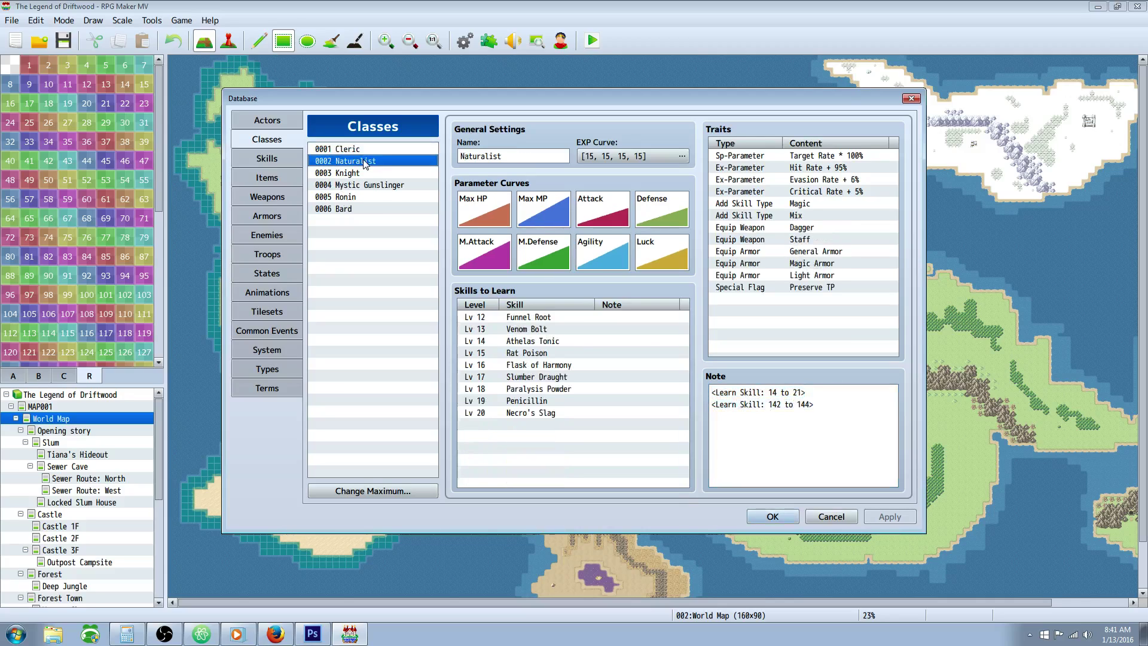
{"action": "left_click", "coordinate": [363, 185]}
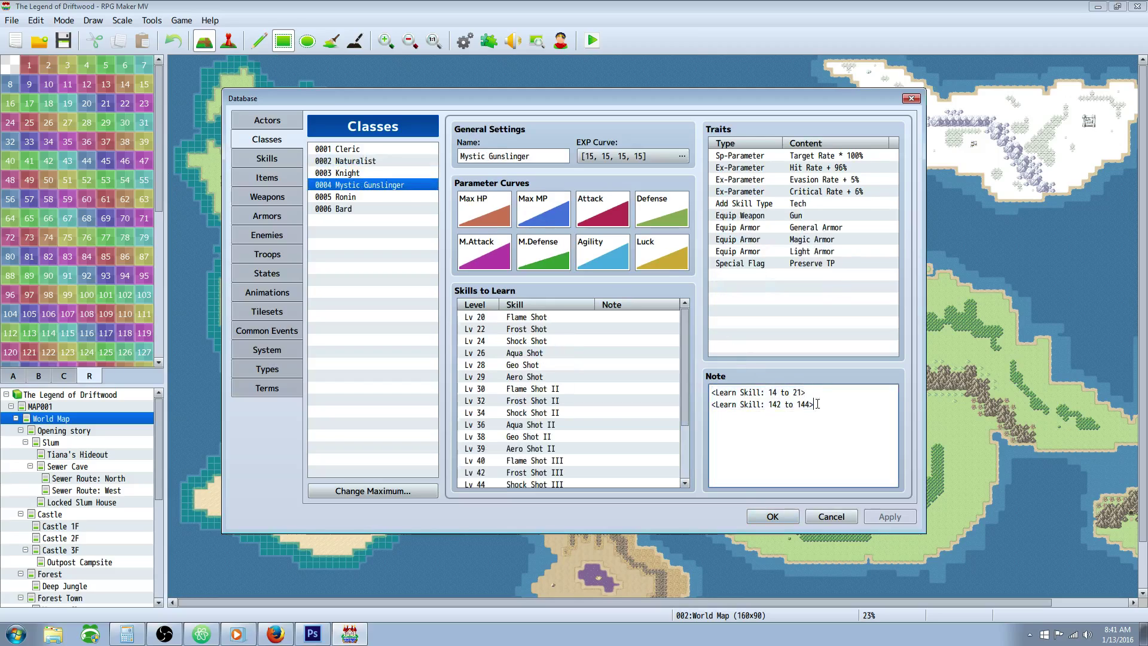
Examine the Mystic Gunslinger's two Learn Skill note tags and the Shock Shot entry among its skills to learn
{"action": "left_click_drag", "start_coordinate": [822, 405], "coordinate": [692, 407]}
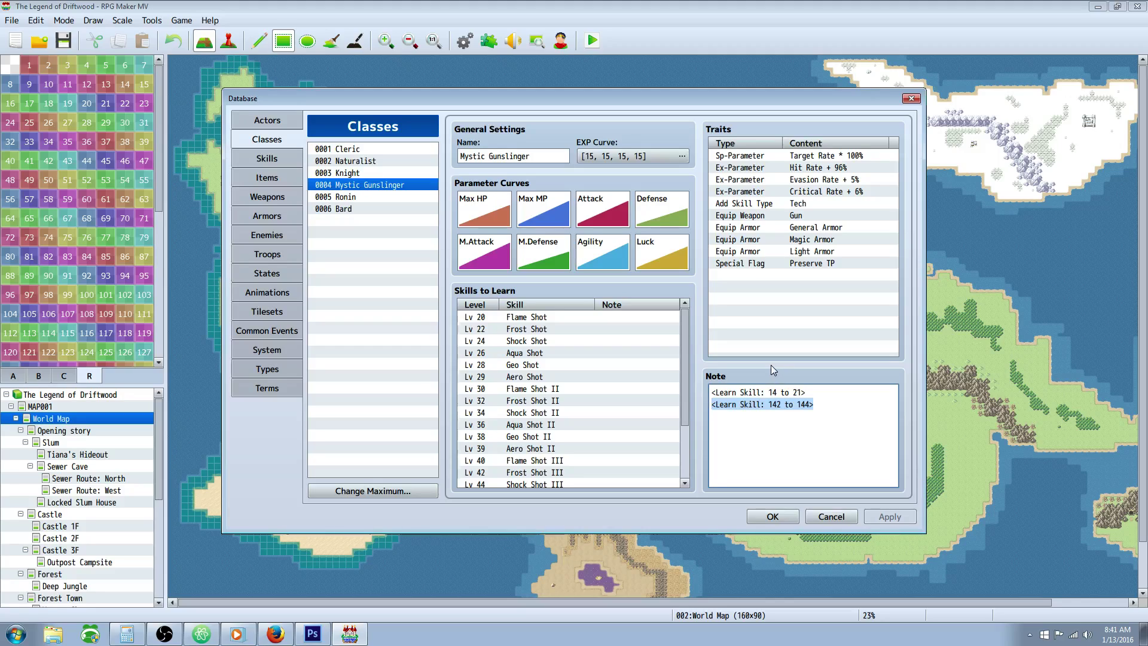
{"action": "left_click", "coordinate": [780, 389]}
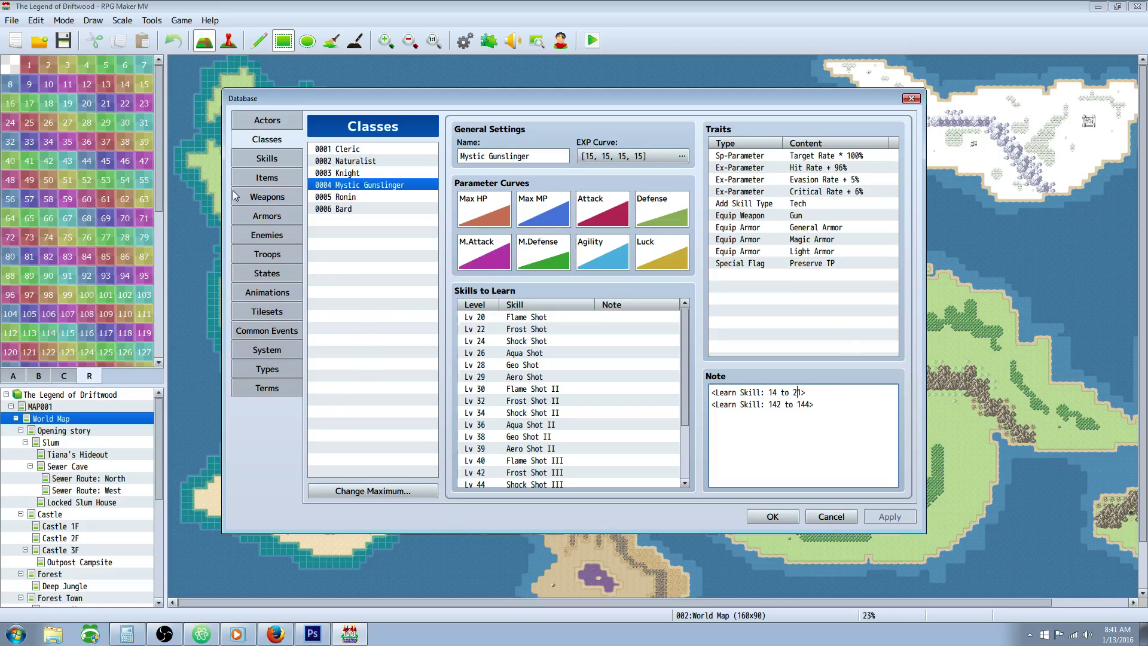
{"action": "left_click", "coordinate": [533, 340]}
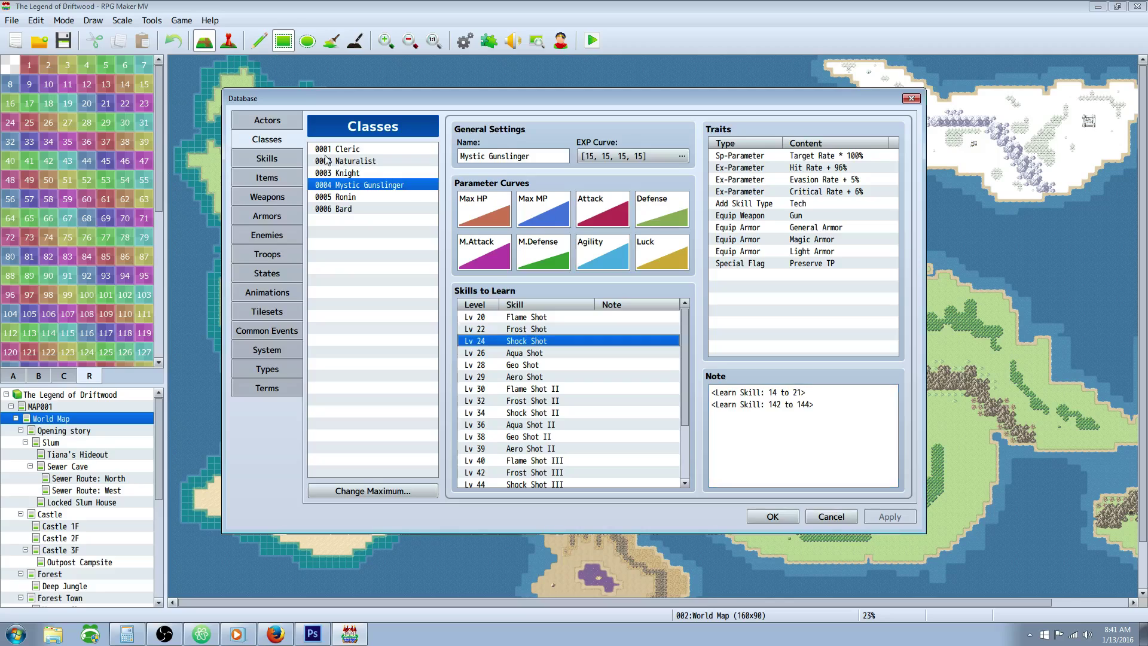
Open the Bard class and examine its skills to learn, from Healer's Paeon through Dark Threnody
{"action": "left_click", "coordinate": [346, 208]}
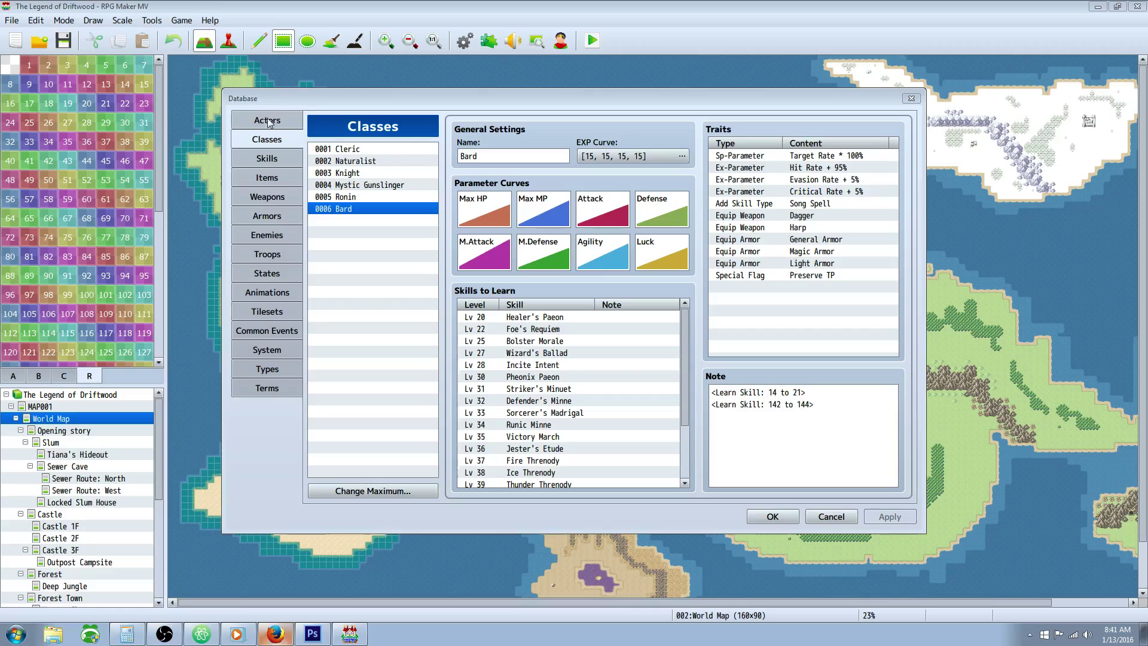
{"action": "left_click", "coordinate": [543, 320]}
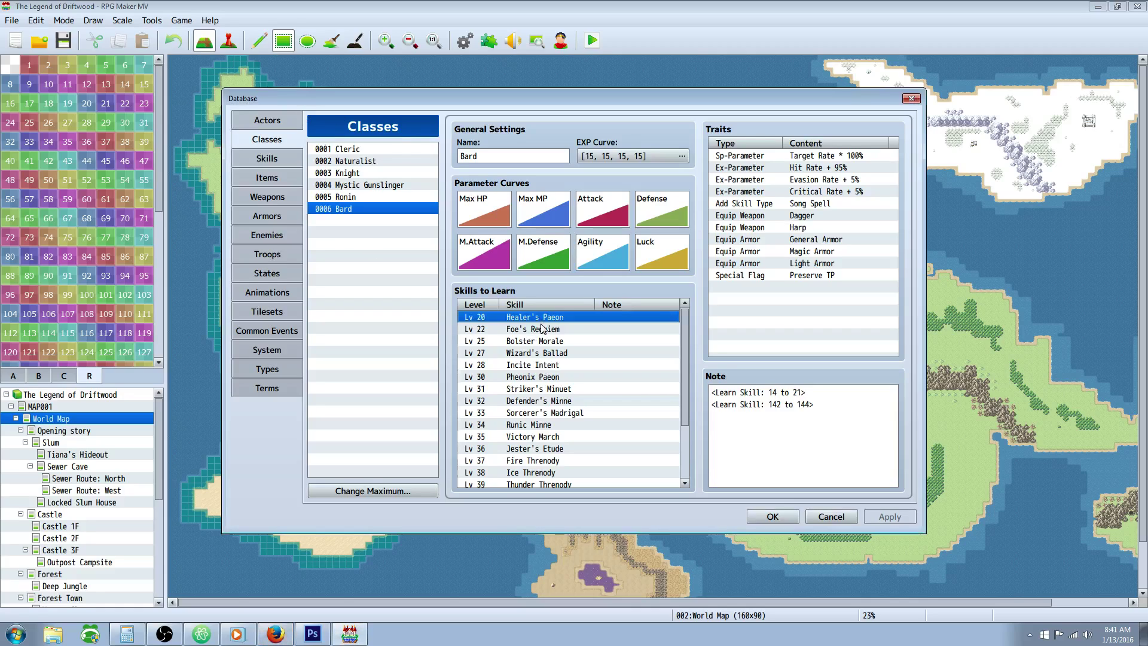
{"action": "scroll", "coordinate": [541, 323], "scroll_direction": "down", "scroll_amount": 1}
{"action": "scroll", "coordinate": [539, 322], "scroll_direction": "up", "scroll_amount": 1}
{"action": "scroll", "coordinate": [543, 323], "scroll_direction": "down", "scroll_amount": 2}
{"action": "scroll", "coordinate": [543, 347], "scroll_direction": "up", "scroll_amount": 2}
{"action": "scroll", "coordinate": [544, 362], "scroll_direction": "down", "scroll_amount": 1}
{"action": "scroll", "coordinate": [543, 364], "scroll_direction": "up", "scroll_amount": 1}
{"action": "scroll", "coordinate": [546, 328], "scroll_direction": "down", "scroll_amount": 2}
{"action": "scroll", "coordinate": [543, 335], "scroll_direction": "up", "scroll_amount": 2}
{"action": "scroll", "coordinate": [537, 339], "scroll_direction": "down", "scroll_amount": 2}
{"action": "scroll", "coordinate": [536, 338], "scroll_direction": "down", "scroll_amount": 1}
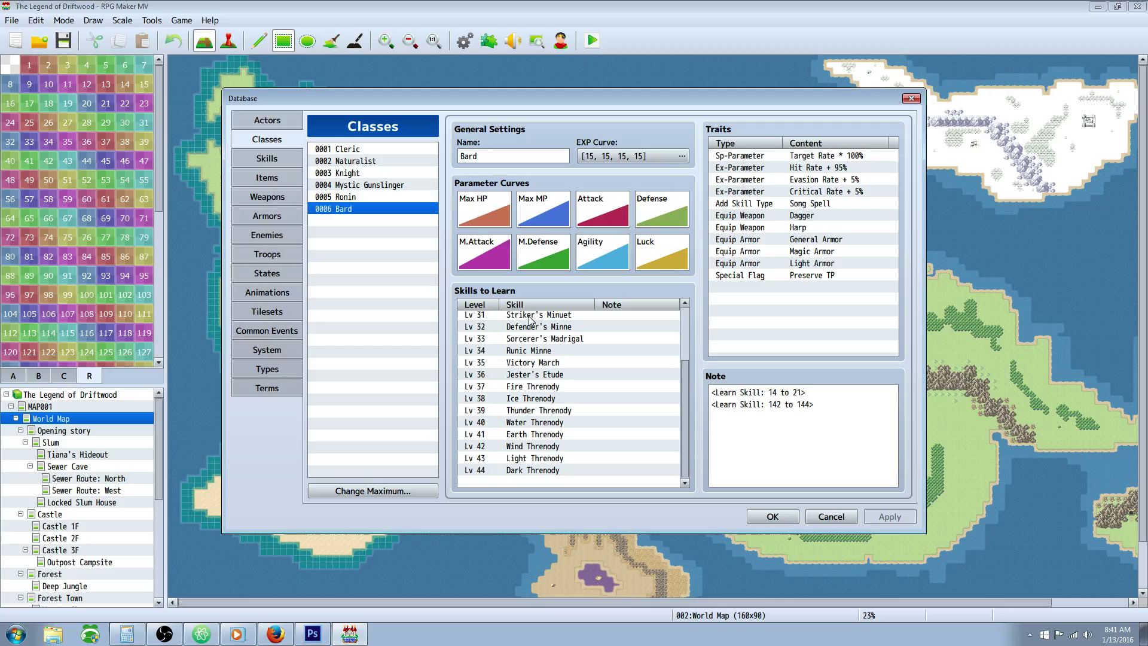
{"action": "scroll", "coordinate": [520, 335], "scroll_direction": "up", "scroll_amount": 2}
{"action": "scroll", "coordinate": [518, 339], "scroll_direction": "down", "scroll_amount": 2}
{"action": "scroll", "coordinate": [518, 339], "scroll_direction": "up", "scroll_amount": 3}
{"action": "scroll", "coordinate": [518, 341], "scroll_direction": "down", "scroll_amount": 3}
Compare the Cleric class with the Mystic Gunslinger, ending on the Cleric entry, and close the database
{"action": "left_click", "coordinate": [362, 149]}
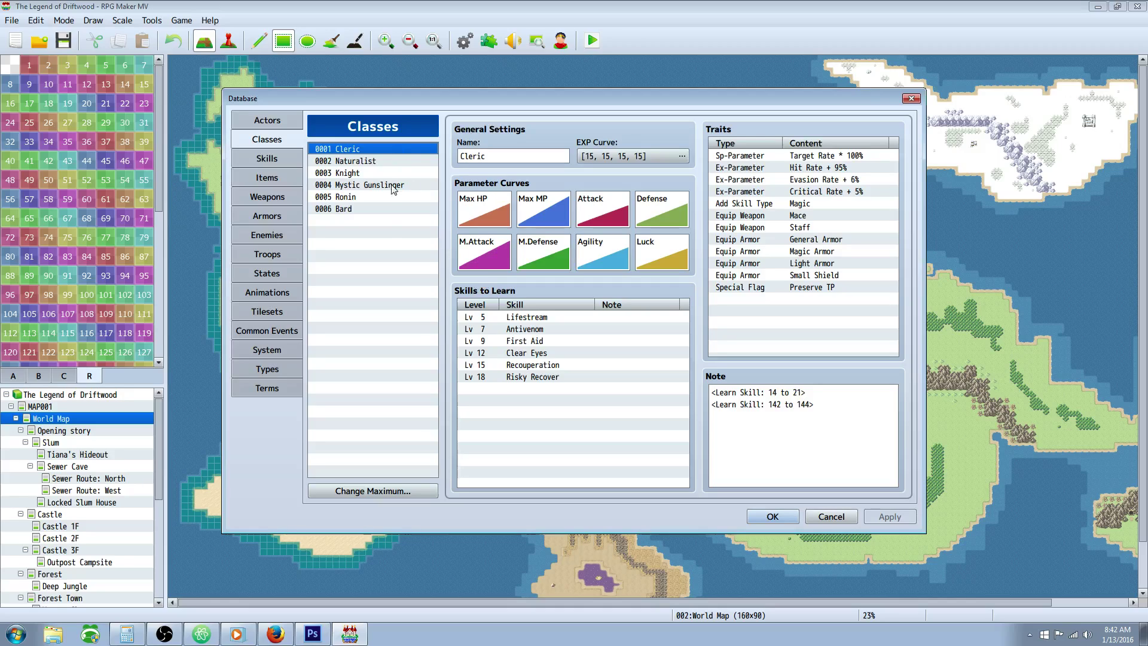
{"action": "left_click", "coordinate": [382, 186]}
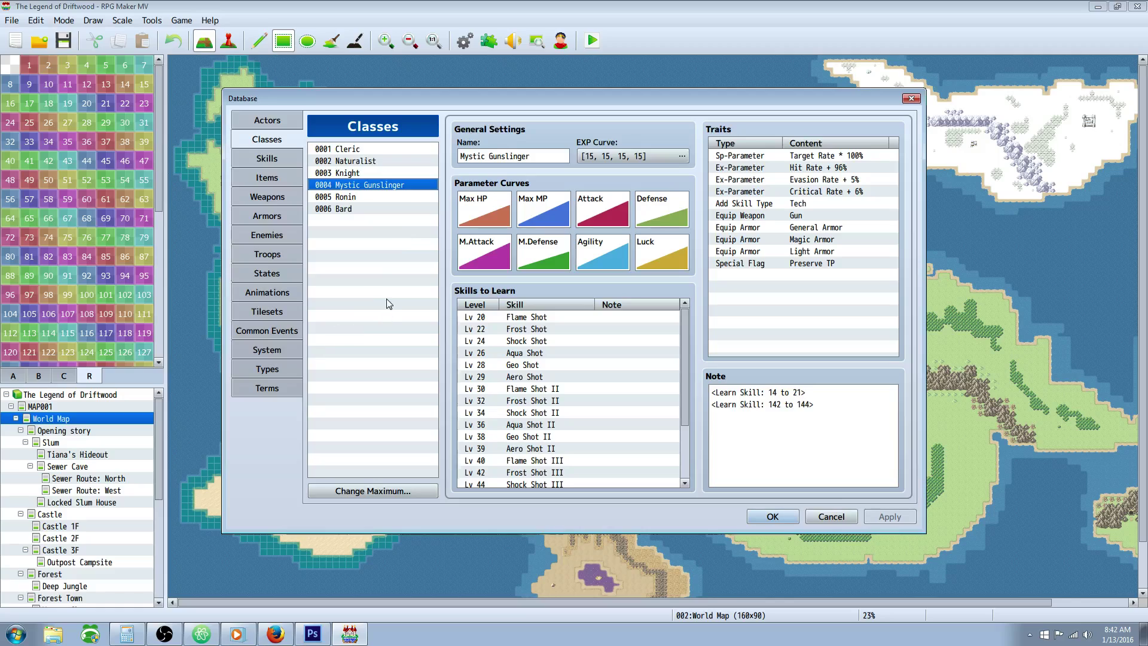
{"action": "left_click", "coordinate": [357, 149]}
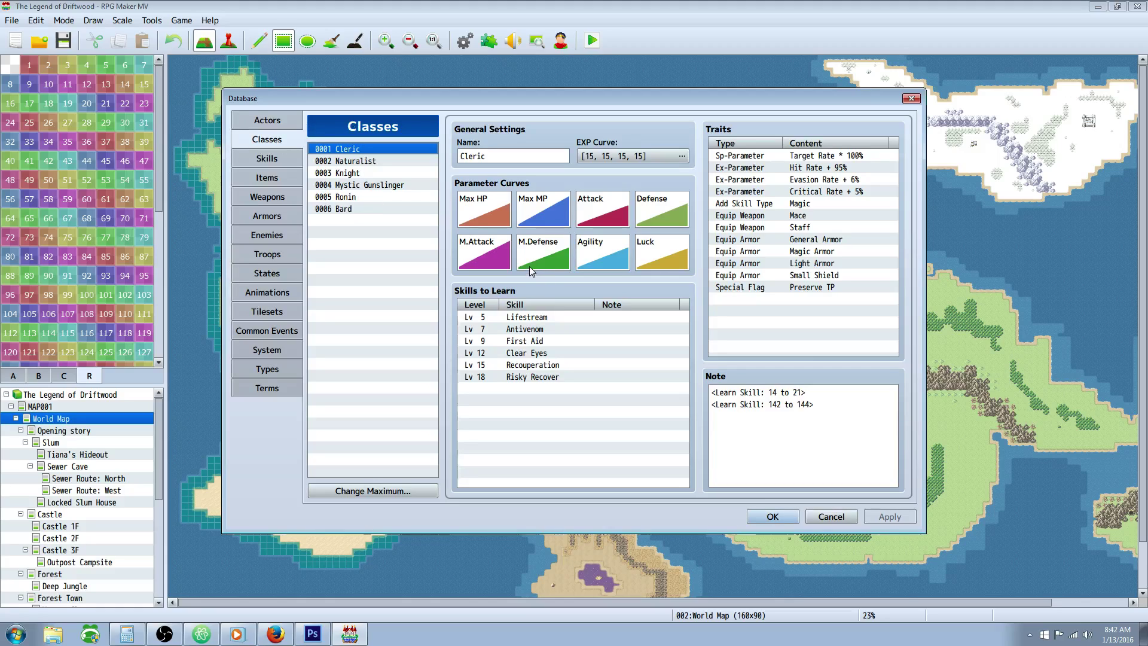
{"action": "mouse_move", "coordinate": [529, 267]}
{"action": "left_click", "coordinate": [757, 515]}
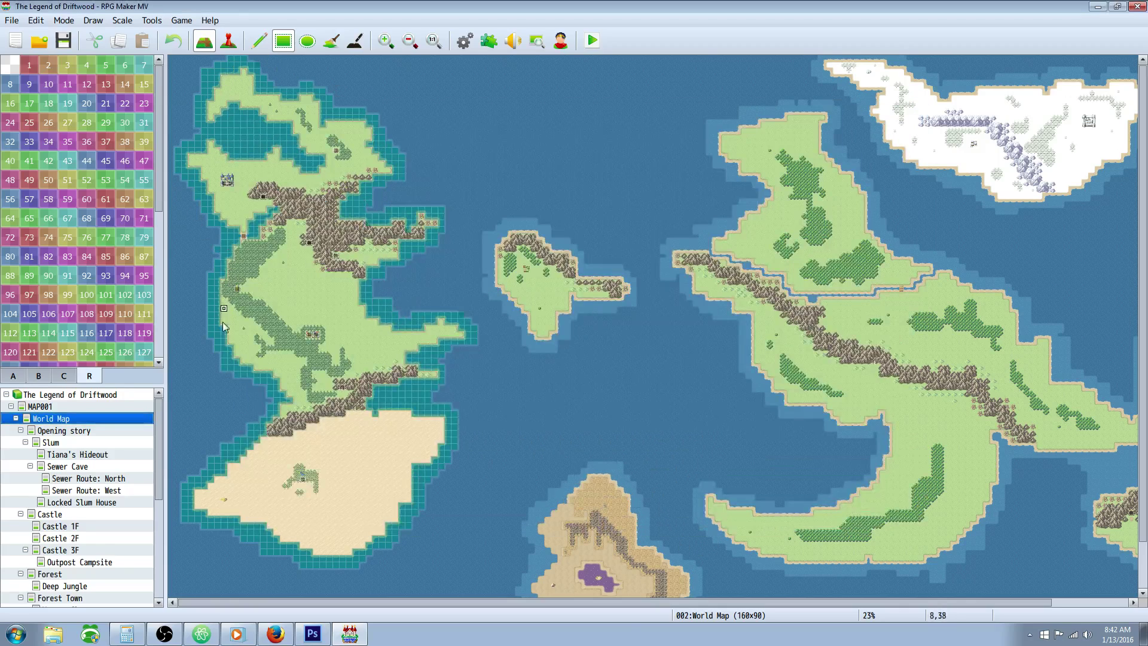
Examine the World Map's western continent, from its northern coast and castle down to the southern desert
{"action": "left_click", "coordinate": [387, 42]}
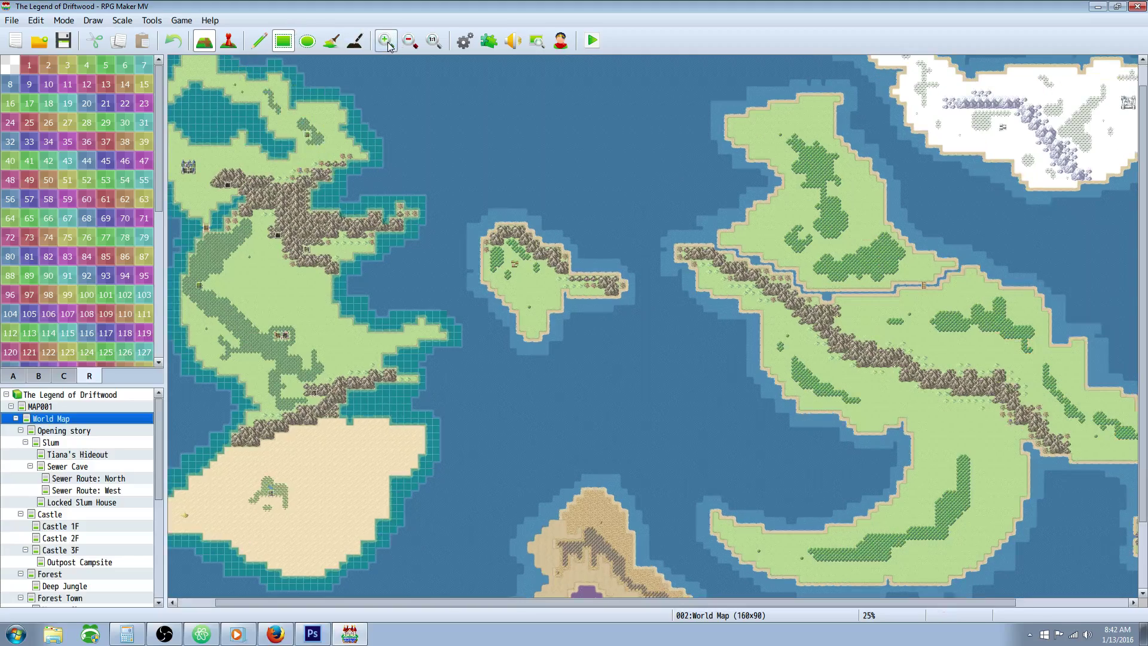
{"action": "left_click", "coordinate": [385, 41]}
{"action": "left_click", "coordinate": [385, 41]}
{"action": "left_click", "coordinate": [386, 41]}
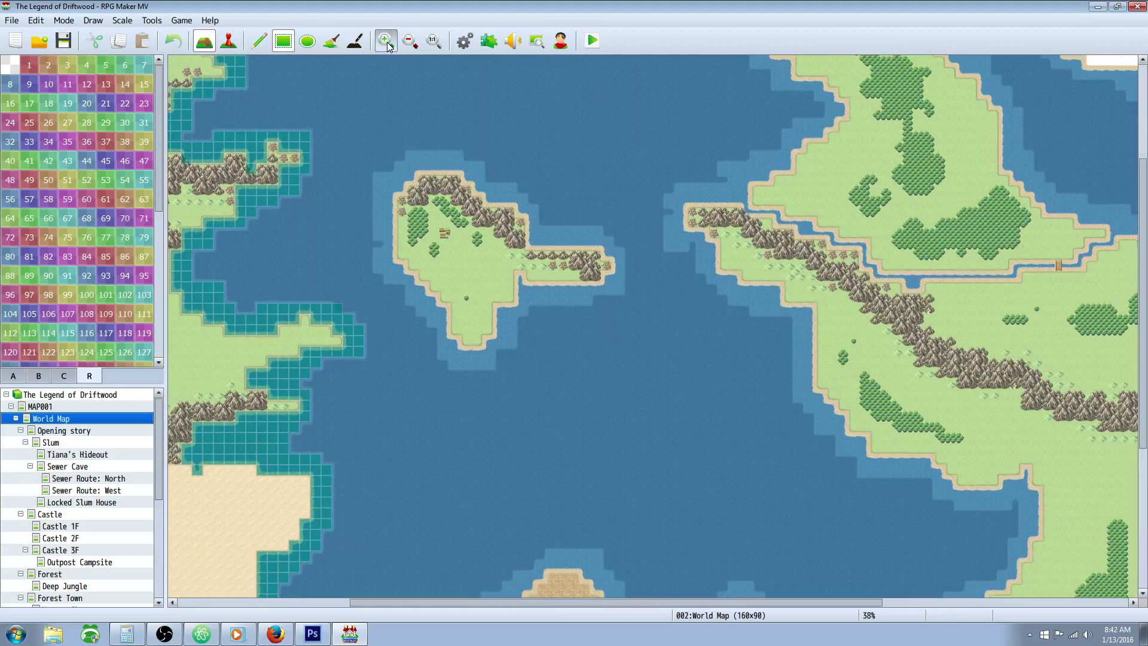
{"action": "left_click", "coordinate": [385, 40]}
{"action": "left_click_drag", "start_coordinate": [569, 602], "coordinate": [363, 592]}
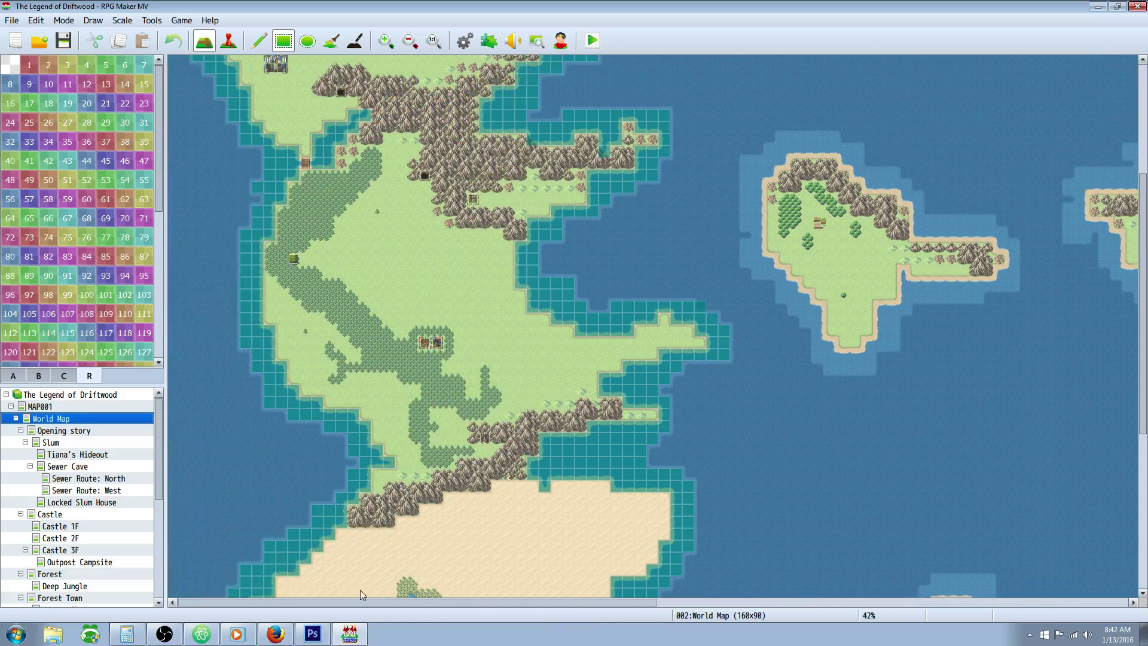
{"action": "scroll", "coordinate": [526, 299], "scroll_direction": "up", "scroll_amount": 4}
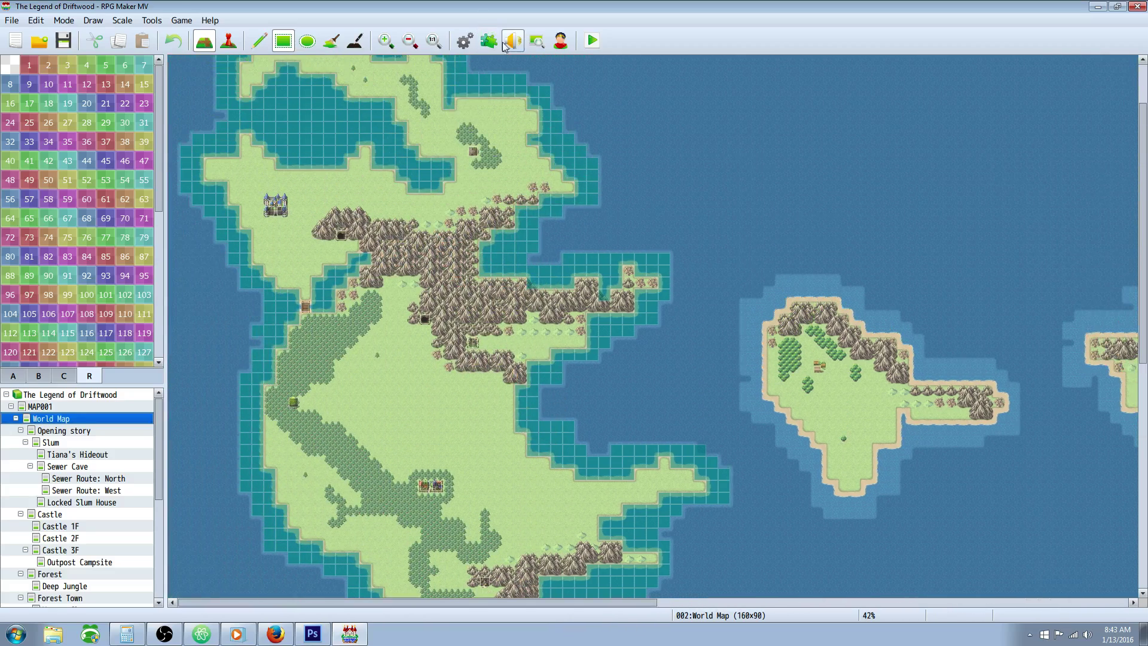
{"action": "left_click", "coordinate": [386, 41]}
{"action": "scroll", "coordinate": [341, 263], "scroll_direction": "up", "scroll_amount": 3}
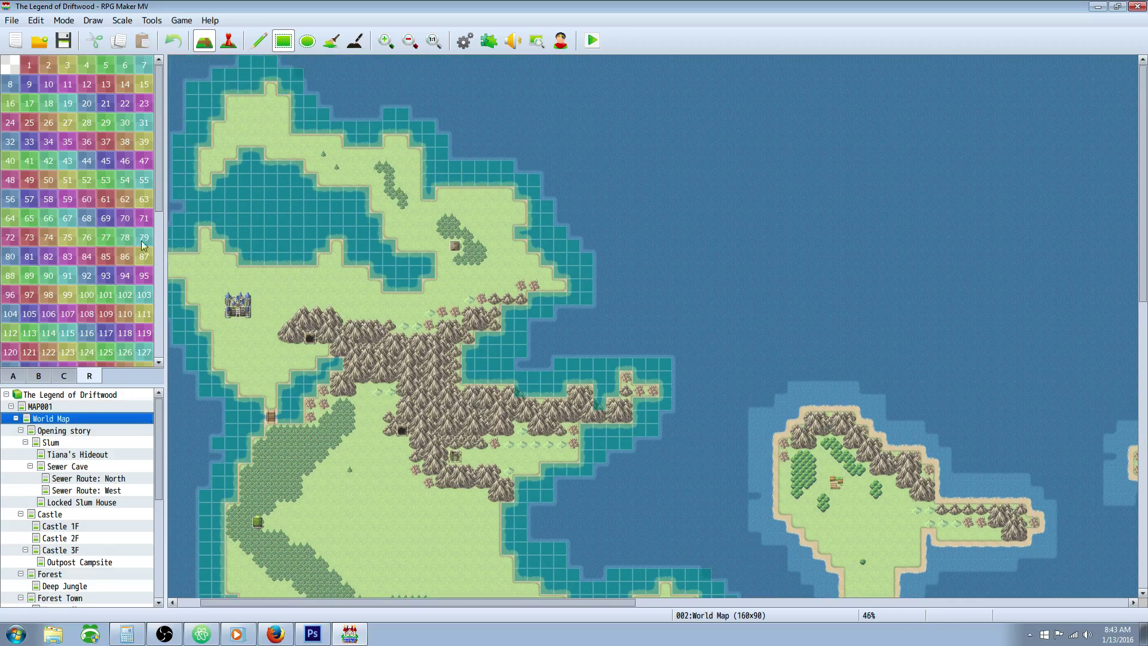
{"action": "scroll", "coordinate": [231, 412], "scroll_direction": "down", "scroll_amount": 12}
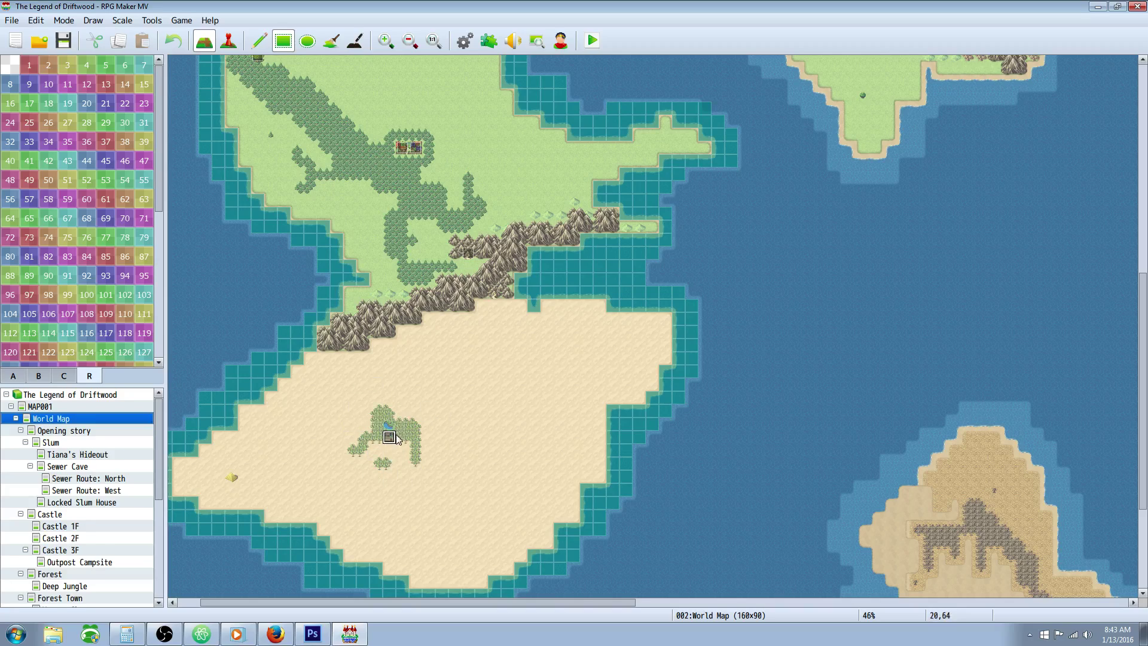
Examine the World Map's southern desert and the region 31 tiles along its coastline
{"action": "scroll", "coordinate": [442, 422], "scroll_direction": "left", "scroll_amount": 1}
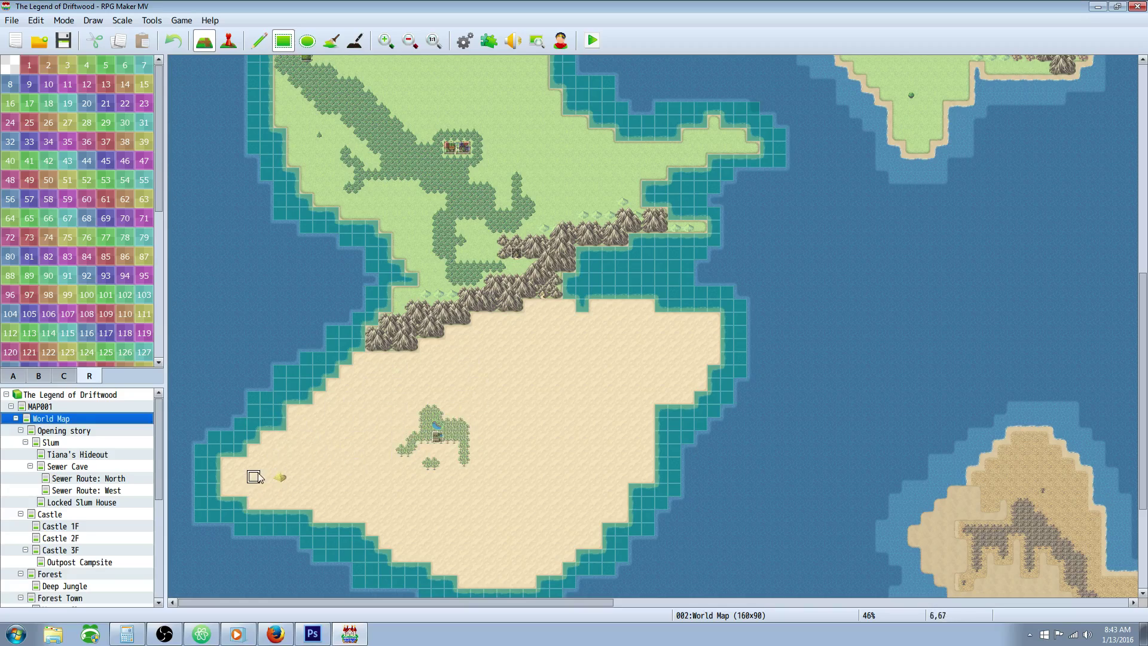
{"action": "scroll", "coordinate": [385, 425], "scroll_direction": "down", "scroll_amount": 2}
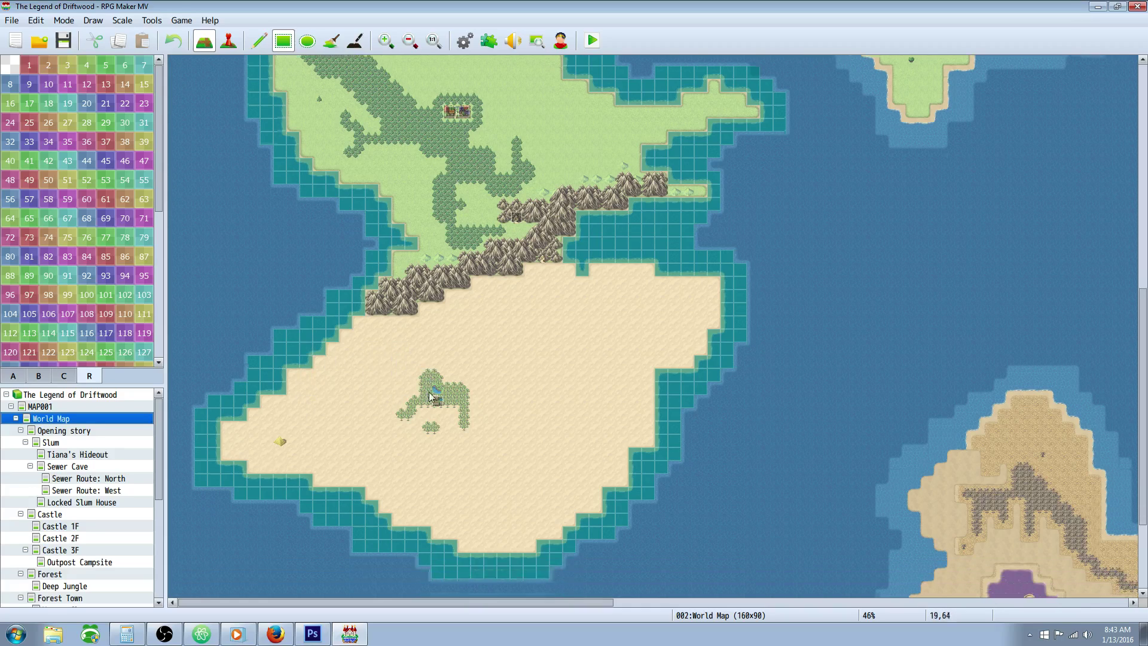
{"action": "left_click", "coordinate": [385, 41]}
{"action": "scroll", "coordinate": [417, 248], "scroll_direction": "down", "scroll_amount": 3}
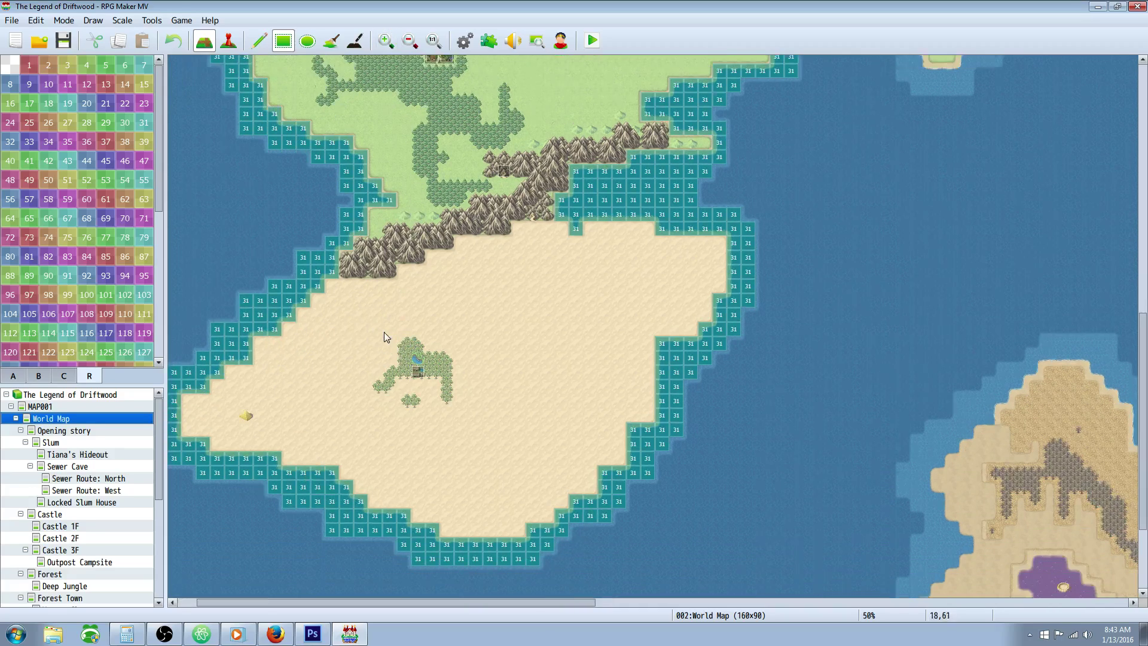
{"action": "scroll", "coordinate": [567, 607], "scroll_direction": "left", "scroll_amount": 1}
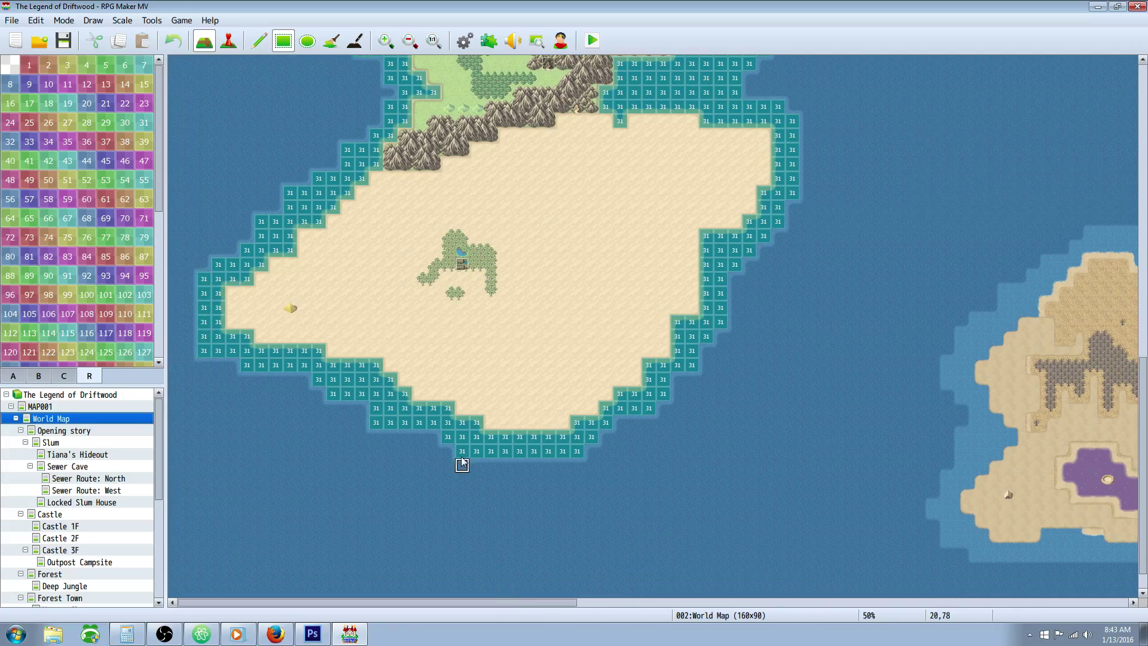
{"action": "scroll", "coordinate": [472, 492], "scroll_direction": "up", "scroll_amount": 3}
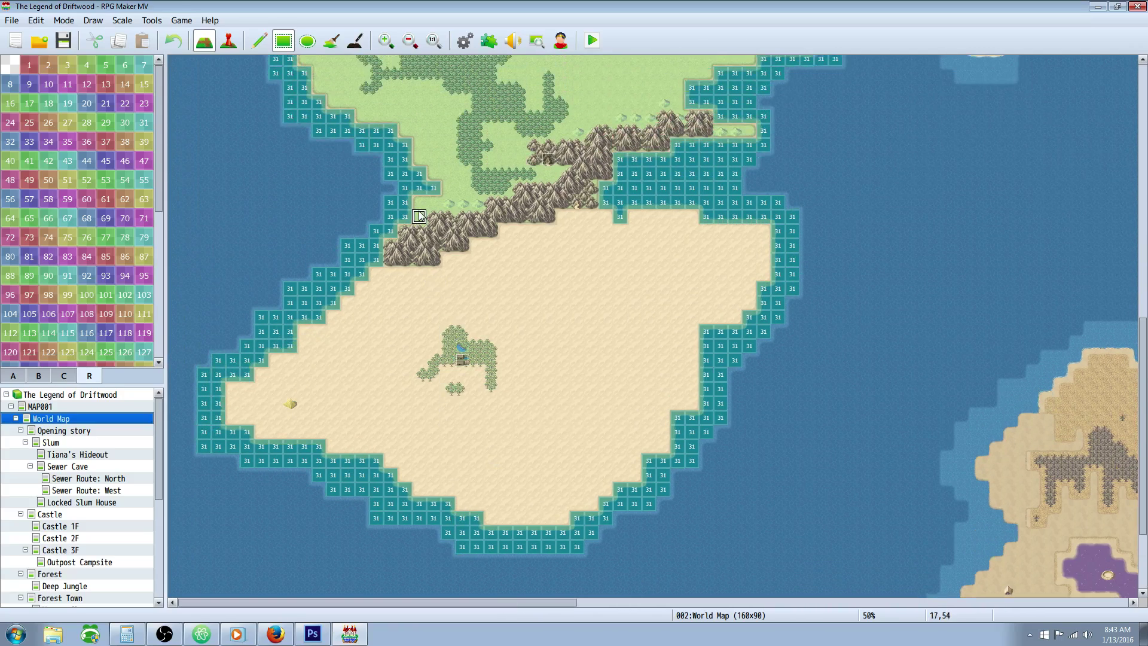
{"action": "scroll", "coordinate": [421, 219], "scroll_direction": "up", "scroll_amount": 2}
{"action": "scroll", "coordinate": [439, 224], "scroll_direction": "down", "scroll_amount": 1}
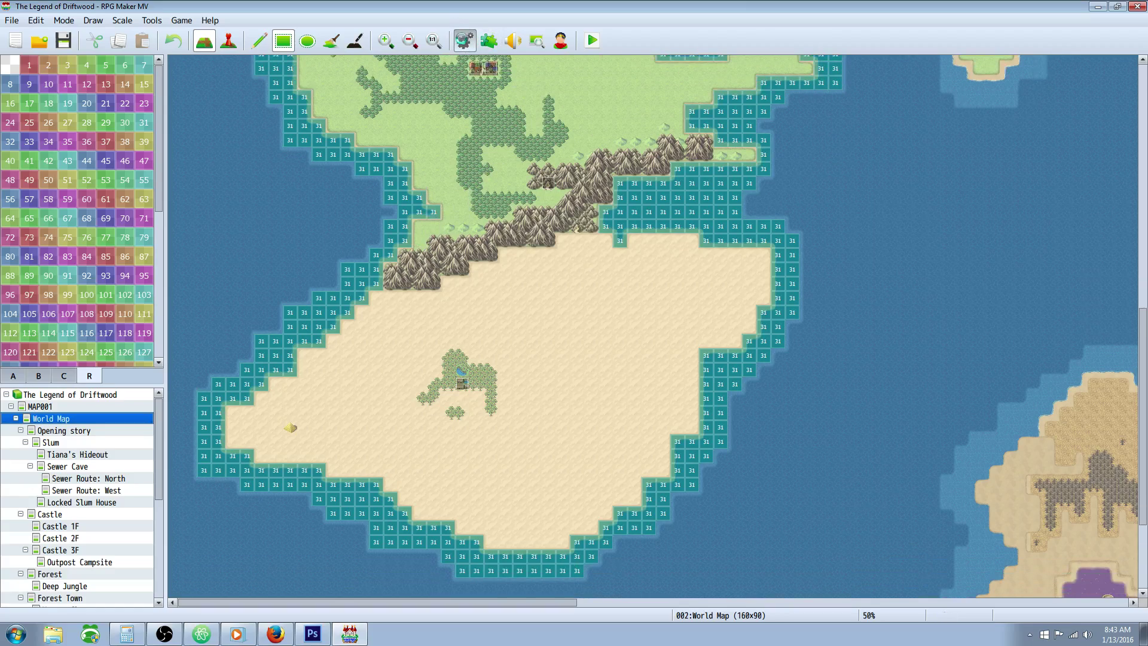
Reopen the database and view the Dungeon_Ink tileset and Darc Hiro's actor entry
{"action": "left_click", "coordinate": [465, 40]}
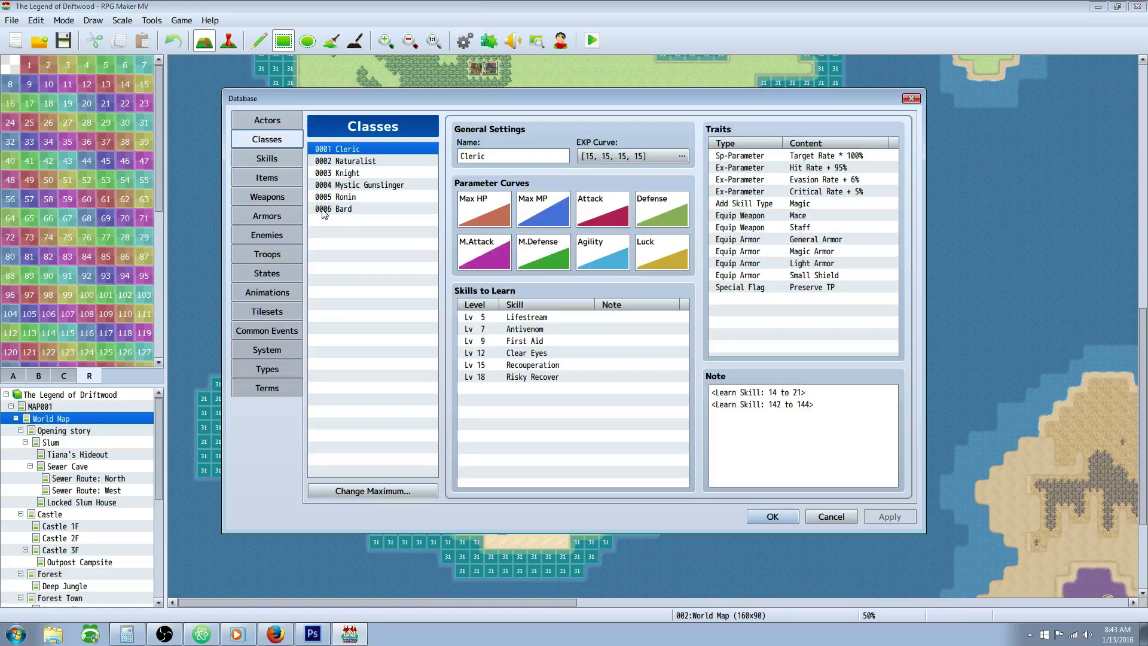
{"action": "left_click", "coordinate": [273, 312]}
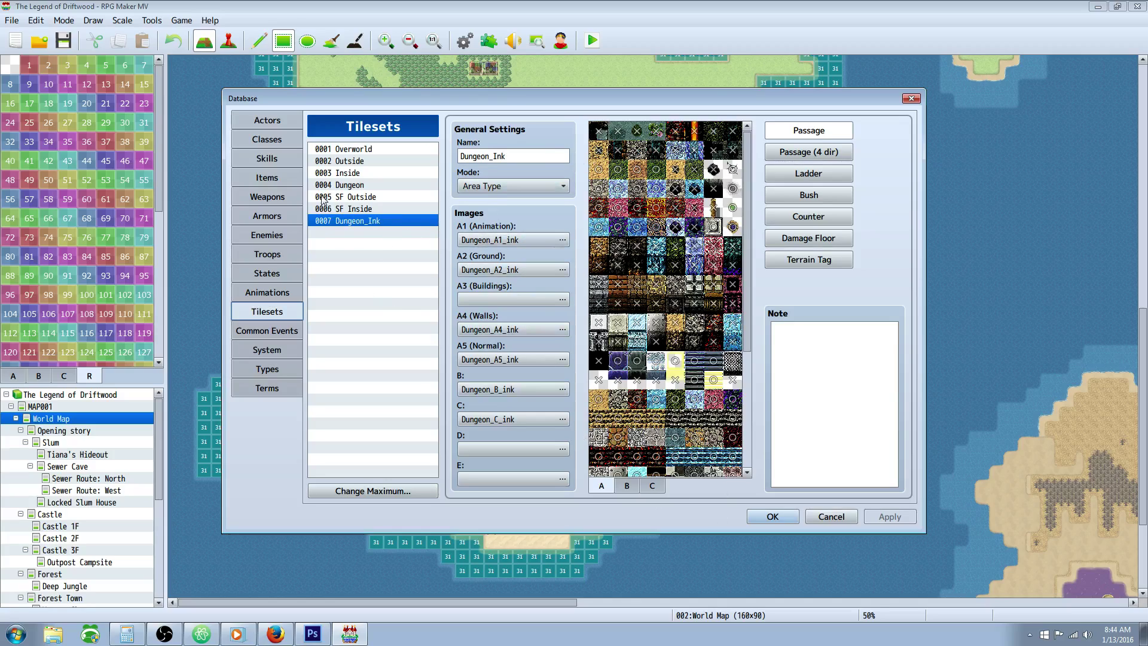
{"action": "left_click", "coordinate": [267, 120]}
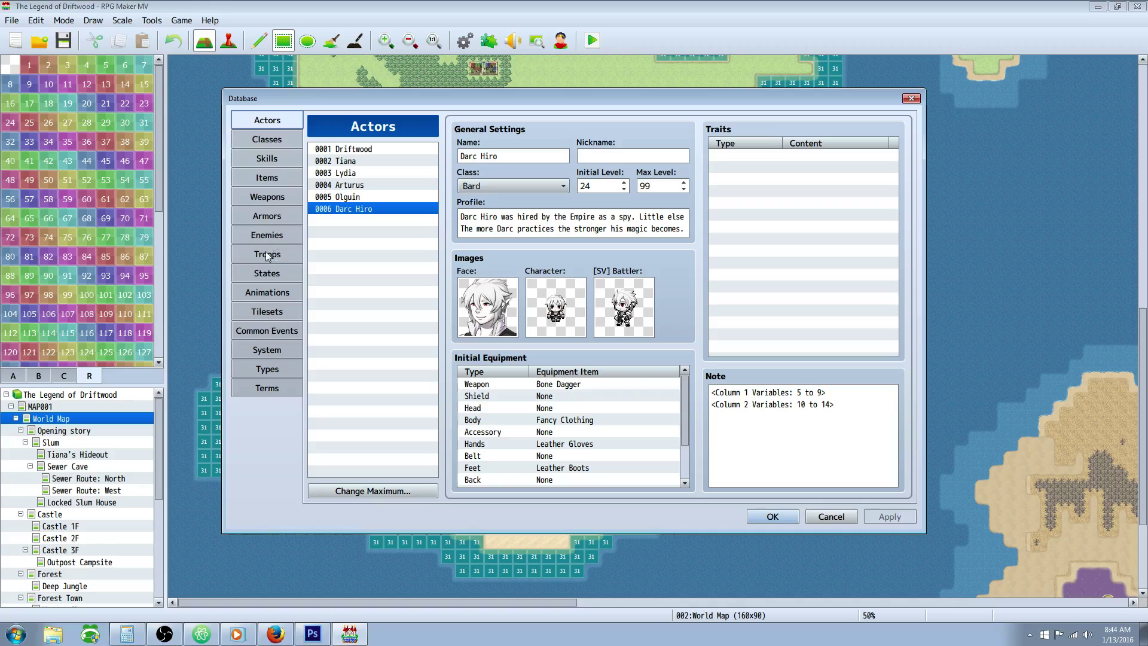
View the Coast Pirana enemy and the Assassinate skill, returning to the Classes section before closing the database
{"action": "left_click", "coordinate": [268, 234]}
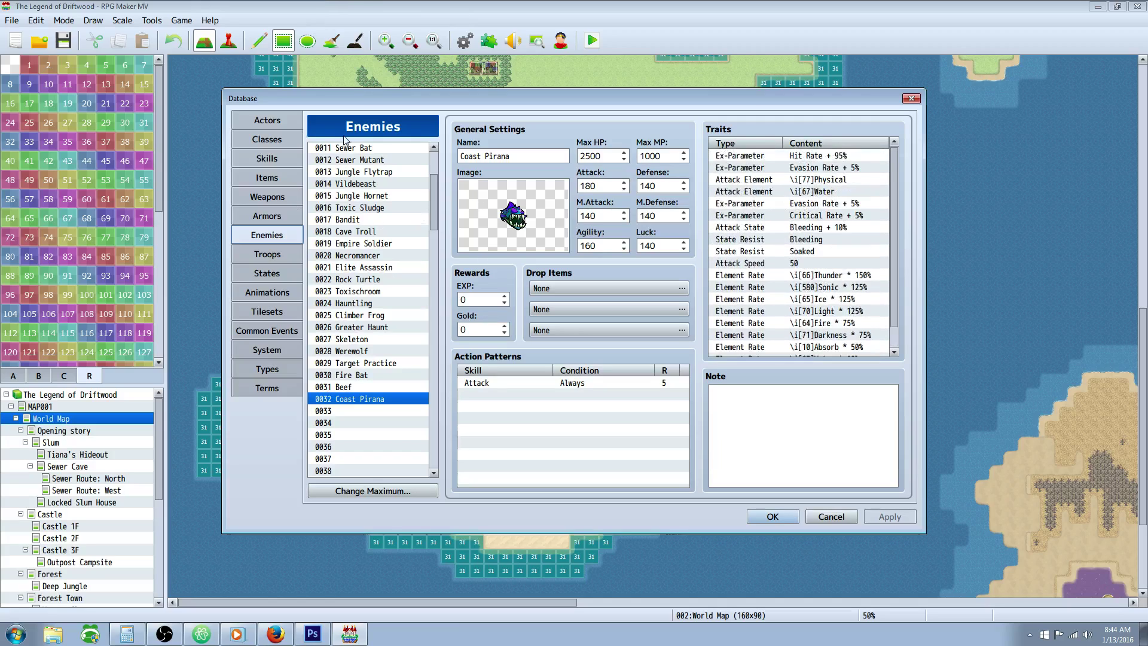
{"action": "scroll", "coordinate": [374, 236], "scroll_direction": "up", "scroll_amount": 1}
{"action": "scroll", "coordinate": [373, 236], "scroll_direction": "up", "scroll_amount": 1}
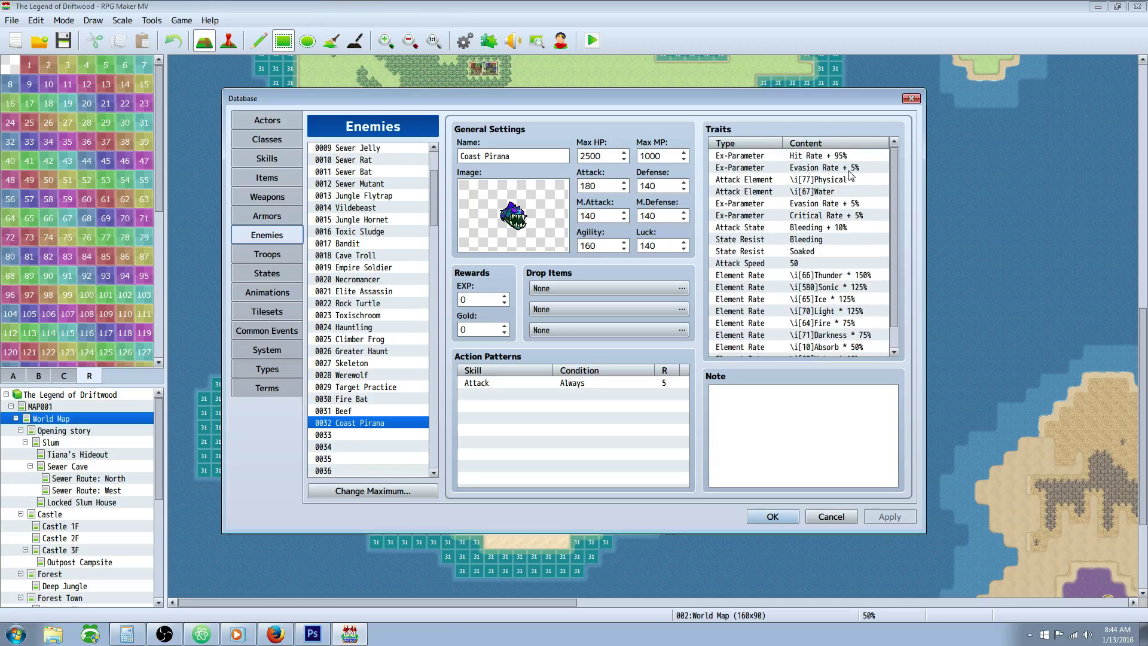
{"action": "left_click", "coordinate": [273, 158]}
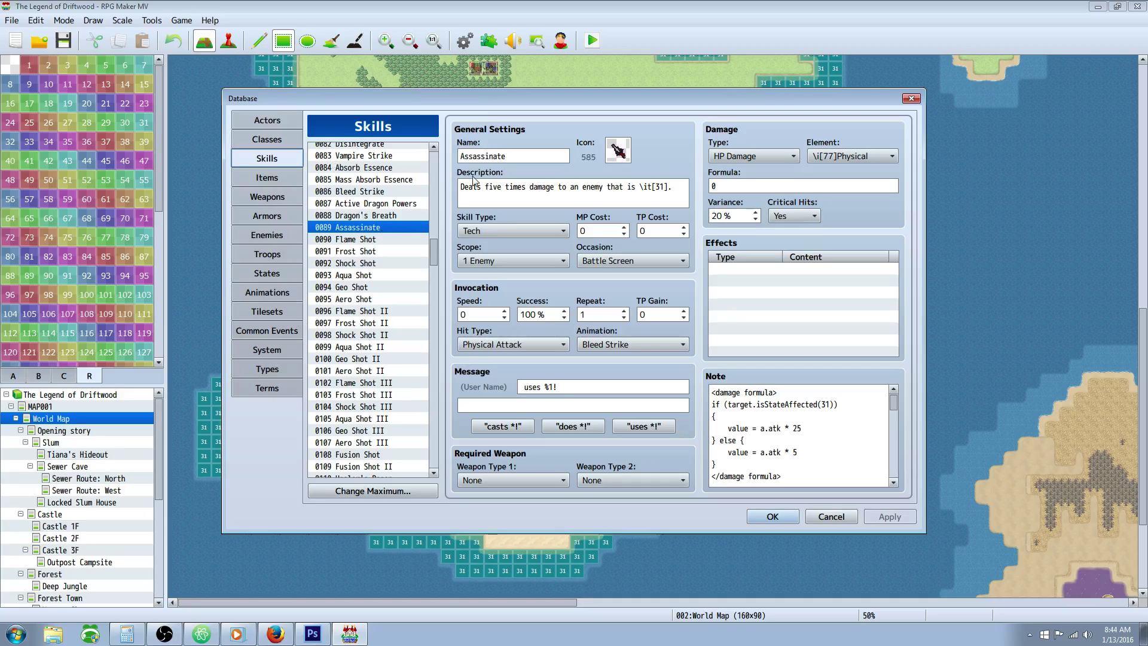
{"action": "left_click", "coordinate": [269, 141]}
{"action": "left_click", "coordinate": [772, 516]}
Open the settings of the YEP_X_LimitedSkillUses plugin from the Plugin Manager
{"action": "left_click", "coordinate": [489, 41]}
{"action": "scroll", "coordinate": [645, 317], "scroll_direction": "down", "scroll_amount": 7}
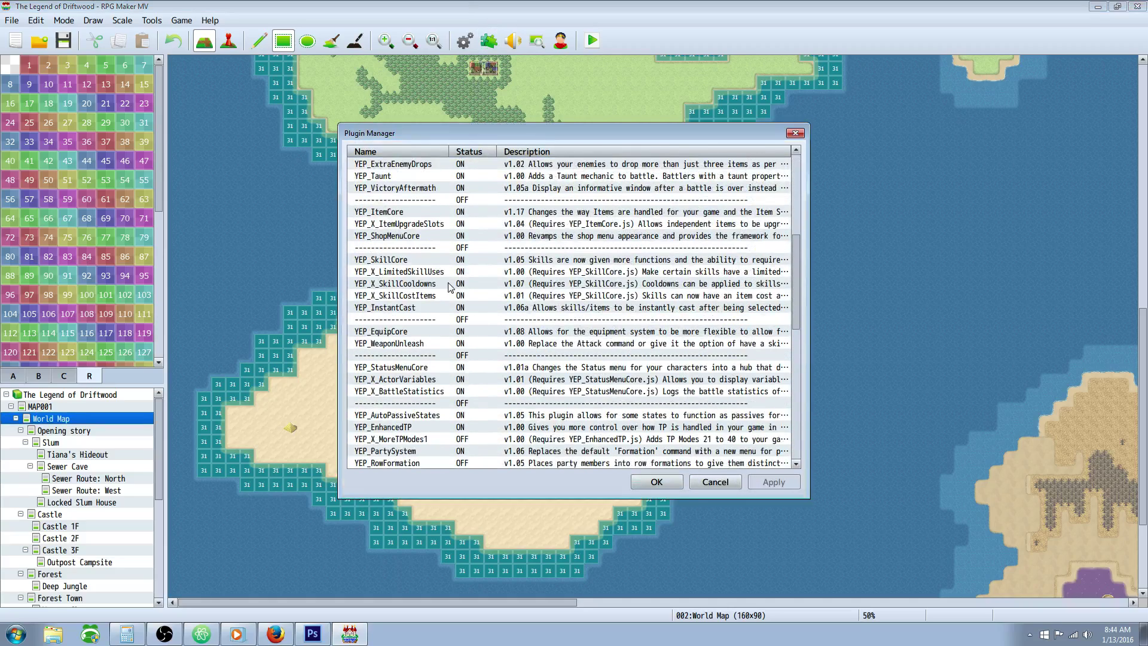
{"action": "left_click", "coordinate": [432, 273]}
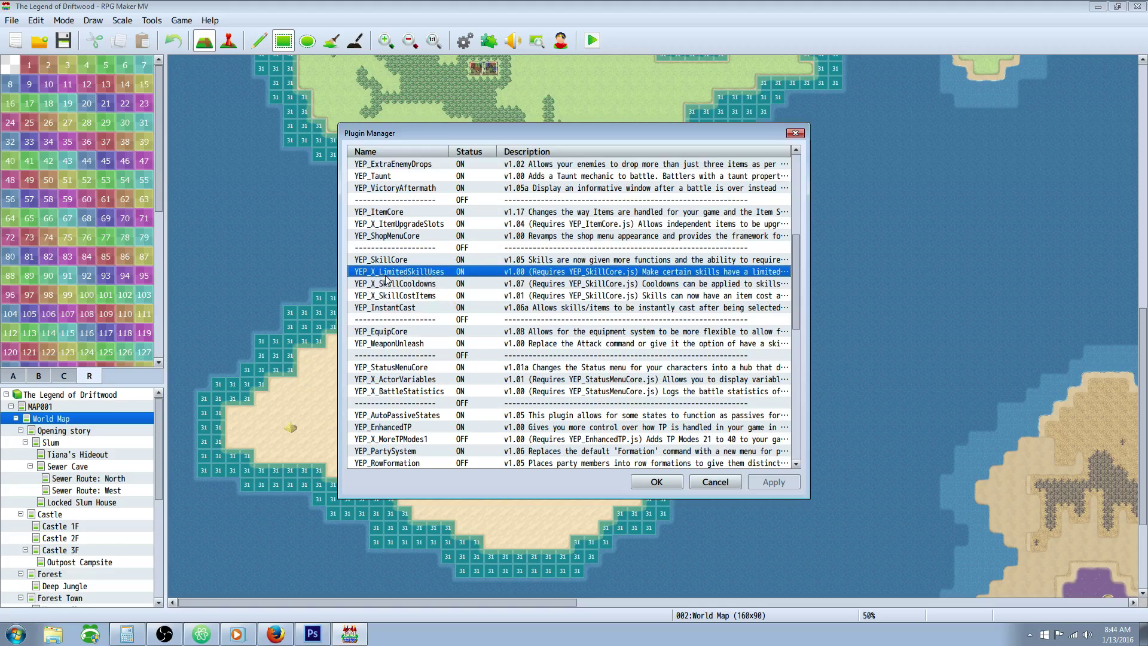
{"action": "double_click", "coordinate": [412, 272]}
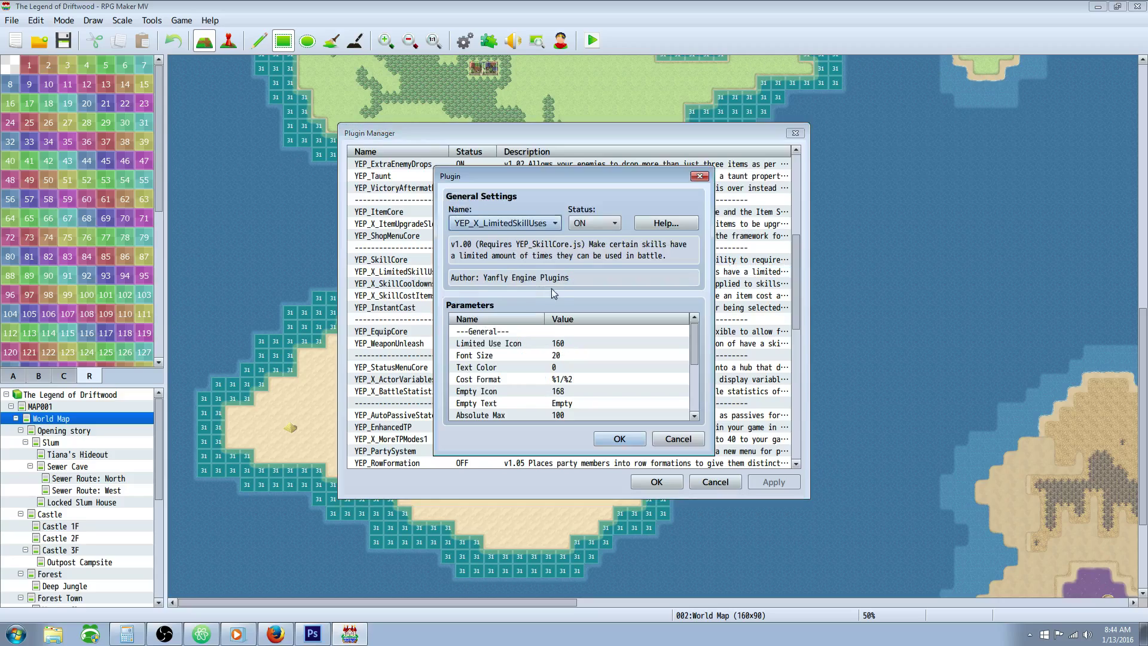
Read the YEP_X_LimitedSkillUses help from its notetags to Lunatic Mode - Conditional Max Uses, then close the Plugin Manager
{"action": "left_click", "coordinate": [664, 224]}
{"action": "scroll", "coordinate": [672, 361], "scroll_direction": "down", "scroll_amount": 9}
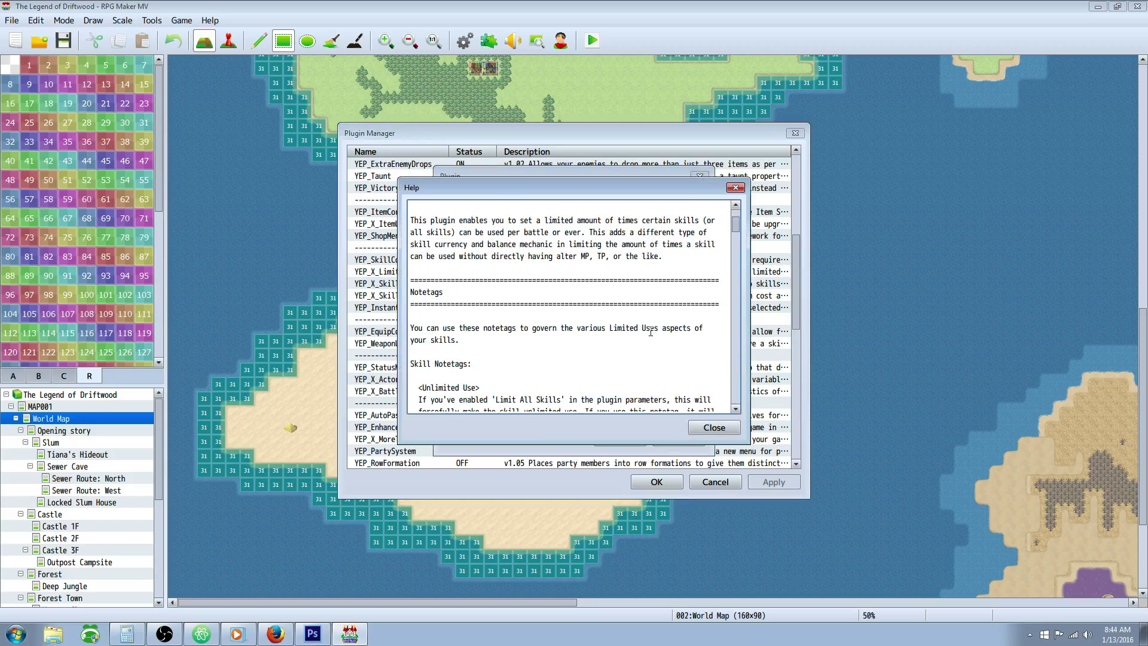
{"action": "scroll", "coordinate": [615, 305], "scroll_direction": "down", "scroll_amount": 10}
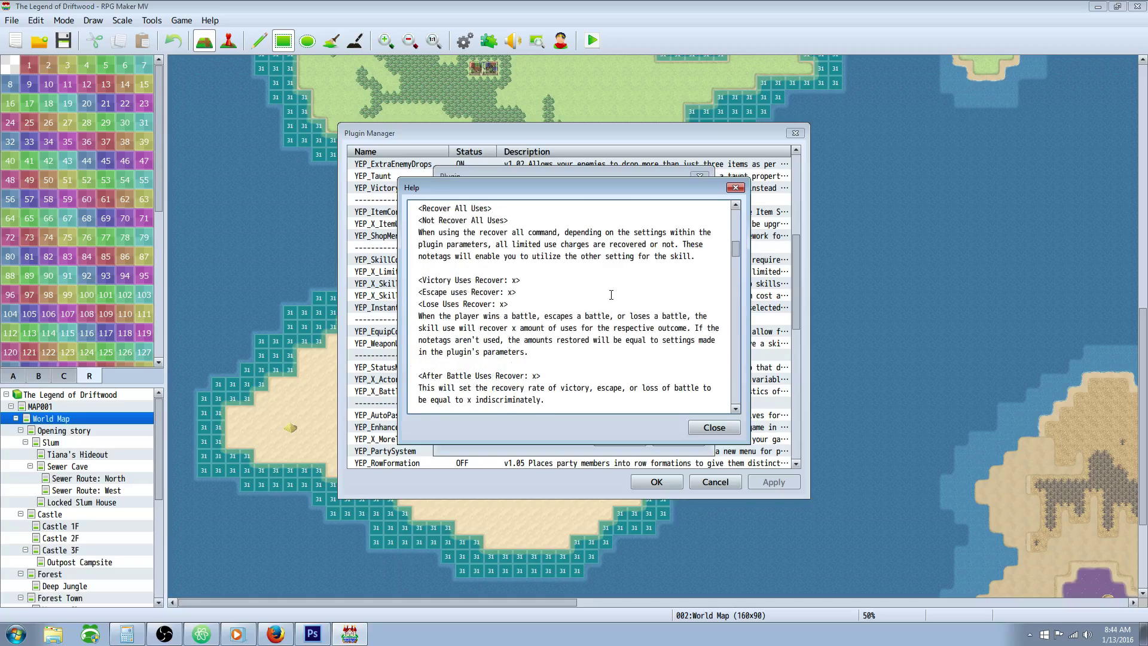
{"action": "scroll", "coordinate": [615, 323], "scroll_direction": "down", "scroll_amount": 9}
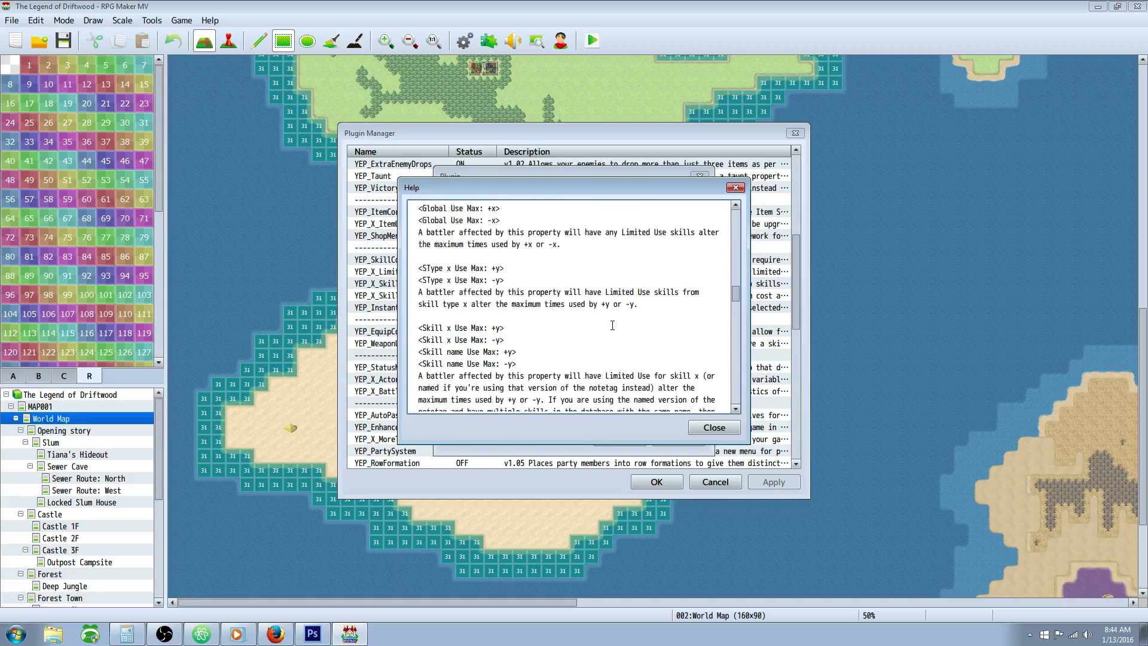
{"action": "scroll", "coordinate": [613, 314], "scroll_direction": "down", "scroll_amount": 7}
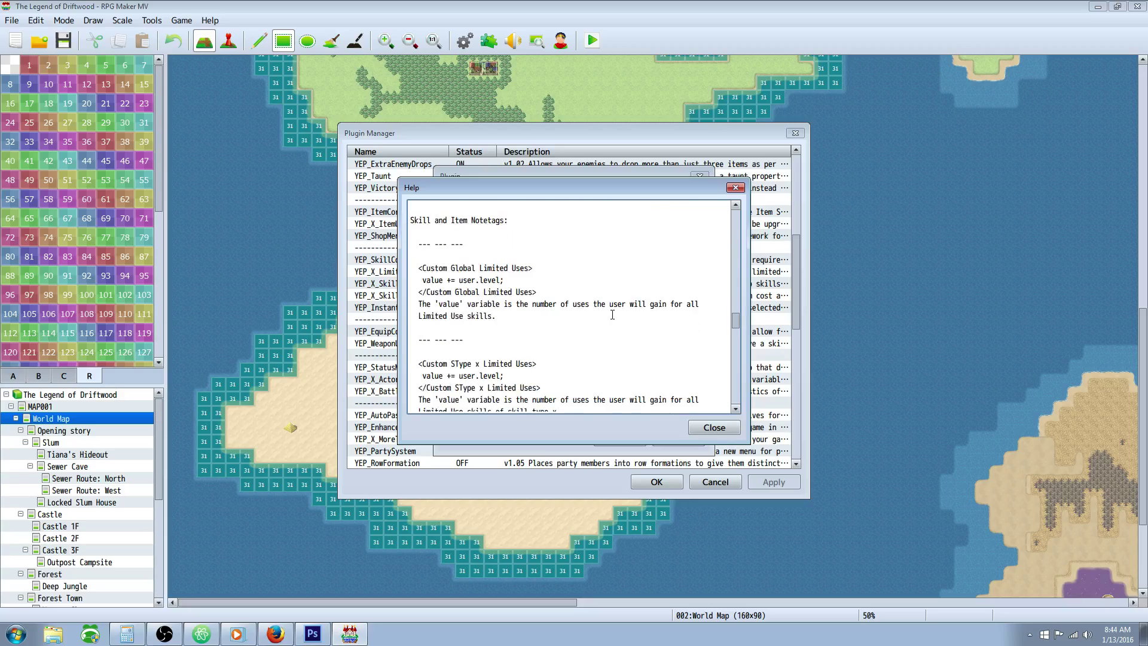
{"action": "scroll", "coordinate": [609, 313], "scroll_direction": "down", "scroll_amount": 3}
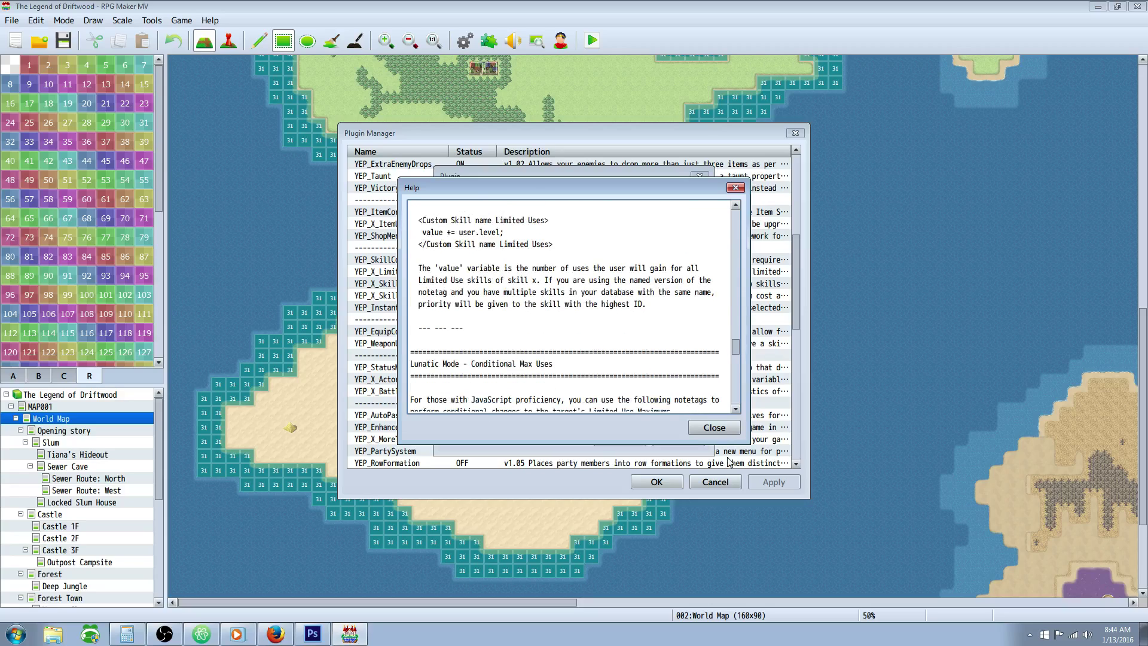
{"action": "left_click", "coordinate": [714, 427]}
{"action": "left_click", "coordinate": [619, 443]}
{"action": "left_click", "coordinate": [656, 483]}
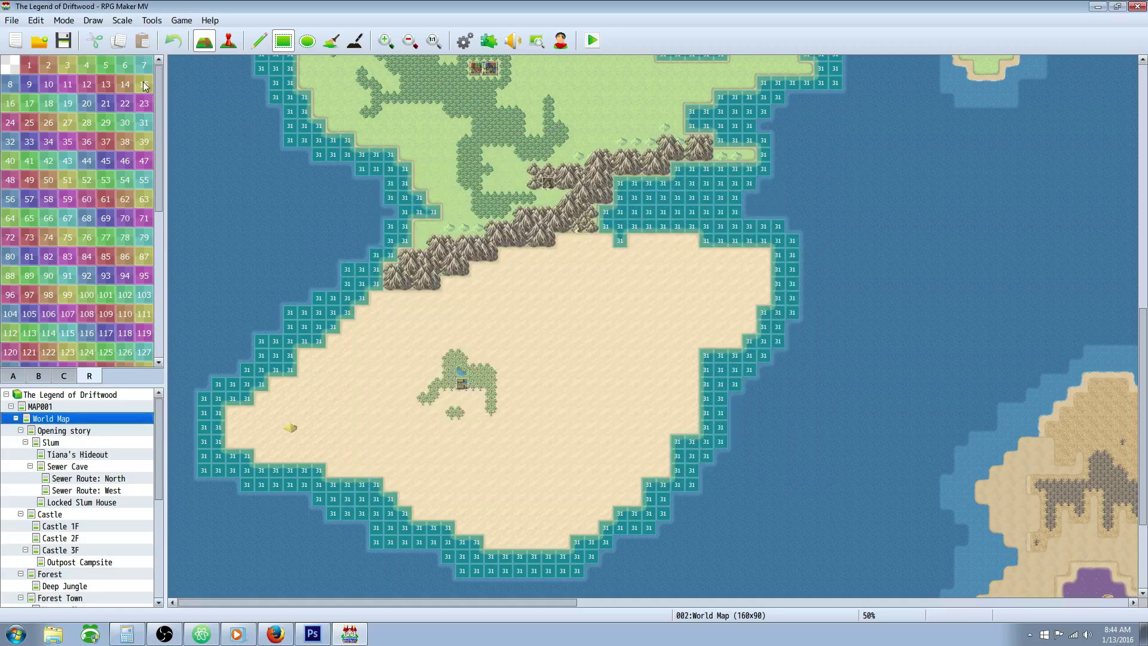
Open the database and examine the Assassin's Cloak armor, highlighting its limited-use notetag
{"action": "left_click", "coordinate": [465, 42]}
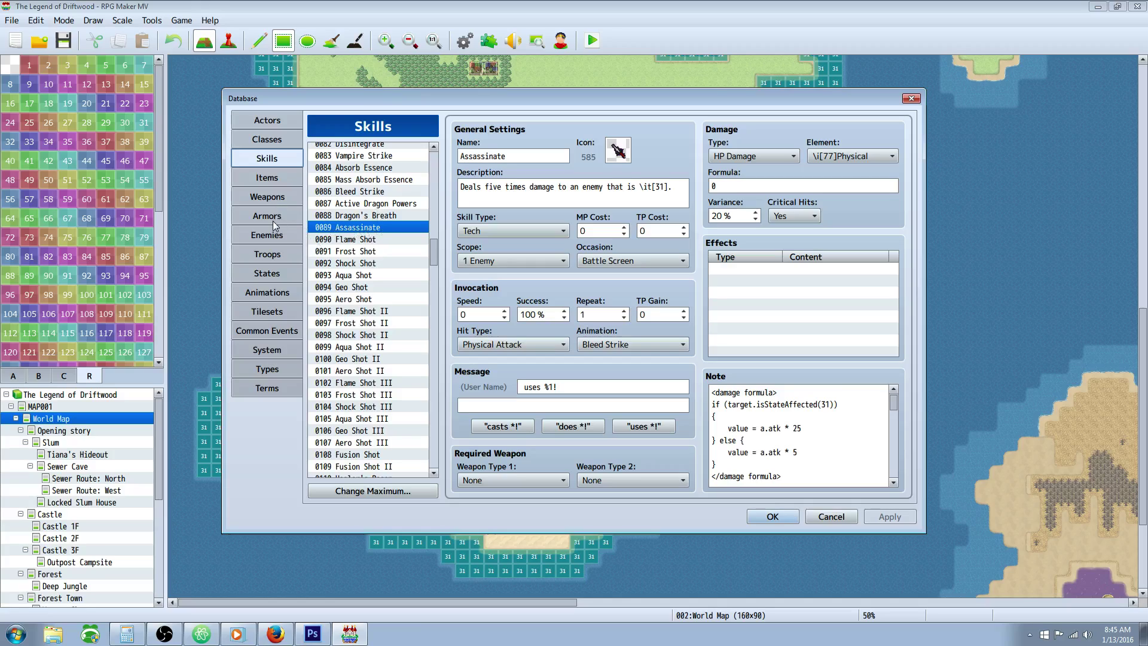
{"action": "left_click", "coordinate": [272, 218]}
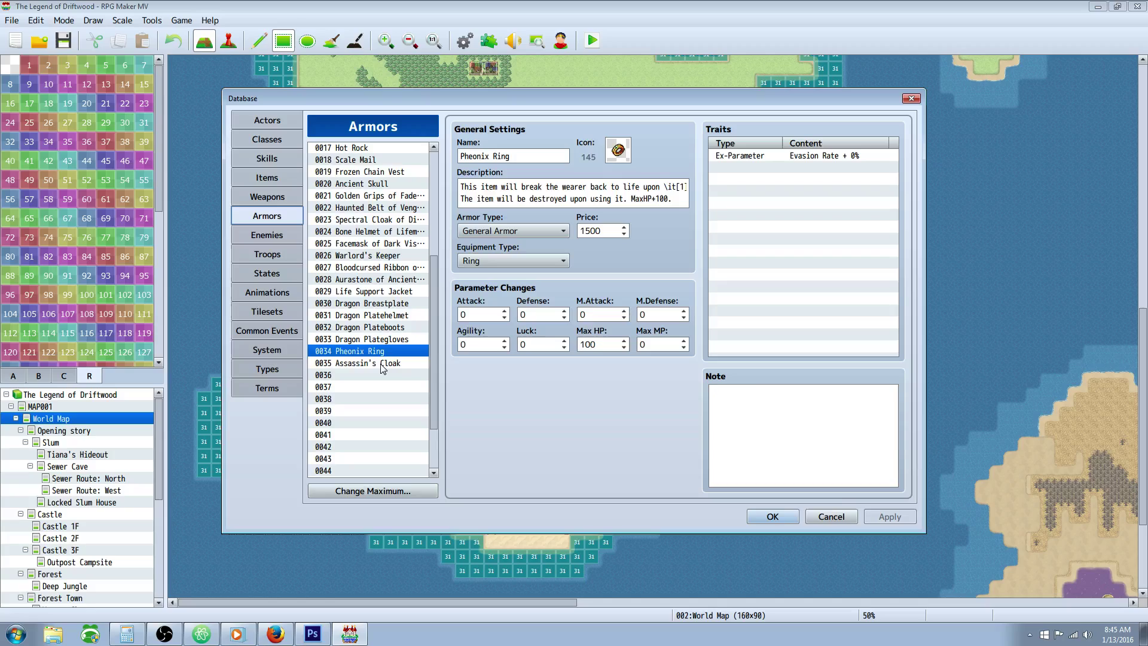
{"action": "left_click", "coordinate": [383, 365]}
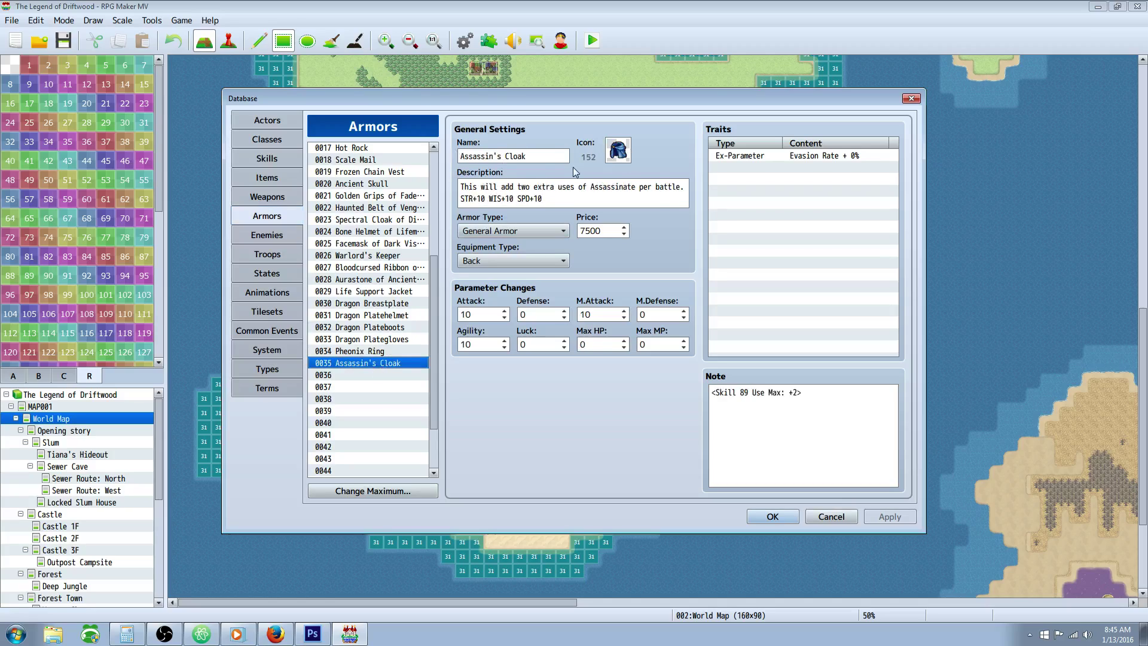
{"action": "left_click_drag", "start_coordinate": [708, 393], "coordinate": [810, 395]}
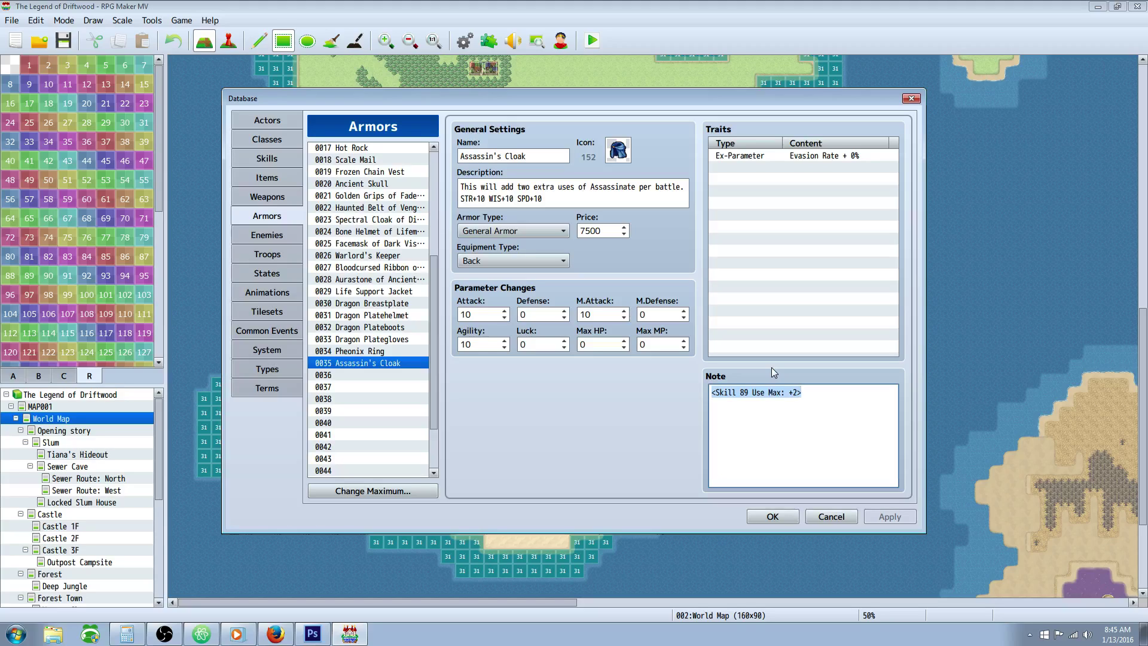
{"action": "left_click", "coordinate": [809, 393]}
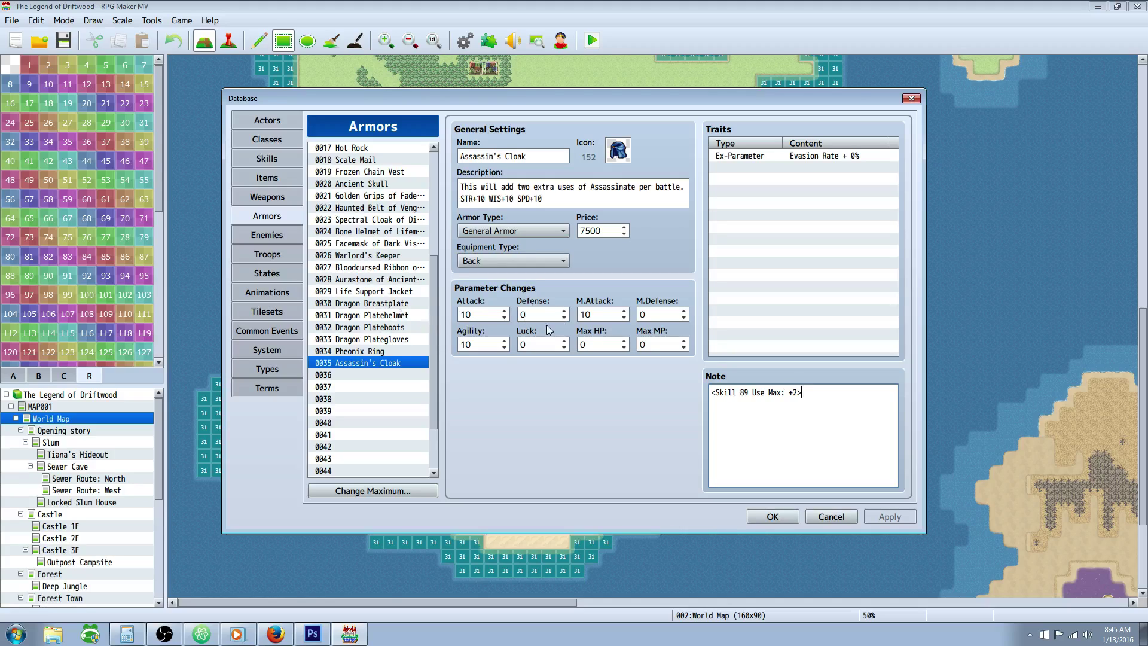
Compare the Bleed Strike and Assassinate skill entries in the database
{"action": "left_click", "coordinate": [270, 140]}
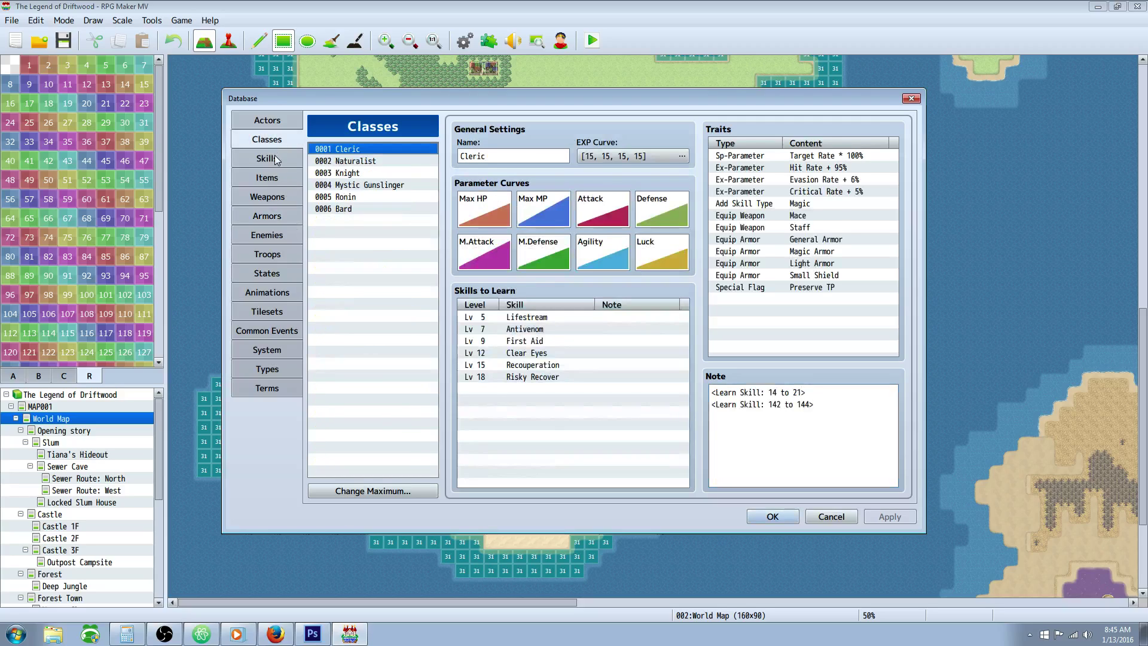
{"action": "left_click", "coordinate": [274, 159]}
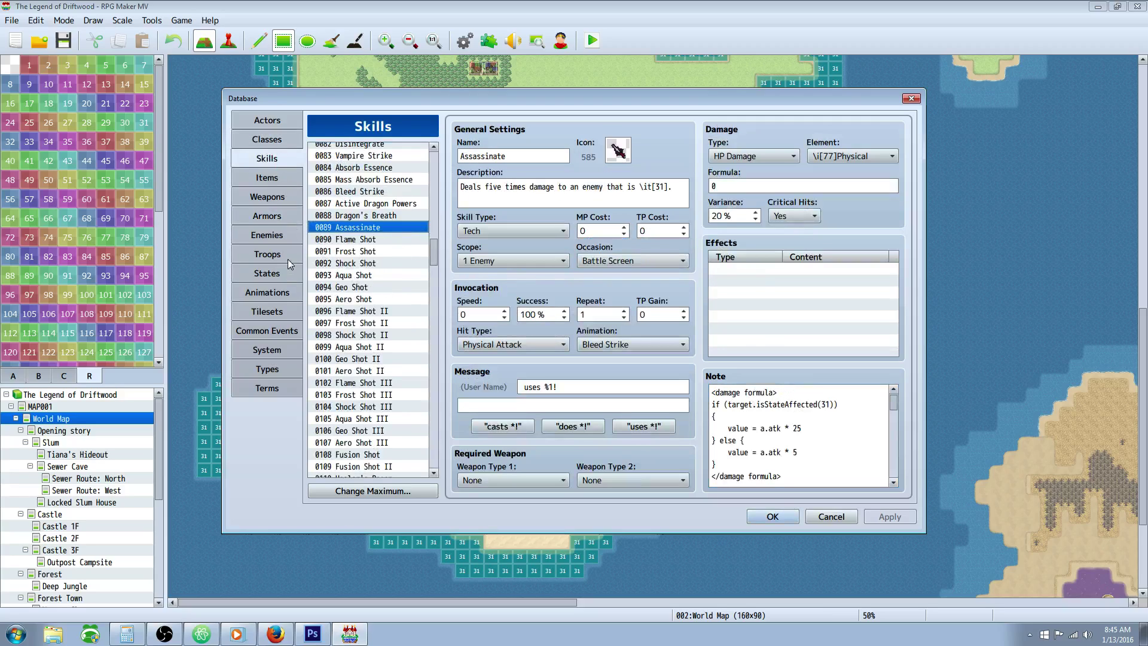
{"action": "left_click", "coordinate": [373, 192]}
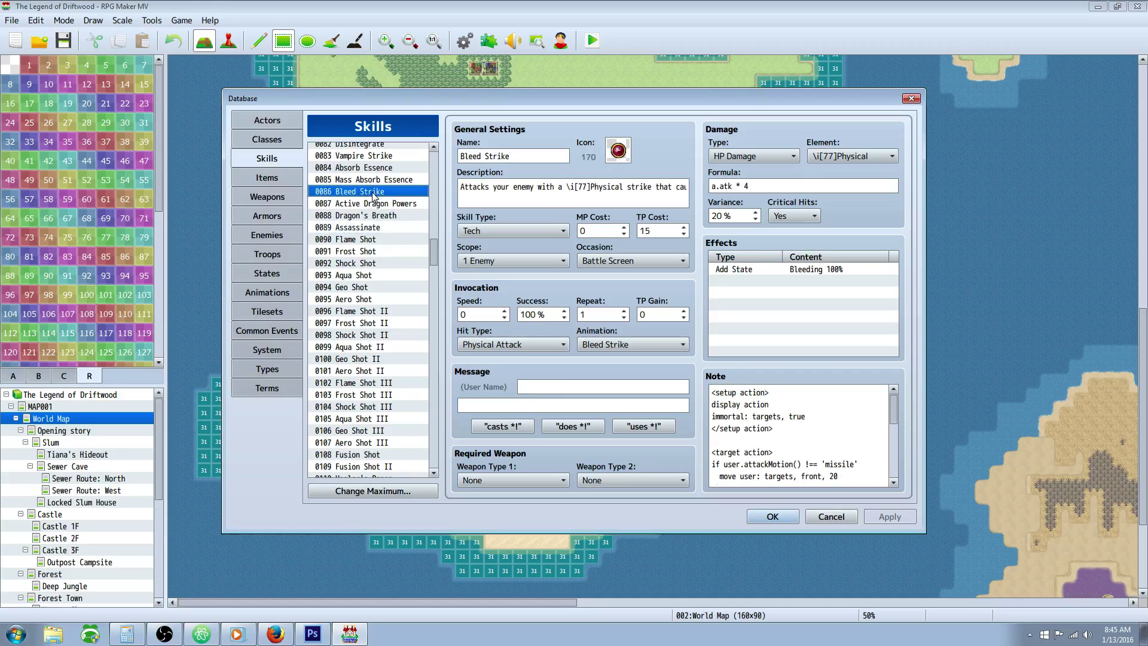
{"action": "left_click", "coordinate": [379, 228]}
{"action": "left_click", "coordinate": [378, 195]}
{"action": "left_click", "coordinate": [377, 228]}
Highlight the two damage value lines in Assassinate's note, first the else branch and then the if branch
{"action": "left_click", "coordinate": [809, 453]}
{"action": "key", "text": "ctrl+shift+Left"}
{"action": "key", "text": "ctrl+shift+Left"}
{"action": "key", "text": "ctrl+shift+Left"}
{"action": "key", "text": "ctrl+shift+Left"}
{"action": "key", "text": "ctrl+shift+Left"}
{"action": "key", "text": "ctrl+shift+Left"}
{"action": "key", "text": "ctrl+shift+Left"}
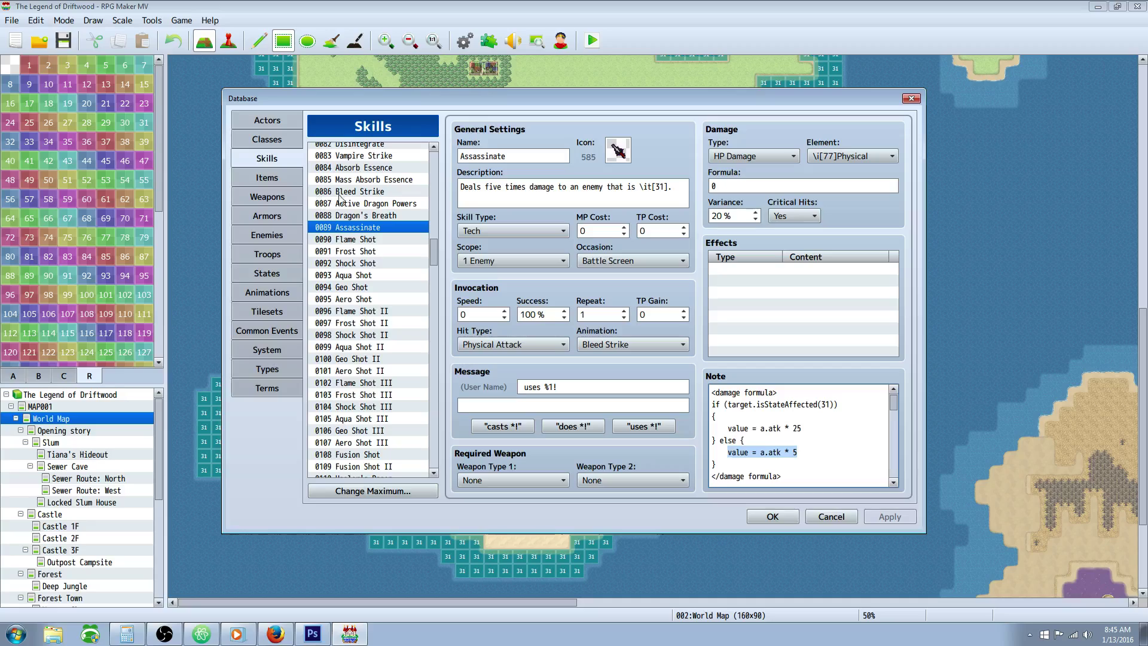
{"action": "left_click_drag", "start_coordinate": [807, 429], "coordinate": [727, 429]}
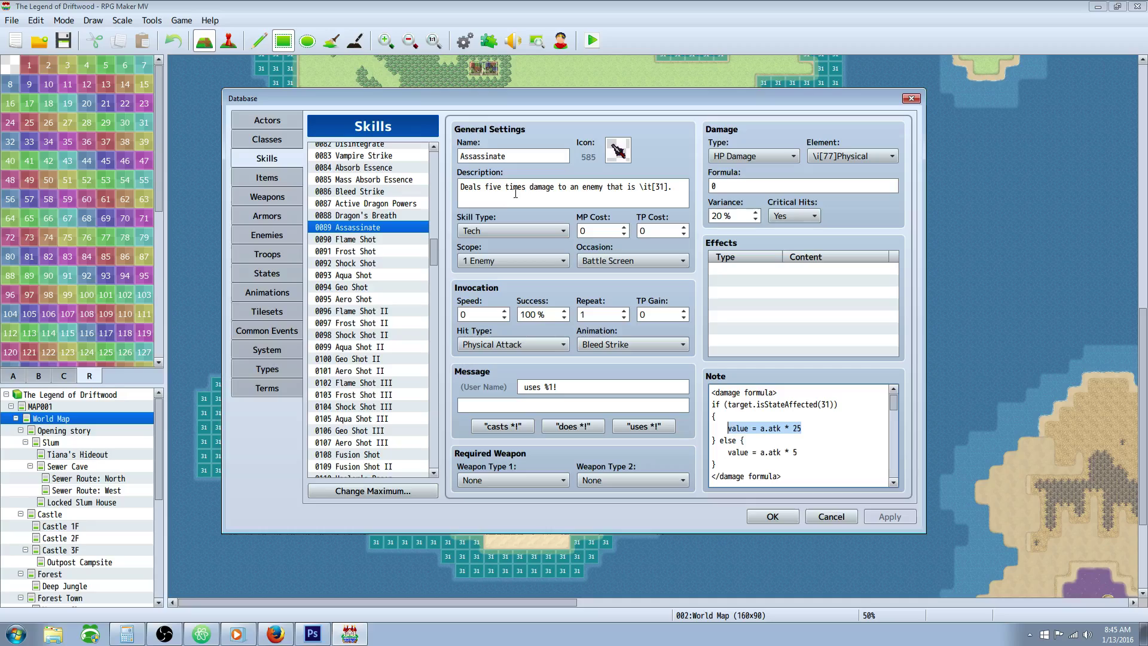
Set Bleed Strike's chance of adding the Bleeding state to 60% and apply the change
{"action": "left_click", "coordinate": [372, 191]}
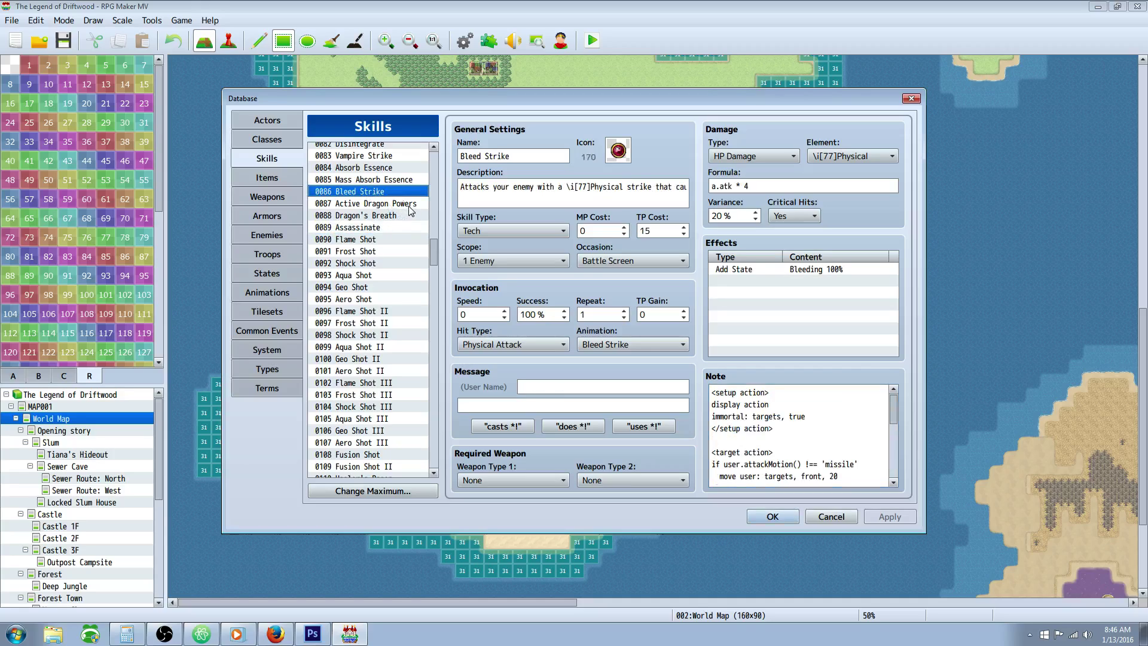
{"action": "left_click", "coordinate": [377, 226]}
{"action": "left_click", "coordinate": [393, 193]}
{"action": "right_click", "coordinate": [759, 270]}
{"action": "left_click", "coordinate": [838, 273]}
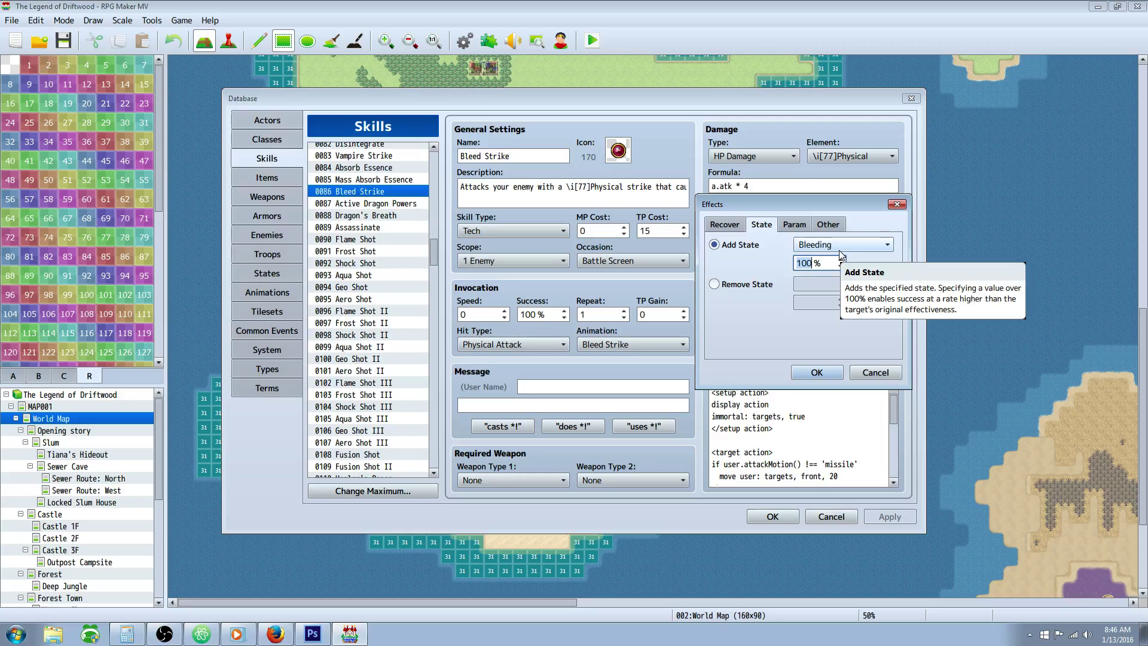
{"action": "type", "text": "60"}
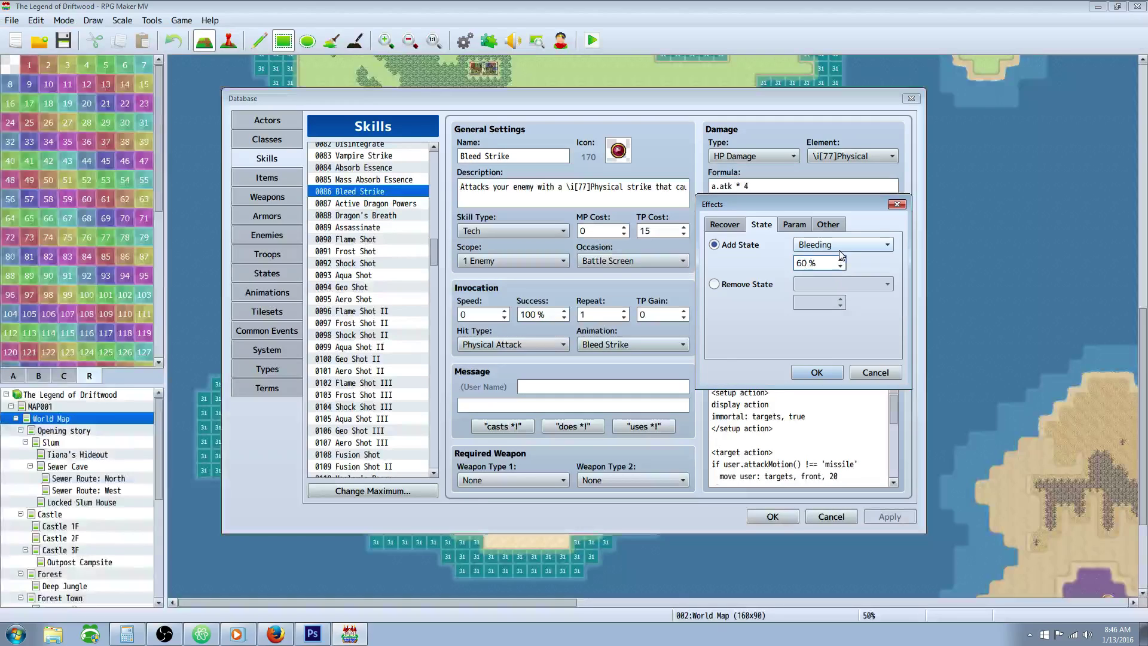
{"action": "left_click", "coordinate": [817, 372]}
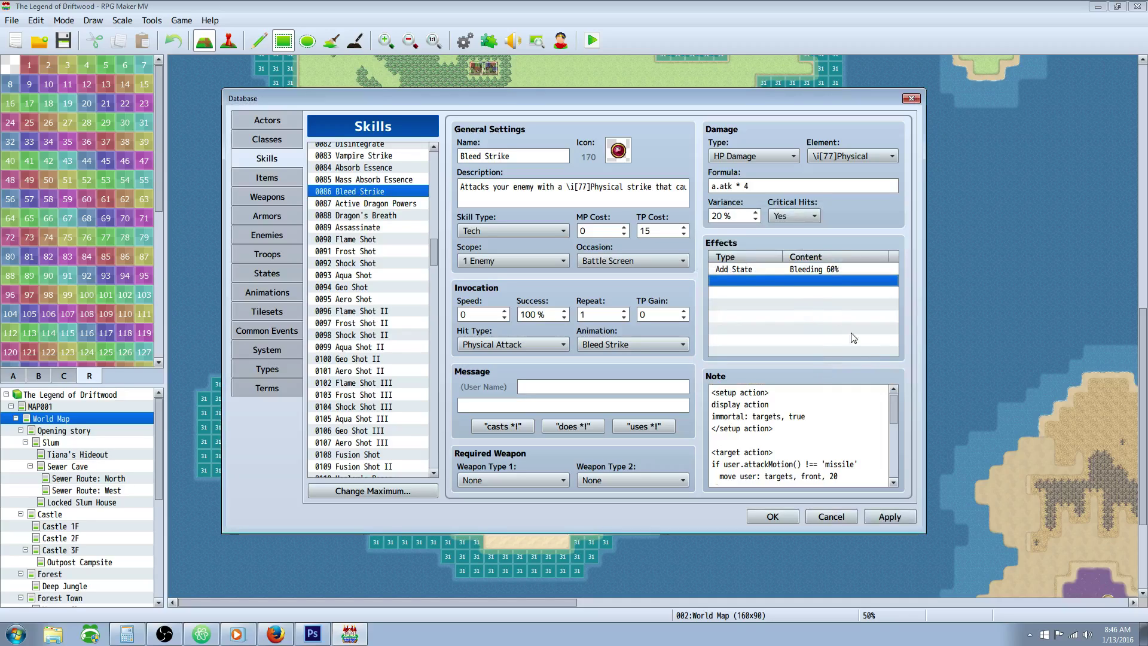
{"action": "left_click", "coordinate": [890, 517]}
Review Bleed Strike's TP cost and Bleeding effect, then the conditional damage formula in Assassinate's note
{"action": "double_click", "coordinate": [673, 230]}
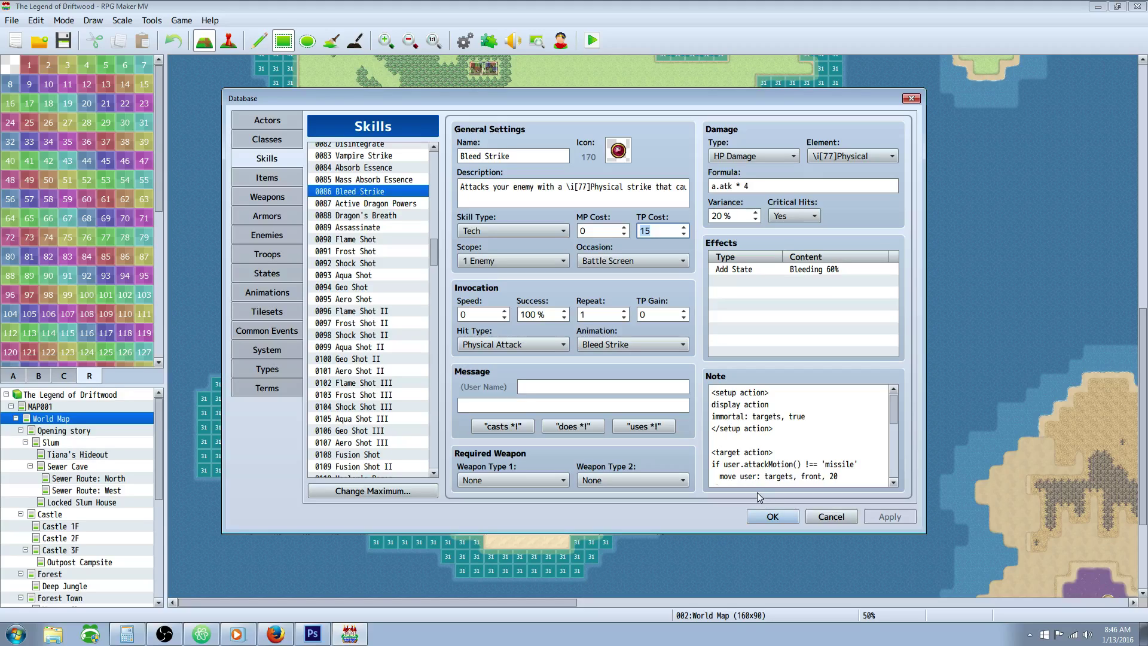
{"action": "left_click", "coordinate": [802, 273]}
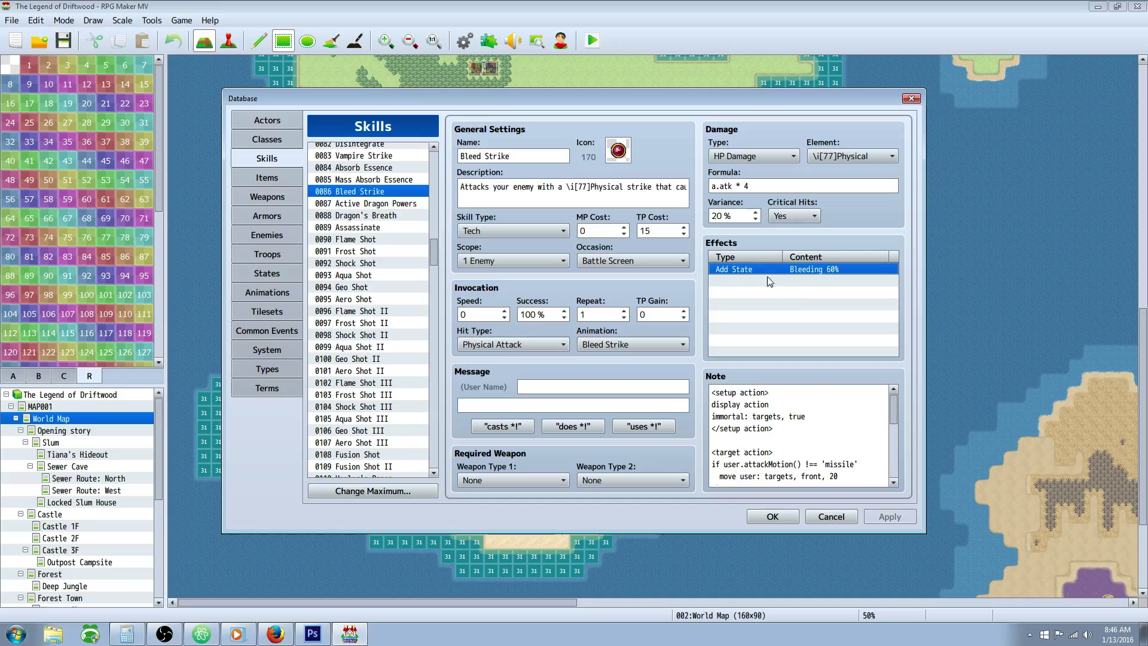
{"action": "left_click", "coordinate": [380, 227]}
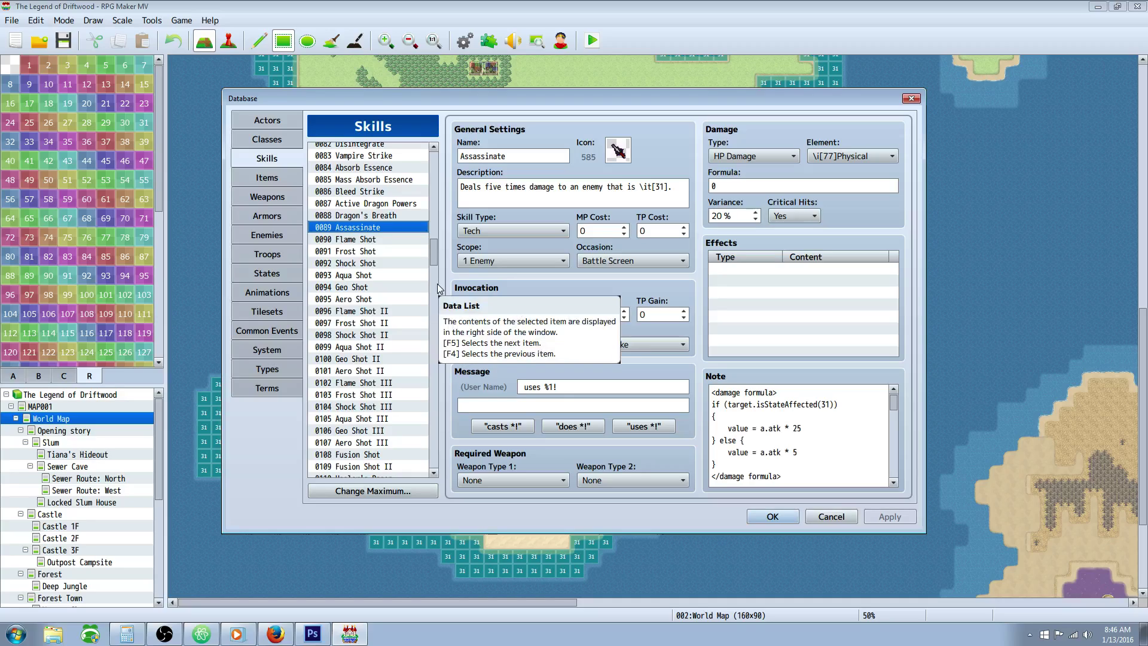
{"action": "left_click_drag", "start_coordinate": [712, 392], "coordinate": [815, 429]}
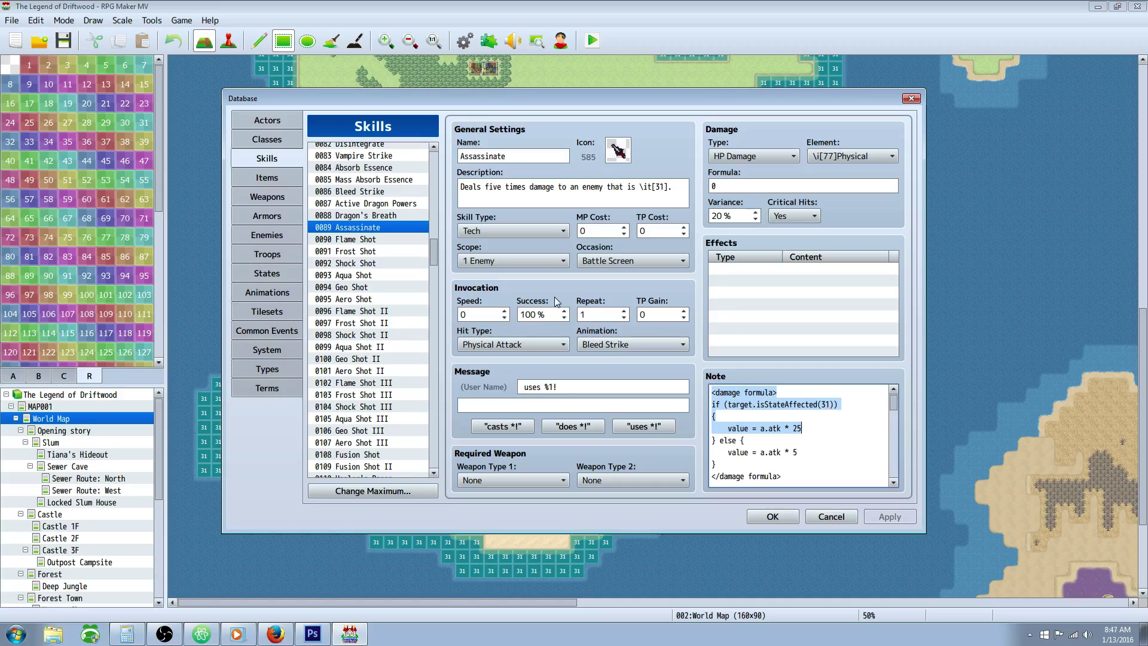
{"action": "left_click", "coordinate": [801, 448]}
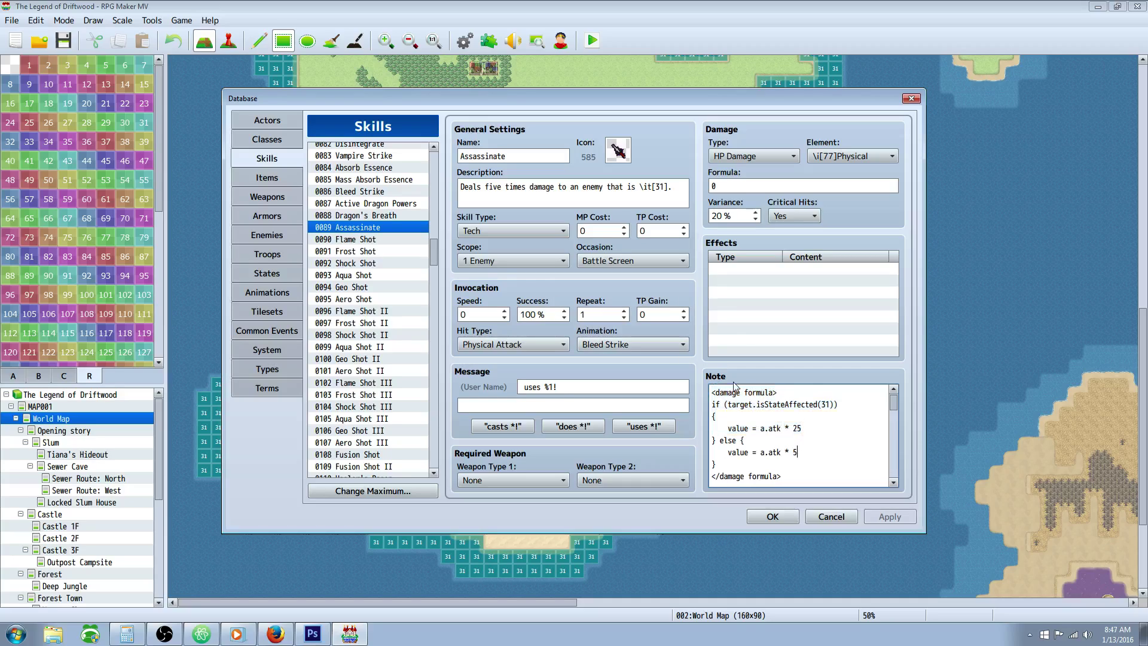
Examine Bleed Strike's damage formula and state effect, then highlight Assassinate's entire note
{"action": "left_click", "coordinate": [375, 193]}
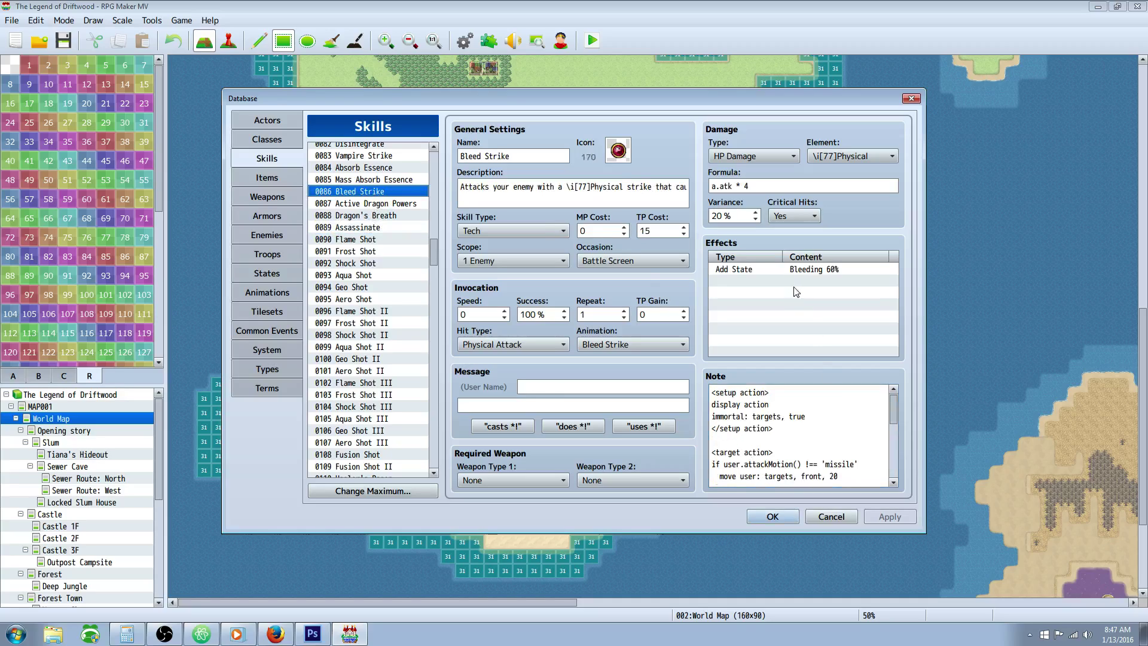
{"action": "left_click_drag", "start_coordinate": [754, 186], "coordinate": [709, 186]}
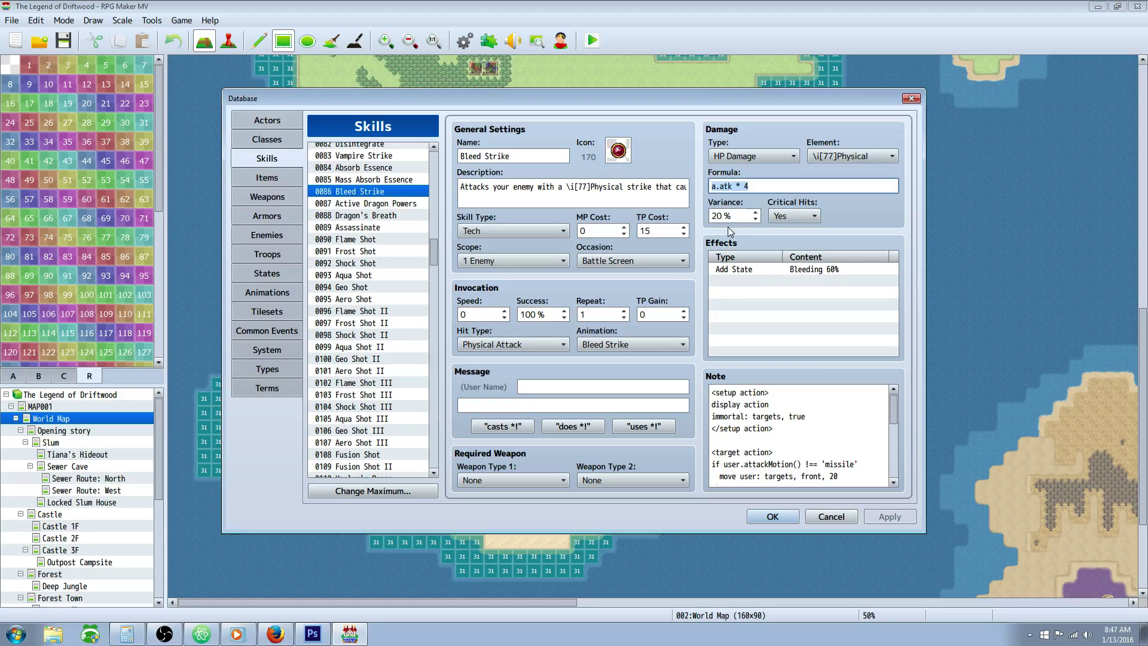
{"action": "left_click", "coordinate": [836, 269]}
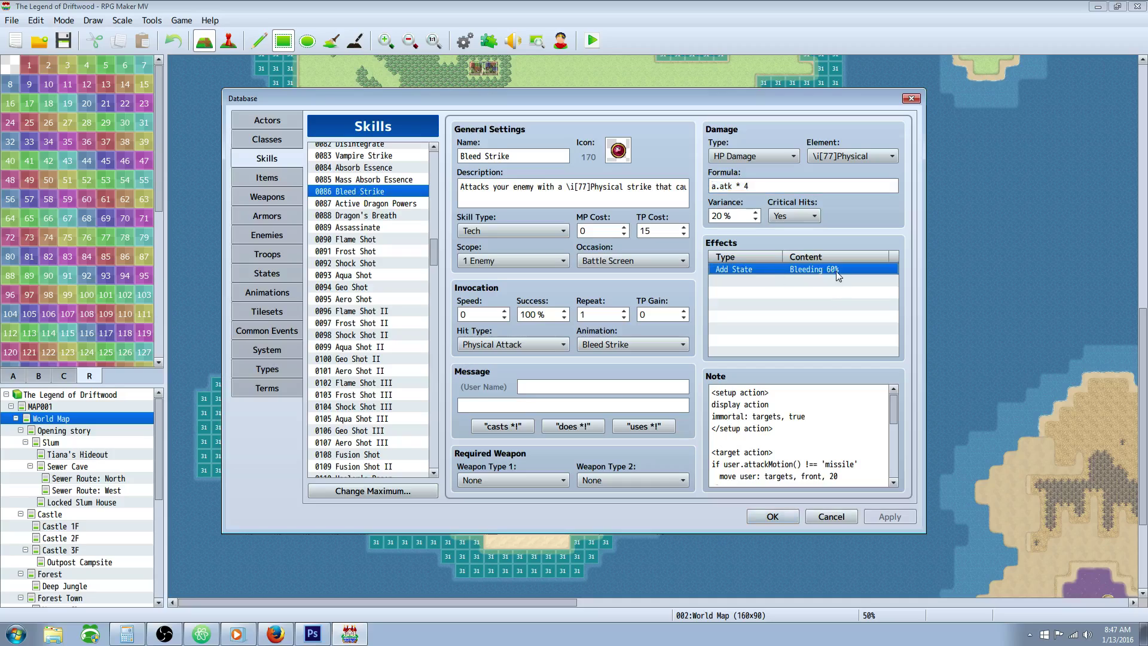
{"action": "left_click", "coordinate": [358, 228]}
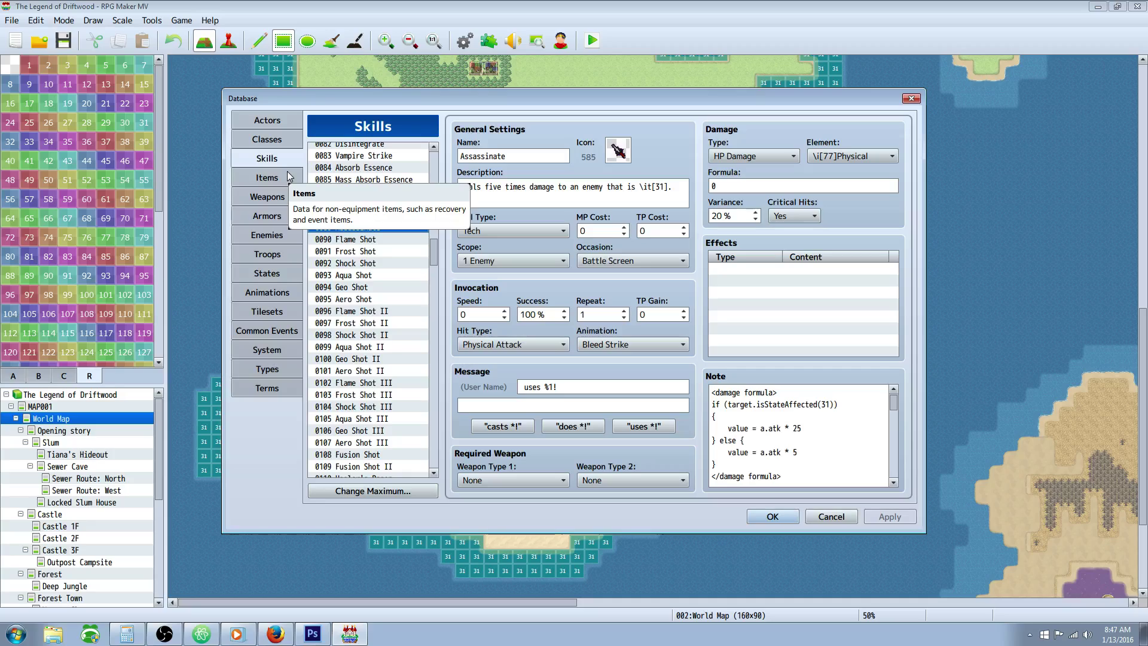
{"action": "key", "text": "ctrl+a"}
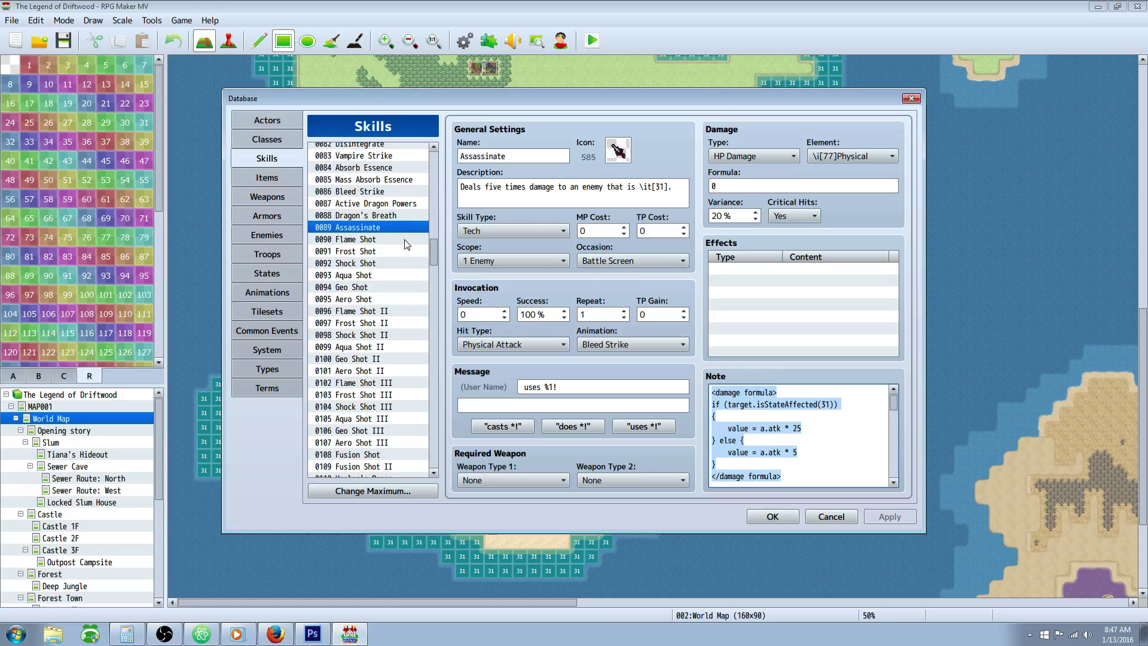
View the Flame Shot and Frost Shot skills alongside Assassinate in the skill list
{"action": "left_click", "coordinate": [374, 241]}
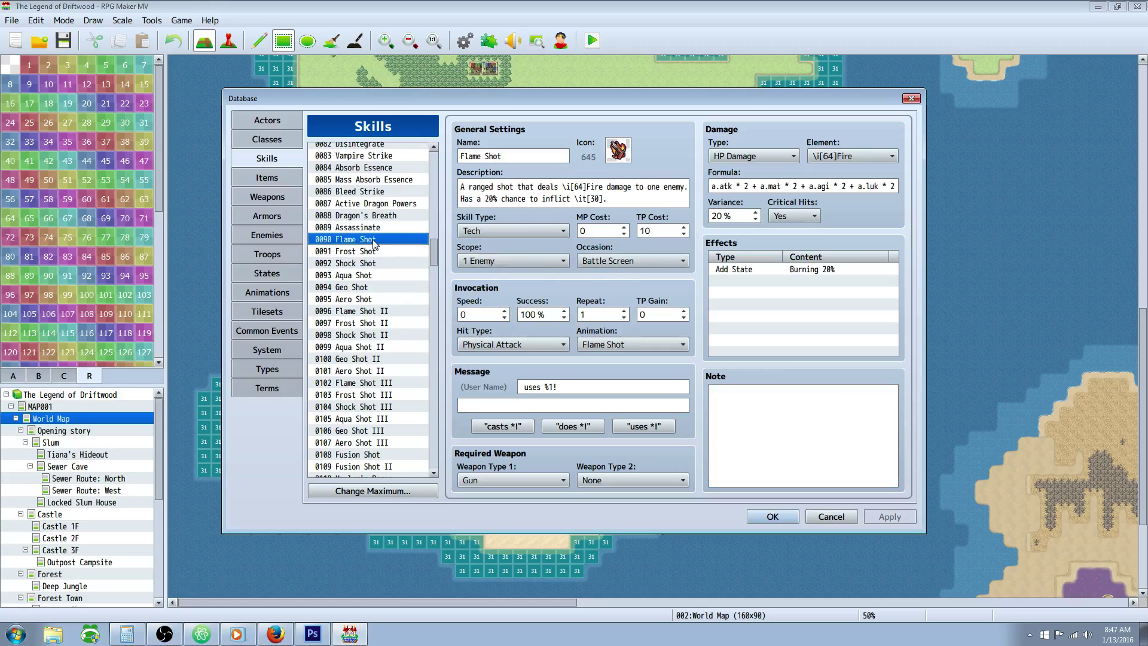
{"action": "left_click", "coordinate": [391, 231]}
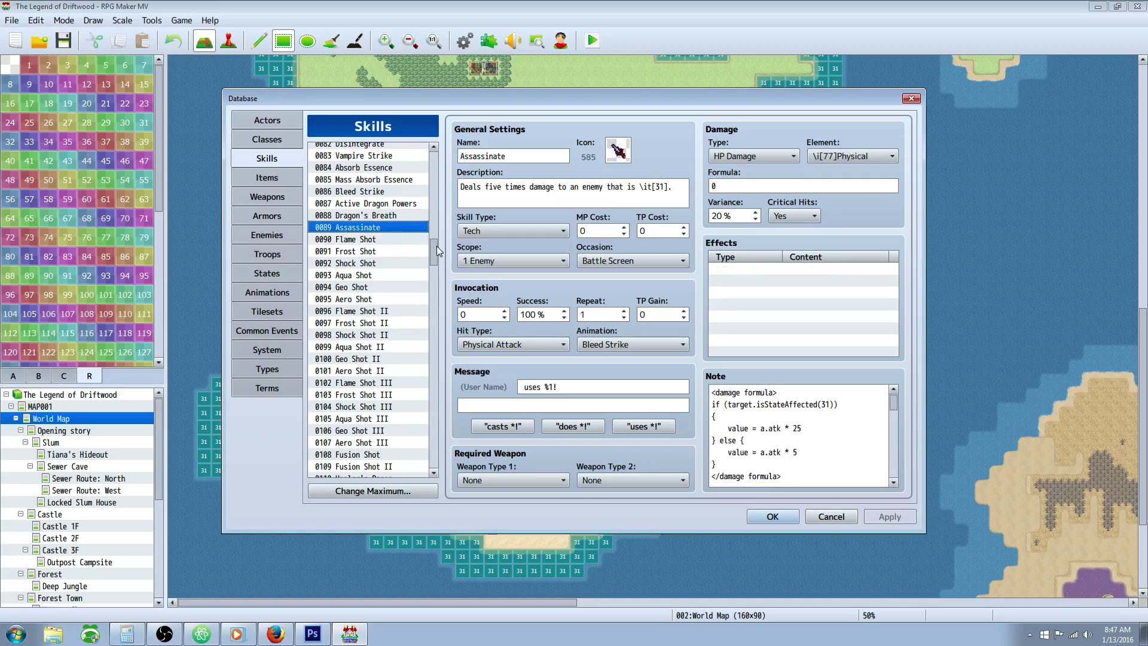
{"action": "left_click_drag", "start_coordinate": [437, 246], "coordinate": [436, 247]}
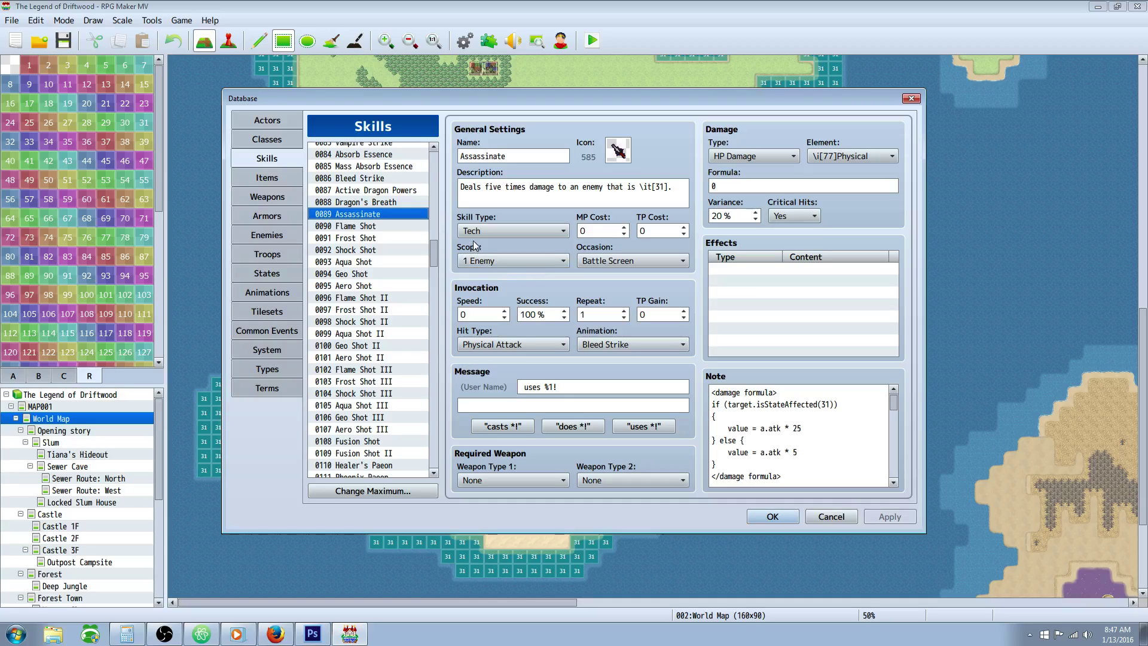
{"action": "left_click", "coordinate": [375, 225]}
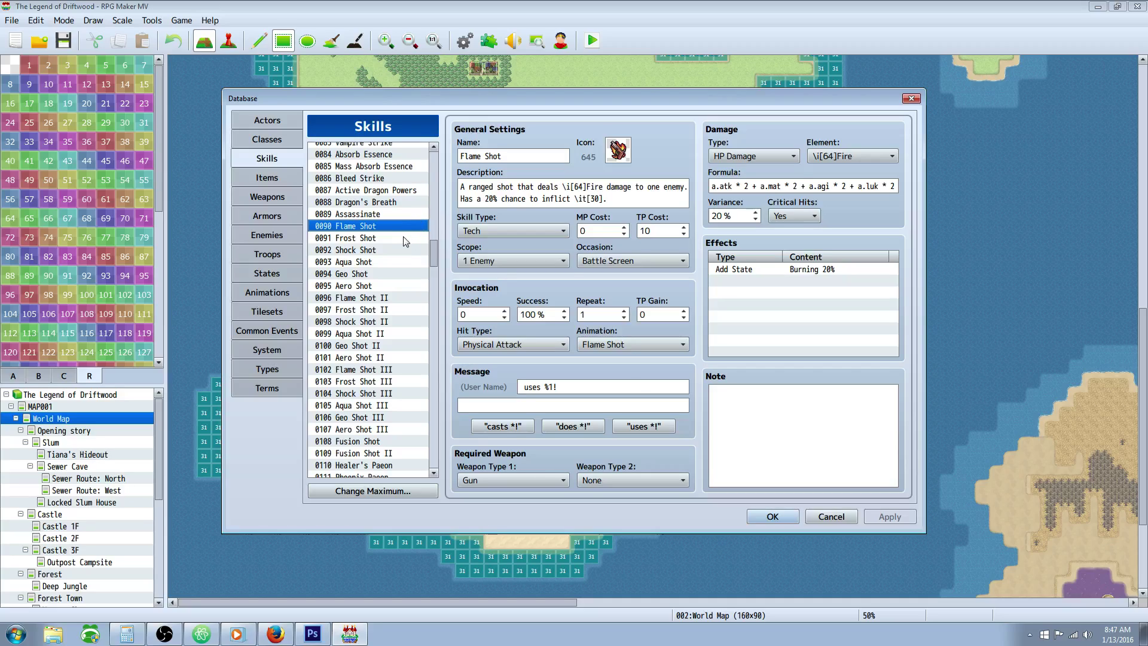
{"action": "left_click", "coordinate": [382, 238]}
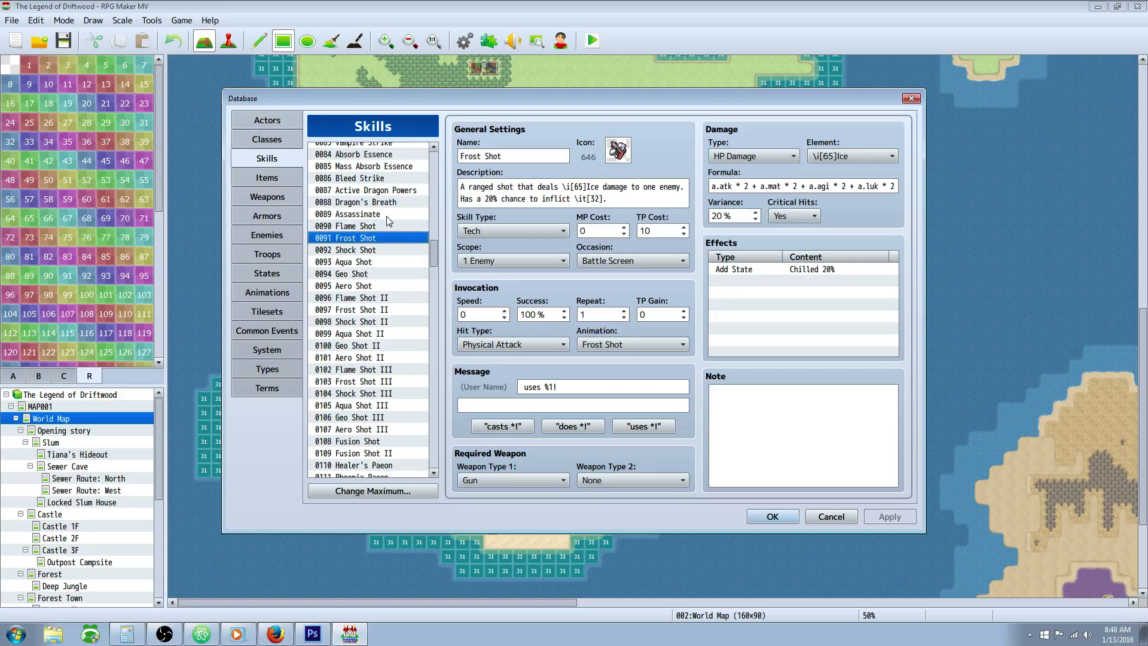
Compare the element, formula and added state of the basic gun skills from Flame Shot to Geo Shot
{"action": "left_click", "coordinate": [386, 226]}
{"action": "left_click", "coordinate": [390, 215]}
{"action": "left_click", "coordinate": [387, 227]}
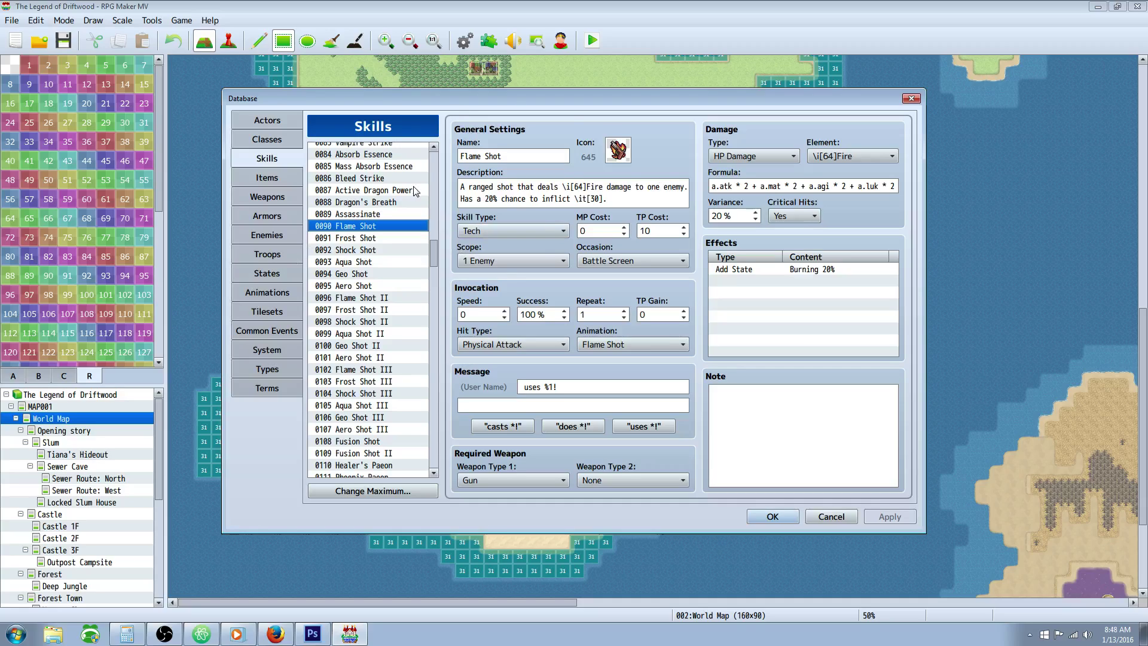
{"action": "left_click", "coordinate": [375, 238]}
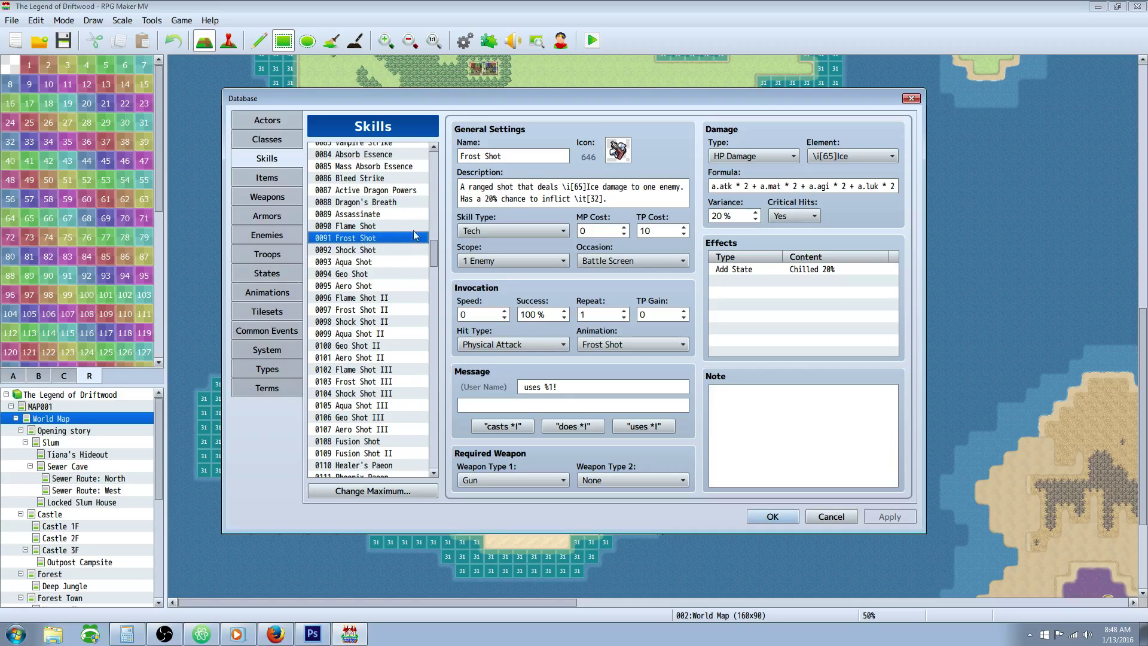
{"action": "left_click", "coordinate": [391, 249]}
{"action": "left_click", "coordinate": [385, 239]}
{"action": "left_click", "coordinate": [377, 250]}
{"action": "left_click", "coordinate": [376, 262]}
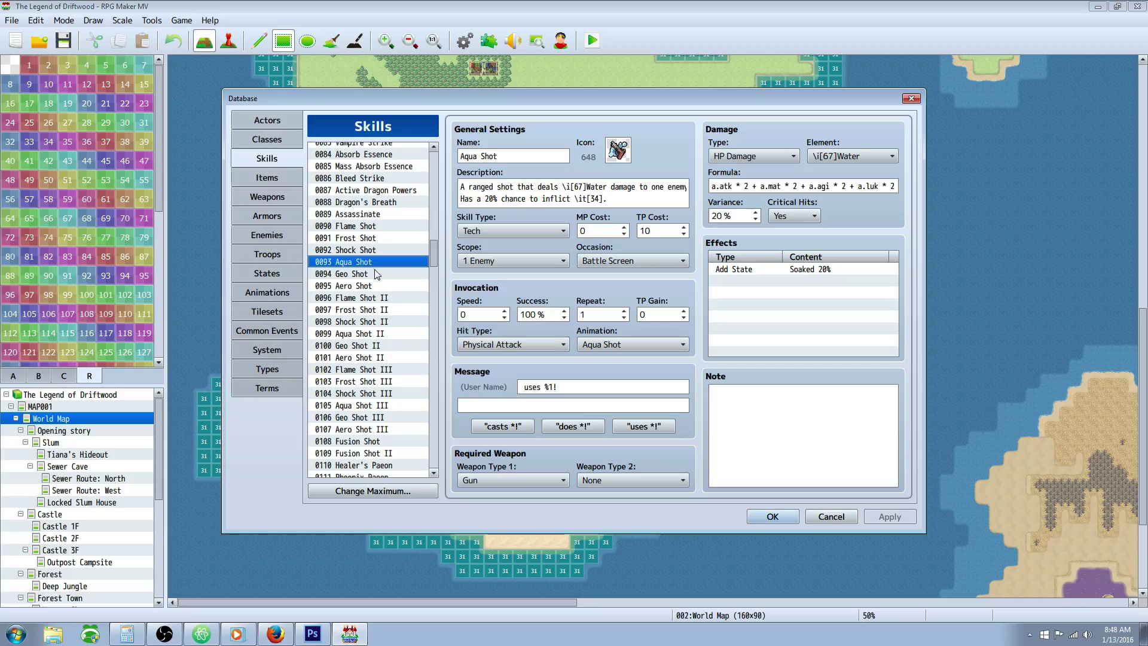
{"action": "left_click", "coordinate": [377, 274]}
{"action": "left_click", "coordinate": [386, 227]}
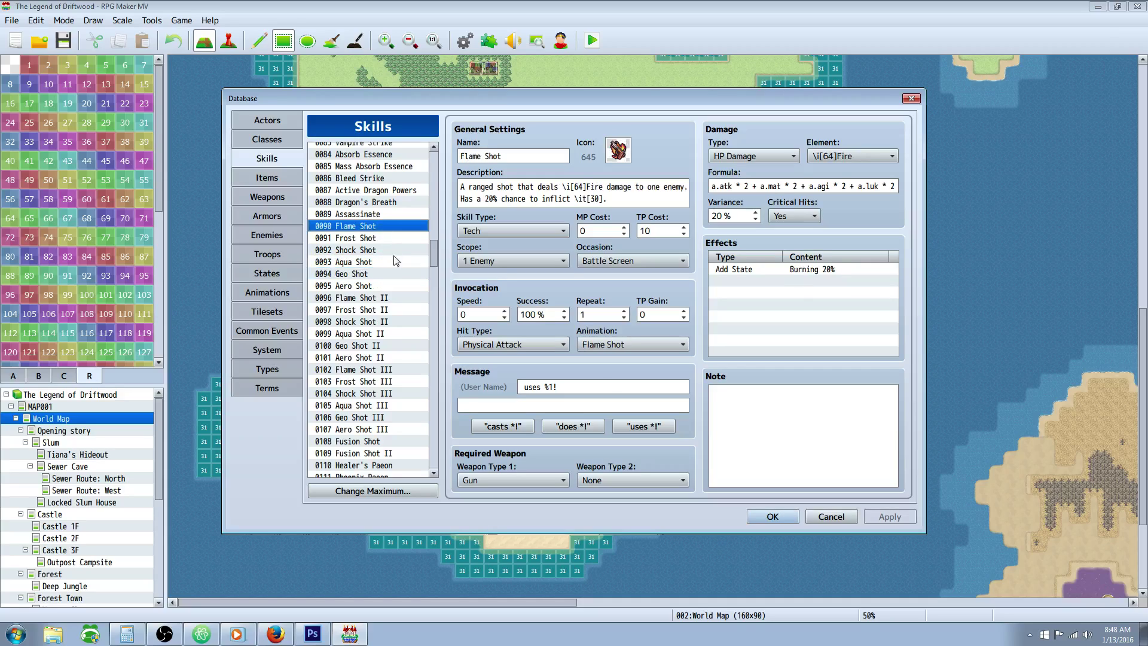
Go through Frost Shot, Shock Shot, Aqua Shot and Geo Shot again, ending back at Flame Shot
{"action": "scroll", "coordinate": [382, 228], "scroll_direction": "down", "scroll_amount": 2}
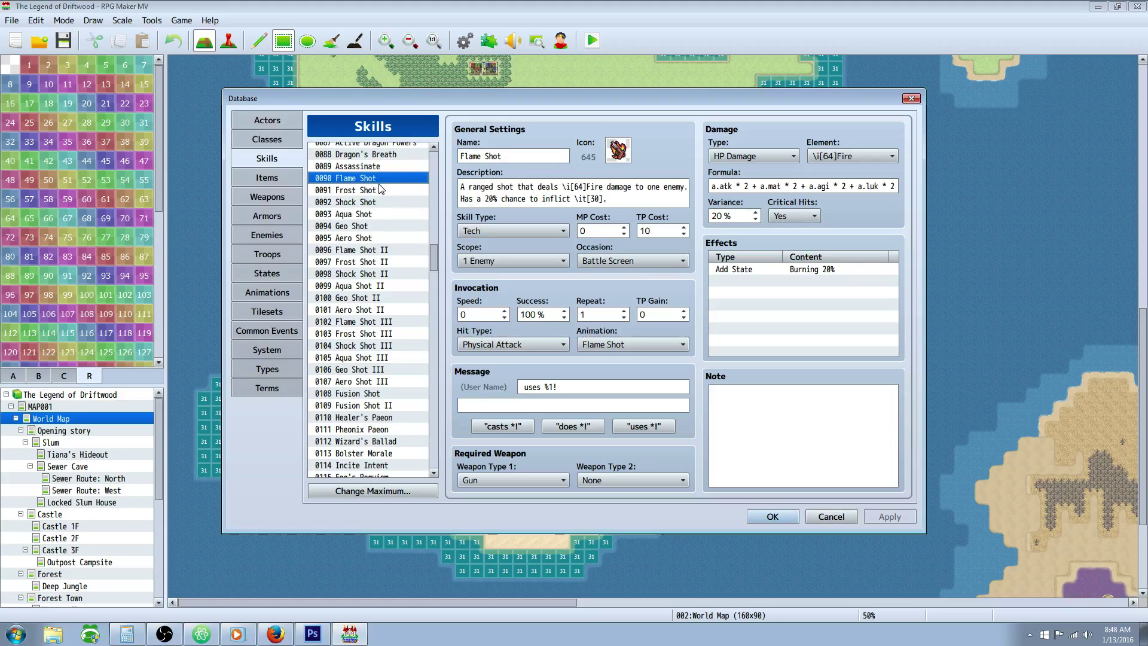
{"action": "left_click", "coordinate": [381, 190]}
{"action": "left_click", "coordinate": [378, 203]}
{"action": "left_click", "coordinate": [376, 215]}
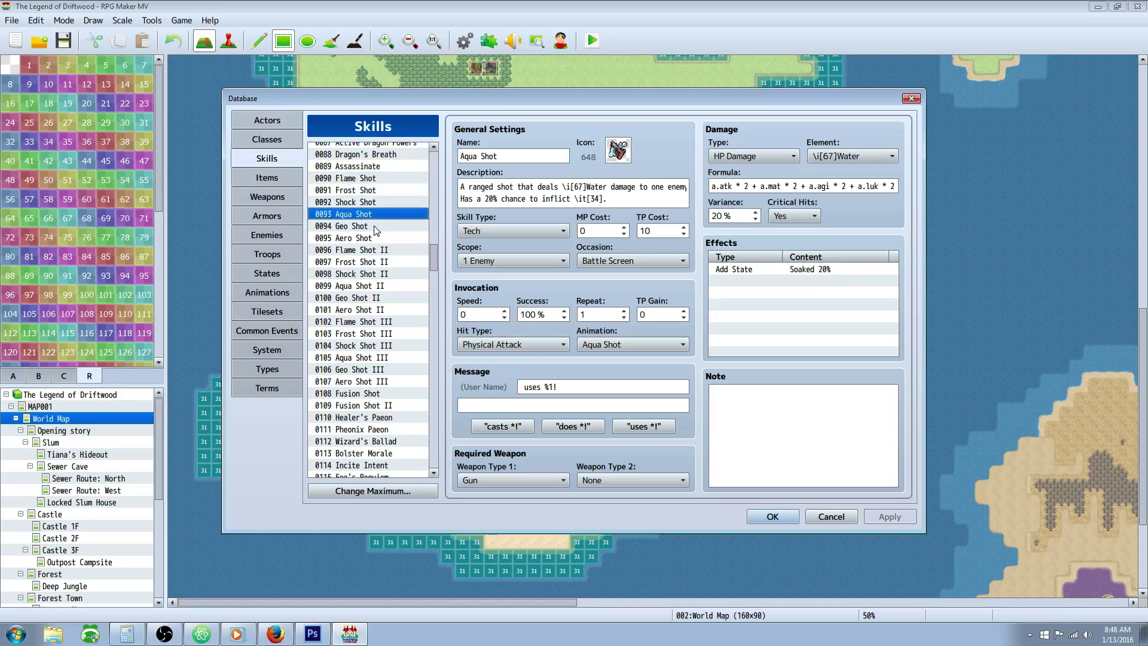
{"action": "left_click", "coordinate": [378, 237]}
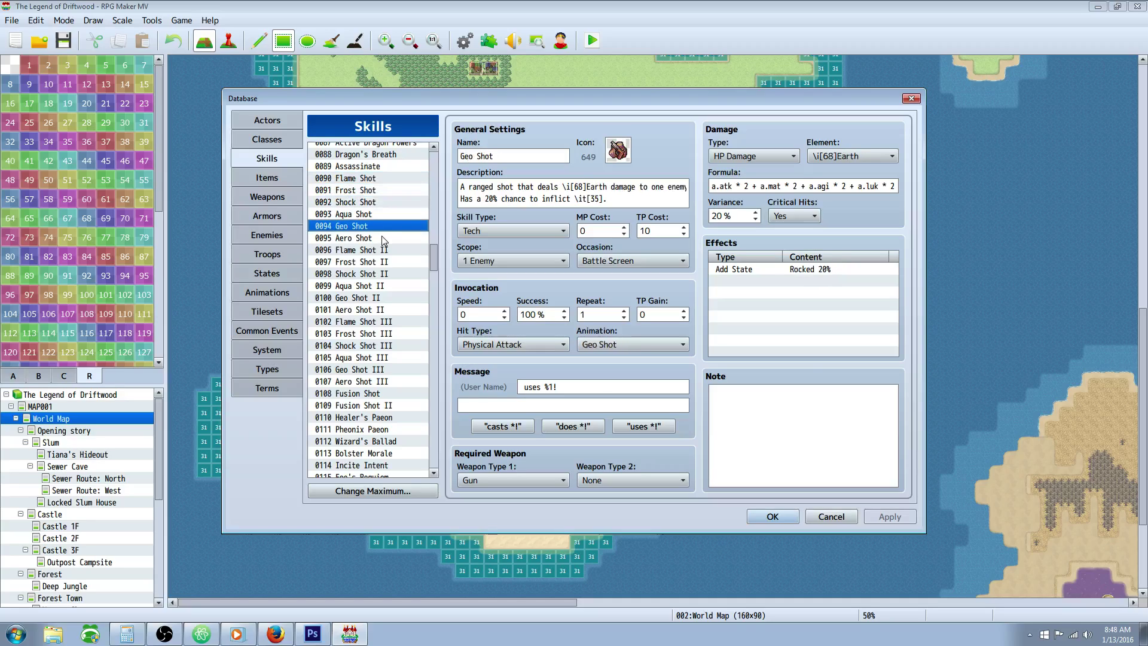
{"action": "left_click", "coordinate": [385, 178]}
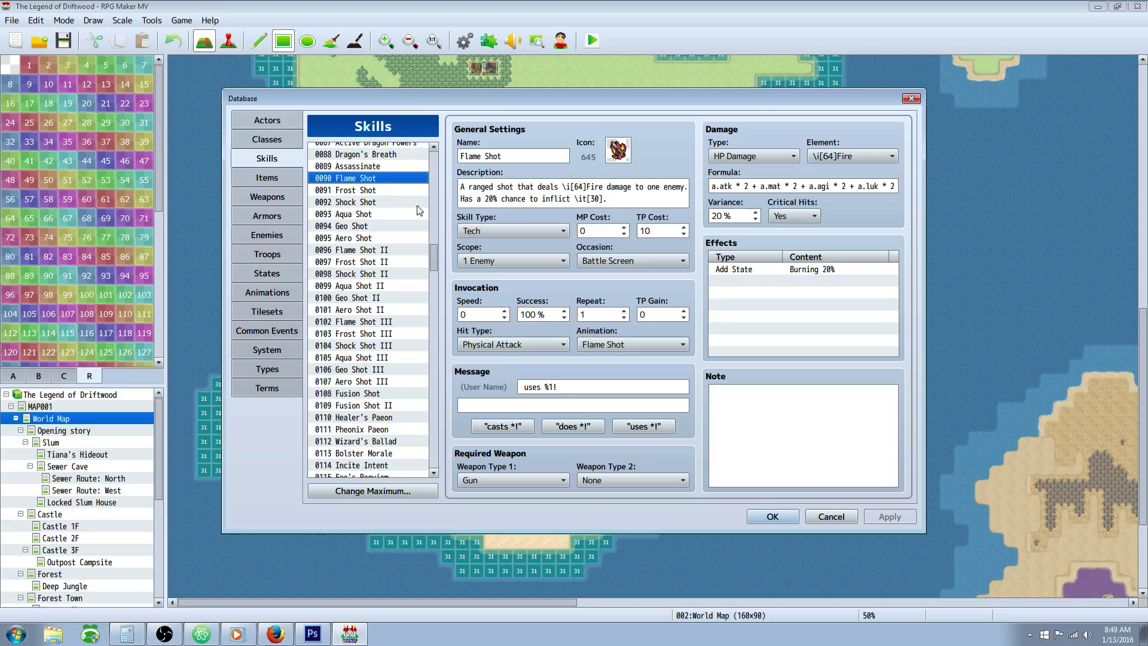
Examine Frost Shot's description, highlighting its chance-to-inflict line and its Ice element icon code
{"action": "key", "text": "Down"}
{"action": "key", "text": "Down"}
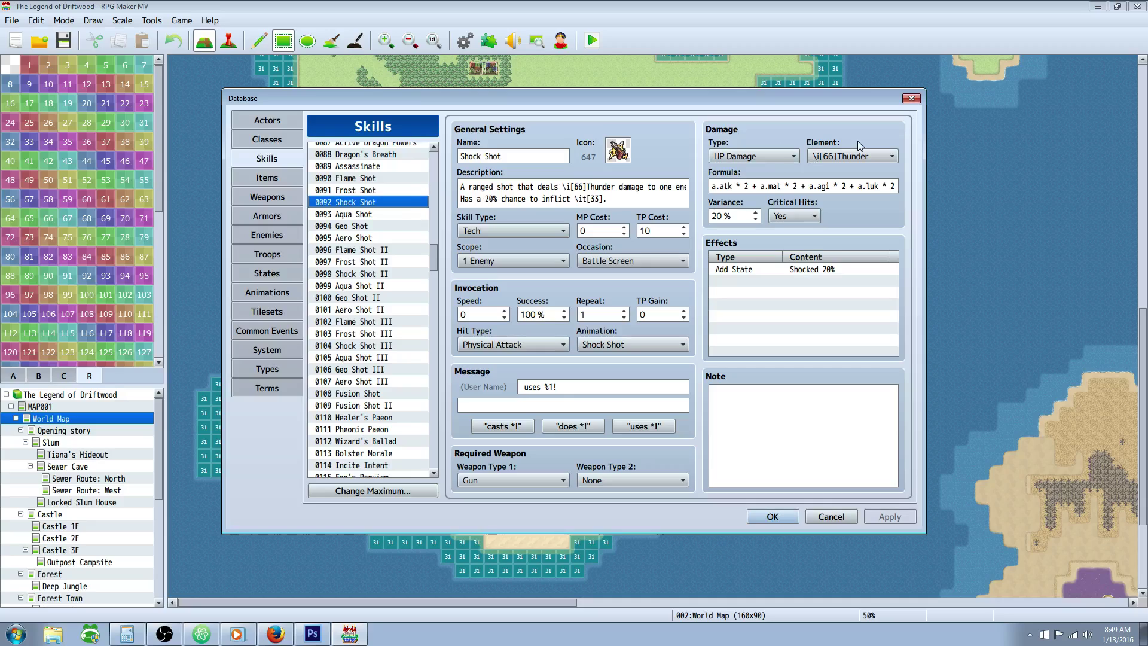
{"action": "key", "text": "Up"}
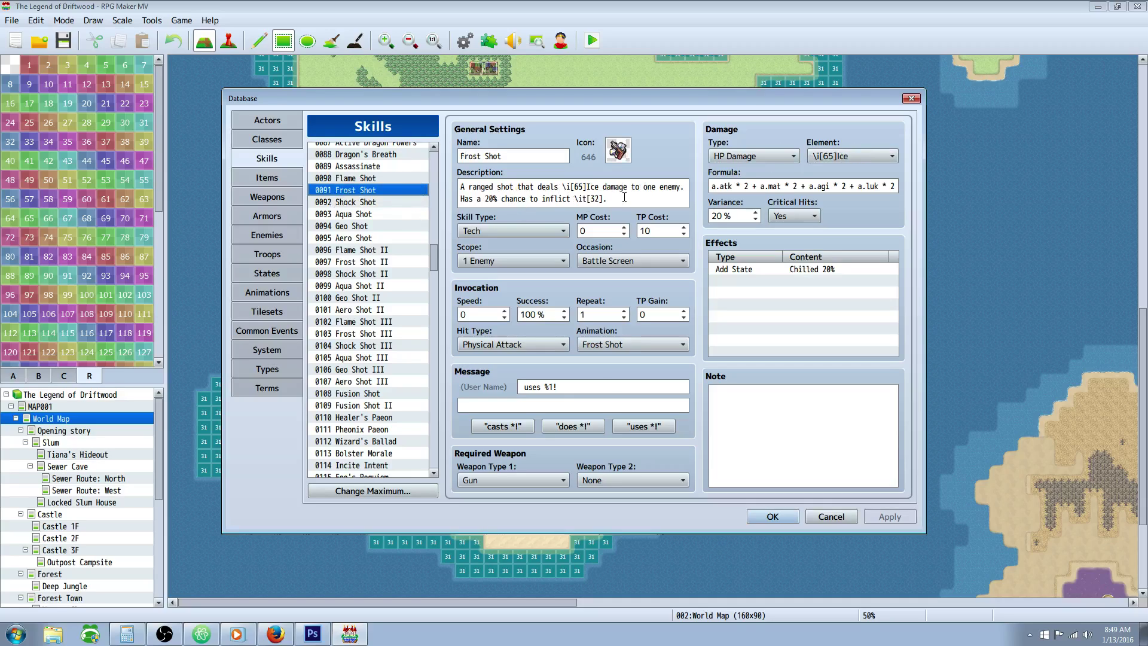
{"action": "left_click_drag", "start_coordinate": [574, 187], "coordinate": [436, 201]}
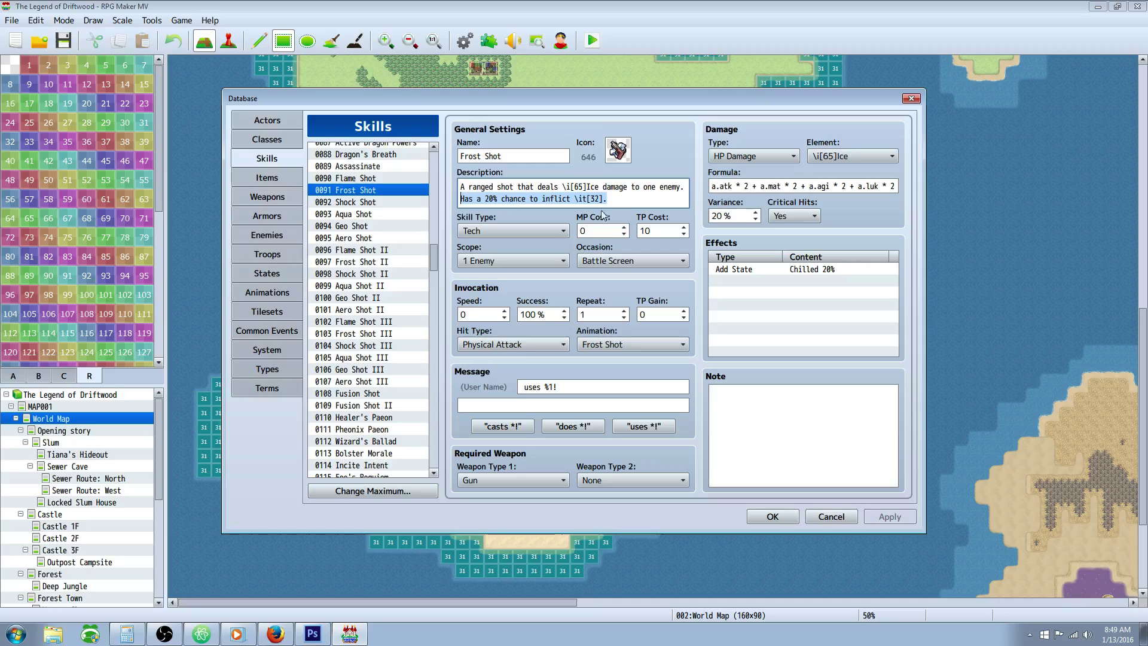
{"action": "left_click_drag", "start_coordinate": [612, 198], "coordinate": [567, 188]}
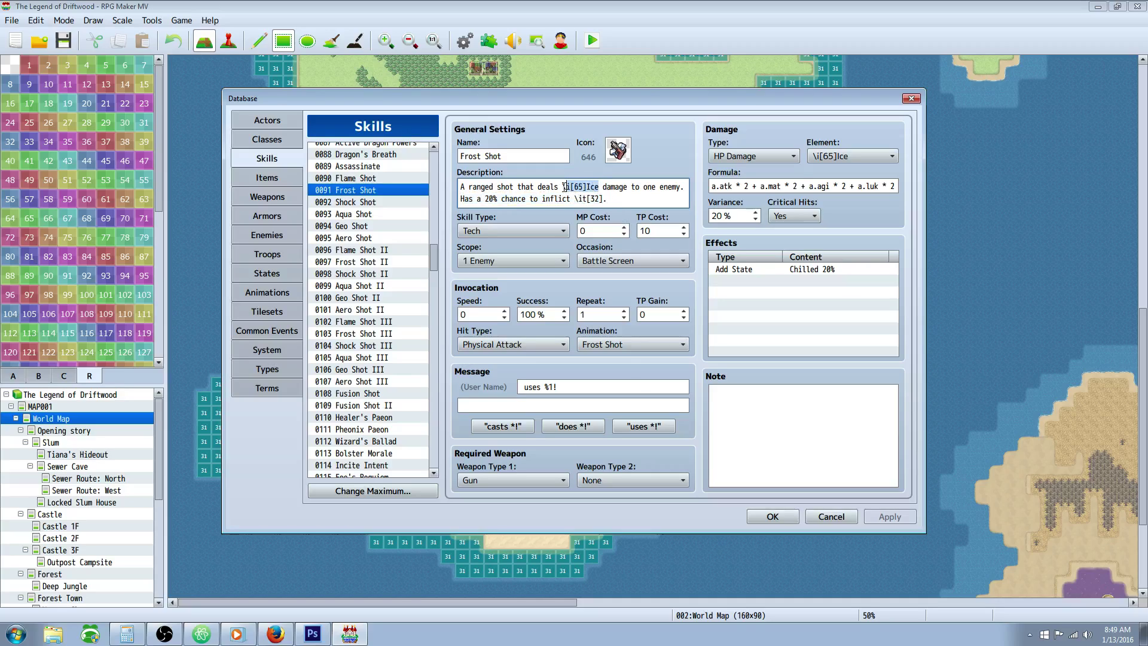
{"action": "left_click", "coordinate": [658, 196]}
View Shock Shot and Aqua Shot, and compare Flame Shot with its II and III versions
{"action": "left_click", "coordinate": [405, 203]}
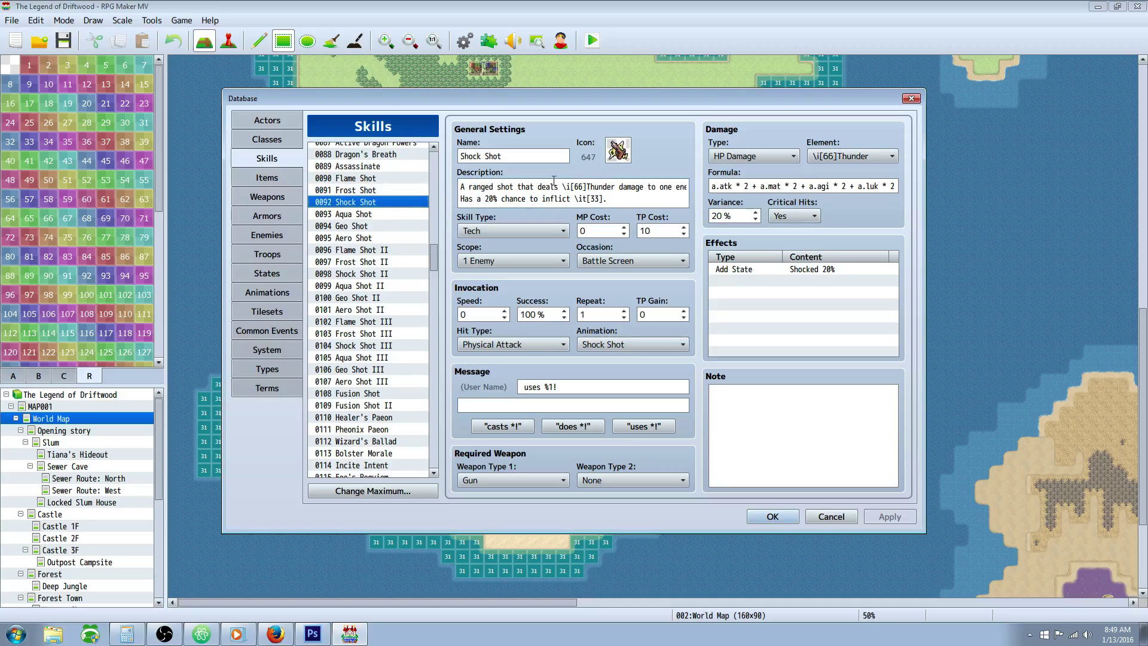
{"action": "left_click", "coordinate": [378, 214]}
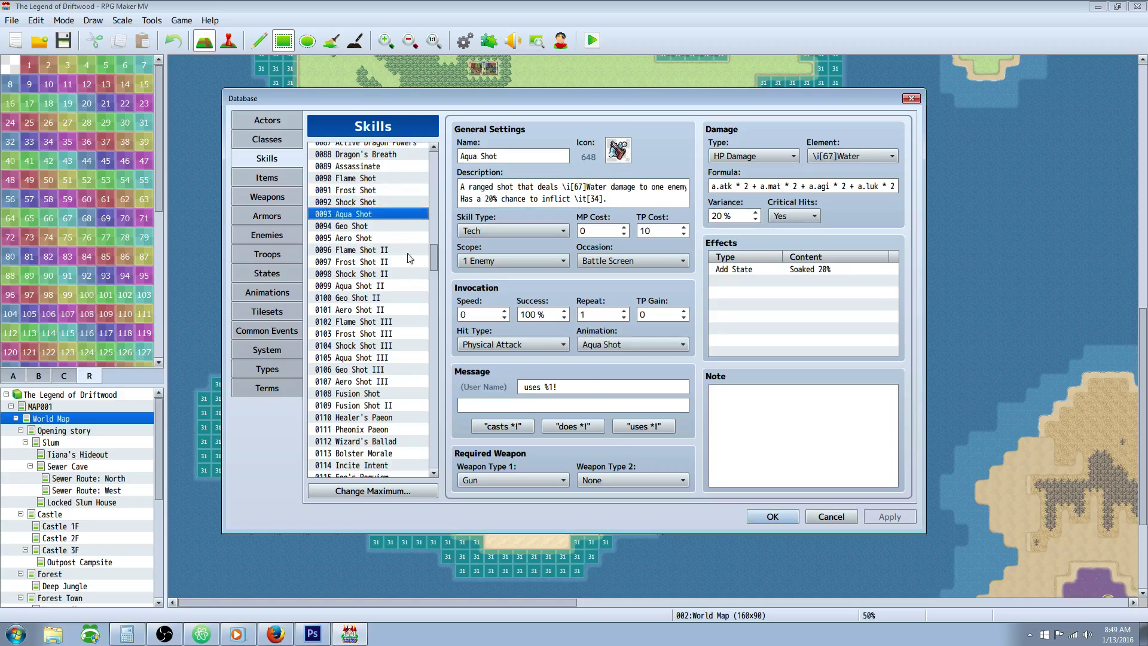
{"action": "left_click", "coordinate": [370, 253]}
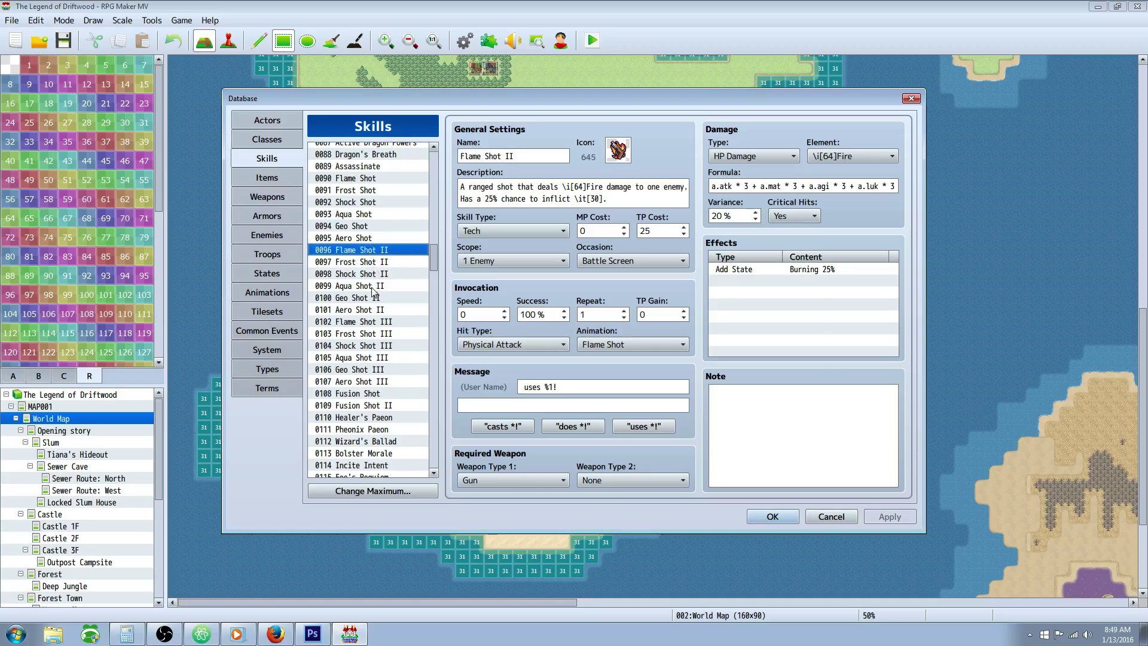
{"action": "left_click", "coordinate": [375, 323]}
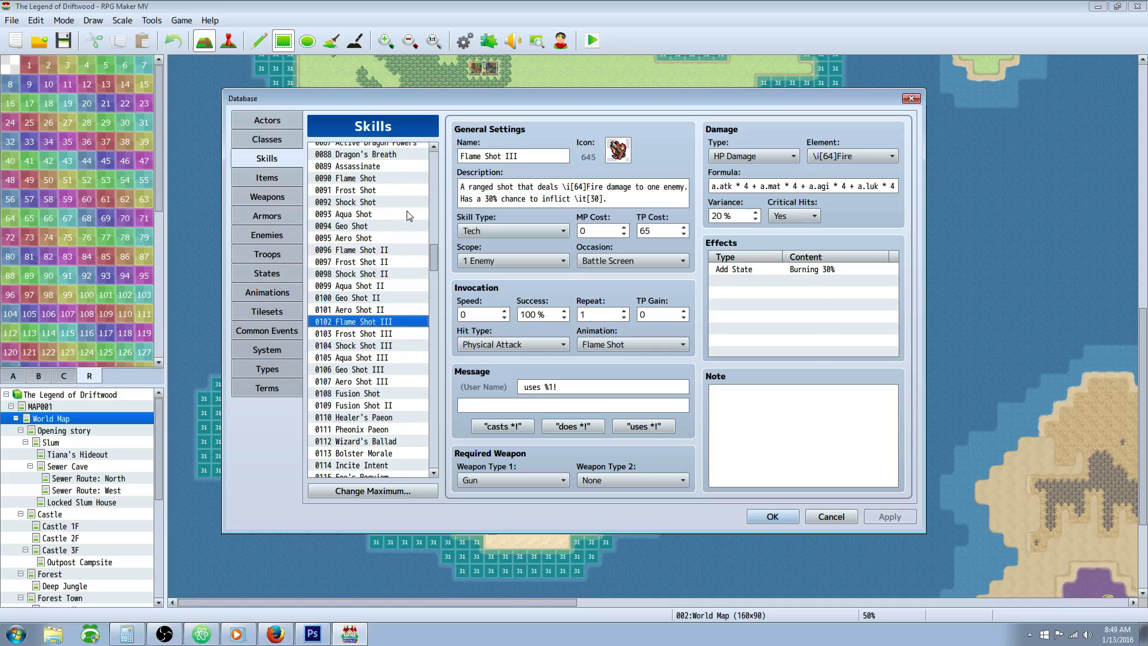
{"action": "left_click", "coordinate": [369, 180]}
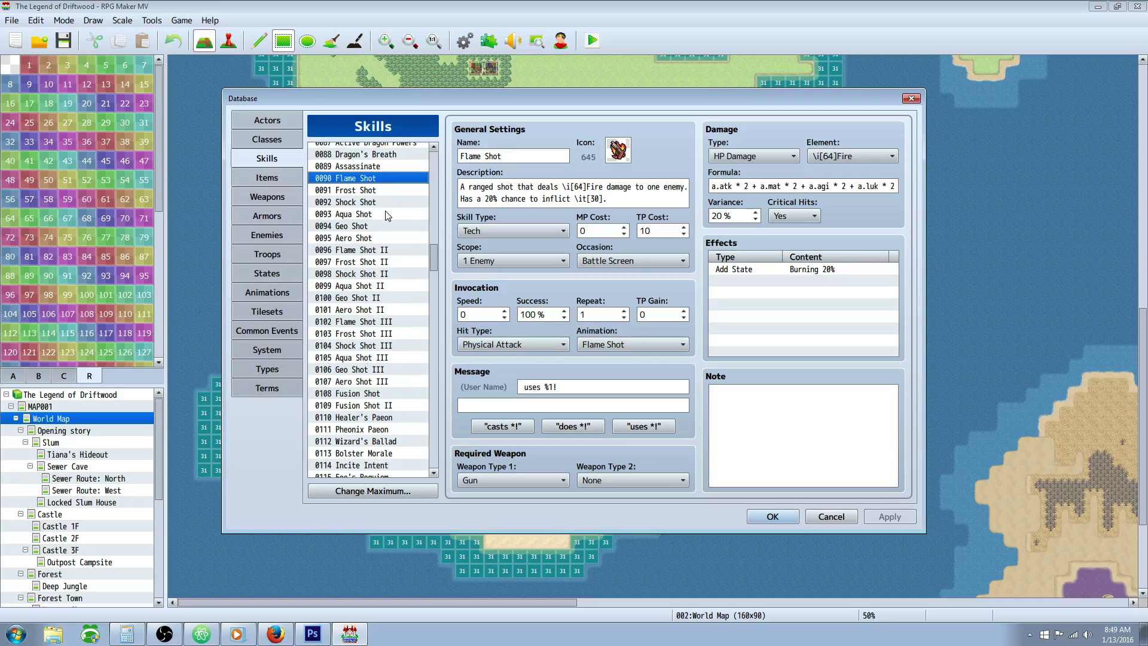
Review Shock Shot and Aqua Shot, highlighting the attack, magic attack and agility terms of Aqua Shot's damage formula
{"action": "left_click", "coordinate": [385, 214]}
{"action": "left_click", "coordinate": [367, 202]}
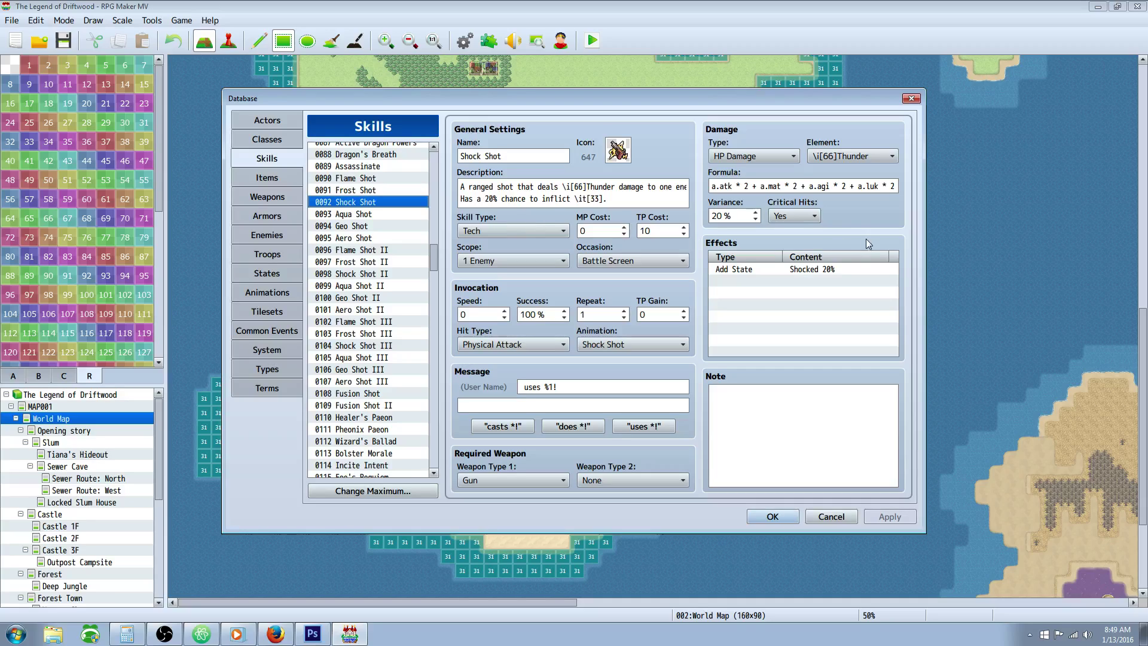
{"action": "left_click", "coordinate": [366, 215]}
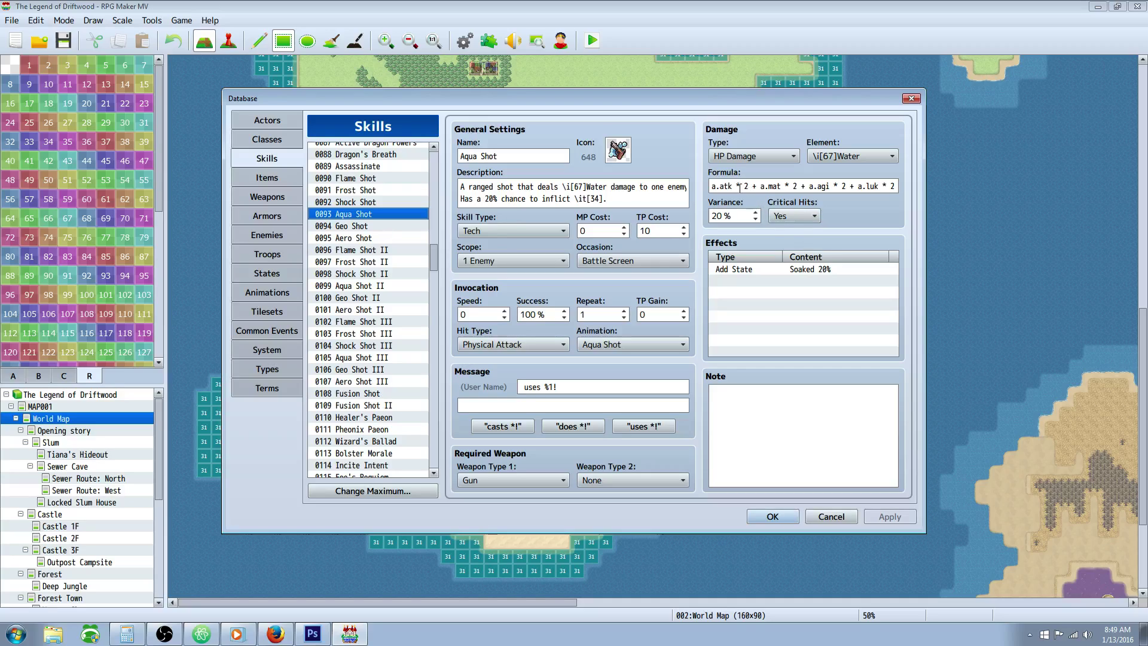
{"action": "left_click_drag", "start_coordinate": [720, 187], "coordinate": [848, 190]}
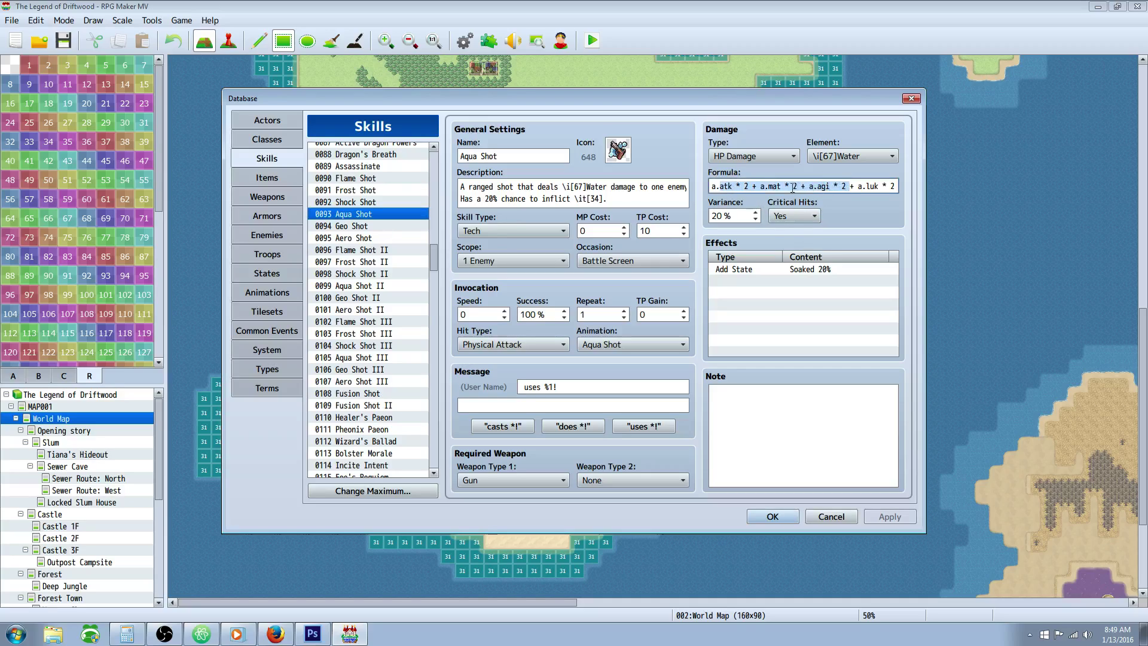
{"action": "left_click", "coordinate": [754, 185]}
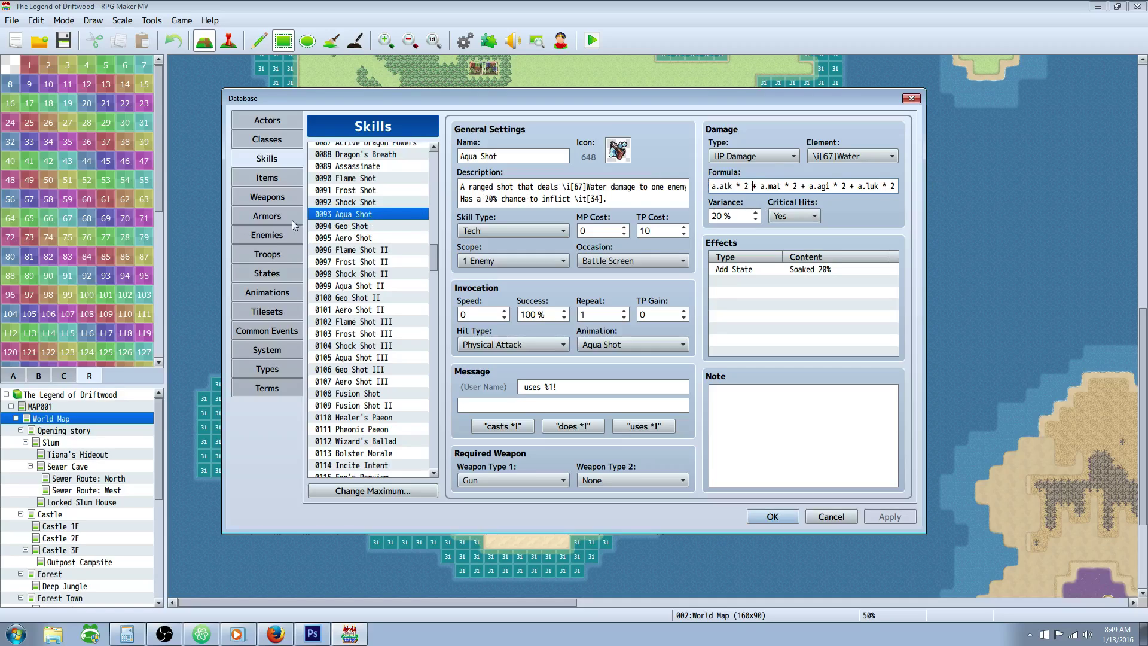
Check the added states of Frost Shot, Geo Shot and Aero Shot, and highlight Flame Shot's Burning effect
{"action": "left_click", "coordinate": [373, 190]}
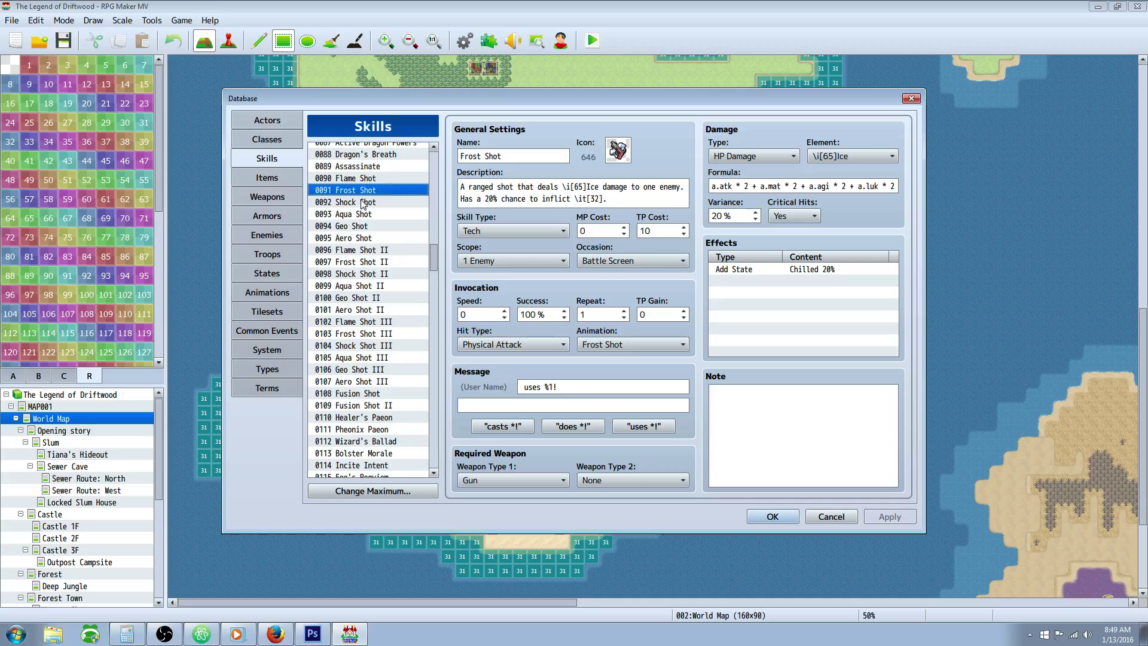
{"action": "left_click", "coordinate": [386, 214]}
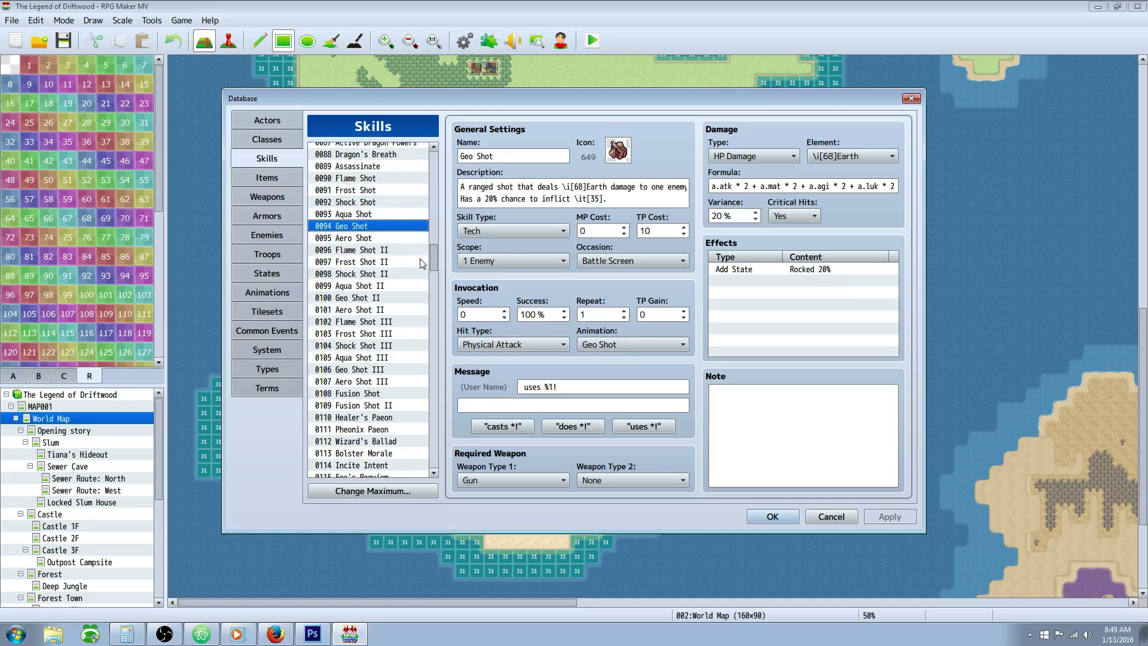
{"action": "left_click", "coordinate": [353, 238]}
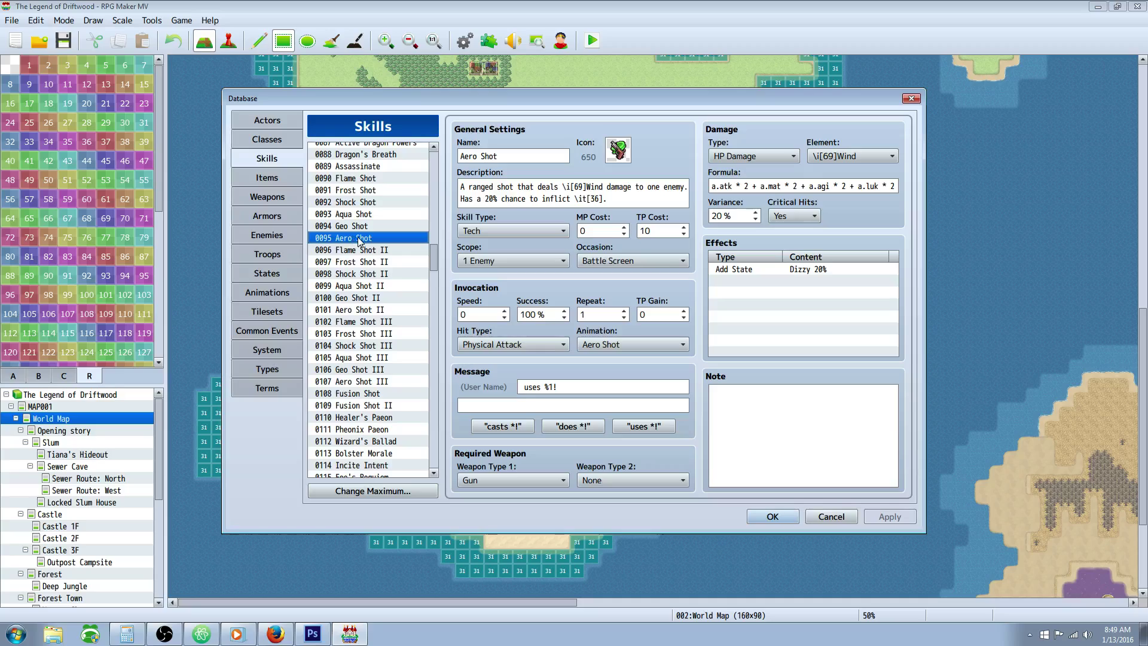
{"action": "left_click", "coordinate": [383, 189]}
{"action": "left_click", "coordinate": [386, 178]}
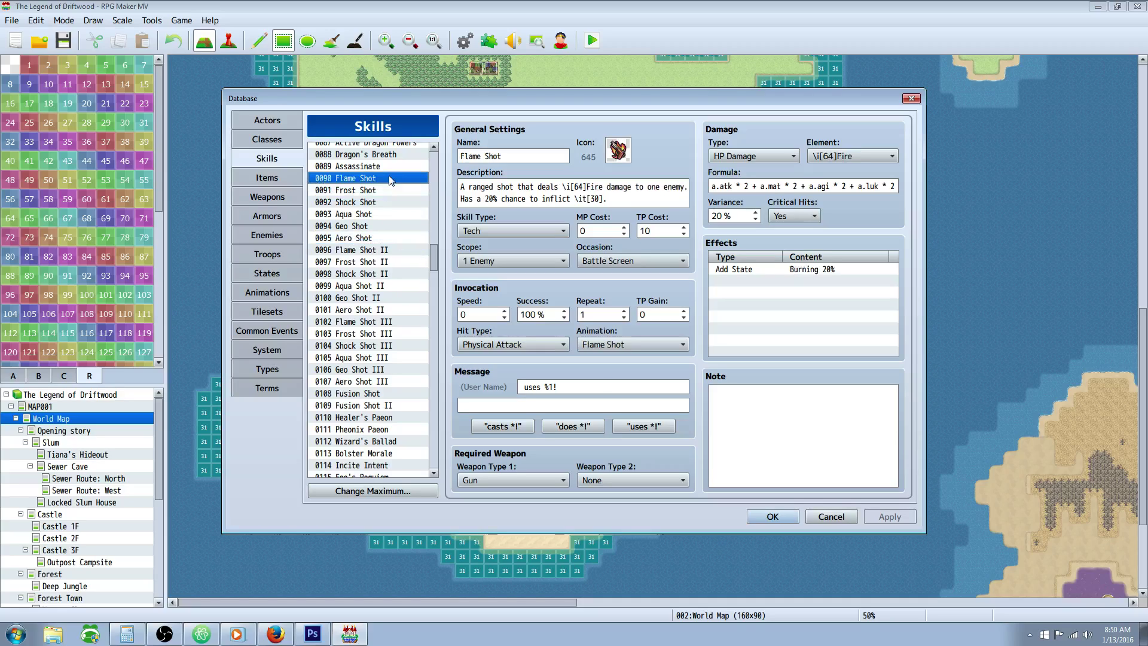
{"action": "left_click", "coordinate": [815, 270]}
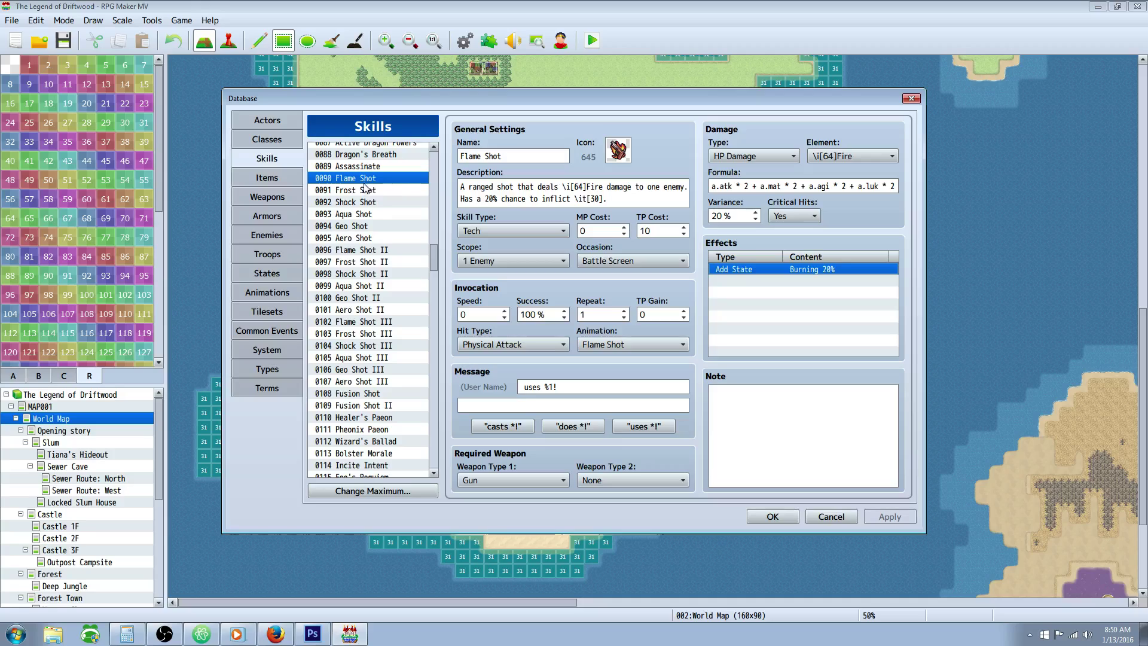
Find the elemental ailments in the States database and compare the traits of Burning, Dizzy, Chilled, Shocked and Rocked
{"action": "left_click", "coordinate": [270, 273]}
{"action": "left_click_drag", "start_coordinate": [436, 365], "coordinate": [430, 203]}
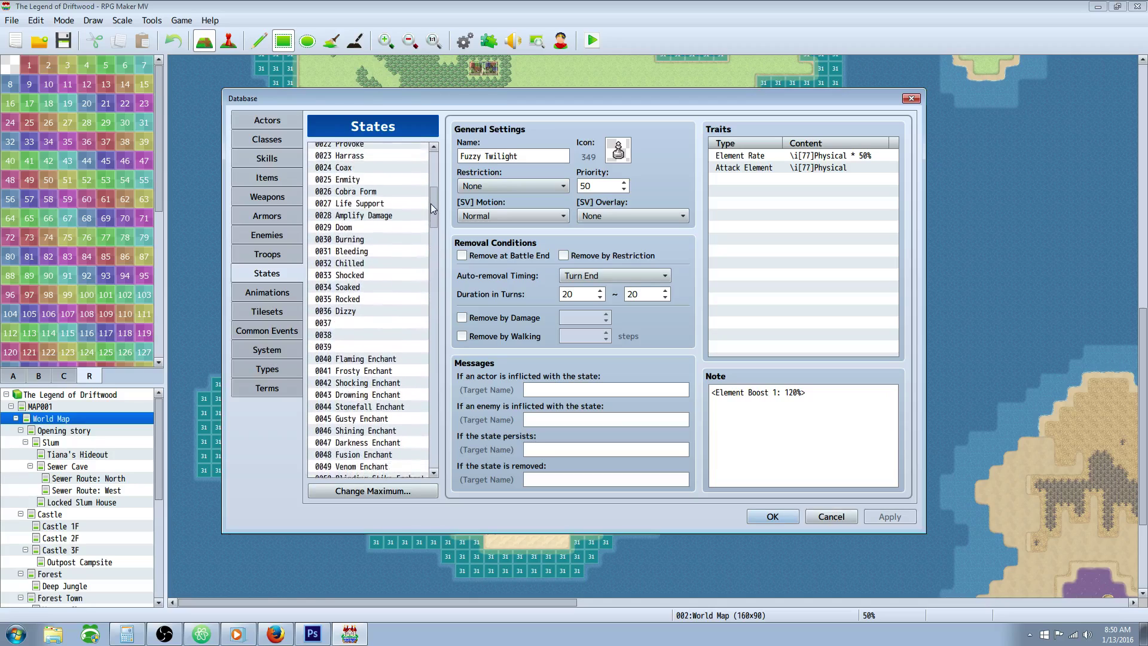
{"action": "left_click", "coordinate": [362, 250]}
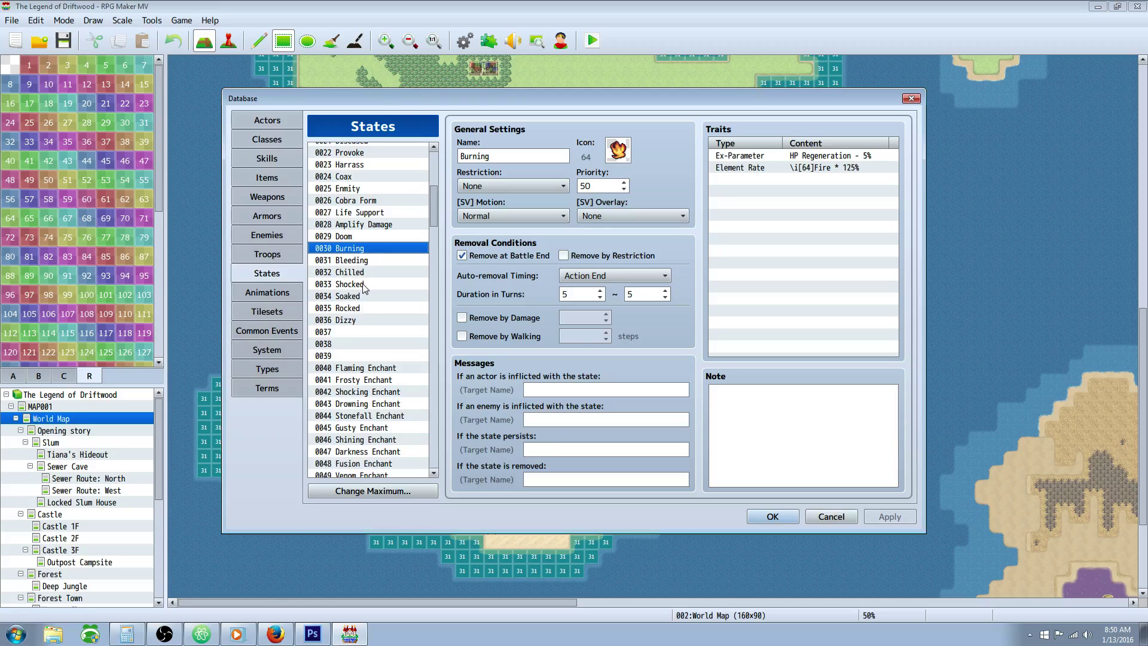
{"action": "left_click", "coordinate": [355, 321]}
{"action": "left_click", "coordinate": [360, 251]}
{"action": "left_click", "coordinate": [360, 273]}
{"action": "left_click", "coordinate": [360, 284]}
{"action": "left_click", "coordinate": [361, 309]}
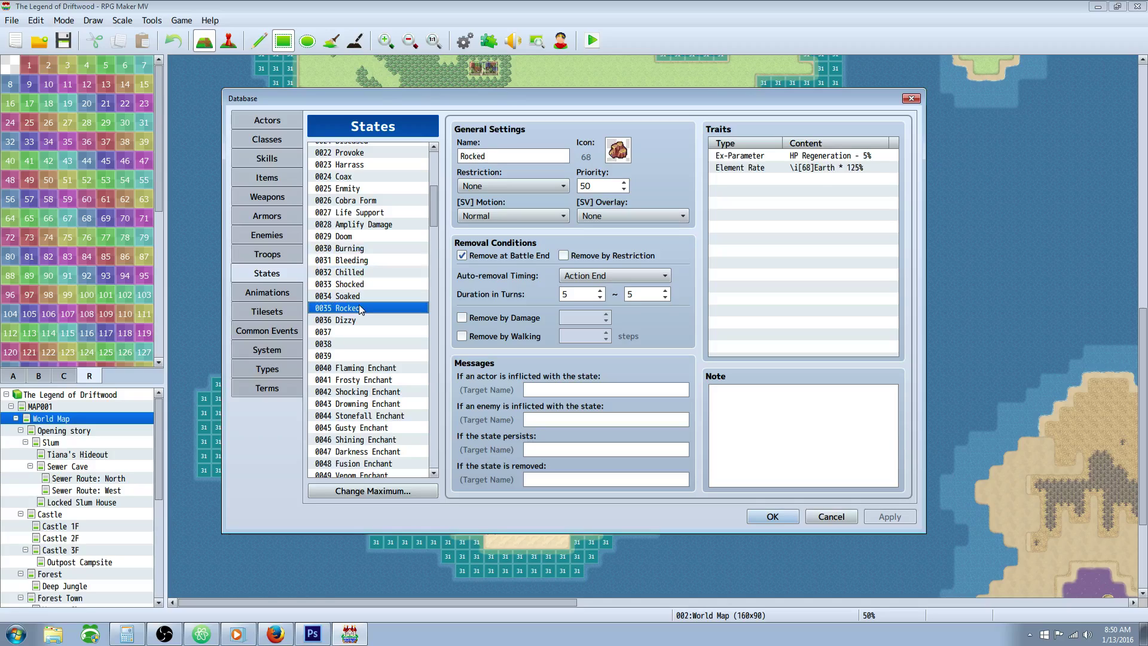
Inspect the Burning state's Fire element rate and HP Regeneration traits
{"action": "left_click", "coordinate": [364, 253]}
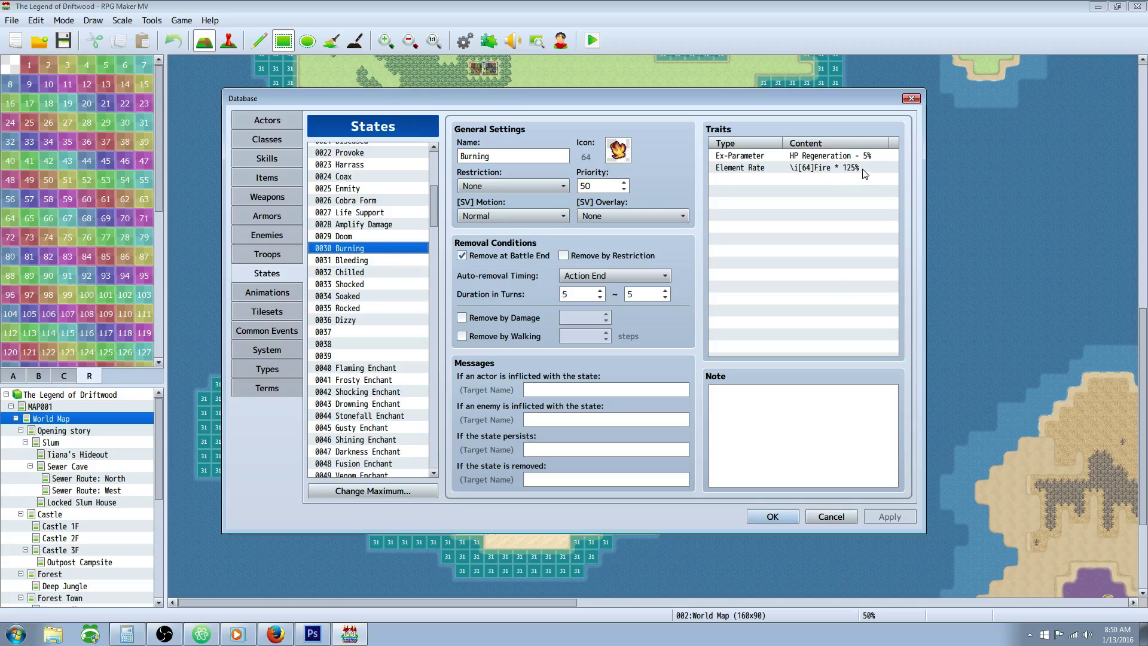
{"action": "left_click", "coordinate": [828, 171]}
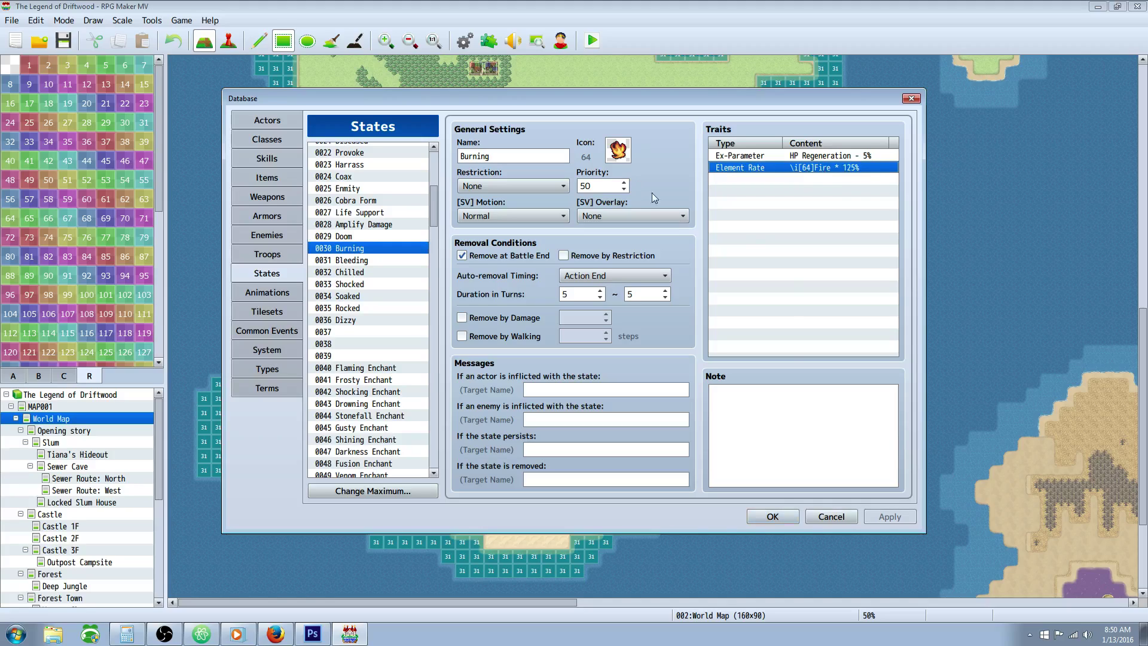
{"action": "left_click", "coordinate": [836, 158]}
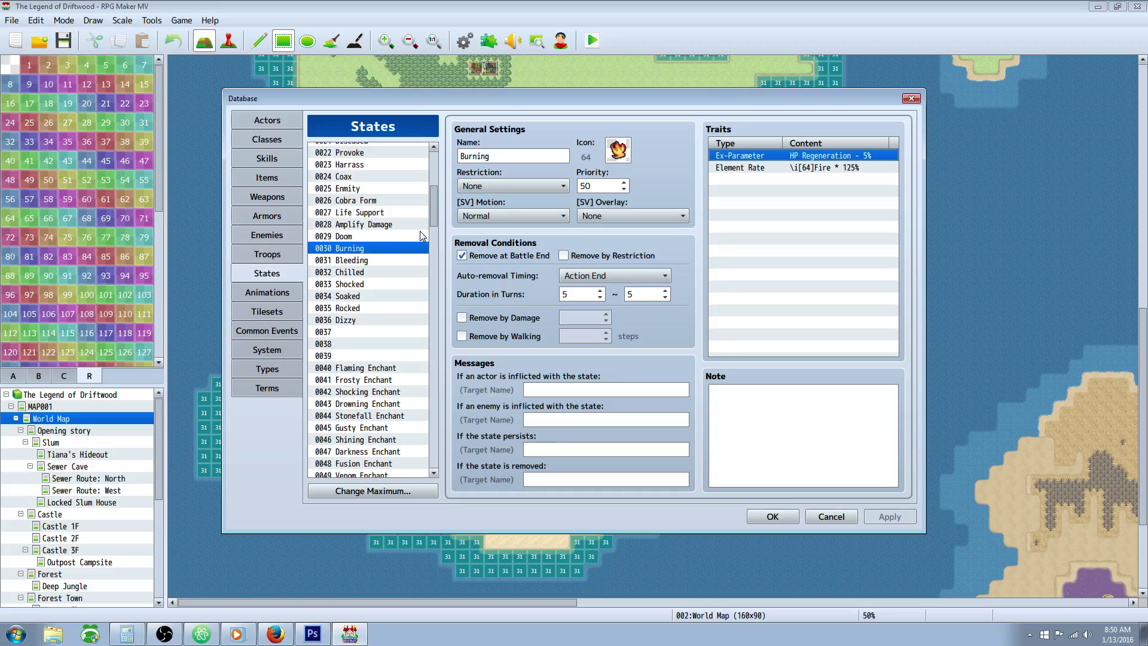
Inspect the Bleeding state's Physical element rate and compare it with the Chilled, Burning and Shocked states
{"action": "left_click", "coordinate": [359, 262]}
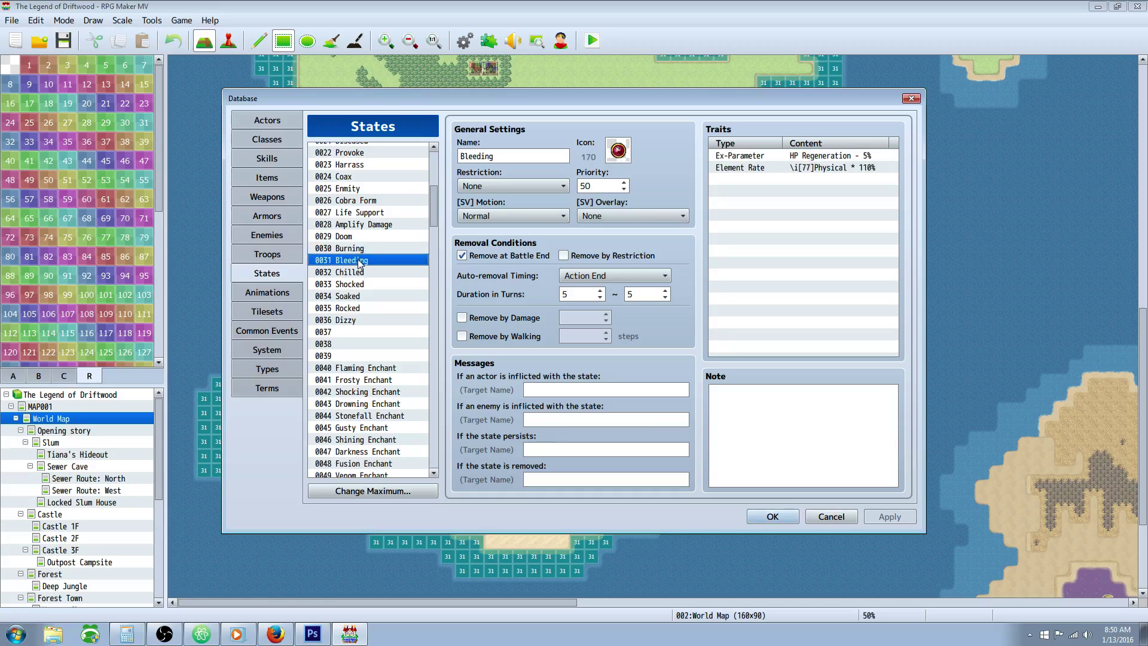
{"action": "left_click", "coordinate": [821, 170]}
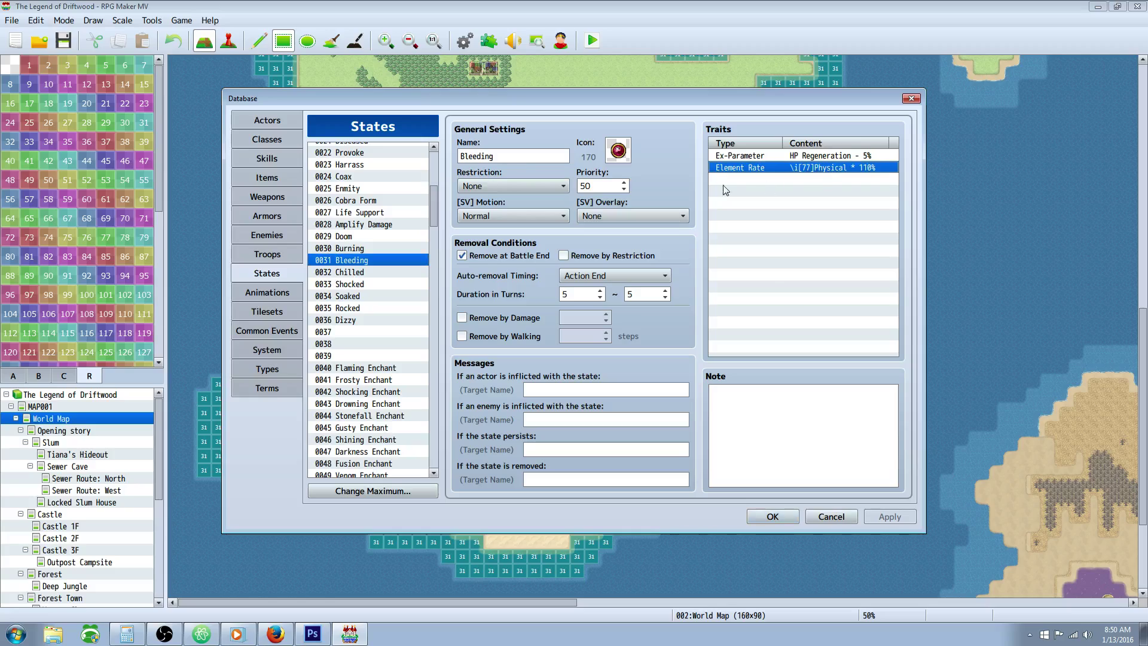
{"action": "left_click", "coordinate": [369, 275]}
{"action": "left_click", "coordinate": [372, 249]}
{"action": "left_click", "coordinate": [375, 282]}
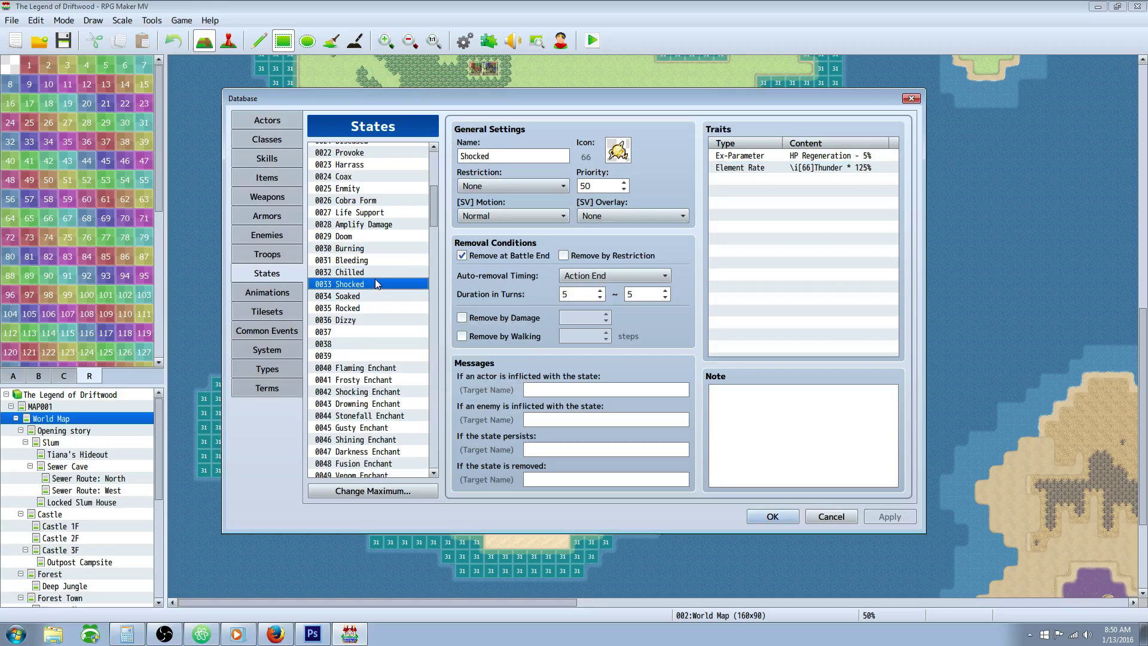
Compare the traits of Burning, Bleeding, Chilled, Soaked, Rocked and Dizzy, and inspect Dizzy's Wind element rate
{"action": "left_click", "coordinate": [372, 248]}
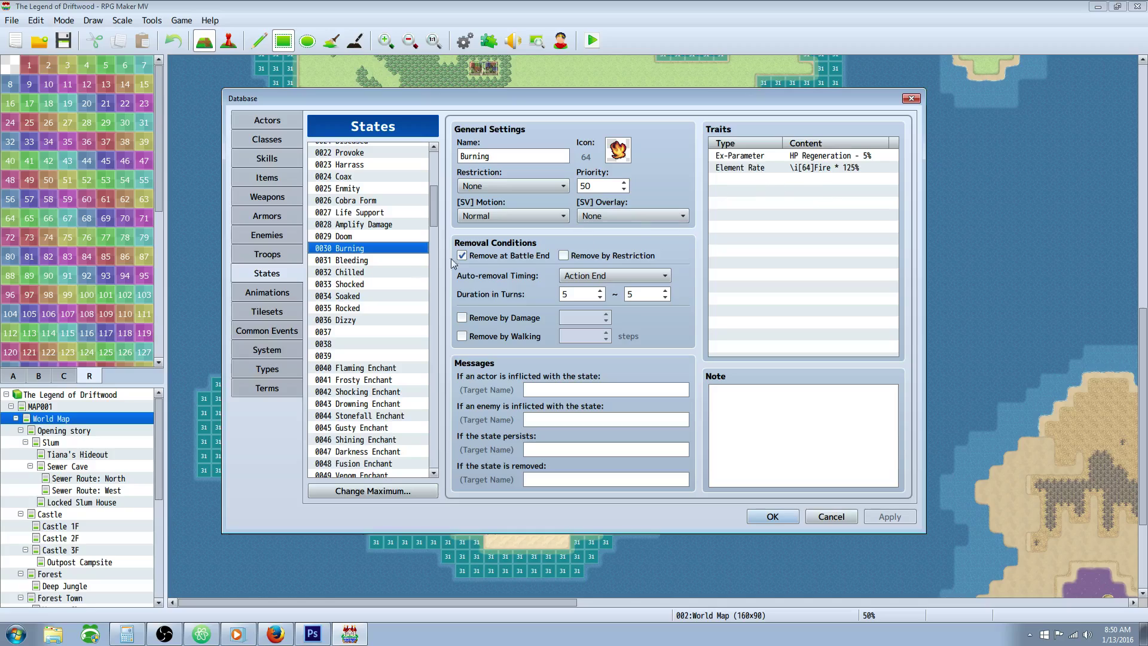
{"action": "left_click", "coordinate": [357, 263]}
{"action": "left_click", "coordinate": [362, 273]}
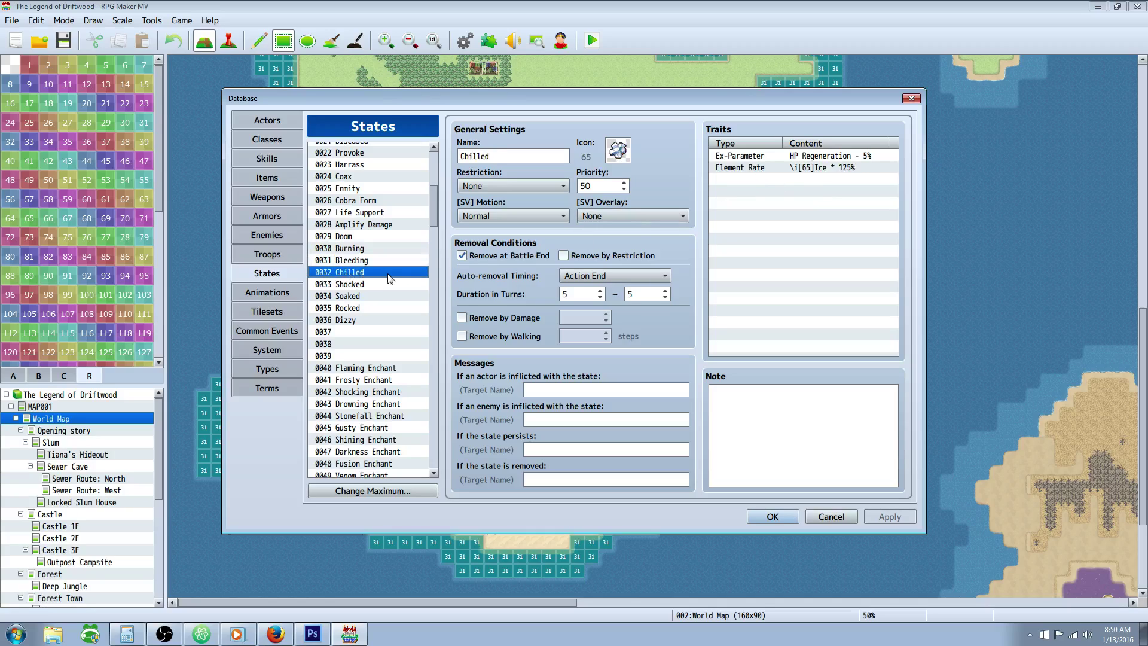
{"action": "left_click", "coordinate": [363, 248]}
{"action": "left_click", "coordinate": [362, 275]}
{"action": "left_click", "coordinate": [363, 296]}
{"action": "left_click", "coordinate": [363, 308]}
{"action": "left_click", "coordinate": [363, 320]}
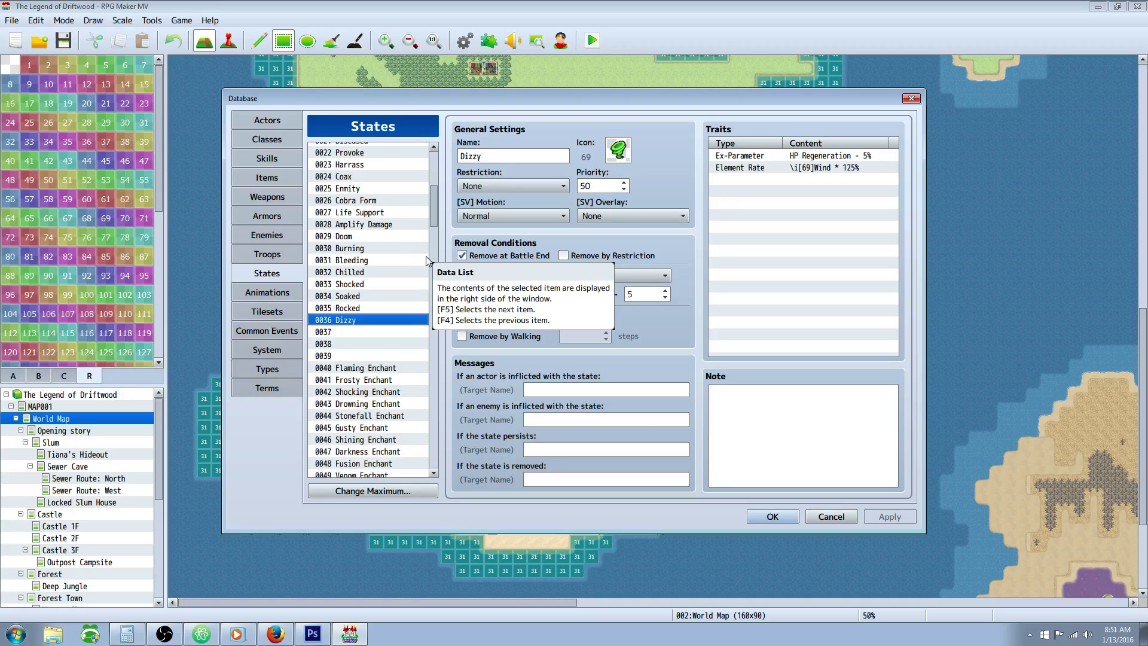
{"action": "left_click", "coordinate": [843, 168]}
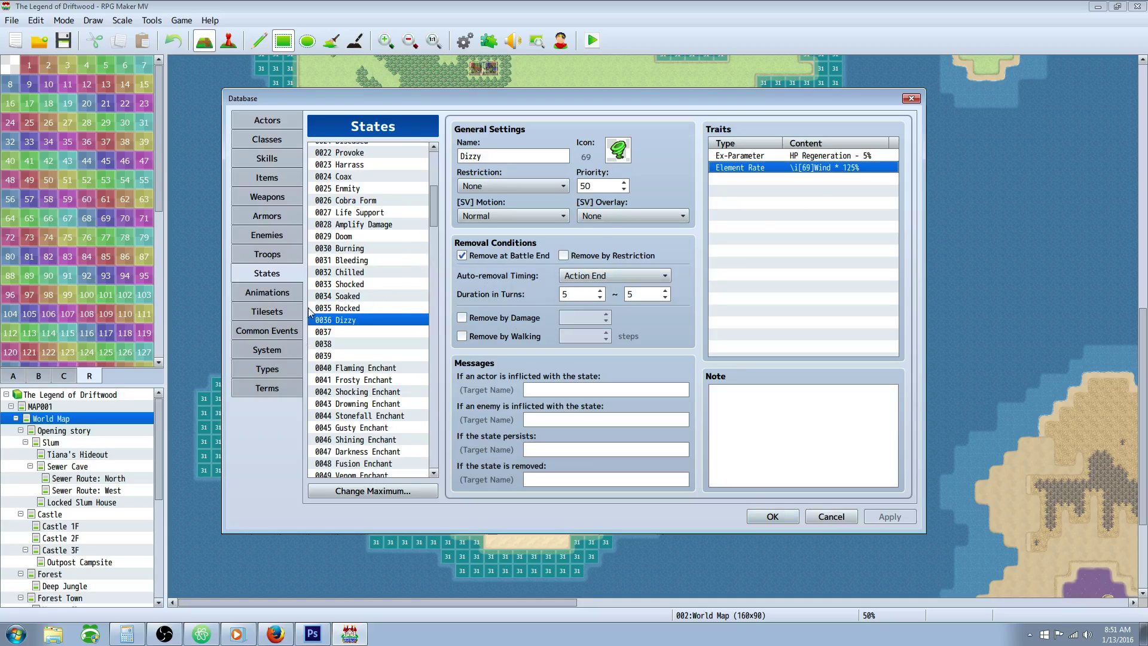
Return to the Skills database and inspect Flame Shot II's Burning effect, damage formula and TP cost
{"action": "left_click", "coordinate": [274, 162]}
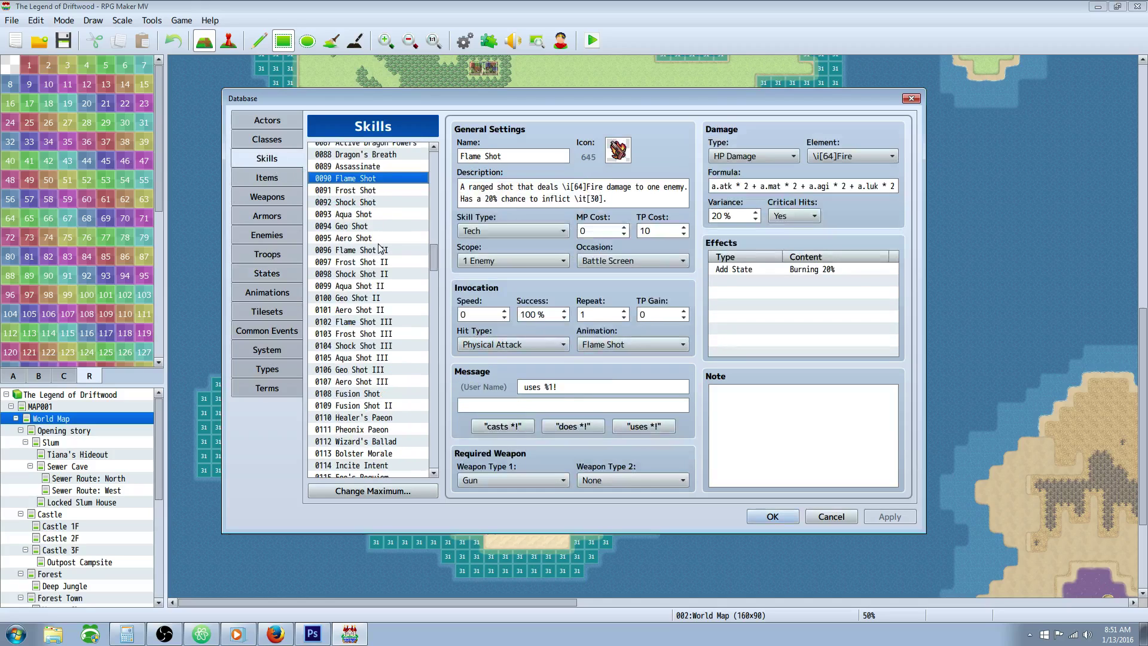
{"action": "left_click", "coordinate": [382, 238]}
{"action": "left_click", "coordinate": [382, 251]}
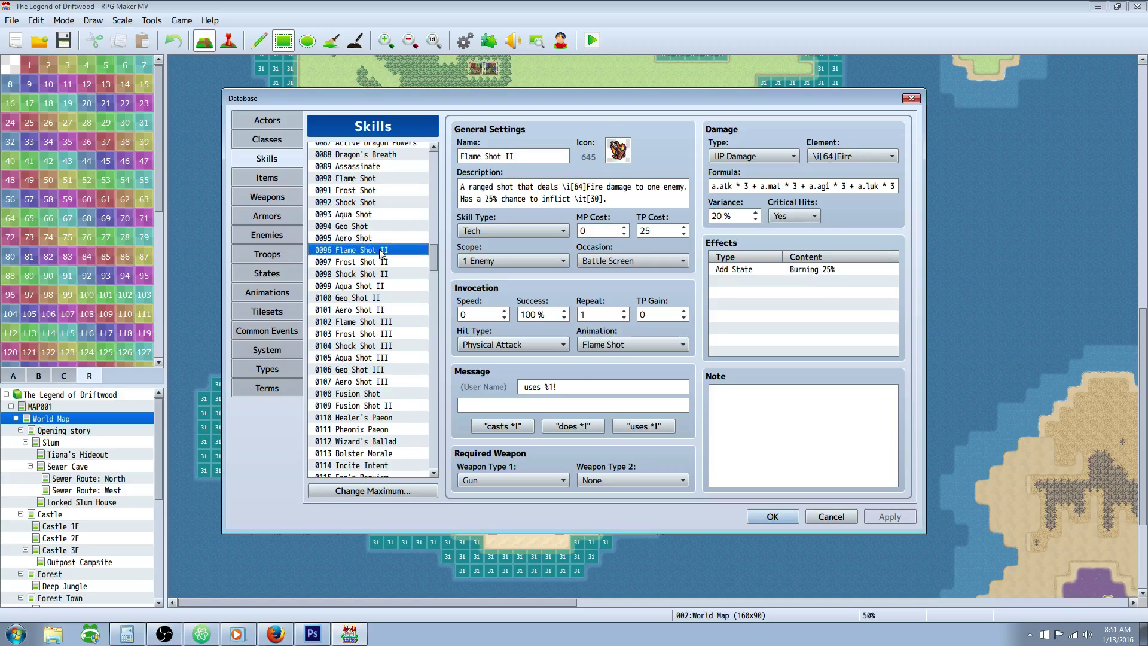
{"action": "left_click", "coordinate": [767, 270]}
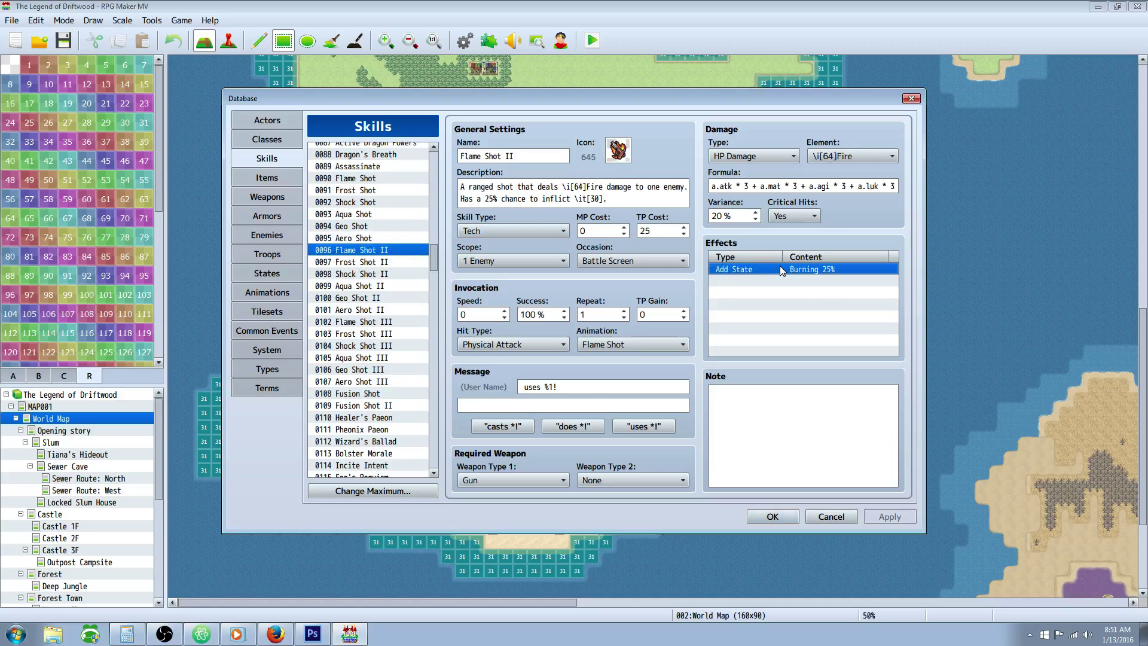
{"action": "left_click", "coordinate": [756, 186]}
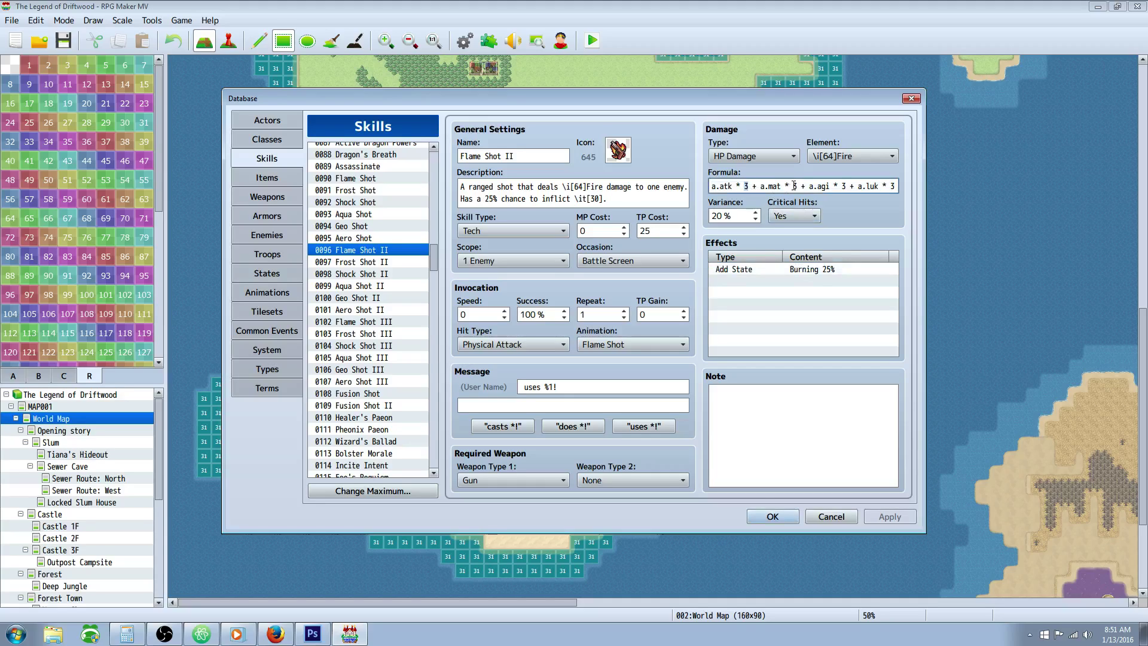
{"action": "left_click", "coordinate": [653, 229]}
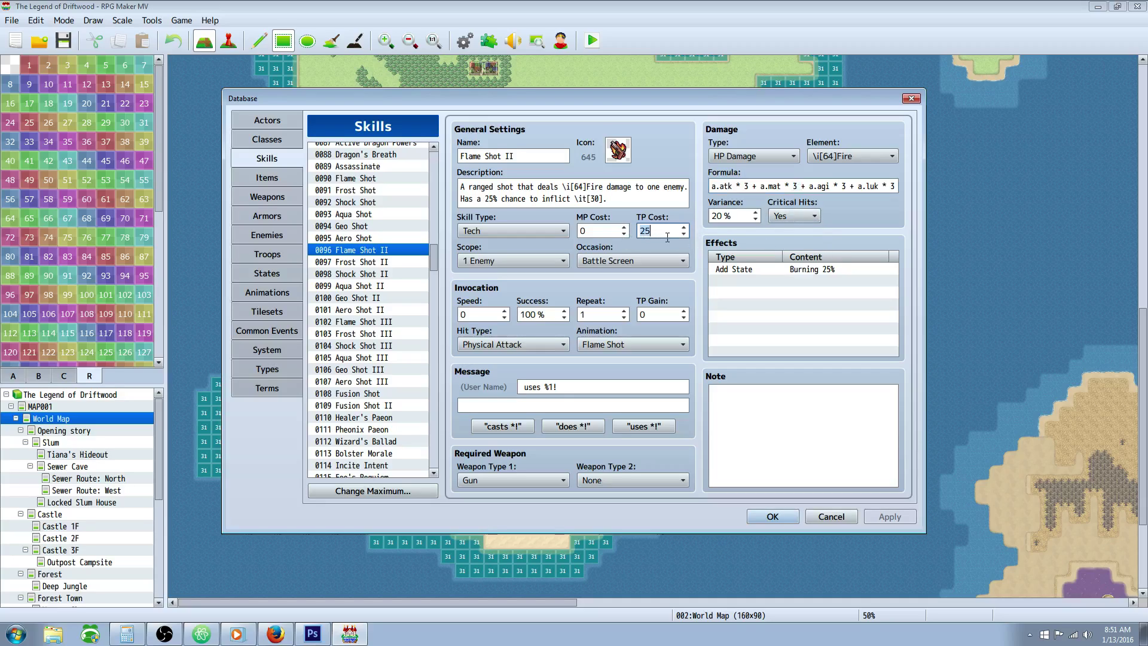
{"action": "left_click", "coordinate": [793, 269]}
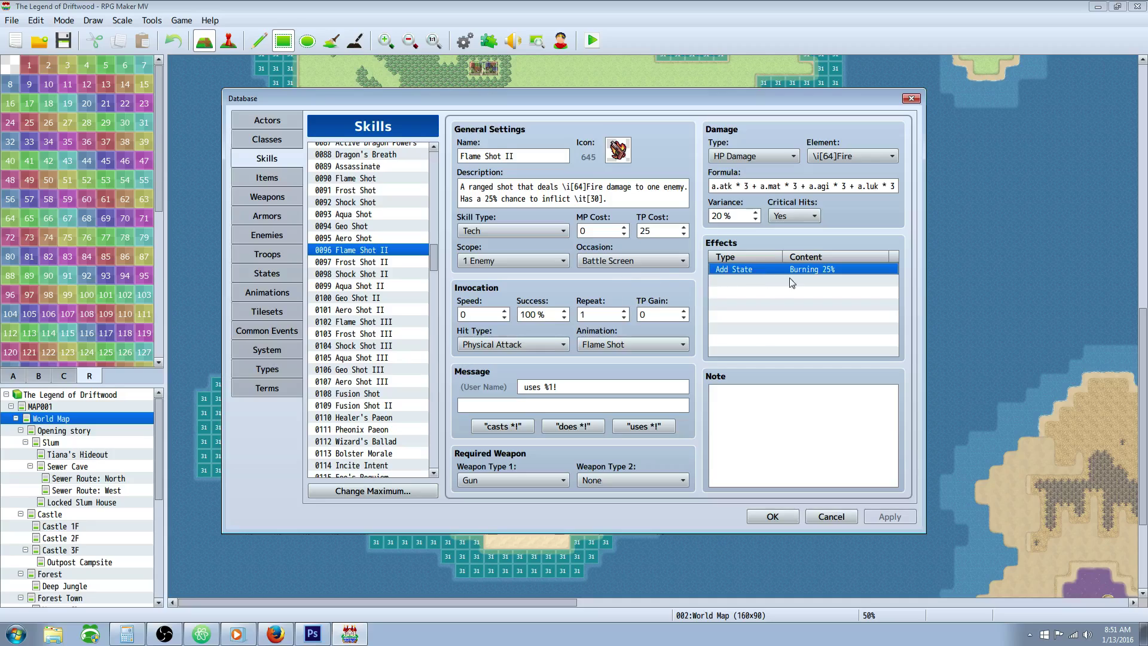
Find Flame Shot III in the skill list and inspect its Burning effect and the stat multipliers in its damage formula
{"action": "left_click", "coordinate": [393, 263]}
{"action": "left_click", "coordinate": [392, 298]}
{"action": "left_click", "coordinate": [392, 310]}
{"action": "scroll", "coordinate": [398, 320], "scroll_direction": "down", "scroll_amount": 1}
{"action": "scroll", "coordinate": [399, 317], "scroll_direction": "down", "scroll_amount": 1}
{"action": "left_click", "coordinate": [405, 262]}
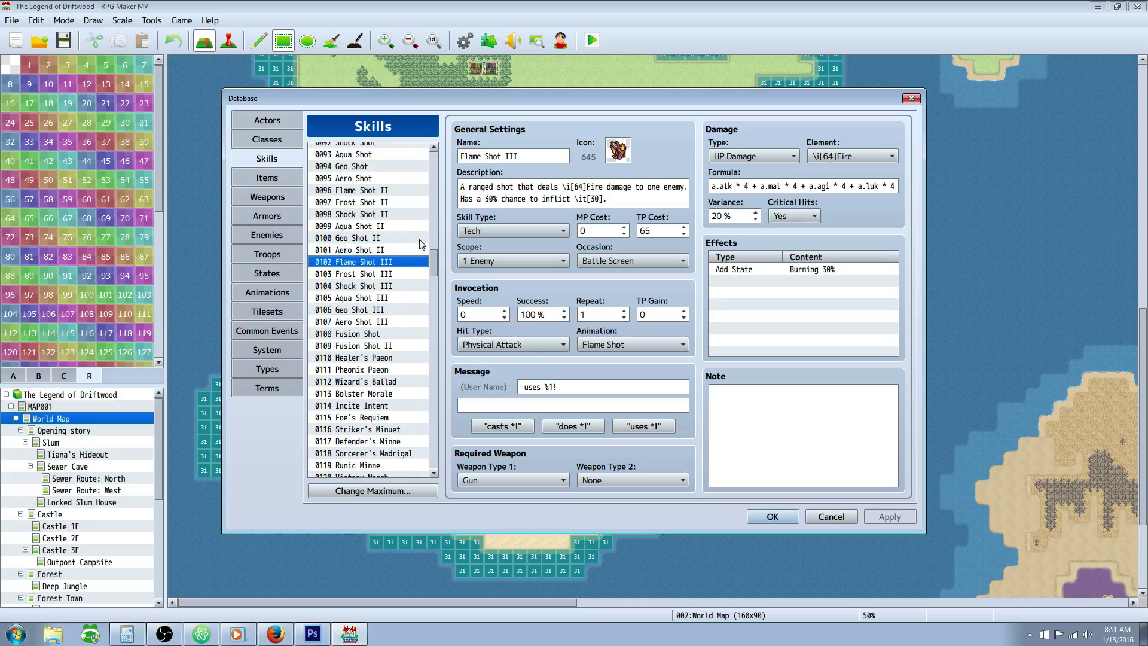
{"action": "left_click", "coordinate": [815, 270]}
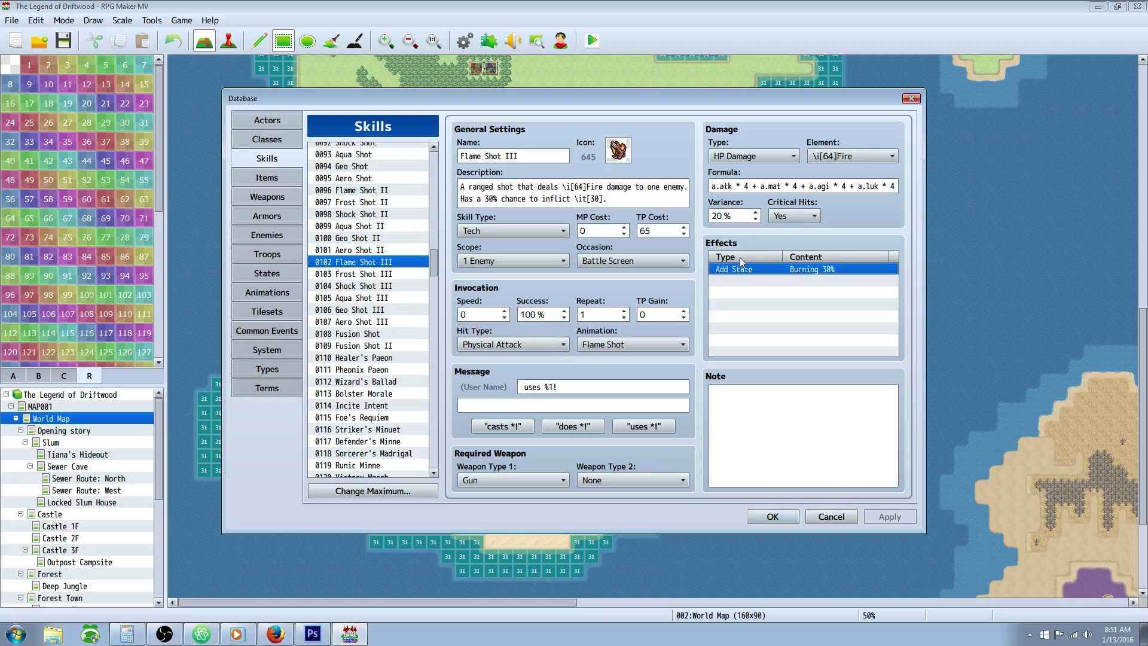
{"action": "left_click", "coordinate": [746, 185]}
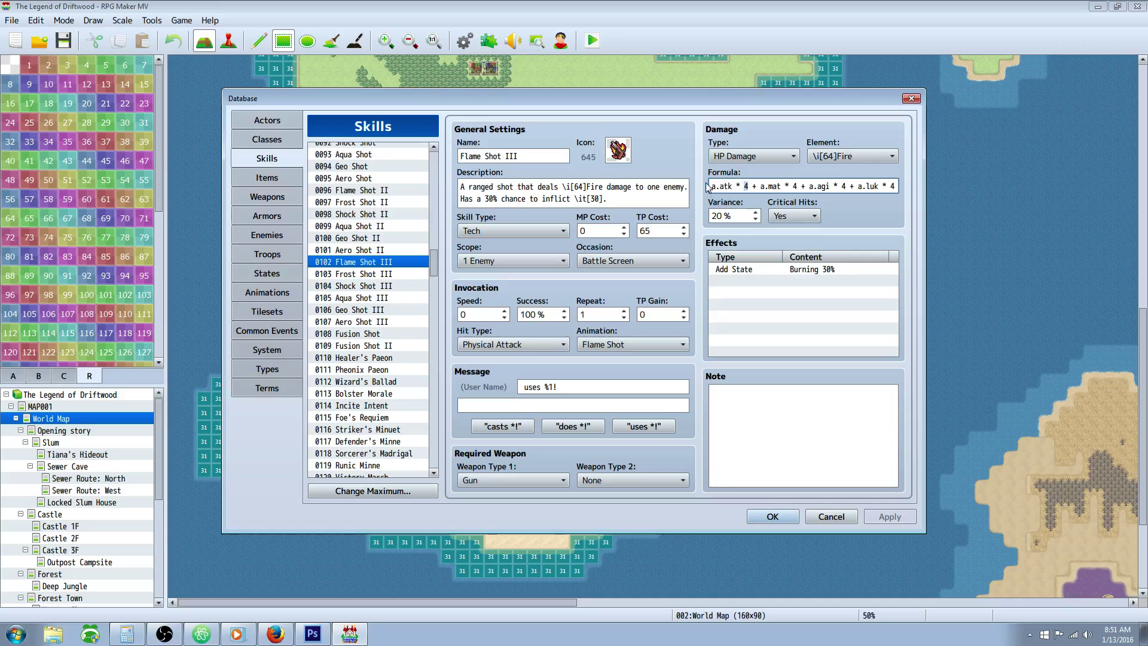
{"action": "left_click_drag", "start_coordinate": [748, 185], "coordinate": [887, 186]}
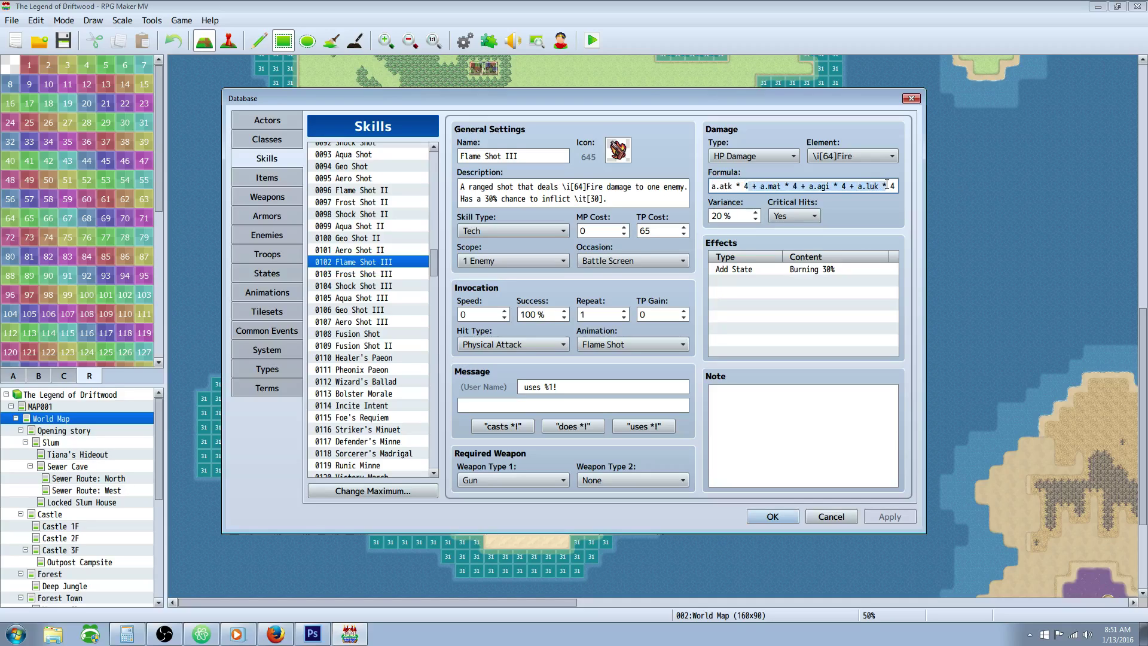
{"action": "left_click", "coordinate": [804, 186]}
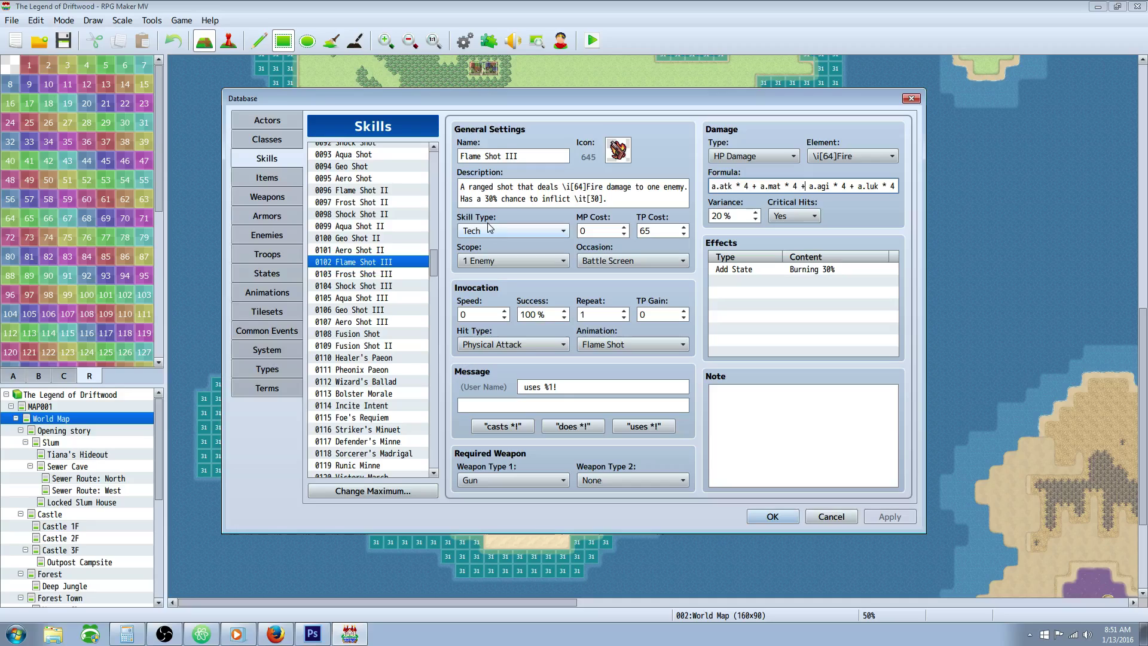
Compare Flame Shot III with Aero Shot II and check Flame Shot III's TP cost
{"action": "left_click", "coordinate": [374, 251]}
{"action": "left_click", "coordinate": [373, 264]}
{"action": "left_click", "coordinate": [375, 251]}
{"action": "left_click", "coordinate": [375, 264]}
{"action": "double_click", "coordinate": [673, 227]}
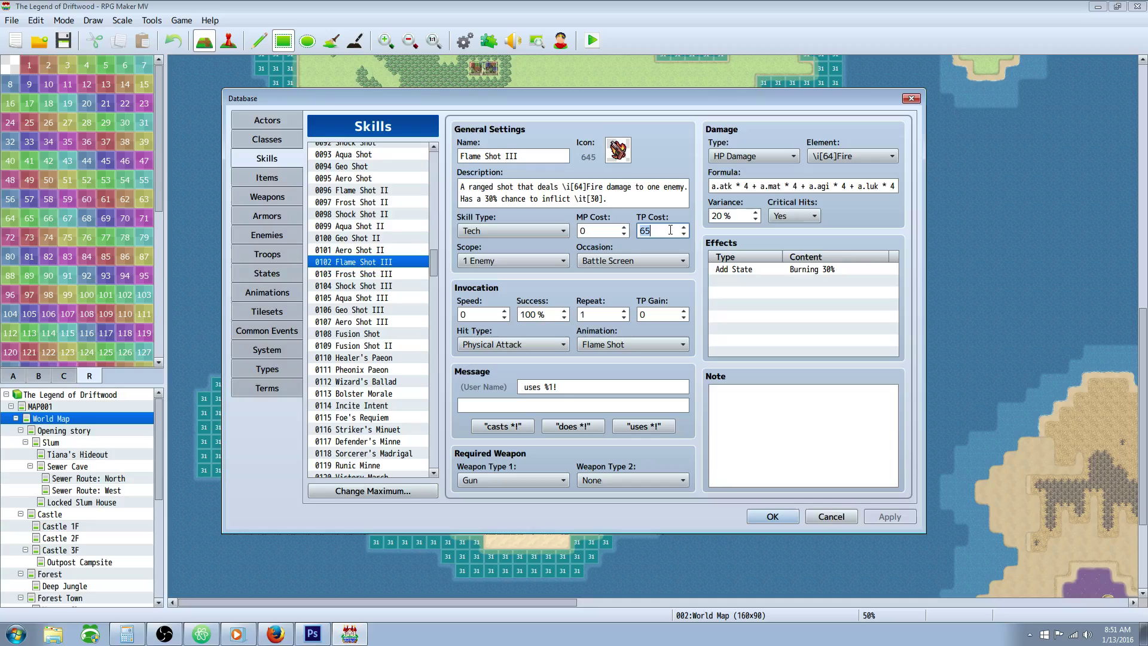
Compare the first-tier Aero Shot with second-tier shots such as Frost Shot II, Flame Shot II and Shock Shot II
{"action": "left_click", "coordinate": [379, 203]}
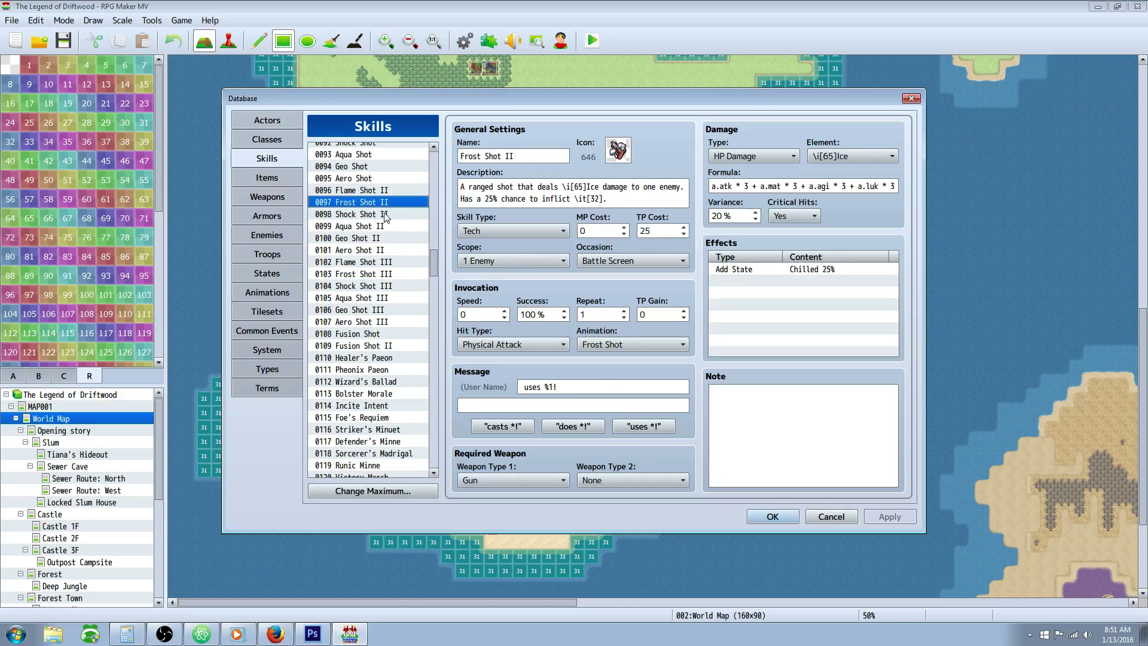
{"action": "left_click", "coordinate": [383, 178]}
{"action": "left_click", "coordinate": [385, 191]}
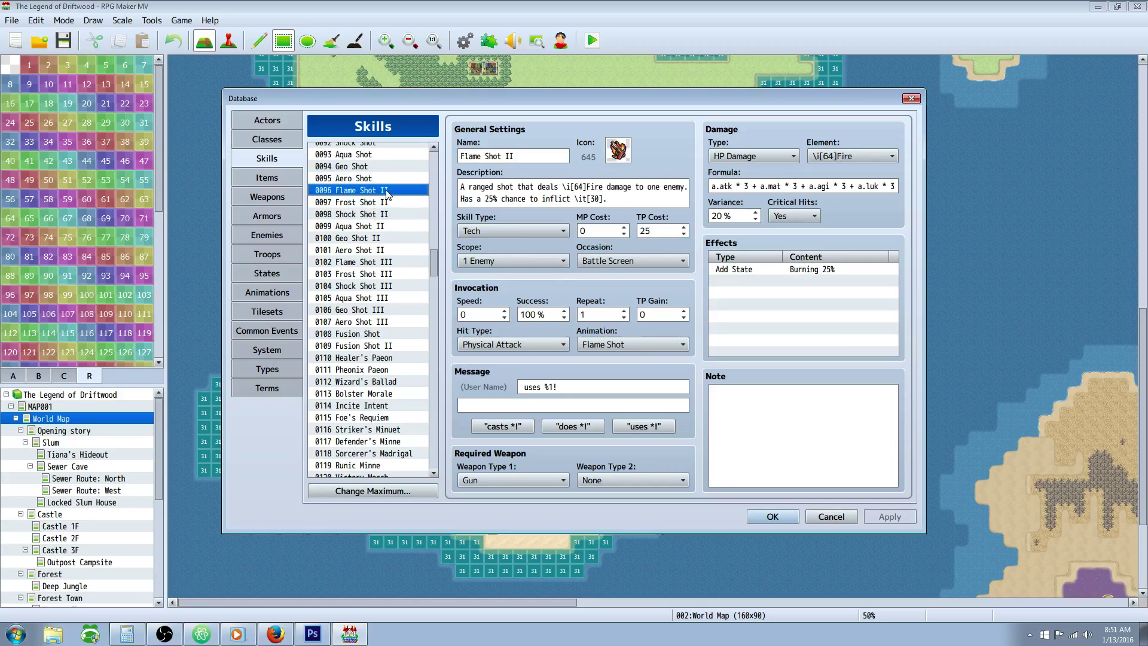
{"action": "left_click", "coordinate": [385, 177]}
{"action": "left_click", "coordinate": [387, 192]}
{"action": "left_click", "coordinate": [383, 251]}
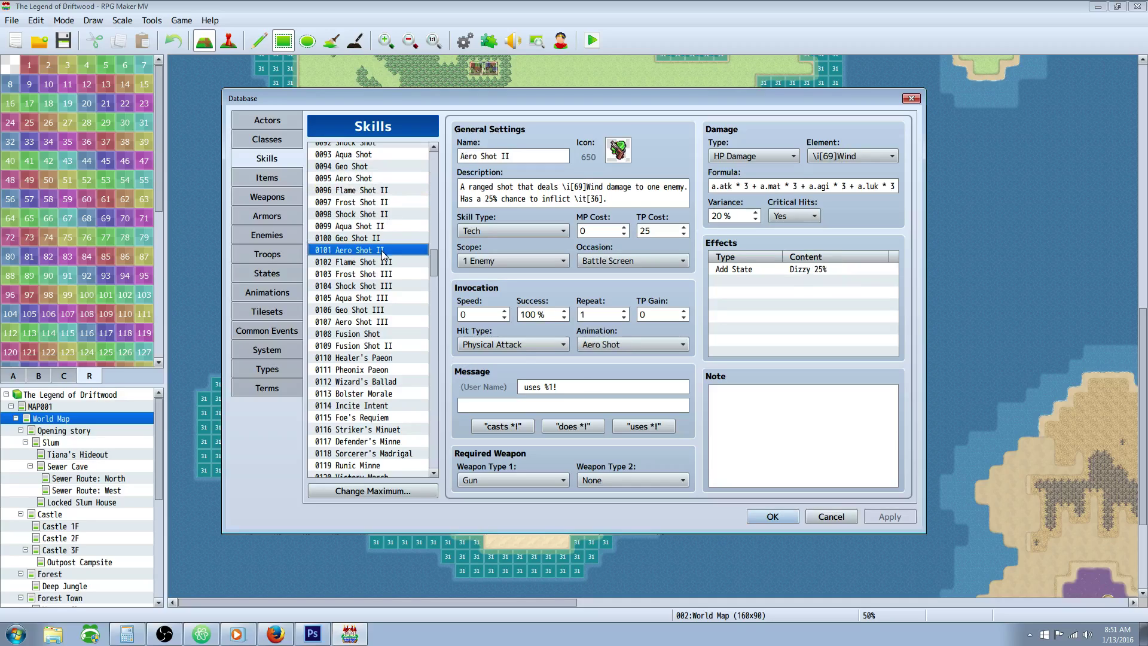
{"action": "left_click", "coordinate": [385, 299]}
{"action": "left_click", "coordinate": [393, 193]}
{"action": "left_click", "coordinate": [395, 216]}
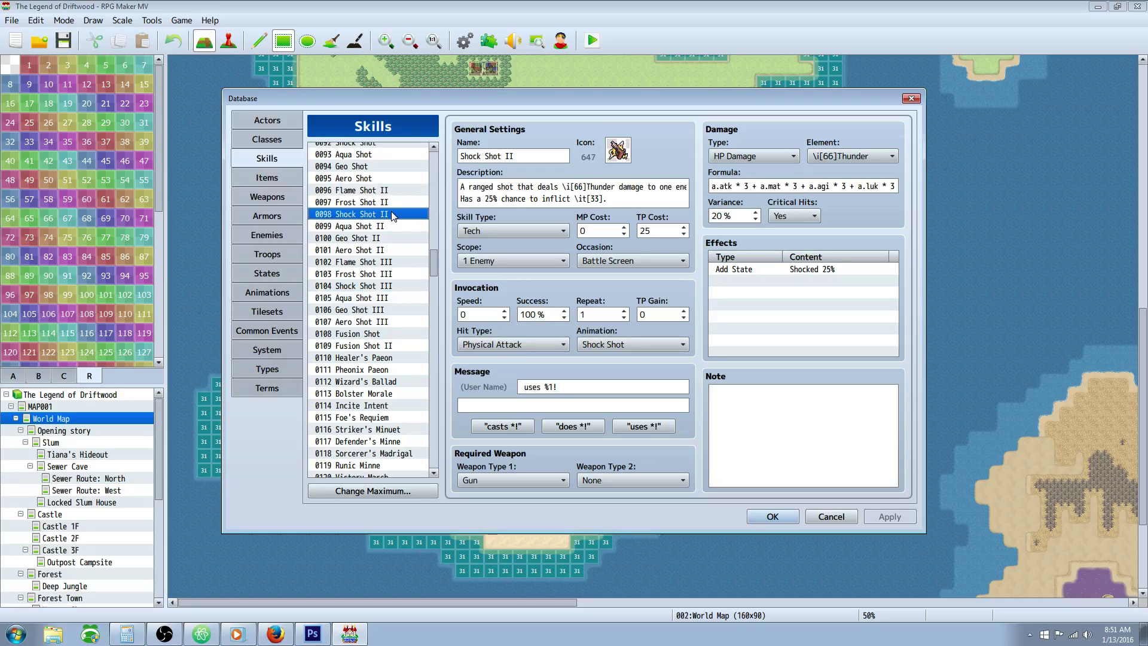
Compare Geo Shot II and Aero Shot II with the third-tier Aqua Shot III and Aero Shot III
{"action": "left_click", "coordinate": [388, 237]}
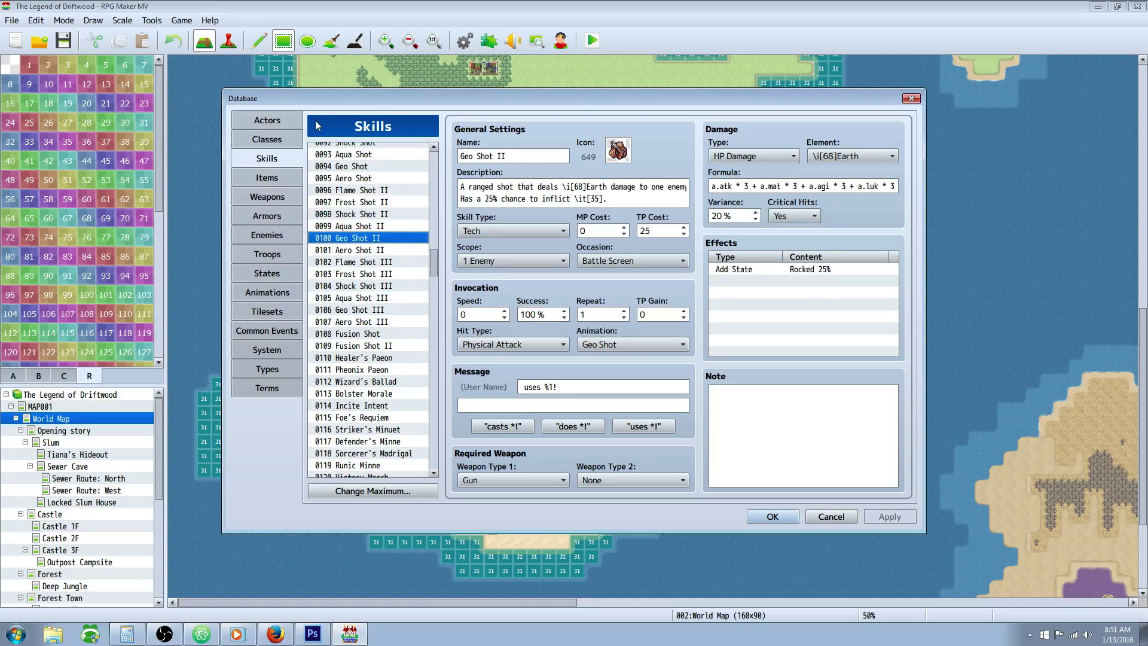
{"action": "left_click", "coordinate": [379, 250]}
{"action": "left_click", "coordinate": [380, 240]}
{"action": "left_click", "coordinate": [365, 298]}
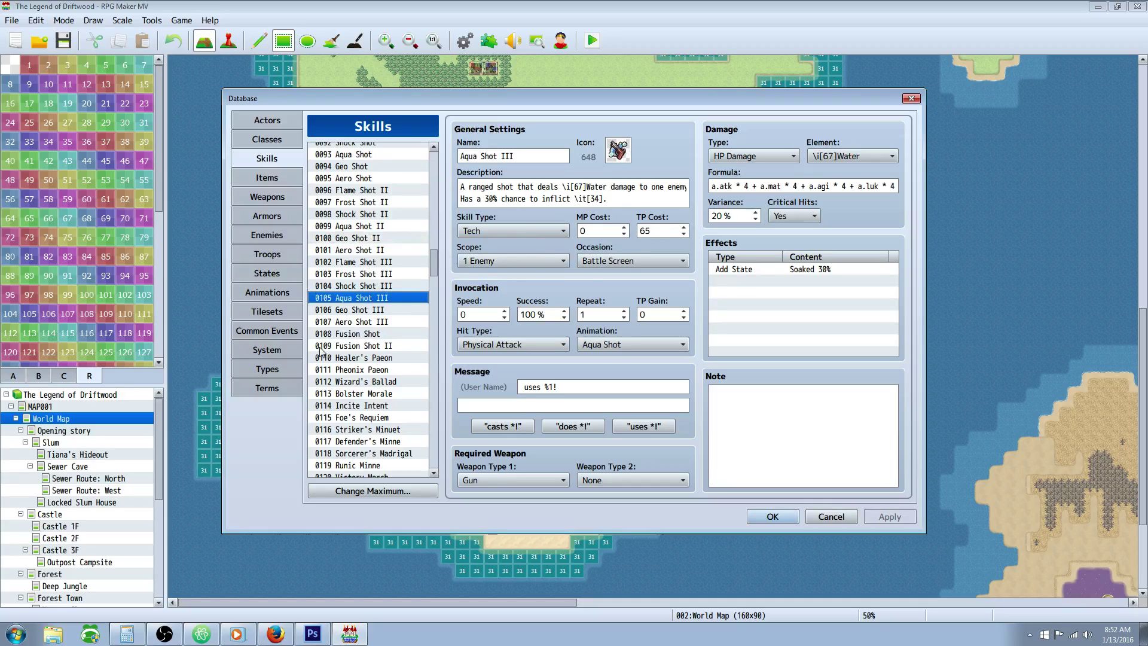
{"action": "left_click", "coordinate": [379, 322]}
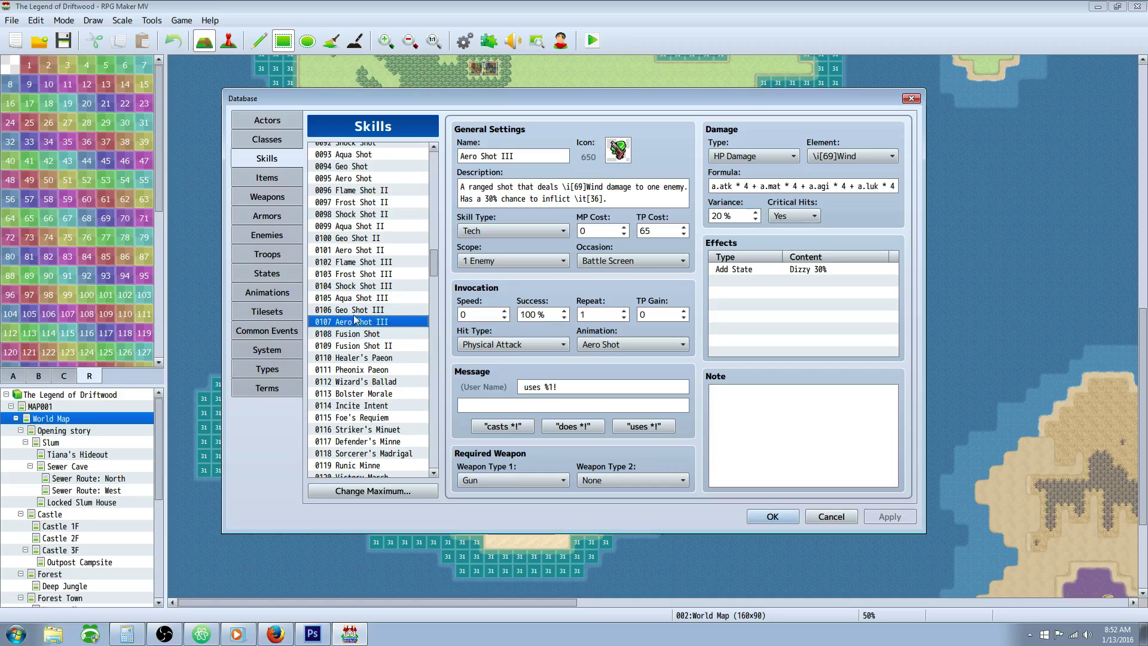
Examine Fusion Shot's description and its Burning, Chilled, Shocked and Soaked effects
{"action": "left_click", "coordinate": [366, 334]}
{"action": "scroll", "coordinate": [374, 317], "scroll_direction": "down", "scroll_amount": 1}
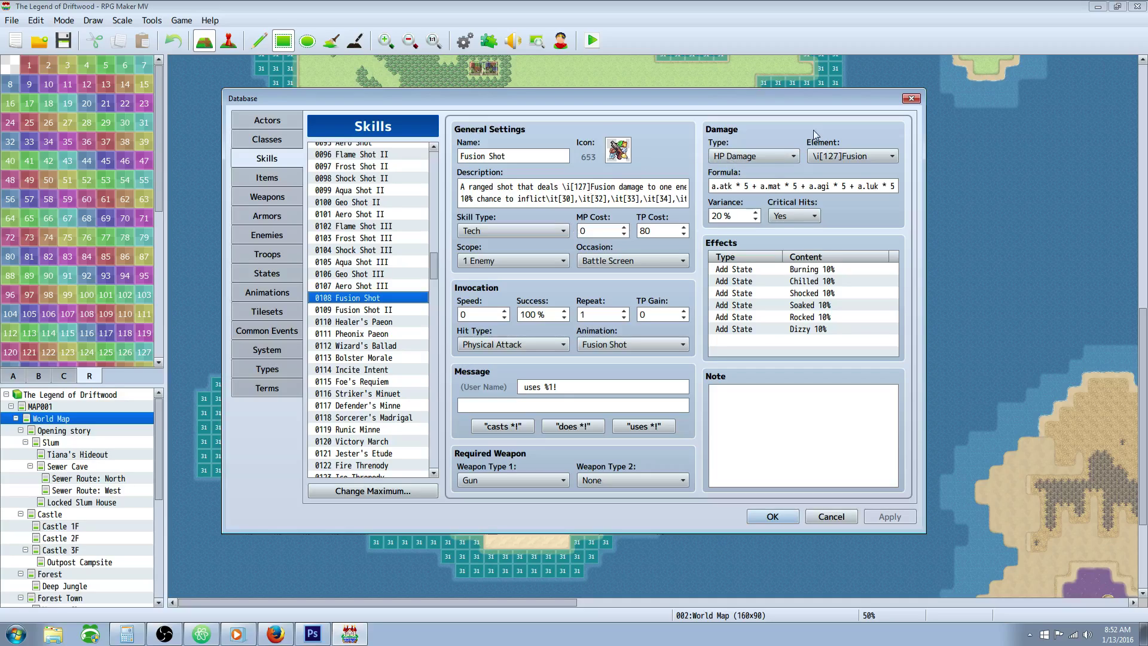
{"action": "left_click", "coordinate": [798, 268]}
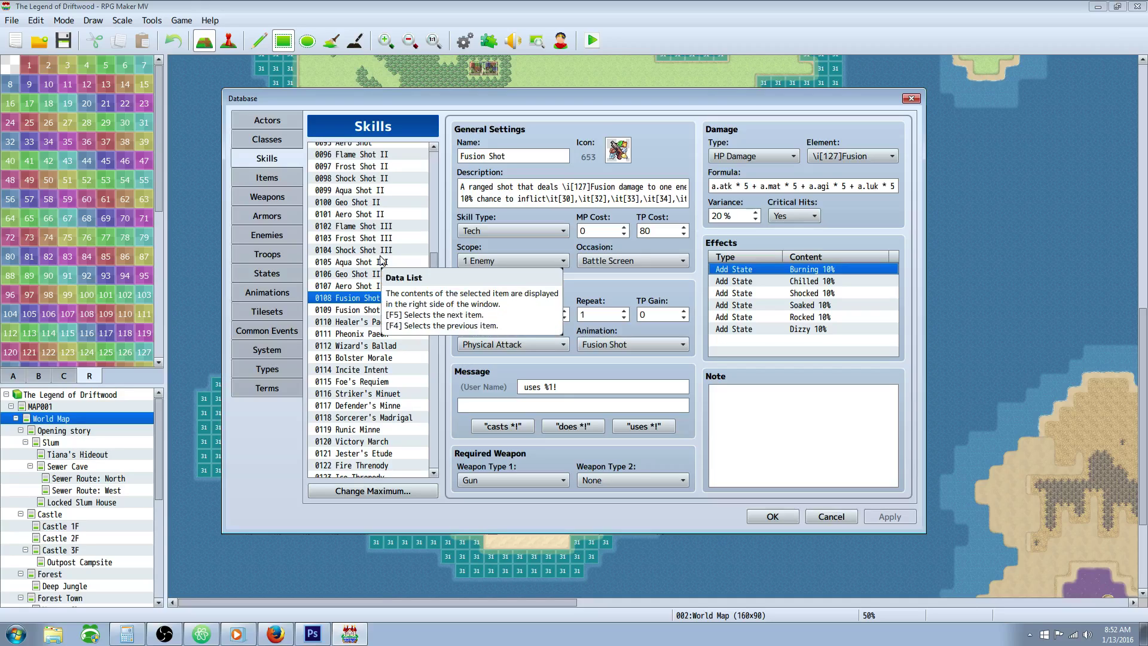
{"action": "left_click", "coordinate": [819, 281]}
{"action": "left_click", "coordinate": [819, 303]}
{"action": "left_click", "coordinate": [817, 293]}
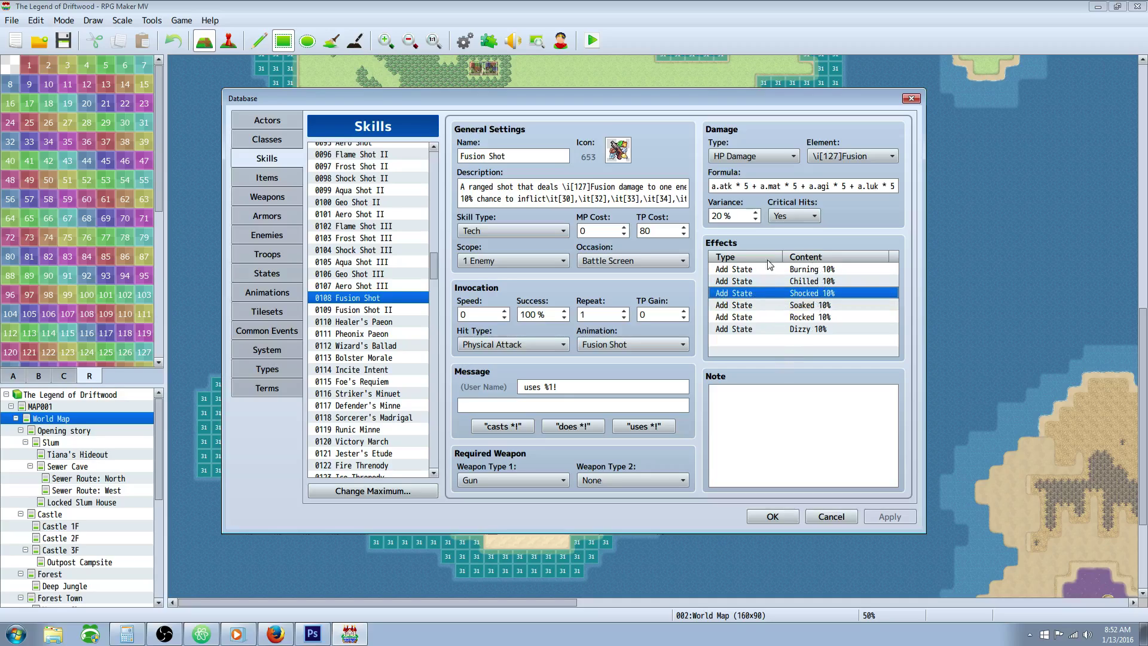
{"action": "left_click", "coordinate": [545, 198]}
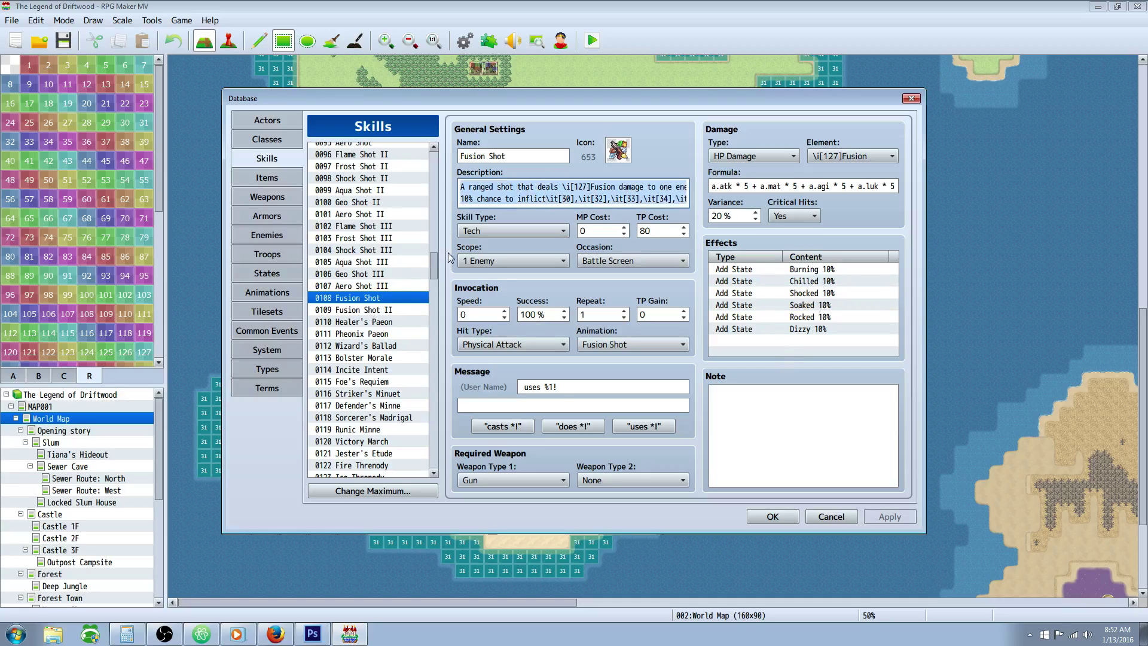
Go through Fusion Shot's added states again, from Burning through Soaked and Rocked to Dizzy
{"action": "left_click", "coordinate": [815, 271]}
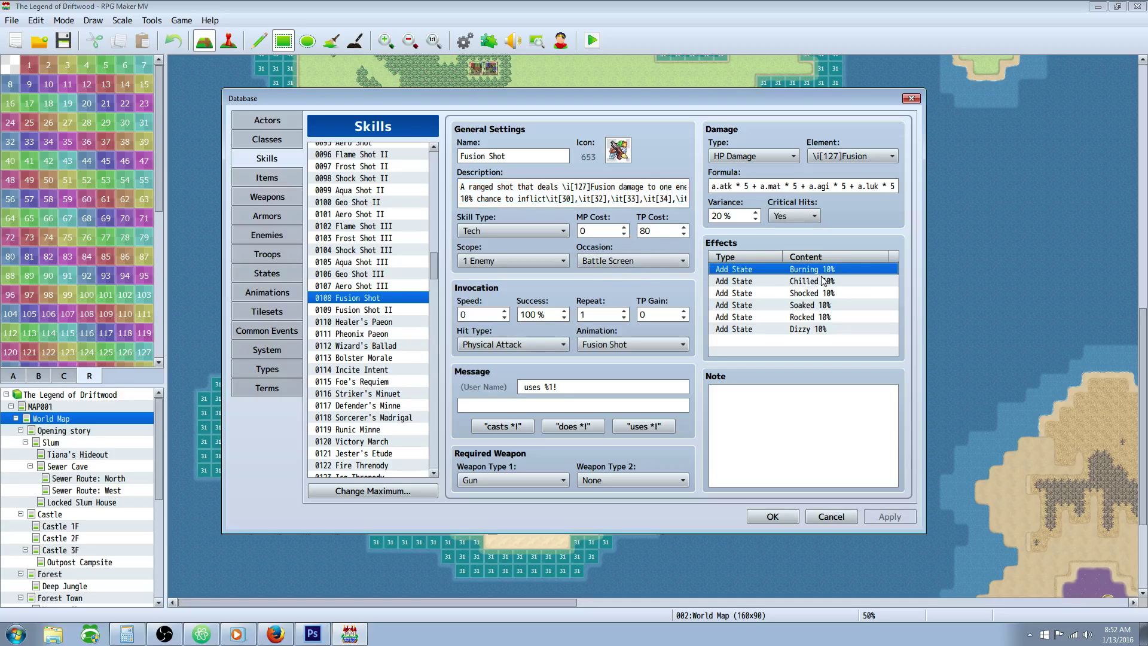
{"action": "left_click", "coordinate": [817, 305]}
{"action": "left_click", "coordinate": [812, 318]}
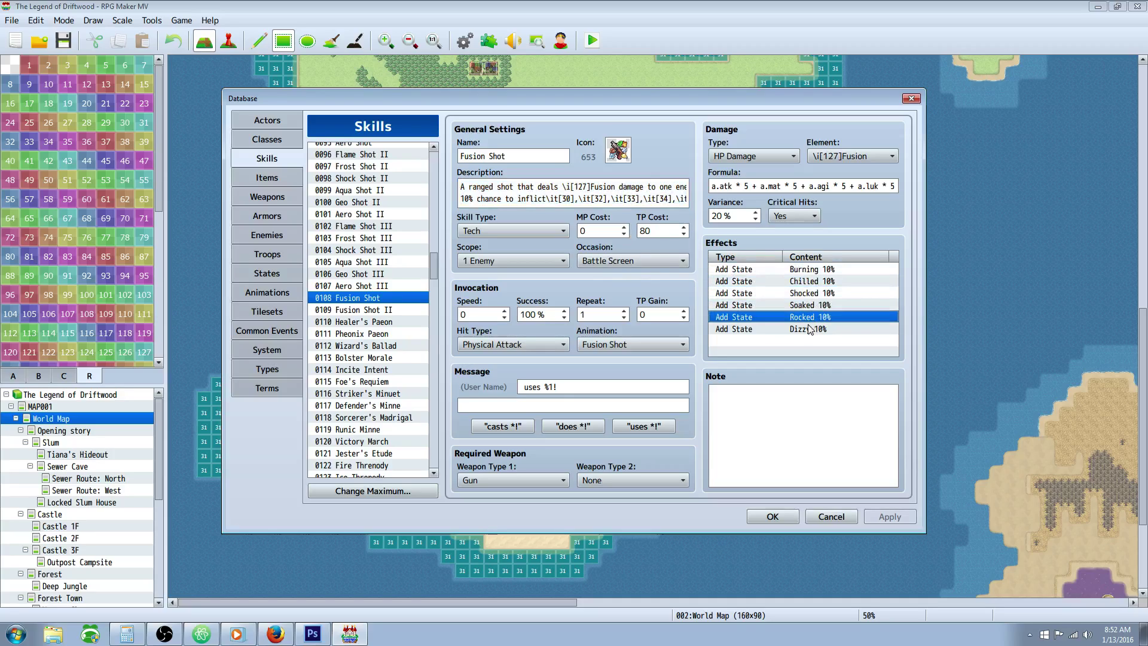
{"action": "left_click", "coordinate": [809, 329]}
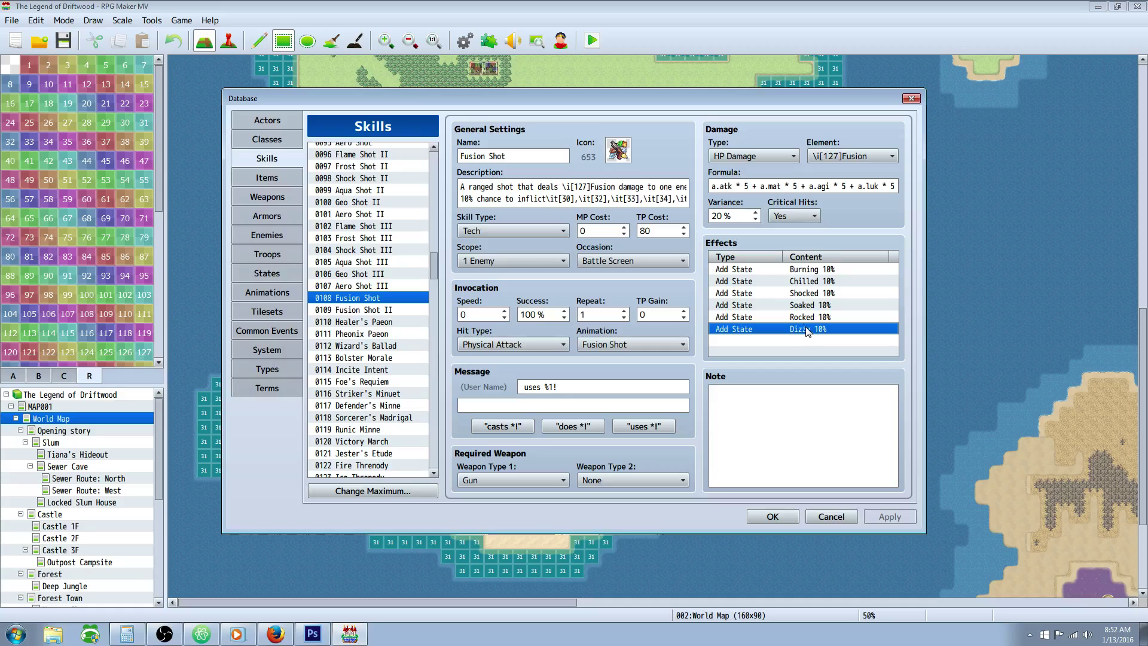
{"action": "left_click", "coordinate": [815, 274]}
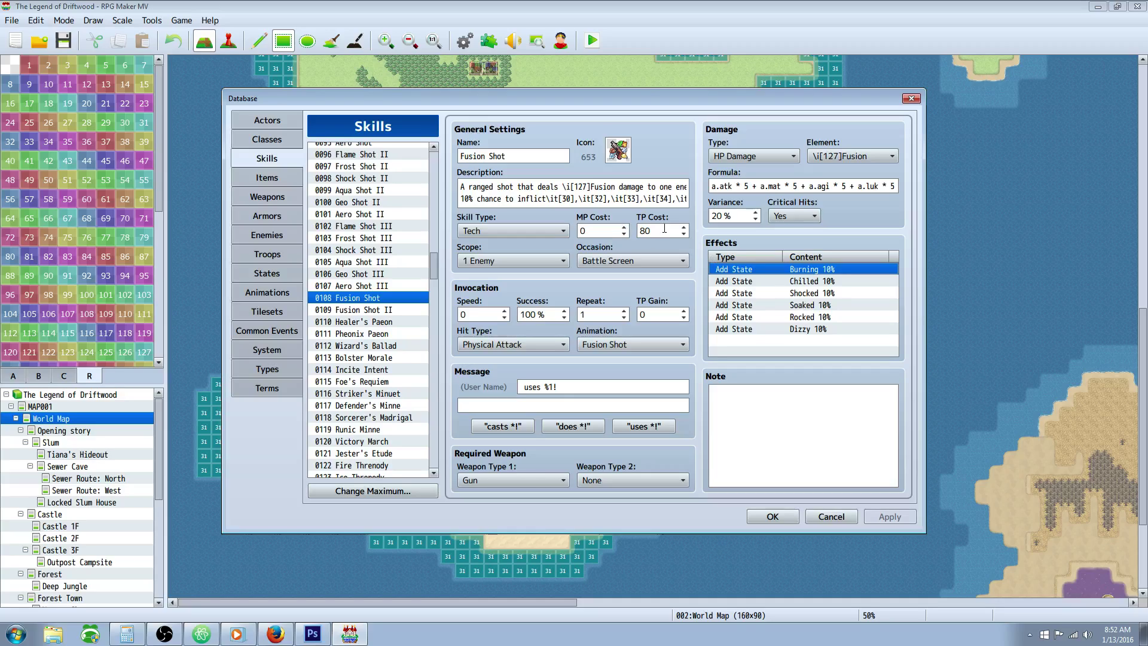
Compare the damage formulas of Aero Shot III, Aero Shot and Frost Shot II, highlighting Aero Shot's attack term
{"action": "left_click", "coordinate": [392, 285]}
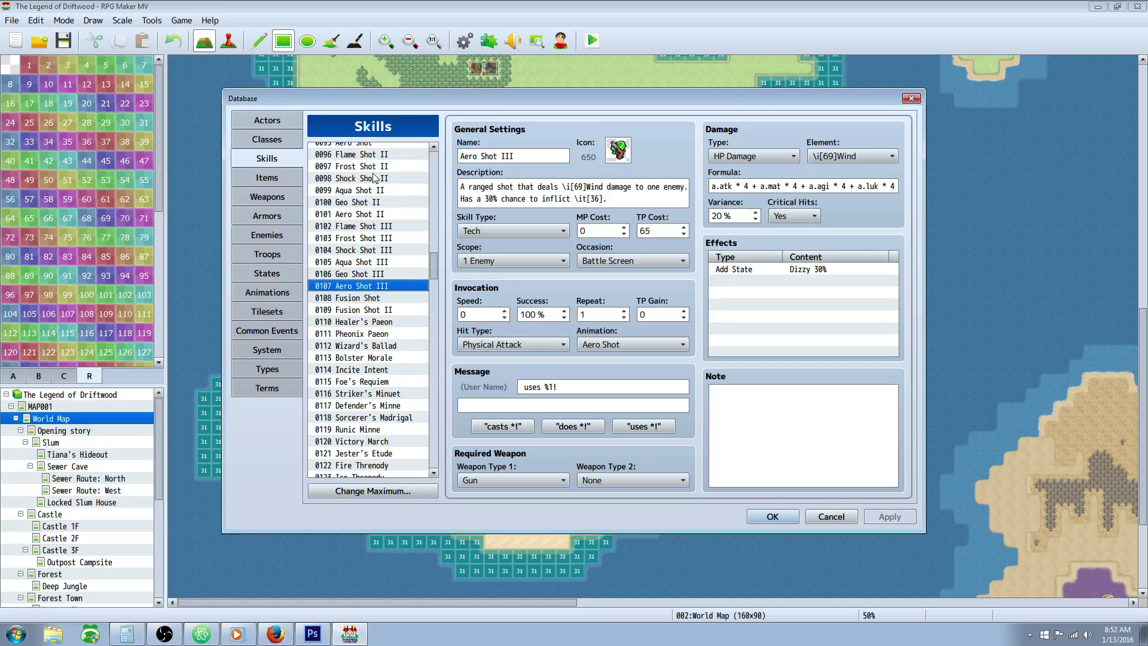
{"action": "left_click", "coordinate": [378, 146]}
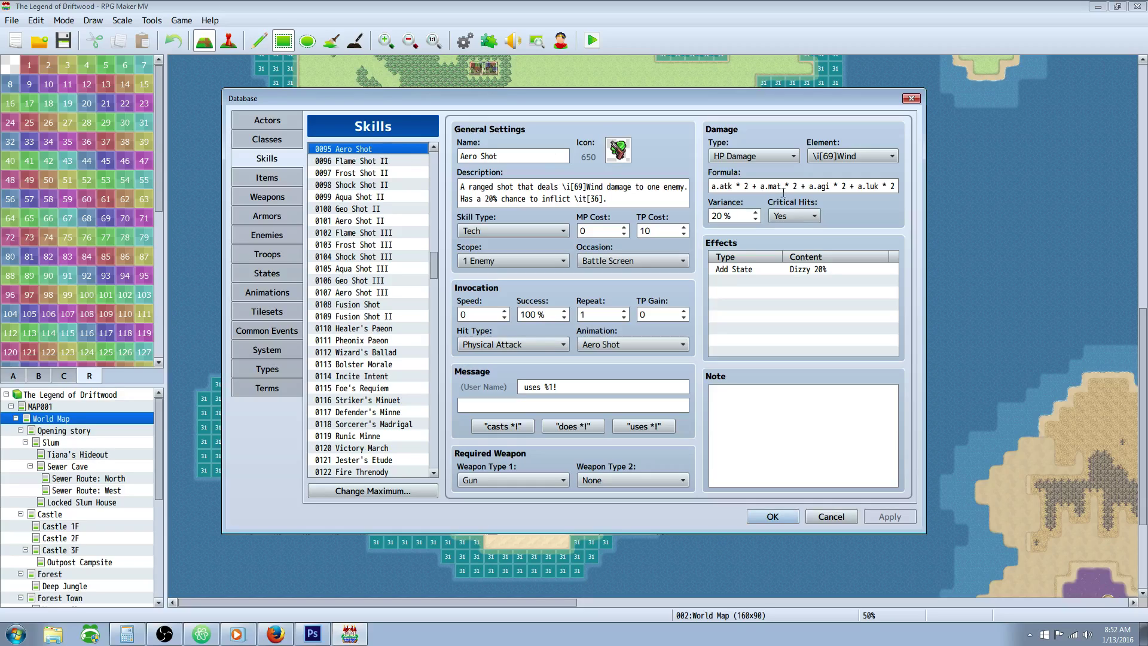
{"action": "left_click_drag", "start_coordinate": [744, 188], "coordinate": [747, 186]}
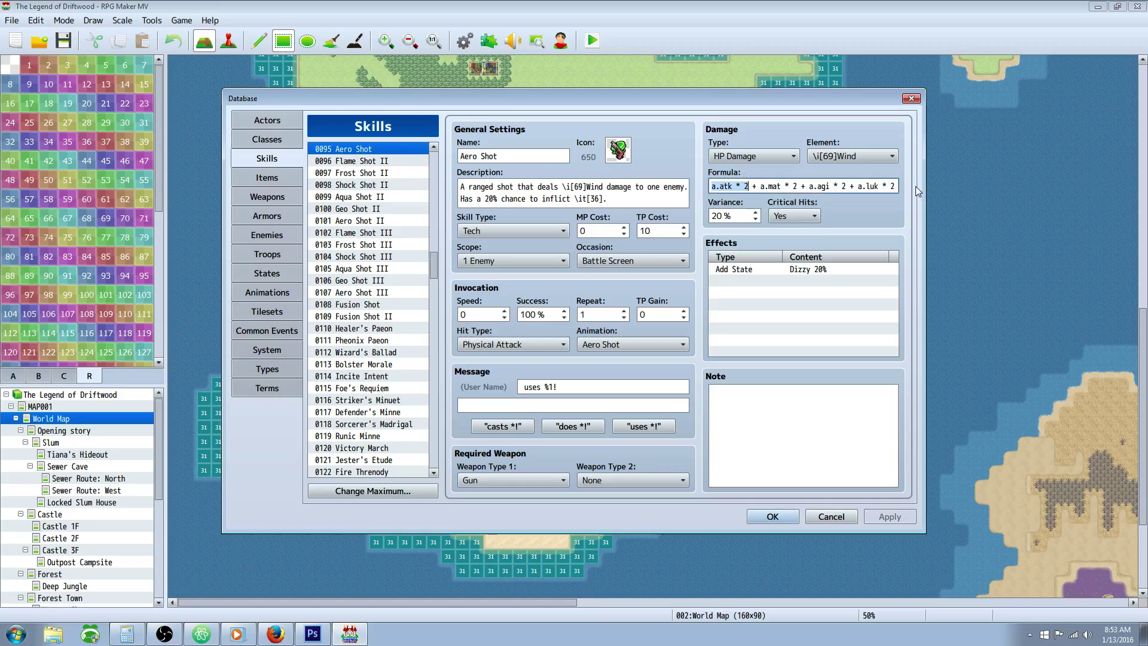
{"action": "left_click", "coordinate": [386, 174]}
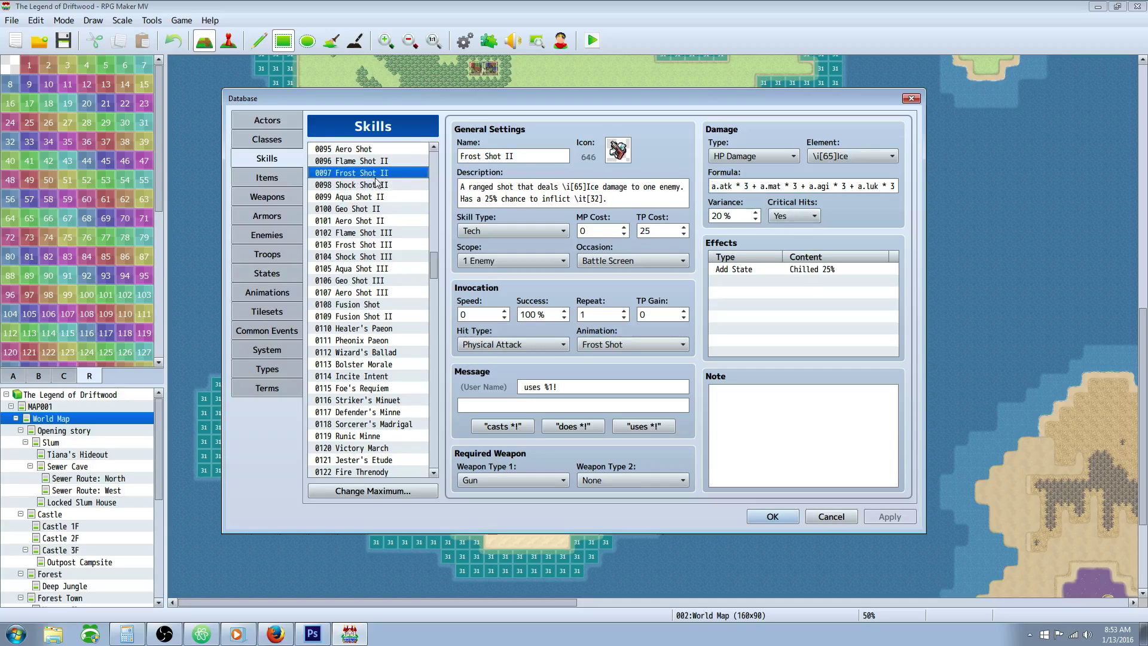
Compare the attack terms in the damage formulas of Frost Shot II, Frost Shot III and Fusion Shot
{"action": "left_click_drag", "start_coordinate": [711, 187], "coordinate": [745, 187]}
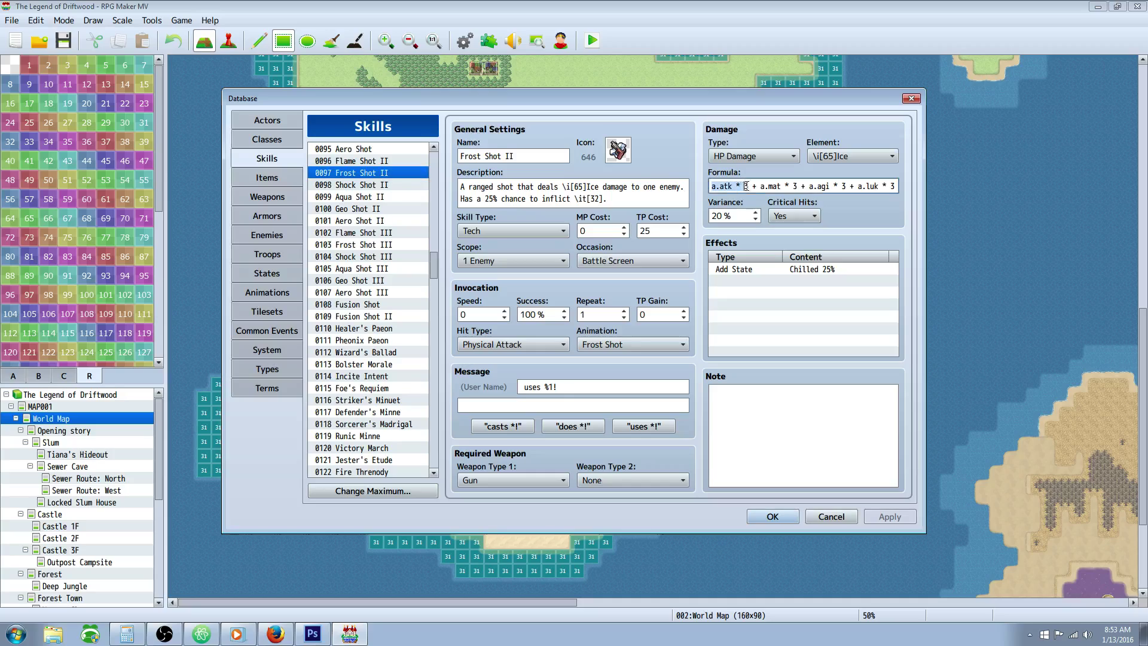
{"action": "left_click", "coordinate": [389, 245]}
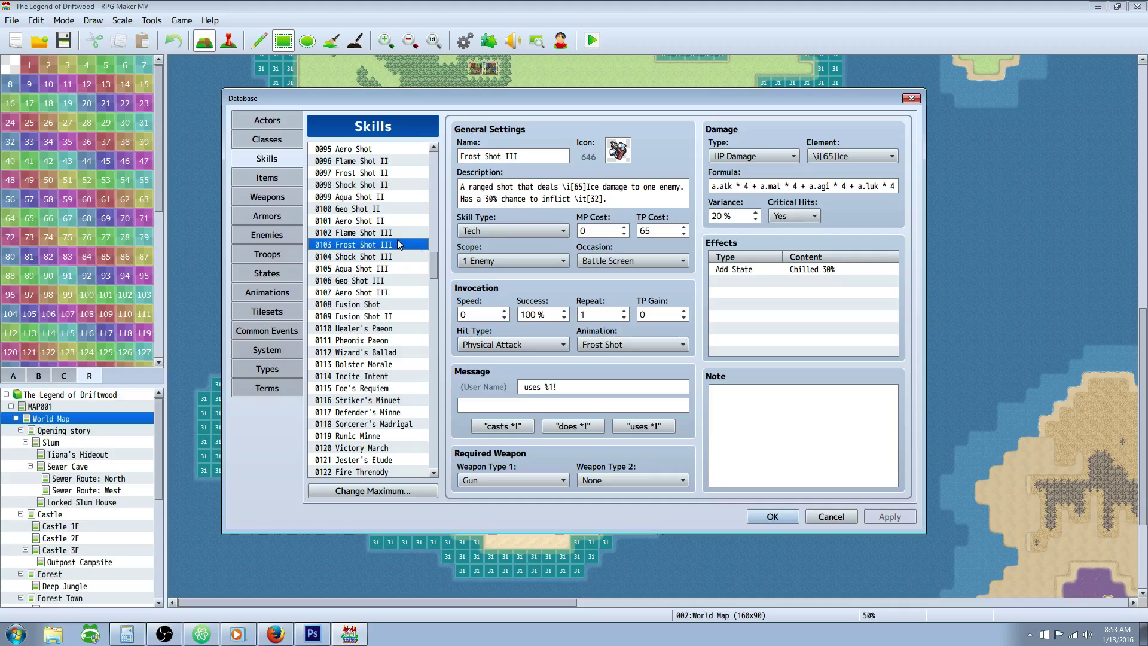
{"action": "left_click_drag", "start_coordinate": [746, 188], "coordinate": [752, 186]}
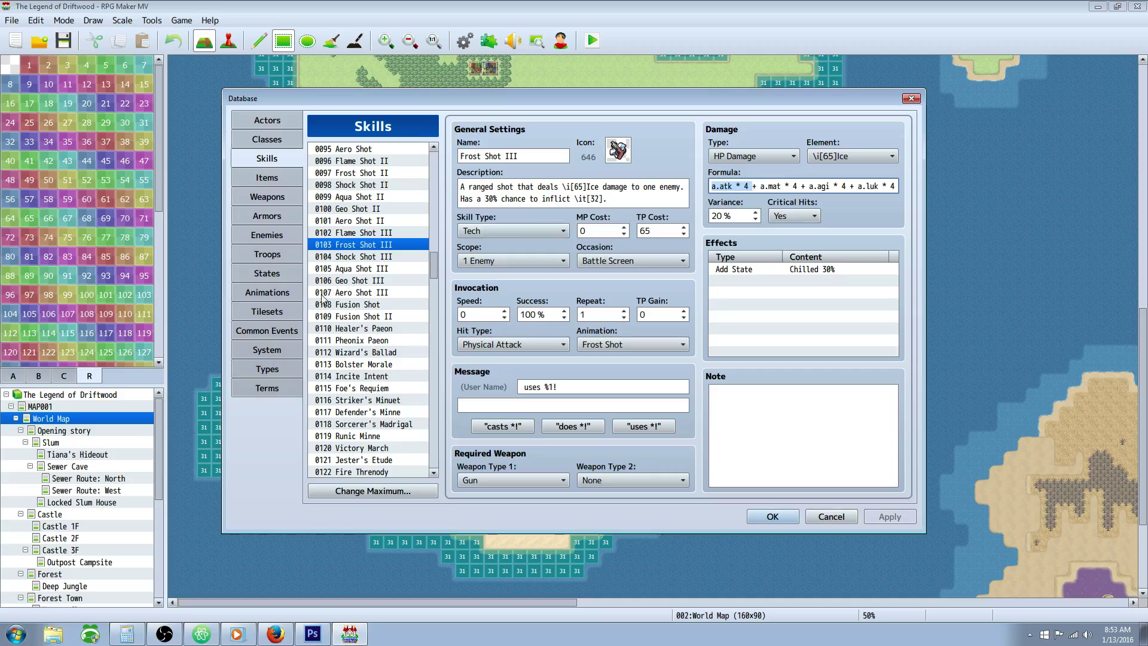
{"action": "left_click", "coordinate": [387, 305]}
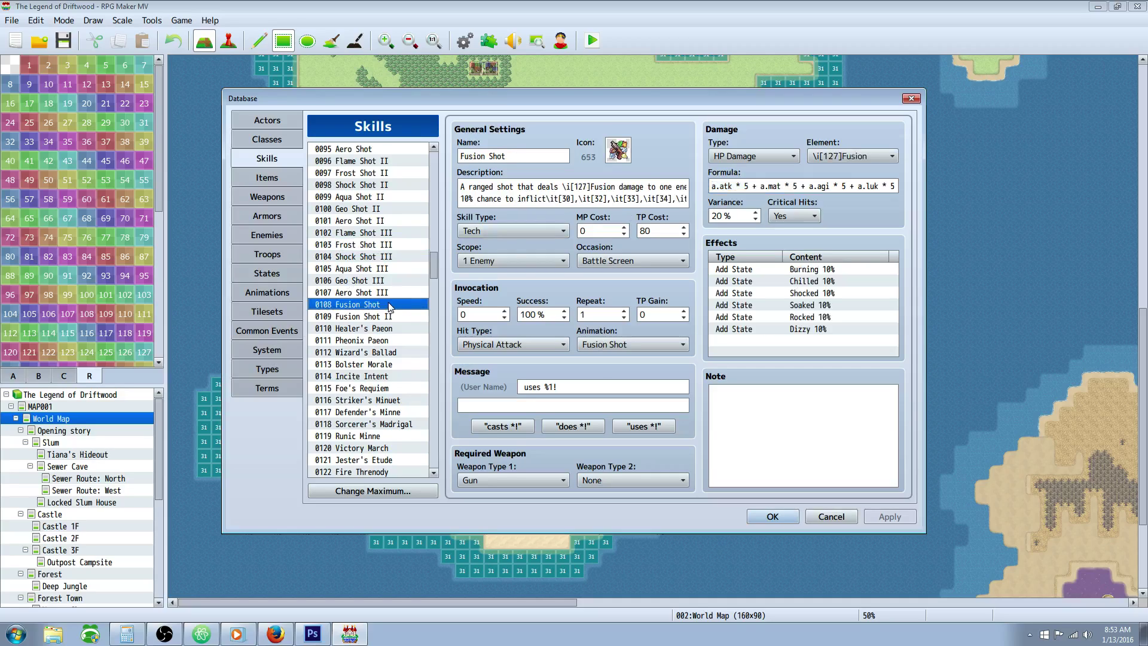
{"action": "left_click_drag", "start_coordinate": [748, 186], "coordinate": [710, 186]}
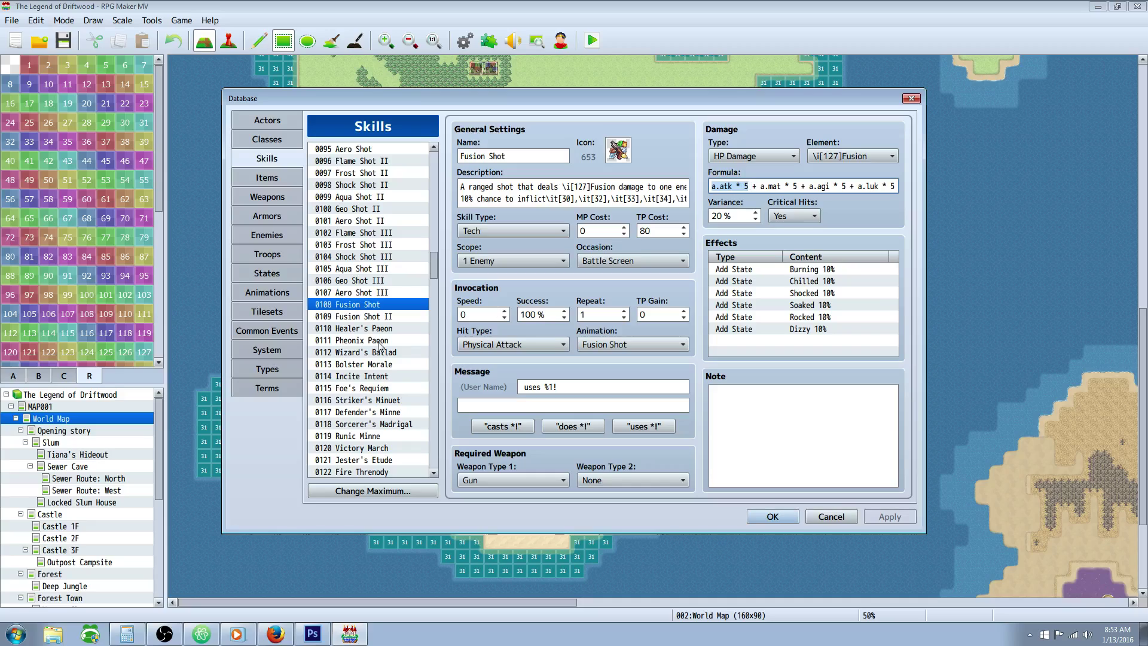
Examine Fusion Shot II's added states, TP cost, TP Cost note tag and damage formula
{"action": "left_click", "coordinate": [390, 319]}
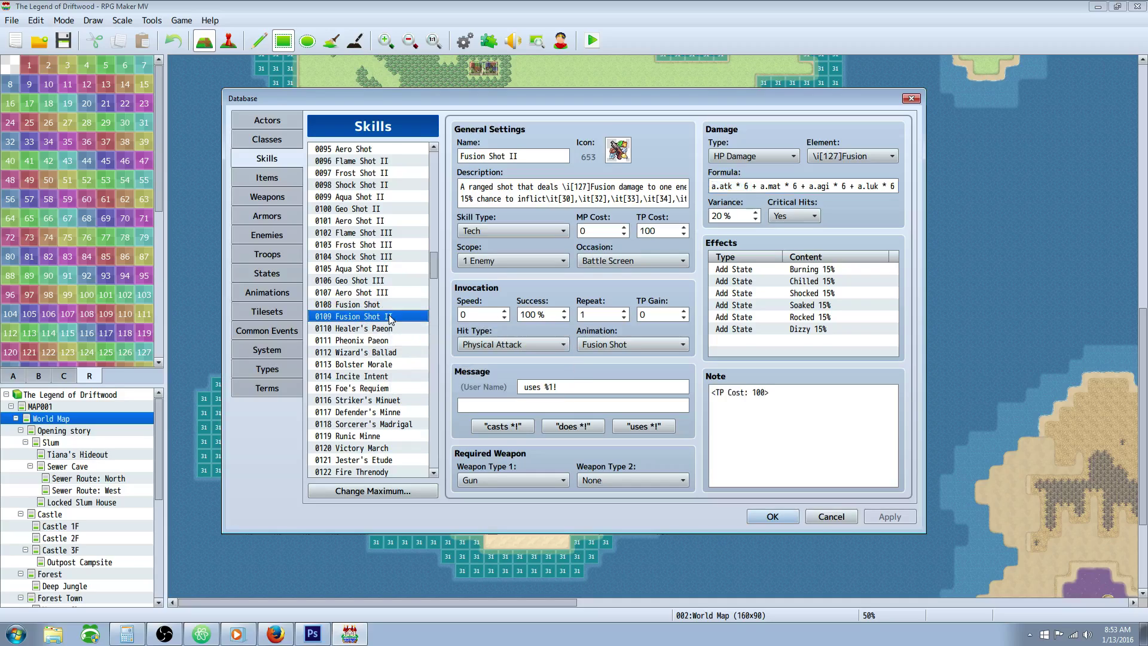
{"action": "left_click", "coordinate": [809, 272]}
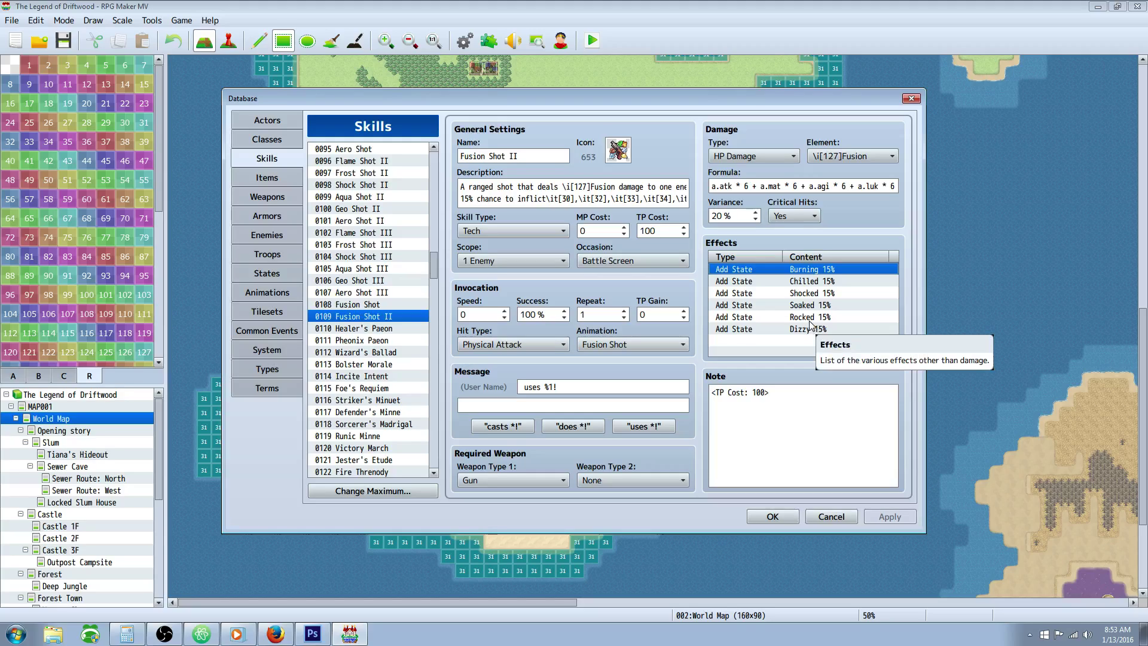
{"action": "double_click", "coordinate": [668, 231]}
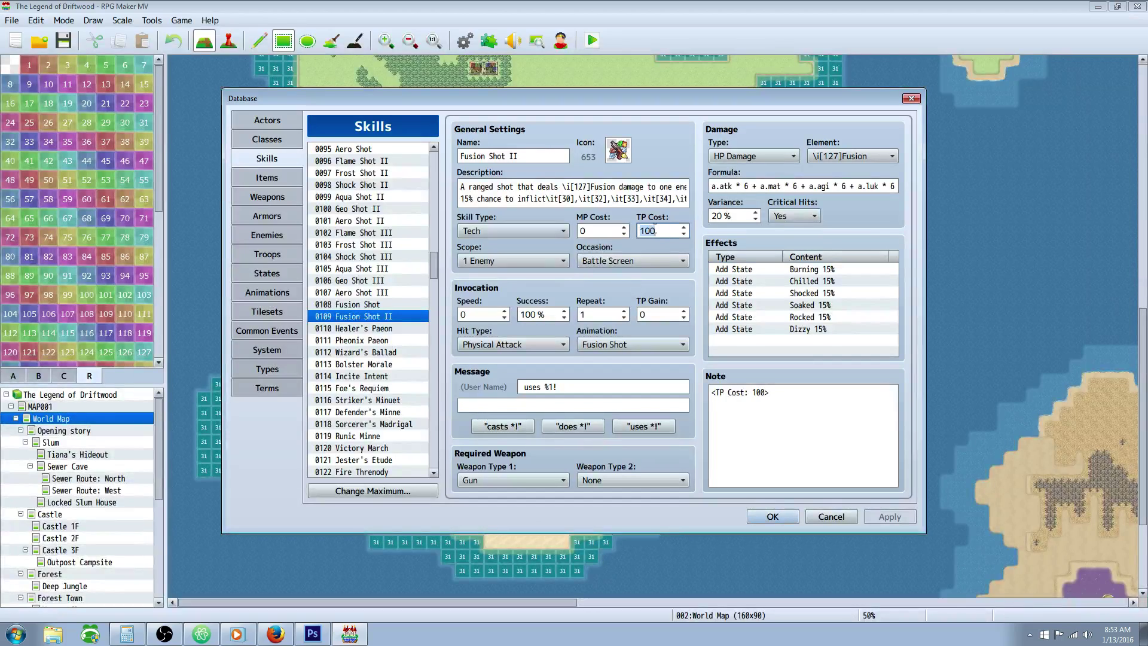
{"action": "left_click_drag", "start_coordinate": [778, 392], "coordinate": [722, 395]}
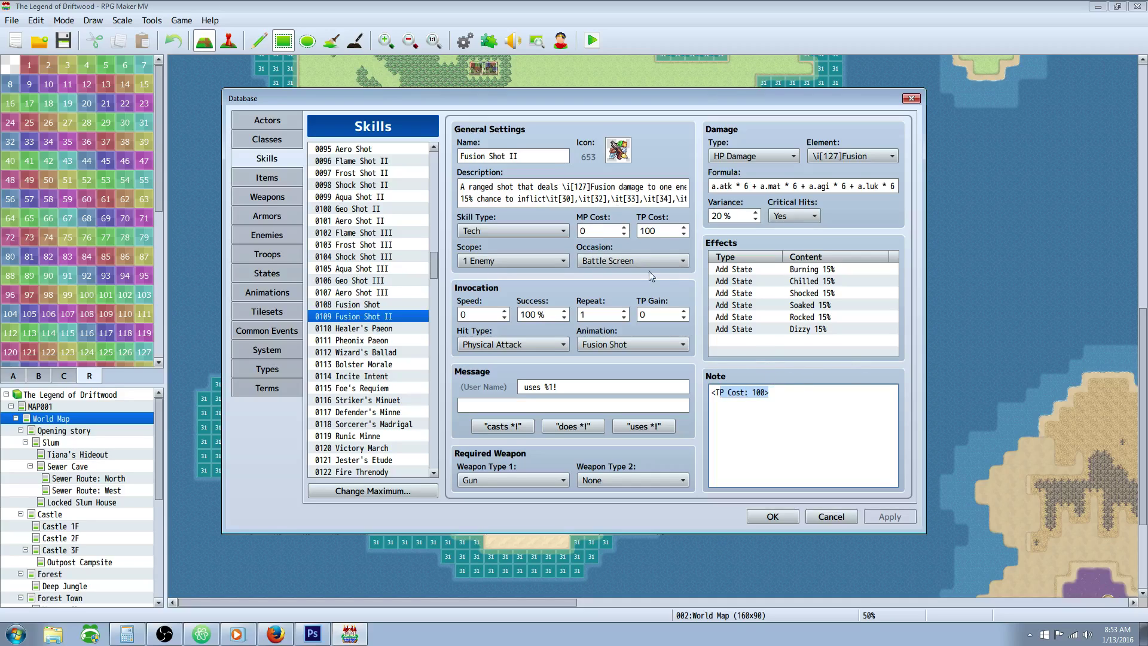
{"action": "left_click_drag", "start_coordinate": [711, 186], "coordinate": [748, 186]}
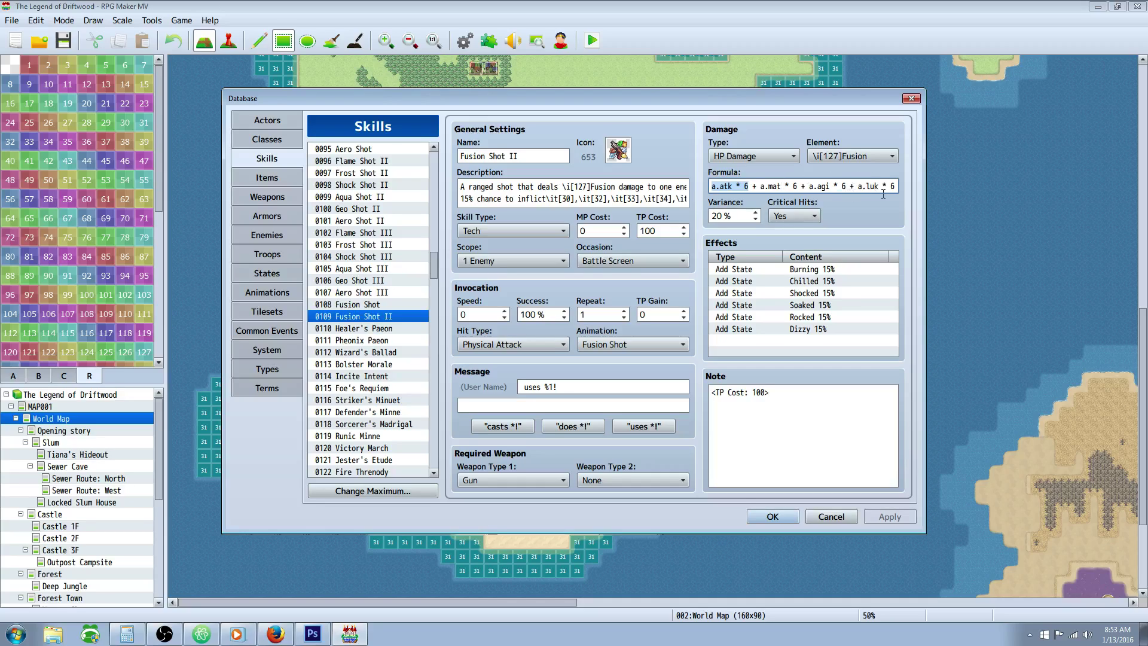
{"action": "double_click", "coordinate": [746, 186]}
{"action": "left_click", "coordinate": [807, 284]}
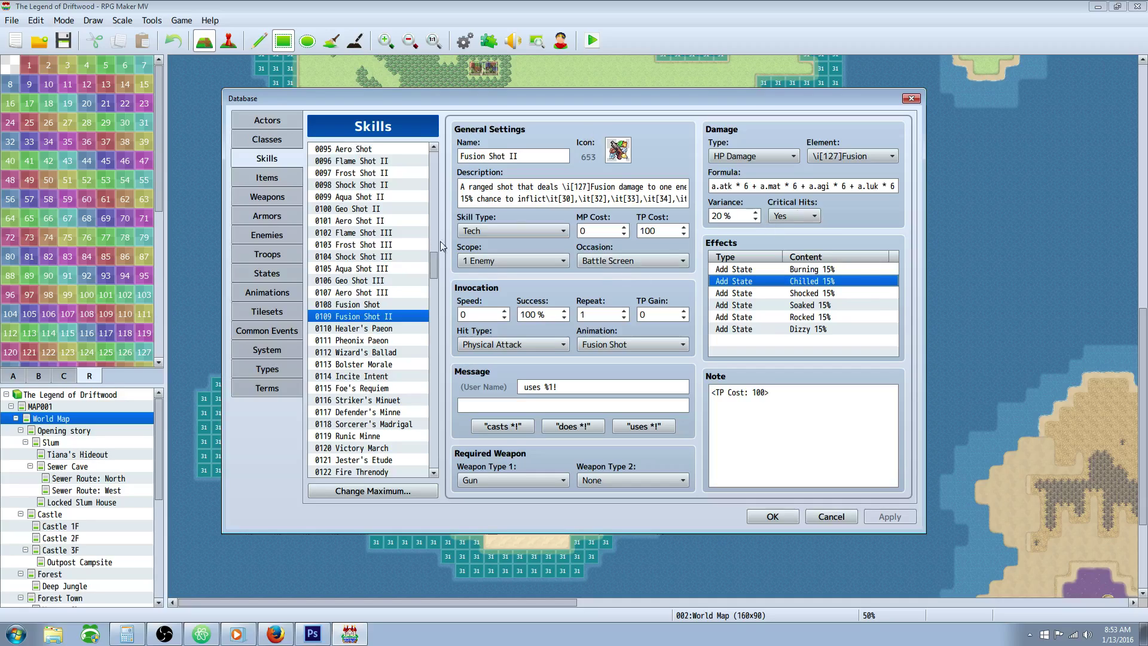
Examine the state icon codes in Fusion Shot II's description through to the end of the line
{"action": "left_click_drag", "start_coordinate": [547, 198], "coordinate": [710, 210]}
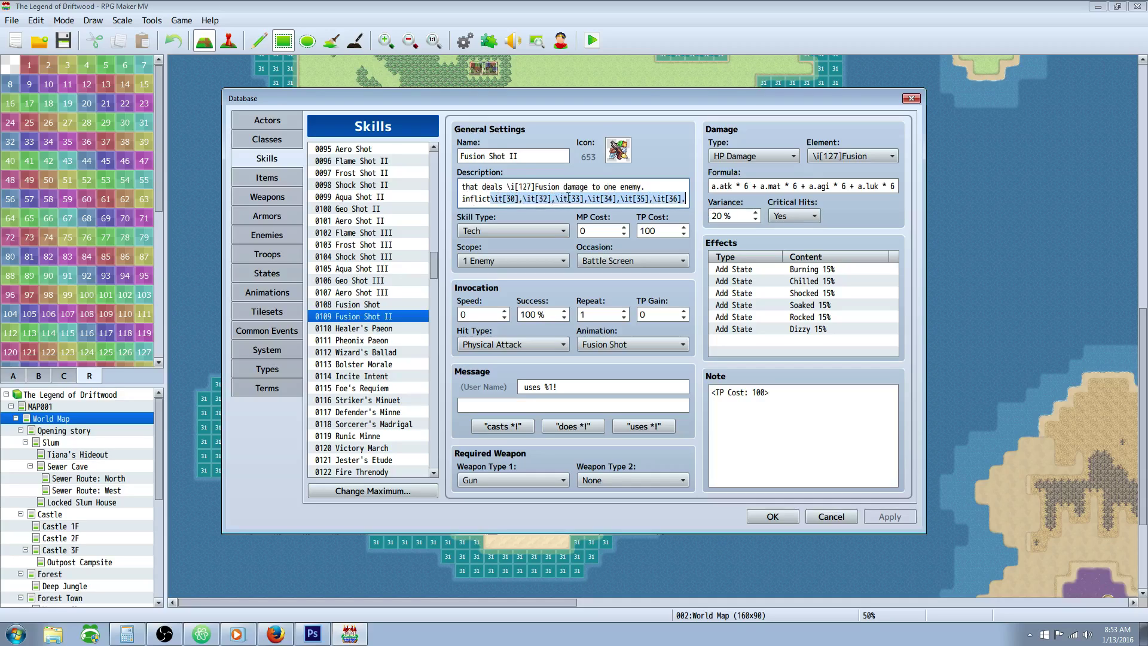
{"action": "left_click_drag", "start_coordinate": [679, 199], "coordinate": [409, 199]}
{"action": "left_click", "coordinate": [497, 187]}
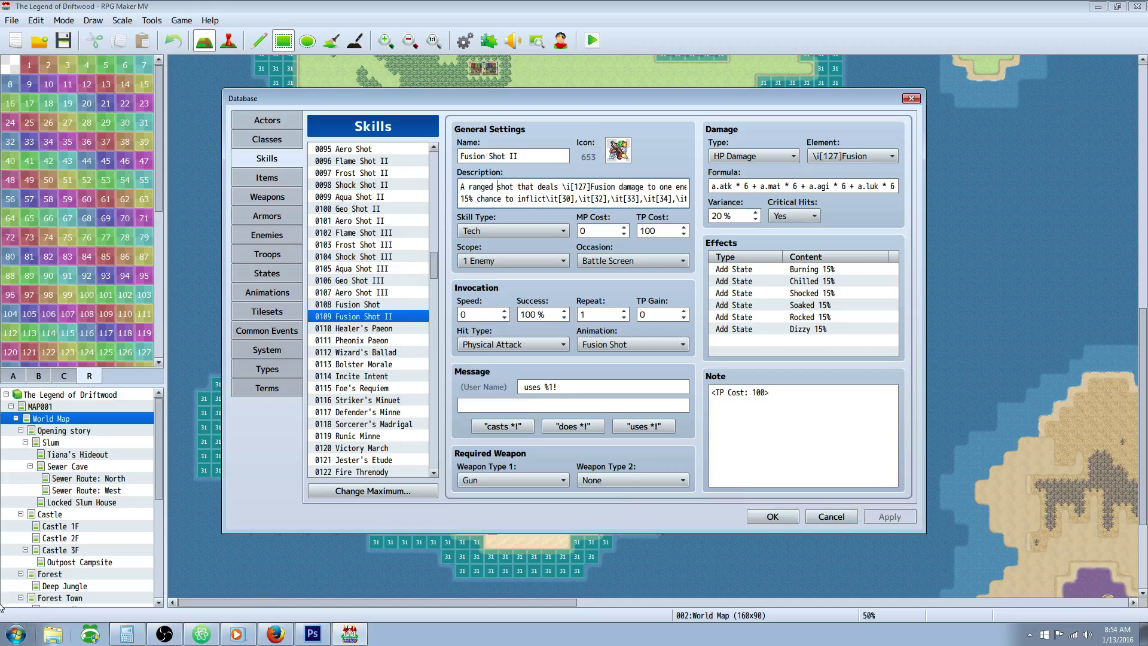
{"action": "left_click", "coordinate": [17, 637]}
{"action": "left_click", "coordinate": [18, 637]}
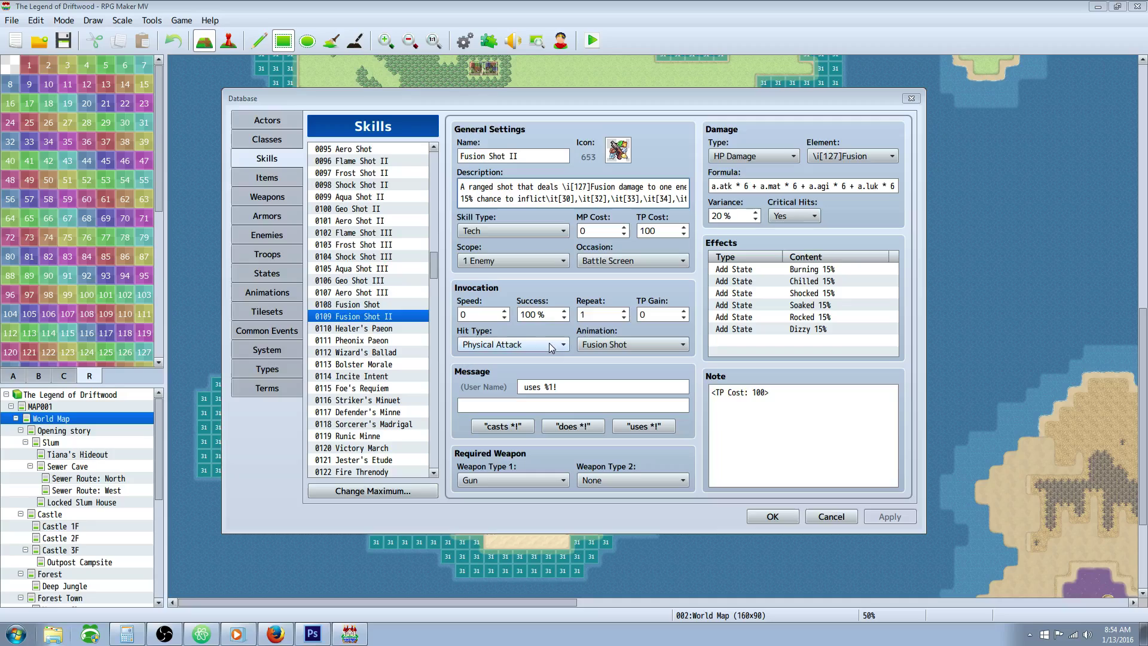
{"action": "left_click_drag", "start_coordinate": [582, 199], "coordinate": [721, 203]}
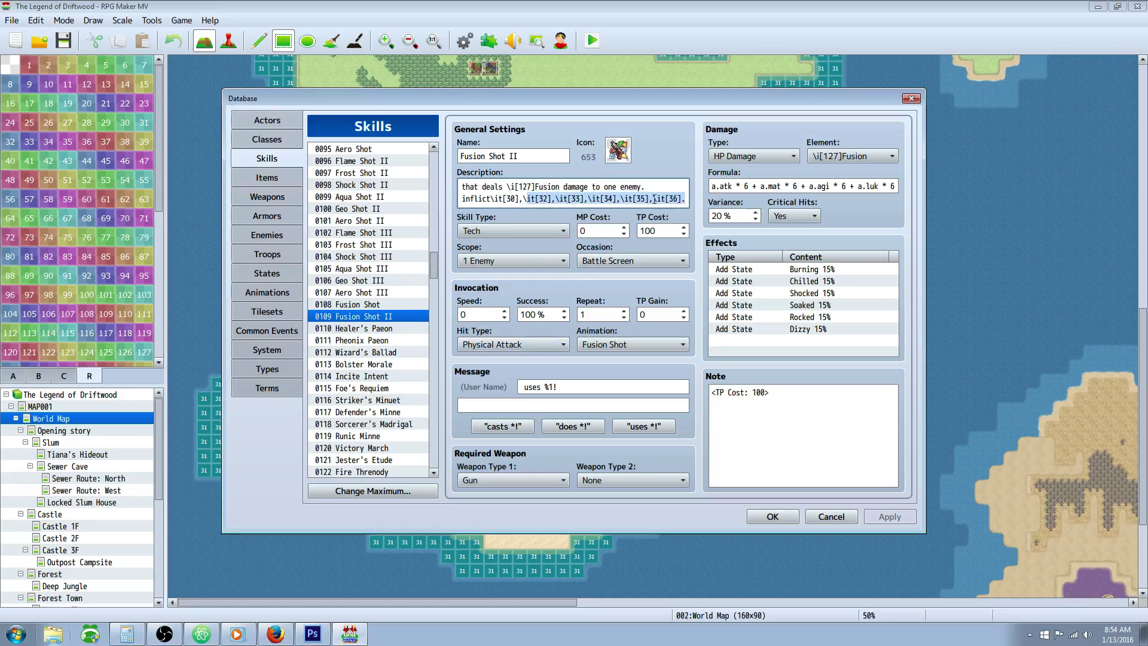
{"action": "left_click_drag", "start_coordinate": [519, 199], "coordinate": [539, 198]}
Review the bard songs Healer's Paeon, Pheonix Paeon, Wizard's Ballad, Bolster Morale and Incite Intent
{"action": "left_click", "coordinate": [384, 328]}
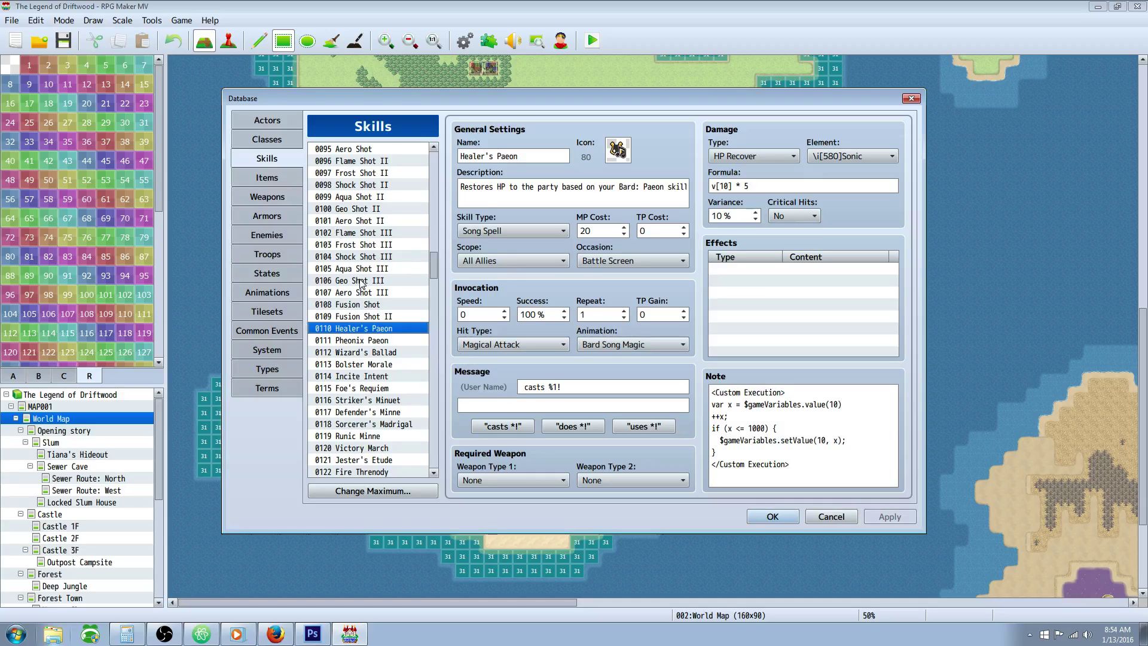
{"action": "left_click", "coordinate": [377, 340]}
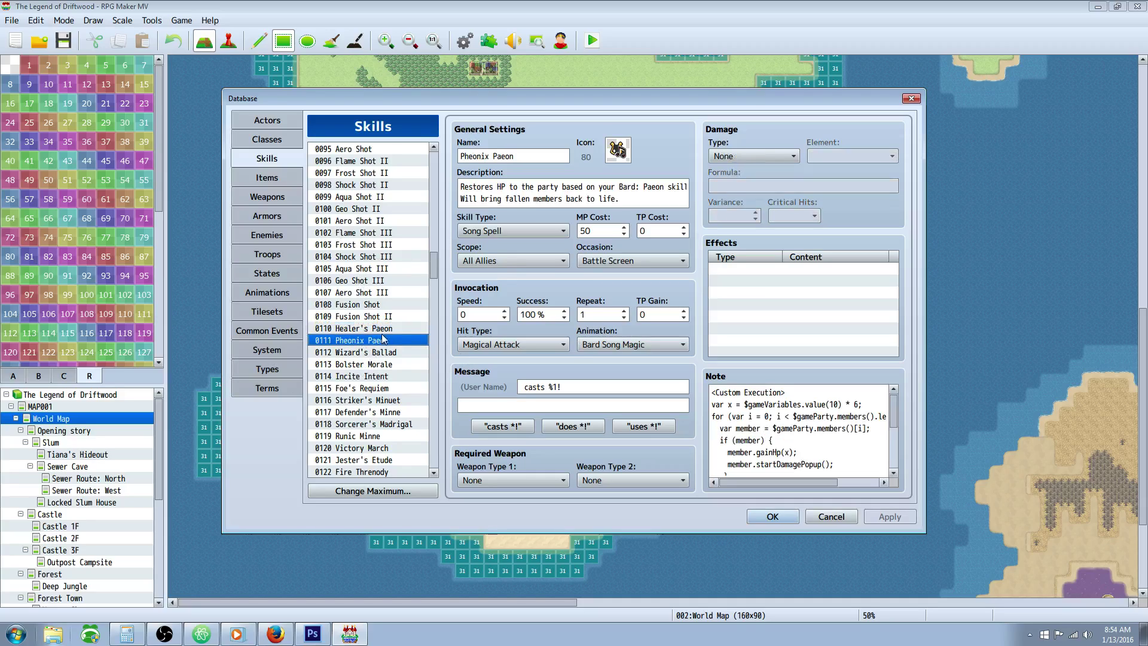
{"action": "scroll", "coordinate": [375, 326], "scroll_direction": "down", "scroll_amount": 3}
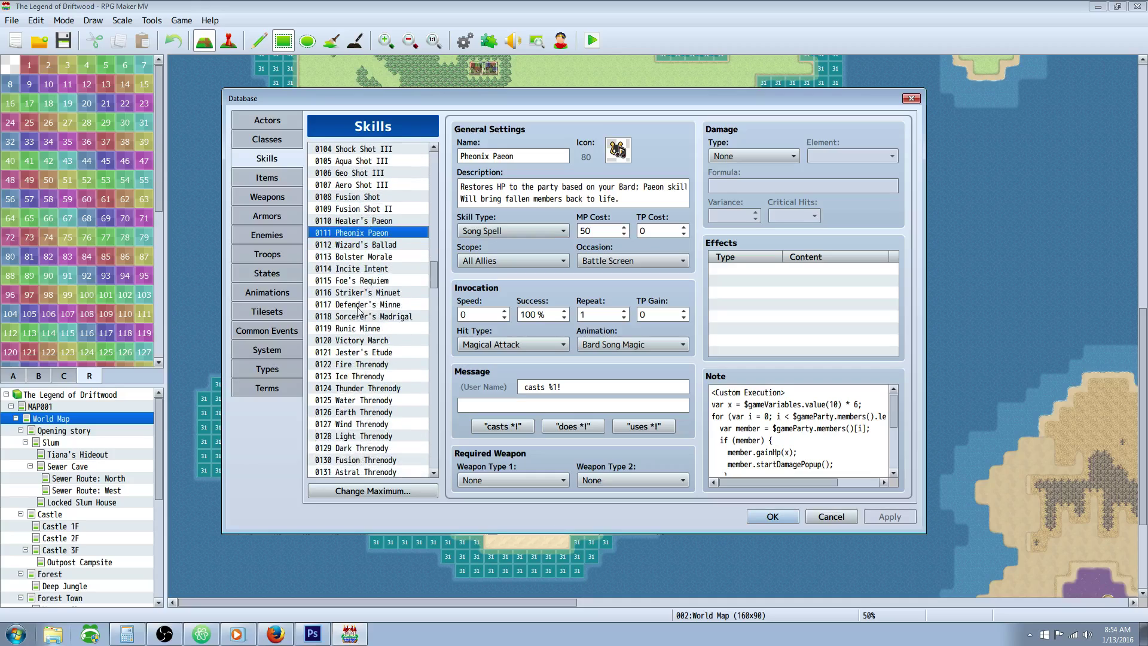
{"action": "left_click", "coordinate": [382, 247]}
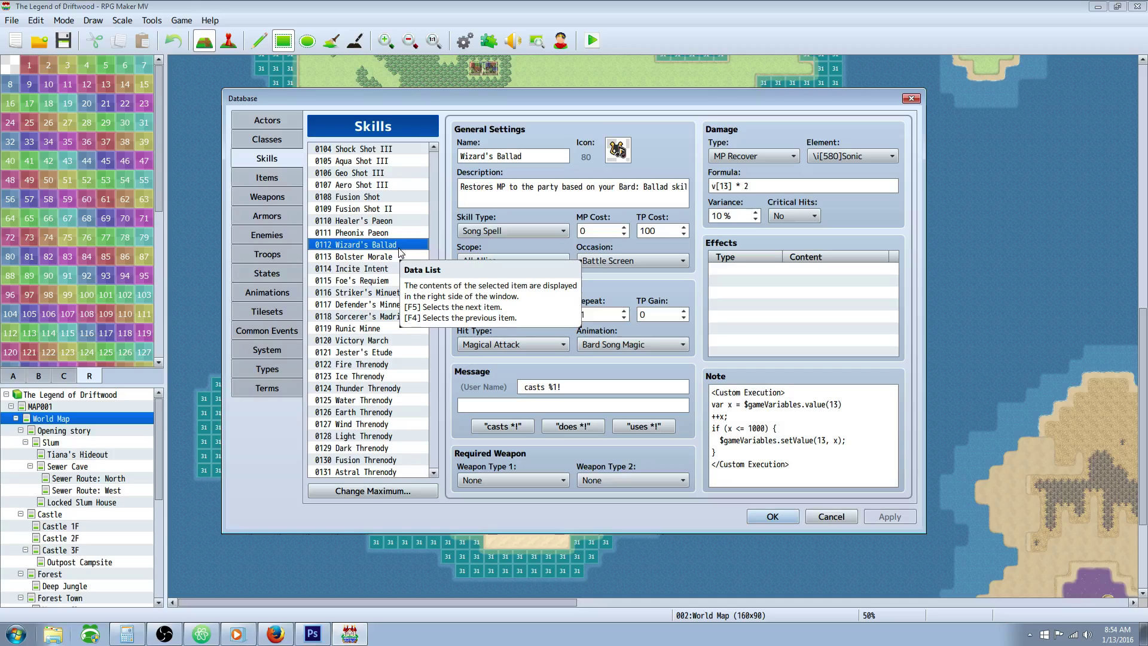
{"action": "left_click", "coordinate": [361, 256]}
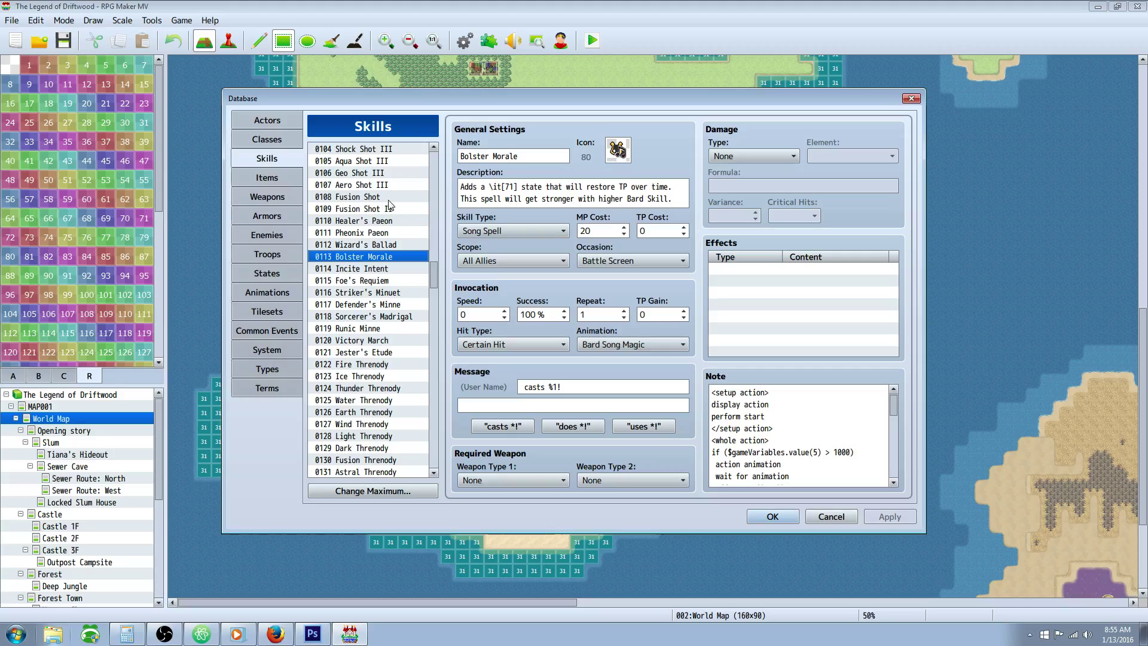
{"action": "left_click", "coordinate": [400, 269]}
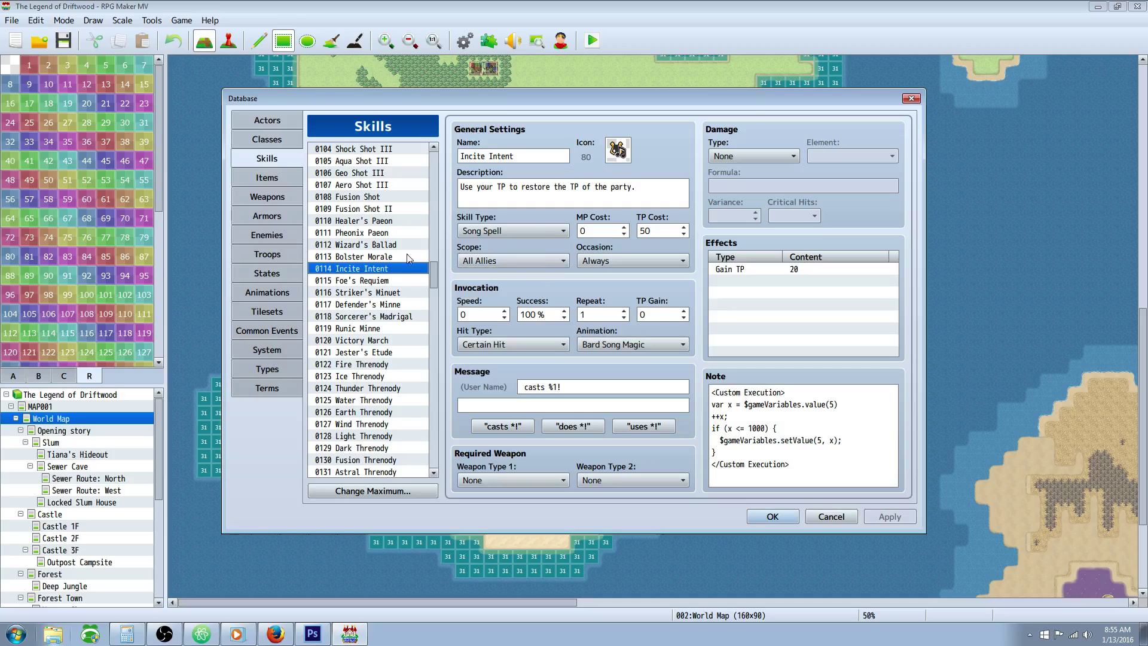
Return to Healer's Paeon and highlight the whole Custom Execution script in its note
{"action": "left_click", "coordinate": [401, 222]}
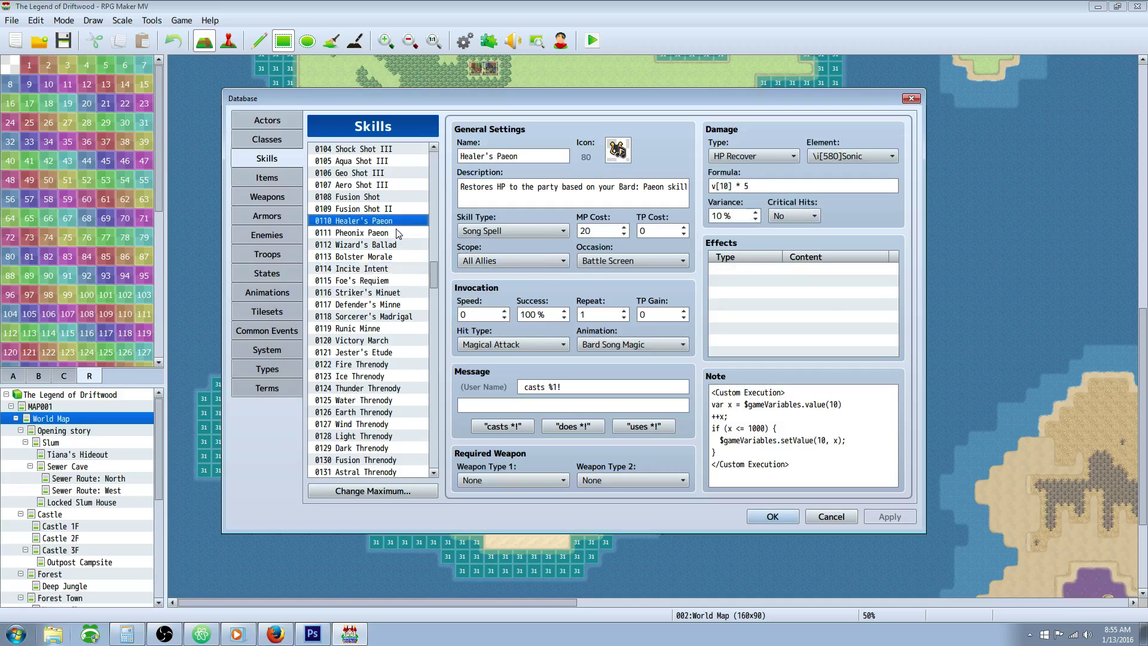
{"action": "left_click", "coordinate": [399, 213]}
{"action": "left_click", "coordinate": [399, 222]}
{"action": "scroll", "coordinate": [399, 224], "scroll_direction": "down", "scroll_amount": 1}
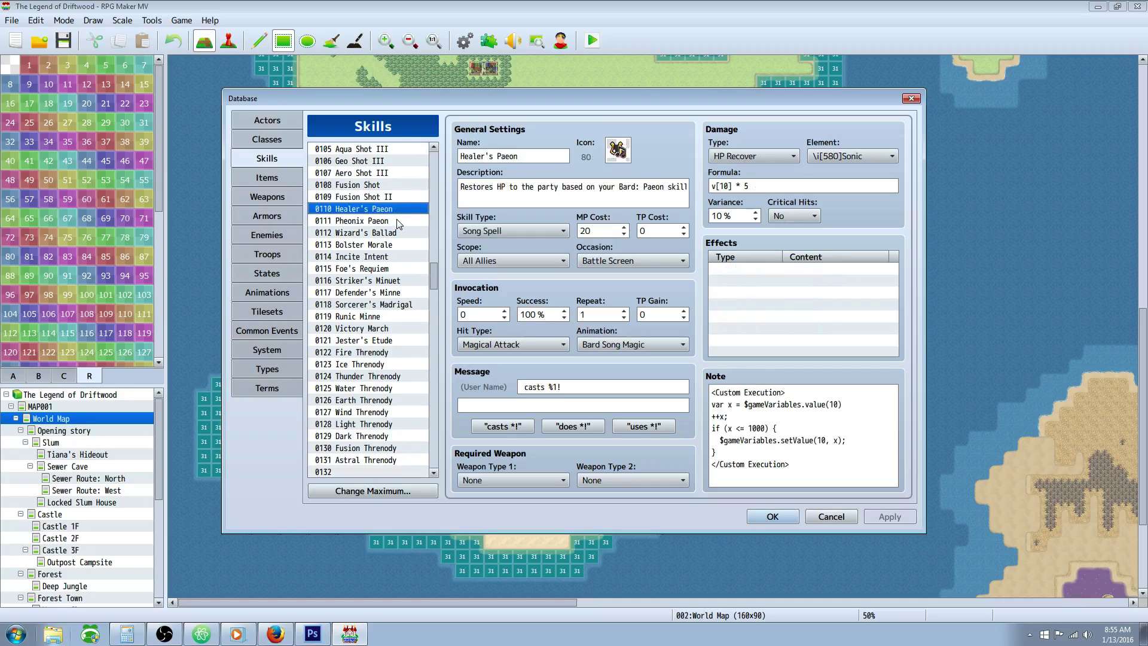
{"action": "scroll", "coordinate": [399, 223], "scroll_direction": "down", "scroll_amount": 2}
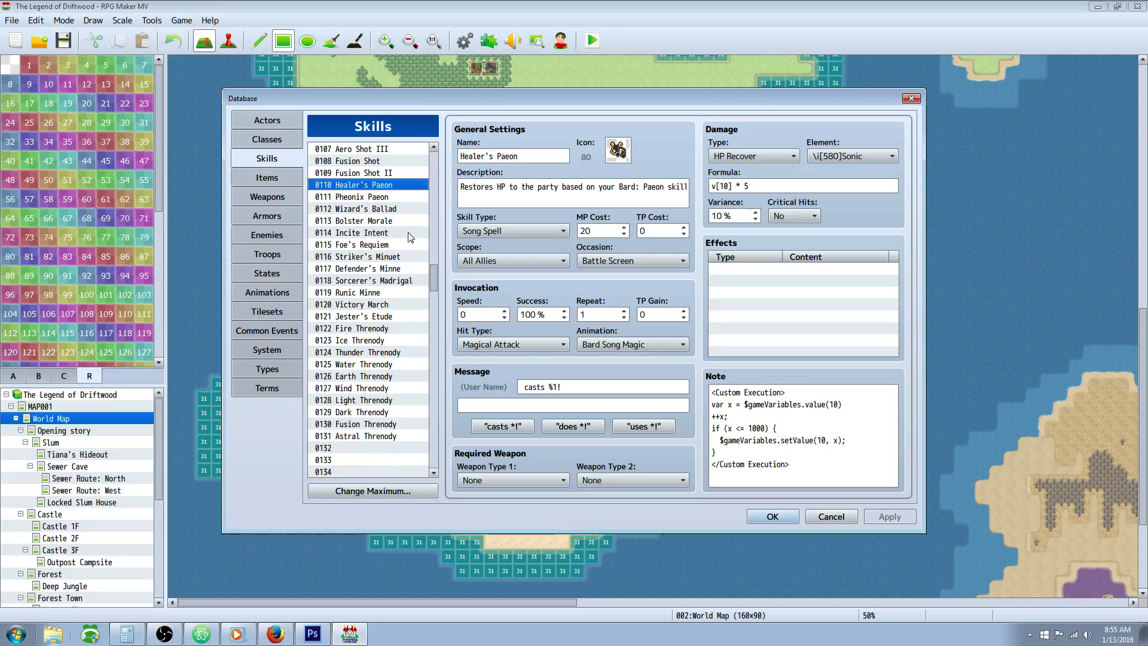
{"action": "left_click", "coordinate": [770, 427]}
{"action": "key", "text": "ctrl+a"}
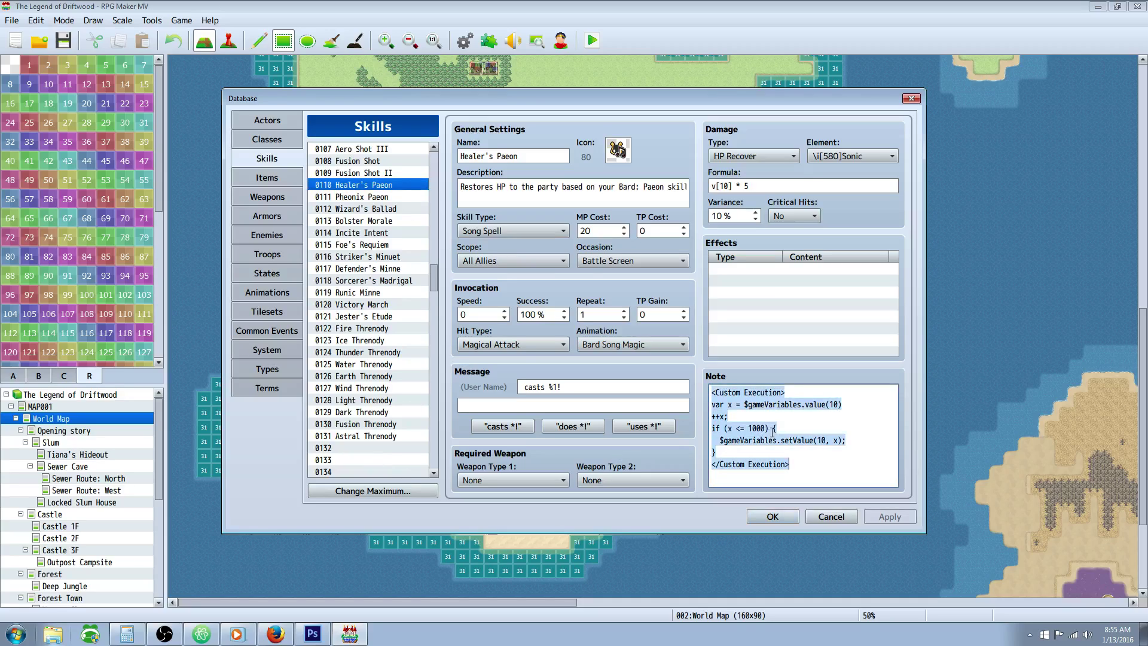
Revisit Pheonix Paeon and Wizard's Ballad, and examine the game variable 5 conditions in Bolster Morale's note
{"action": "left_click", "coordinate": [363, 197]}
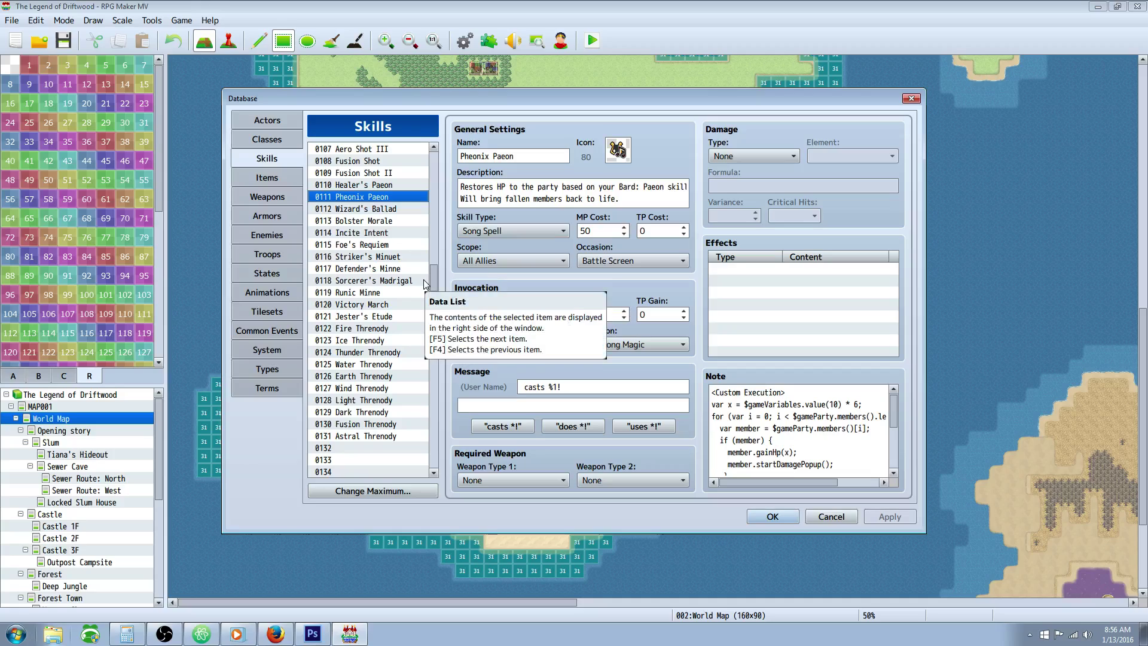
{"action": "left_click", "coordinate": [398, 210]}
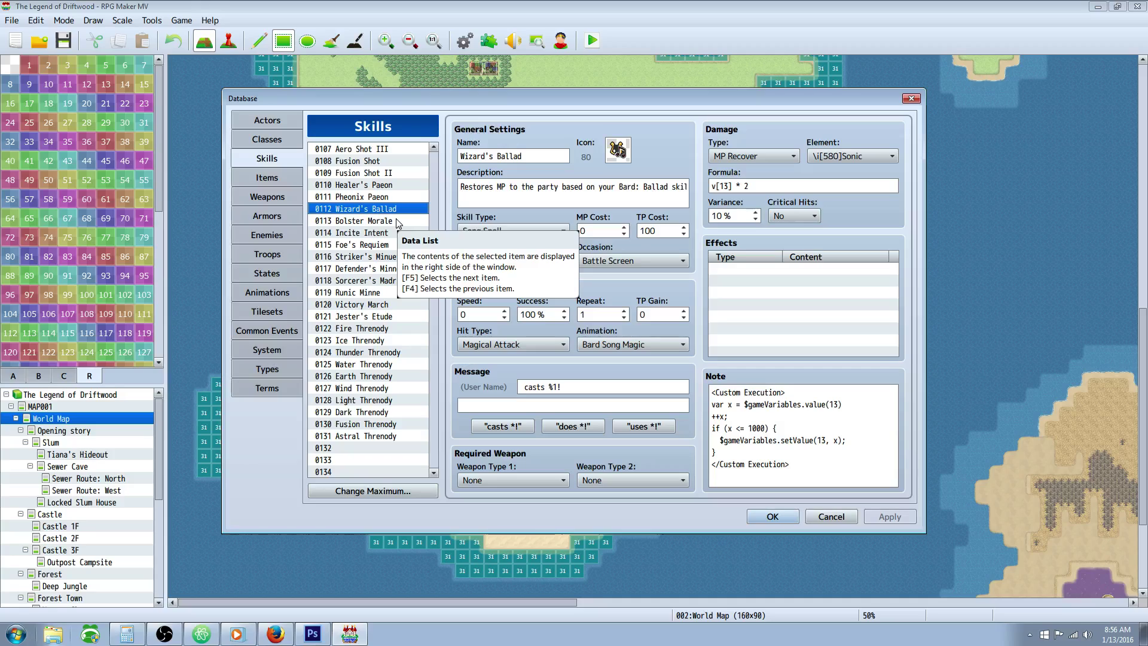
{"action": "left_click", "coordinate": [399, 223]}
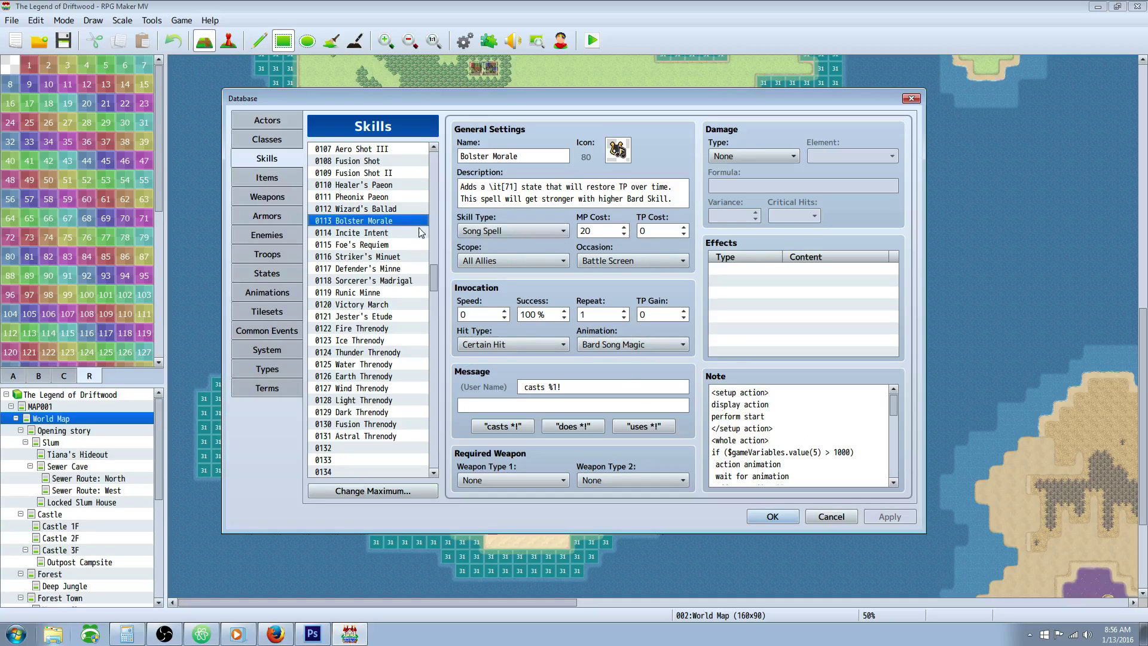
{"action": "scroll", "coordinate": [774, 402], "scroll_direction": "down", "scroll_amount": 3}
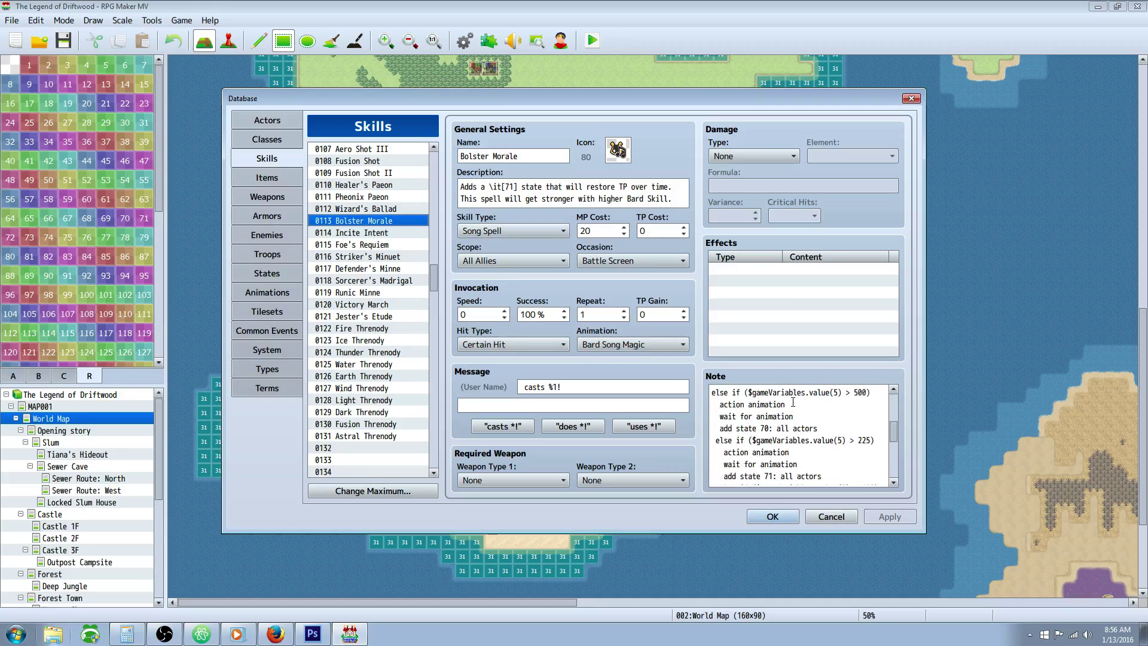
{"action": "scroll", "coordinate": [794, 425], "scroll_direction": "up", "scroll_amount": 2}
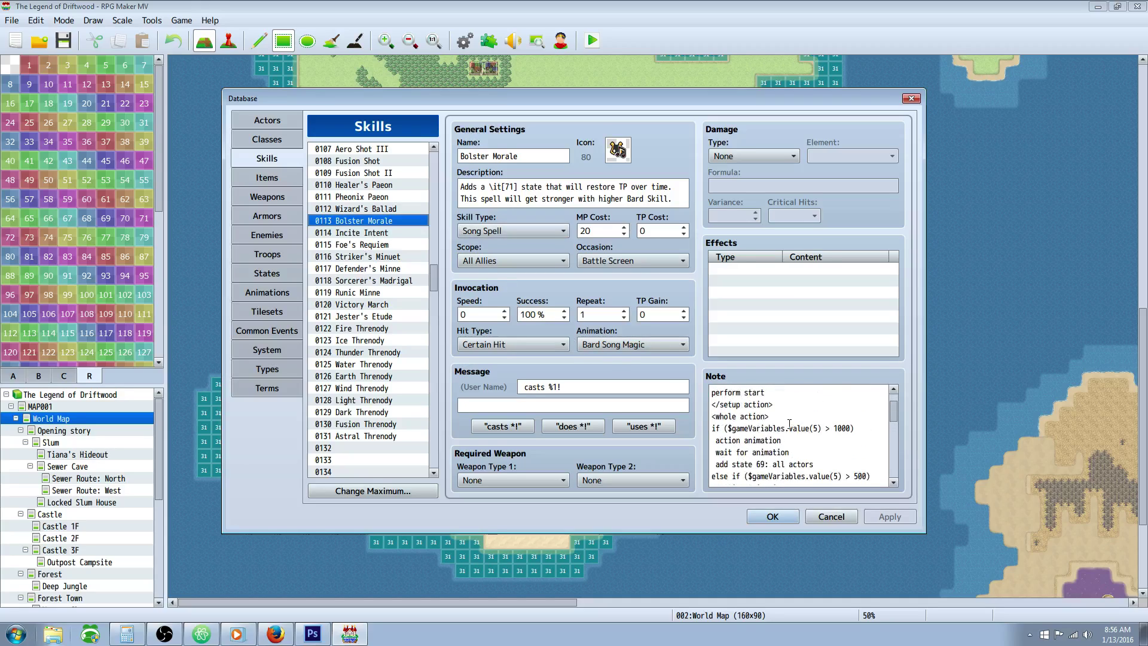
{"action": "left_click_drag", "start_coordinate": [842, 426], "coordinate": [813, 426]}
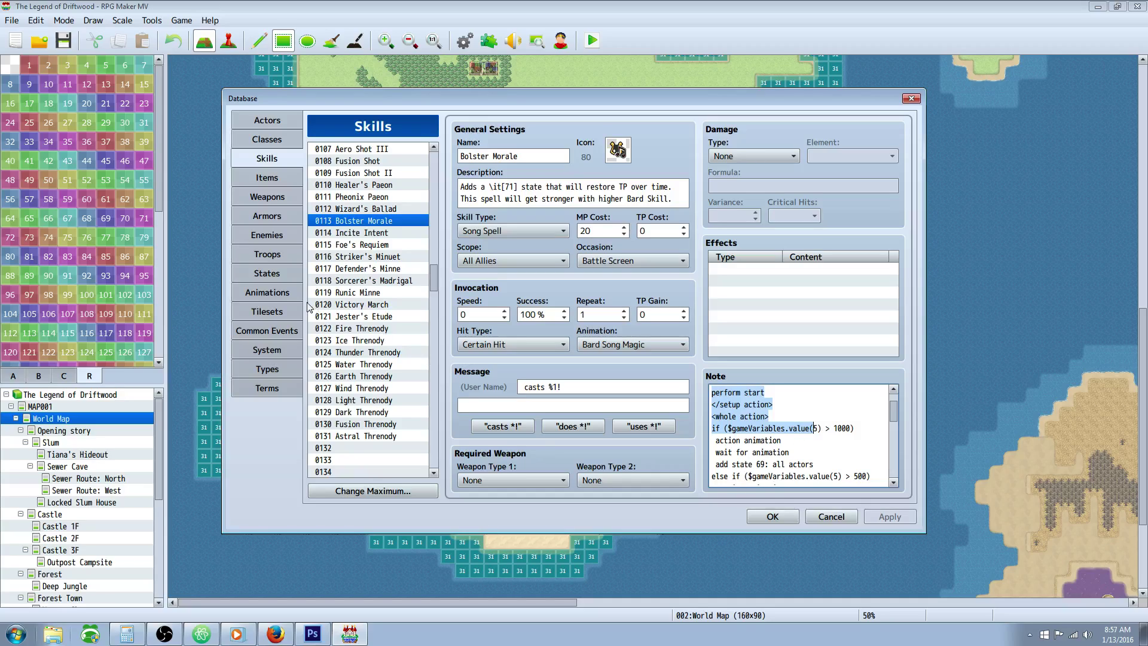
Compare the TP Regeneration traits of the Bolster Morale states 0069, 0070 and 0073
{"action": "left_click", "coordinate": [276, 273]}
{"action": "scroll", "coordinate": [406, 383], "scroll_direction": "down", "scroll_amount": 10}
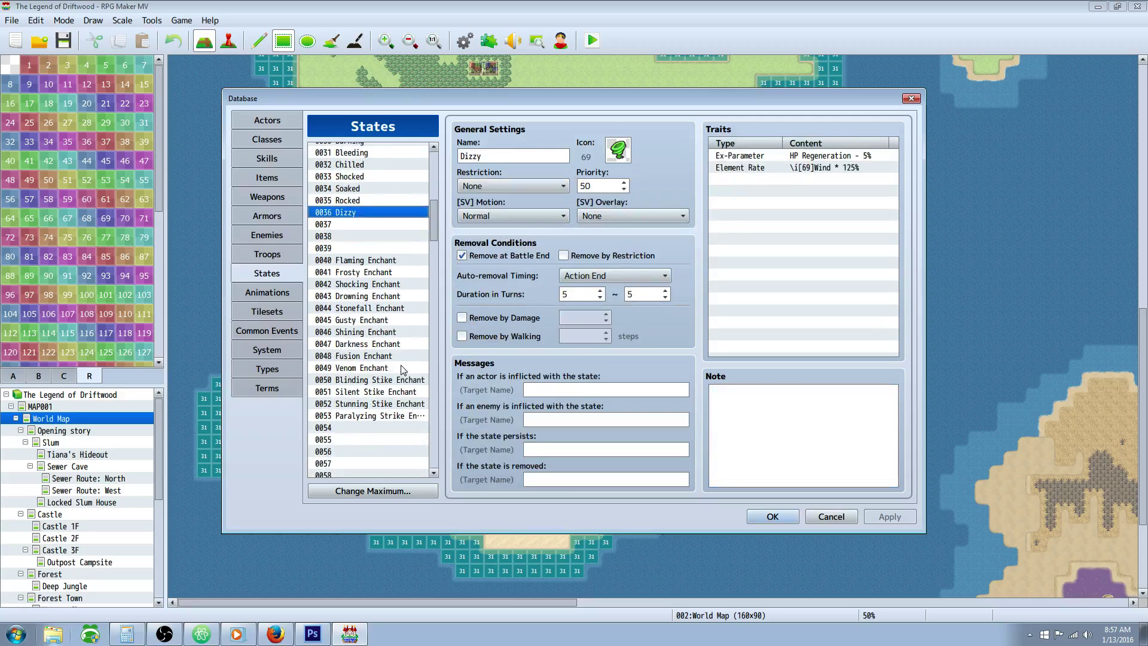
{"action": "left_click", "coordinate": [389, 346]}
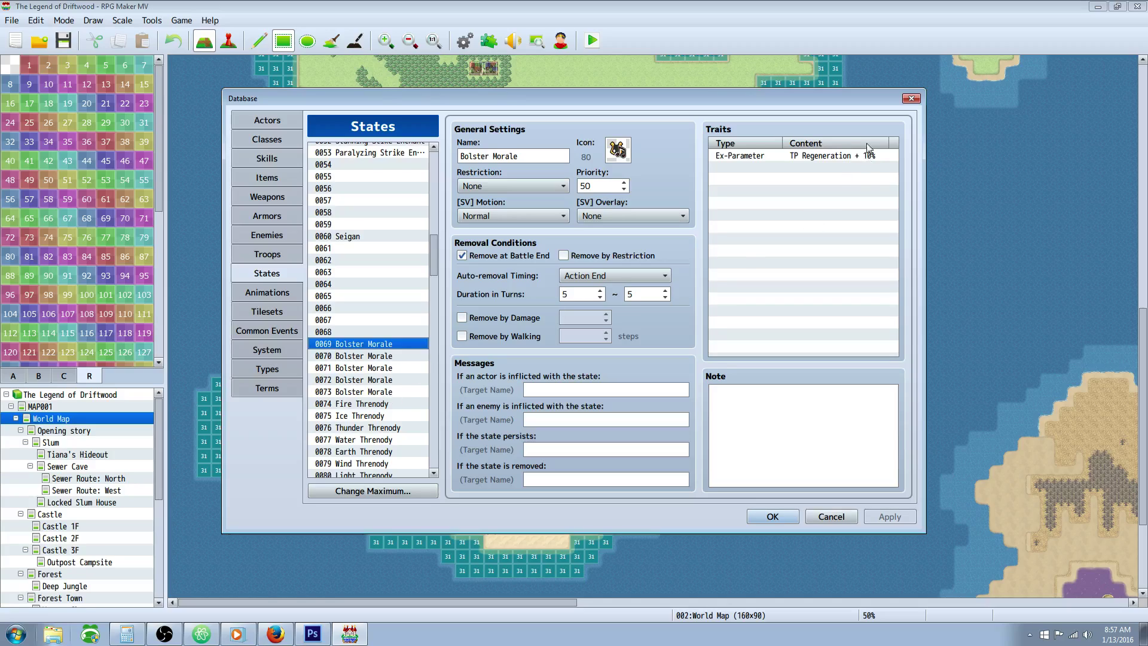
{"action": "left_click", "coordinate": [402, 358]}
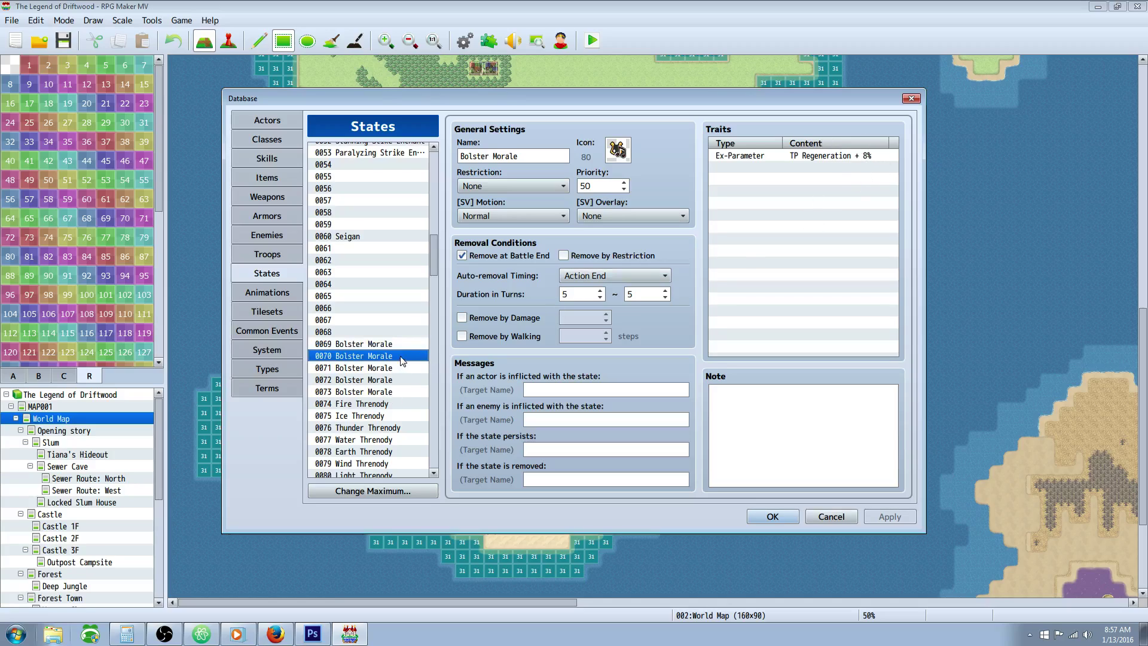
{"action": "left_click", "coordinate": [404, 392]}
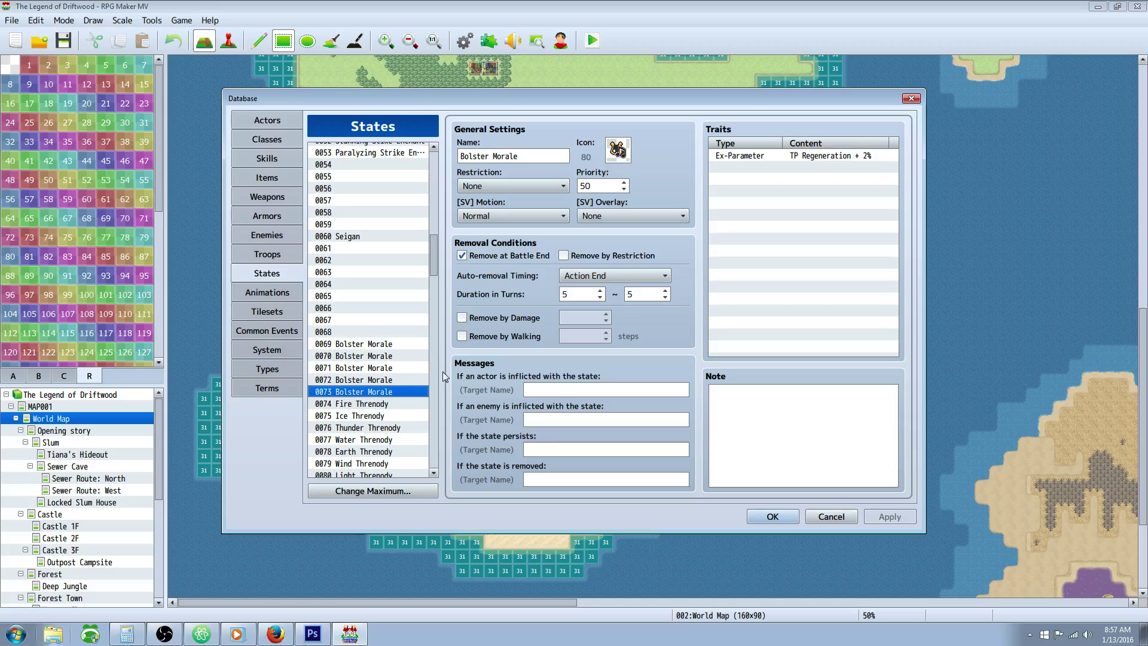
Step through the Bolster Morale states from 0073 up to 0069 and compare their TP Regeneration traits
{"action": "left_click", "coordinate": [809, 158]}
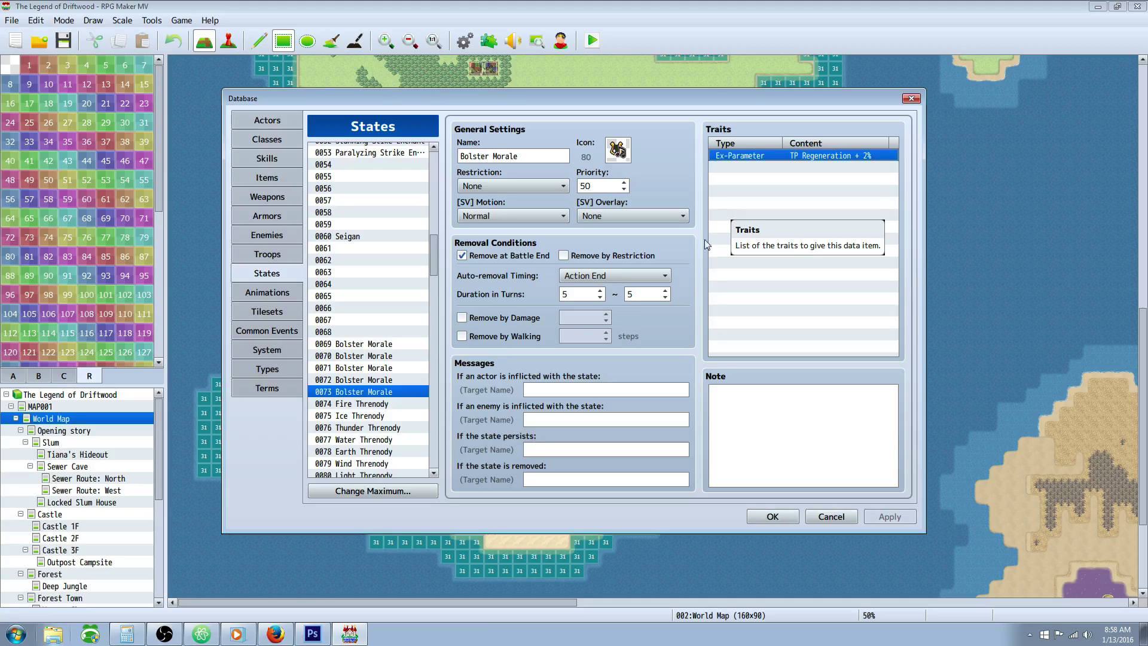
{"action": "left_click", "coordinate": [397, 380]}
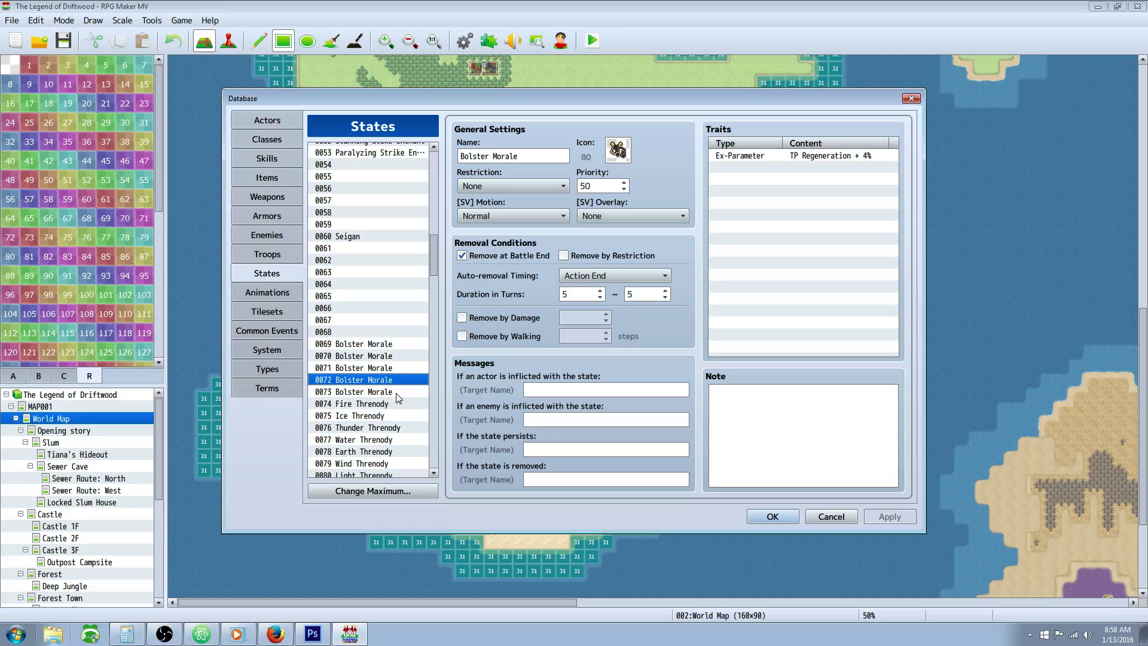
{"action": "left_click", "coordinate": [399, 392]}
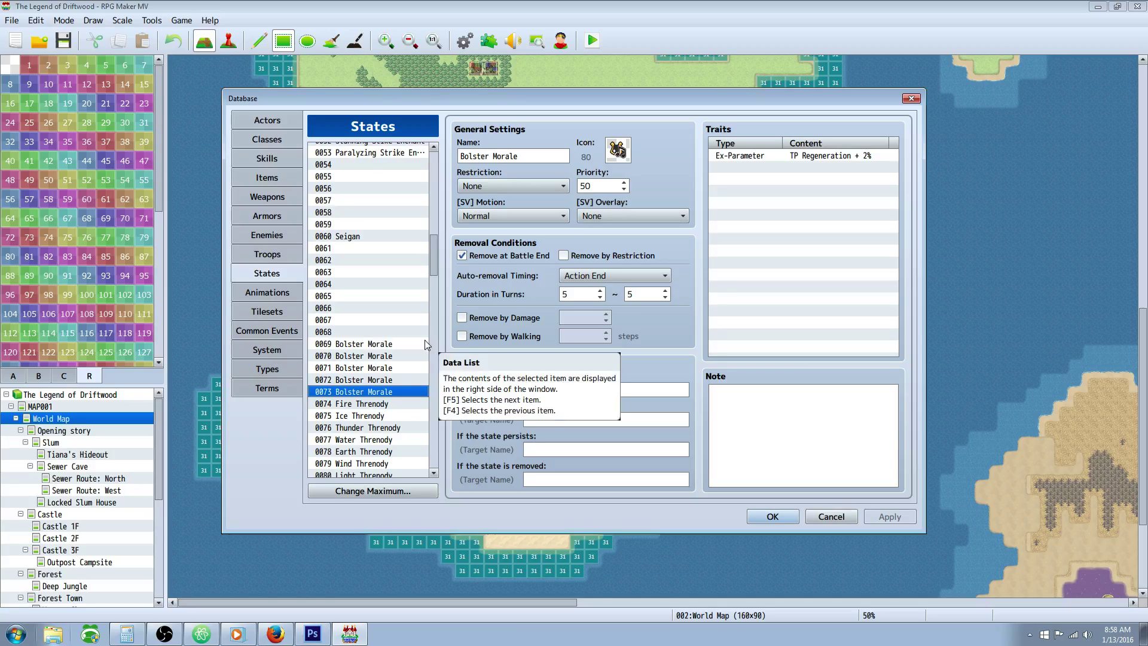
{"action": "left_click", "coordinate": [388, 382]}
{"action": "left_click", "coordinate": [396, 368]}
{"action": "left_click", "coordinate": [404, 357]}
{"action": "left_click", "coordinate": [406, 345]}
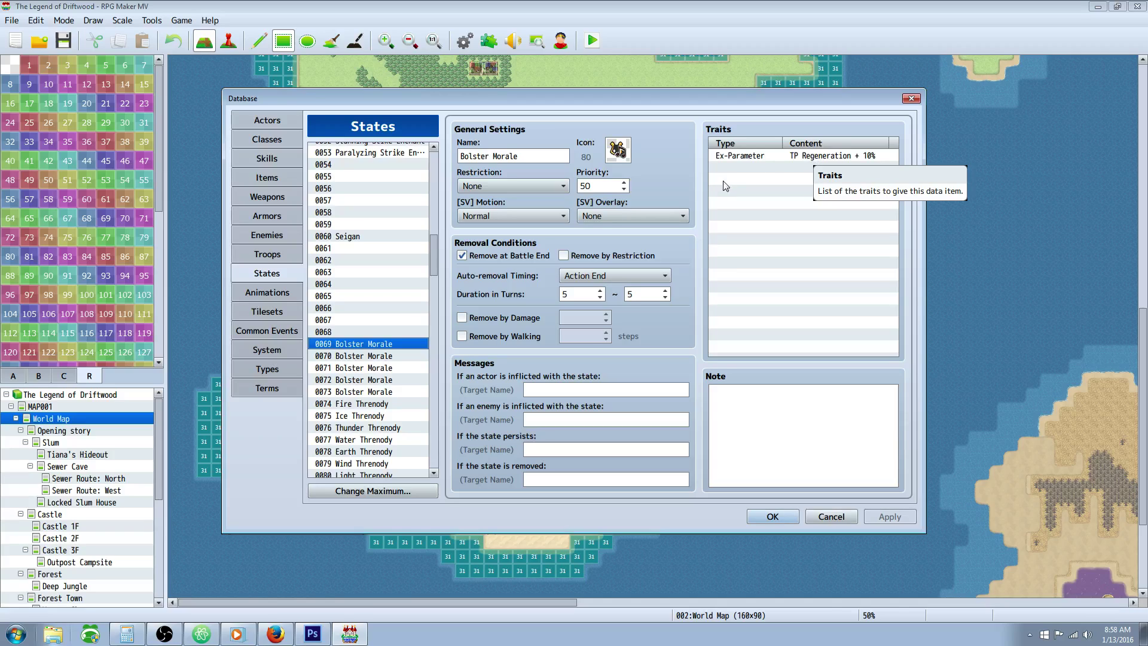
{"action": "left_click", "coordinate": [396, 392]}
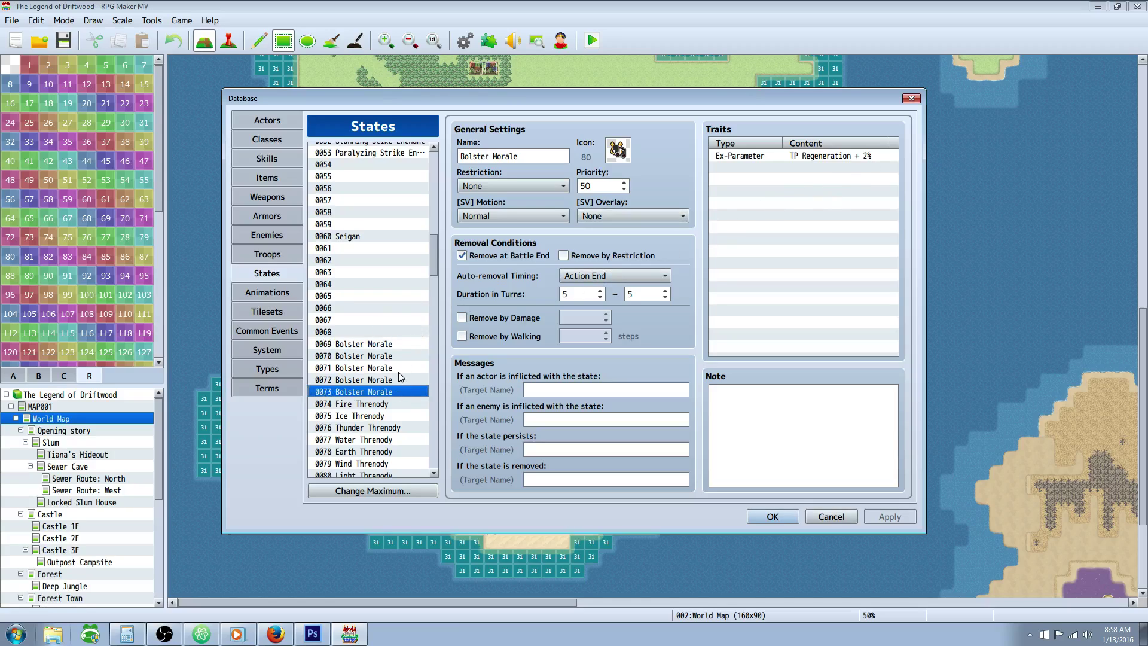
{"action": "left_click_drag", "start_coordinate": [387, 383], "coordinate": [405, 334]}
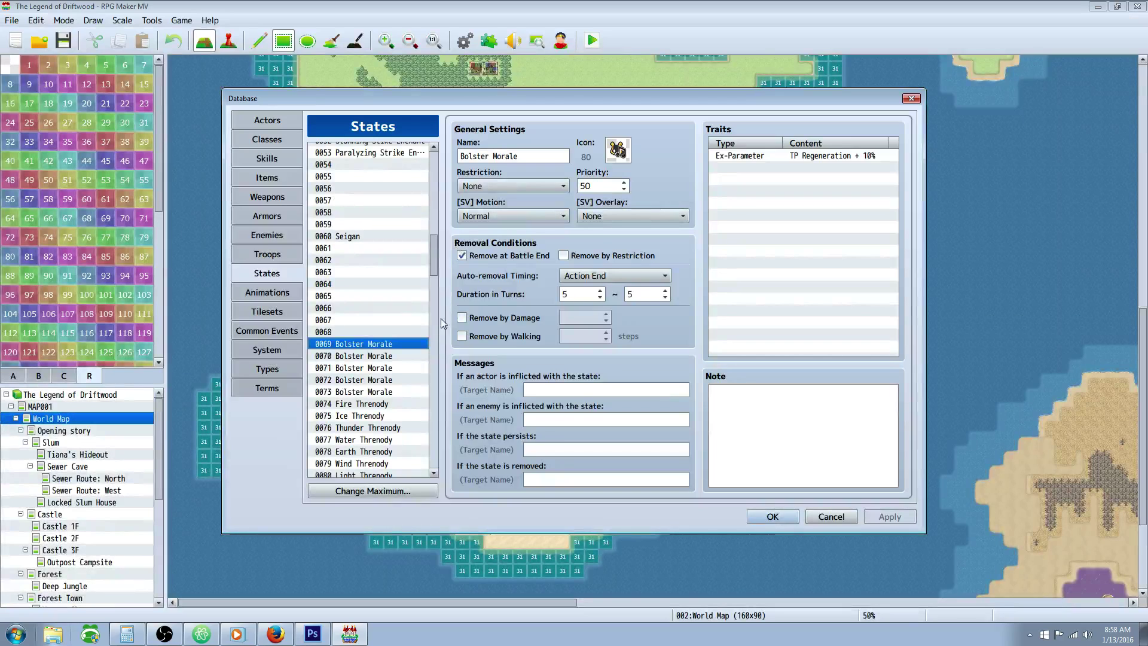
Return to the skills and review the bard songs Incite Intent and Foe's Requiem
{"action": "left_click", "coordinate": [270, 159]}
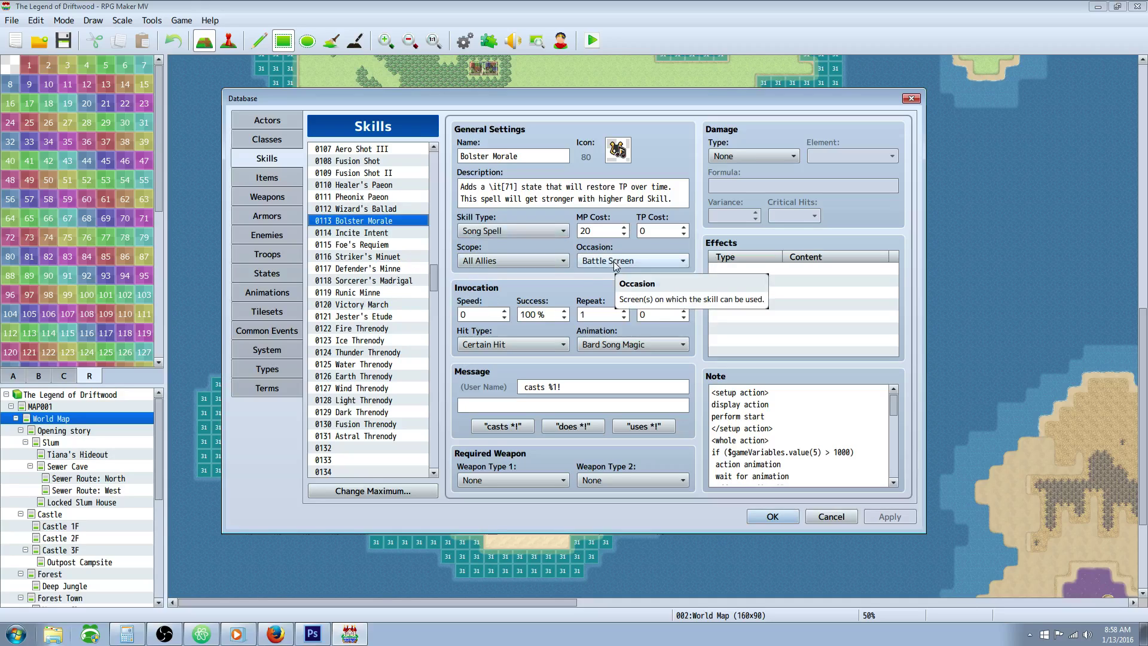
{"action": "left_click", "coordinate": [386, 233]}
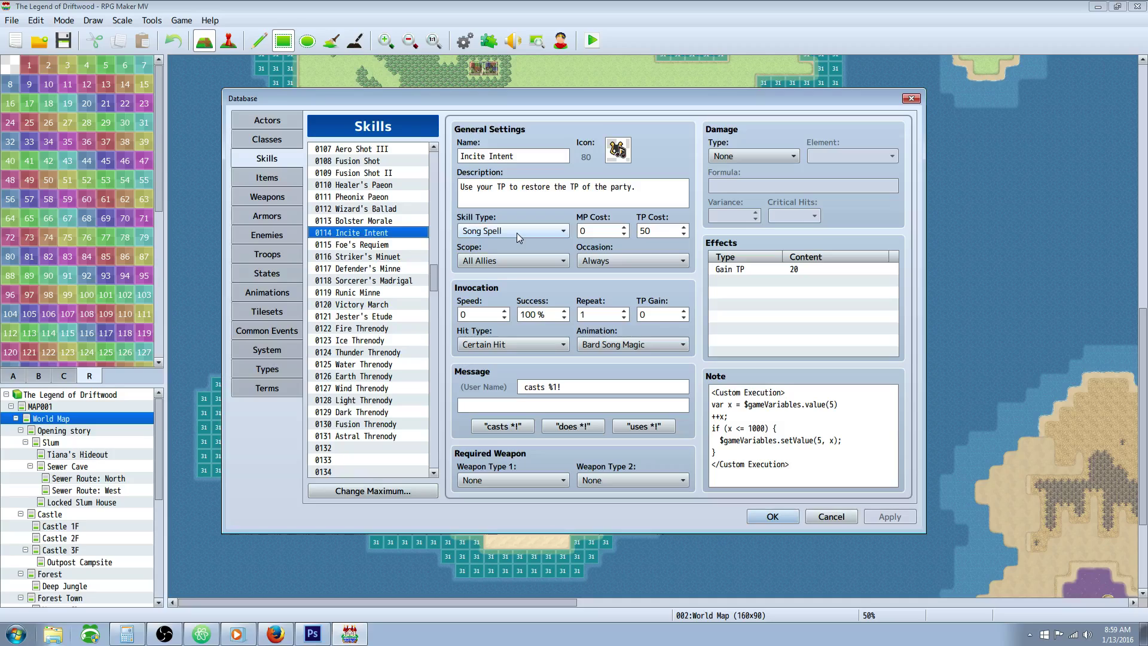
{"action": "left_click", "coordinate": [375, 245]}
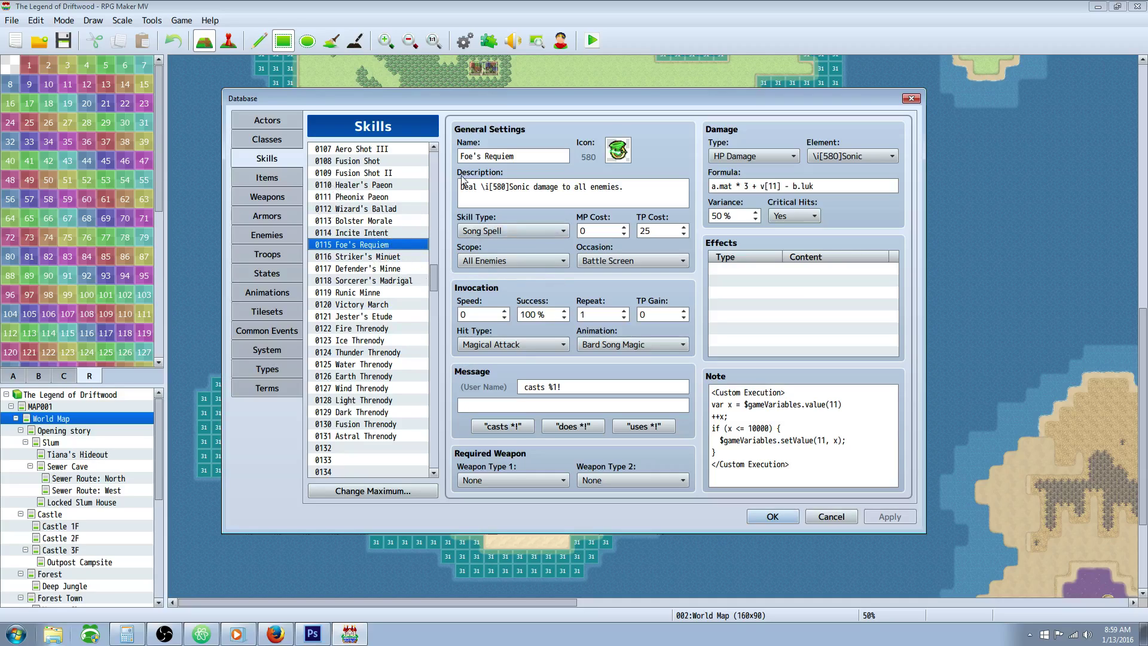
Review the party stat-boosting bard songs from Striker's Minuet through Jester's Etude
{"action": "left_click", "coordinate": [373, 257]}
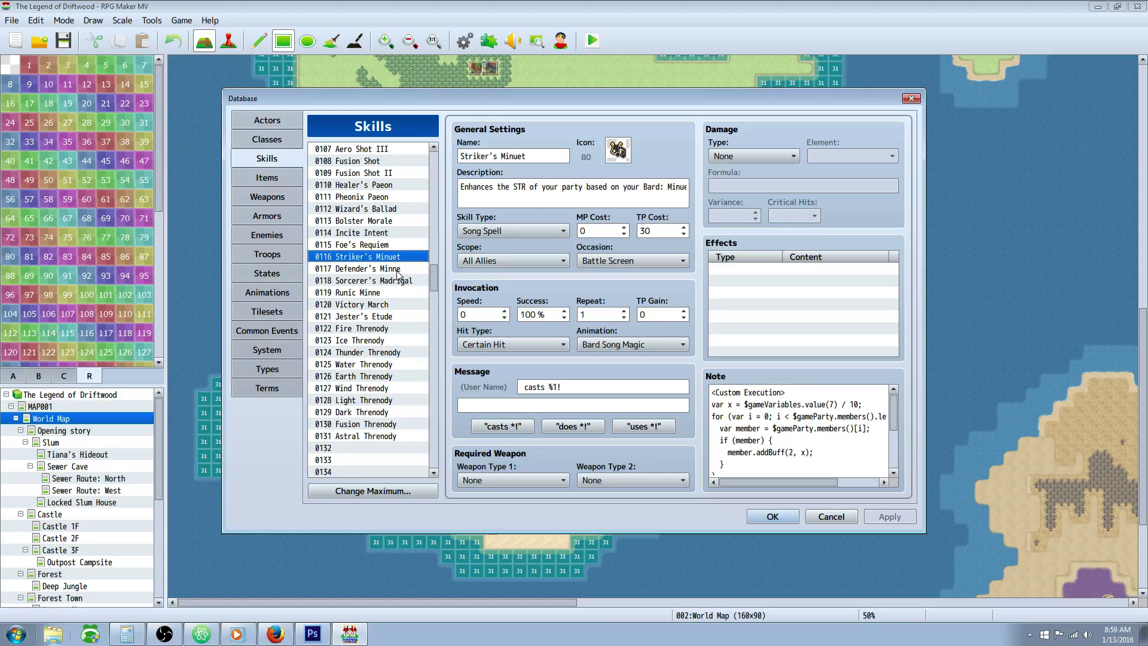
{"action": "key", "text": "Down"}
{"action": "key", "text": "Down"}
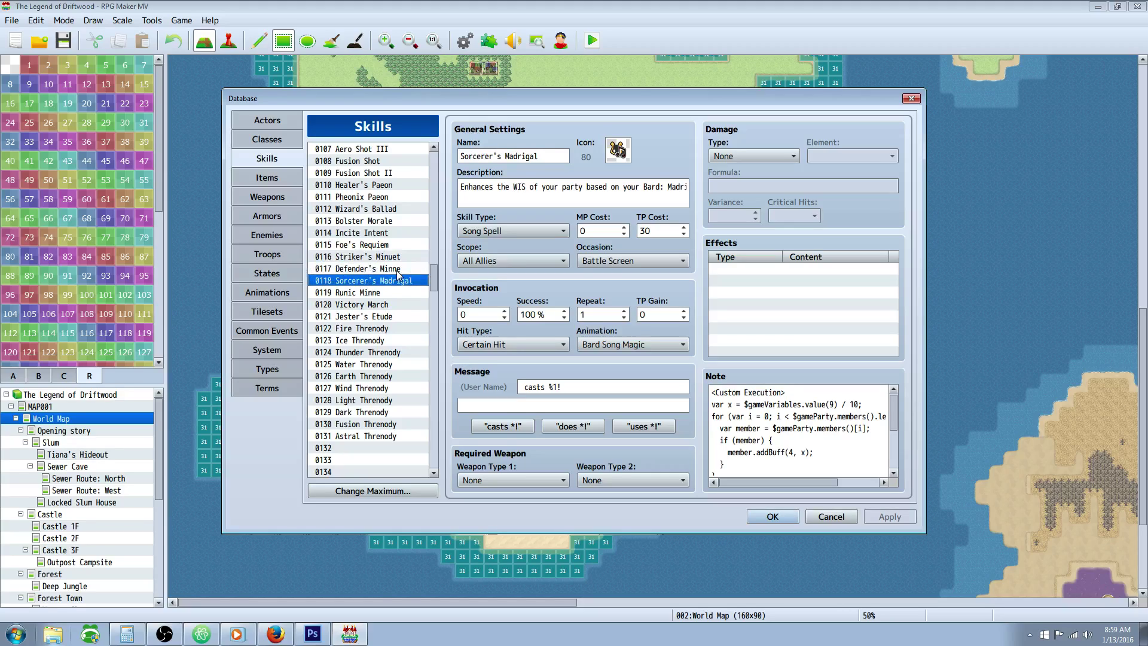
{"action": "key", "text": "Down"}
{"action": "key", "text": "Down"}
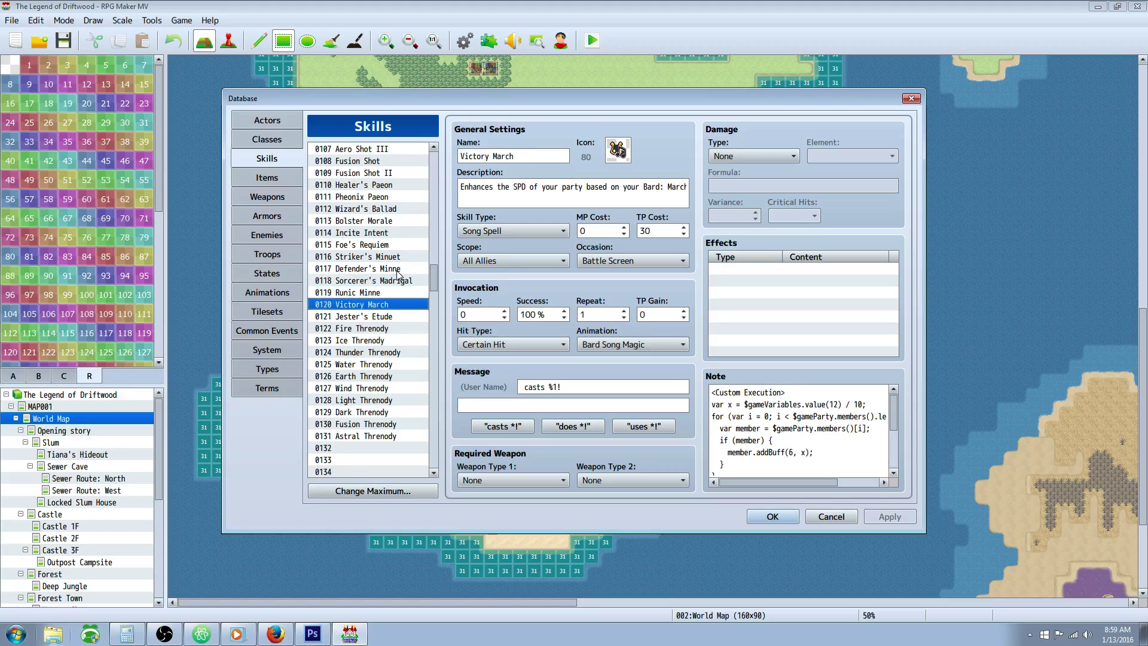
{"action": "key", "text": "Down"}
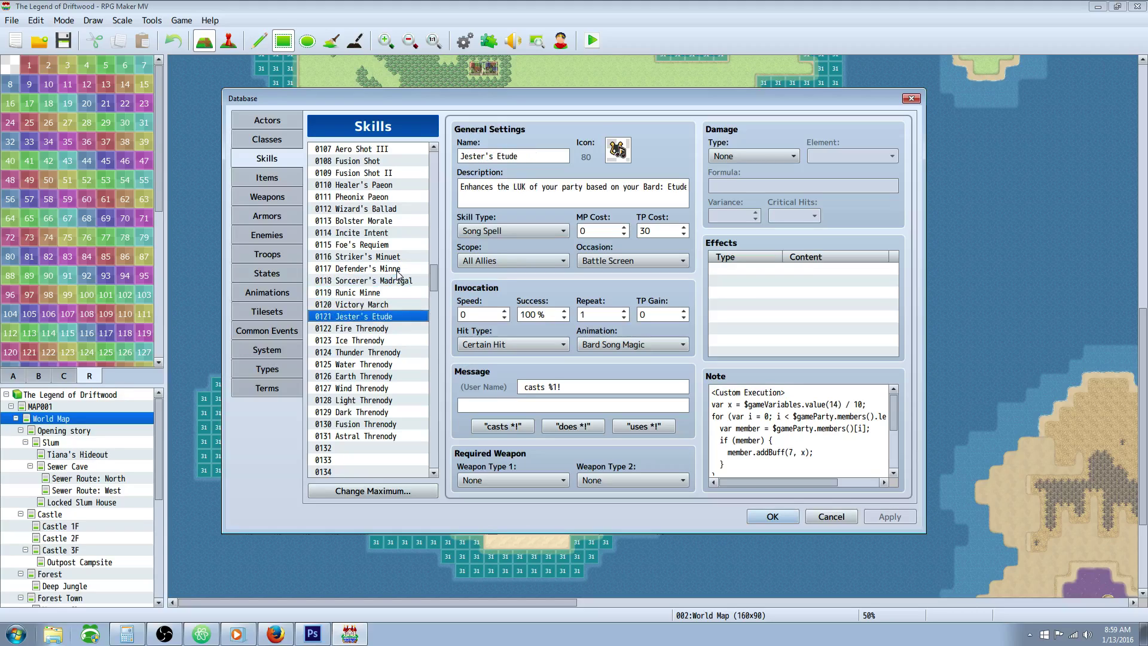
Examine the element-boosting songs Fire Threnody, Ice Threnody and Thunder Threnody
{"action": "key", "text": "Down"}
{"action": "key", "text": "Down"}
{"action": "key", "text": "Up"}
{"action": "key", "text": "Down"}
{"action": "key", "text": "Up"}
{"action": "key", "text": "Up"}
{"action": "key", "text": "Down"}
{"action": "key", "text": "Down"}
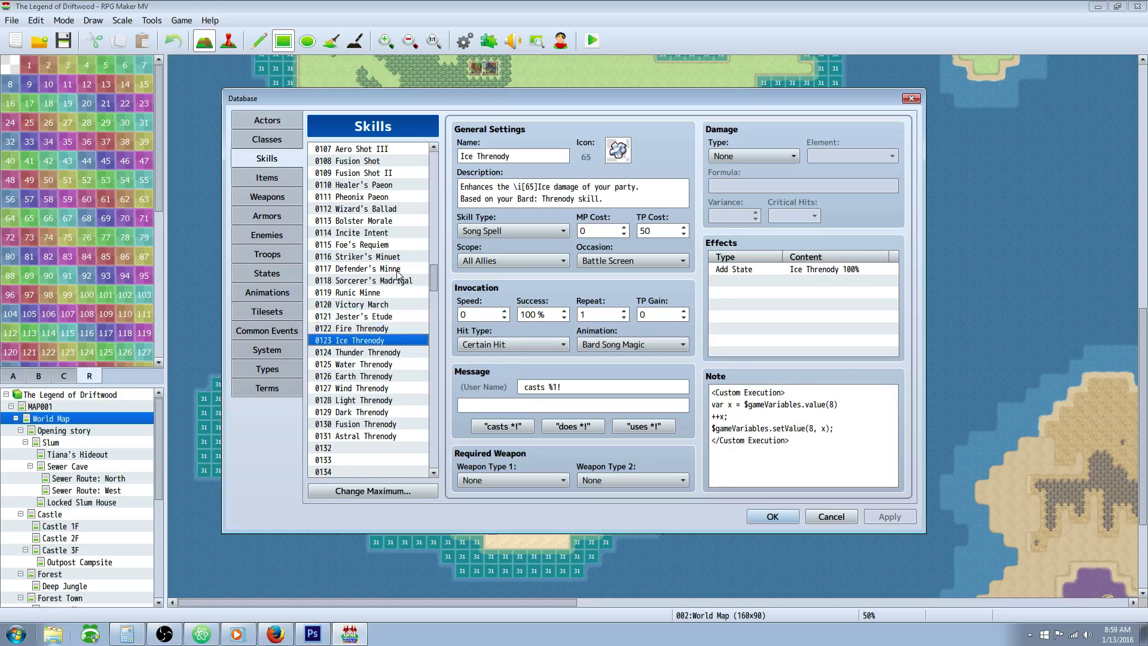
{"action": "key", "text": "Down"}
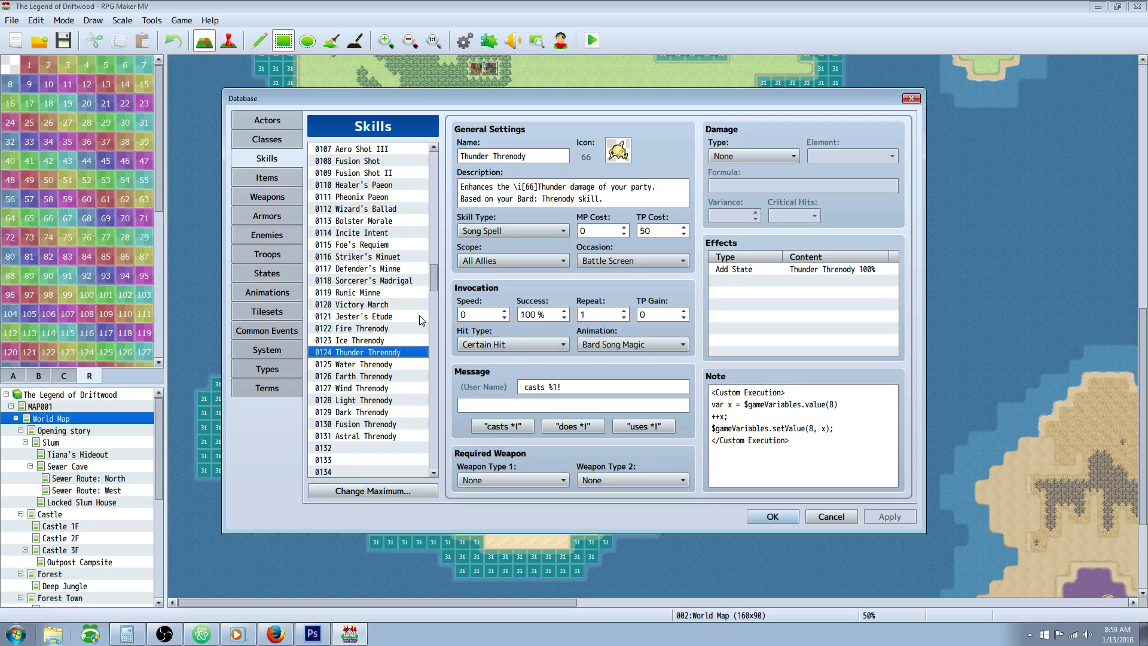
Close the database and locate the Moogle_X_ElementBooster plugin in the project's plugin list
{"action": "left_click", "coordinate": [772, 516]}
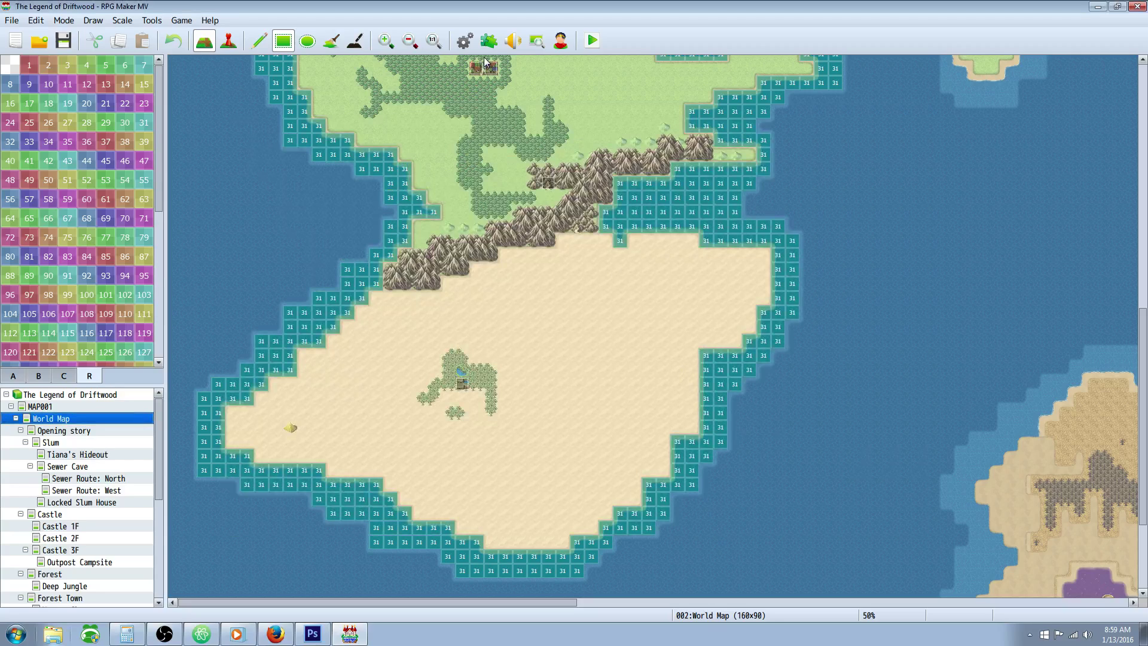
{"action": "left_click", "coordinate": [491, 42]}
{"action": "scroll", "coordinate": [797, 447], "scroll_direction": "down", "scroll_amount": 15}
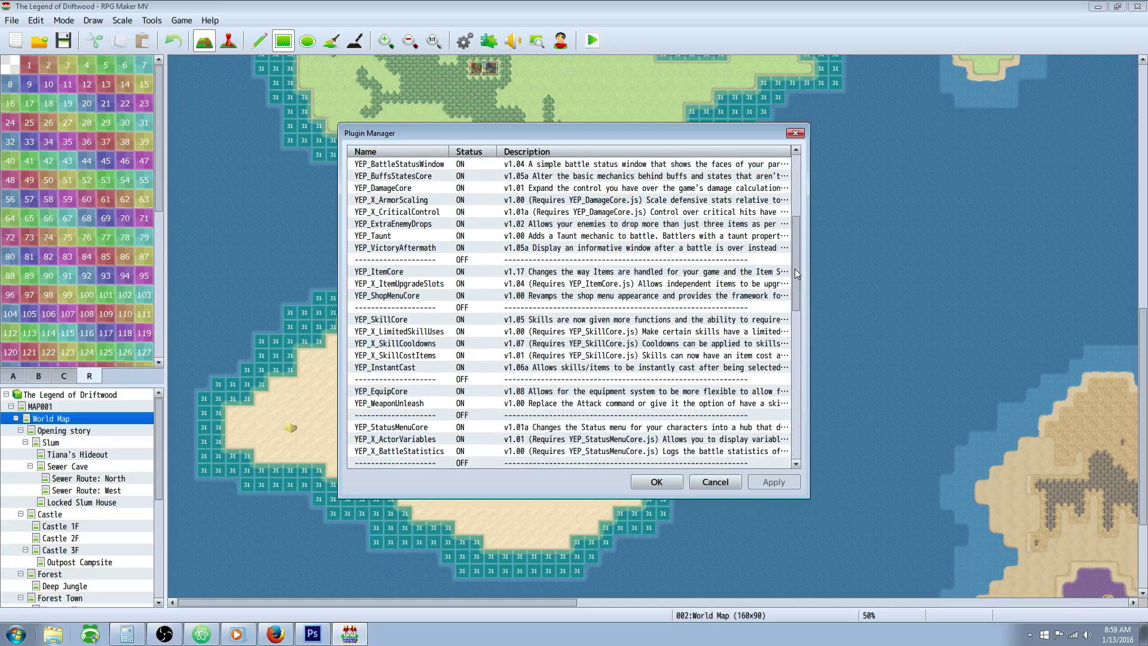
{"action": "left_click", "coordinate": [408, 428]}
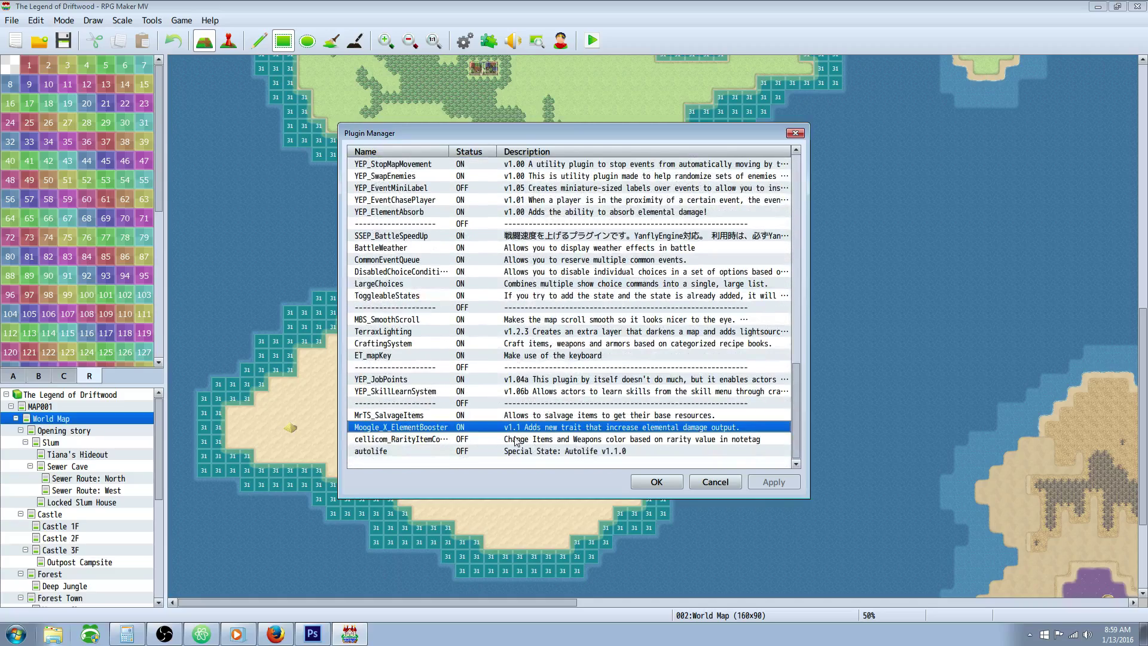
{"action": "left_click", "coordinate": [656, 482]}
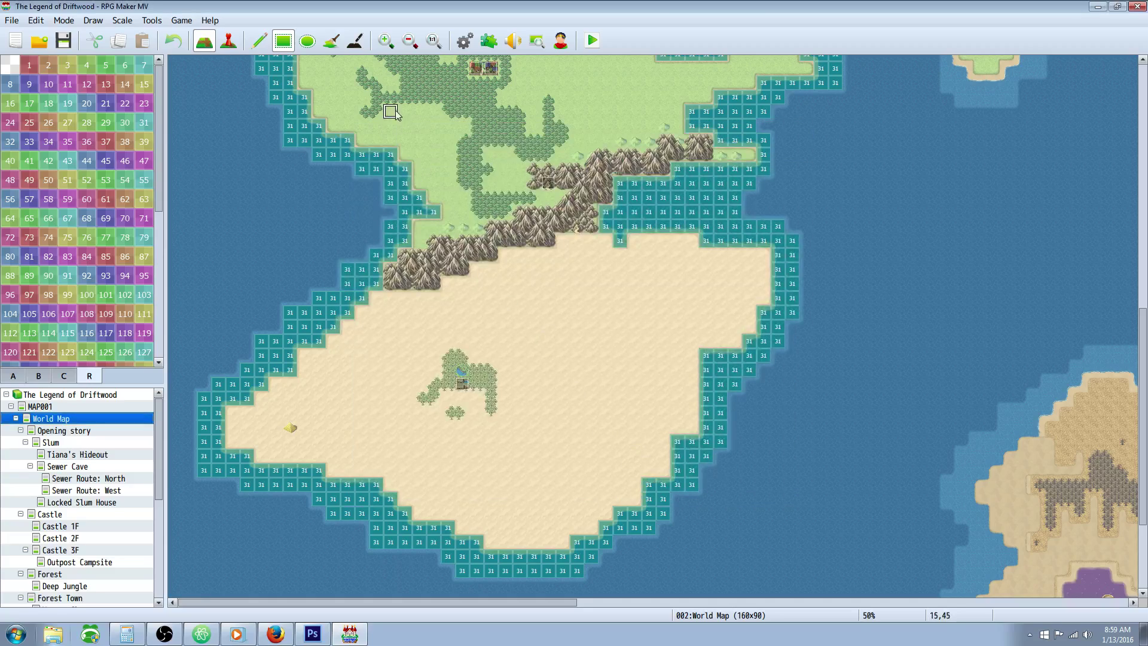
Reopen the database and highlight the Element Boost tag in the Earth Threnody state's note
{"action": "left_click", "coordinate": [466, 41]}
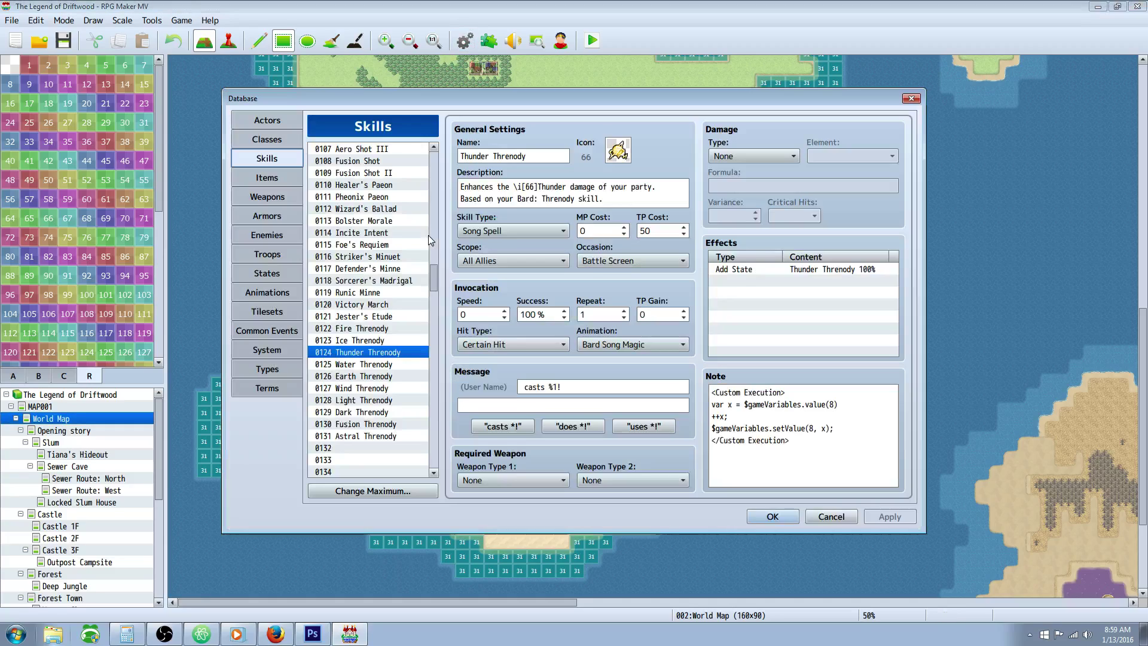
{"action": "left_click", "coordinate": [284, 273]}
{"action": "scroll", "coordinate": [395, 365], "scroll_direction": "down", "scroll_amount": 3}
{"action": "left_click", "coordinate": [389, 370]}
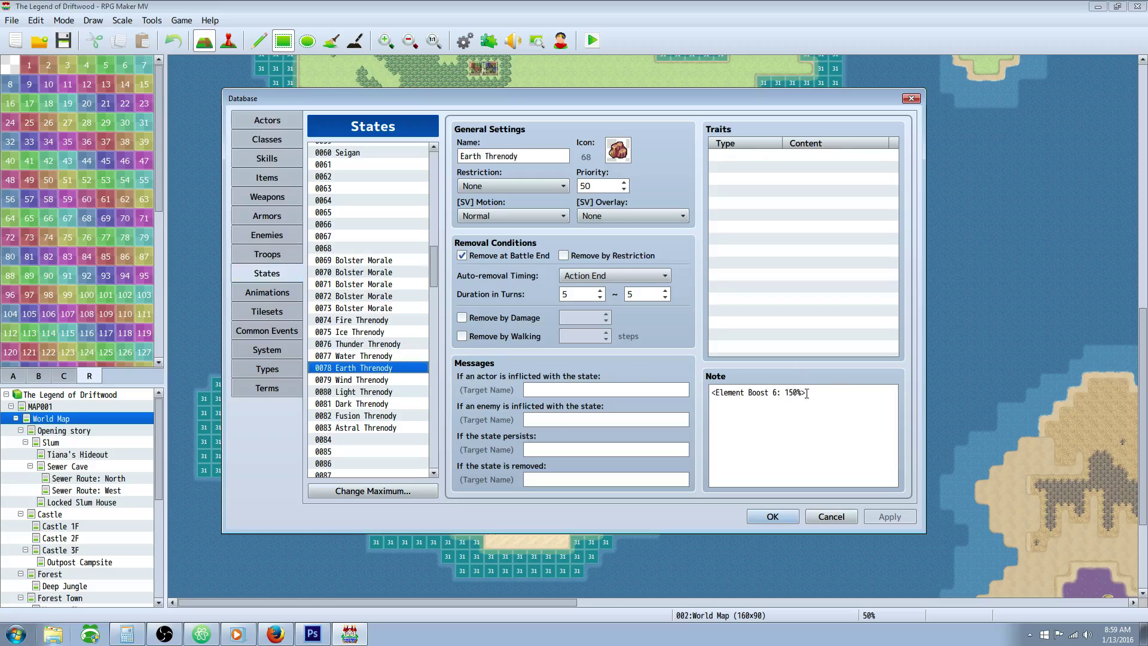
{"action": "left_click_drag", "start_coordinate": [806, 392], "coordinate": [716, 393]}
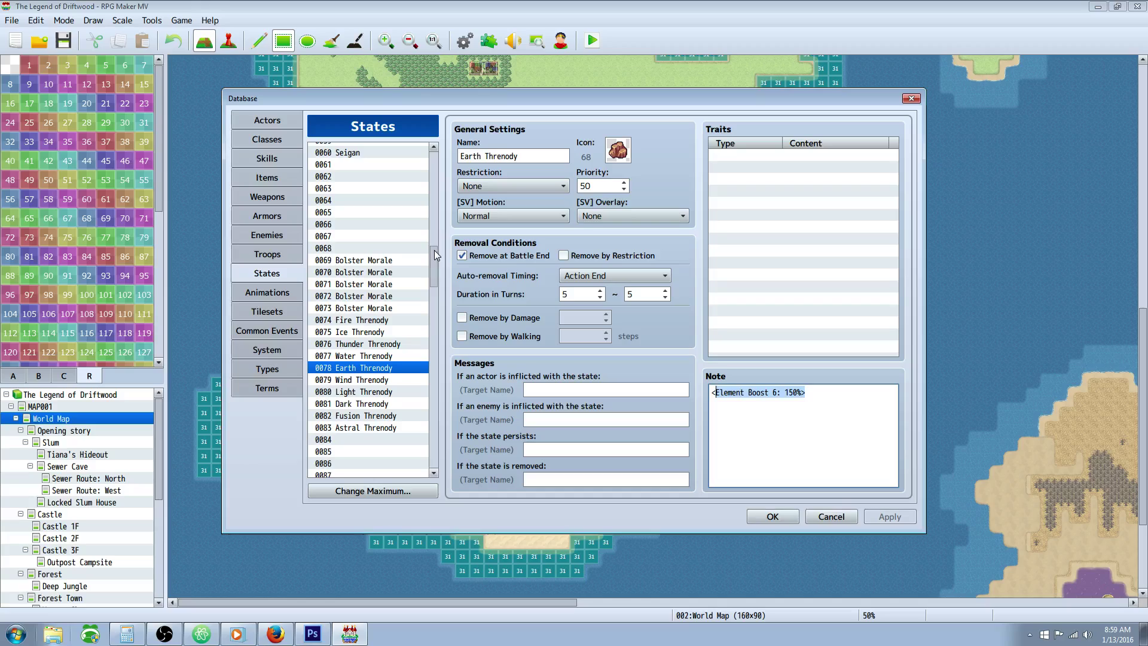
{"action": "left_click_drag", "start_coordinate": [434, 250], "coordinate": [435, 259]}
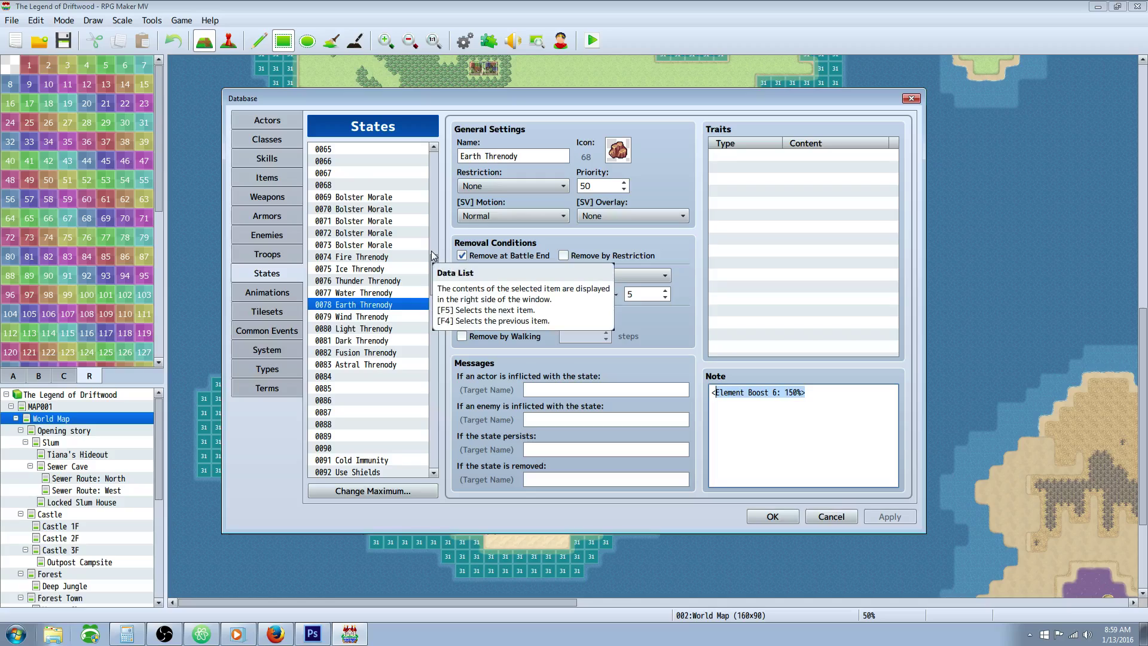
Examine the Hot Rock armor and its description of fire resistance and fire potency
{"action": "left_click", "coordinate": [280, 209]}
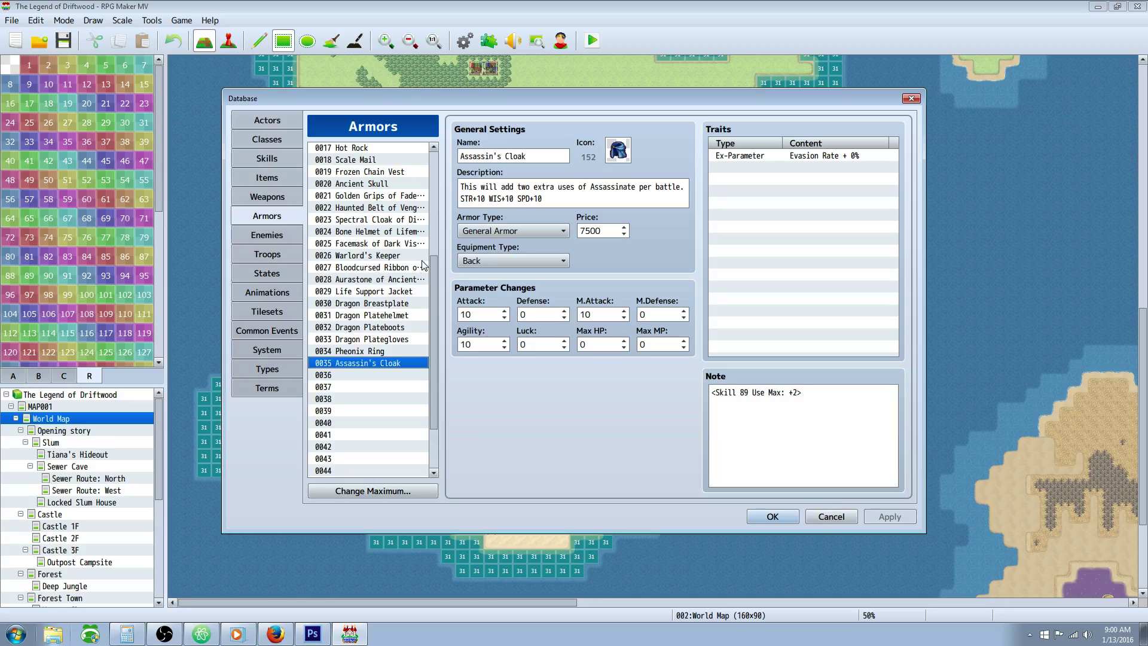
{"action": "left_click_drag", "start_coordinate": [435, 351], "coordinate": [432, 288]}
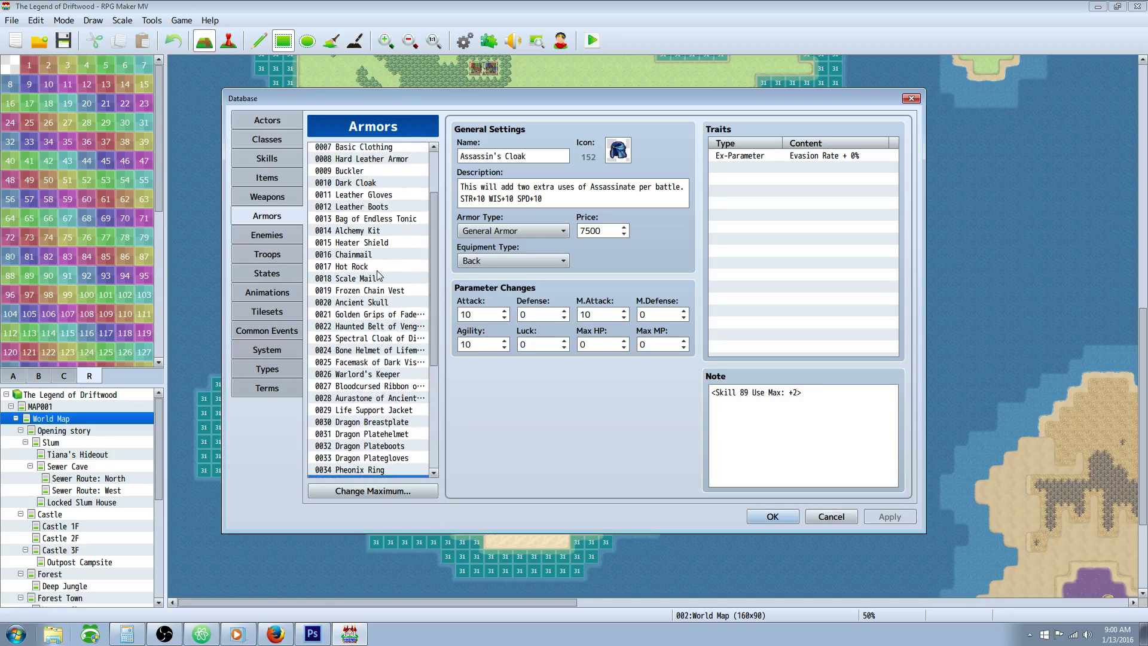
{"action": "left_click", "coordinate": [376, 266]}
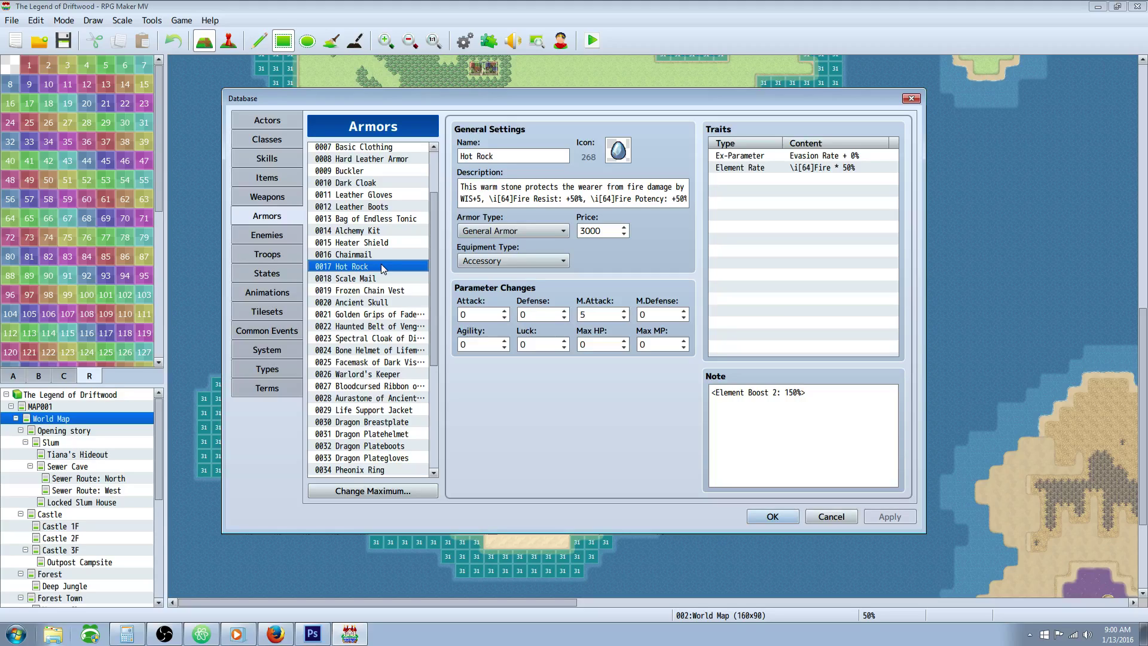
{"action": "left_click", "coordinate": [671, 198]}
{"action": "left_click", "coordinate": [665, 196]}
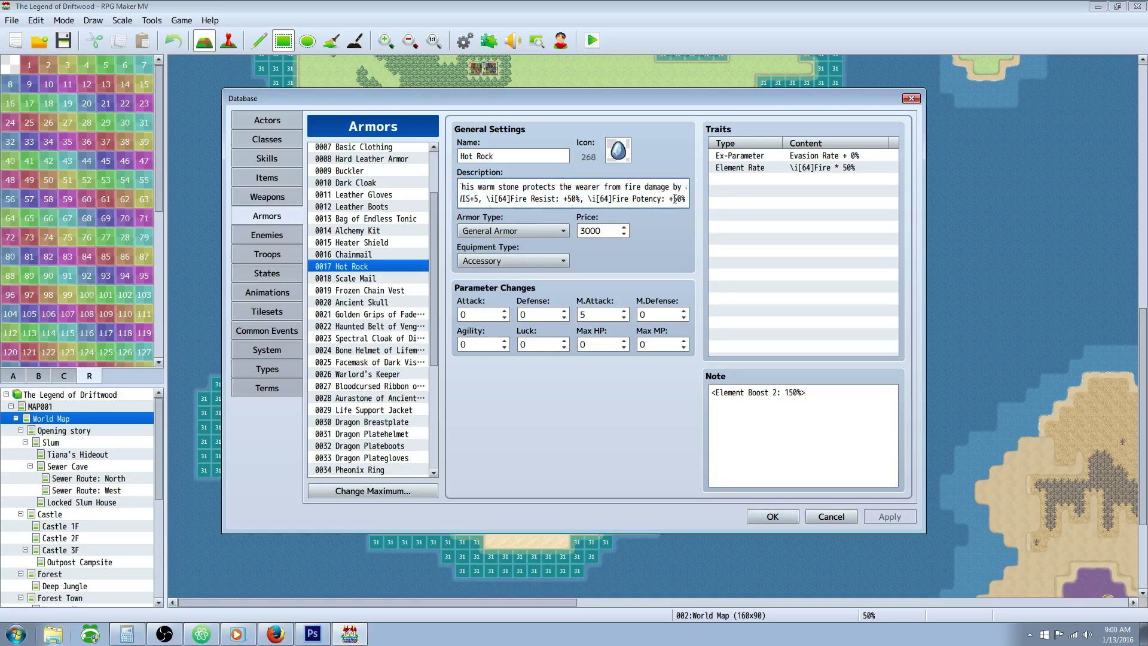
Delete the trailing space after the Element Boost tag in Hot Rock's note and apply the change
{"action": "left_click", "coordinate": [842, 396]}
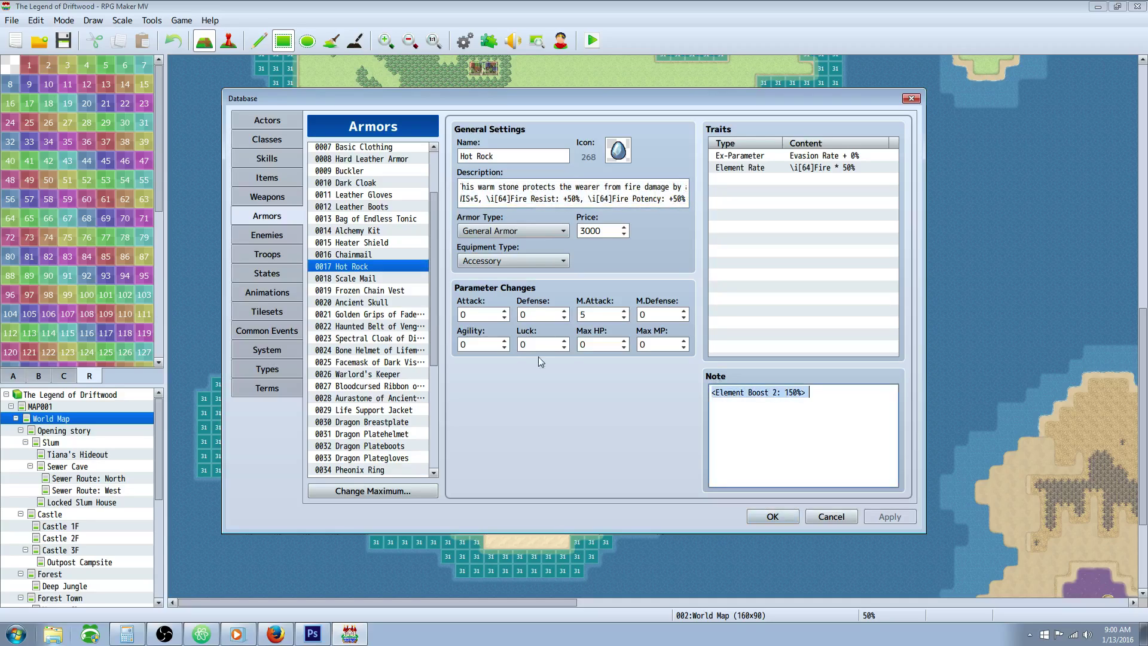
{"action": "left_click", "coordinate": [842, 396]}
{"action": "key", "text": "BackSpace"}
{"action": "left_click", "coordinate": [900, 511]}
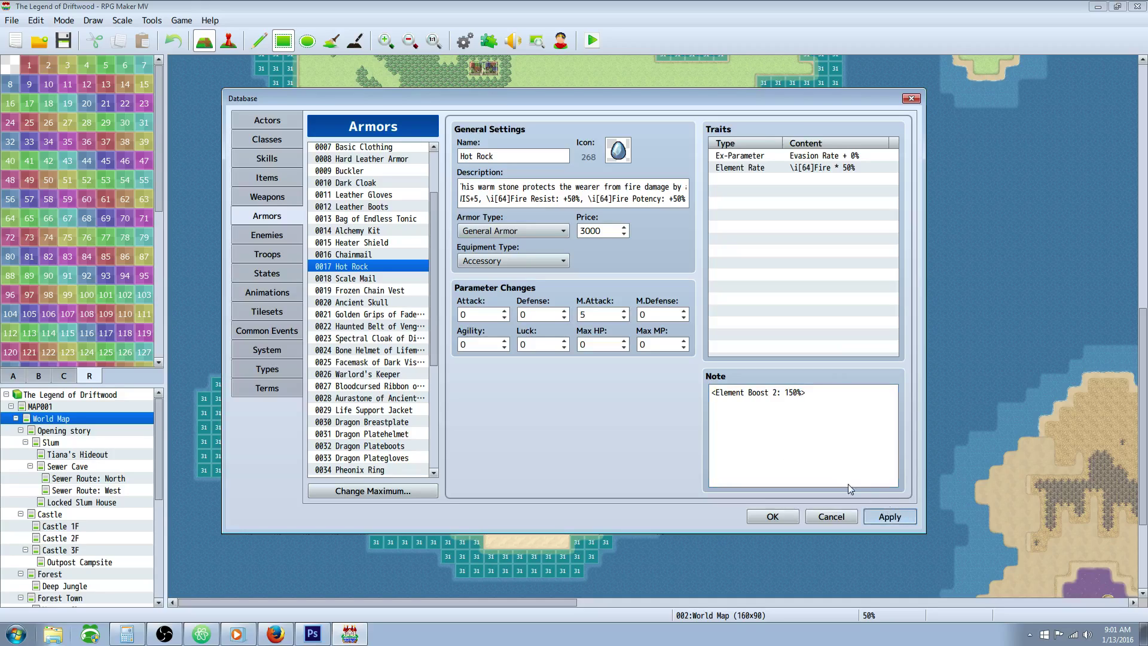
Find the Twilight potions among the items and review Fuzzy Twilight
{"action": "left_click", "coordinate": [266, 177]}
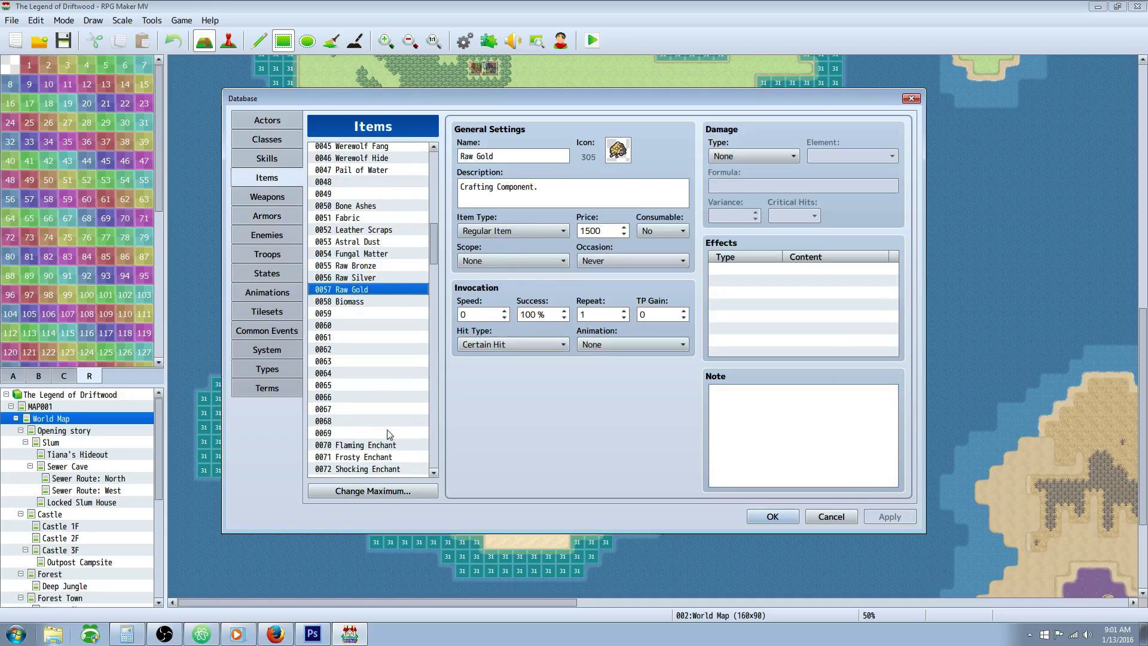
{"action": "scroll", "coordinate": [390, 388], "scroll_direction": "down", "scroll_amount": 6}
{"action": "left_click_drag", "start_coordinate": [430, 267], "coordinate": [430, 388]}
{"action": "left_click", "coordinate": [389, 291]}
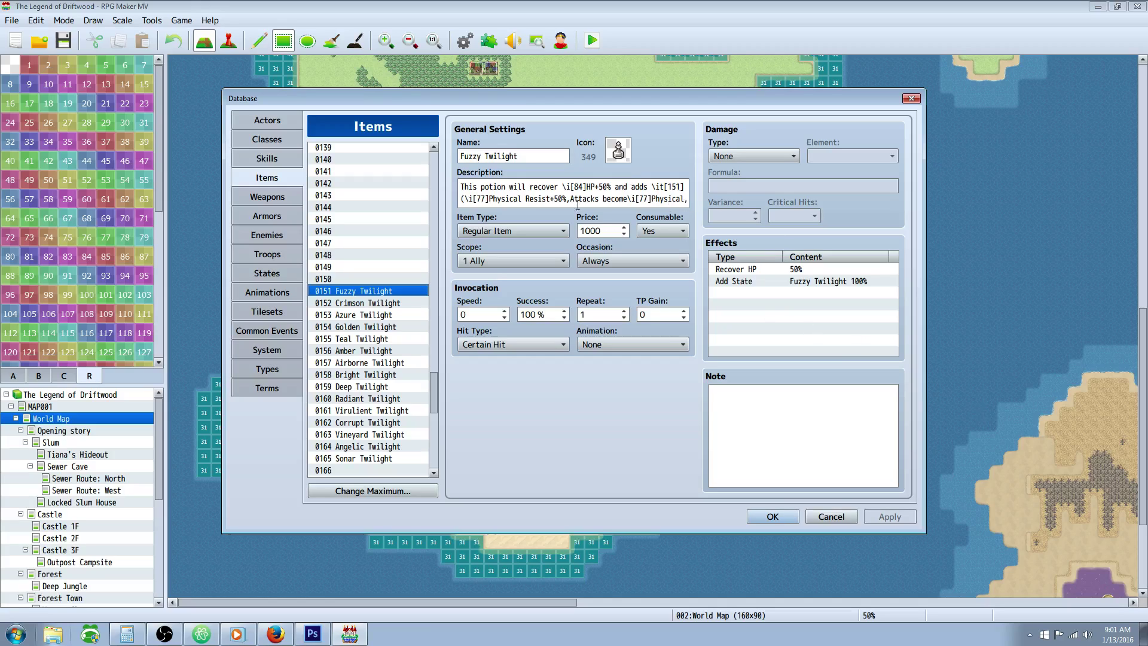
Return to the skills and compare the Learn Cost notes of the passives Cold Immunity and Equip Shields
{"action": "left_click", "coordinate": [263, 157]}
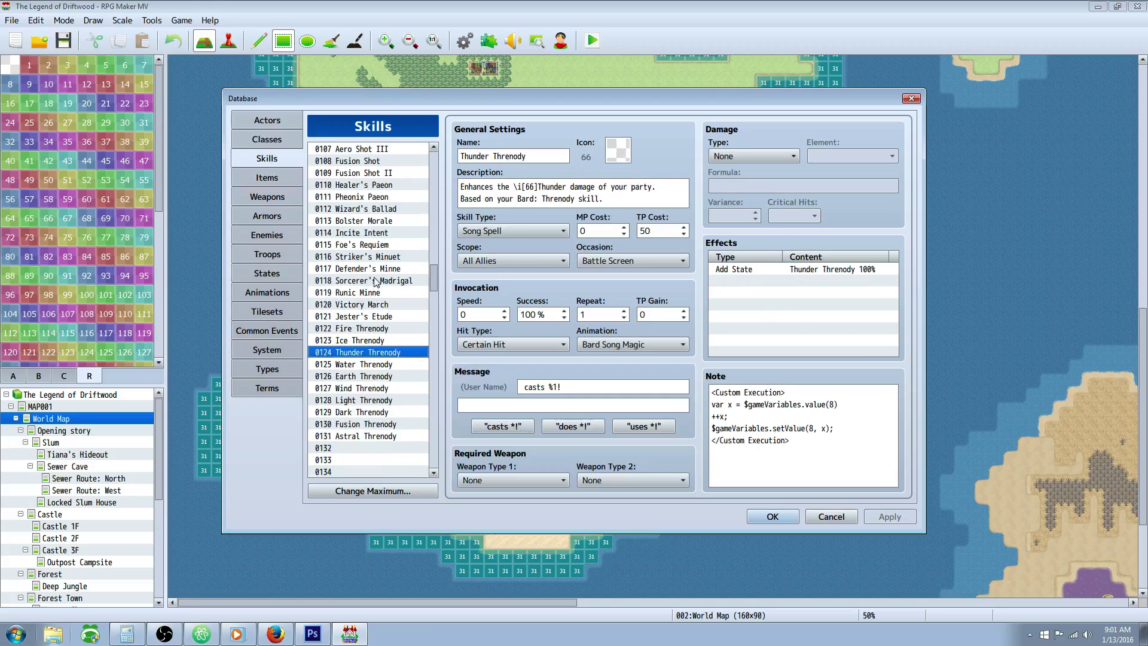
{"action": "left_click", "coordinate": [395, 364]}
{"action": "scroll", "coordinate": [386, 317], "scroll_direction": "down", "scroll_amount": 7}
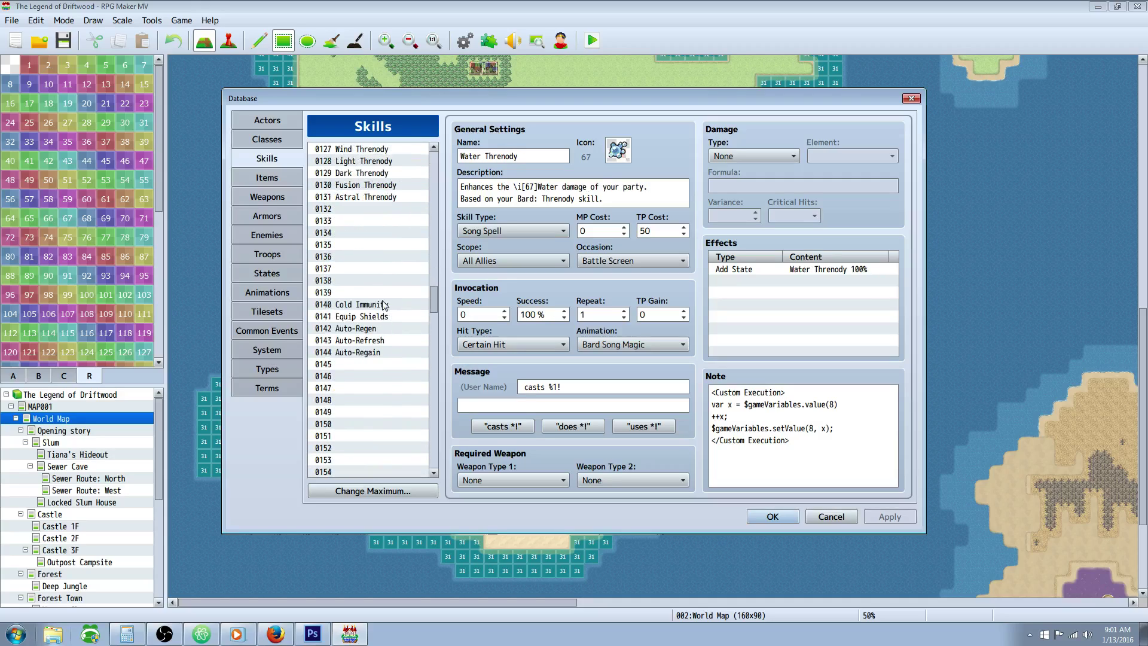
{"action": "left_click", "coordinate": [382, 307]}
{"action": "left_click", "coordinate": [376, 315]}
{"action": "key", "text": "Up"}
{"action": "key", "text": "Down"}
{"action": "key", "text": "Up"}
{"action": "key", "text": "Down"}
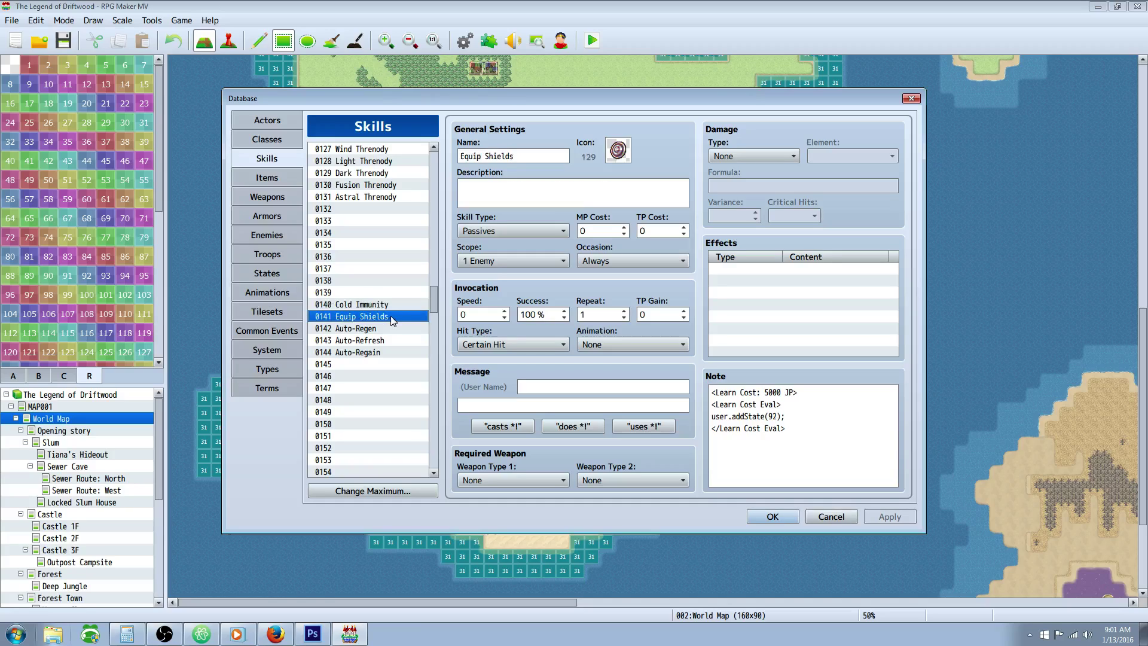
{"action": "left_click", "coordinate": [384, 303]}
{"action": "left_click", "coordinate": [386, 316]}
{"action": "left_click", "coordinate": [351, 305]}
{"action": "left_click", "coordinate": [354, 315]}
{"action": "left_click", "coordinate": [359, 304]}
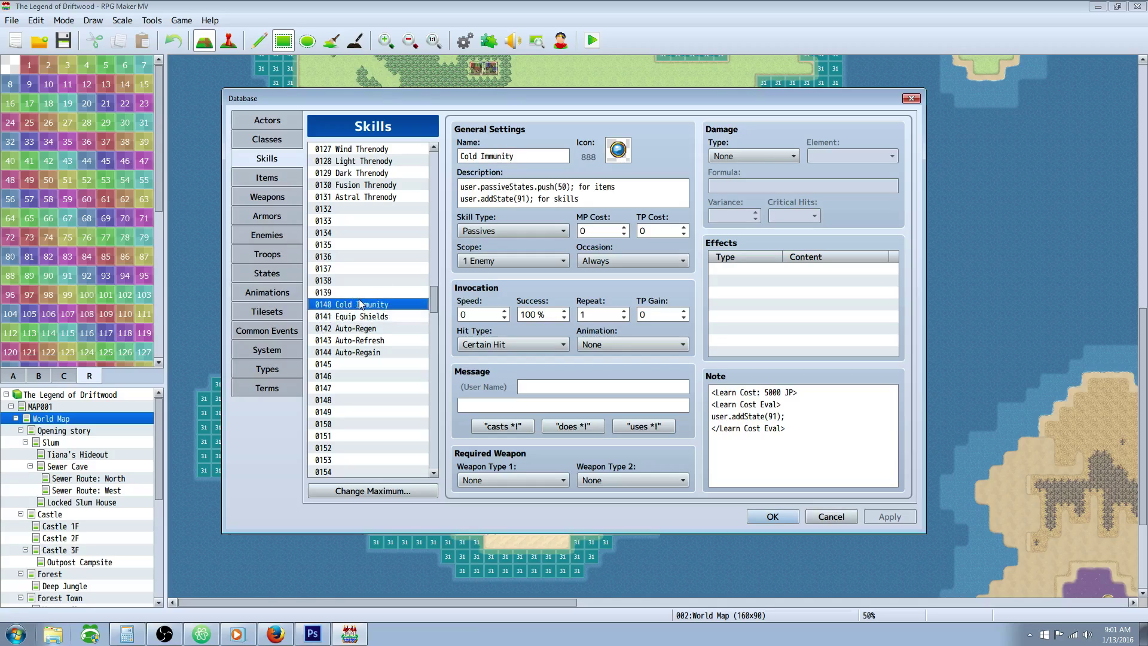
Compare the Learn Cost Eval notes of Cold Immunity and Equip Shields with the note of the Auto-Regen passive
{"action": "left_click", "coordinate": [364, 316]}
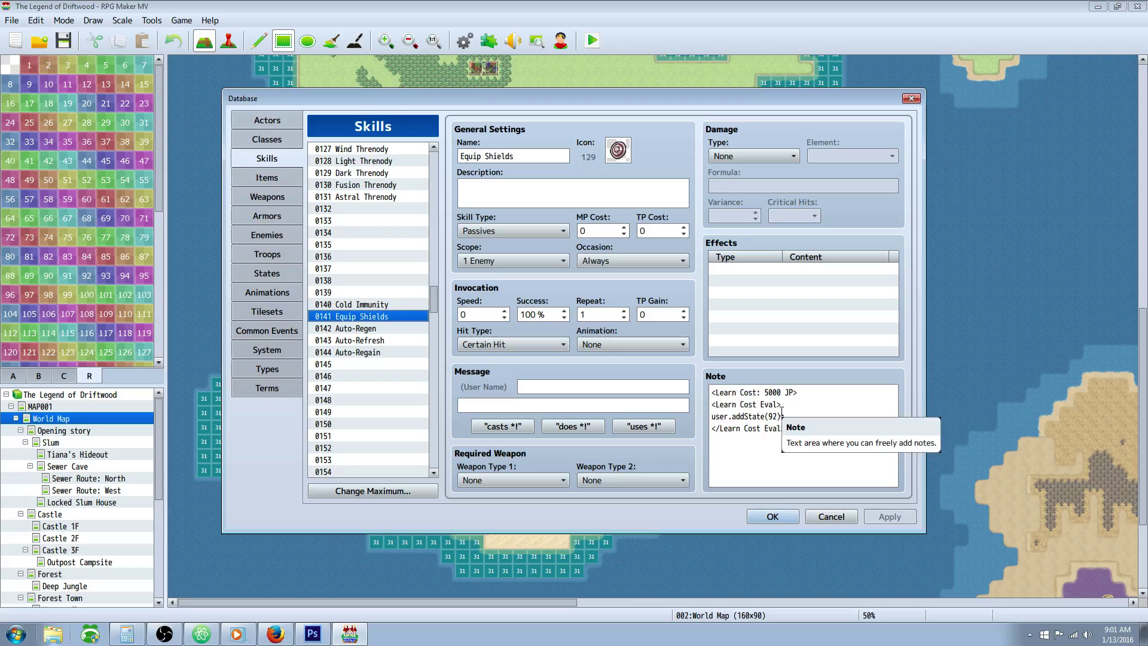
{"action": "left_click", "coordinate": [390, 333]}
{"action": "left_click", "coordinate": [825, 425]}
{"action": "key", "text": "ctrl+a"}
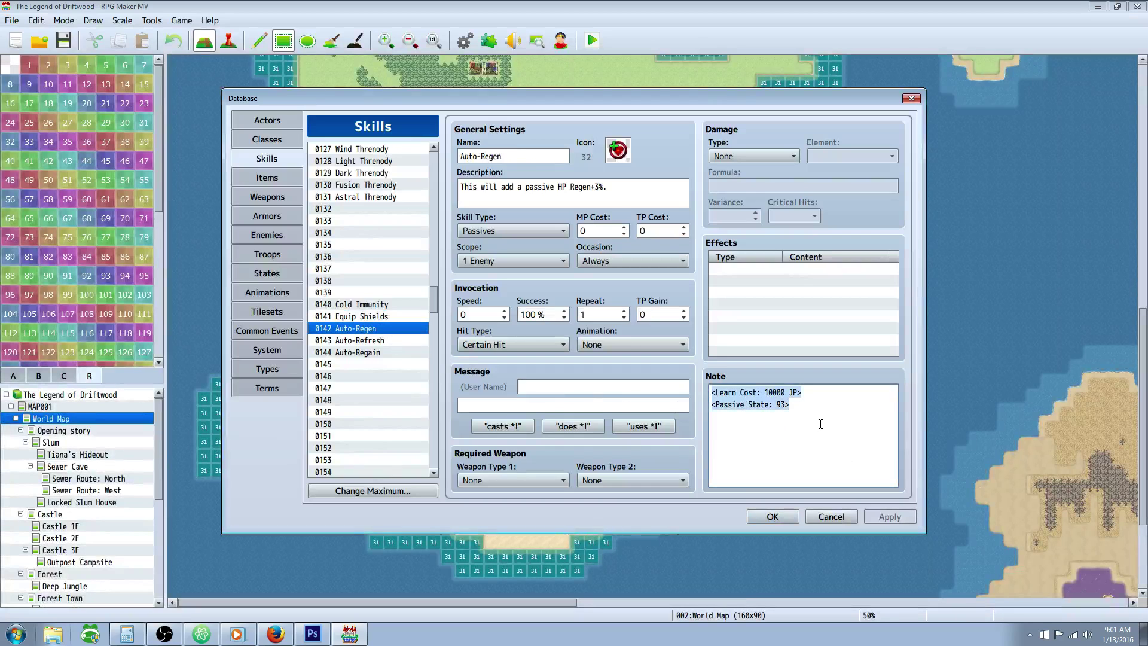
{"action": "left_click", "coordinate": [373, 317]}
{"action": "left_click", "coordinate": [377, 306]}
{"action": "left_click", "coordinate": [383, 317]}
{"action": "left_click", "coordinate": [390, 306]}
{"action": "left_click", "coordinate": [390, 316]}
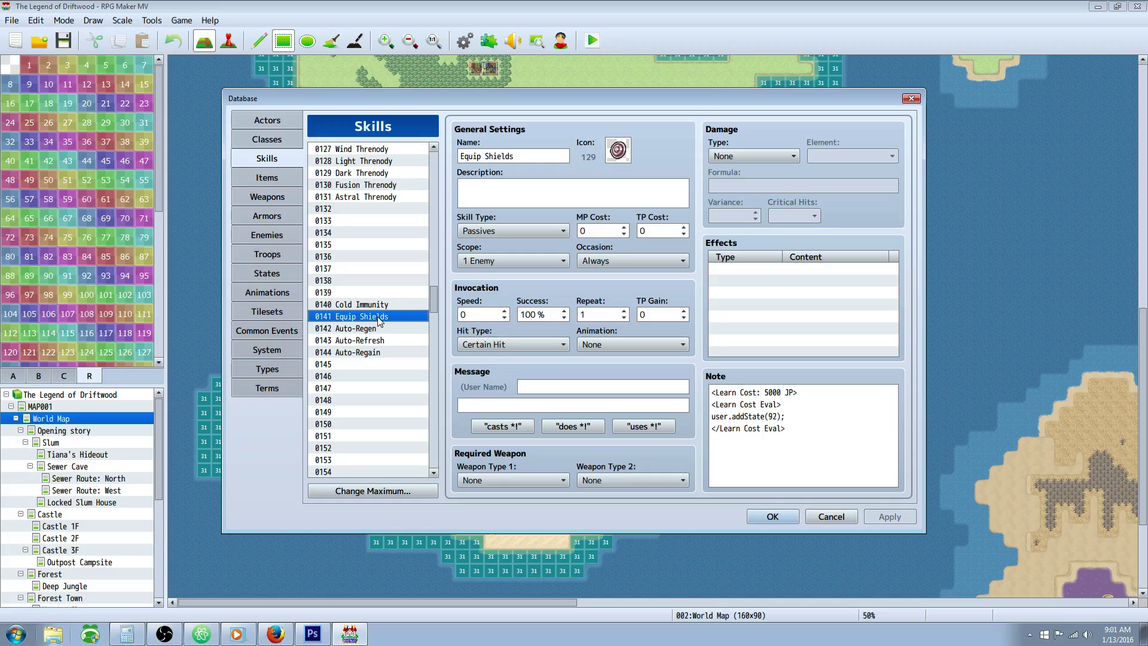
Examine the Passive State tag in Auto-Regen's note
{"action": "left_click", "coordinate": [386, 328]}
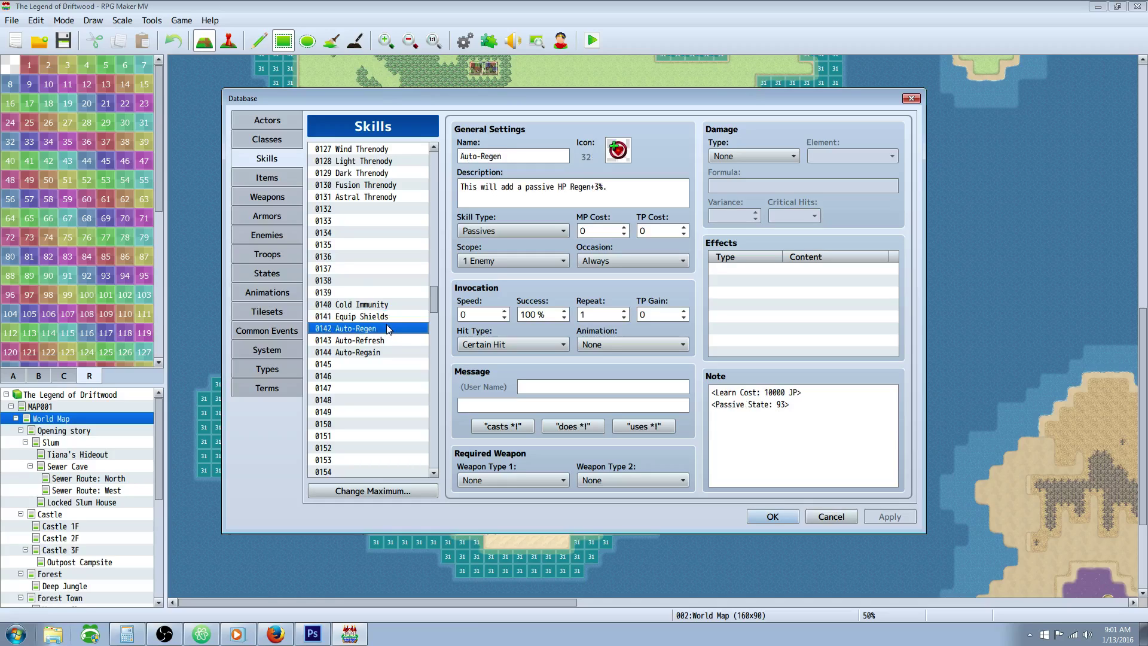
{"action": "left_click_drag", "start_coordinate": [791, 405], "coordinate": [686, 409]}
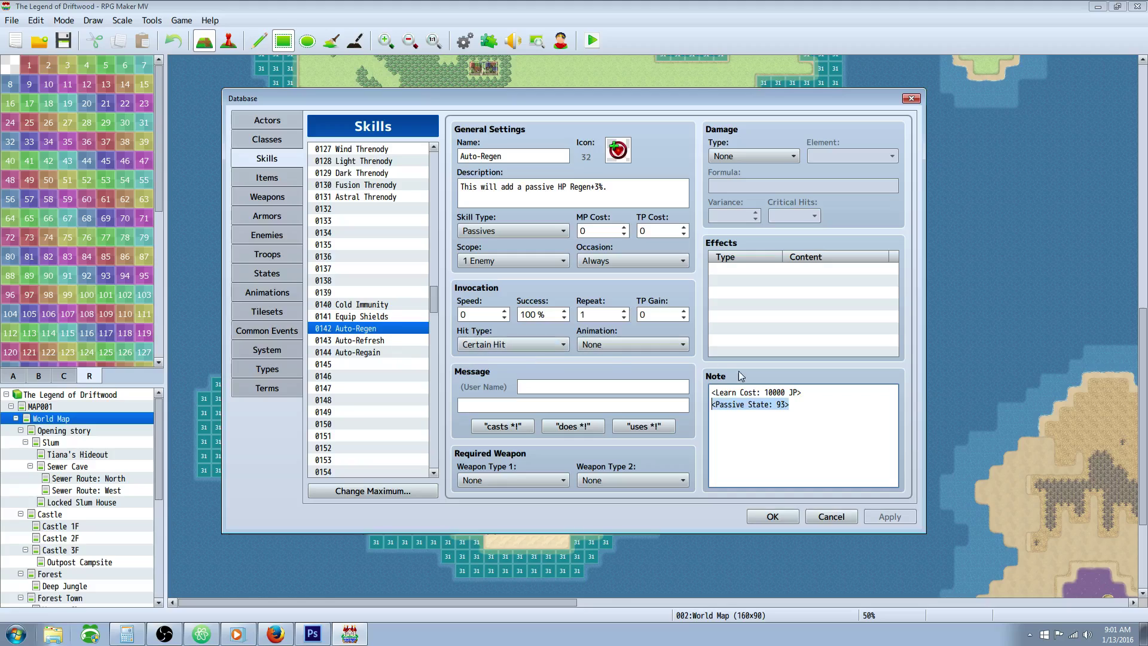
{"action": "left_click", "coordinate": [819, 412]}
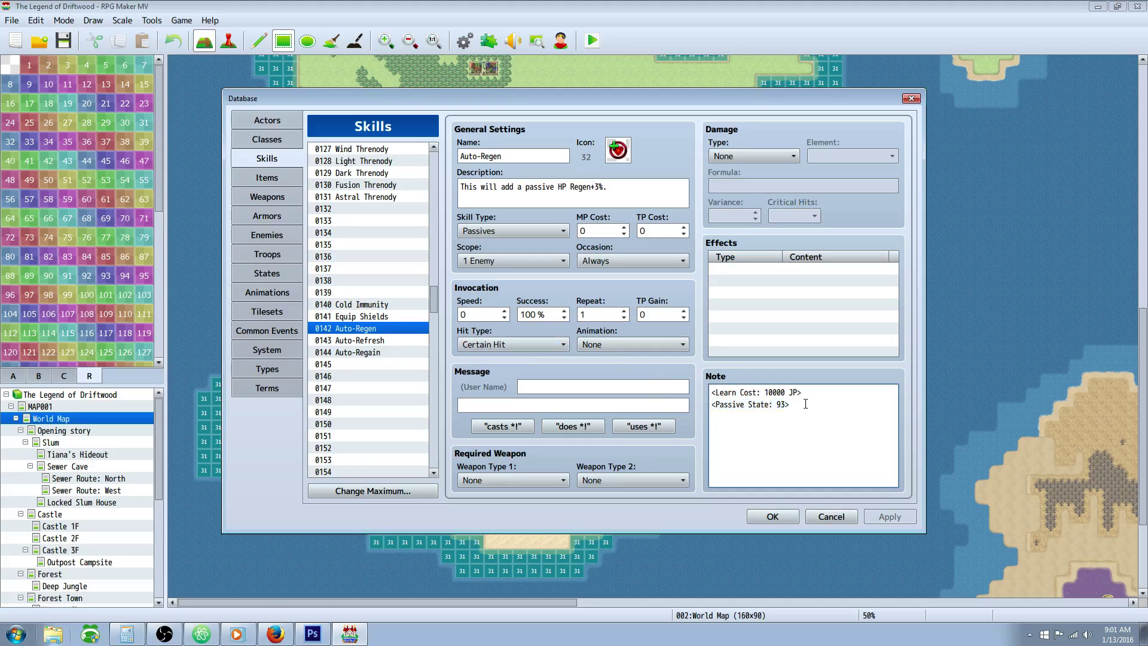
{"action": "left_click_drag", "start_coordinate": [790, 404], "coordinate": [687, 405]}
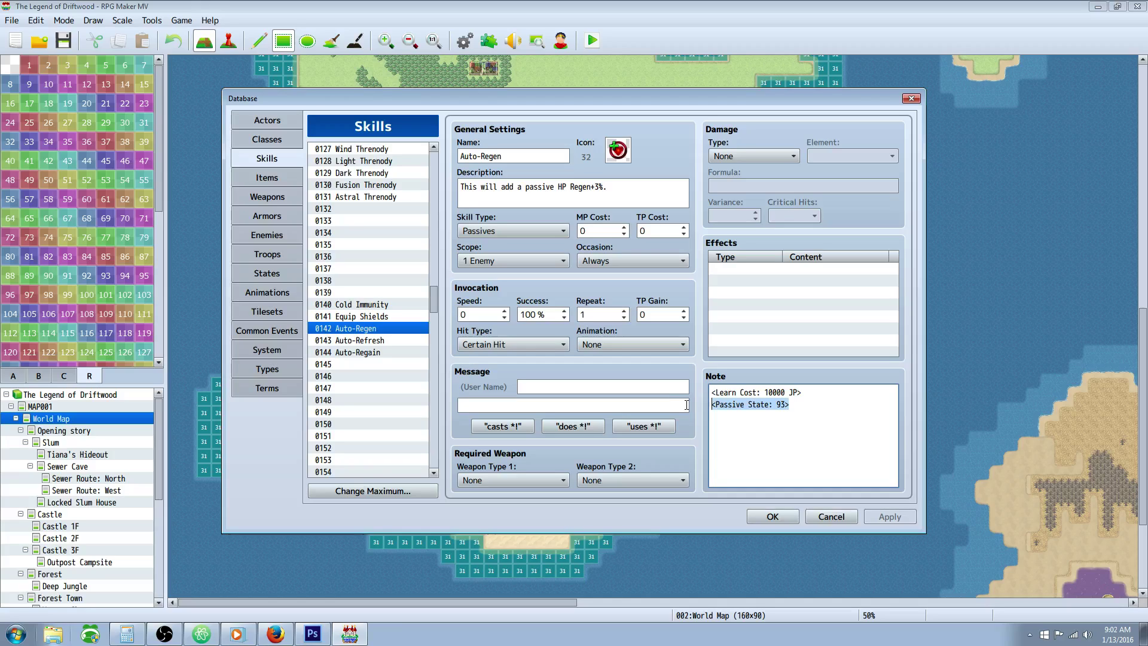
Review the Auto-Refresh and Auto-Regain passives, including Auto-Regain's description and the Learn Cost in its note
{"action": "left_click", "coordinate": [386, 341]}
{"action": "left_click", "coordinate": [387, 352]}
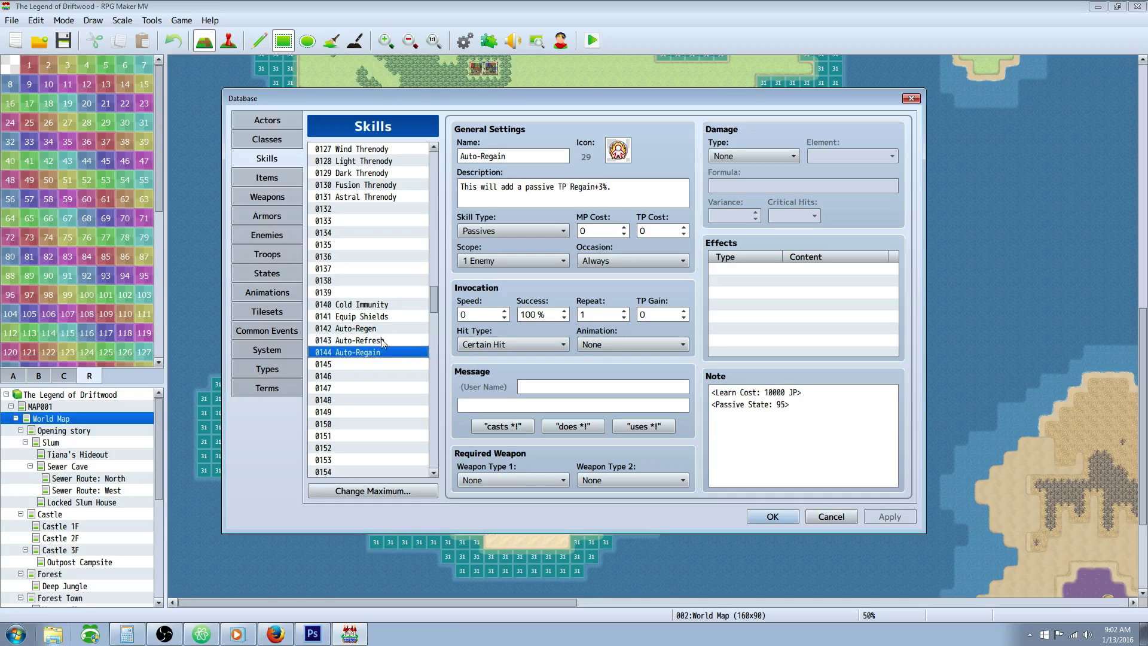
{"action": "left_click", "coordinate": [383, 330]}
{"action": "left_click", "coordinate": [383, 339]}
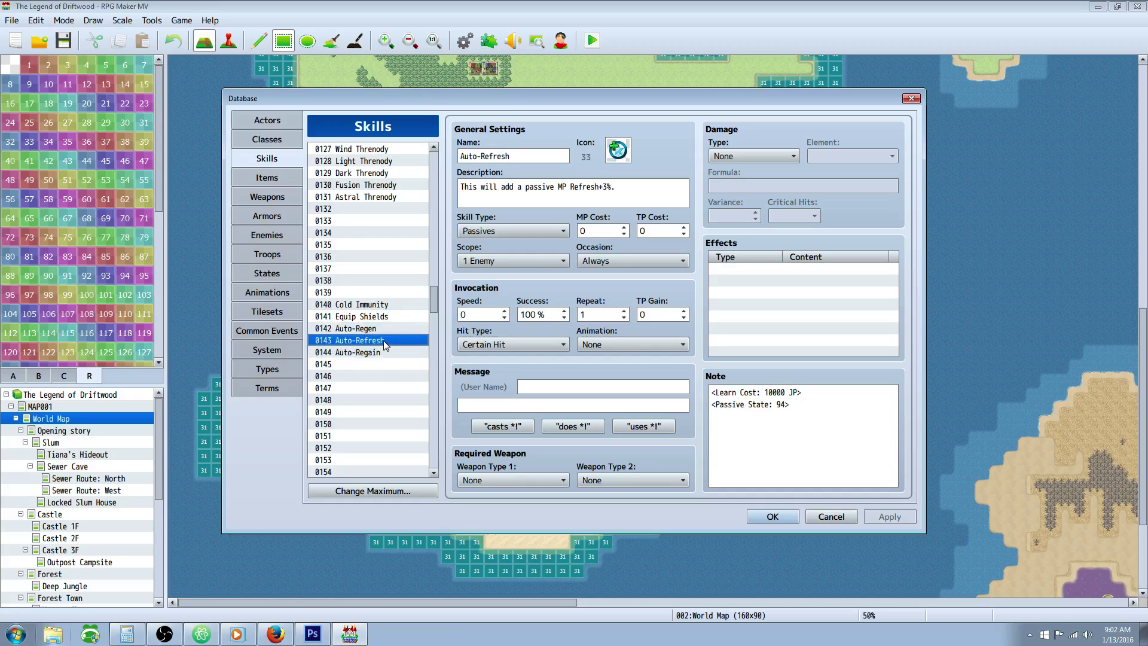
{"action": "left_click", "coordinate": [384, 353]}
{"action": "left_click_drag", "start_coordinate": [813, 410], "coordinate": [710, 390]}
{"action": "left_click_drag", "start_coordinate": [459, 188], "coordinate": [537, 186]}
{"action": "left_click_drag", "start_coordinate": [710, 391], "coordinate": [765, 393]}
{"action": "left_click", "coordinate": [768, 392]}
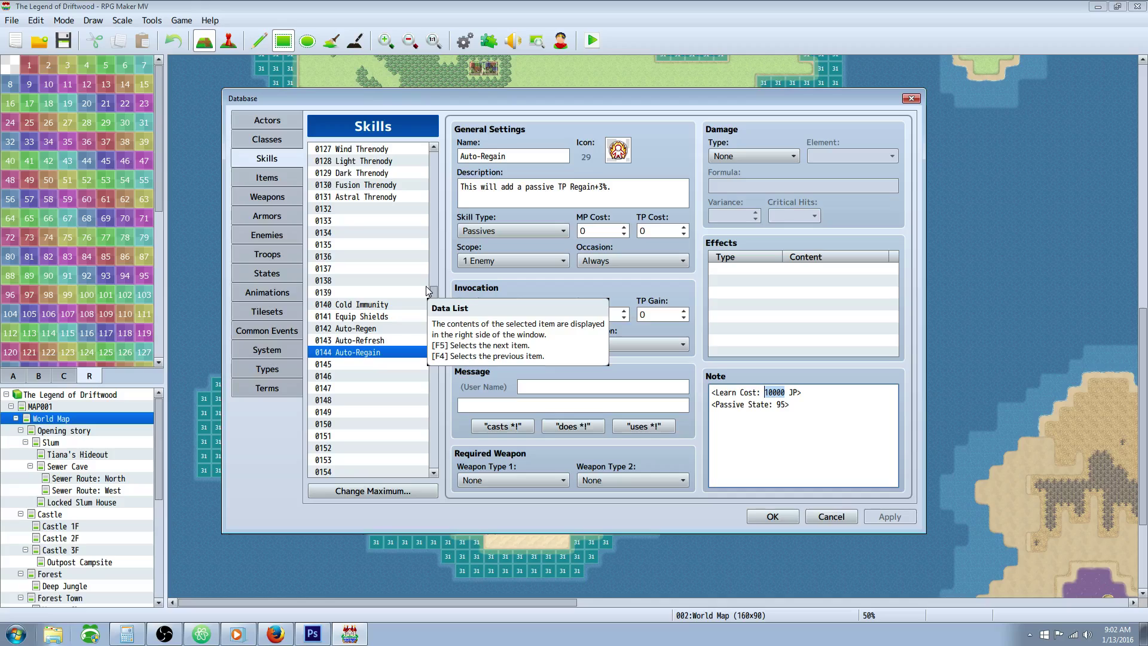
Compare the descriptions and notes of the Auto-Regen, Auto-Refresh and Auto-Regain passives
{"action": "left_click", "coordinate": [386, 328]}
{"action": "left_click", "coordinate": [385, 341]}
{"action": "left_click", "coordinate": [386, 349]}
{"action": "left_click", "coordinate": [386, 330]}
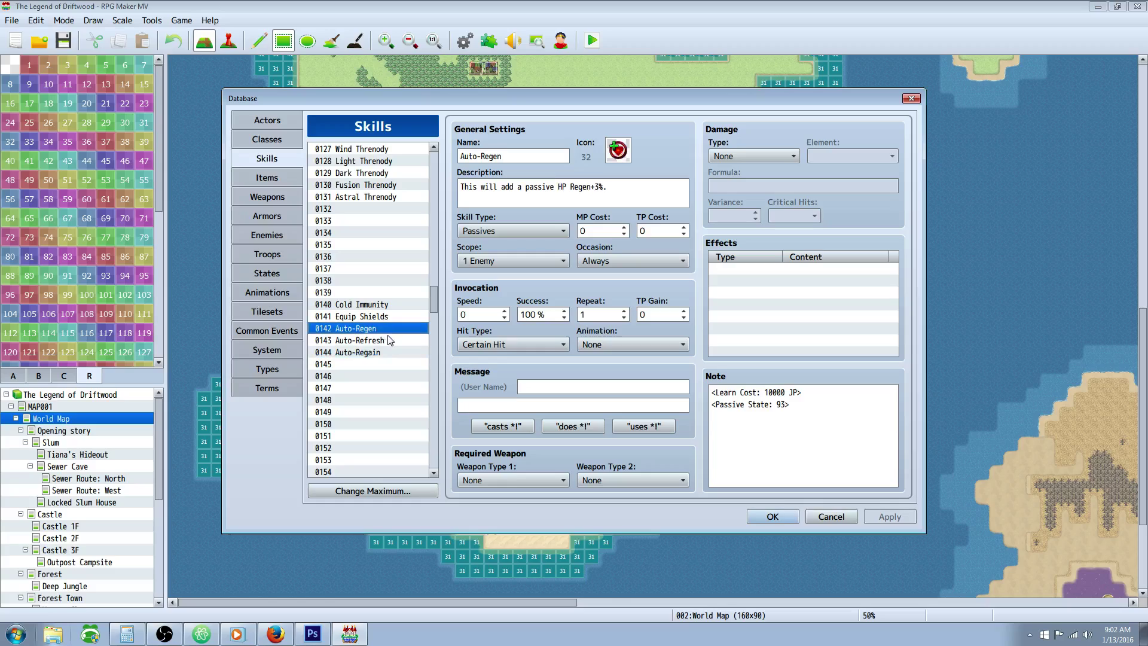
{"action": "left_click", "coordinate": [388, 340]}
{"action": "left_click", "coordinate": [383, 350]}
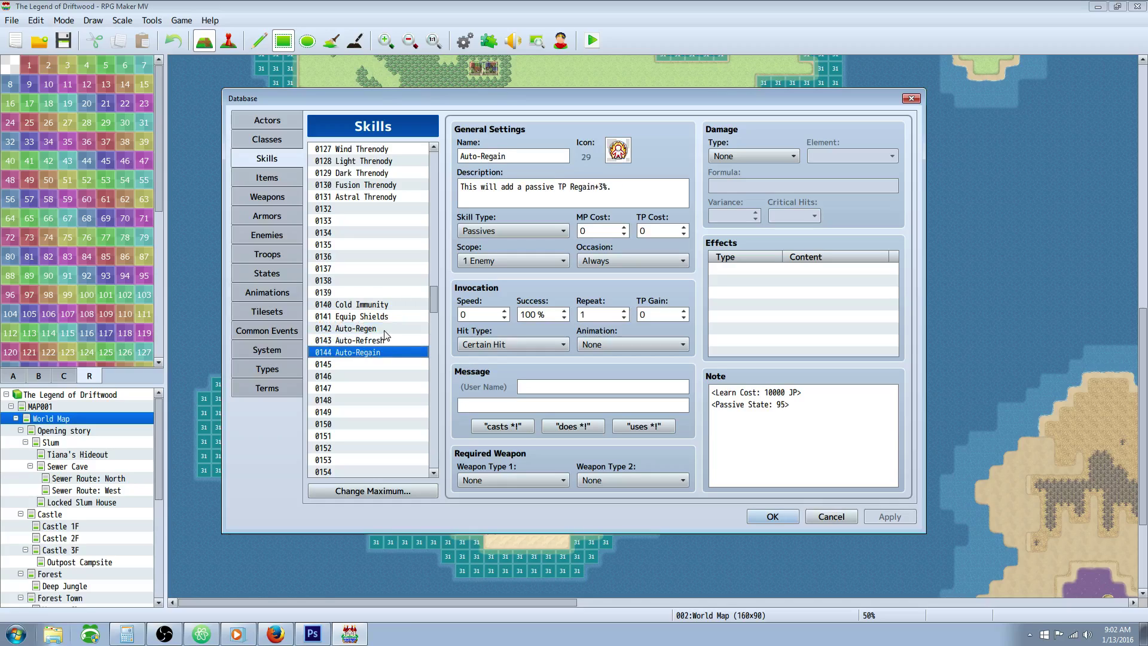
{"action": "left_click", "coordinate": [384, 331]}
{"action": "left_click", "coordinate": [399, 340]}
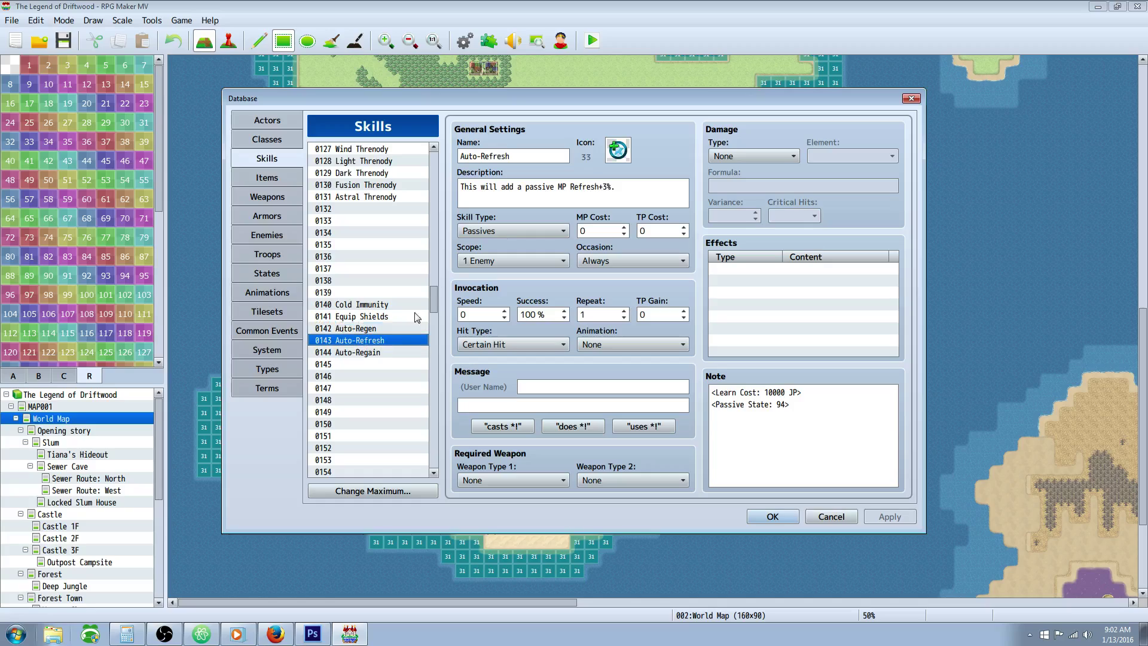
Examine the percentage in Auto-Regain's description and check it against Auto-Regen and Auto-Refresh
{"action": "left_click", "coordinate": [381, 352]}
{"action": "triple_click", "coordinate": [605, 186]}
{"action": "left_click", "coordinate": [604, 186]}
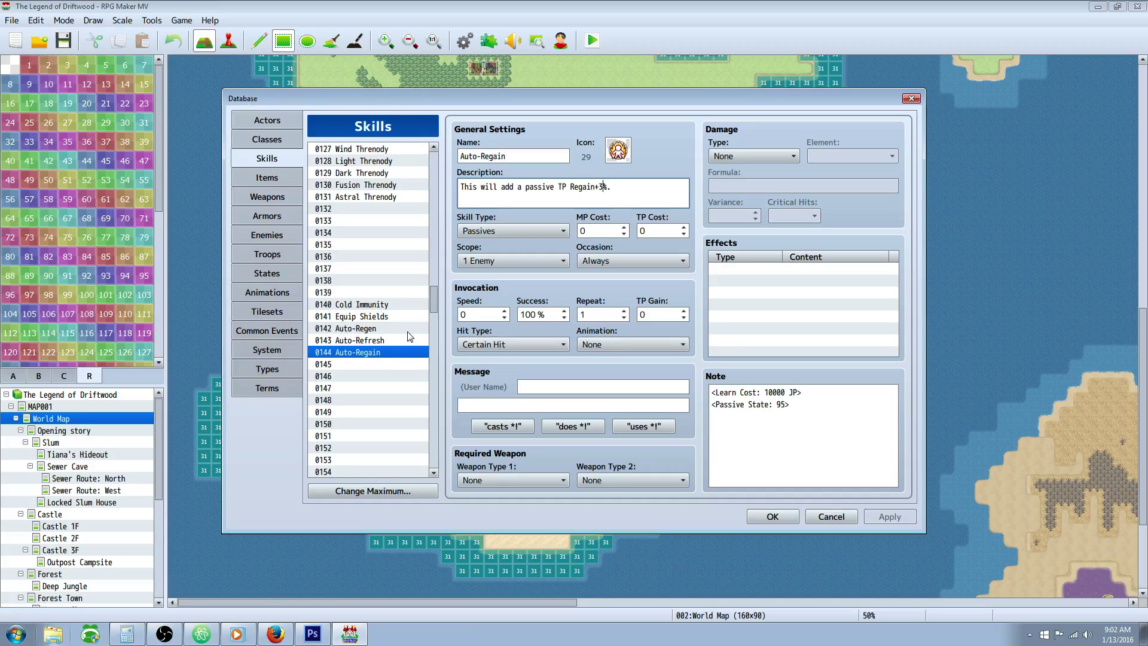
{"action": "left_click_drag", "start_coordinate": [615, 184], "coordinate": [481, 186]}
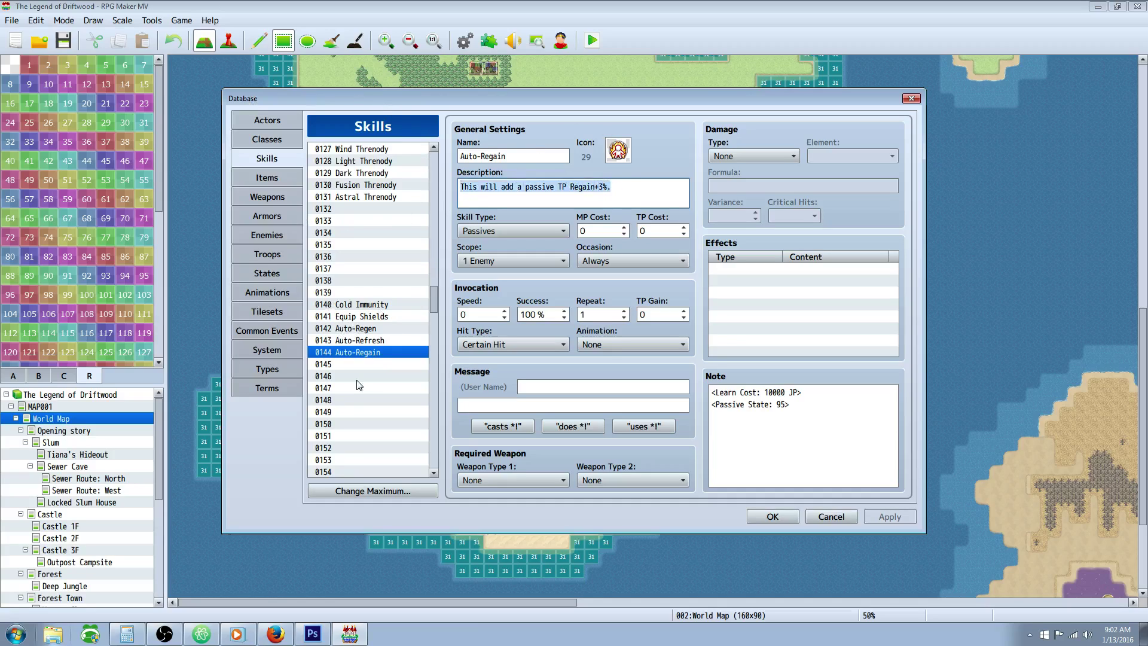
{"action": "left_click", "coordinate": [378, 331]}
{"action": "left_click", "coordinate": [377, 341]}
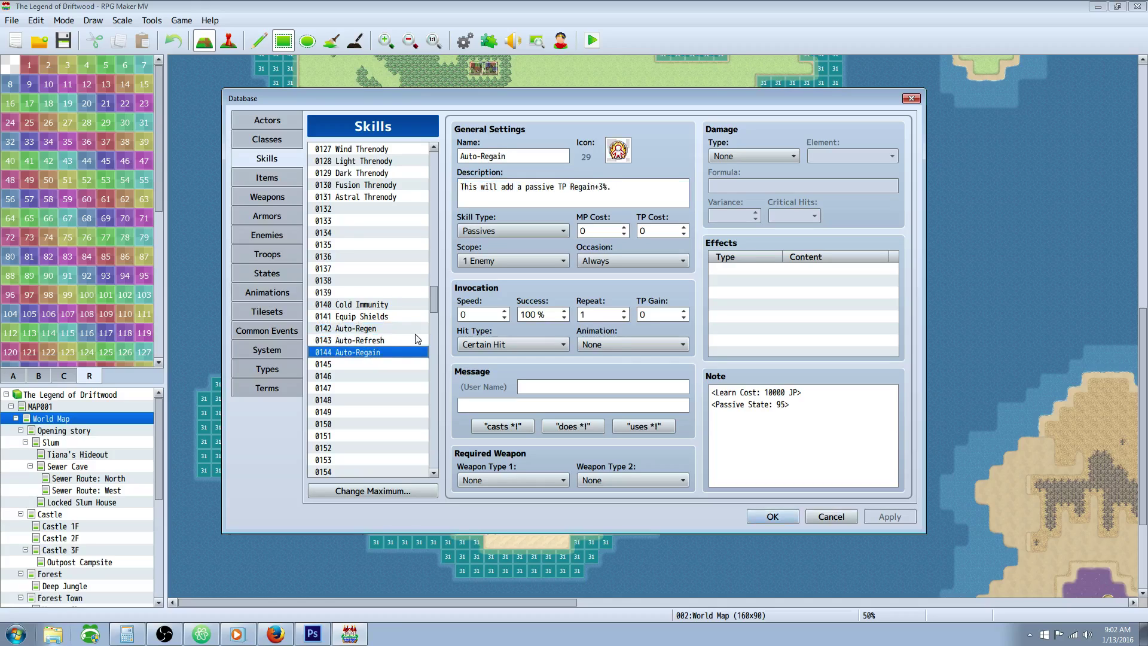
{"action": "scroll", "coordinate": [385, 311], "scroll_direction": "down", "scroll_amount": 2}
{"action": "left_click", "coordinate": [387, 281]}
{"action": "scroll", "coordinate": [387, 282], "scroll_direction": "down", "scroll_amount": 1}
{"action": "left_click", "coordinate": [367, 233]}
{"action": "left_click", "coordinate": [365, 244]}
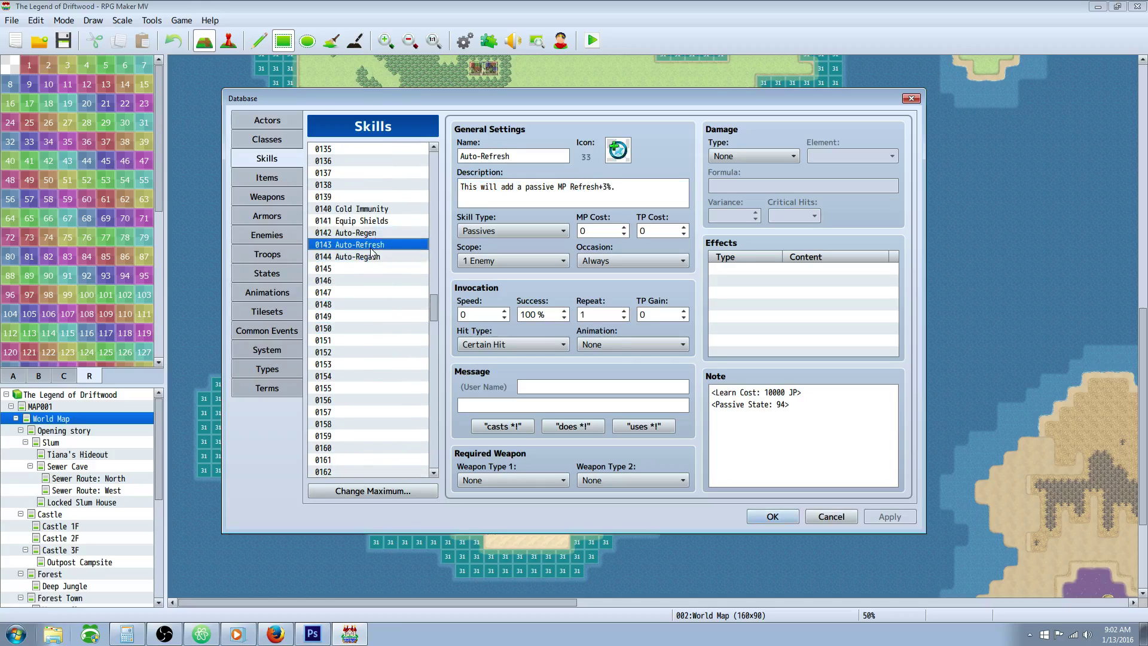
Look at the Column Variables tags in the note of the actor Darc Hiro
{"action": "left_click", "coordinate": [277, 123]}
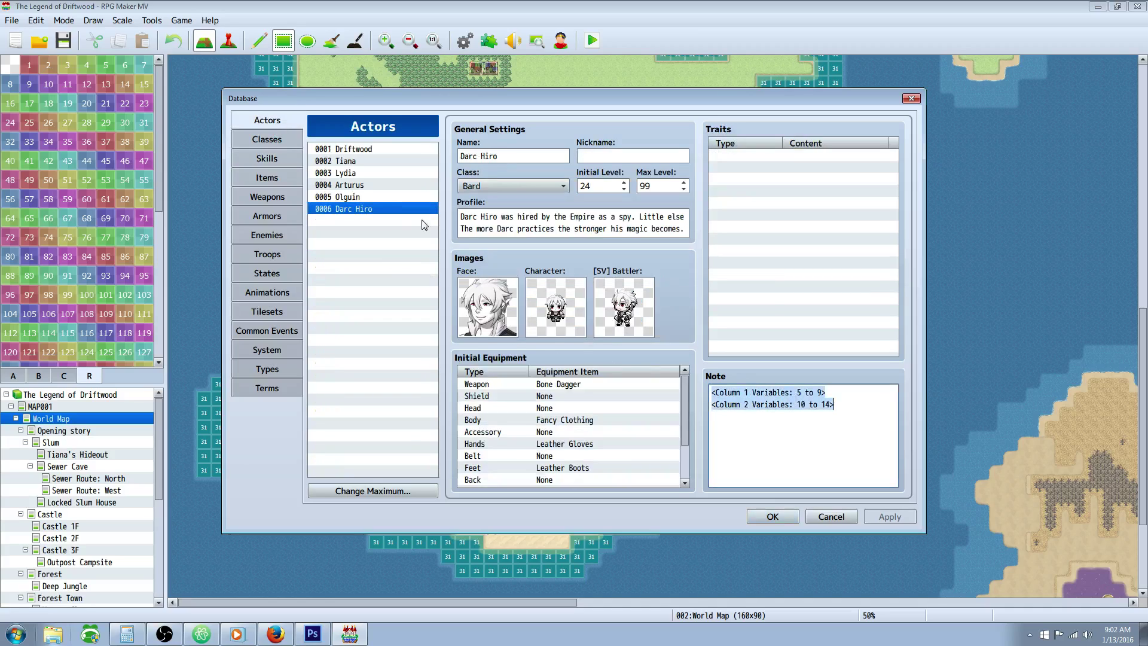
{"action": "left_click", "coordinate": [824, 405]}
{"action": "left_click_drag", "start_coordinate": [814, 405], "coordinate": [722, 405]}
Check the Learn Skill tags in the class notes of Naturalist, Knight and Cleric, focusing on Cleric's second tag
{"action": "left_click", "coordinate": [344, 161]}
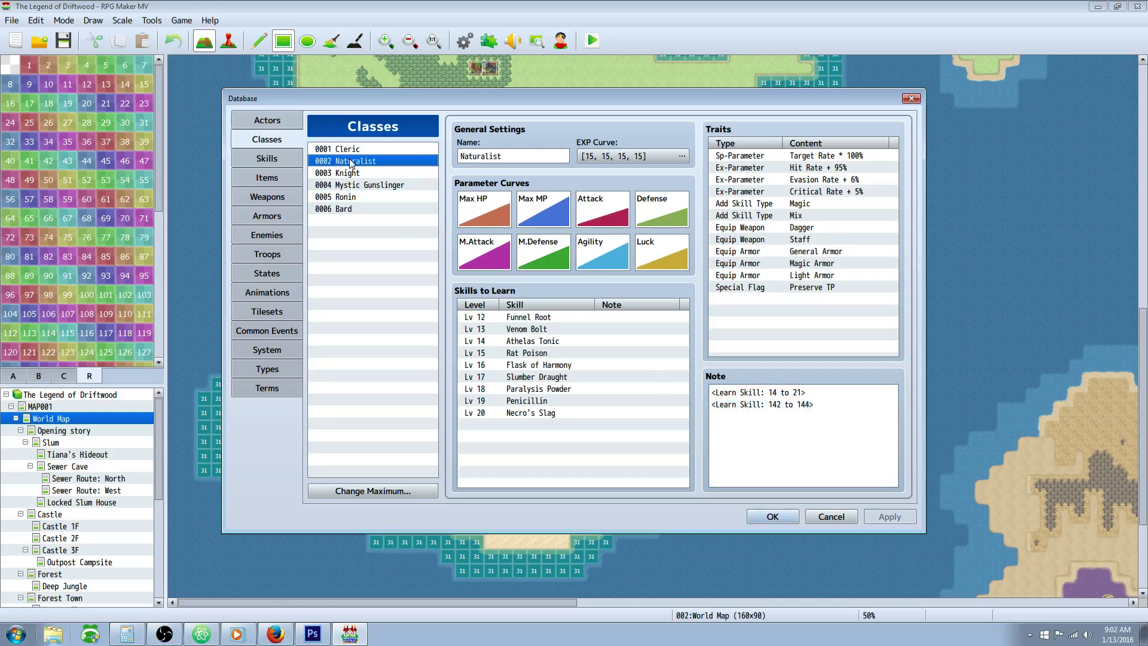
{"action": "left_click", "coordinate": [357, 173]}
{"action": "left_click", "coordinate": [372, 151]}
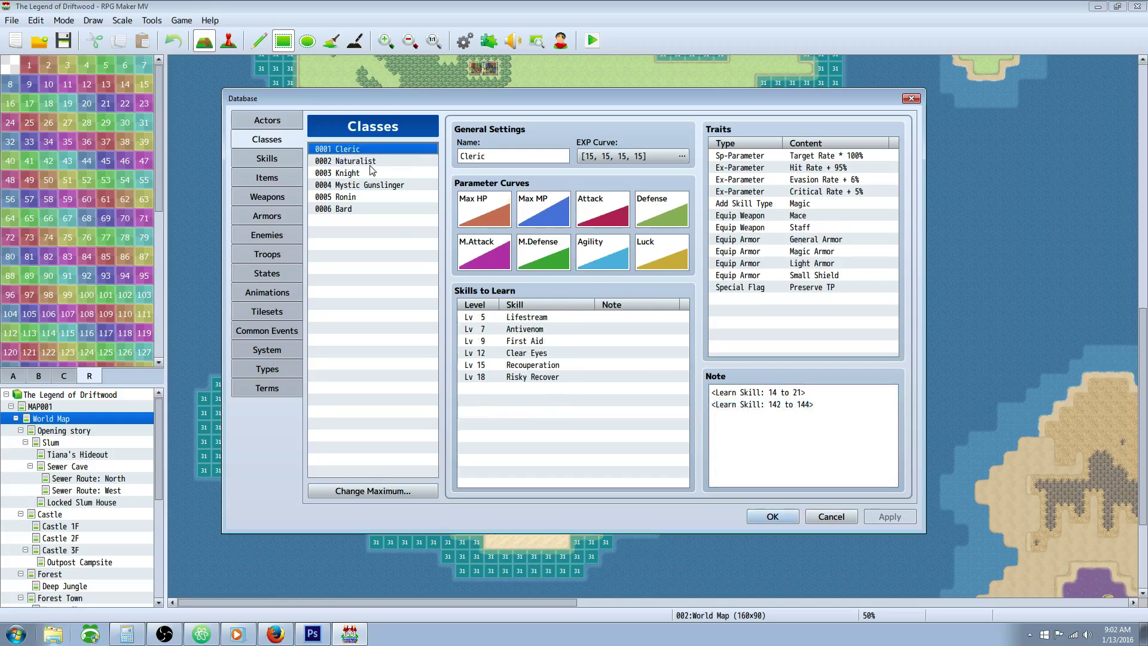
{"action": "left_click", "coordinate": [829, 405]}
{"action": "key", "text": "ctrl+a"}
{"action": "left_click_drag", "start_coordinate": [829, 405], "coordinate": [688, 405]}
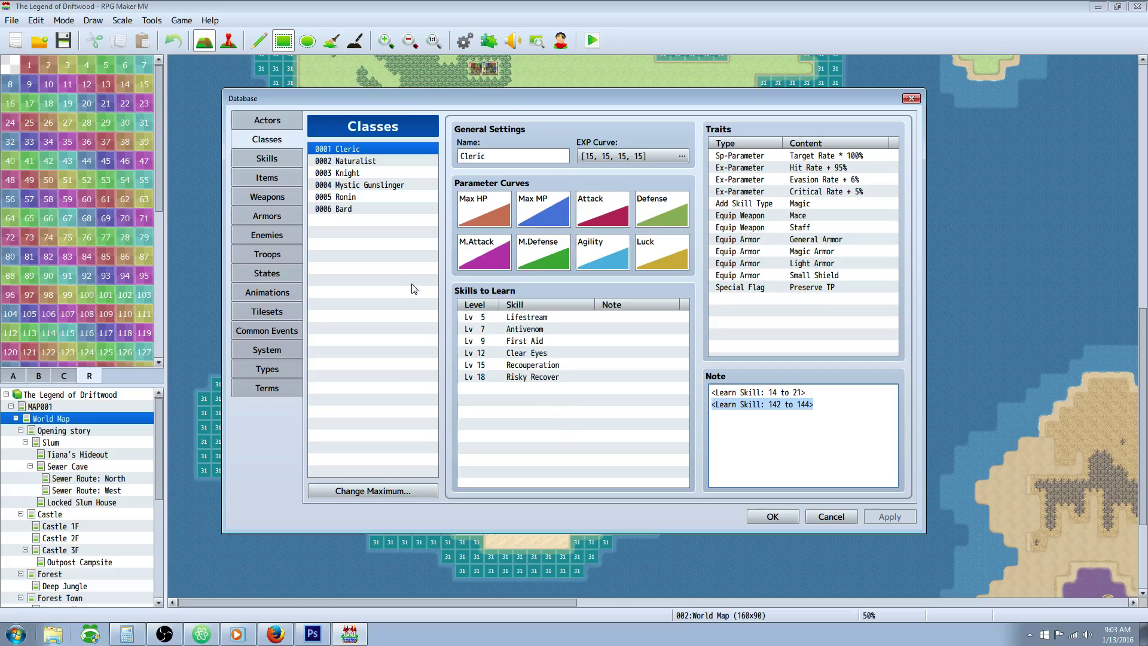
Review the Cleric class's level-based skills to learn alongside the Learn Skill tags in its note
{"action": "left_click", "coordinate": [591, 336]}
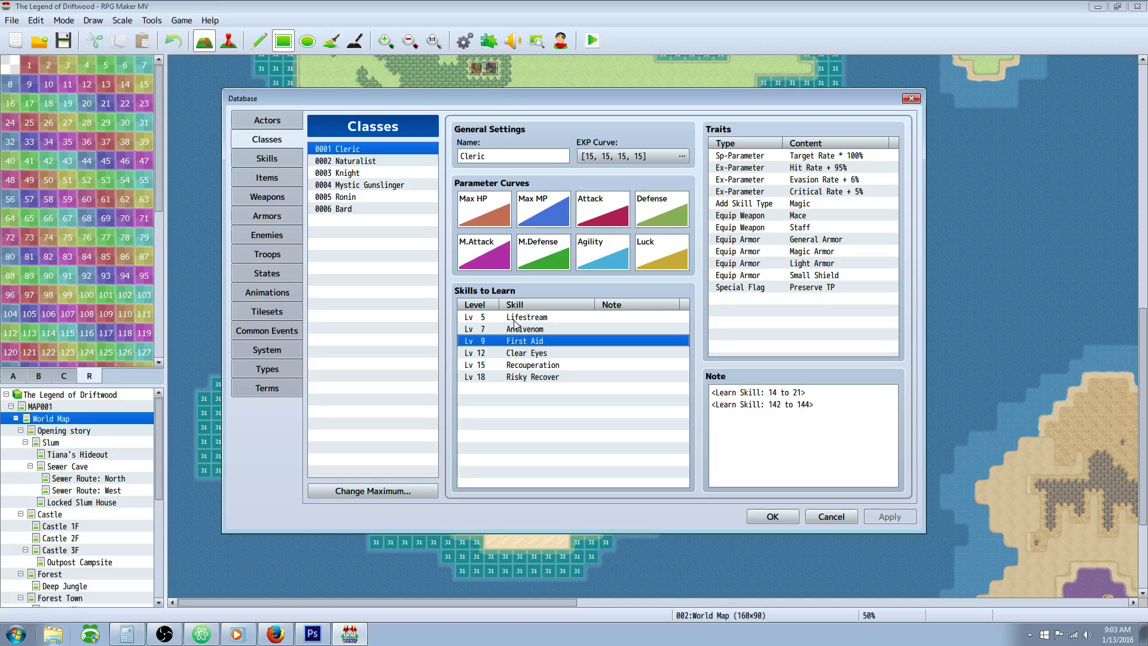
{"action": "left_click", "coordinate": [567, 366]}
{"action": "left_click", "coordinate": [566, 378]}
{"action": "left_click_drag", "start_coordinate": [814, 428], "coordinate": [731, 361]}
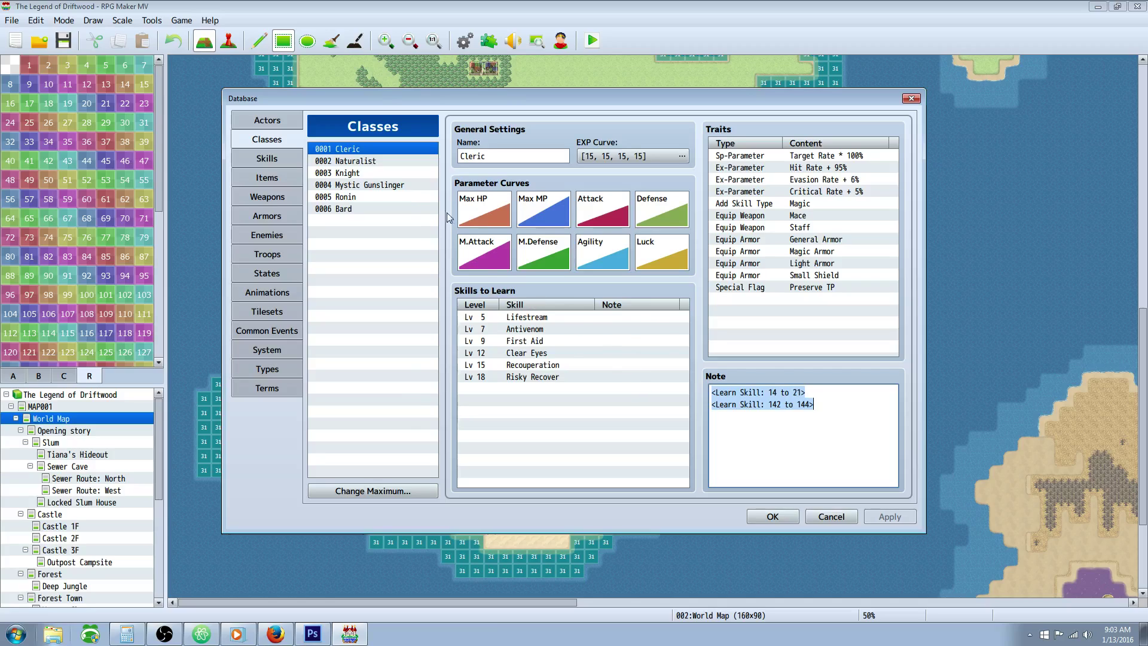
Review the skills to learn of the Naturalist and Knight classes
{"action": "left_click", "coordinate": [365, 162]}
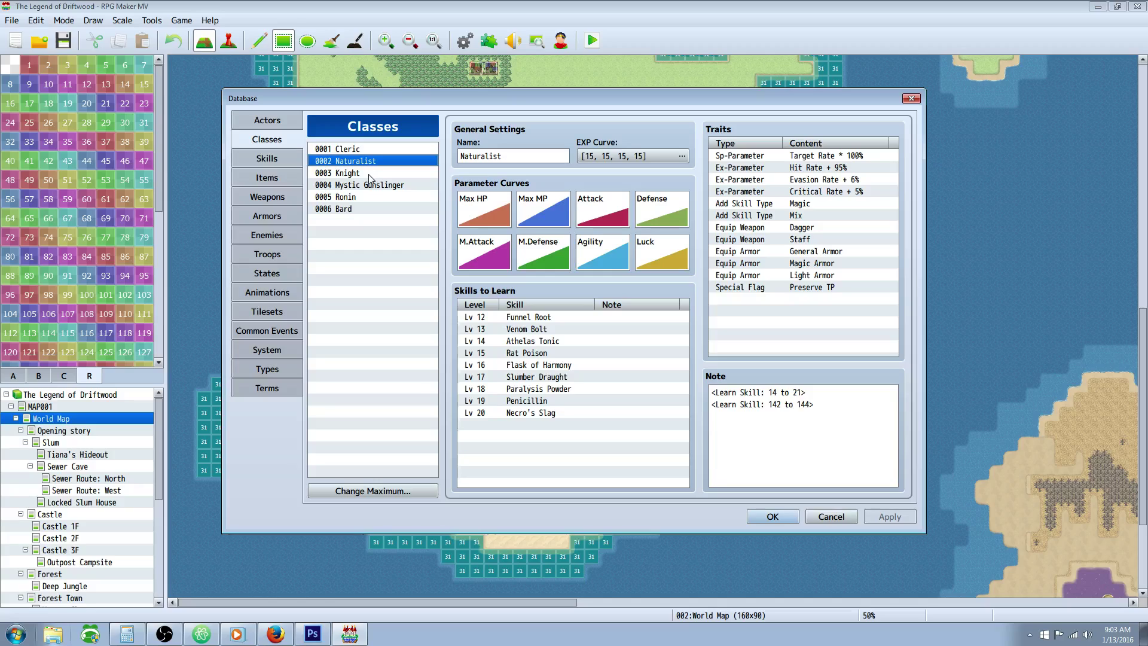
{"action": "left_click", "coordinate": [369, 173]}
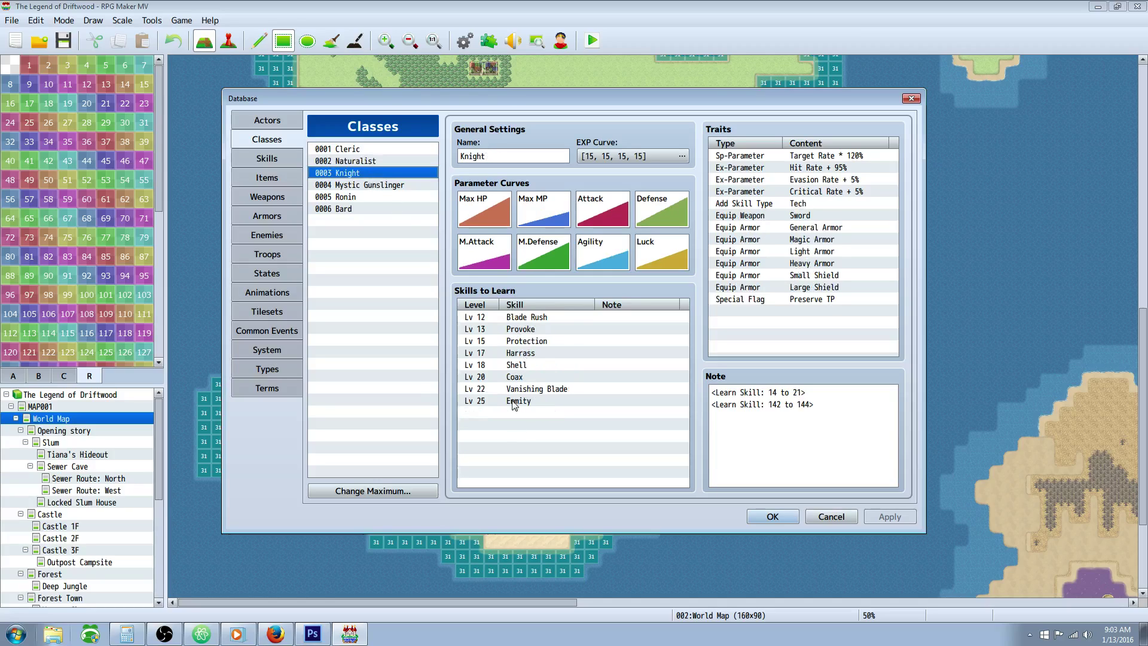
{"action": "left_click_drag", "start_coordinate": [550, 317], "coordinate": [548, 367]}
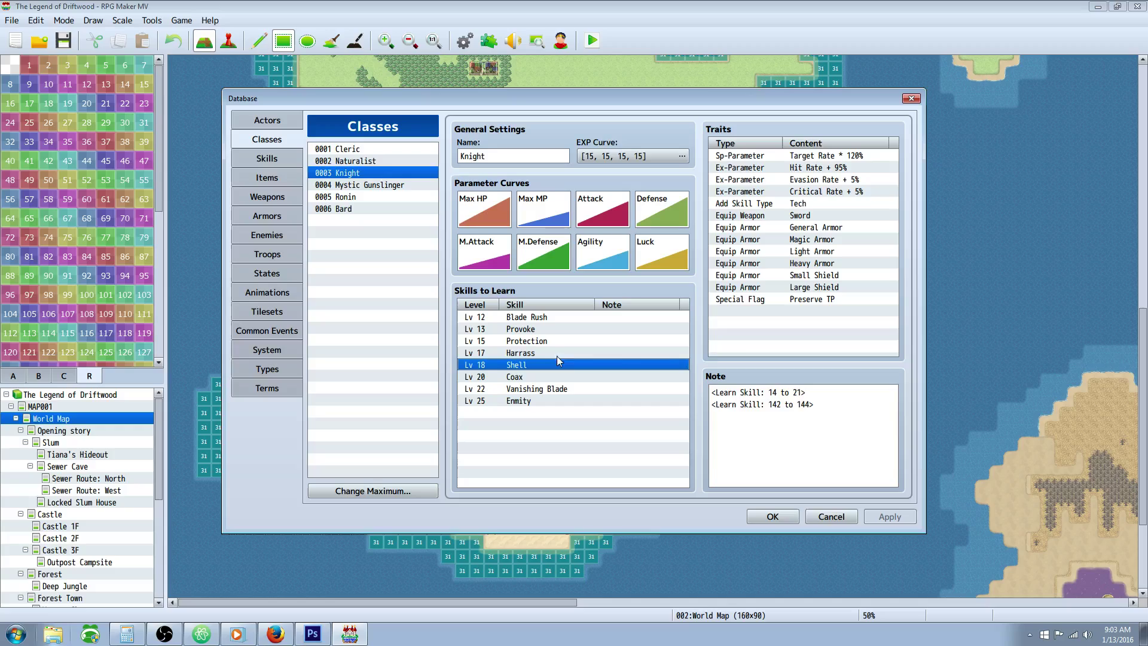
Examine the two Learn Skill range tags in the Knight class's note
{"action": "left_click", "coordinate": [847, 395]}
{"action": "left_click", "coordinate": [843, 408]}
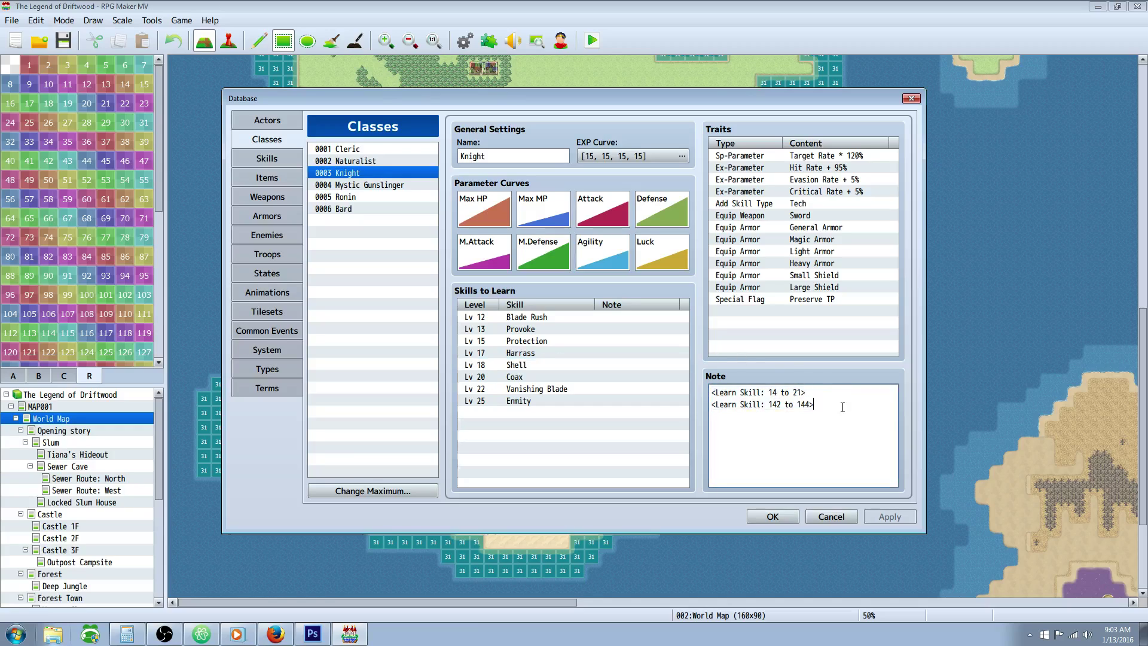
{"action": "key", "text": "ctrl+a"}
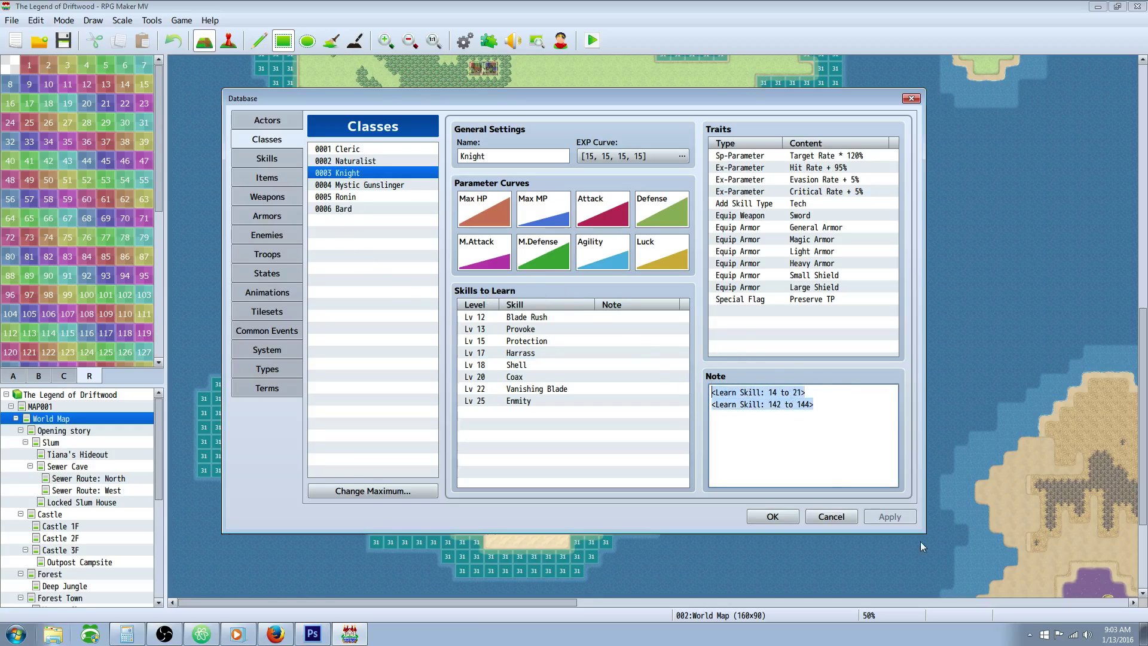
{"action": "left_click", "coordinate": [828, 398]}
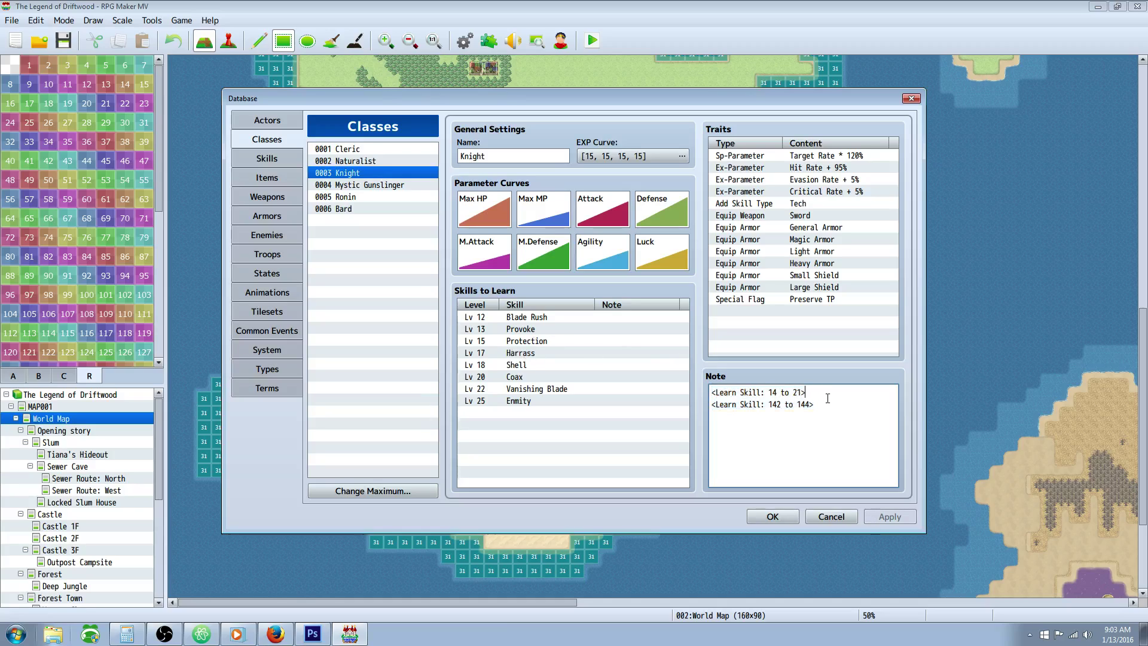
Go to the skills database and look through the passive skills, including Auto-Regain
{"action": "left_click", "coordinate": [267, 159]}
{"action": "left_click", "coordinate": [371, 233]}
{"action": "left_click", "coordinate": [374, 244]}
{"action": "left_click", "coordinate": [373, 256]}
Find the Overwatch skill at number 0197 and display its settings
{"action": "scroll", "coordinate": [411, 251], "scroll_direction": "down", "scroll_amount": 1}
{"action": "scroll", "coordinate": [406, 260], "scroll_direction": "down", "scroll_amount": 12}
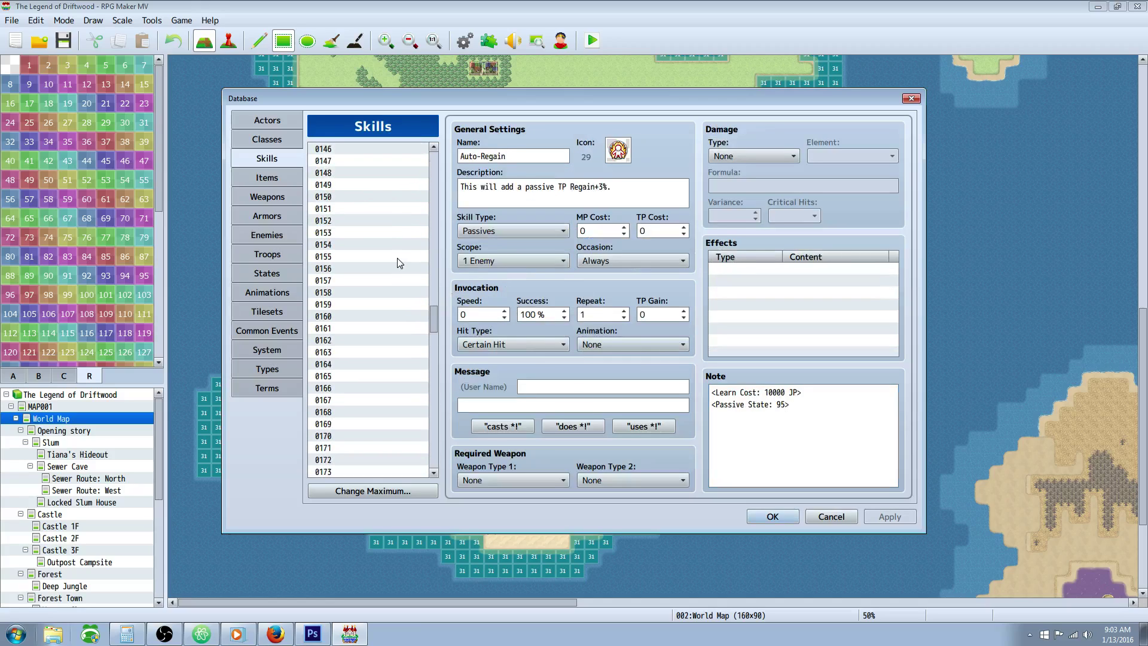
{"action": "scroll", "coordinate": [395, 287], "scroll_direction": "down", "scroll_amount": 5}
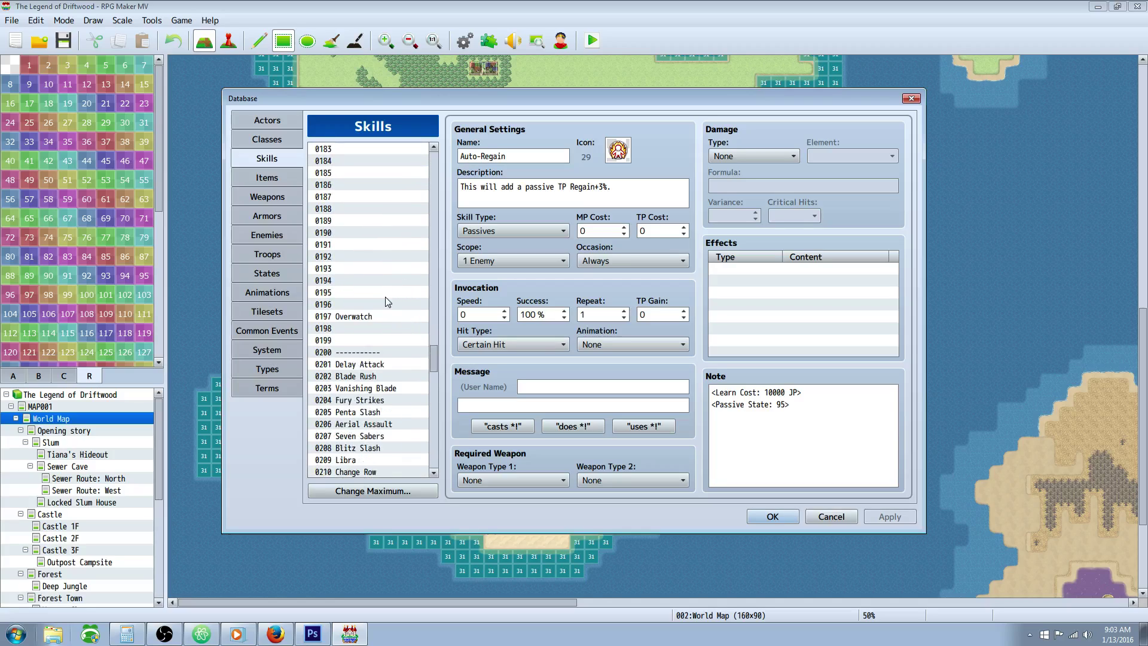
{"action": "left_click", "coordinate": [371, 223]}
{"action": "left_click", "coordinate": [371, 233]}
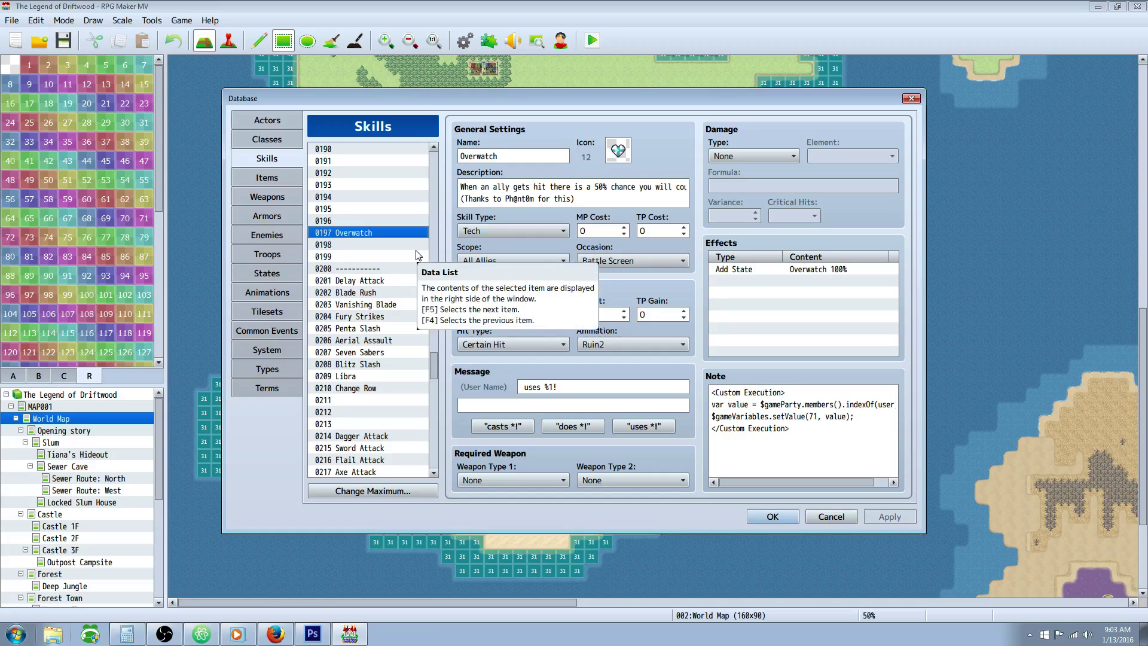
Examine the full Custom Execution code in the Overwatch skill's note, from the party index lookup to the variable assignment
{"action": "left_click_drag", "start_coordinate": [826, 405], "coordinate": [908, 406]}
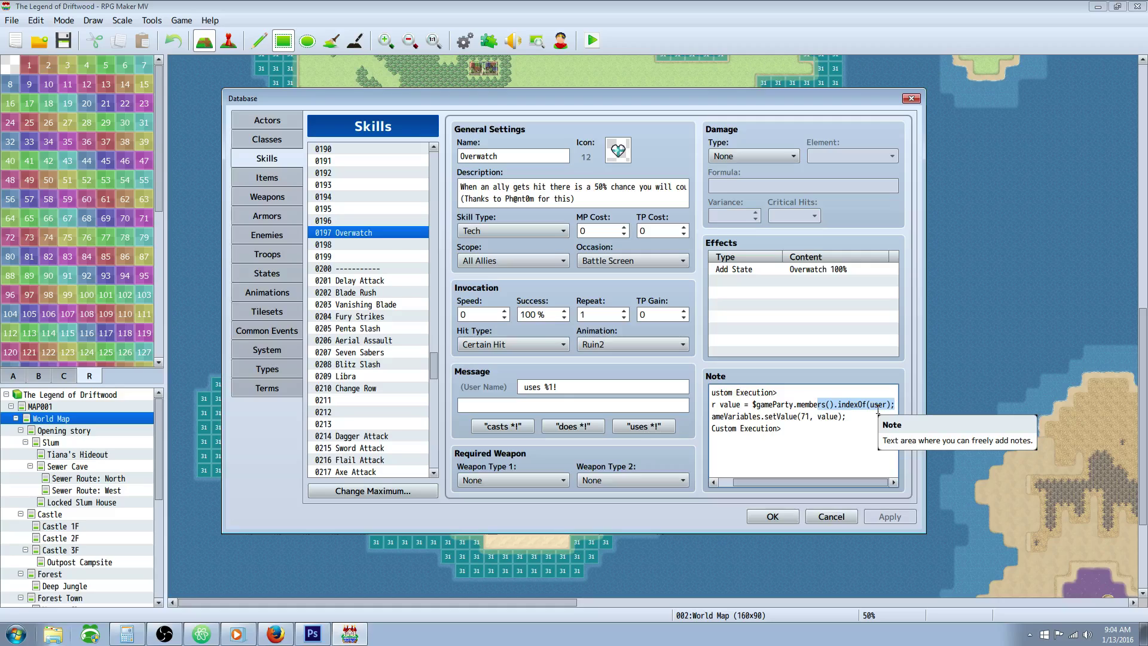
{"action": "left_click_drag", "start_coordinate": [795, 404], "coordinate": [838, 405]}
{"action": "left_click_drag", "start_coordinate": [873, 415], "coordinate": [708, 407]}
{"action": "left_click", "coordinate": [859, 423]}
{"action": "left_click_drag", "start_coordinate": [852, 424], "coordinate": [729, 429]}
{"action": "left_click_drag", "start_coordinate": [835, 417], "coordinate": [703, 405]}
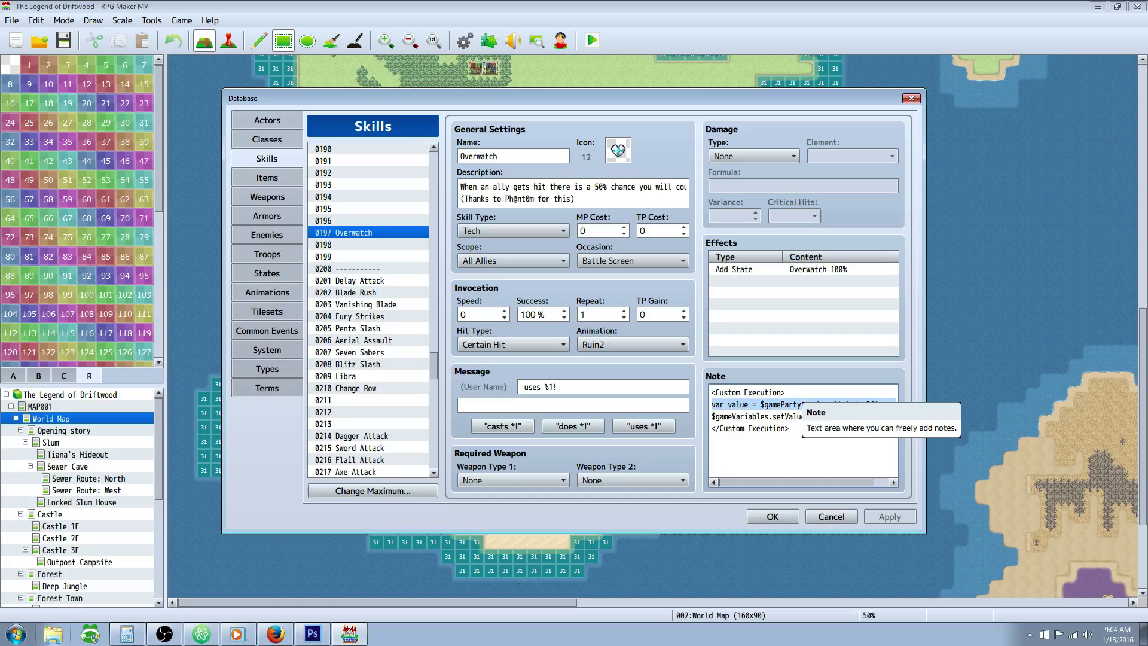
{"action": "left_click_drag", "start_coordinate": [859, 405], "coordinate": [709, 406]}
{"action": "left_click", "coordinate": [863, 406]}
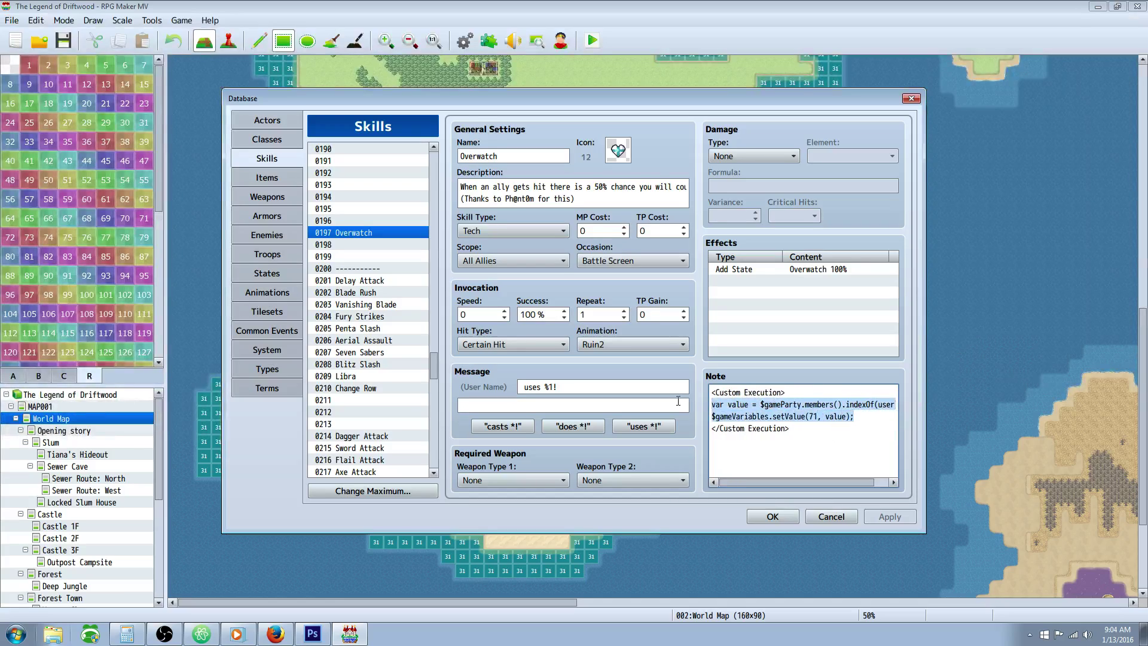
{"action": "left_click_drag", "start_coordinate": [847, 405], "coordinate": [895, 406]}
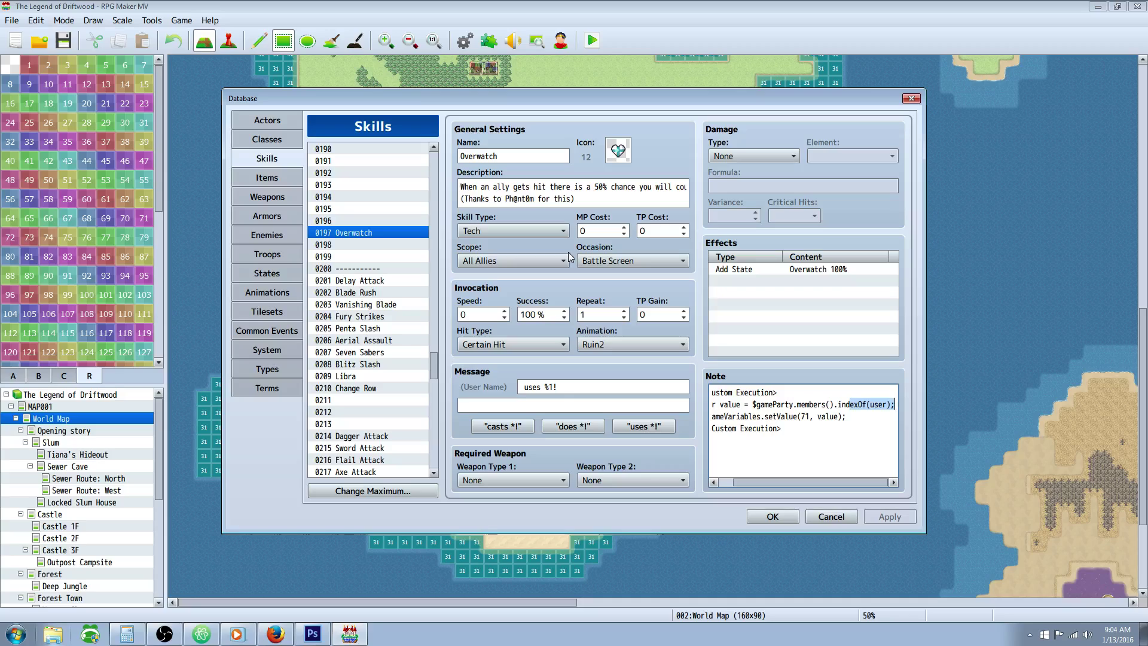
{"action": "left_click", "coordinate": [393, 240]}
{"action": "left_click", "coordinate": [392, 234]}
{"action": "left_click", "coordinate": [393, 242]}
{"action": "left_click", "coordinate": [393, 233]}
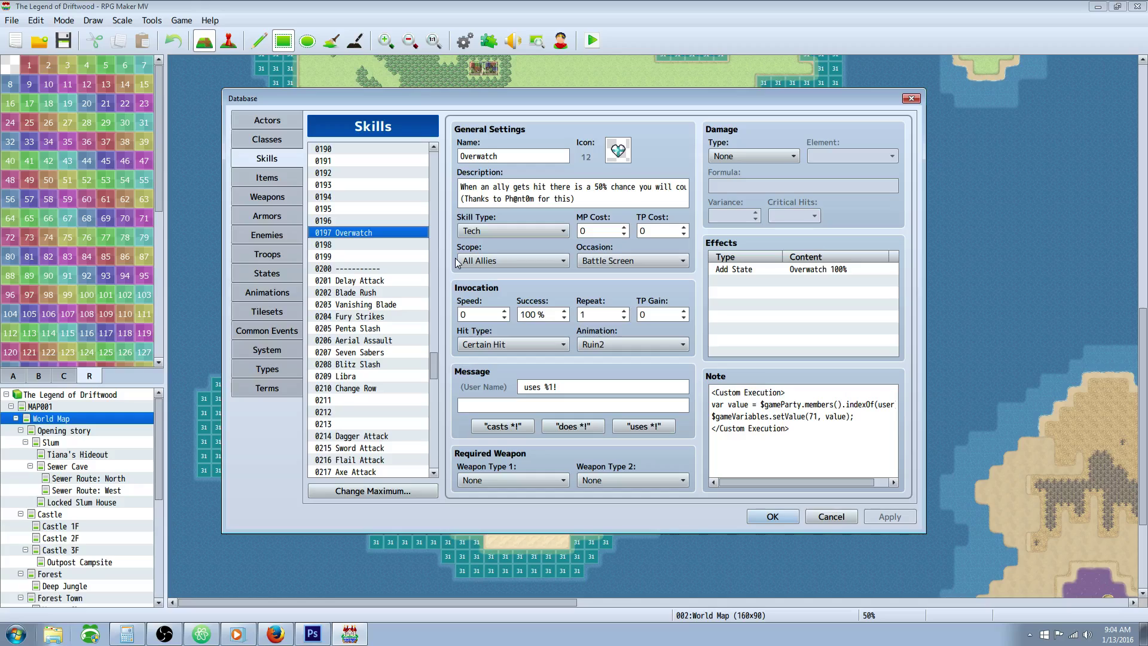
Display the Delay Attack skill and look over the group of special skills starting at 0201
{"action": "left_click", "coordinate": [376, 280]}
{"action": "scroll", "coordinate": [381, 263], "scroll_direction": "down", "scroll_amount": 2}
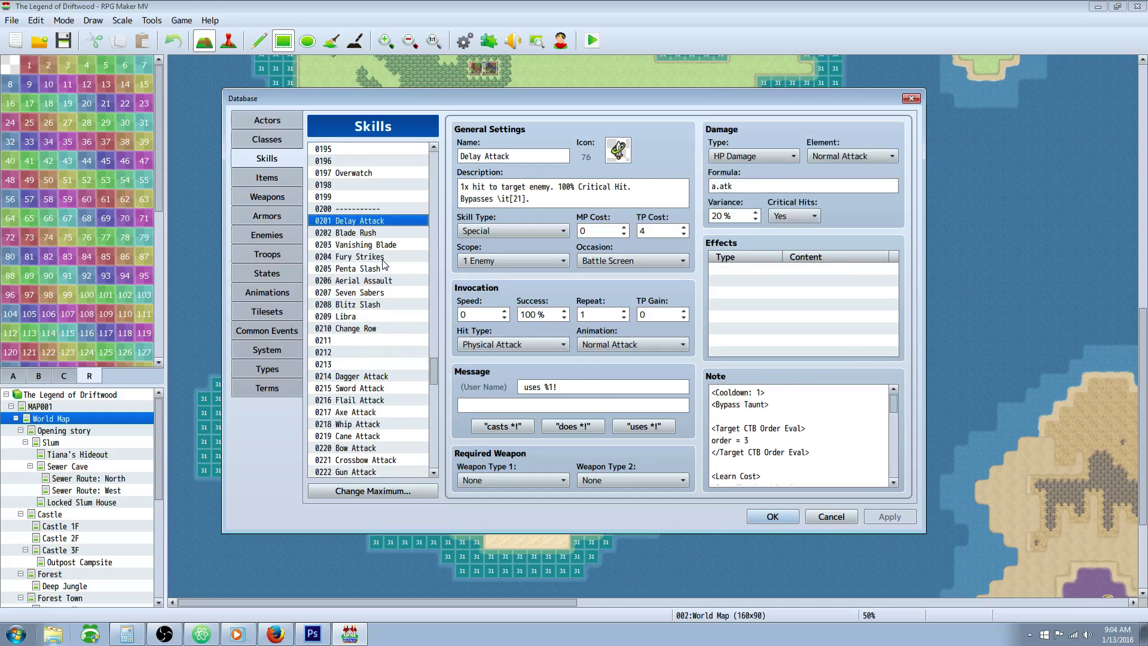
{"action": "scroll", "coordinate": [380, 258], "scroll_direction": "down", "scroll_amount": 1}
{"action": "scroll", "coordinate": [380, 258], "scroll_direction": "down", "scroll_amount": 1}
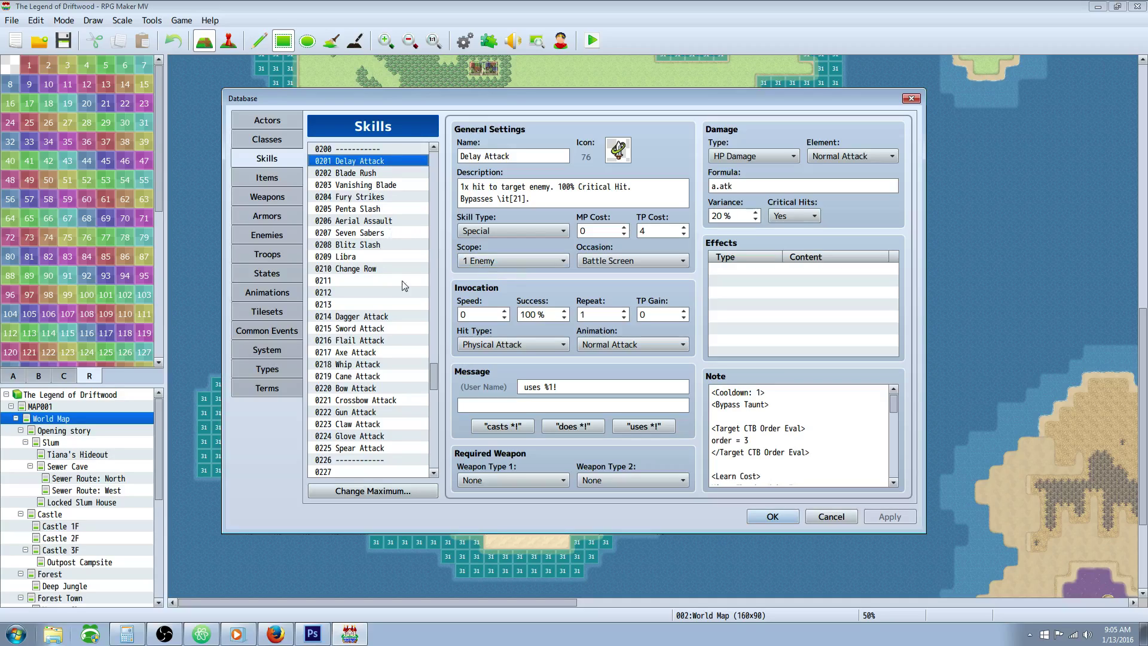
{"action": "left_click", "coordinate": [434, 146]}
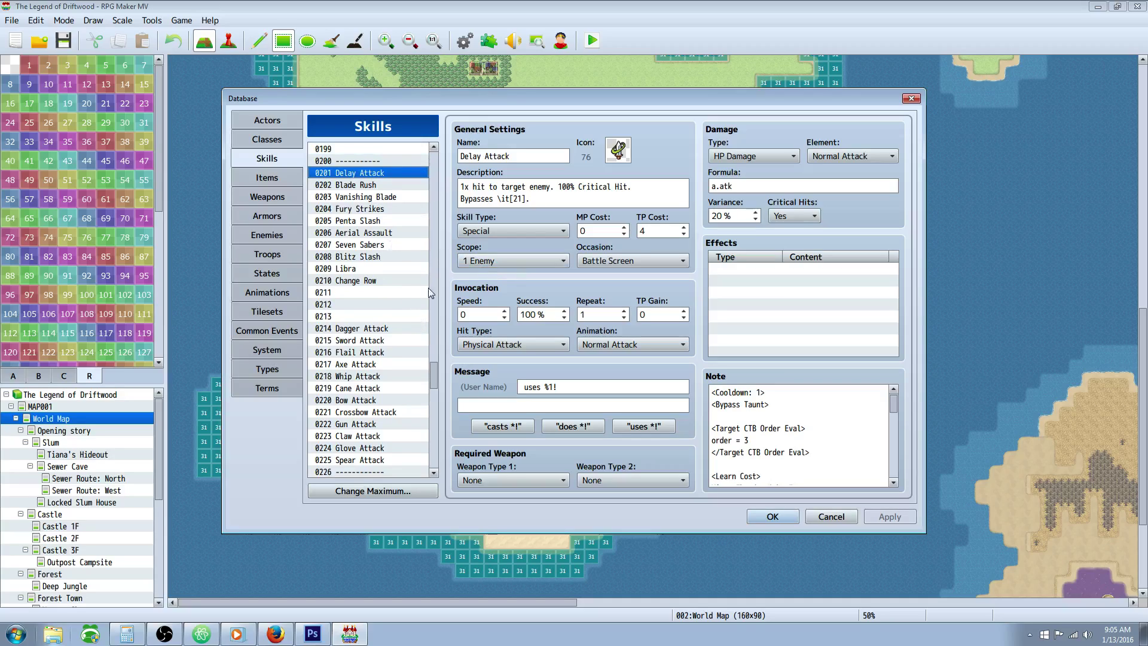
{"action": "scroll", "coordinate": [434, 372], "scroll_direction": "down", "scroll_amount": 1}
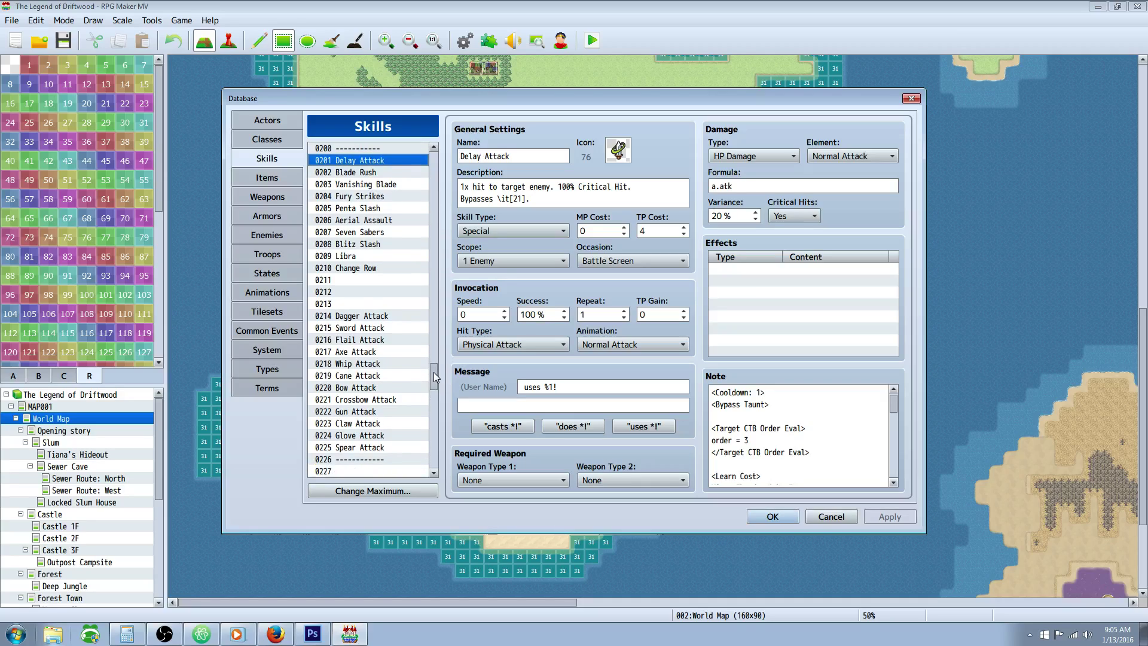
Inspect the Sword Attack skill among the weapon-specific basic attacks
{"action": "left_click", "coordinate": [381, 327]}
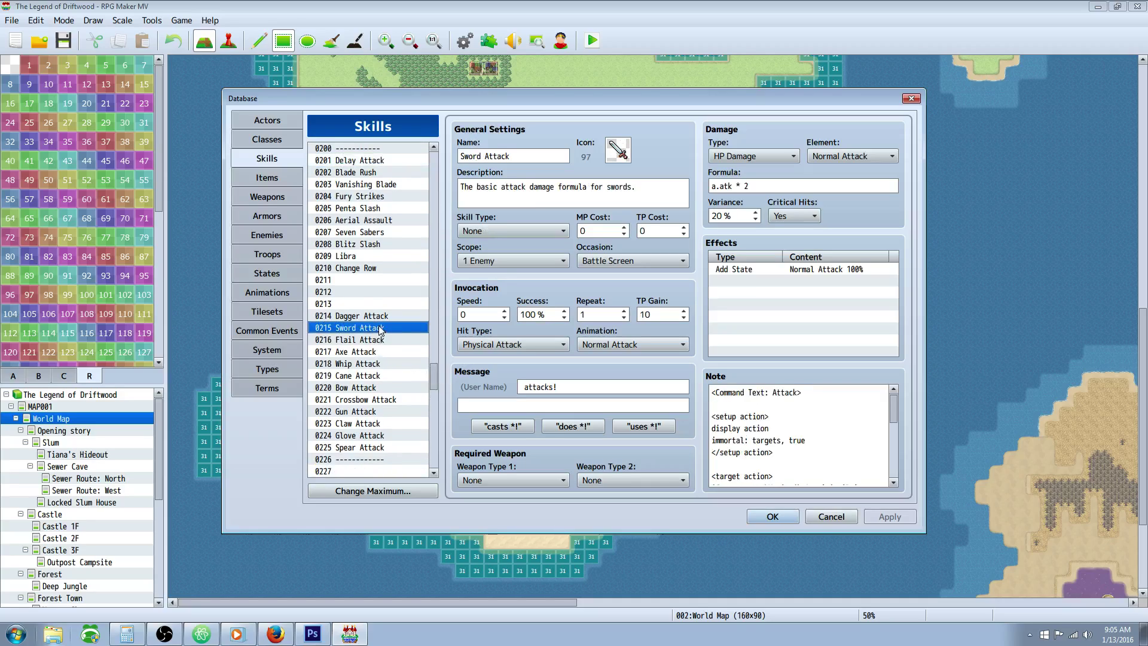
{"action": "scroll", "coordinate": [380, 307], "scroll_direction": "down", "scroll_amount": 3}
{"action": "scroll", "coordinate": [379, 307], "scroll_direction": "up", "scroll_amount": 3}
Compare the settings of the special skills Delay Attack, Blade Rush, Vanishing Blade and Fury Strikes
{"action": "left_click", "coordinate": [384, 161]}
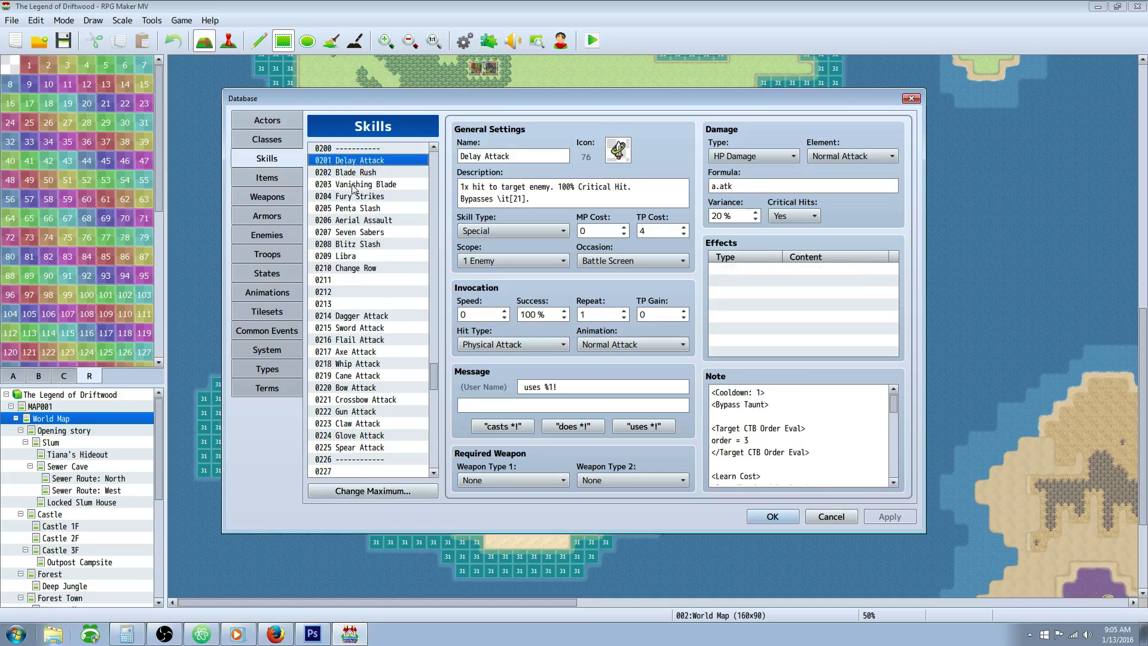
{"action": "left_click", "coordinate": [382, 174]}
{"action": "left_click", "coordinate": [387, 183]}
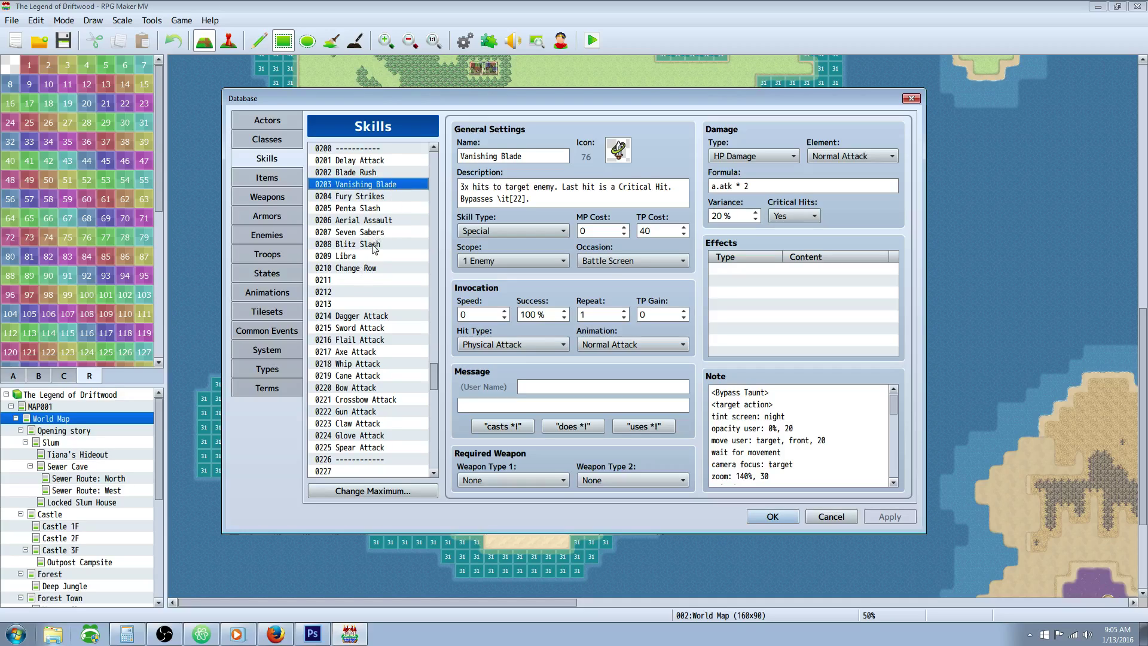
{"action": "left_click", "coordinate": [376, 199]}
{"action": "scroll", "coordinate": [389, 232], "scroll_direction": "up", "scroll_amount": 2}
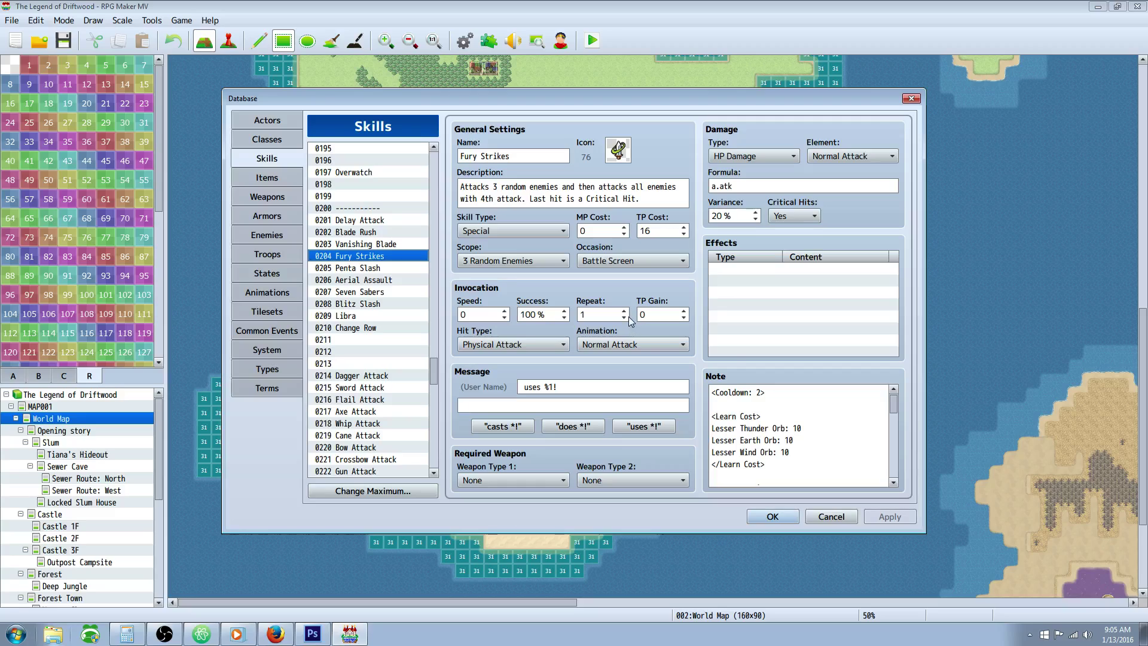
{"action": "left_click", "coordinate": [383, 223]}
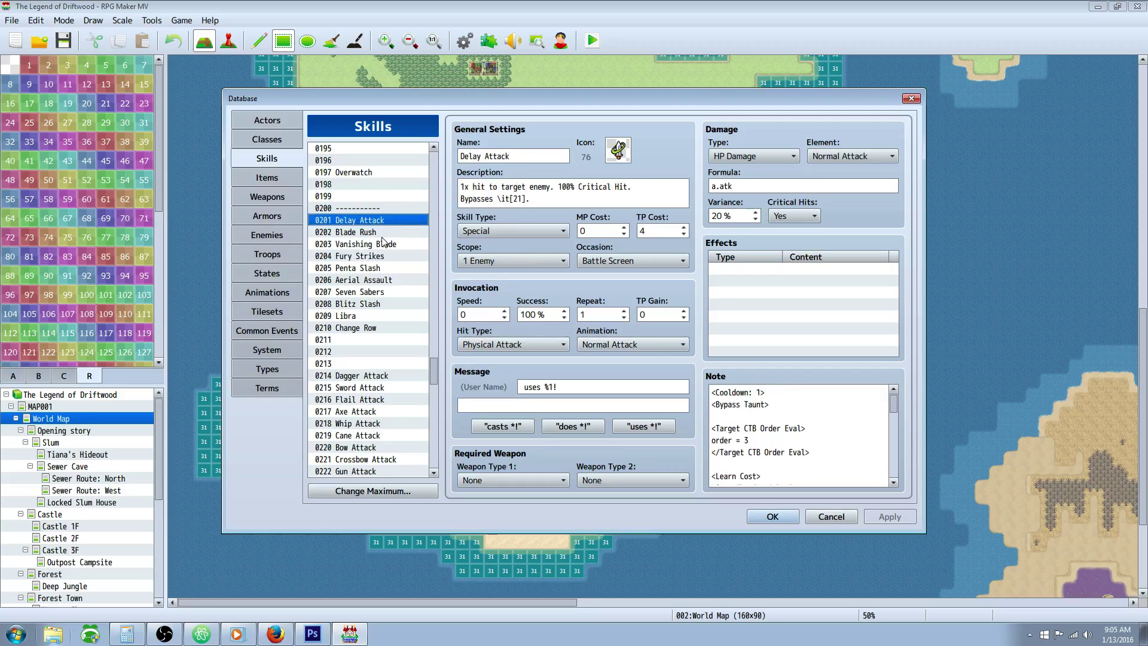
{"action": "key", "text": "Down"}
Display the Drain Life skill and look through the skills that follow it, including the elemental shots
{"action": "left_click_drag", "start_coordinate": [436, 365], "coordinate": [432, 217]}
{"action": "left_click", "coordinate": [359, 244]}
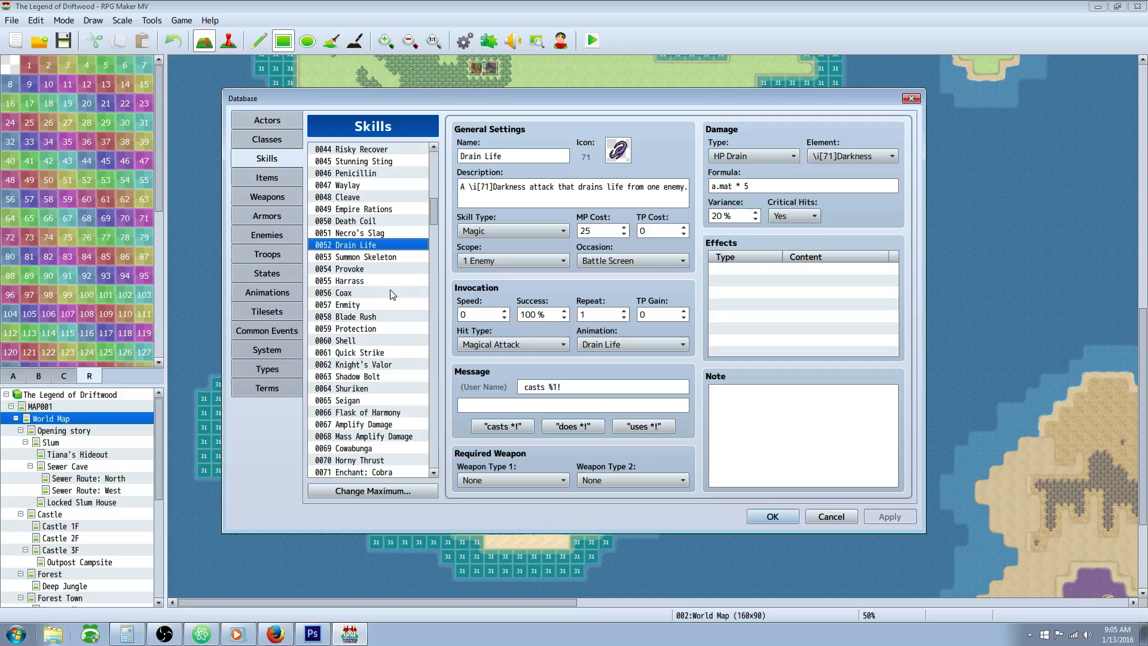
{"action": "scroll", "coordinate": [377, 308], "scroll_direction": "down", "scroll_amount": 5}
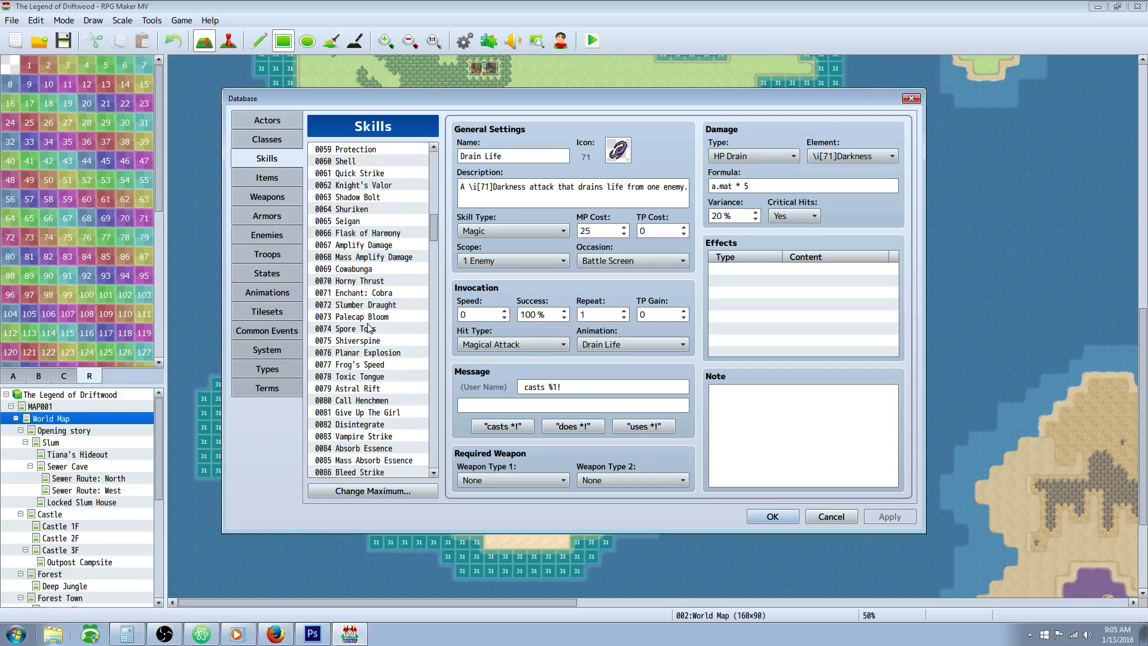
{"action": "scroll", "coordinate": [369, 328], "scroll_direction": "down", "scroll_amount": 1}
{"action": "scroll", "coordinate": [369, 323], "scroll_direction": "down", "scroll_amount": 11}
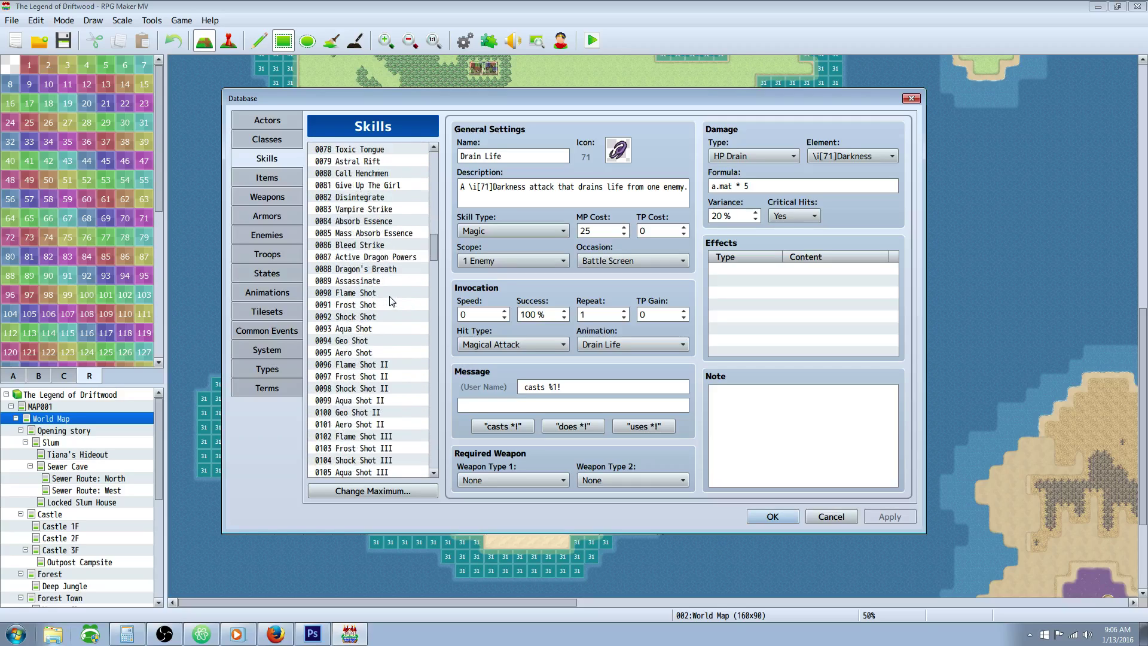
Find the Wide Tail skill at number 0251 and inspect its settings
{"action": "left_click_drag", "start_coordinate": [434, 277], "coordinate": [440, 412]}
{"action": "left_click", "coordinate": [382, 338]}
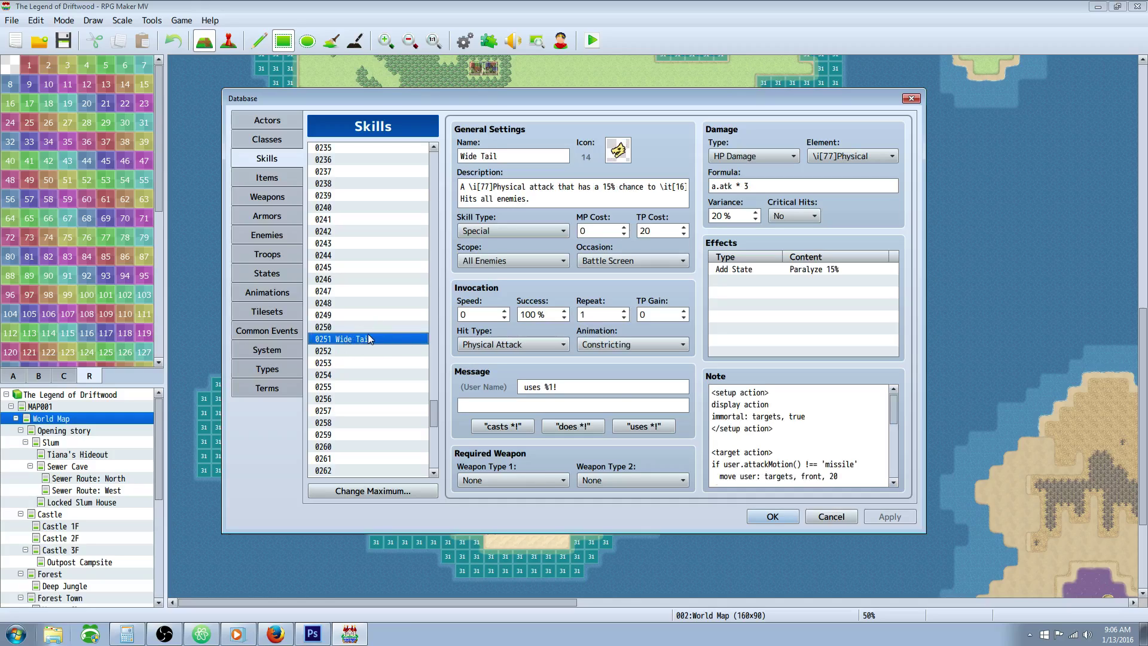
{"action": "scroll", "coordinate": [338, 336], "scroll_direction": "down", "scroll_amount": 2}
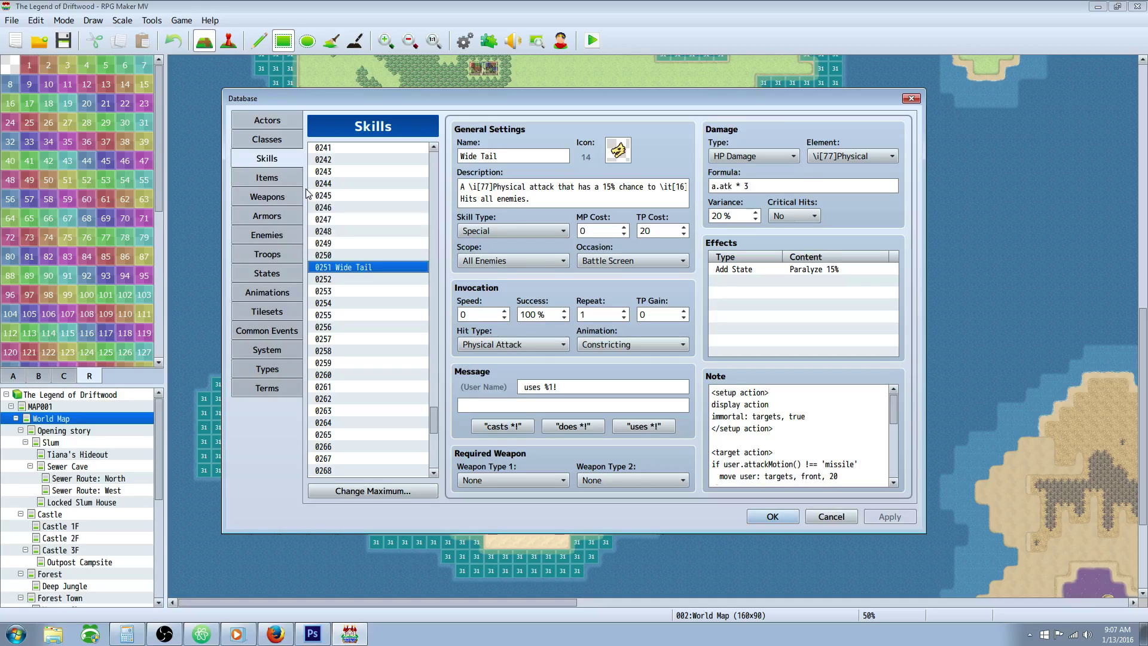
Go to the enemies database and display the Vildebeast Card enemy at number 0101
{"action": "left_click", "coordinate": [270, 238]}
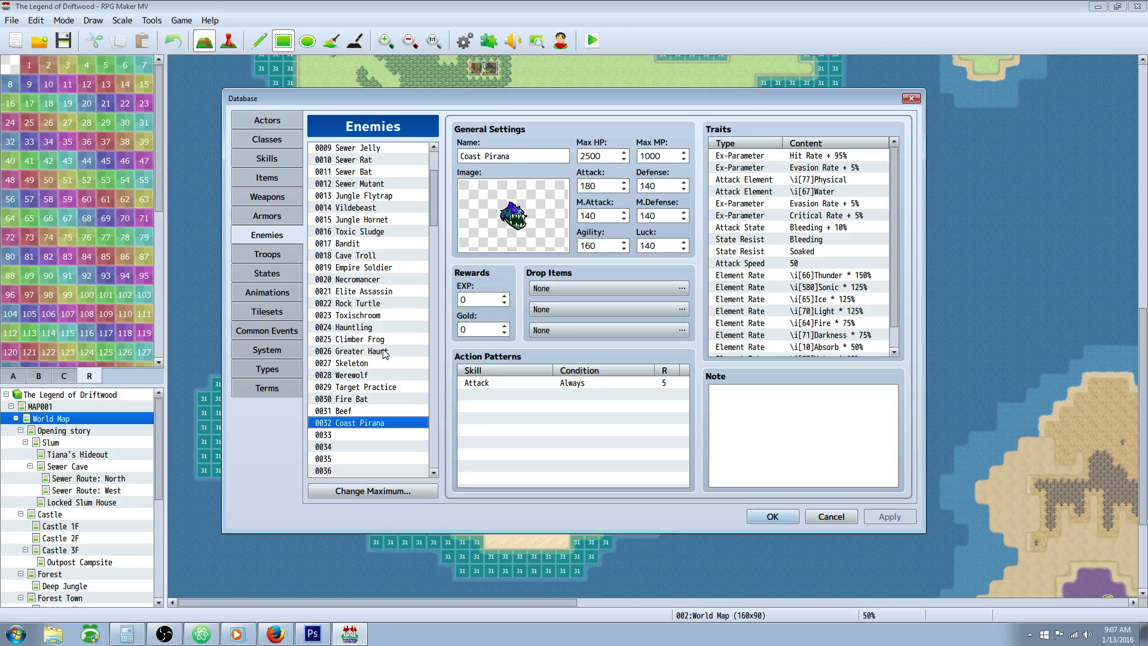
{"action": "scroll", "coordinate": [387, 322], "scroll_direction": "down", "scroll_amount": 2}
{"action": "scroll", "coordinate": [387, 322], "scroll_direction": "down", "scroll_amount": 16}
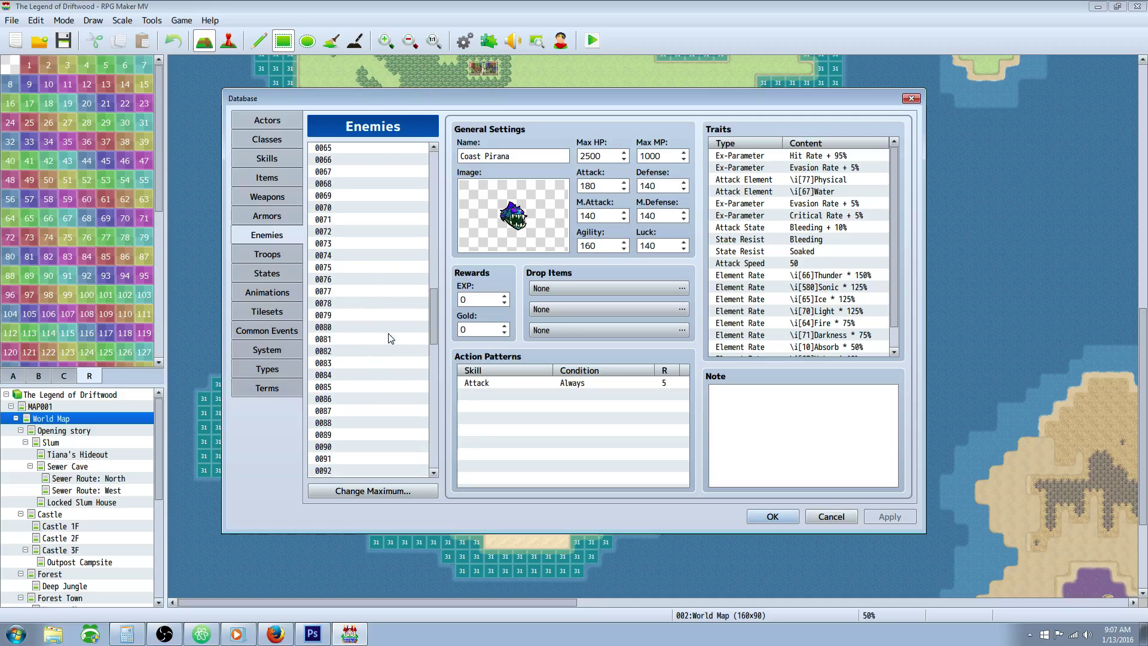
{"action": "scroll", "coordinate": [387, 343], "scroll_direction": "down", "scroll_amount": 6}
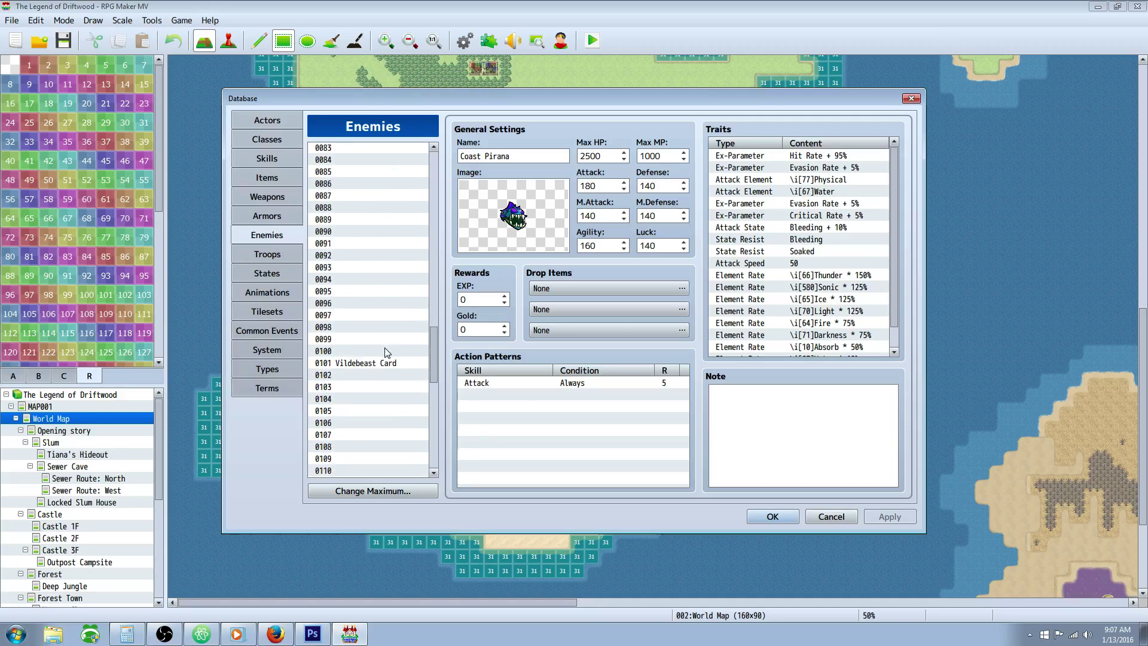
{"action": "left_click", "coordinate": [383, 361]}
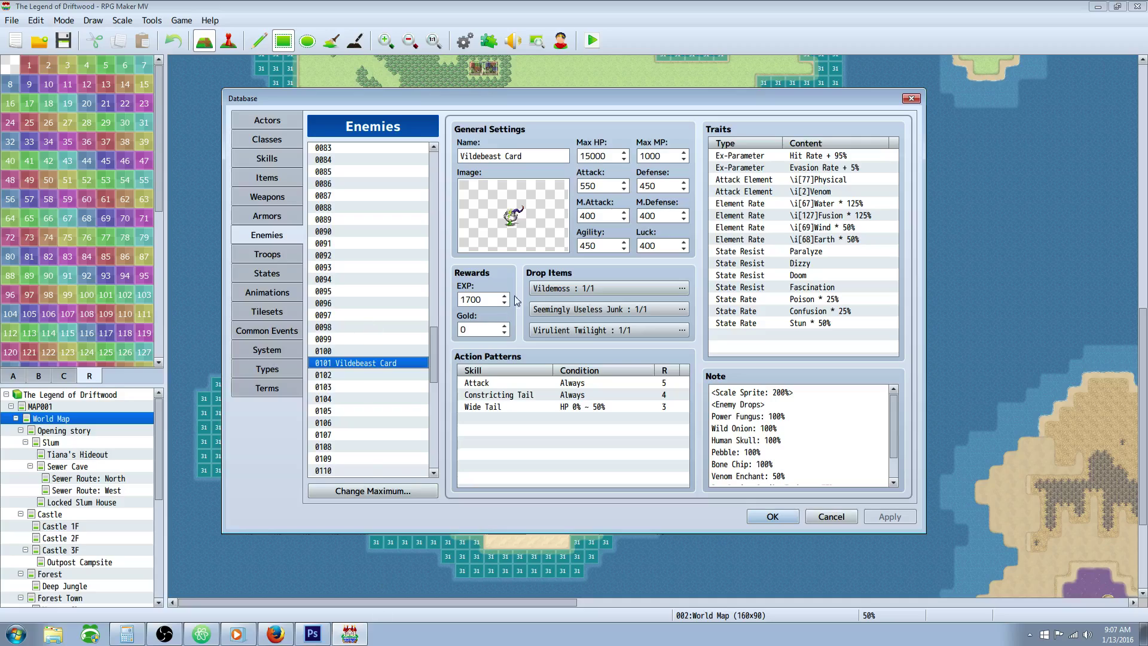
Review the Vildebeast Card's HP, MP, attack, defense, magic attack and magic defense values
{"action": "left_click", "coordinate": [613, 156]}
{"action": "left_click", "coordinate": [662, 154]}
{"action": "key", "text": "Tab"}
{"action": "key", "text": "Tab"}
{"action": "key", "text": "Tab"}
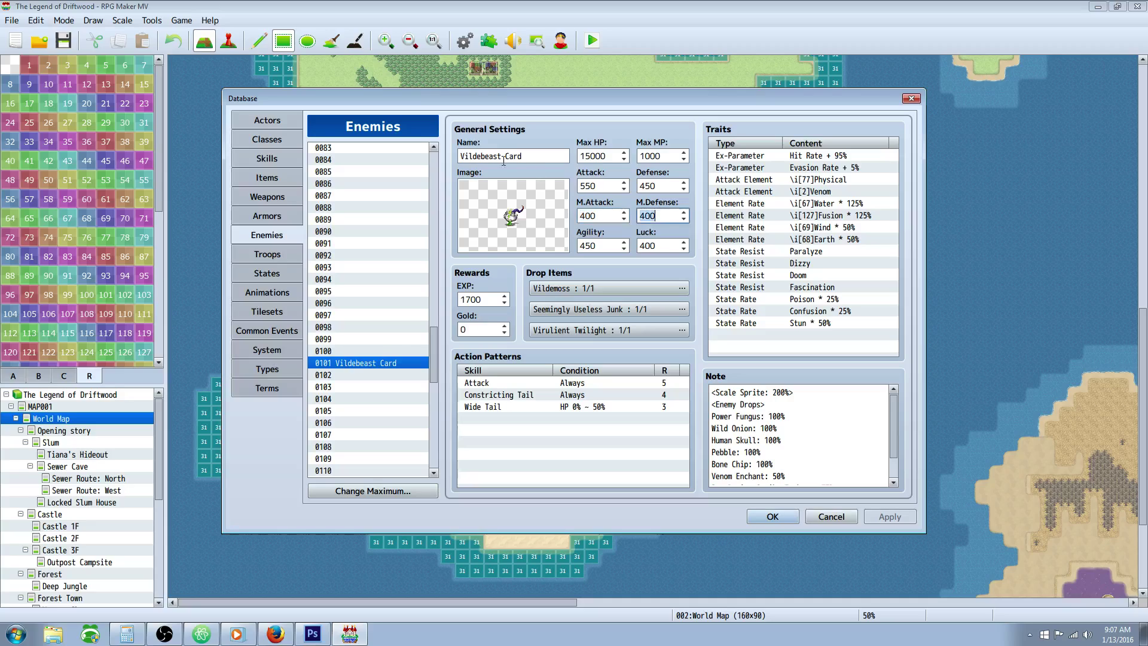
{"action": "double_click", "coordinate": [587, 157]}
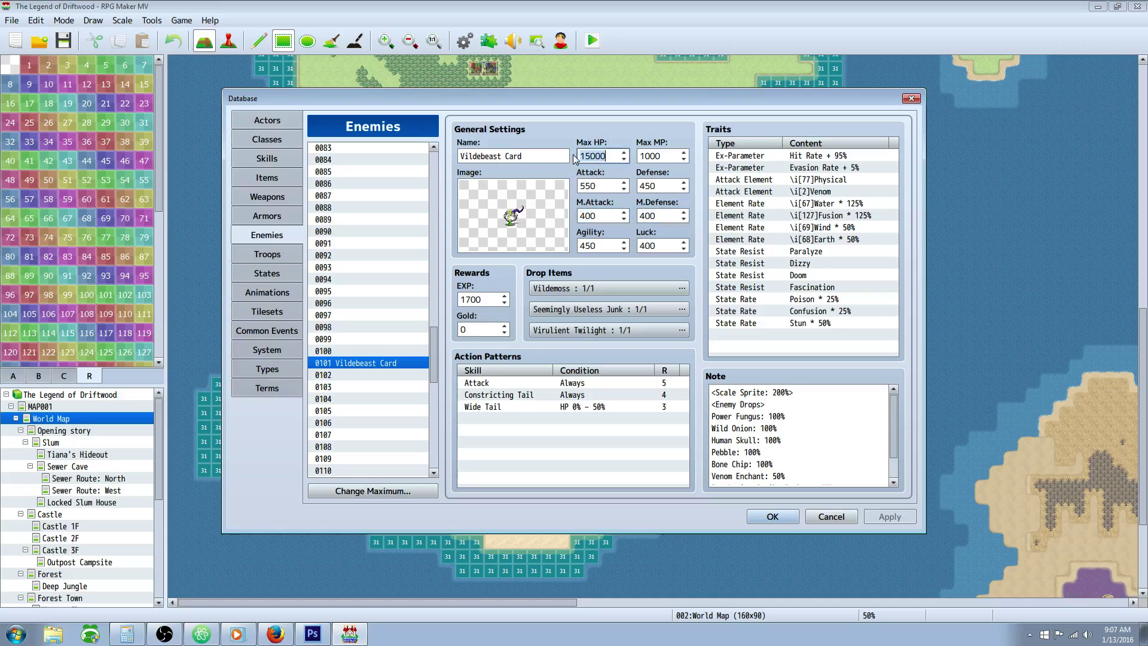
{"action": "double_click", "coordinate": [656, 155]}
{"action": "double_click", "coordinate": [596, 186]}
{"action": "double_click", "coordinate": [647, 186]}
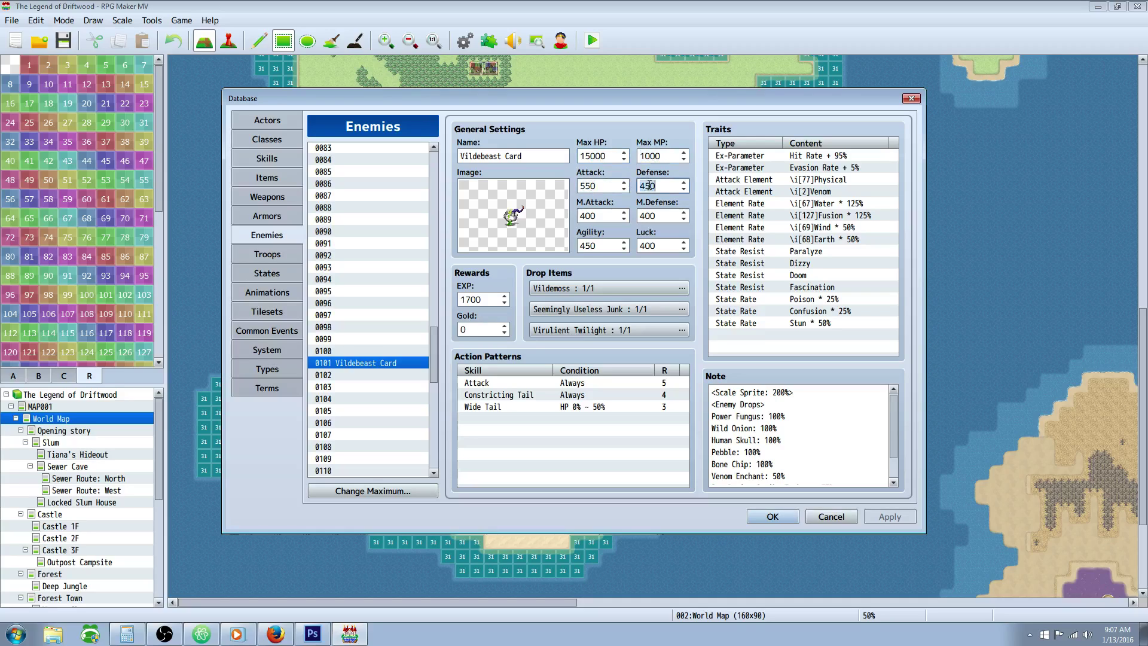
{"action": "double_click", "coordinate": [592, 156]}
{"action": "double_click", "coordinate": [656, 155]}
{"action": "double_click", "coordinate": [608, 187]}
{"action": "double_click", "coordinate": [648, 186]}
{"action": "double_click", "coordinate": [616, 210]}
{"action": "double_click", "coordinate": [664, 216]}
Check the Vildebeast Card's Scale Sprite note tag and its EXP reward
{"action": "triple_click", "coordinate": [762, 395]}
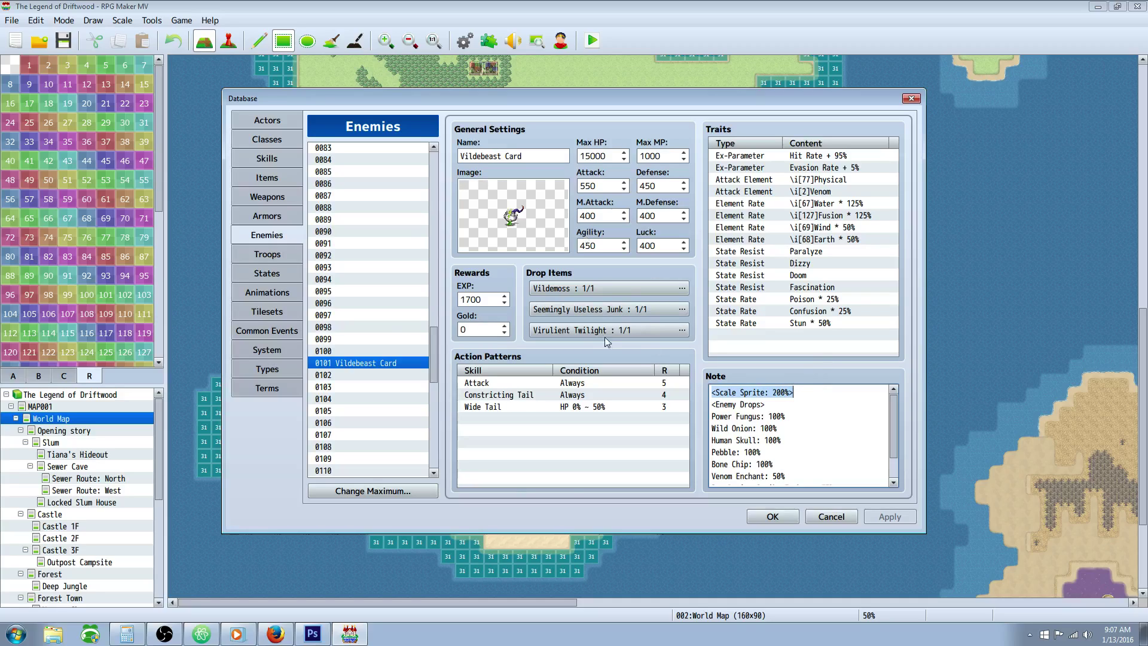
{"action": "double_click", "coordinate": [494, 300]}
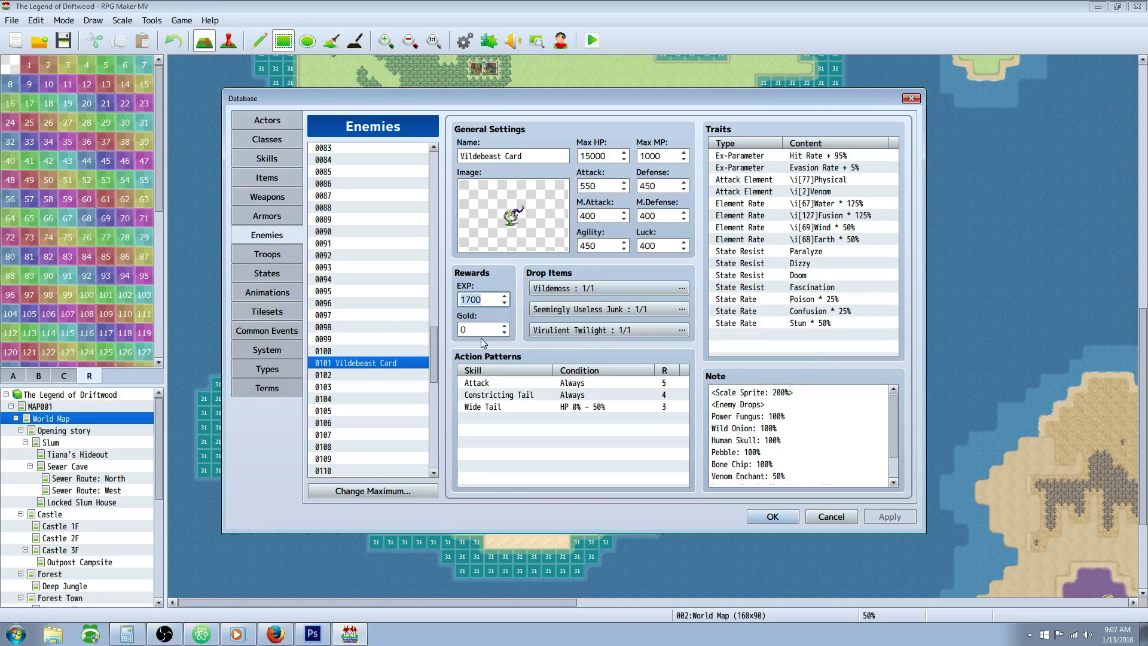
{"action": "left_click", "coordinate": [484, 300]}
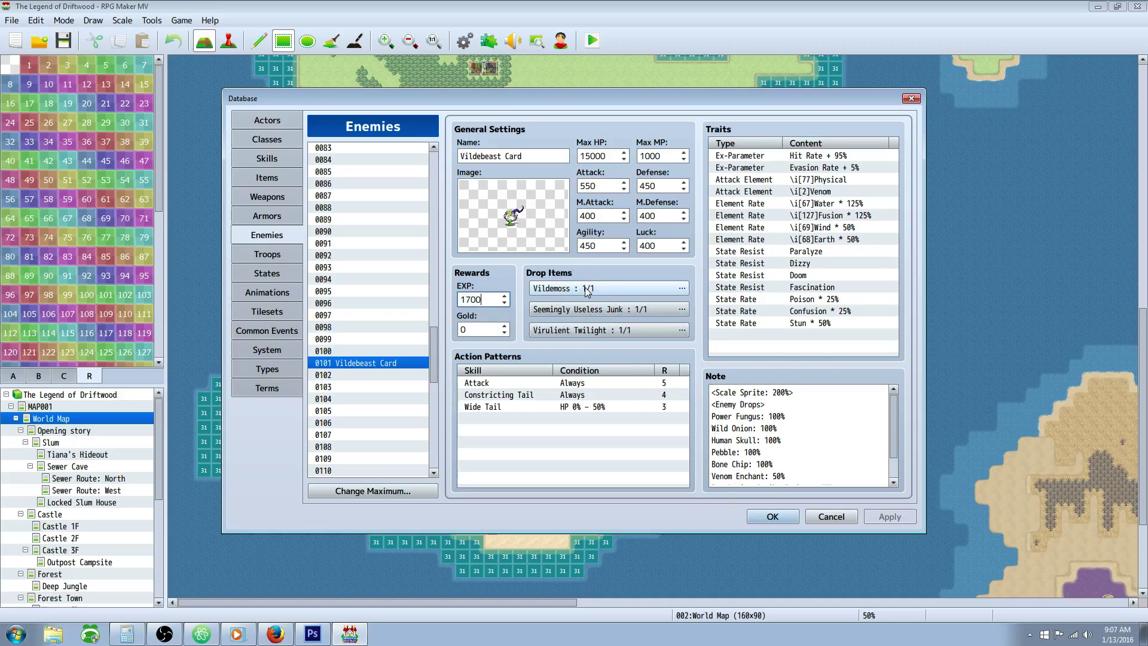
Review the item list and drop percentages inside the Vildebeast Card's Enemy Drops note tag
{"action": "scroll", "coordinate": [824, 438], "scroll_direction": "down", "scroll_amount": 1}
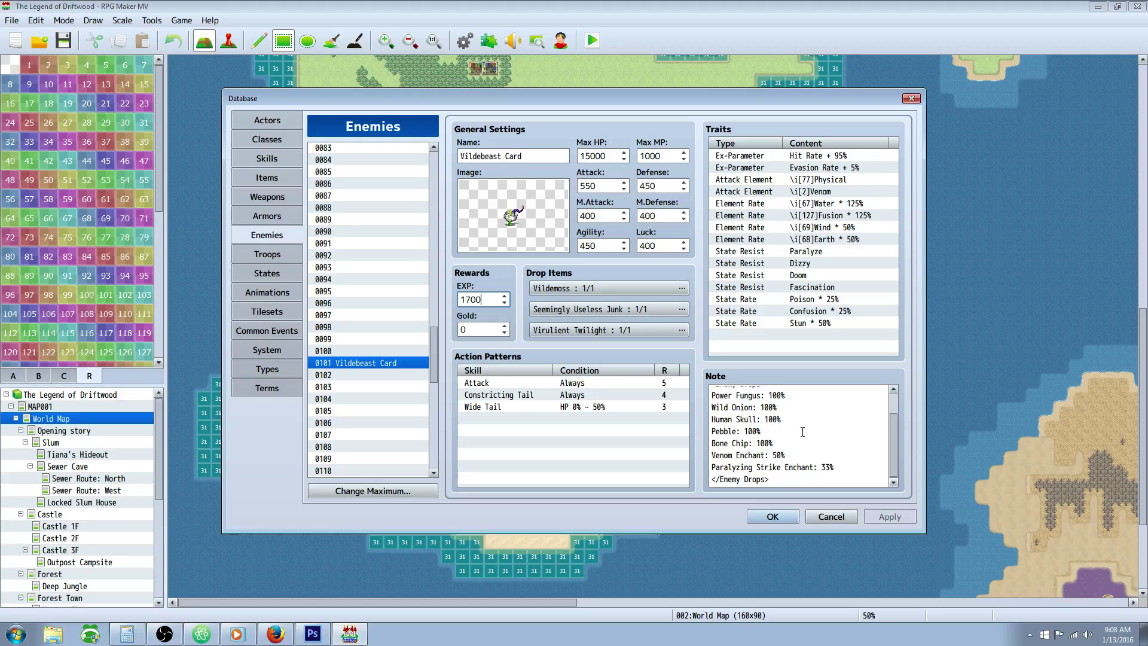
{"action": "left_click", "coordinate": [838, 423]}
{"action": "key", "text": "ctrl+a"}
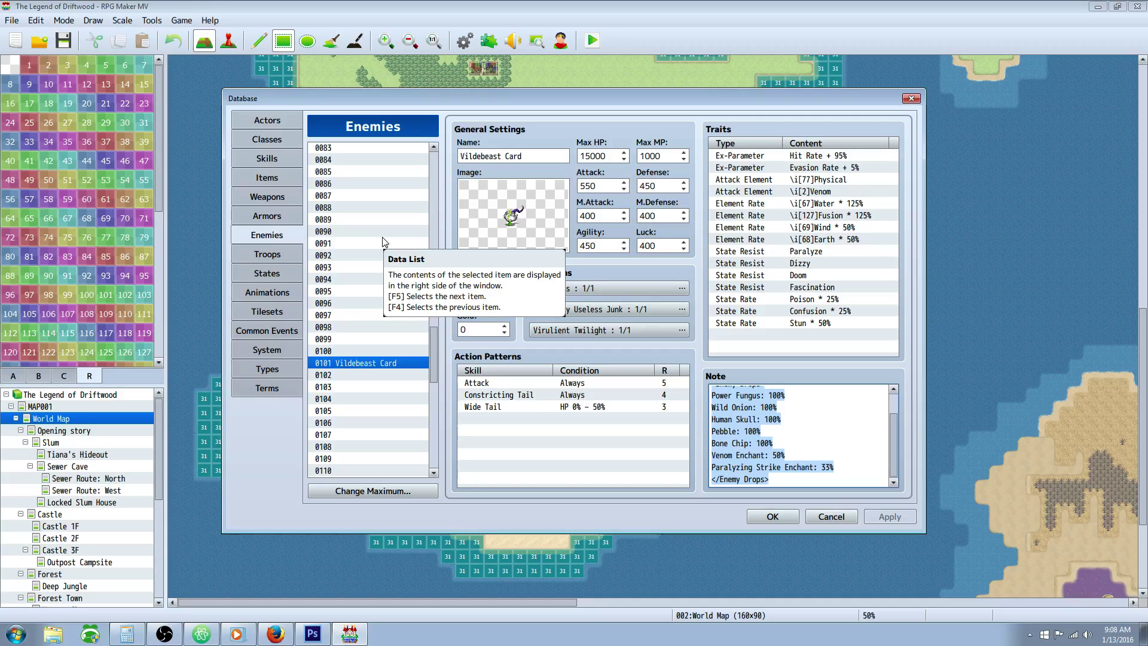
Open the icon selection for the Potion item at number 0001 and browse to the potion bottle icons
{"action": "left_click", "coordinate": [286, 178]}
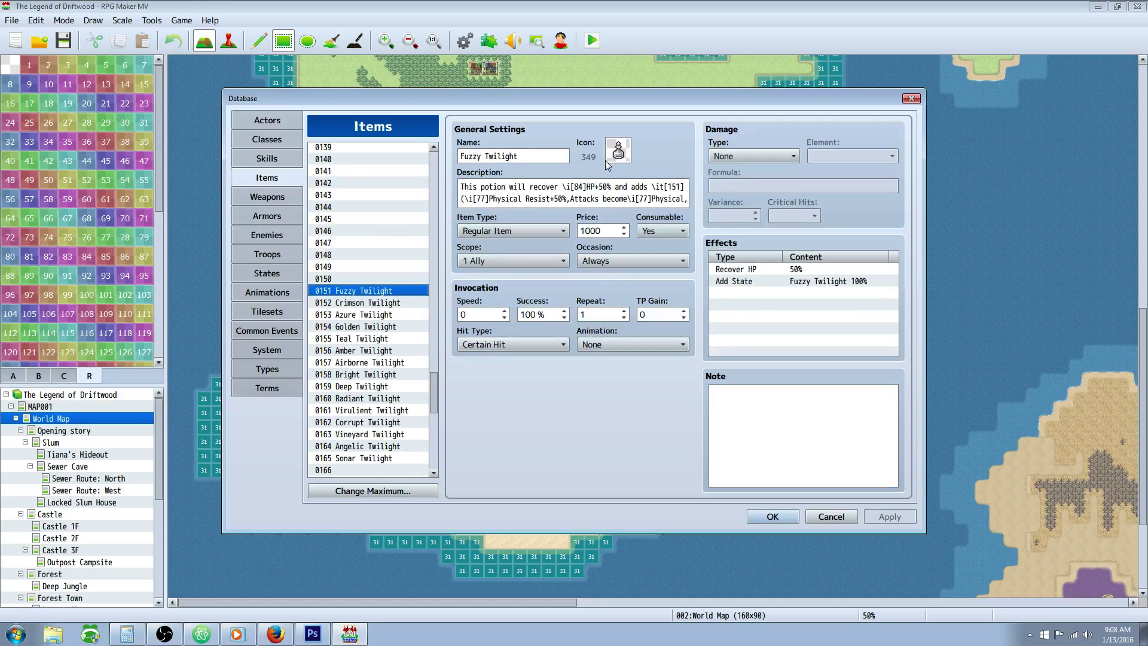
{"action": "left_click_drag", "start_coordinate": [428, 414], "coordinate": [425, 150]}
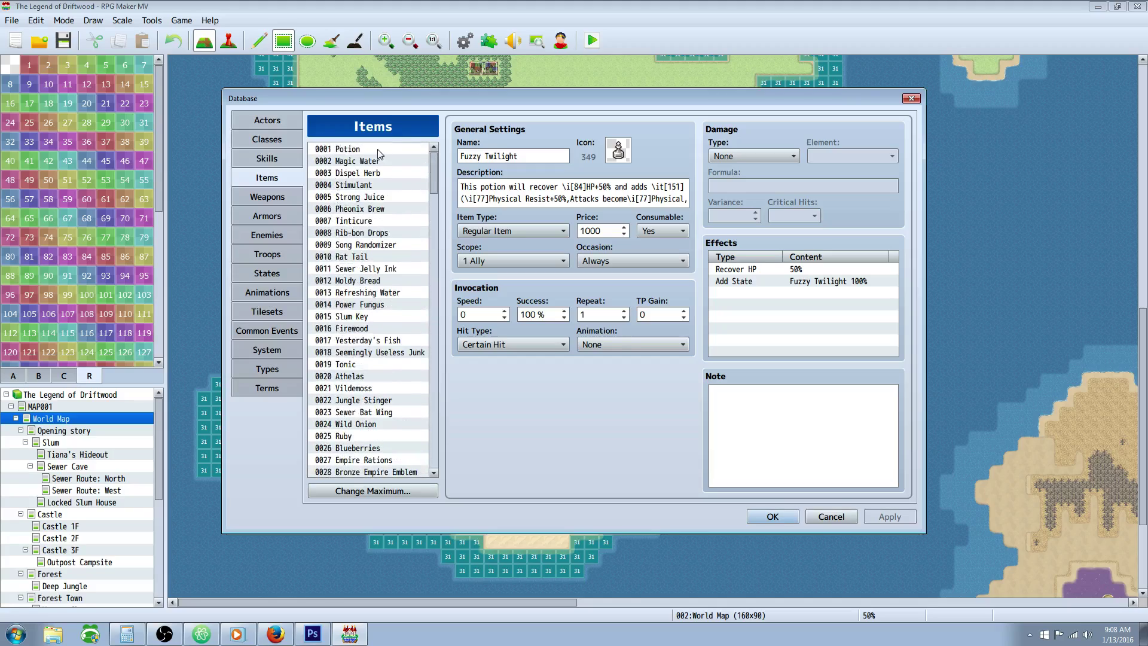
{"action": "left_click", "coordinate": [381, 153]}
{"action": "double_click", "coordinate": [623, 157]}
{"action": "scroll", "coordinate": [728, 229], "scroll_direction": "down", "scroll_amount": 5}
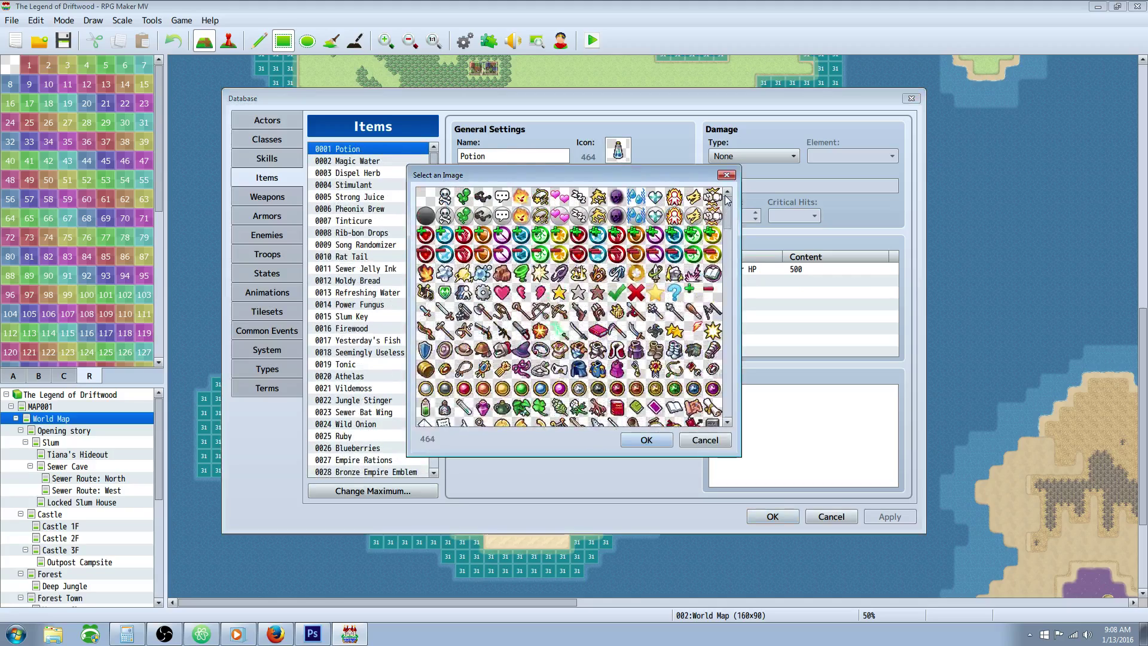
{"action": "scroll", "coordinate": [728, 229], "scroll_direction": "down", "scroll_amount": 7}
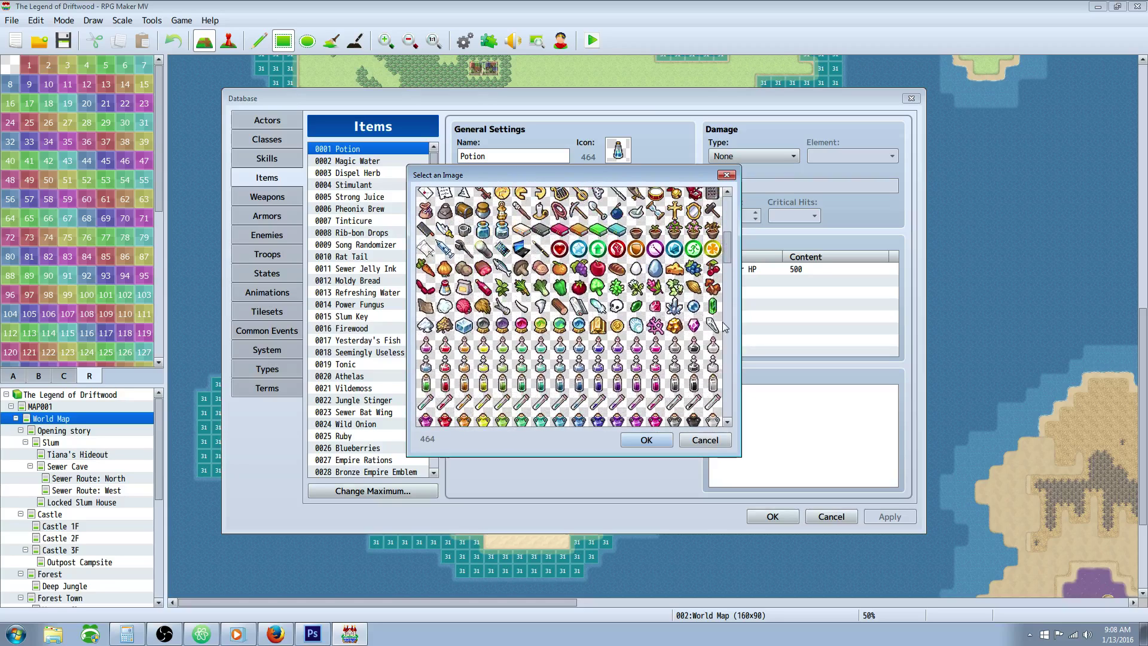
{"action": "scroll", "coordinate": [725, 263], "scroll_direction": "down", "scroll_amount": 4}
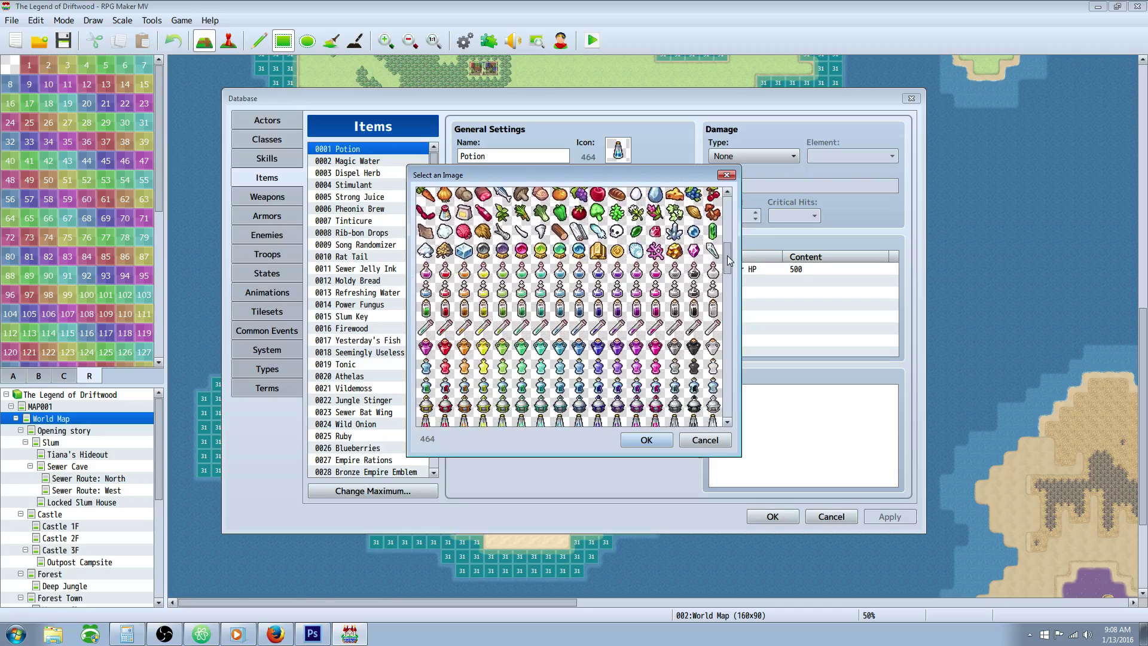
{"action": "scroll", "coordinate": [727, 268], "scroll_direction": "down", "scroll_amount": 3}
{"action": "scroll", "coordinate": [577, 303], "scroll_direction": "down", "scroll_amount": 3}
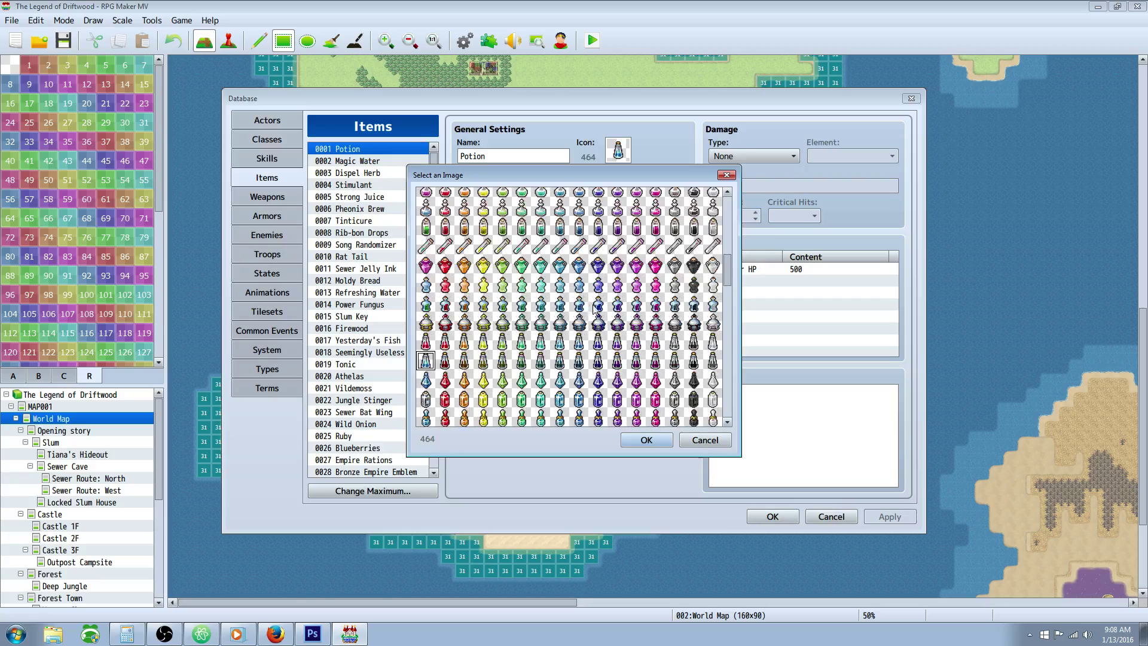
Browse the icon sheet from the bottles through the gem icons and check the index of the last icon
{"action": "scroll", "coordinate": [624, 319], "scroll_direction": "down", "scroll_amount": 6}
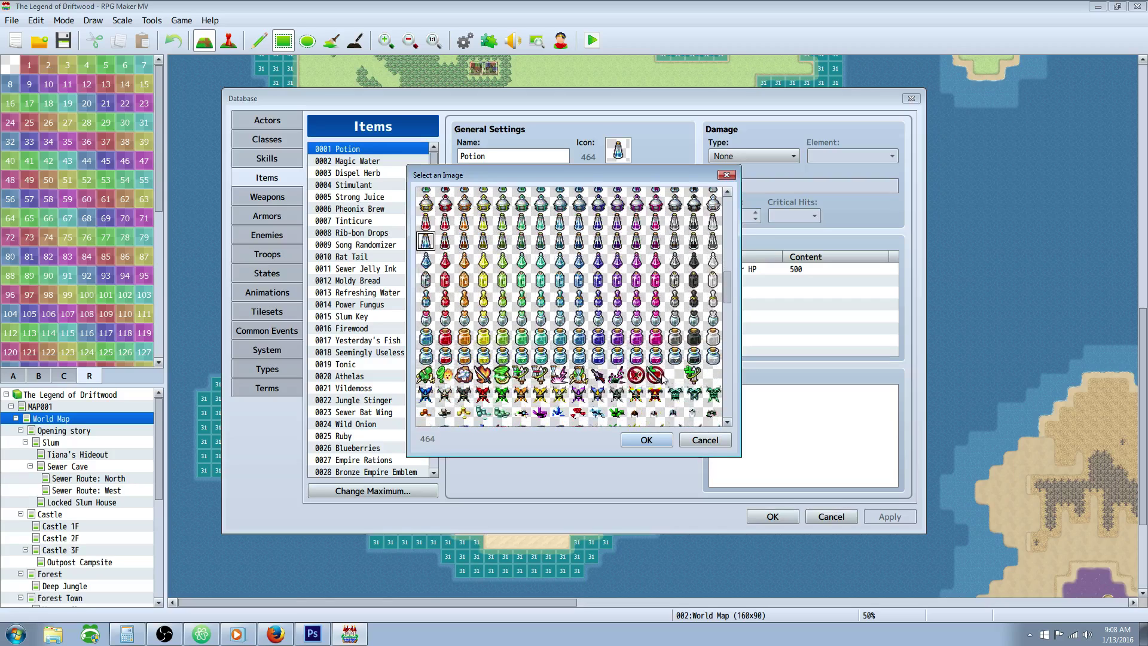
{"action": "scroll", "coordinate": [448, 352], "scroll_direction": "down", "scroll_amount": 2}
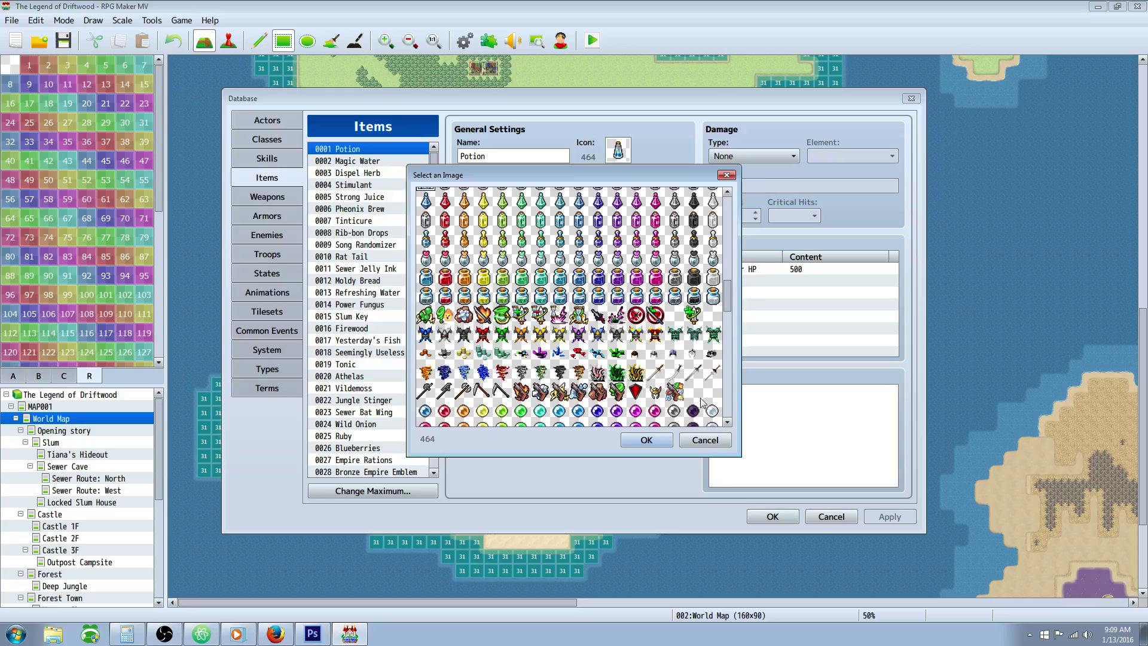
{"action": "scroll", "coordinate": [715, 395], "scroll_direction": "down", "scroll_amount": 2}
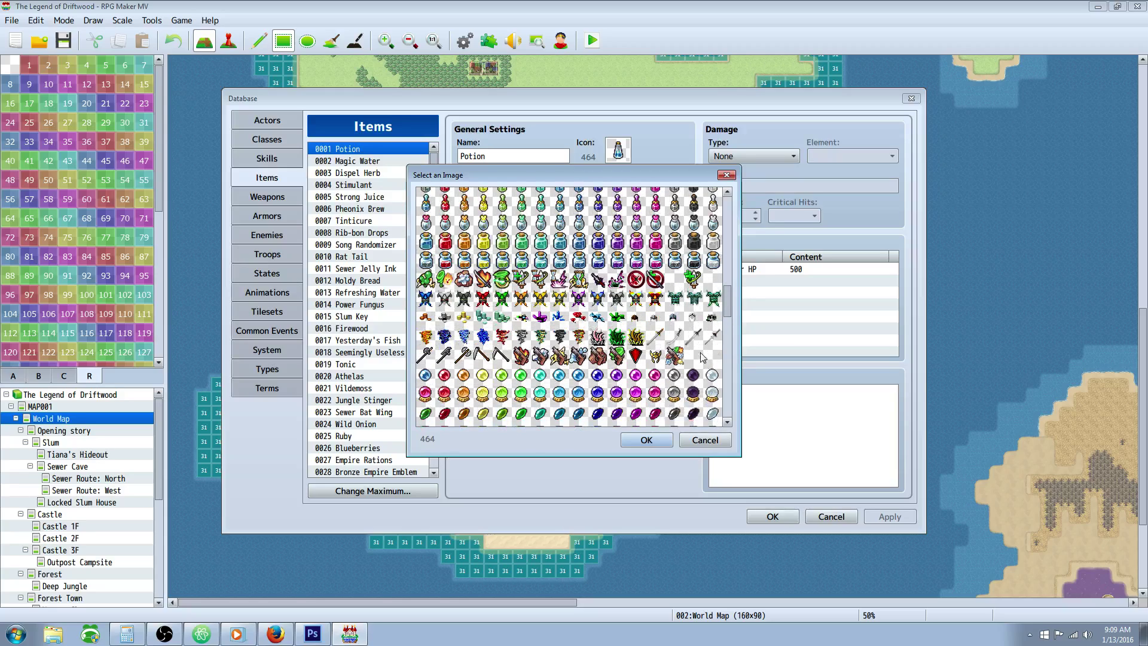
{"action": "scroll", "coordinate": [622, 353], "scroll_direction": "down", "scroll_amount": 8}
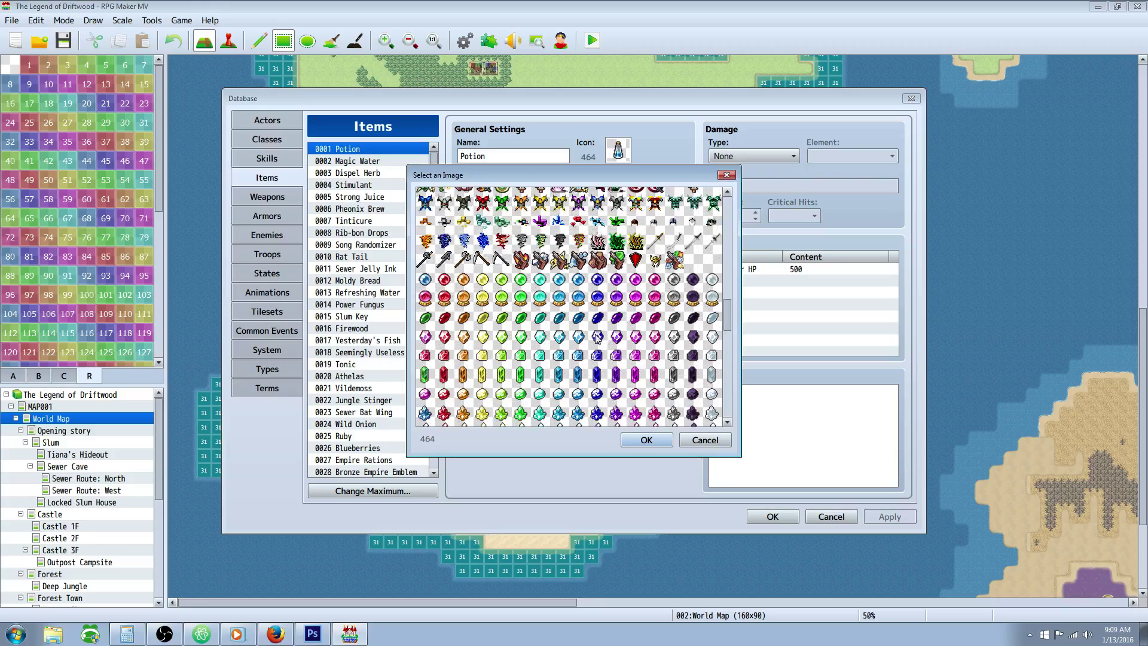
{"action": "left_click", "coordinate": [426, 232]}
{"action": "scroll", "coordinate": [436, 234], "scroll_direction": "down", "scroll_amount": 1}
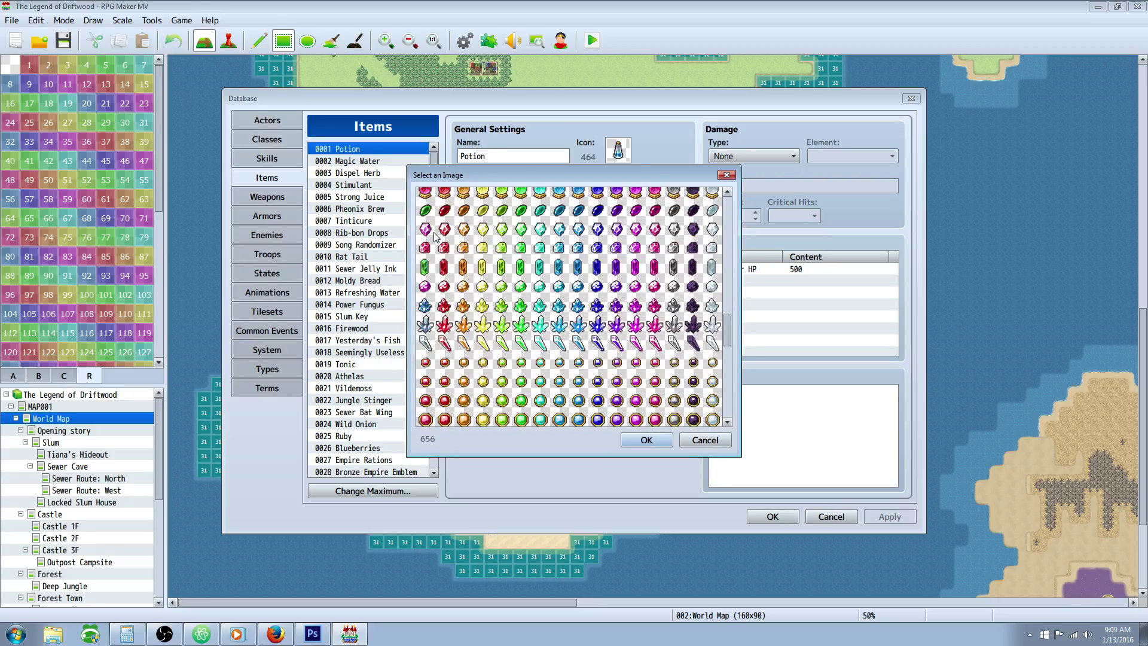
{"action": "scroll", "coordinate": [435, 234], "scroll_direction": "down", "scroll_amount": 10}
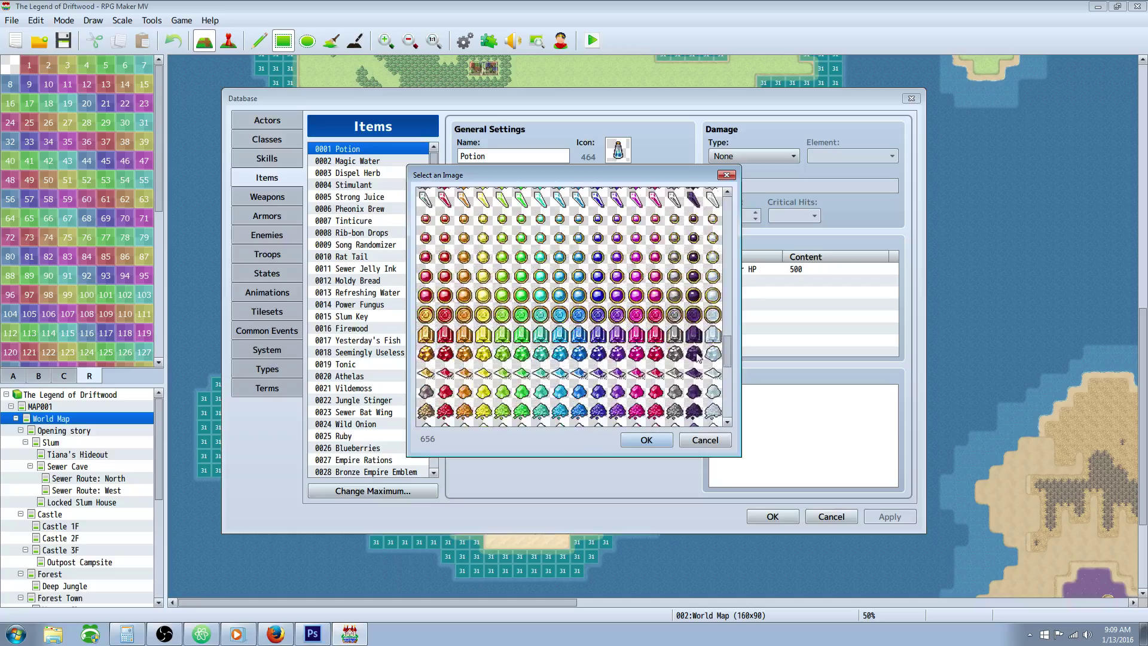
{"action": "scroll", "coordinate": [701, 367], "scroll_direction": "down", "scroll_amount": 7}
{"action": "left_click", "coordinate": [712, 386]}
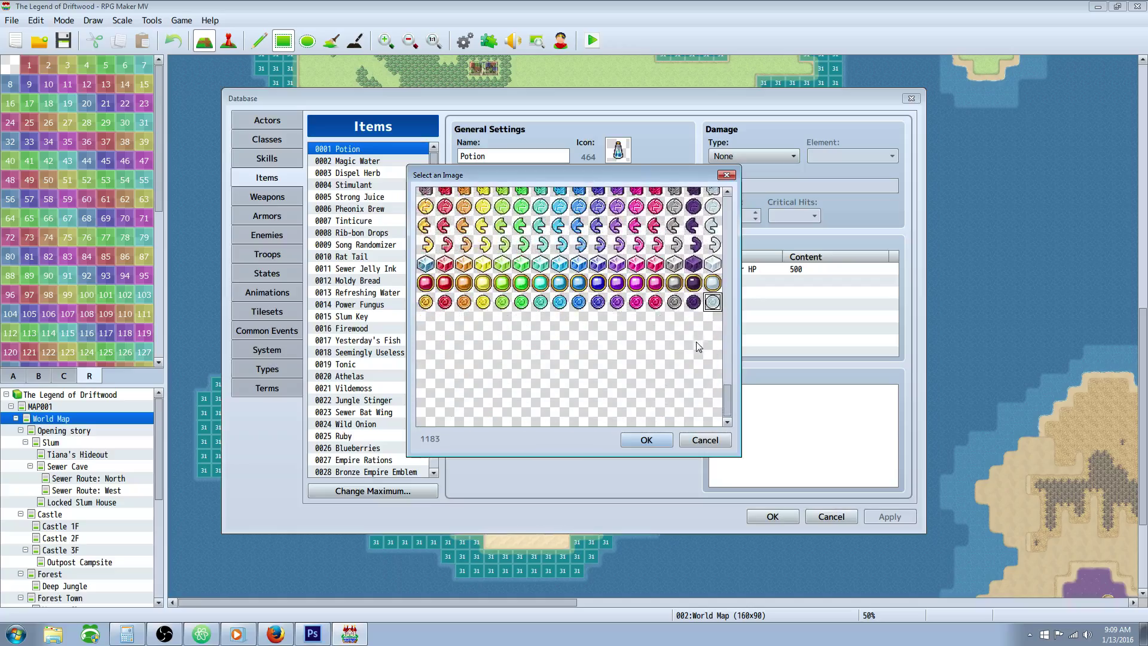
Look back over the coloured gem, coin and bottle icon rows, and leave the icon selection without changing the Potion's icon
{"action": "scroll", "coordinate": [703, 380], "scroll_direction": "up", "scroll_amount": 10}
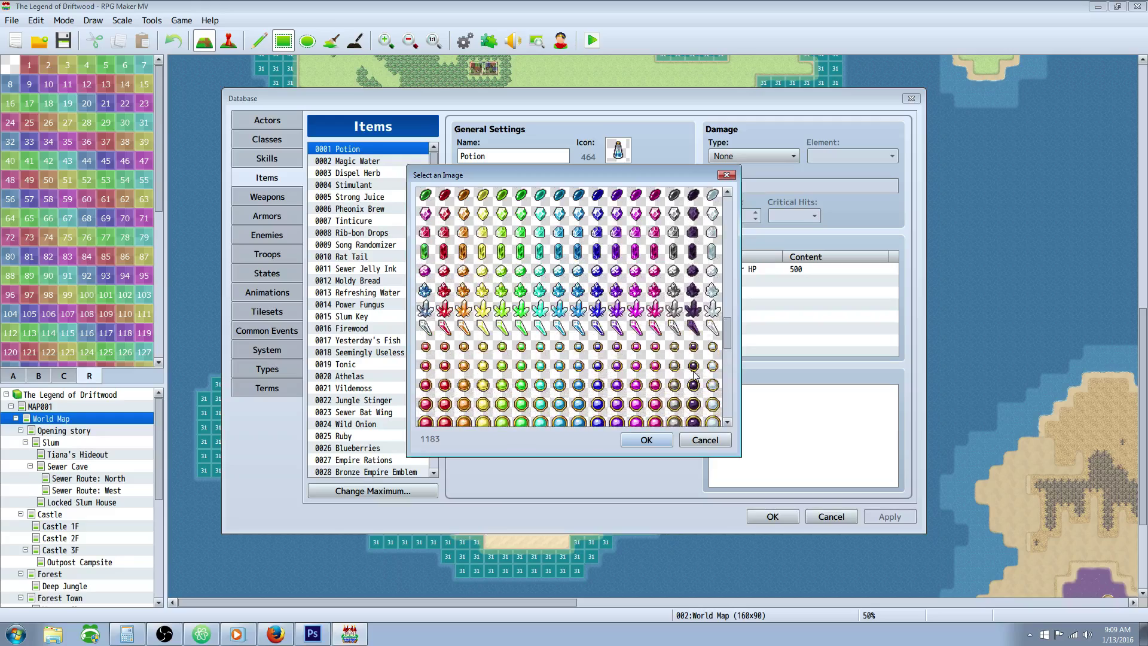
{"action": "scroll", "coordinate": [693, 374], "scroll_direction": "down", "scroll_amount": 8}
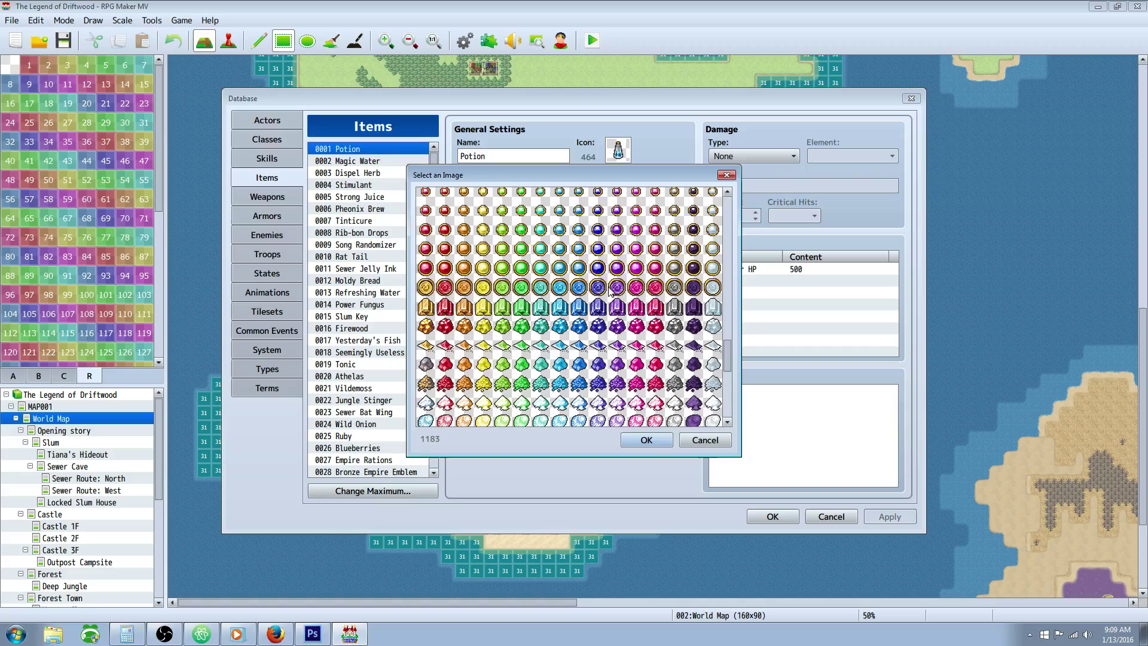
{"action": "scroll", "coordinate": [428, 294], "scroll_direction": "down", "scroll_amount": 10}
{"action": "left_click", "coordinate": [501, 344]}
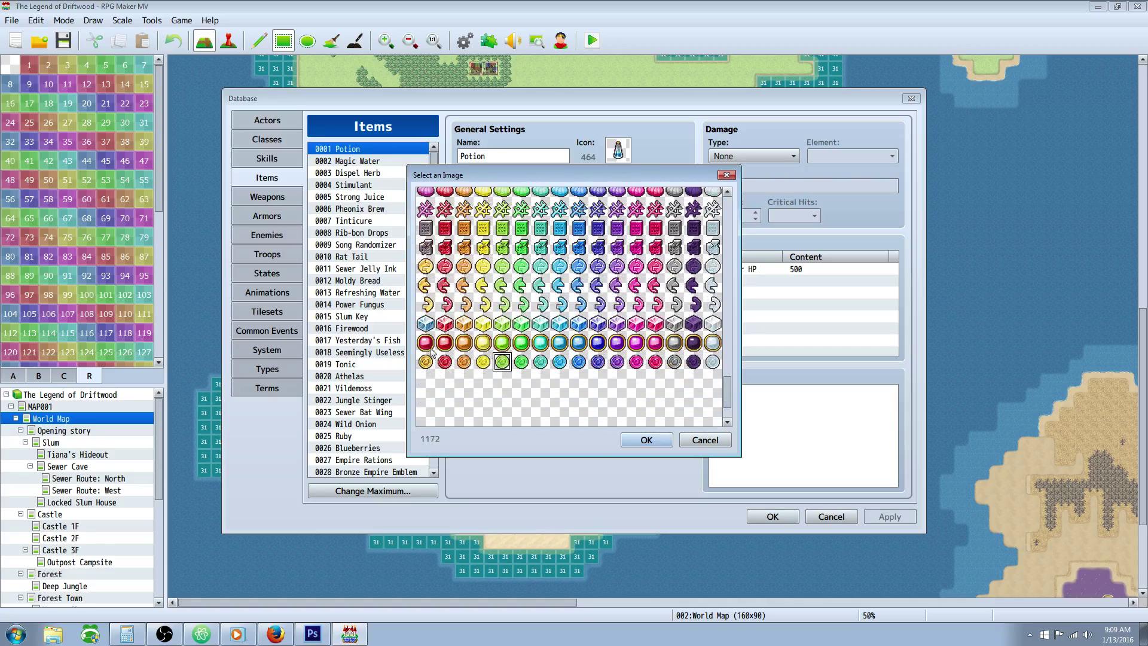
{"action": "scroll", "coordinate": [485, 342], "scroll_direction": "up", "scroll_amount": 10}
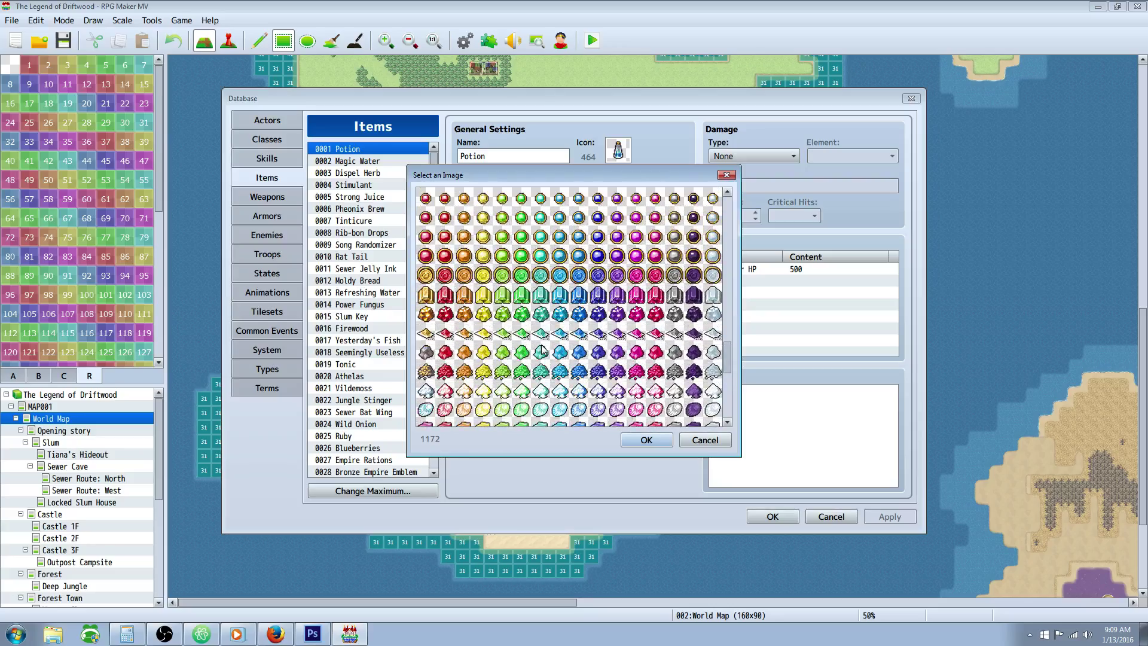
{"action": "scroll", "coordinate": [721, 287], "scroll_direction": "up", "scroll_amount": 5}
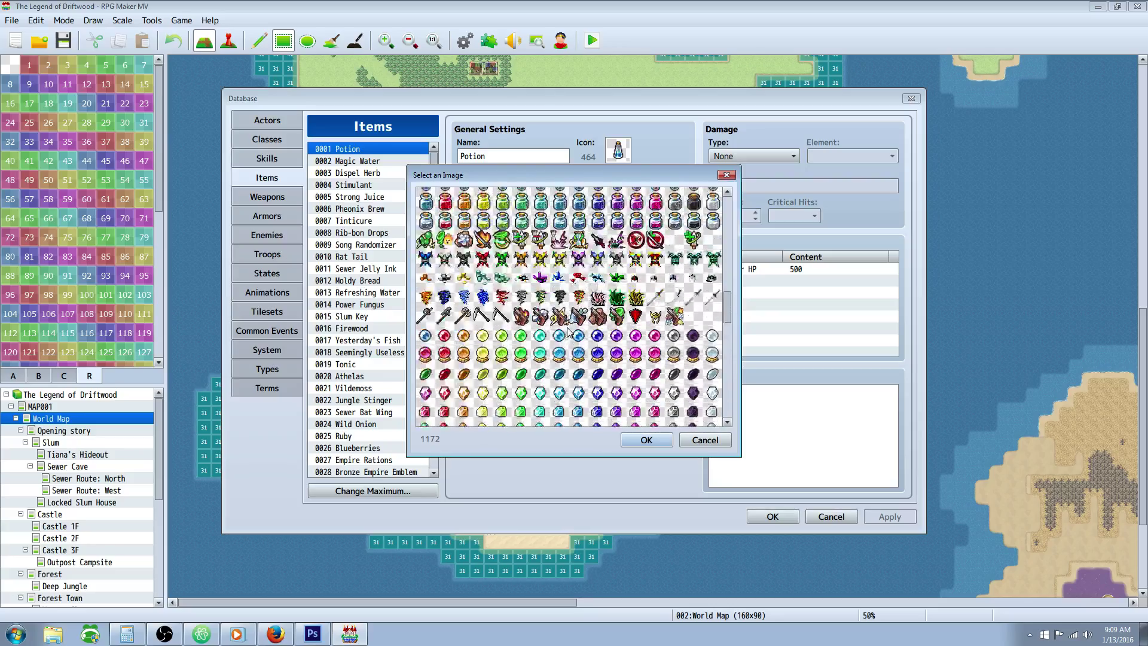
{"action": "scroll", "coordinate": [722, 287], "scroll_direction": "up", "scroll_amount": 3}
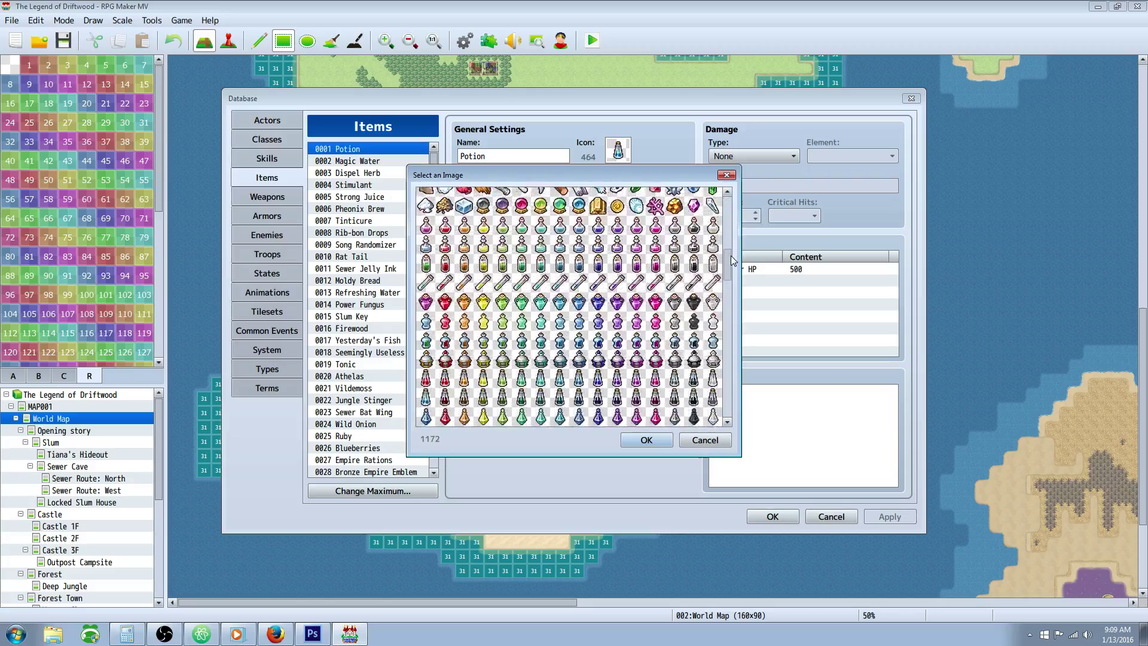
{"action": "left_click_drag", "start_coordinate": [733, 291], "coordinate": [739, 358]}
{"action": "left_click", "coordinate": [521, 207]}
{"action": "scroll", "coordinate": [560, 262], "scroll_direction": "up", "scroll_amount": 4}
{"action": "scroll", "coordinate": [653, 291], "scroll_direction": "down", "scroll_amount": 7}
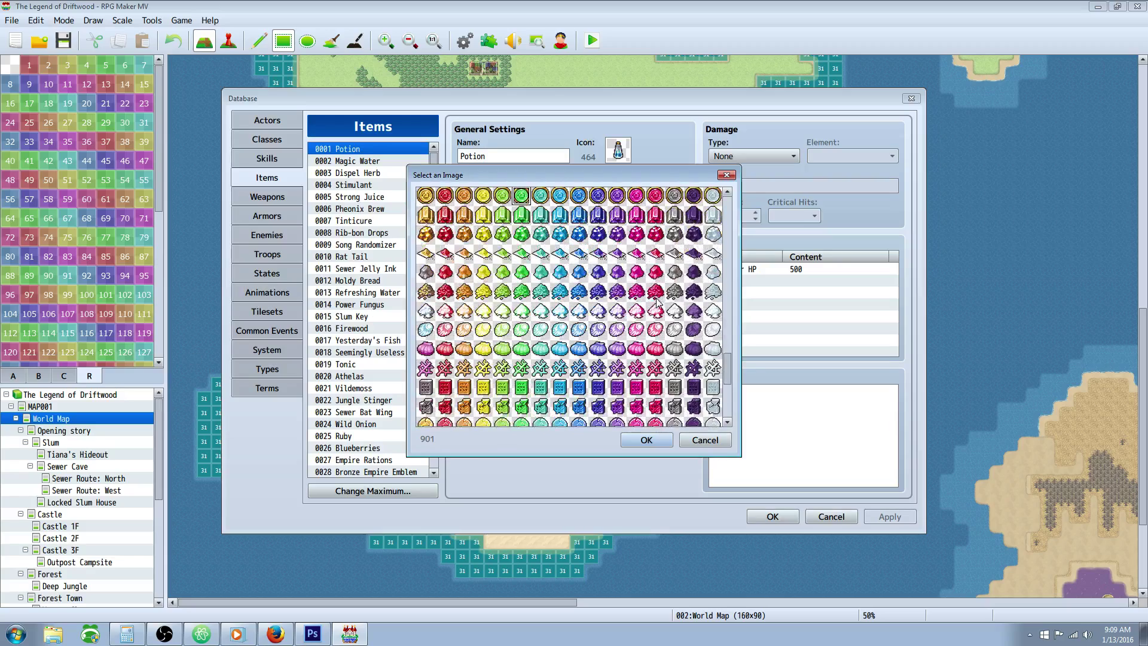
{"action": "scroll", "coordinate": [653, 291], "scroll_direction": "down", "scroll_amount": 4}
{"action": "left_click", "coordinate": [704, 440]}
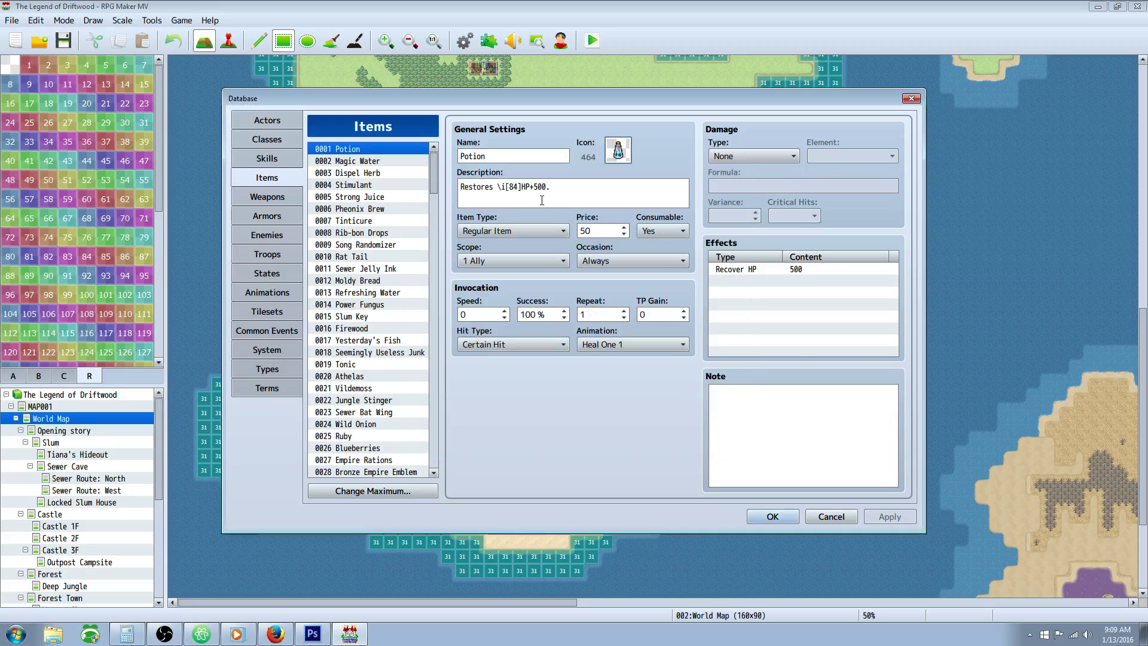
Revisit the Wide Tail skill and the Vildebeast Card enemy in the database
{"action": "left_click", "coordinate": [269, 199]}
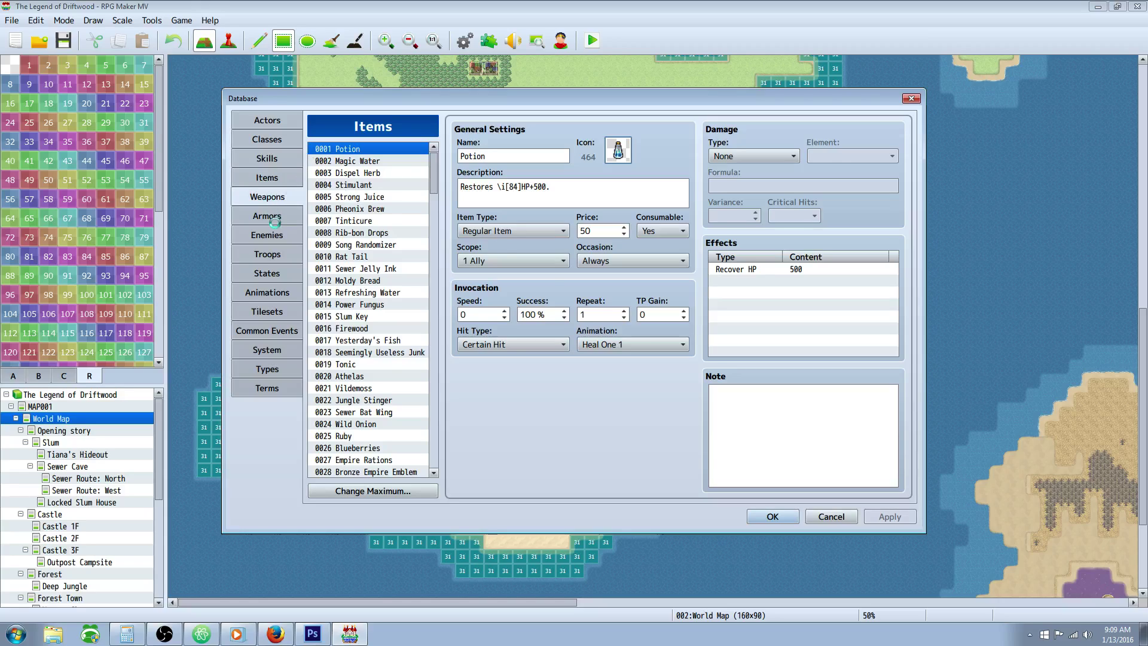
{"action": "left_click", "coordinate": [277, 159]}
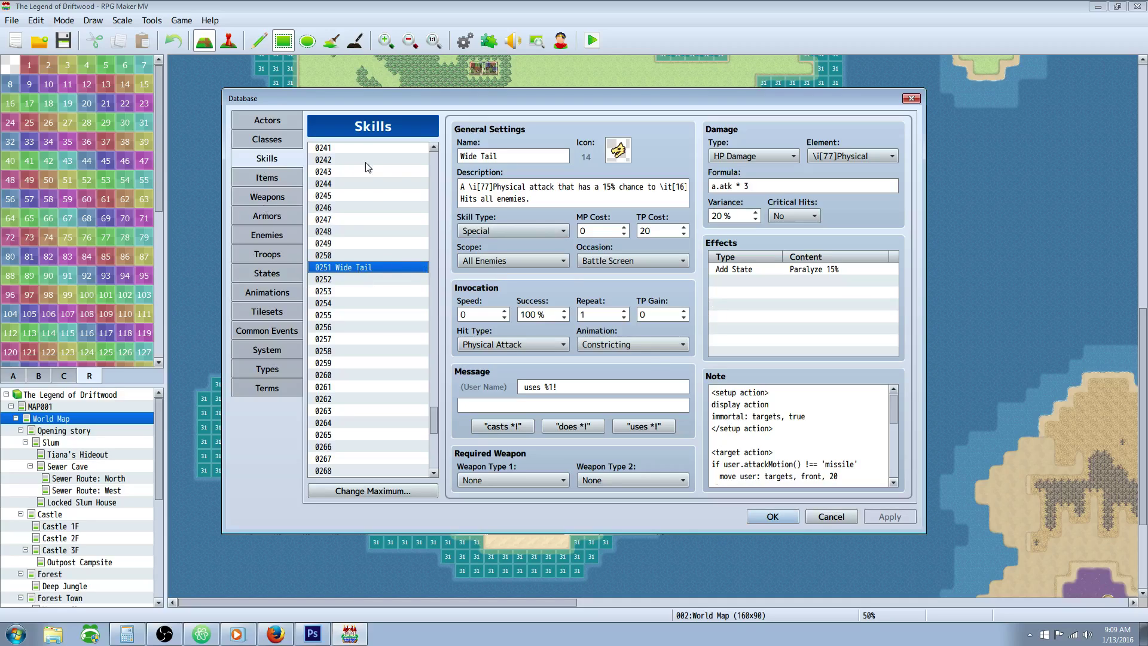
{"action": "left_click", "coordinate": [275, 234]}
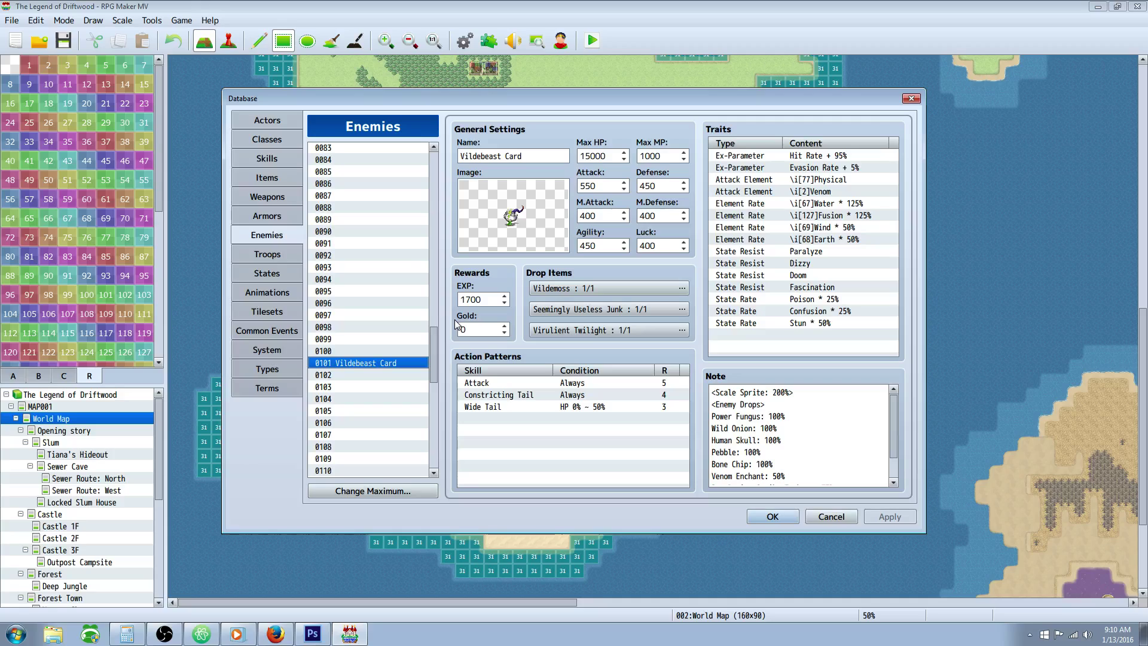
{"action": "scroll", "coordinate": [435, 346], "scroll_direction": "up", "scroll_amount": 3}
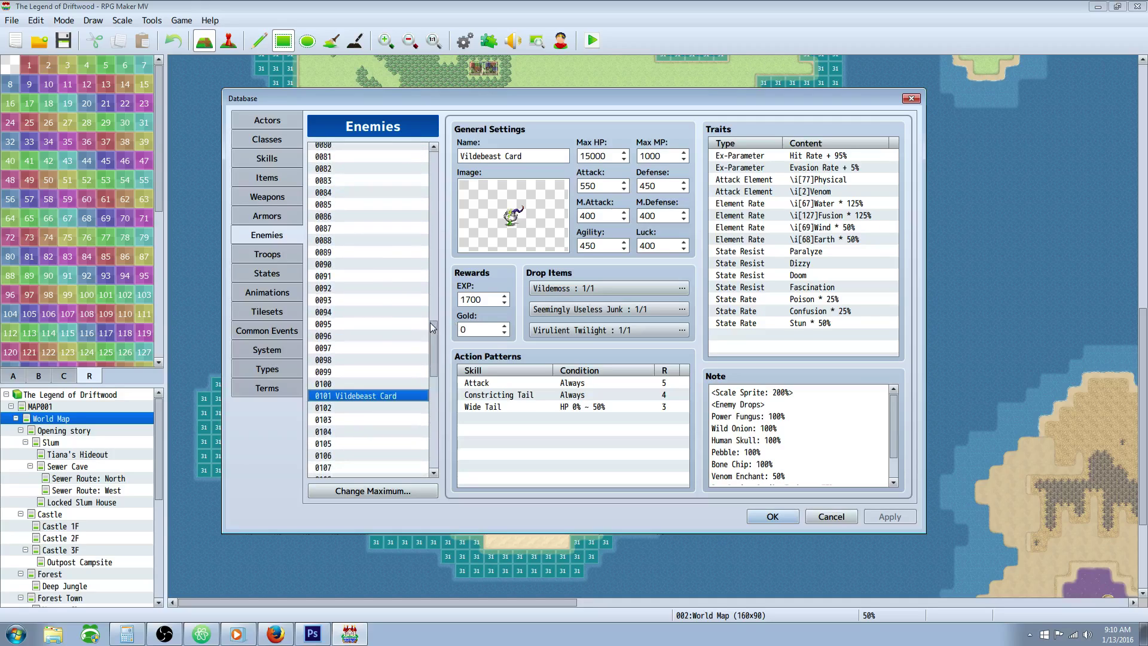
Find the Bone Chip item at number 0044, examine its Salvage note tag, and close the database
{"action": "left_click", "coordinate": [270, 161]}
{"action": "left_click", "coordinate": [272, 177]}
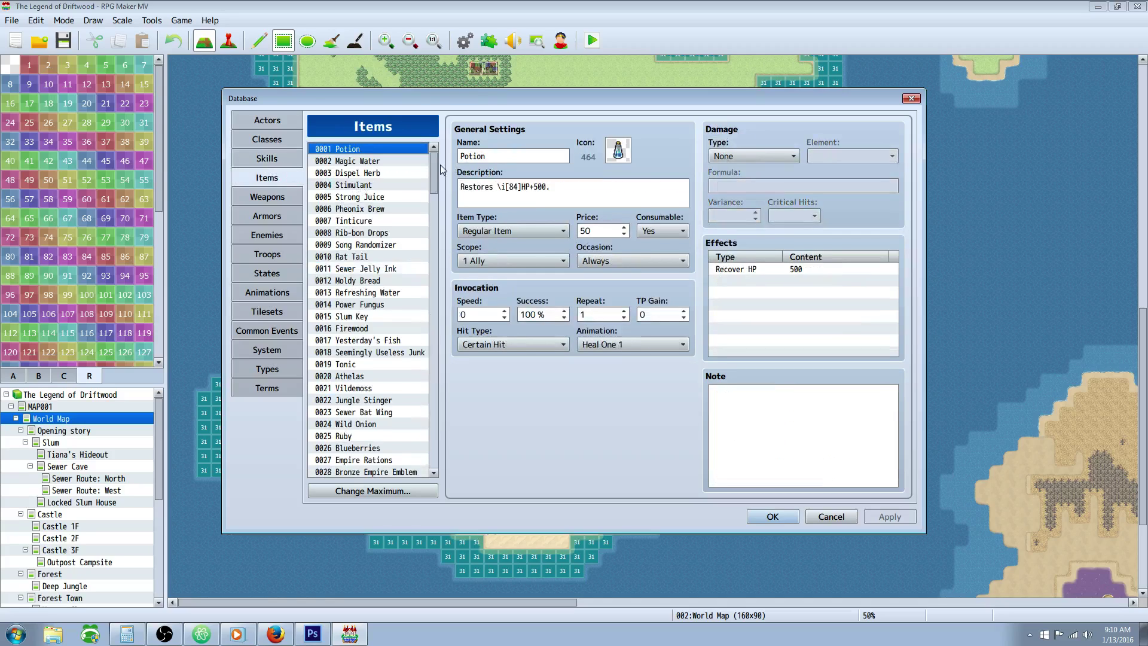
{"action": "scroll", "coordinate": [419, 191], "scroll_direction": "down", "scroll_amount": 1}
{"action": "scroll", "coordinate": [417, 191], "scroll_direction": "down", "scroll_amount": 9}
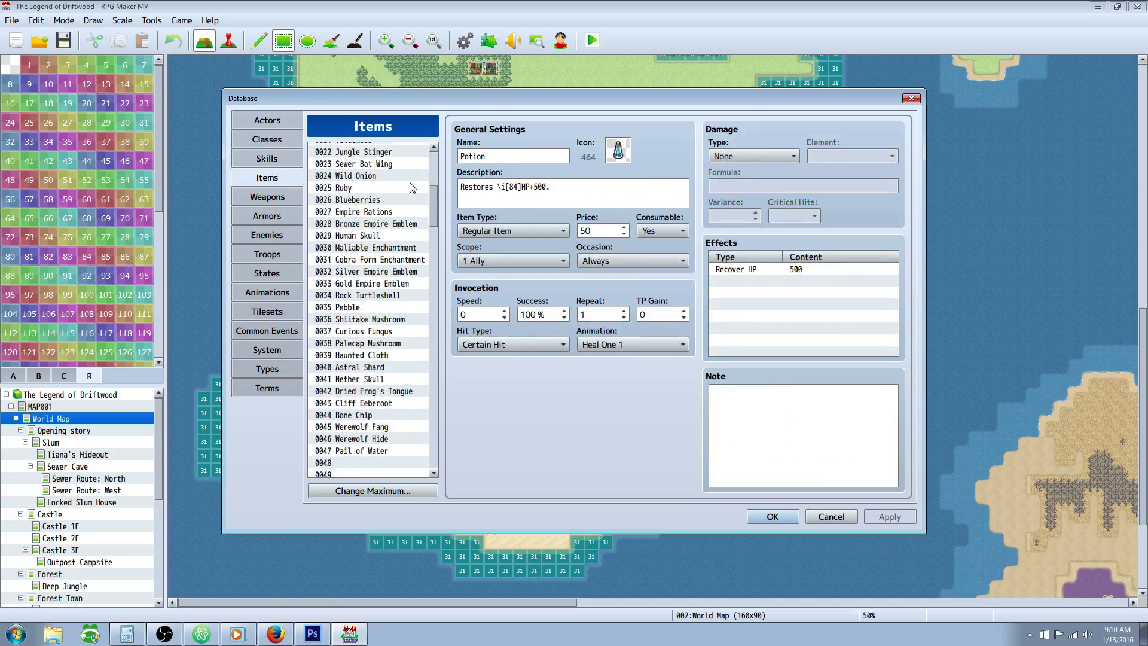
{"action": "scroll", "coordinate": [401, 186], "scroll_direction": "down", "scroll_amount": 3}
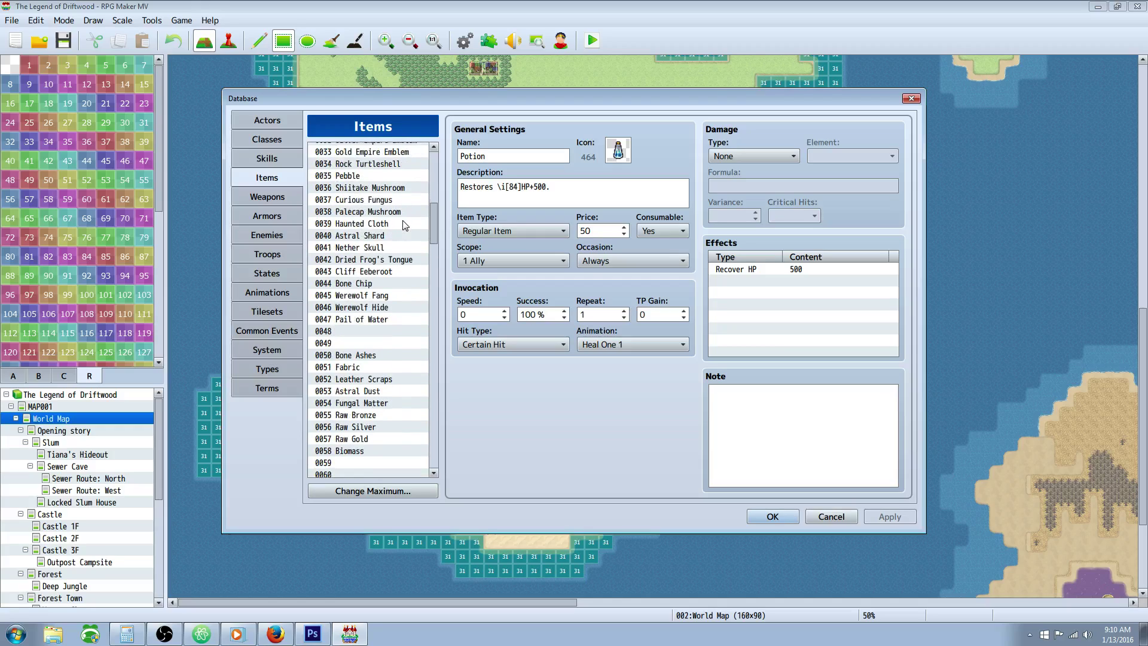
{"action": "left_click", "coordinate": [395, 190]}
{"action": "left_click_drag", "start_coordinate": [767, 418], "coordinate": [711, 392]}
{"action": "left_click_drag", "start_coordinate": [711, 392], "coordinate": [769, 421]}
{"action": "left_click", "coordinate": [780, 515]}
Find the MrTS_SalvageItems plugin in the Plugin Manager and inspect its parameters, including Command Name
{"action": "left_click", "coordinate": [488, 40]}
{"action": "scroll", "coordinate": [790, 387], "scroll_direction": "down", "scroll_amount": 10}
{"action": "scroll", "coordinate": [789, 387], "scroll_direction": "down", "scroll_amount": 2}
{"action": "left_click", "coordinate": [404, 416]}
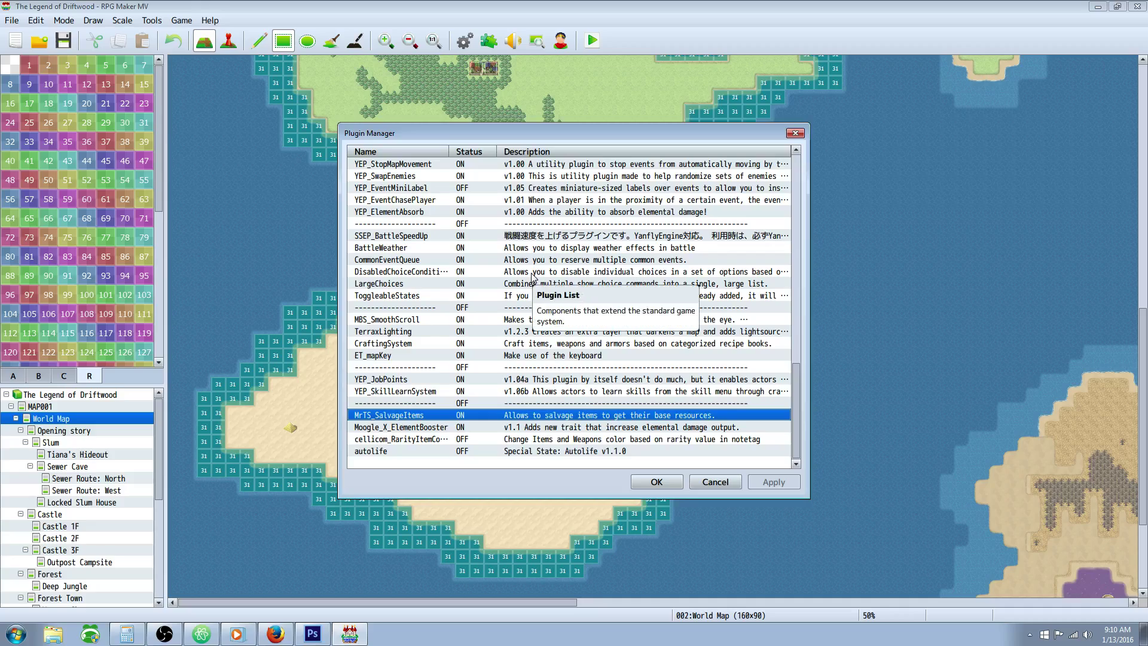
{"action": "double_click", "coordinate": [469, 415]}
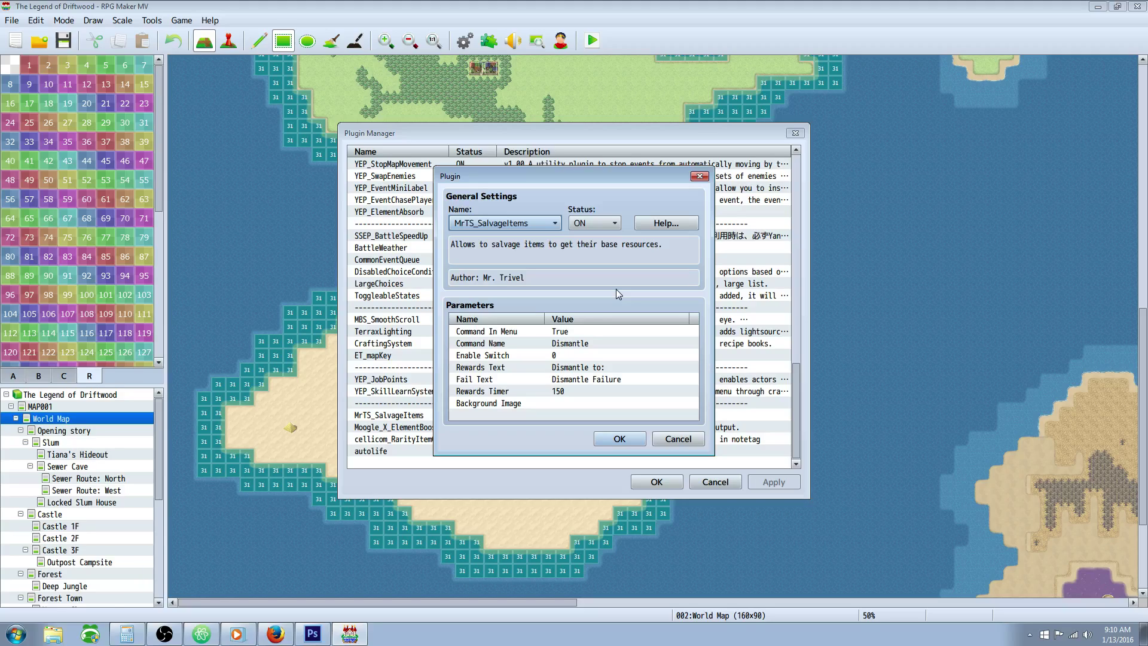
{"action": "left_click", "coordinate": [578, 348]}
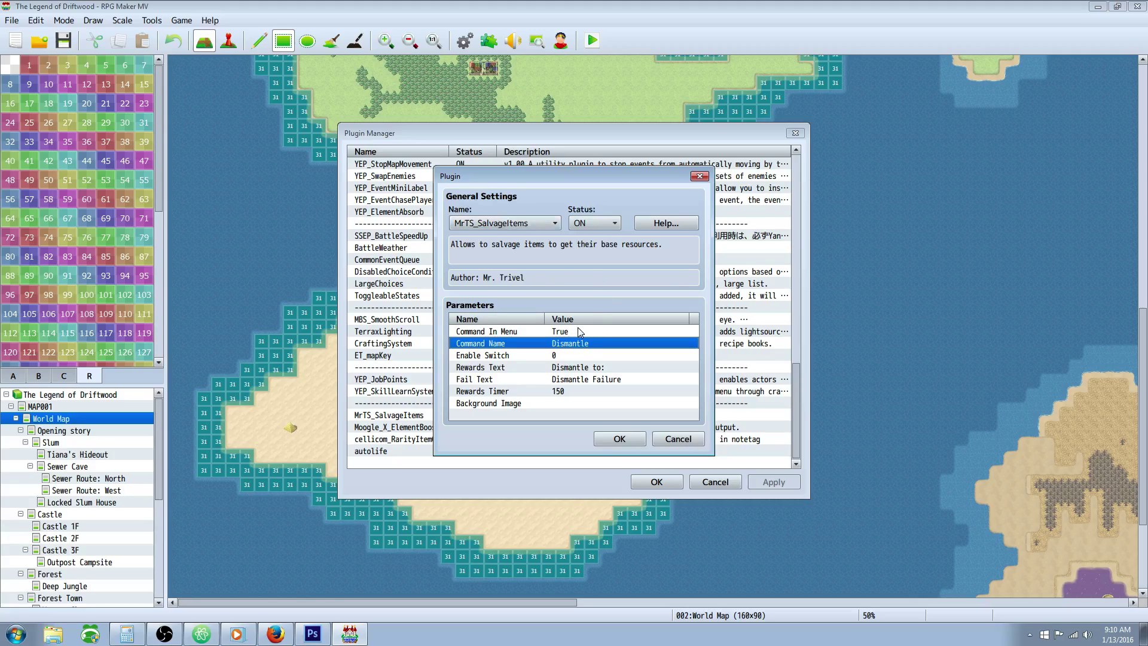
{"action": "left_click", "coordinate": [619, 439]}
{"action": "left_click", "coordinate": [657, 481]}
Reopen the items database and display the Bone Ashes item at number 0050
{"action": "left_click", "coordinate": [464, 40]}
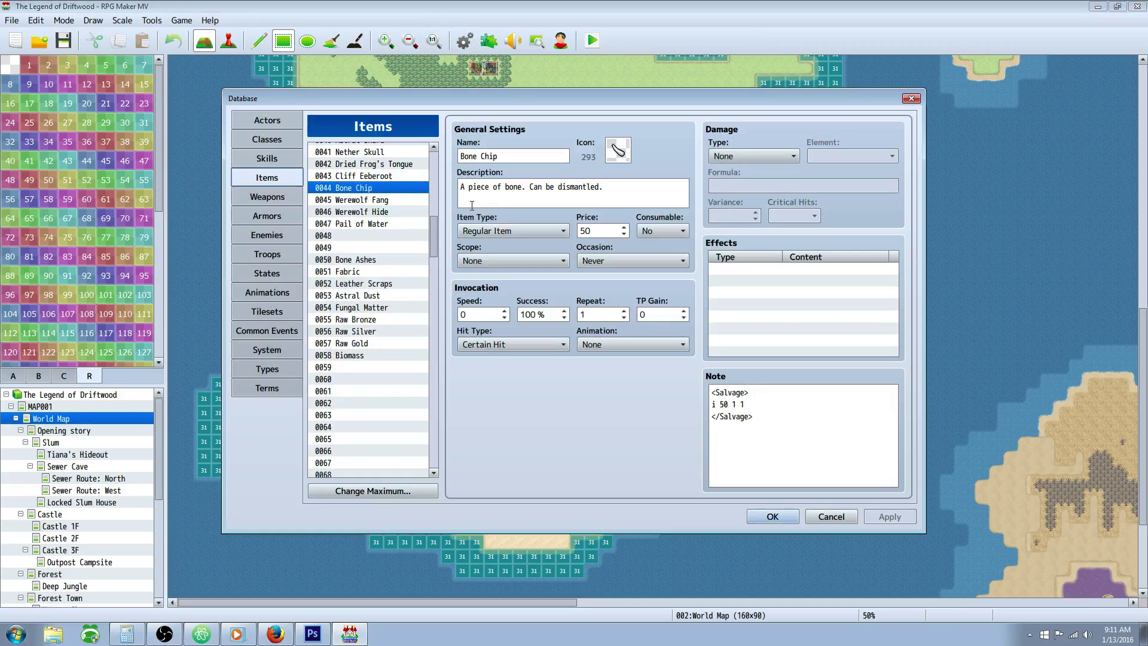
{"action": "left_click", "coordinate": [388, 261]}
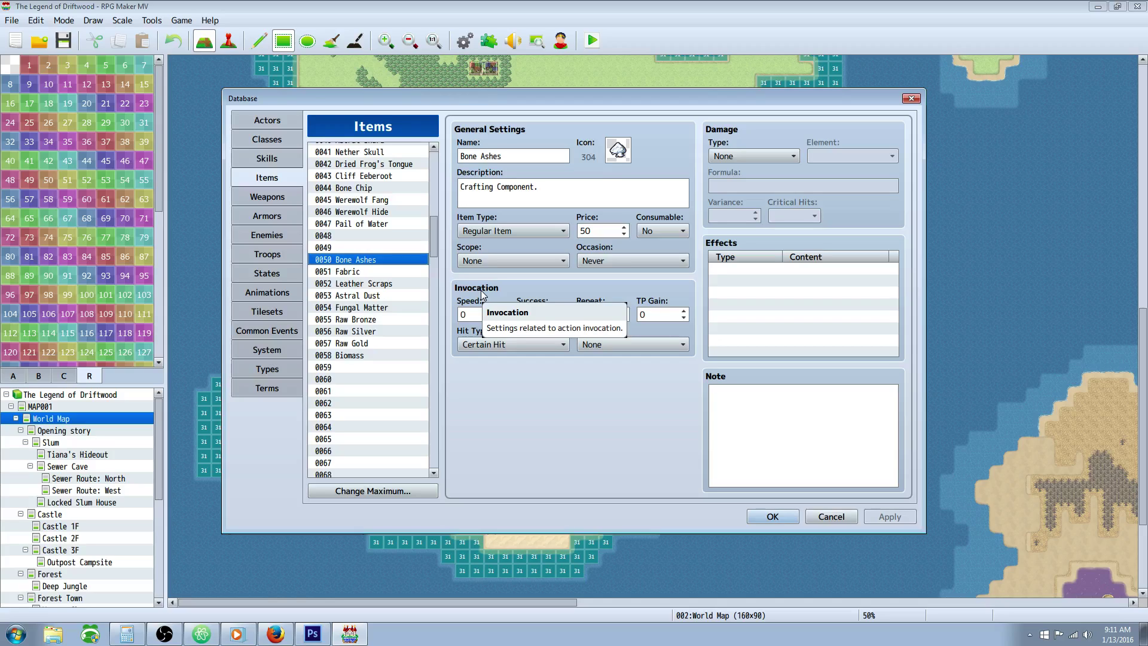
Find the Sewer Bat Wing item at number 0023 and examine its description and Salvage note tag
{"action": "scroll", "coordinate": [364, 240], "scroll_direction": "up", "scroll_amount": 6}
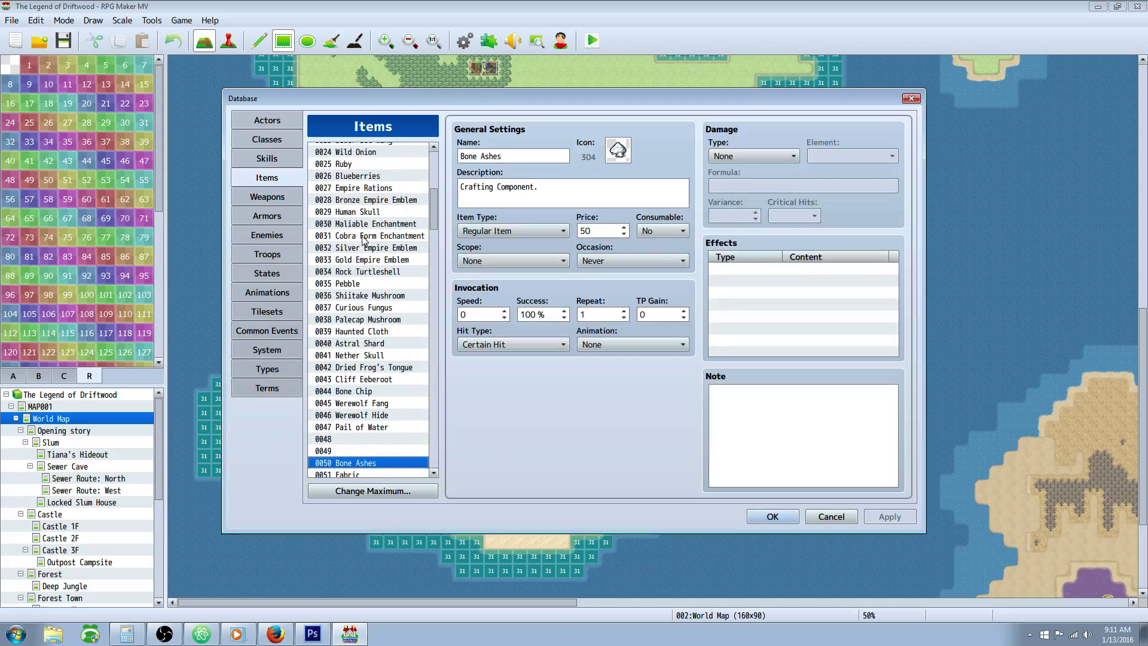
{"action": "scroll", "coordinate": [364, 240], "scroll_direction": "up", "scroll_amount": 1}
{"action": "scroll", "coordinate": [363, 238], "scroll_direction": "up", "scroll_amount": 2}
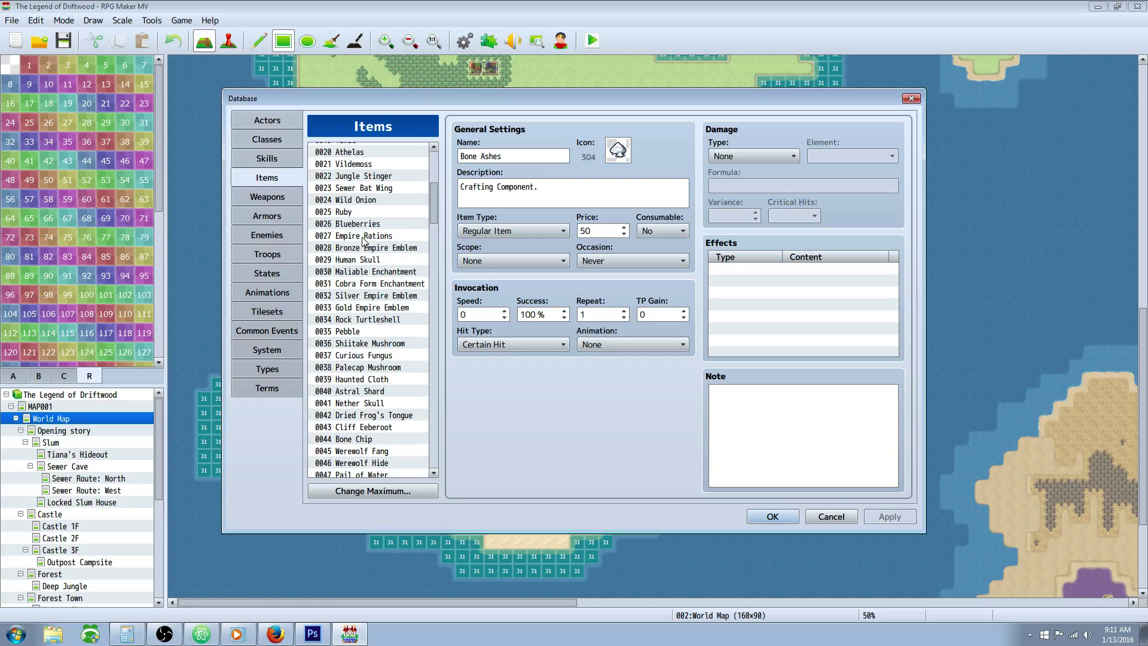
{"action": "left_click", "coordinate": [363, 238]}
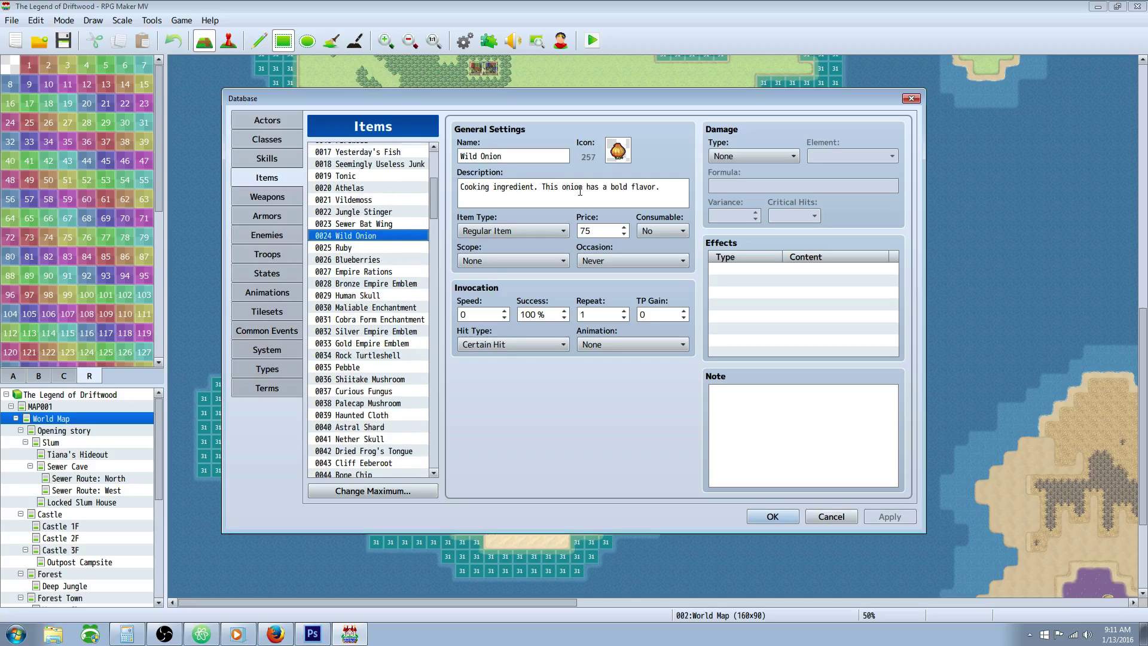
{"action": "left_click", "coordinate": [376, 223]}
{"action": "left_click_drag", "start_coordinate": [460, 187], "coordinate": [565, 199]}
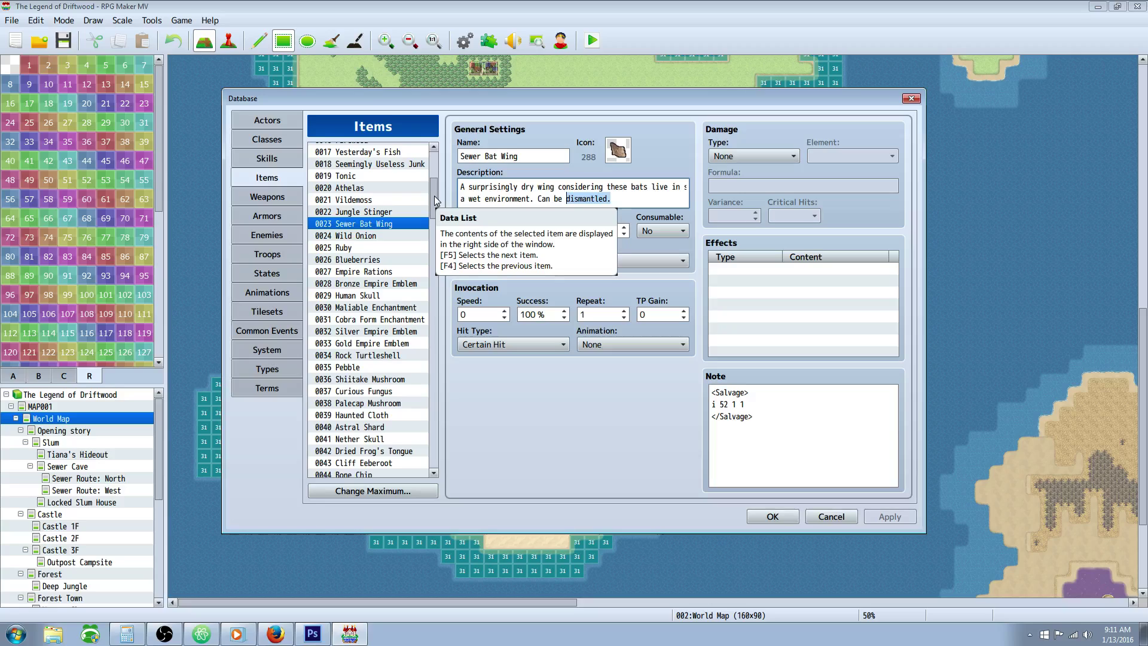
Return to the crafting component items and compare Bone Ashes, Fabric, Leather Scraps, Astral Dust and Fungal Matter
{"action": "left_click_drag", "start_coordinate": [434, 195], "coordinate": [432, 272]}
{"action": "left_click", "coordinate": [374, 261]}
{"action": "scroll", "coordinate": [383, 204], "scroll_direction": "up", "scroll_amount": 4}
{"action": "scroll", "coordinate": [383, 204], "scroll_direction": "up", "scroll_amount": 4}
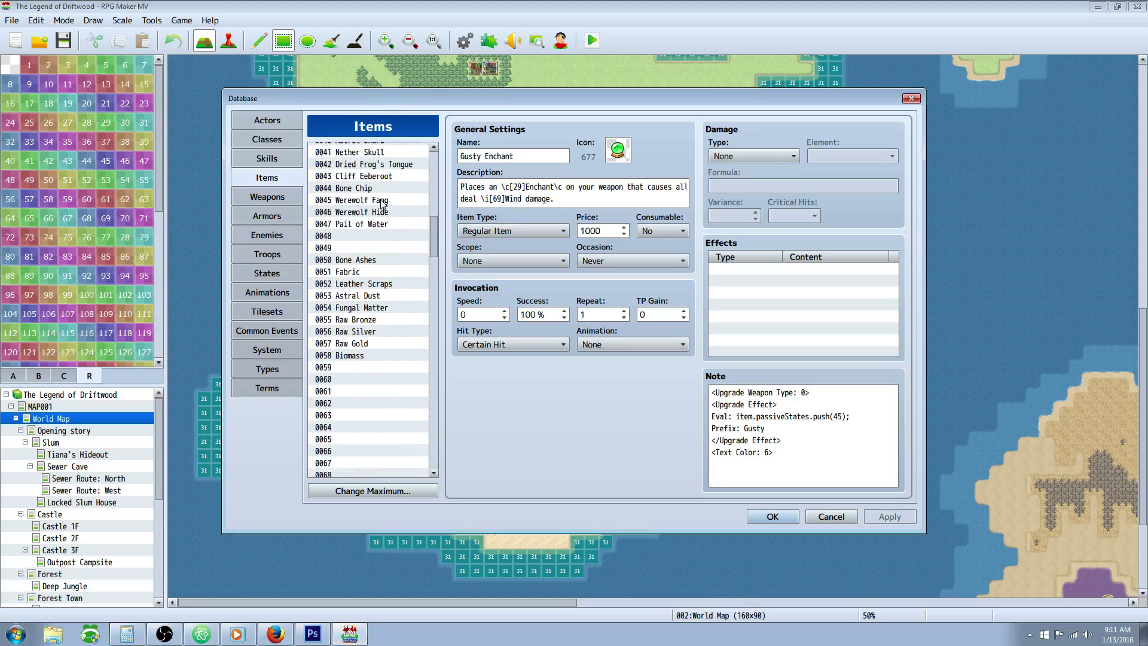
{"action": "left_click", "coordinate": [383, 262]}
{"action": "left_click", "coordinate": [383, 273]}
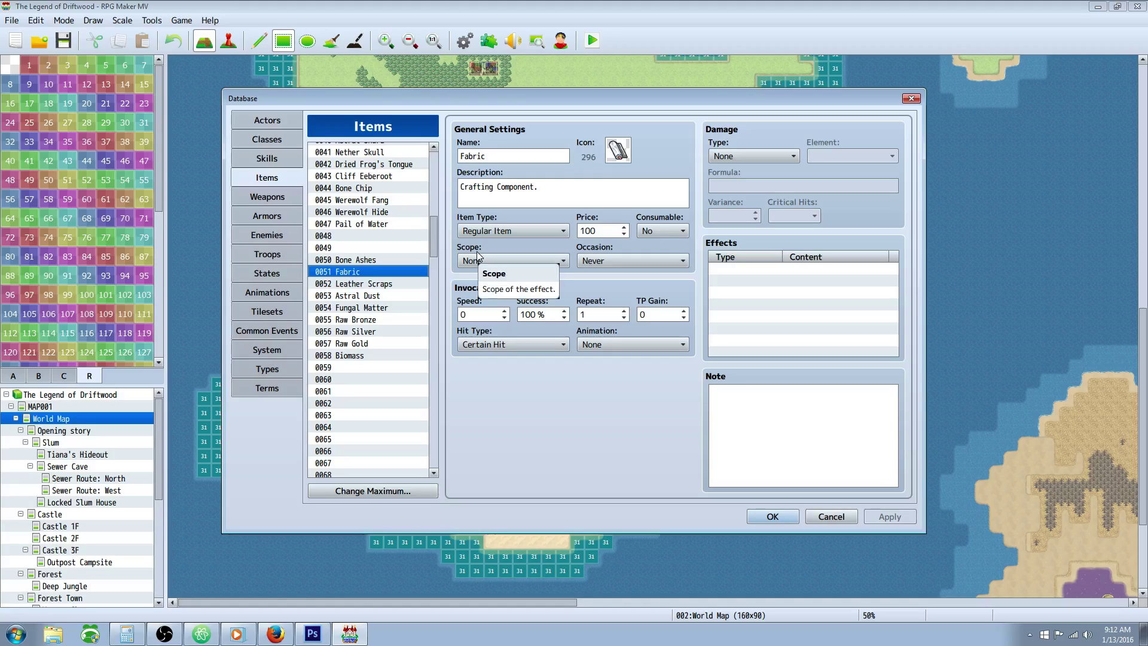
{"action": "left_click", "coordinate": [362, 261]}
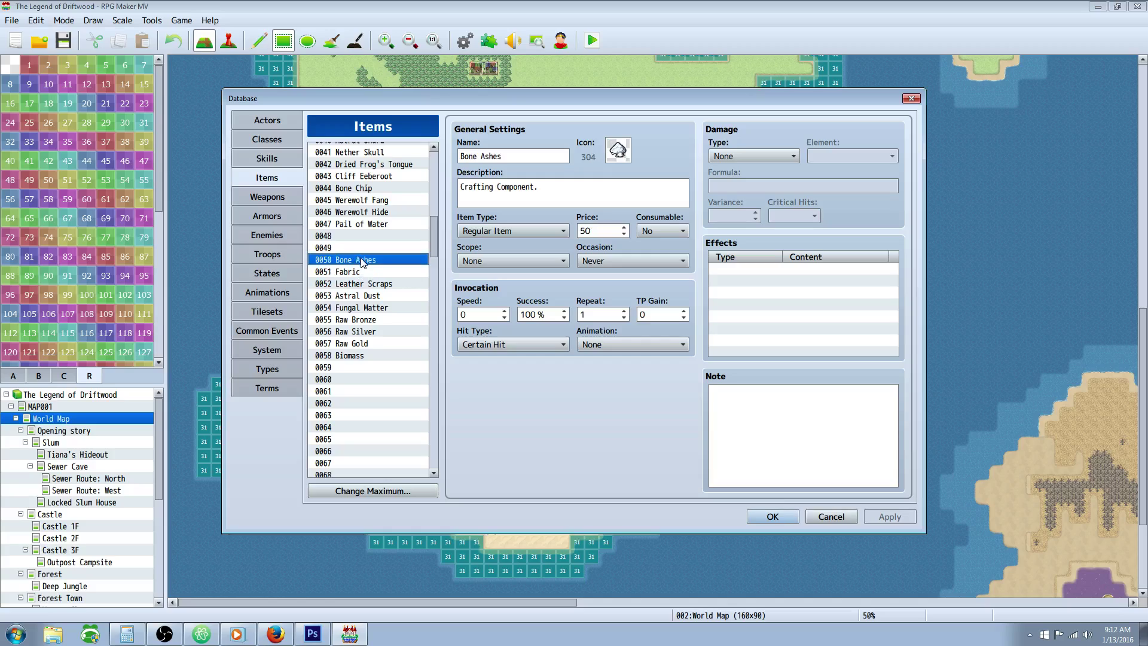
{"action": "left_click", "coordinate": [382, 285]}
{"action": "left_click", "coordinate": [377, 296]}
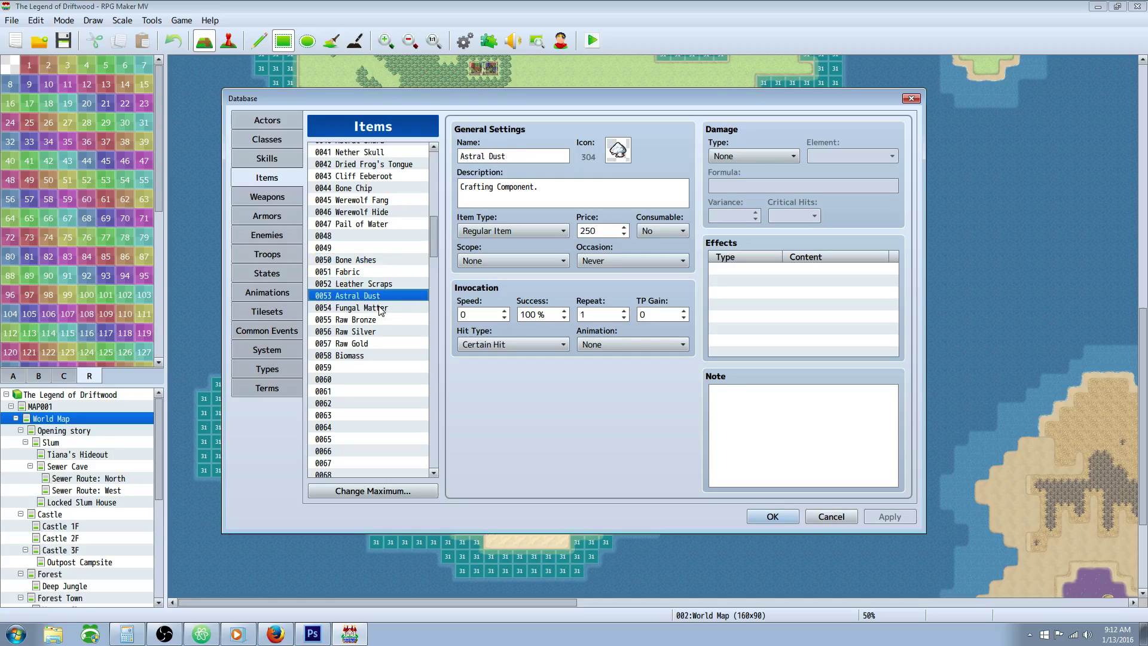
{"action": "left_click", "coordinate": [380, 308]}
{"action": "left_click", "coordinate": [378, 272]}
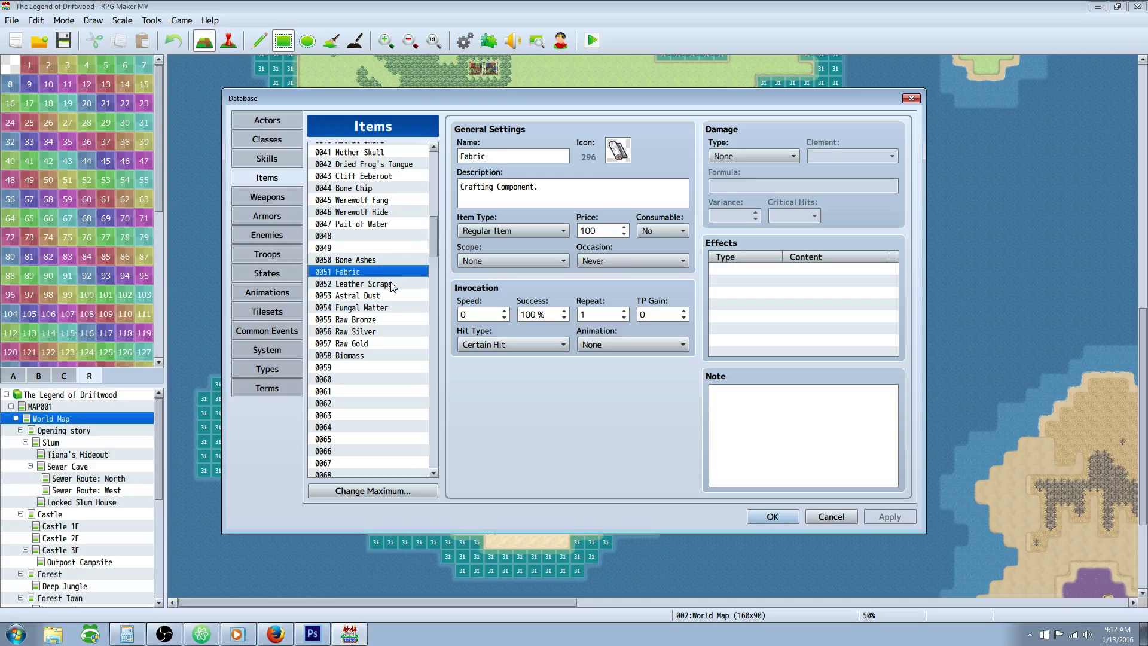
{"action": "left_click", "coordinate": [392, 286]}
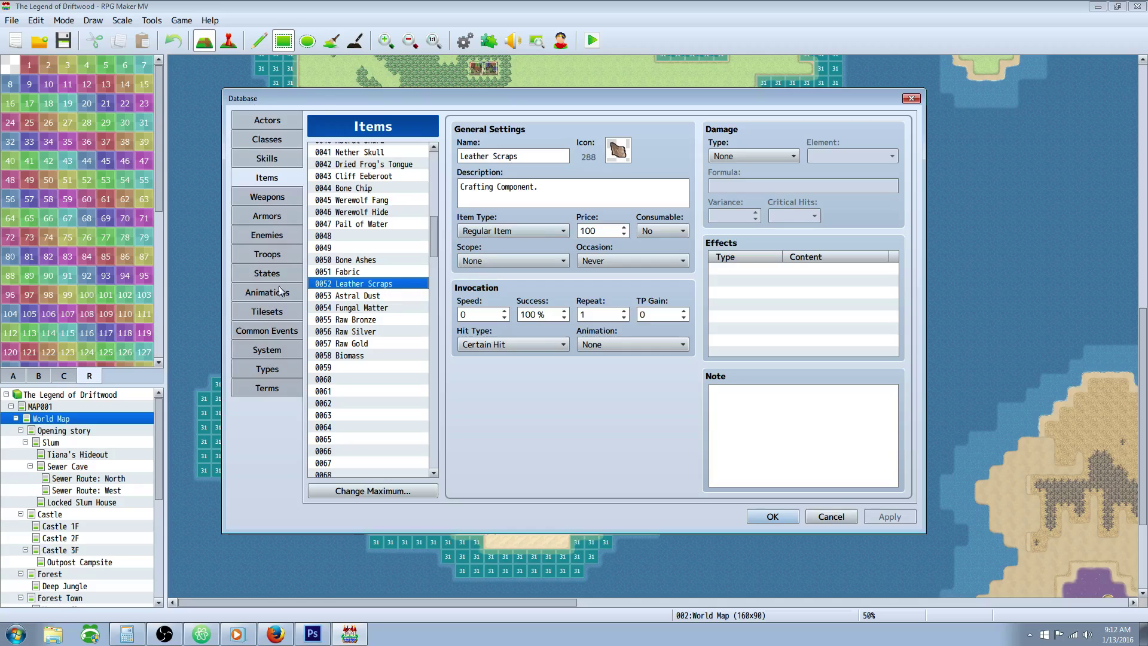
Step through all the crafting components from Bone Ashes at 0050 to Biomass at 0058
{"action": "left_click", "coordinate": [366, 307]}
{"action": "key", "text": "Down"}
{"action": "key", "text": "Up"}
{"action": "key", "text": "Up"}
{"action": "key", "text": "Up"}
{"action": "key", "text": "Up"}
{"action": "key", "text": "Up"}
{"action": "key", "text": "Down"}
{"action": "key", "text": "Down"}
{"action": "key", "text": "Down"}
{"action": "key", "text": "Down"}
{"action": "key", "text": "Down"}
{"action": "key", "text": "Down"}
{"action": "key", "text": "Down"}
{"action": "key", "text": "Down"}
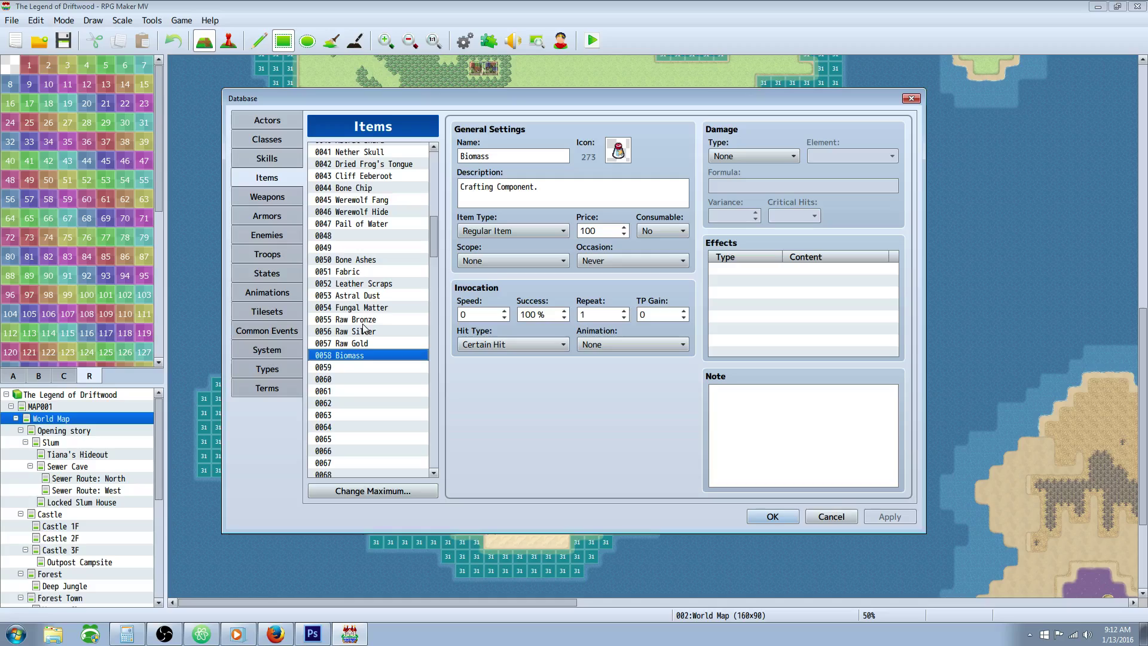
Look through the empty item slots from 0059 to 0069 that follow Biomass
{"action": "scroll", "coordinate": [363, 328], "scroll_direction": "down", "scroll_amount": 1}
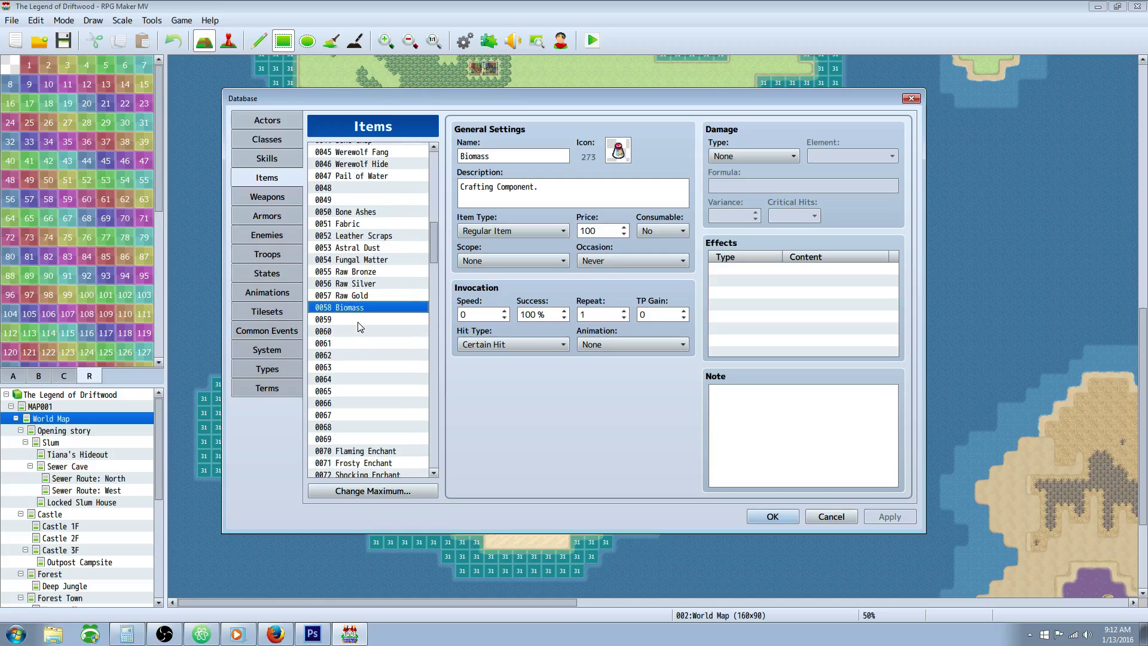
{"action": "left_click", "coordinate": [354, 321]}
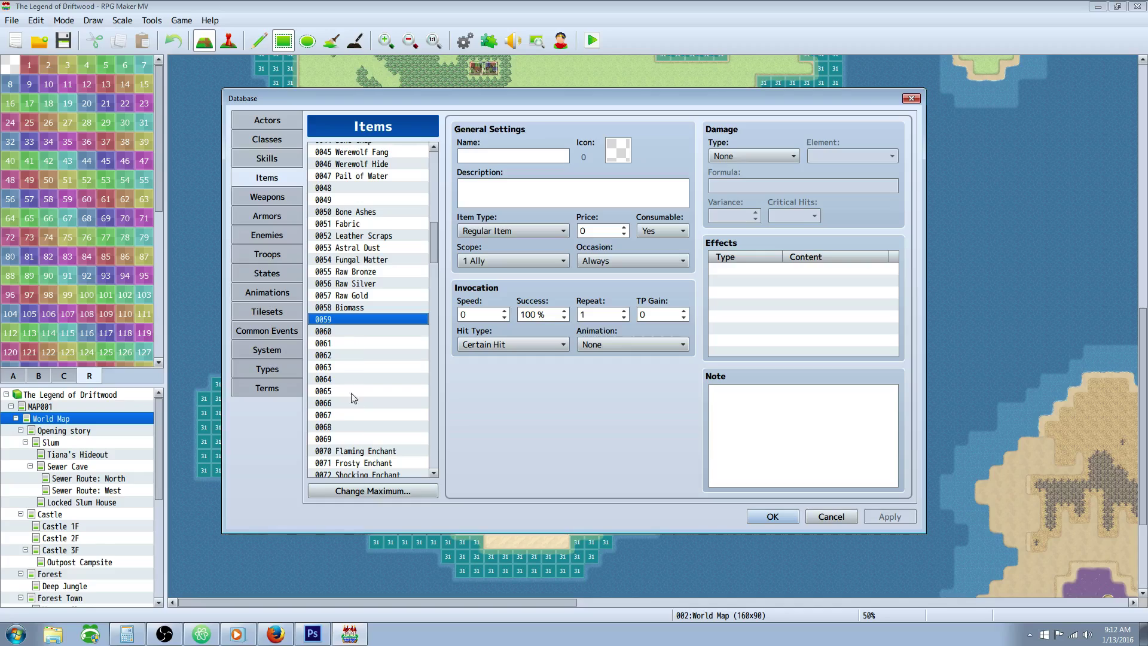
{"action": "key", "text": "Down"}
{"action": "key", "text": "Down"}
{"action": "key", "text": "Down"}
{"action": "key", "text": "Down"}
{"action": "key", "text": "Down"}
{"action": "key", "text": "Down"}
{"action": "key", "text": "Down"}
{"action": "key", "text": "Down"}
{"action": "key", "text": "Down"}
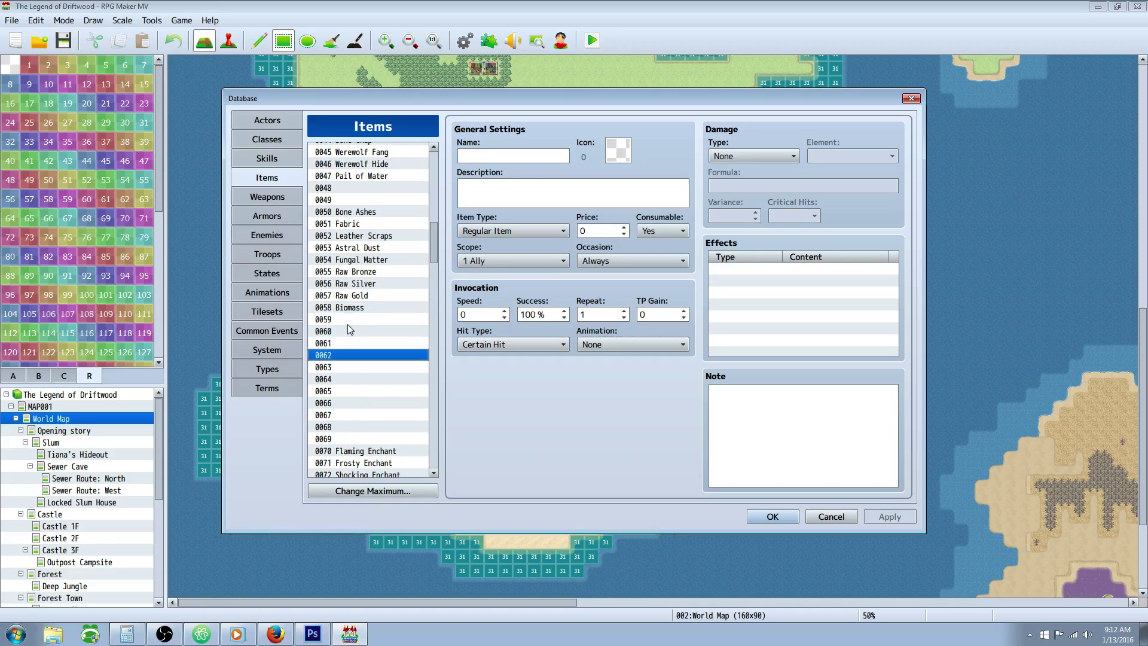
{"action": "key", "text": "Down"}
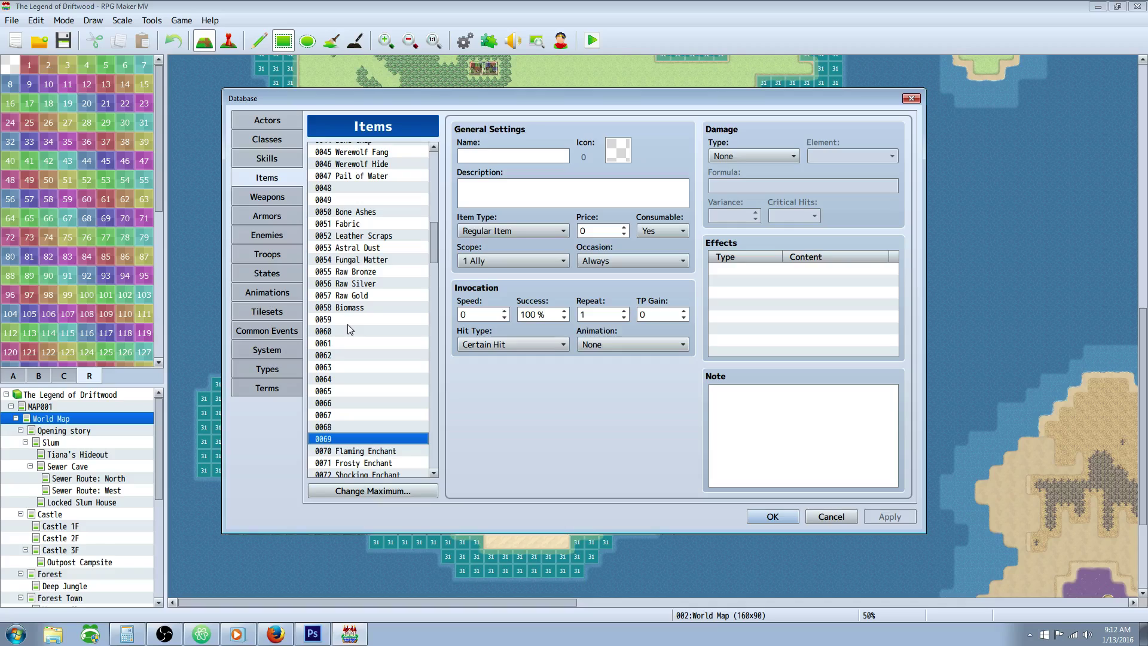
Check the empty item slots 0048 and 0049 that separate the regular items from the crafting components
{"action": "left_click", "coordinate": [356, 187]}
{"action": "scroll", "coordinate": [356, 215], "scroll_direction": "down", "scroll_amount": 4}
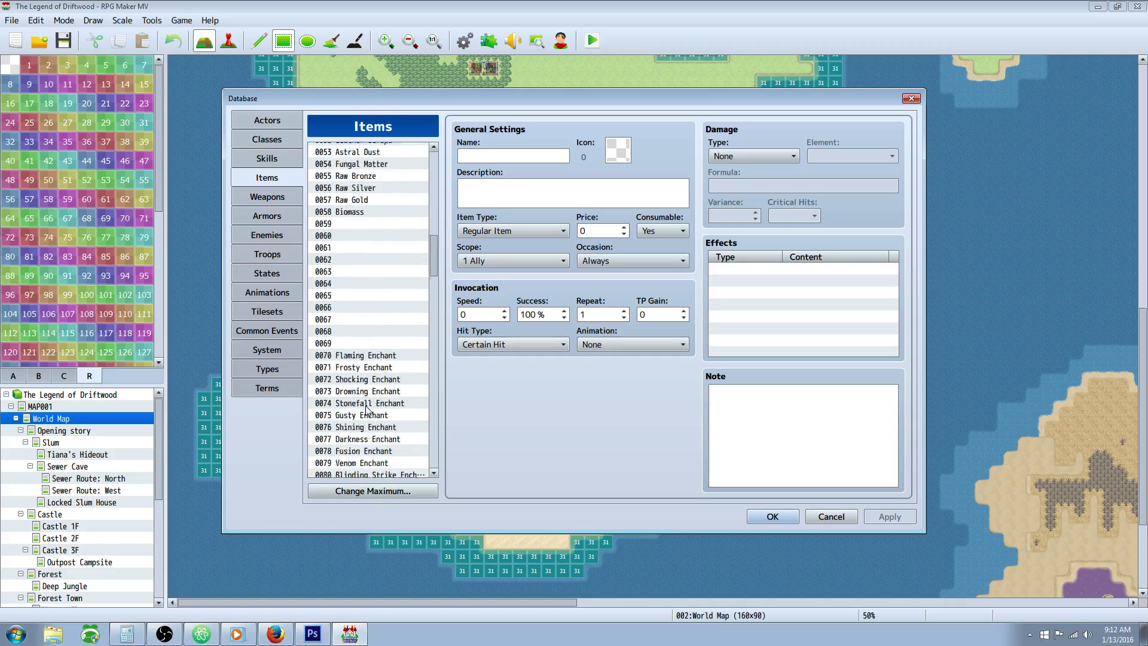
{"action": "scroll", "coordinate": [357, 249], "scroll_direction": "up", "scroll_amount": 2}
{"action": "key", "text": "Down"}
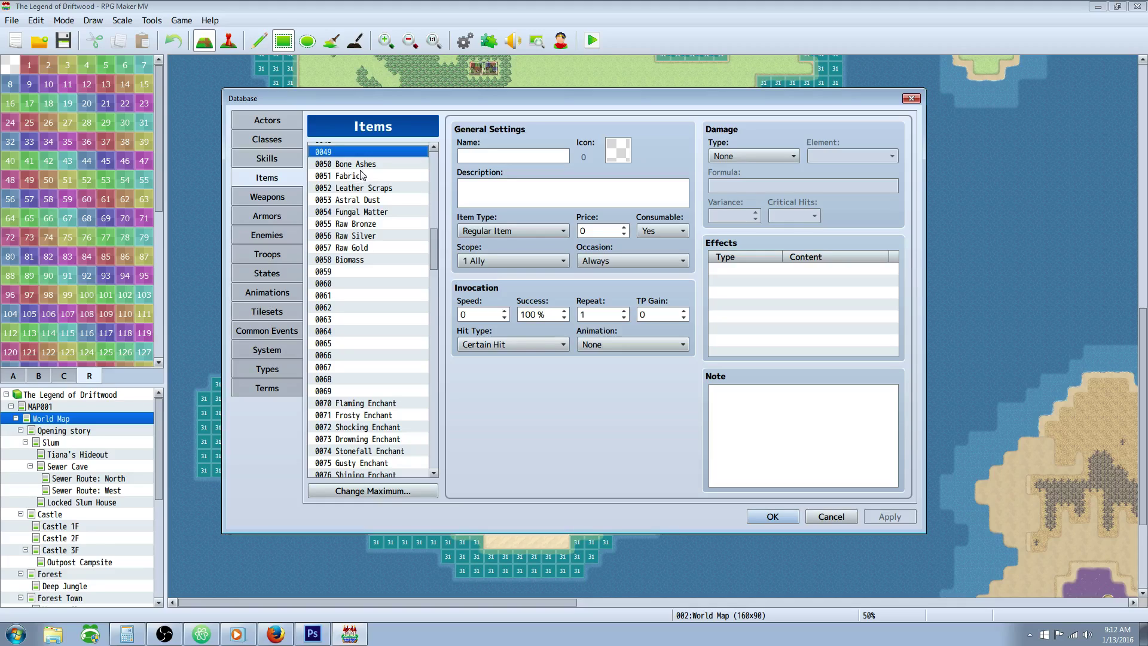
{"action": "scroll", "coordinate": [371, 188], "scroll_direction": "up", "scroll_amount": 4}
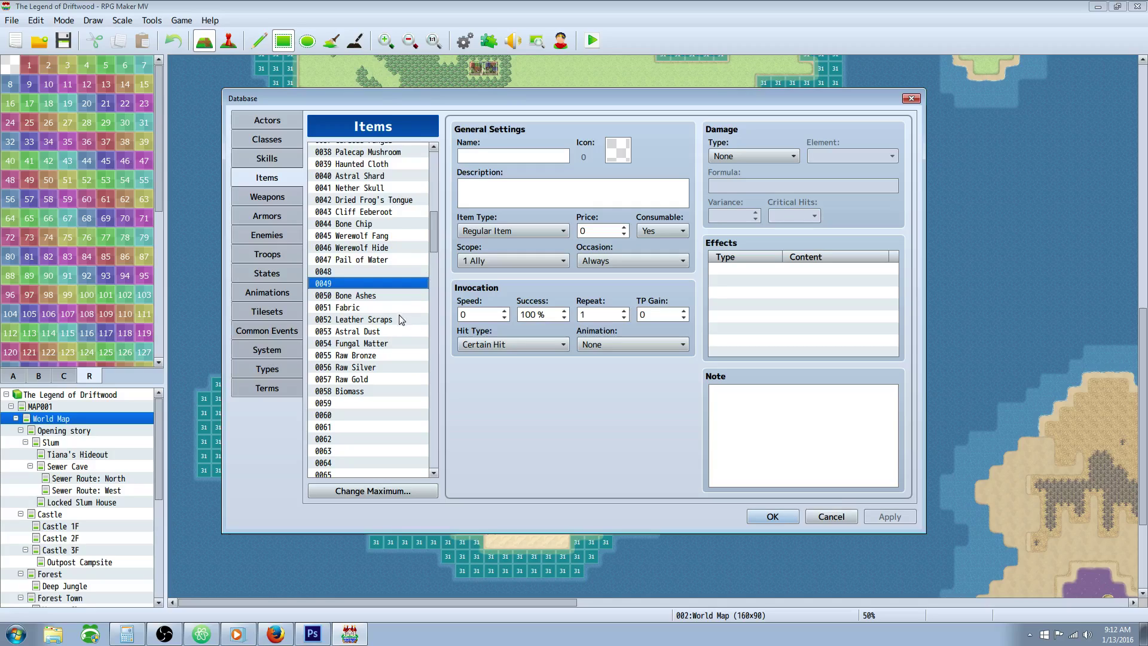
Move from Bone Ashes to the enchantment items and examine the note tags of Flaming Enchant and Frosty Enchant
{"action": "left_click", "coordinate": [395, 296]}
{"action": "scroll", "coordinate": [392, 297], "scroll_direction": "down", "scroll_amount": 2}
{"action": "scroll", "coordinate": [392, 297], "scroll_direction": "down", "scroll_amount": 4}
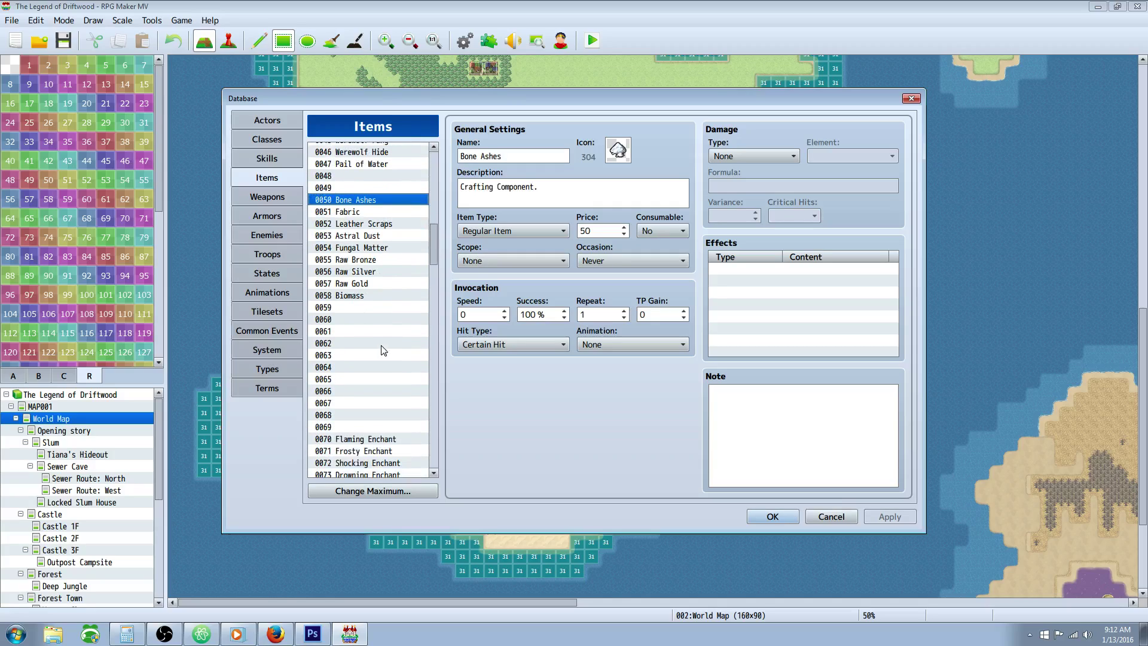
{"action": "scroll", "coordinate": [366, 262], "scroll_direction": "down", "scroll_amount": 4}
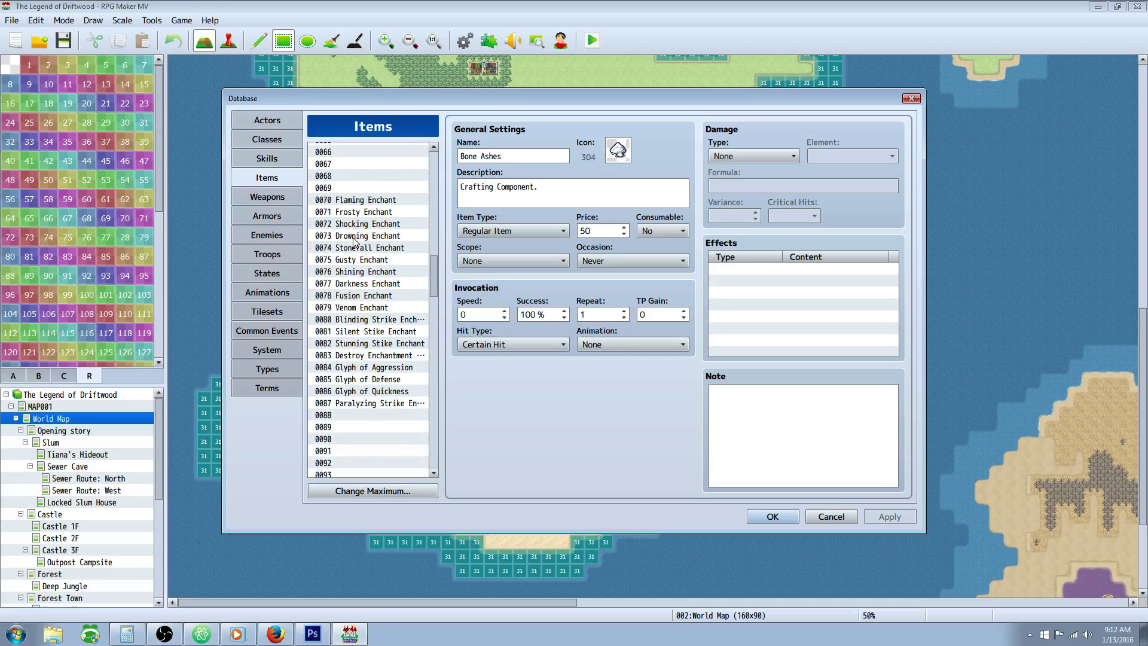
{"action": "left_click", "coordinate": [395, 200]}
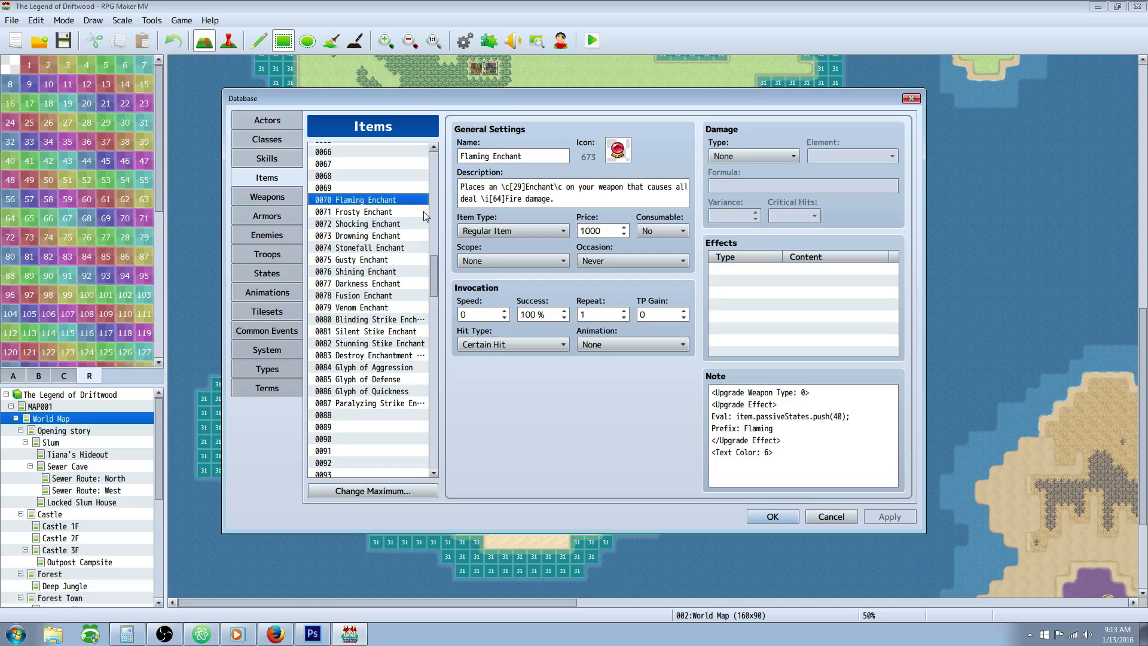
{"action": "left_click", "coordinate": [362, 209]}
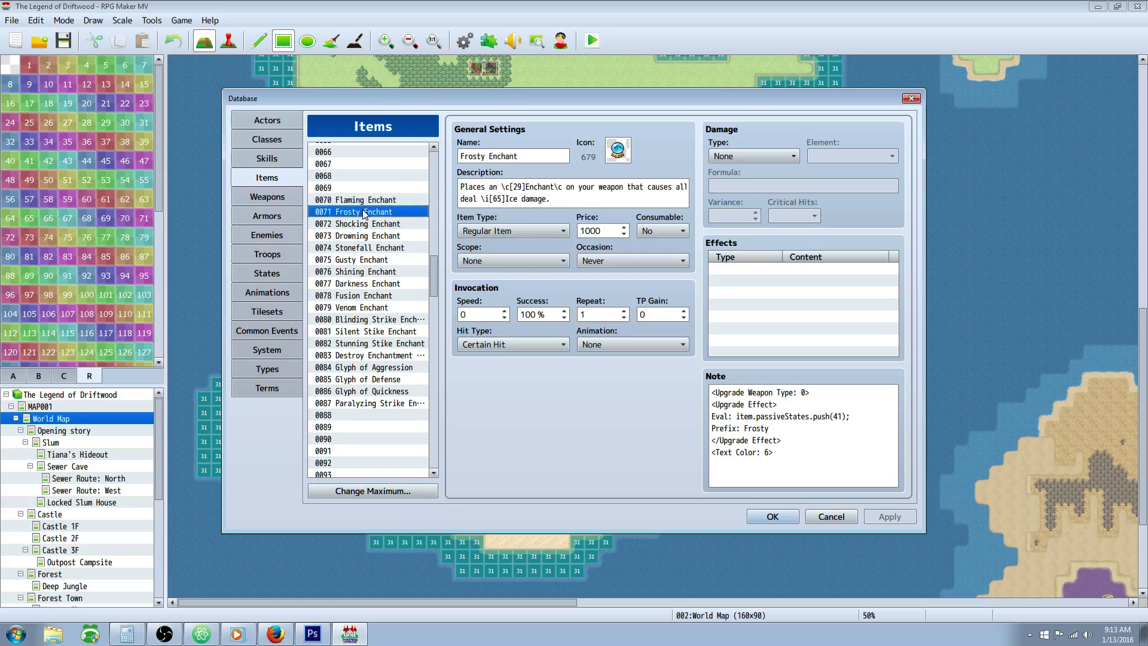
{"action": "left_click_drag", "start_coordinate": [711, 390], "coordinate": [816, 425]}
{"action": "left_click", "coordinate": [802, 416]}
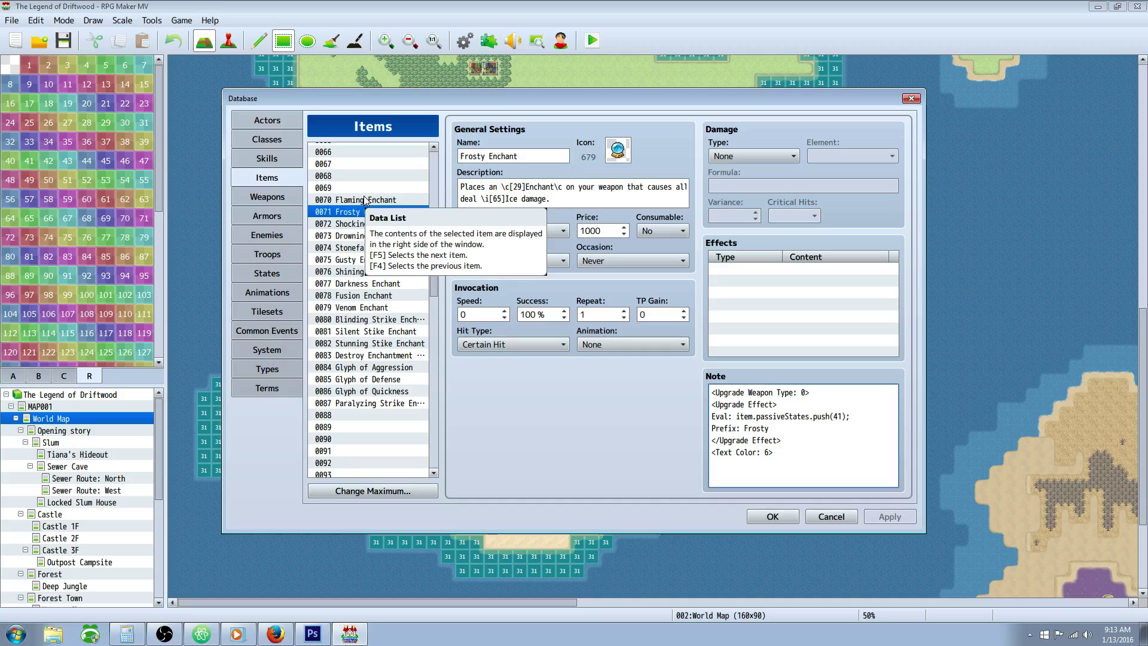
Step through the enchants from Flaming Enchant to Venom Enchant and examine Venom Enchant's Upgrade Weapon Type note tag
{"action": "left_click", "coordinate": [383, 199]}
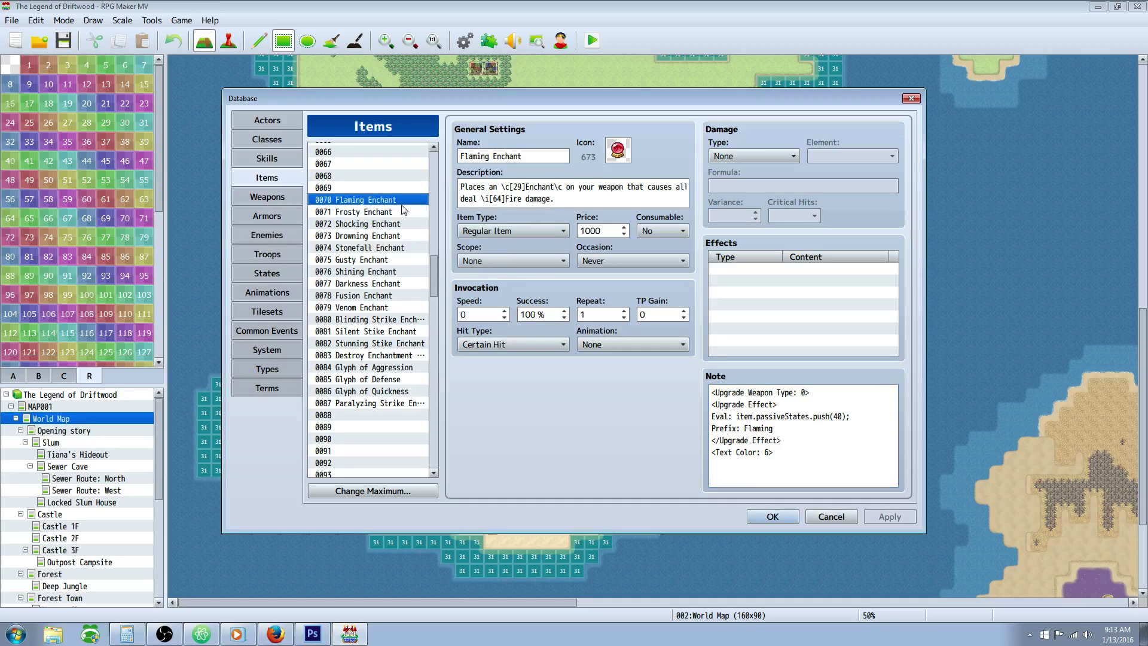
{"action": "key", "text": "Down"}
{"action": "key", "text": "Down"}
{"action": "key", "text": "Down"}
{"action": "key", "text": "Down"}
{"action": "key", "text": "Down"}
{"action": "key", "text": "Down"}
{"action": "key", "text": "Down"}
{"action": "key", "text": "Down"}
{"action": "key", "text": "Down"}
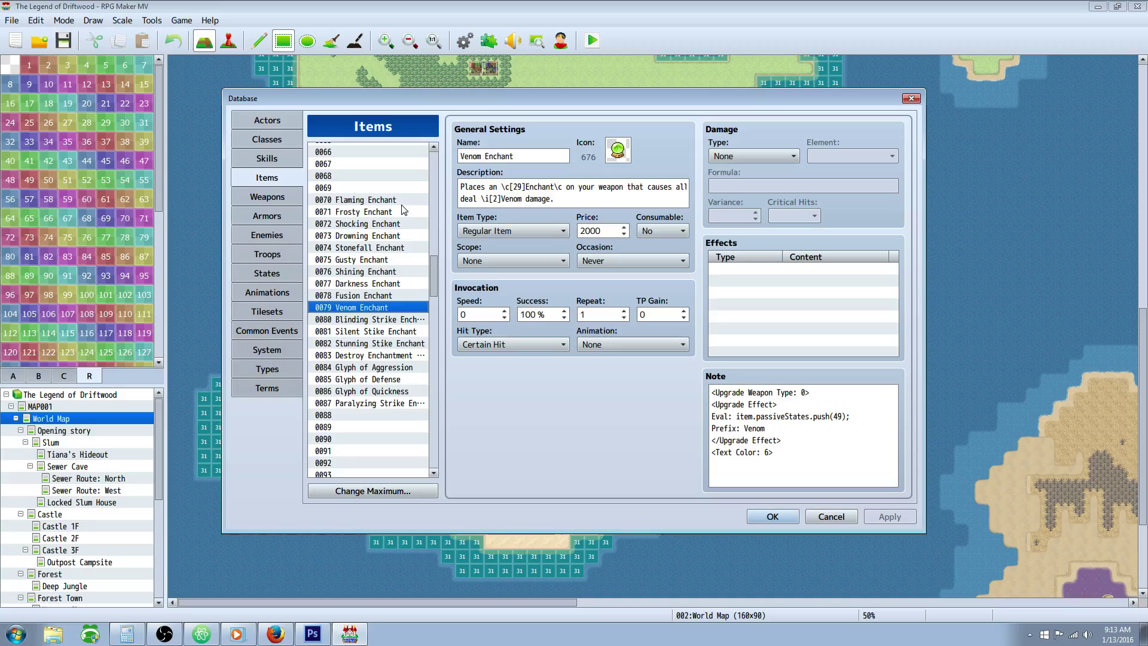
{"action": "left_click_drag", "start_coordinate": [825, 392], "coordinate": [726, 390]}
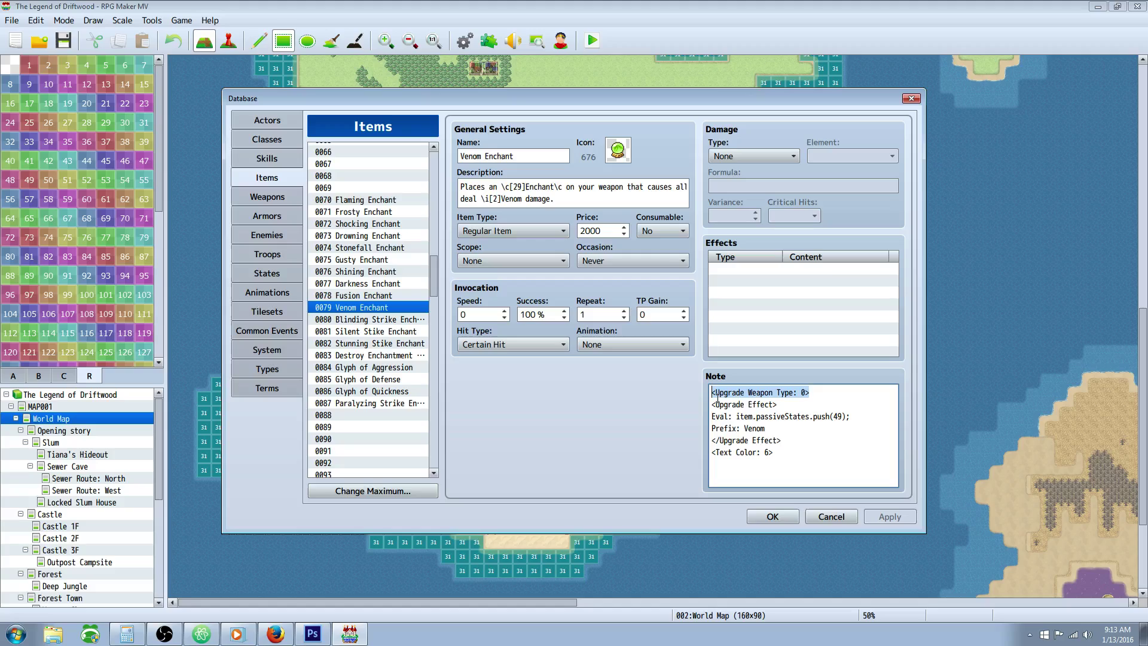
{"action": "left_click", "coordinate": [802, 392]}
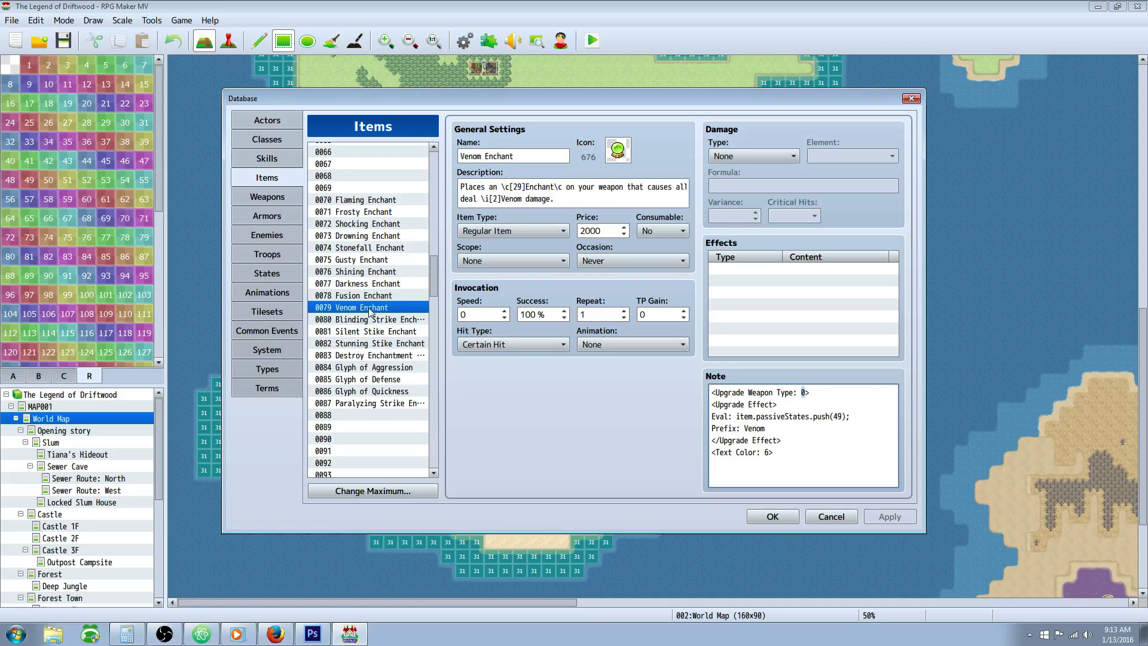
Compare the Flaming, Shocking, Stonefall, Shining, Fusion and Venom enchants at numbers 0070 to 0079
{"action": "left_click", "coordinate": [383, 200]}
{"action": "left_click", "coordinate": [383, 248]}
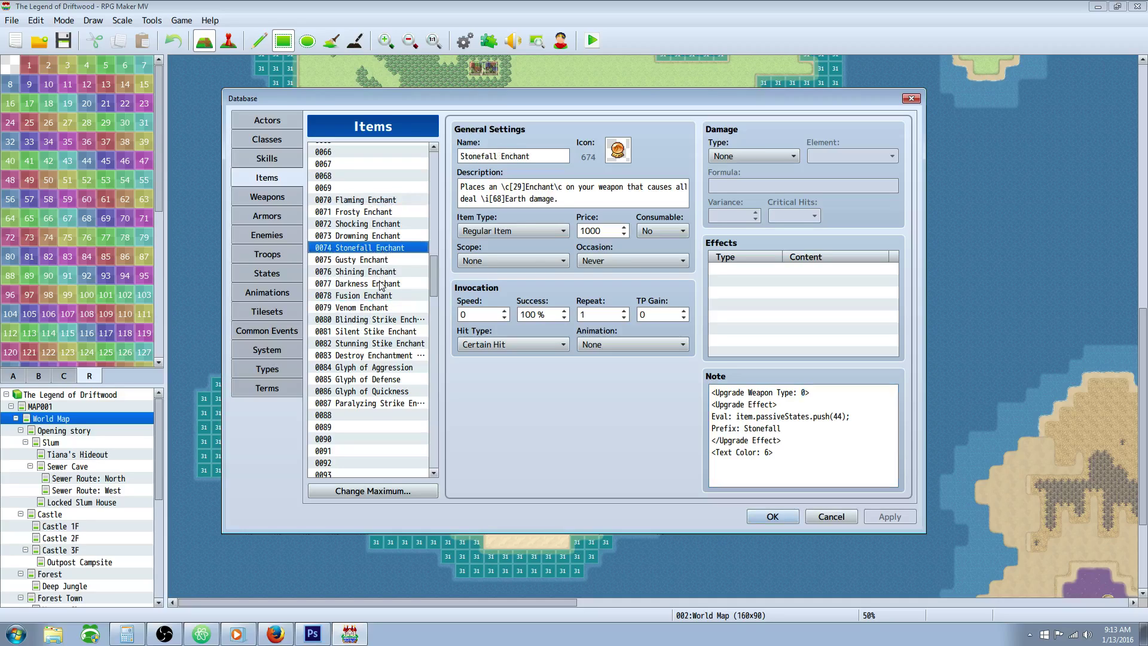
{"action": "left_click", "coordinate": [380, 296]}
{"action": "left_click", "coordinate": [397, 201]}
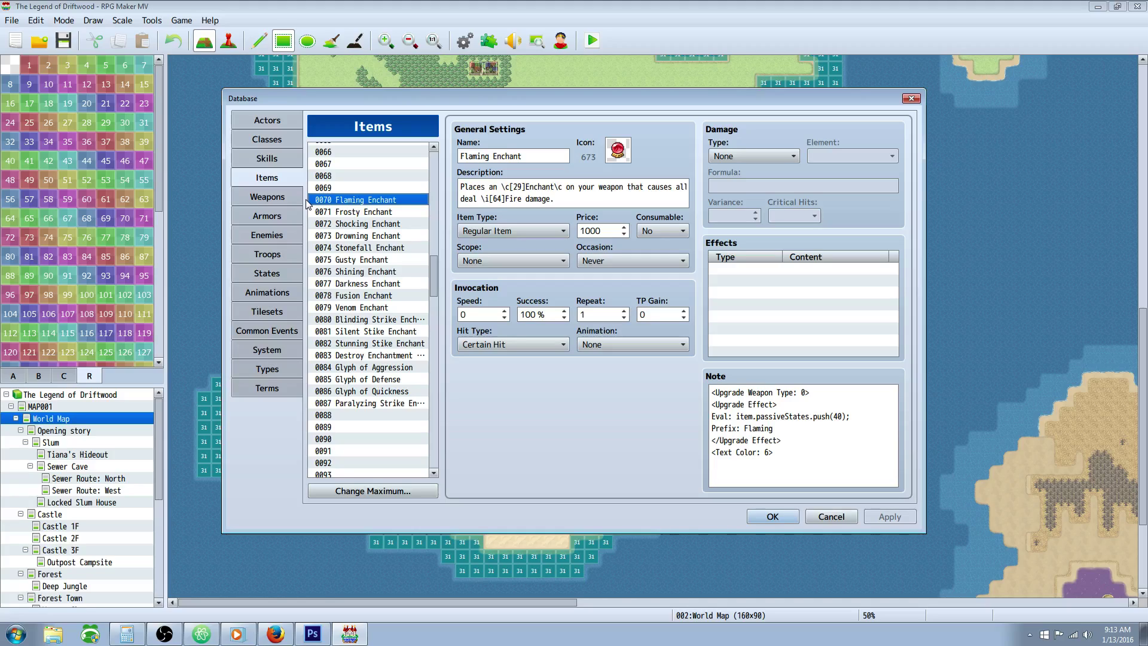
{"action": "left_click", "coordinate": [372, 225]}
{"action": "left_click", "coordinate": [375, 249]}
{"action": "left_click", "coordinate": [381, 273]}
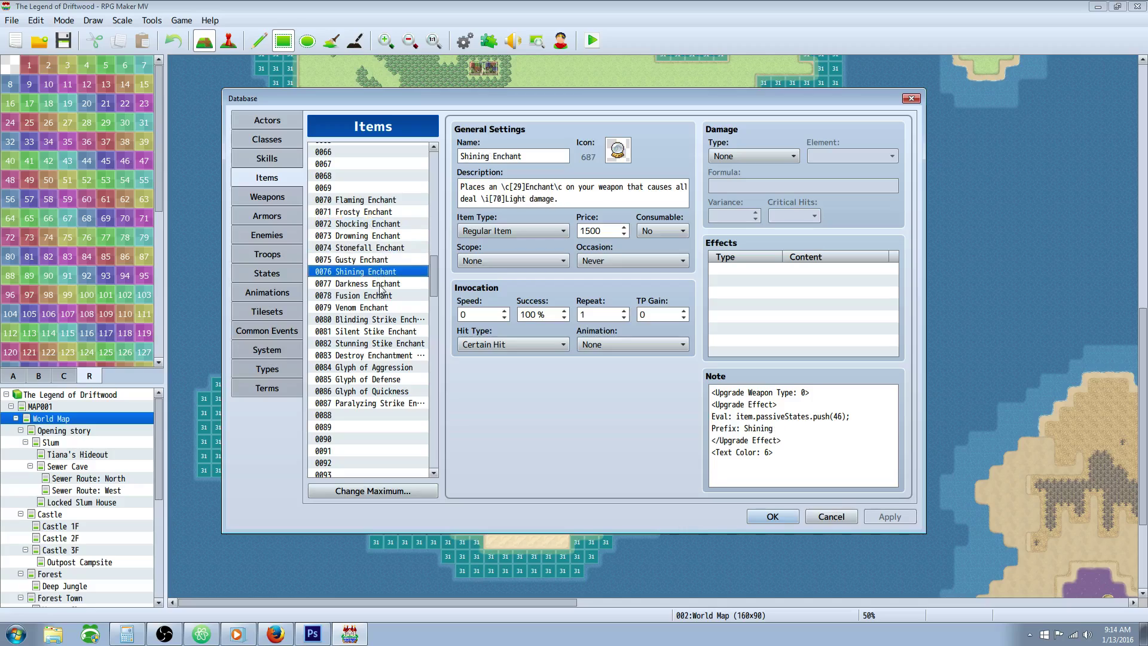
{"action": "left_click", "coordinate": [380, 296]}
{"action": "left_click", "coordinate": [382, 308]}
{"action": "left_click", "coordinate": [385, 295]}
{"action": "left_click", "coordinate": [383, 309]}
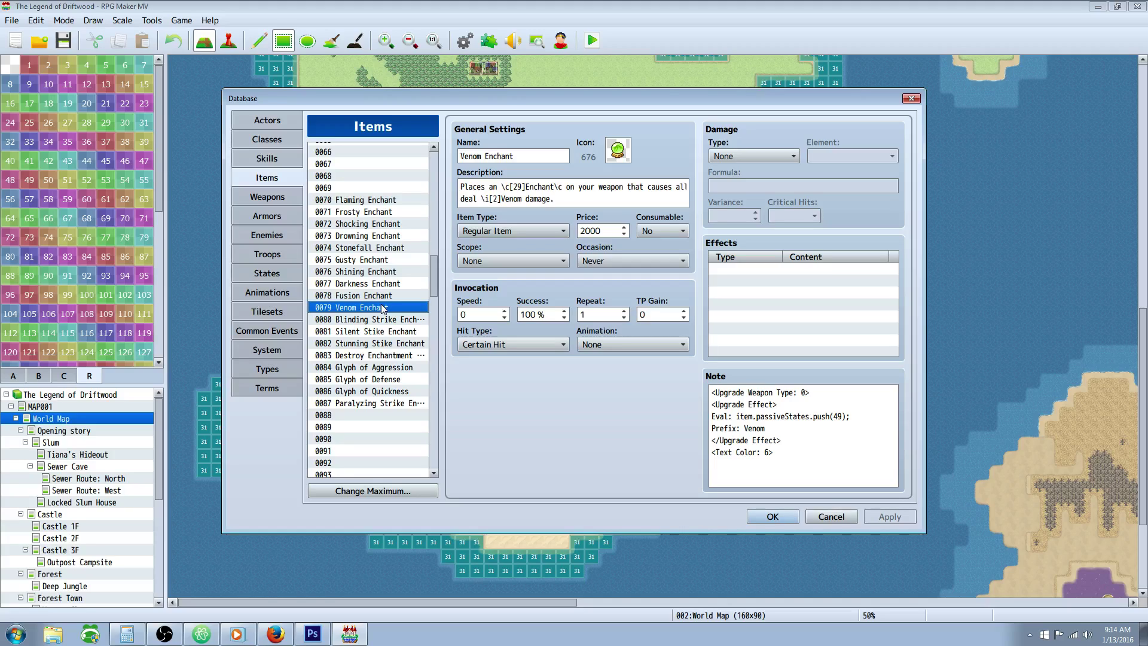
Revisit the elemental enchants and examine the Prefix line in Gusty Enchant's note at number 0075
{"action": "left_click", "coordinate": [383, 201]}
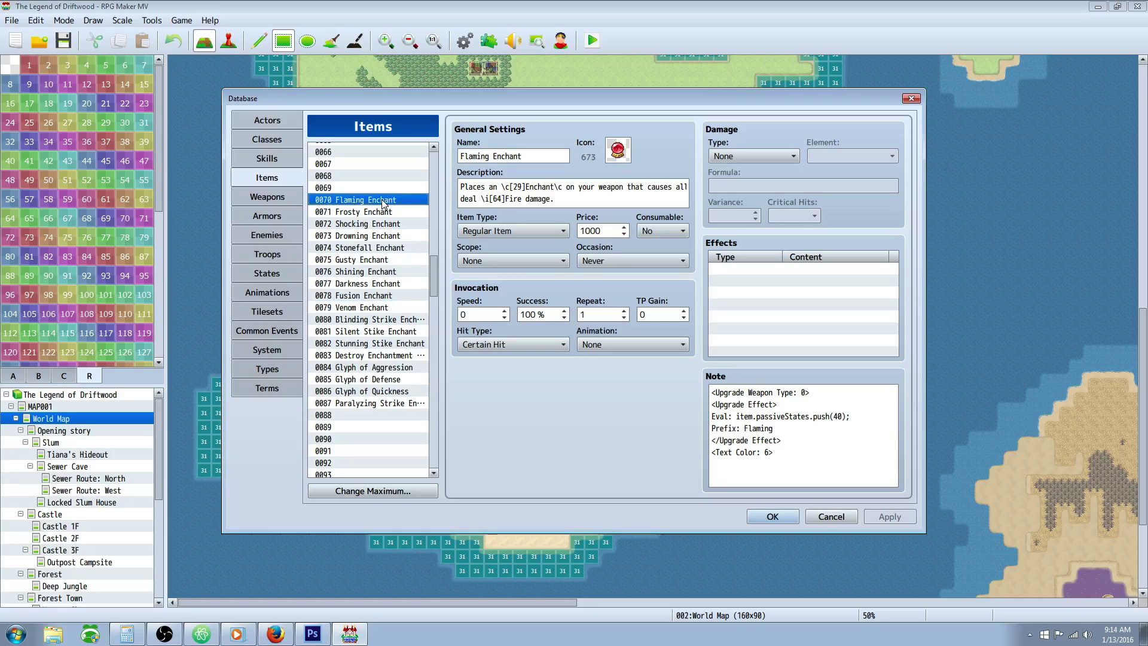
{"action": "left_click", "coordinate": [386, 308]}
{"action": "left_click", "coordinate": [381, 191]}
{"action": "left_click", "coordinate": [384, 207]}
{"action": "left_click", "coordinate": [383, 202]}
{"action": "left_click", "coordinate": [385, 231]}
{"action": "left_click", "coordinate": [388, 262]}
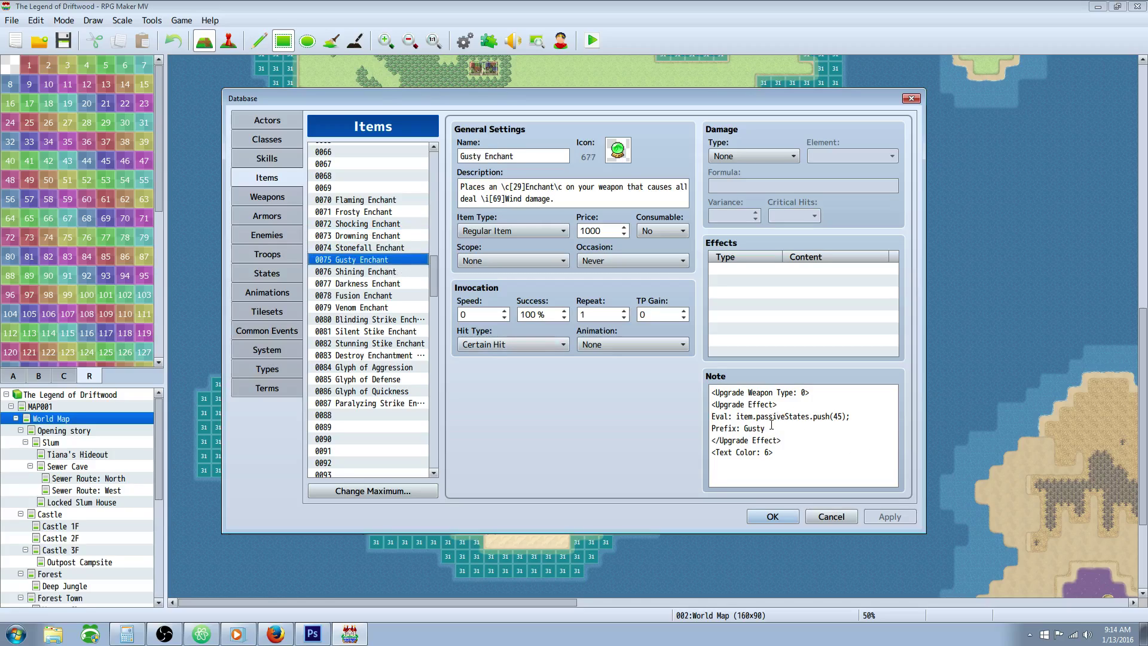
{"action": "left_click_drag", "start_coordinate": [764, 429], "coordinate": [718, 428]}
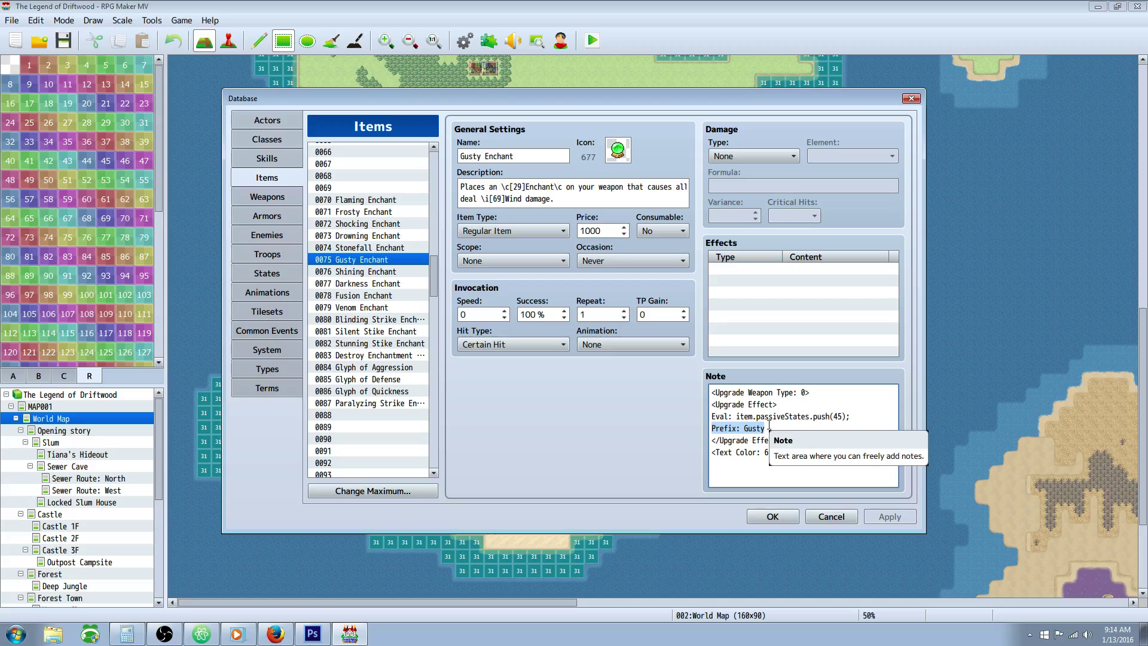
Examine the chance in Blinding Strike Enchant's description, then step through Silent Stike Enchant and Stunning Stike Enchant
{"action": "left_click", "coordinate": [357, 321]}
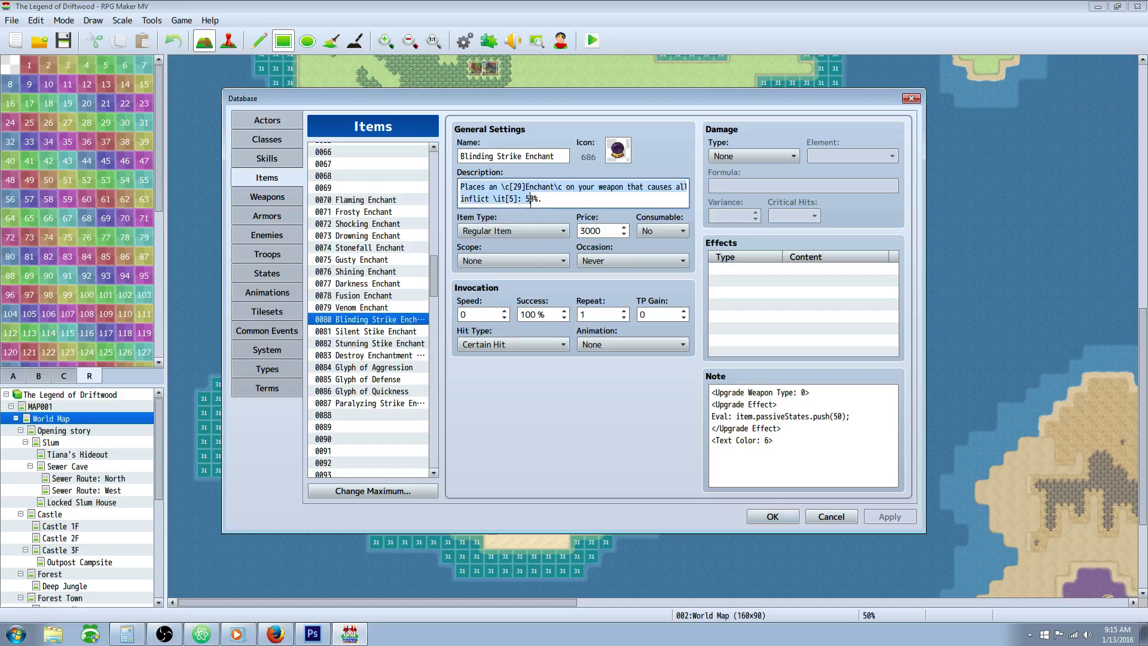
{"action": "left_click_drag", "start_coordinate": [542, 199], "coordinate": [525, 199]}
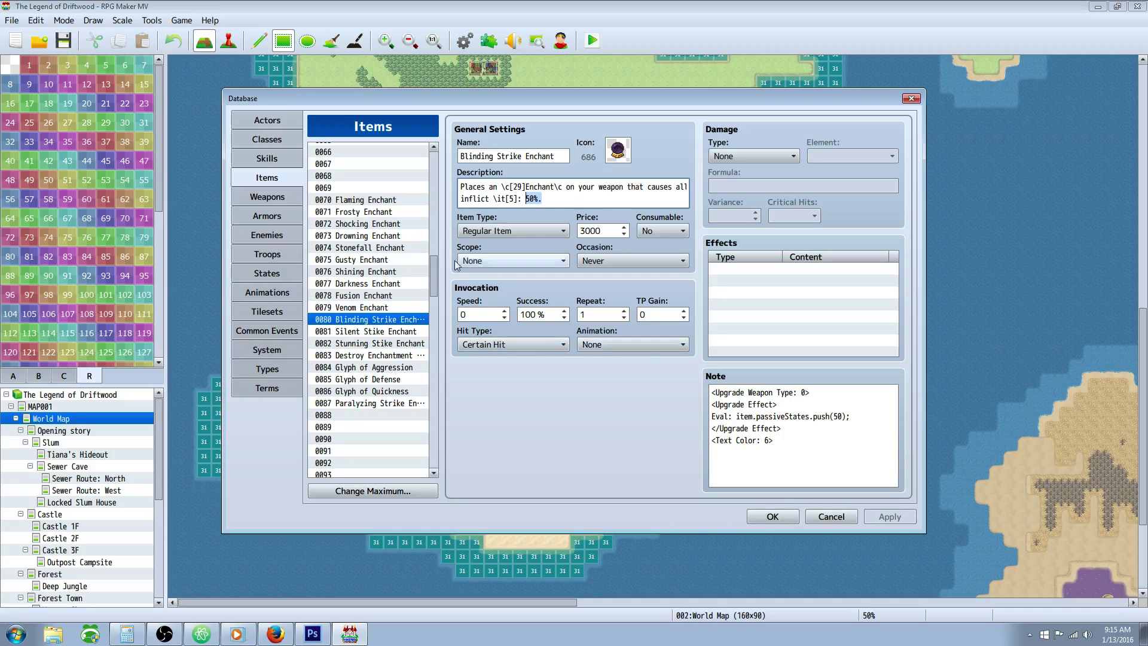
{"action": "left_click_drag", "start_coordinate": [542, 199], "coordinate": [529, 199]}
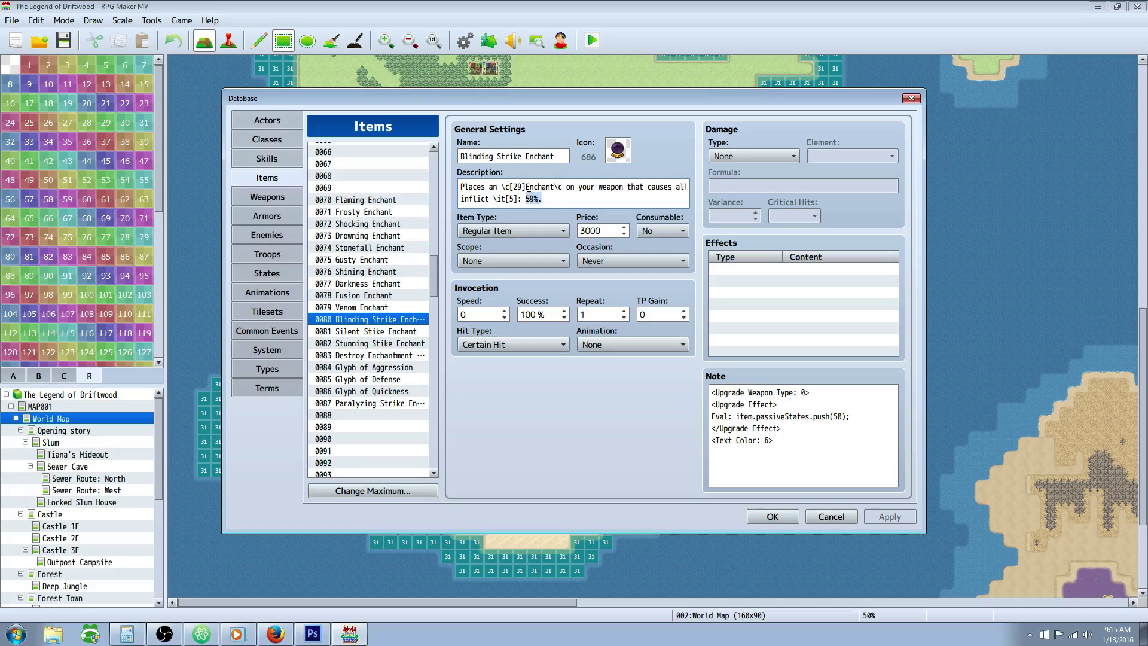
{"action": "left_click", "coordinate": [395, 343]}
{"action": "left_click", "coordinate": [394, 332]}
{"action": "left_click", "coordinate": [394, 344]}
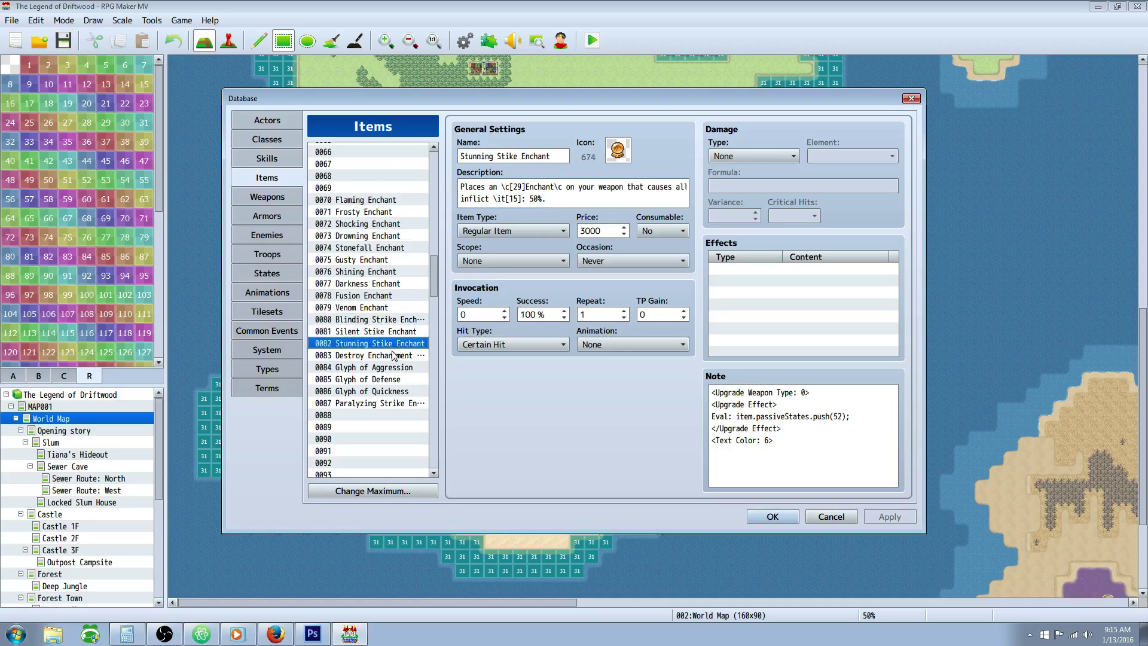
Examine the chance in Paralyzing Strike Enchant's description and compare the item with Glyph of Aggression
{"action": "left_click", "coordinate": [398, 403]}
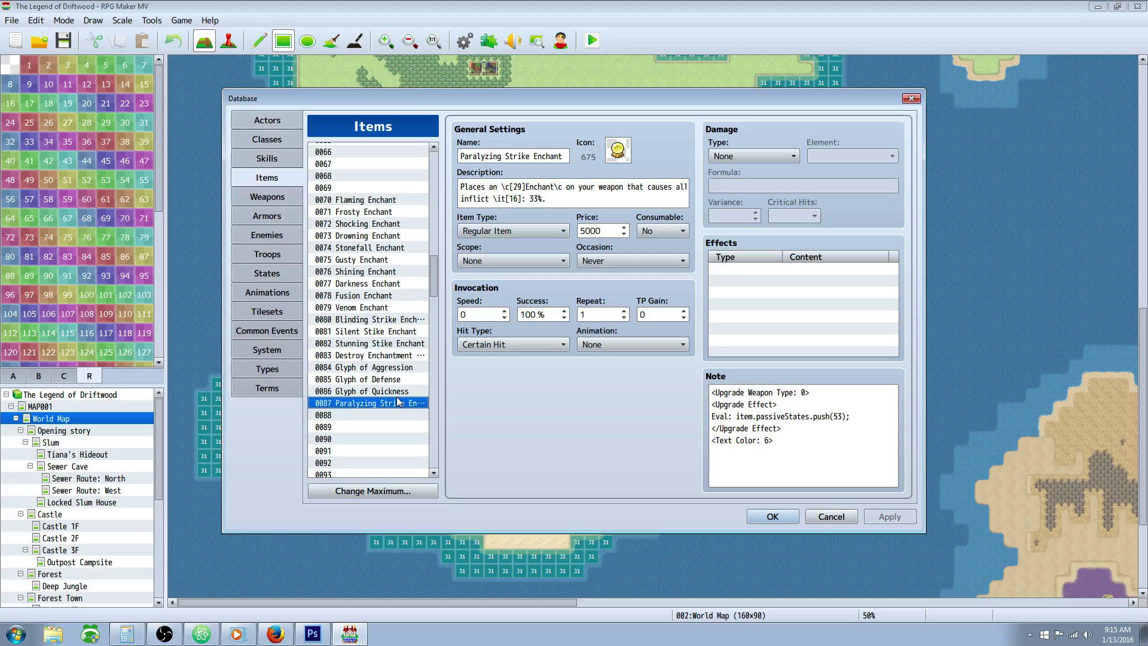
{"action": "left_click", "coordinate": [543, 199]}
{"action": "type", "text": "."}
{"action": "left_click_drag", "start_coordinate": [538, 199], "coordinate": [530, 199]}
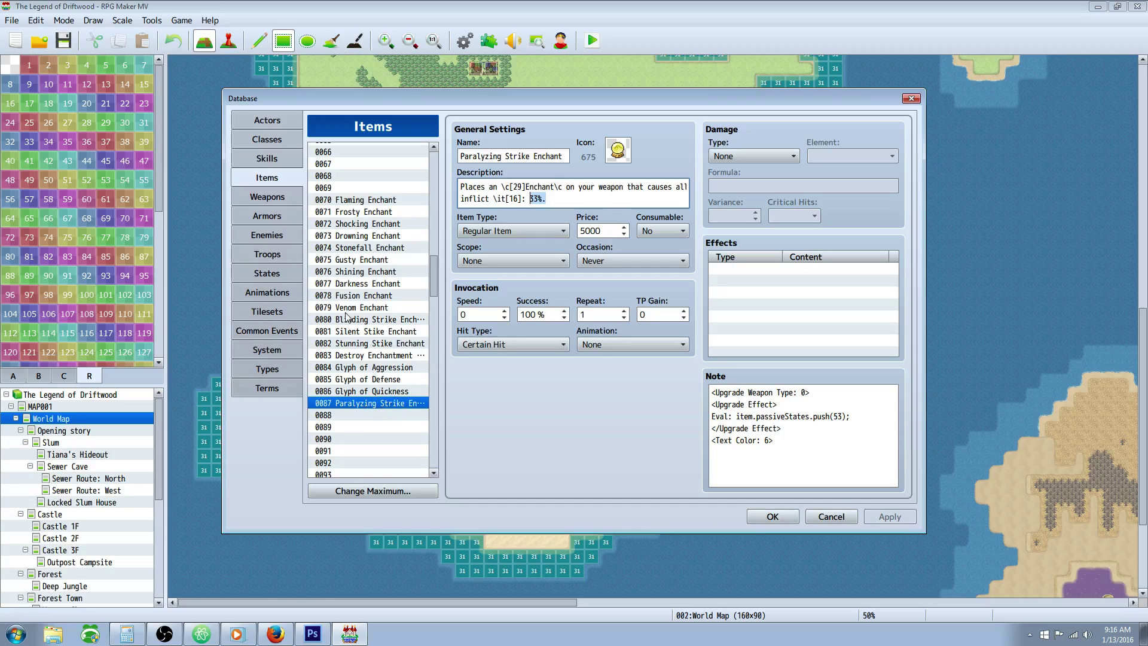
{"action": "left_click", "coordinate": [387, 368]}
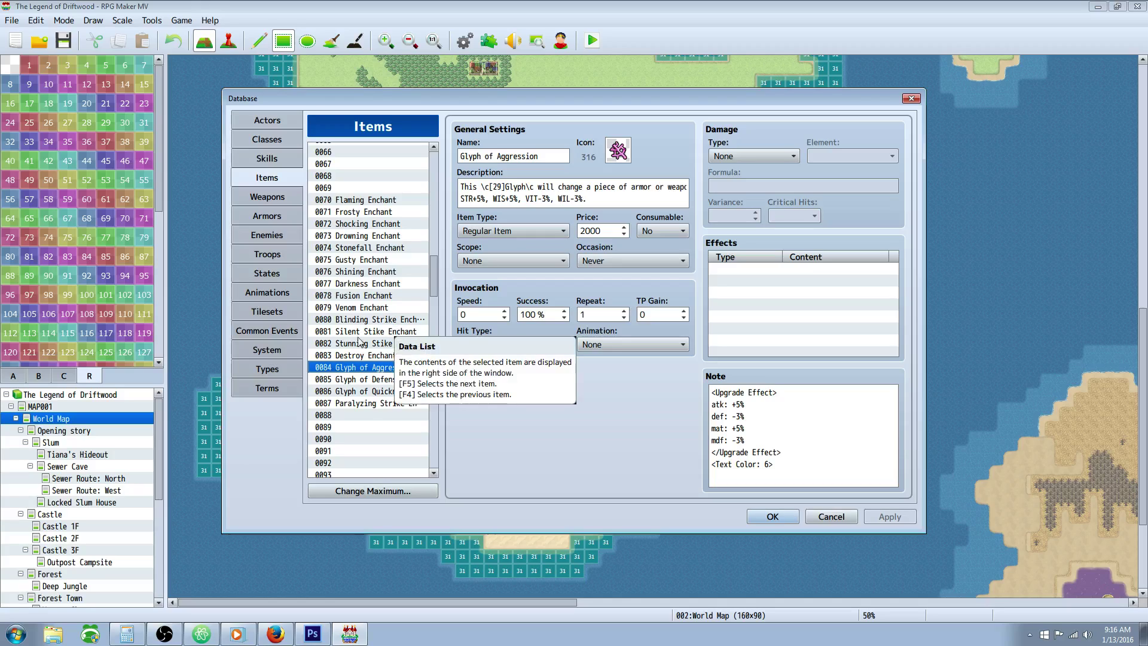
{"action": "left_click", "coordinate": [374, 403]}
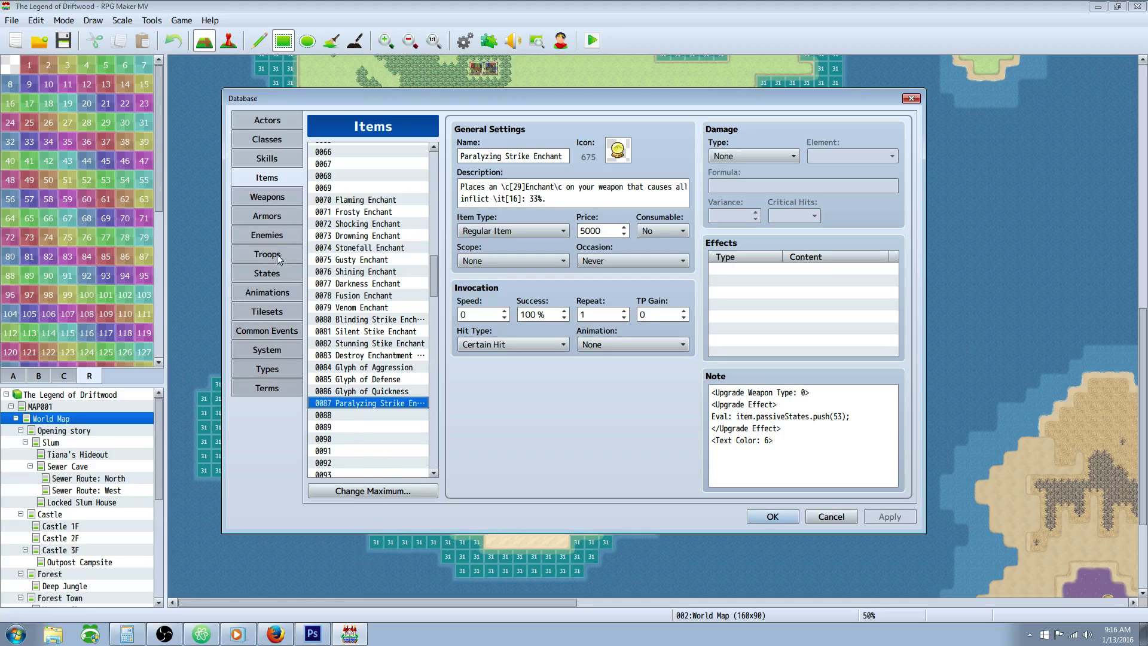
Show the Vildebeast Card enemy and examine the Paralyzing Strike Enchant line in its note
{"action": "left_click", "coordinate": [272, 234]}
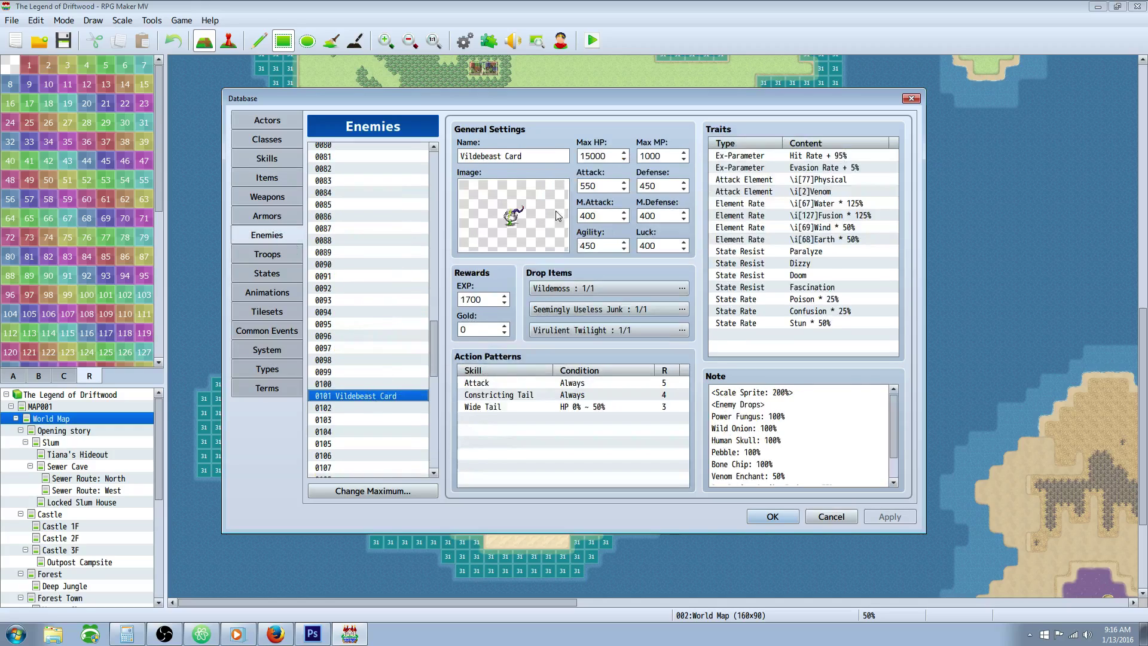
{"action": "left_click_drag", "start_coordinate": [895, 425], "coordinate": [894, 443]}
{"action": "left_click_drag", "start_coordinate": [838, 468], "coordinate": [706, 467]}
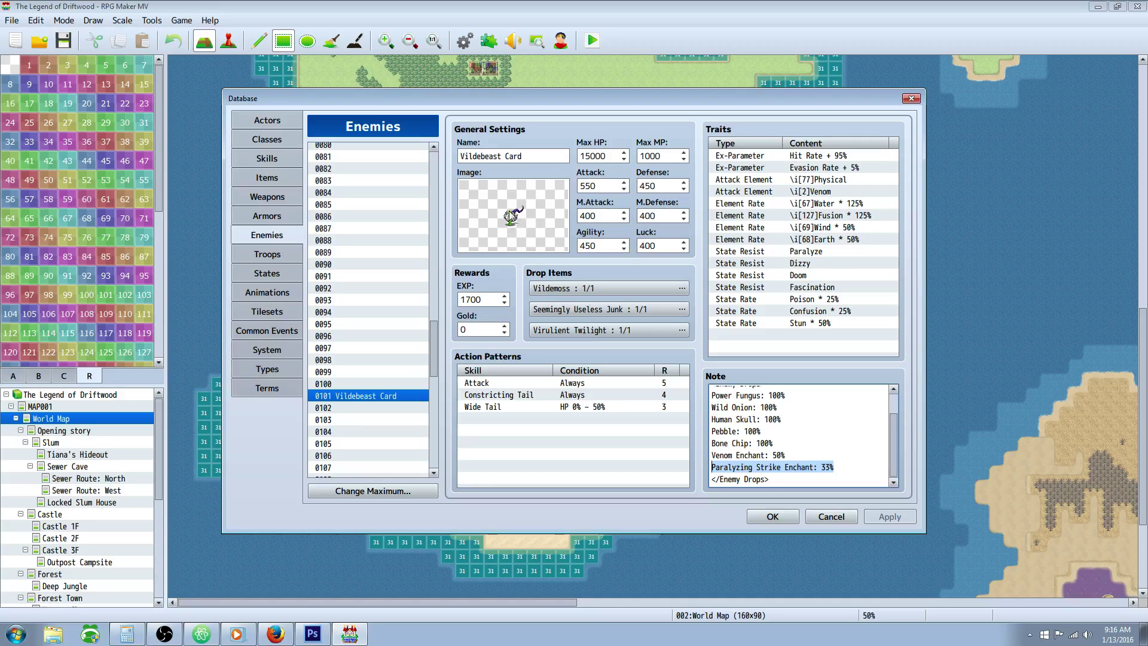
{"action": "left_click_drag", "start_coordinate": [834, 467], "coordinate": [734, 469]}
{"action": "left_click_drag", "start_coordinate": [834, 467], "coordinate": [701, 474]}
{"action": "left_click", "coordinate": [841, 467]}
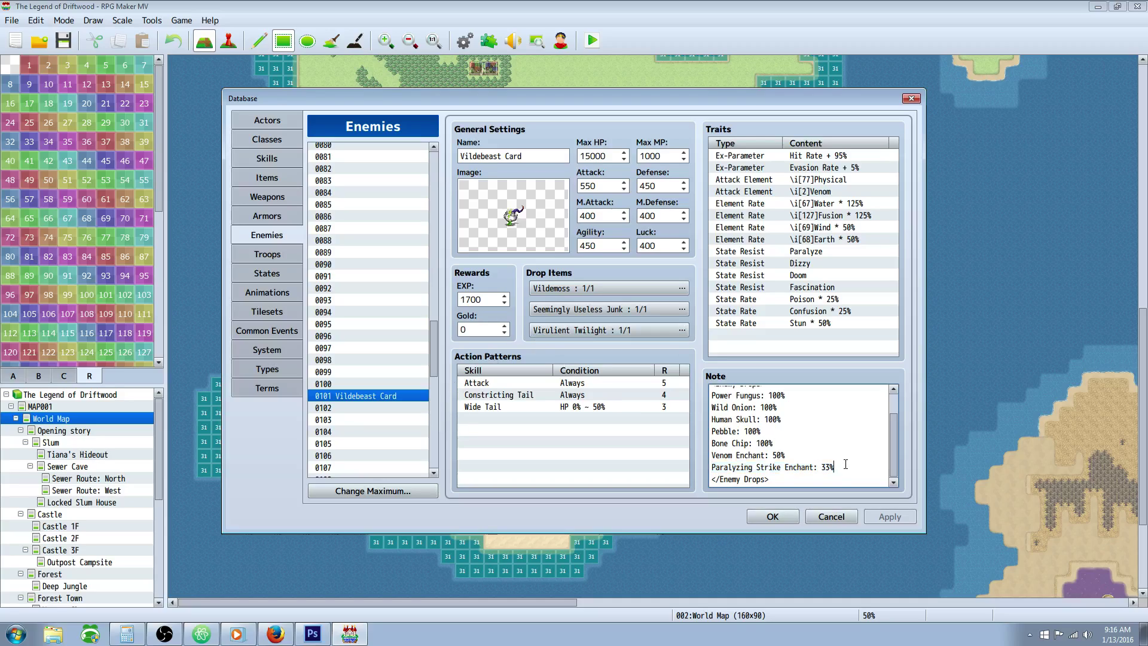
Examine the opening Enemy Drops tag and the drop lines from Power Fungus to Bone Chip in the Vildebeast Card enemy's note
{"action": "scroll", "coordinate": [840, 466], "scroll_direction": "up", "scroll_amount": 1}
{"action": "left_click_drag", "start_coordinate": [770, 407], "coordinate": [711, 406]}
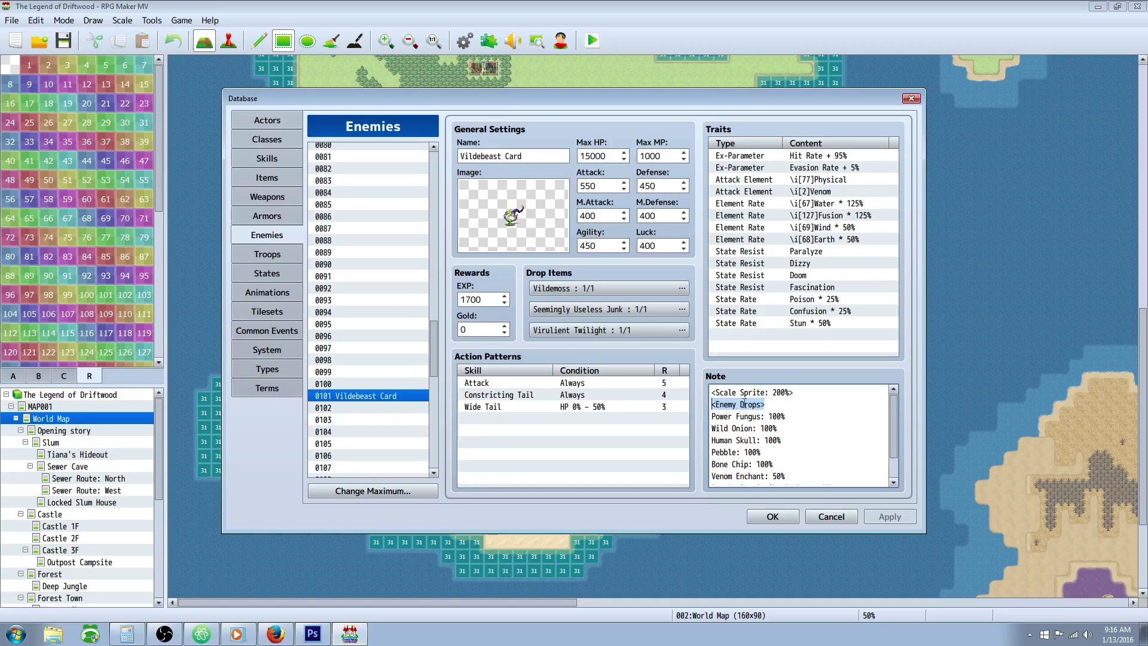
{"action": "left_click_drag", "start_coordinate": [795, 414], "coordinate": [711, 453]}
{"action": "left_click_drag", "start_coordinate": [711, 464], "coordinate": [734, 465]}
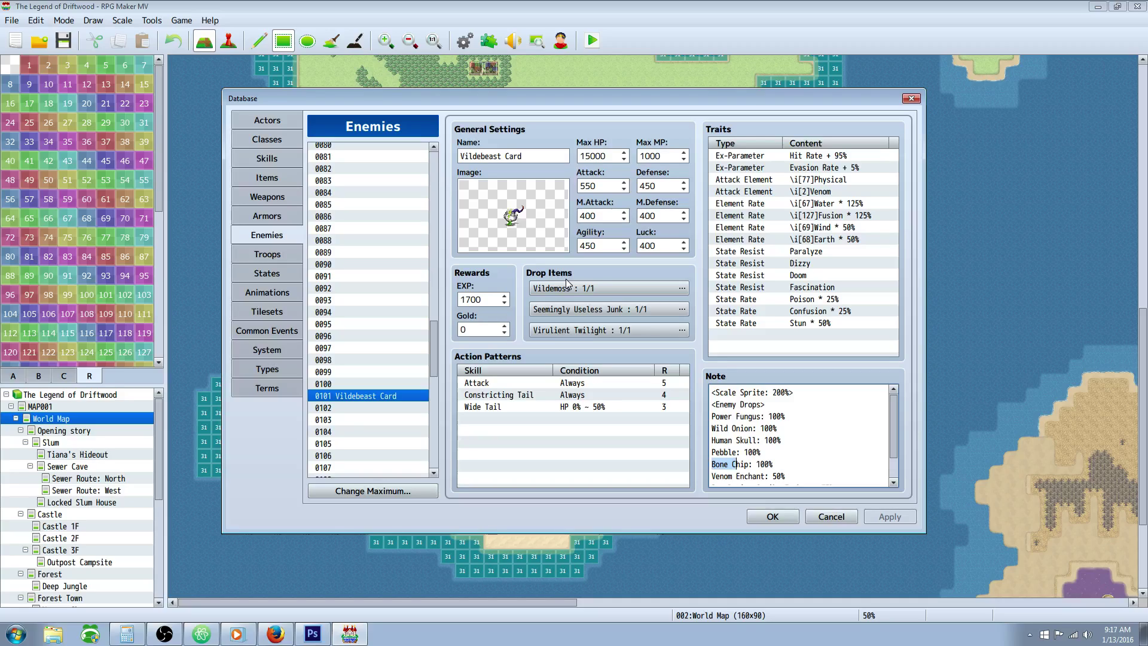
Compare the ordinary drops with the Venom Enchant and Paralyzing Strike Enchant lines in the Vildebeast Card enemy's note
{"action": "left_click", "coordinate": [774, 443]}
{"action": "scroll", "coordinate": [775, 443], "scroll_direction": "down", "scroll_amount": 1}
{"action": "left_click_drag", "start_coordinate": [777, 442], "coordinate": [692, 389]}
{"action": "scroll", "coordinate": [796, 445], "scroll_direction": "down", "scroll_amount": 1}
{"action": "left_click_drag", "start_coordinate": [788, 455], "coordinate": [685, 456]}
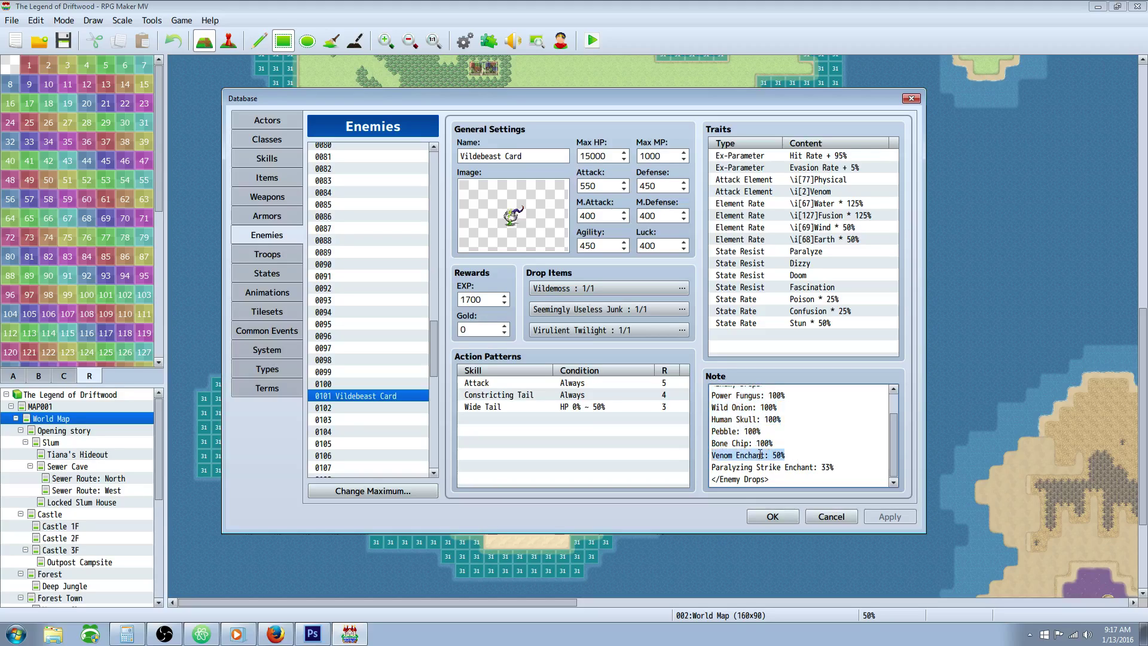
{"action": "left_click_drag", "start_coordinate": [836, 467], "coordinate": [707, 467]}
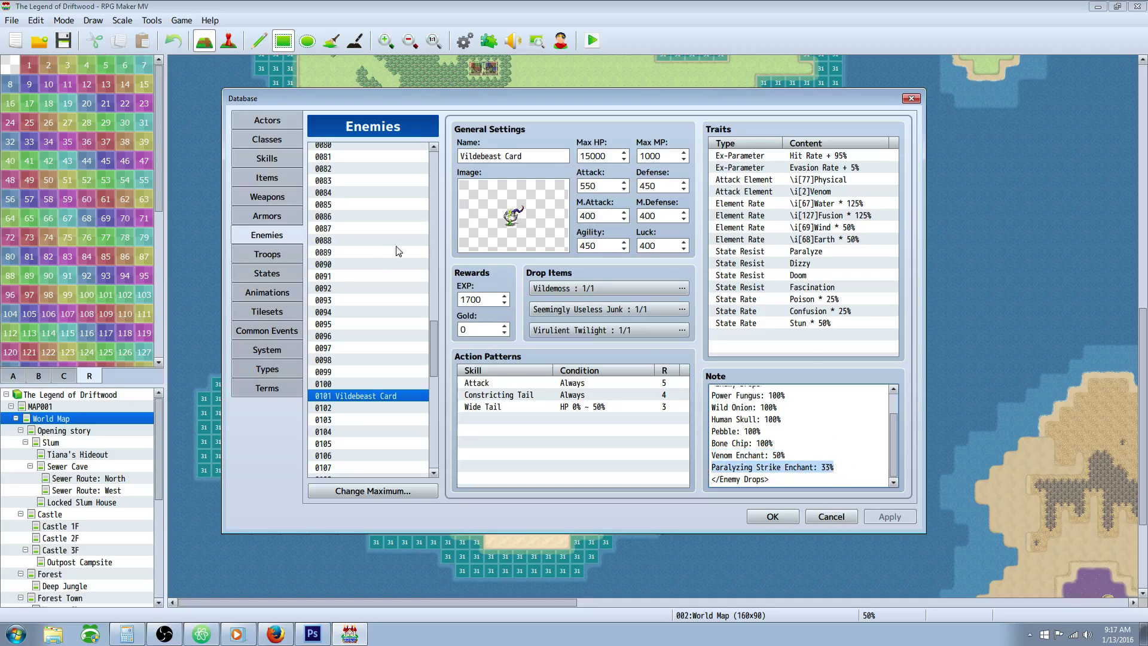
{"action": "left_click", "coordinate": [839, 471]}
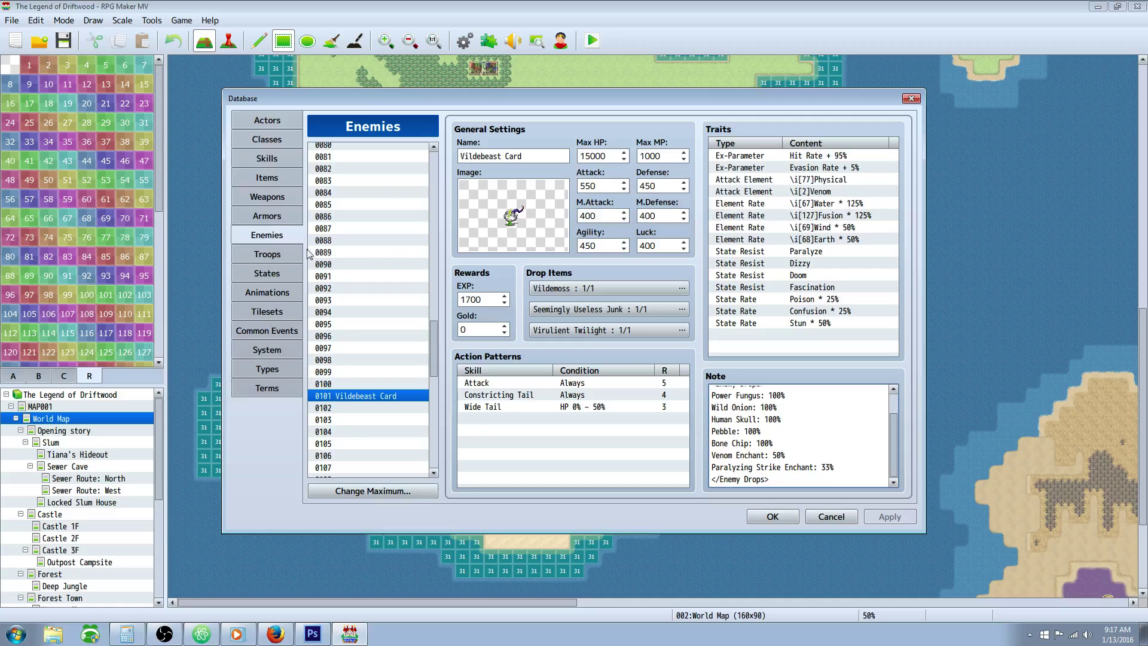
Find the Vildebeast Card item at number 0101 and examine its Card_Battle effect and Info Eval note
{"action": "left_click", "coordinate": [268, 159]}
{"action": "left_click", "coordinate": [267, 177]}
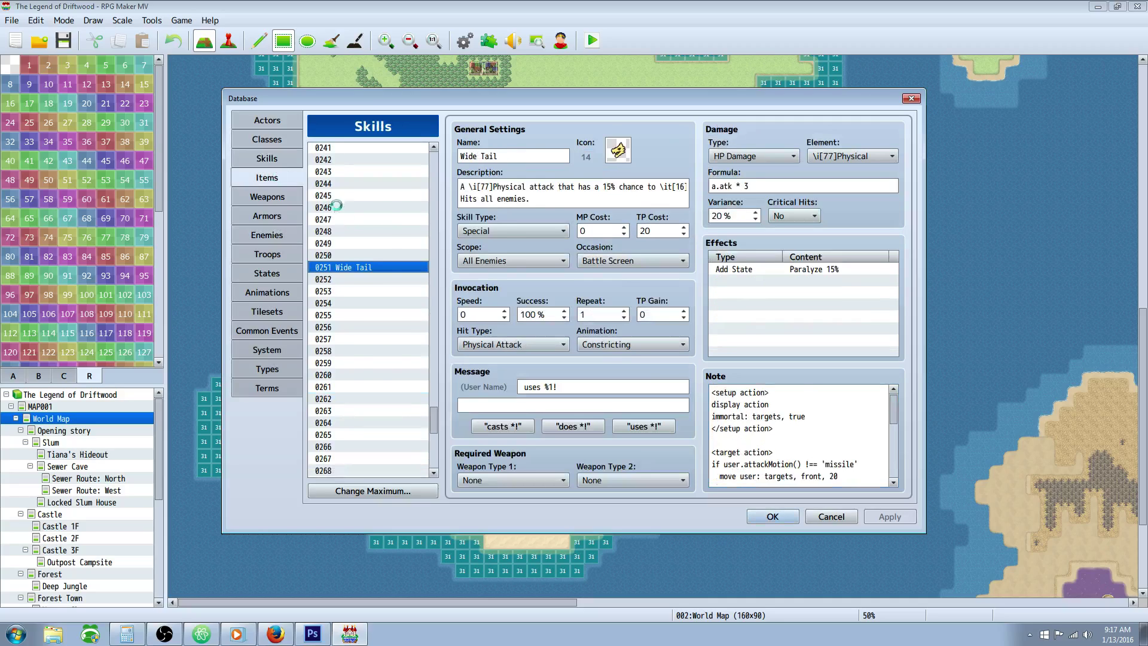
{"action": "scroll", "coordinate": [364, 259], "scroll_direction": "down", "scroll_amount": 10}
{"action": "scroll", "coordinate": [365, 259], "scroll_direction": "down", "scroll_amount": 1}
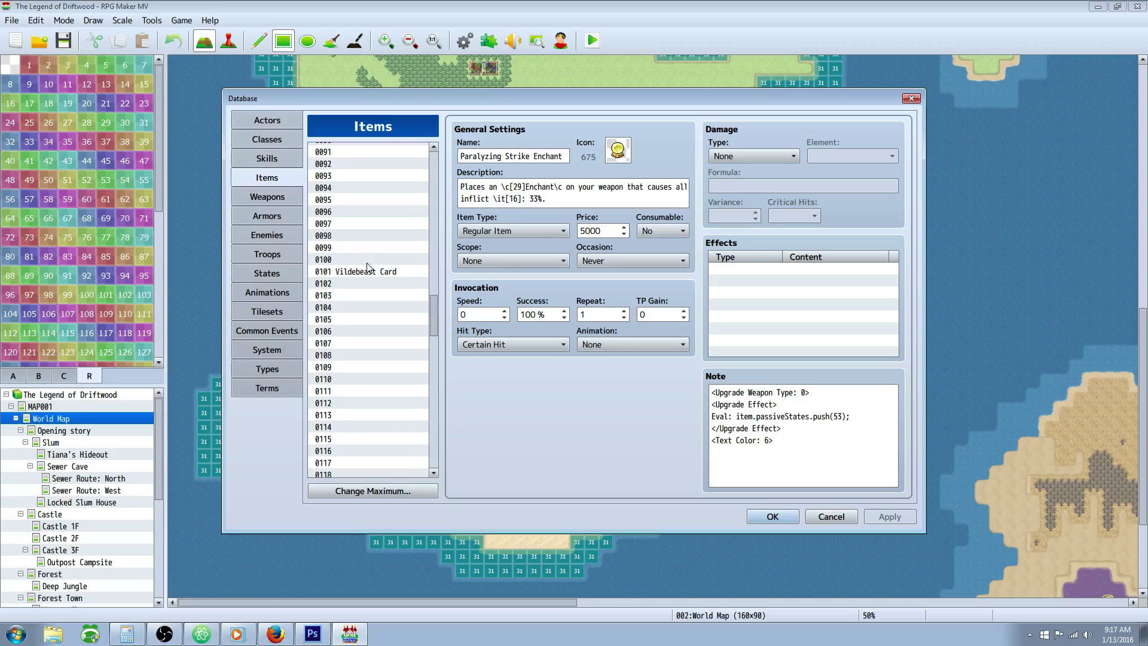
{"action": "left_click", "coordinate": [369, 271]}
{"action": "scroll", "coordinate": [365, 347], "scroll_direction": "down", "scroll_amount": 2}
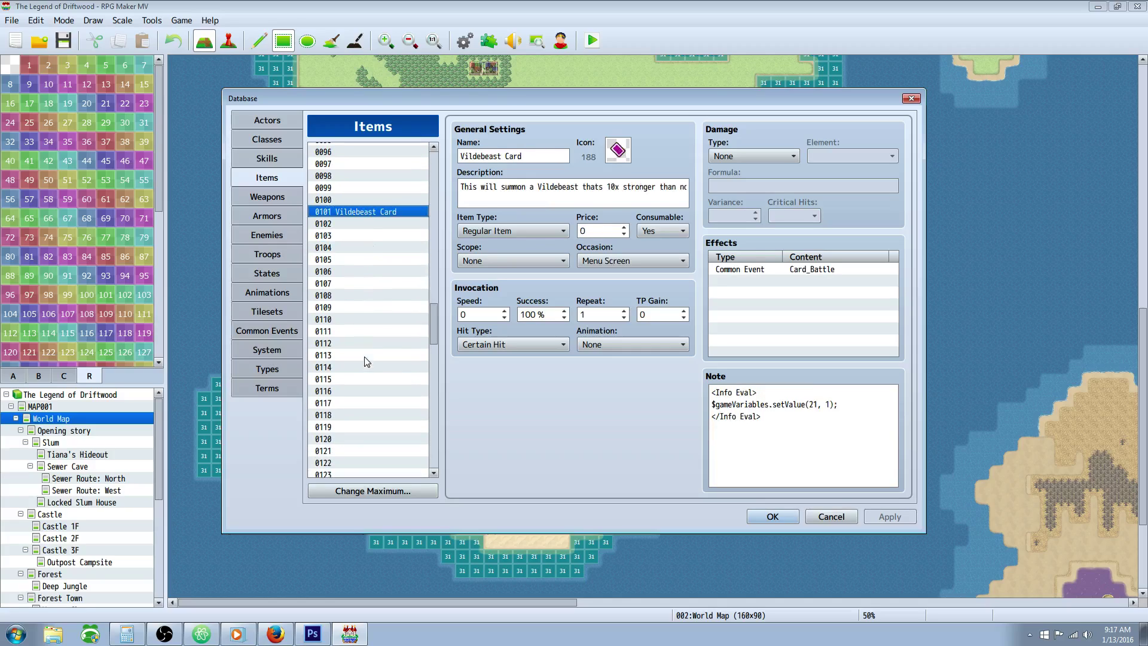
{"action": "left_click", "coordinate": [777, 270]}
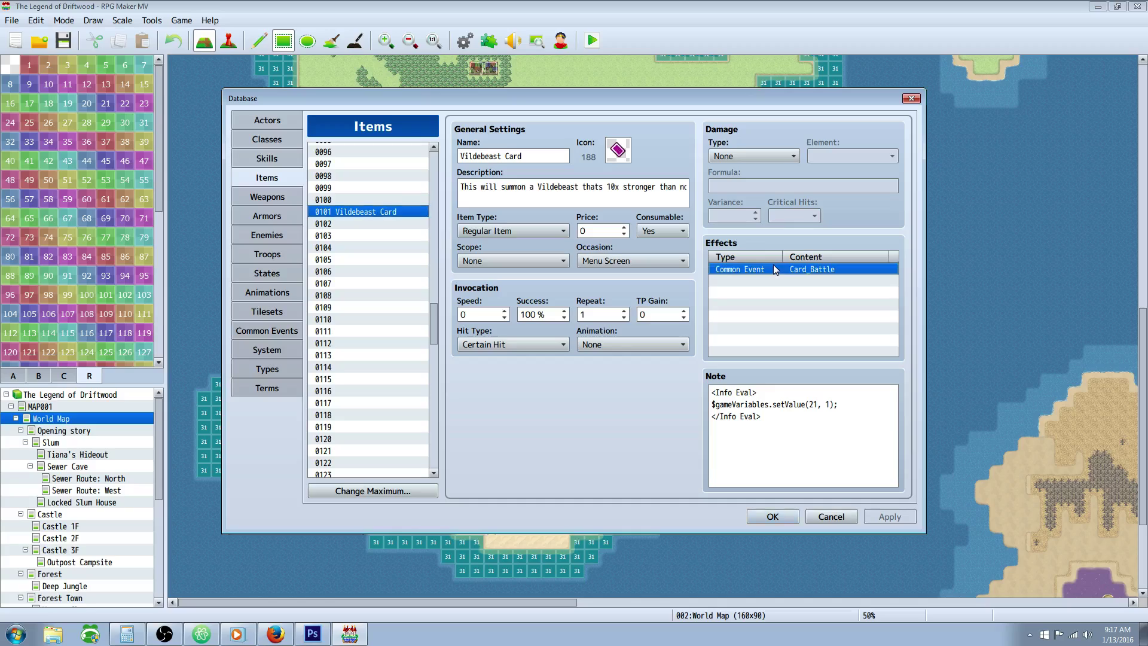
{"action": "left_click_drag", "start_coordinate": [871, 408], "coordinate": [704, 384]}
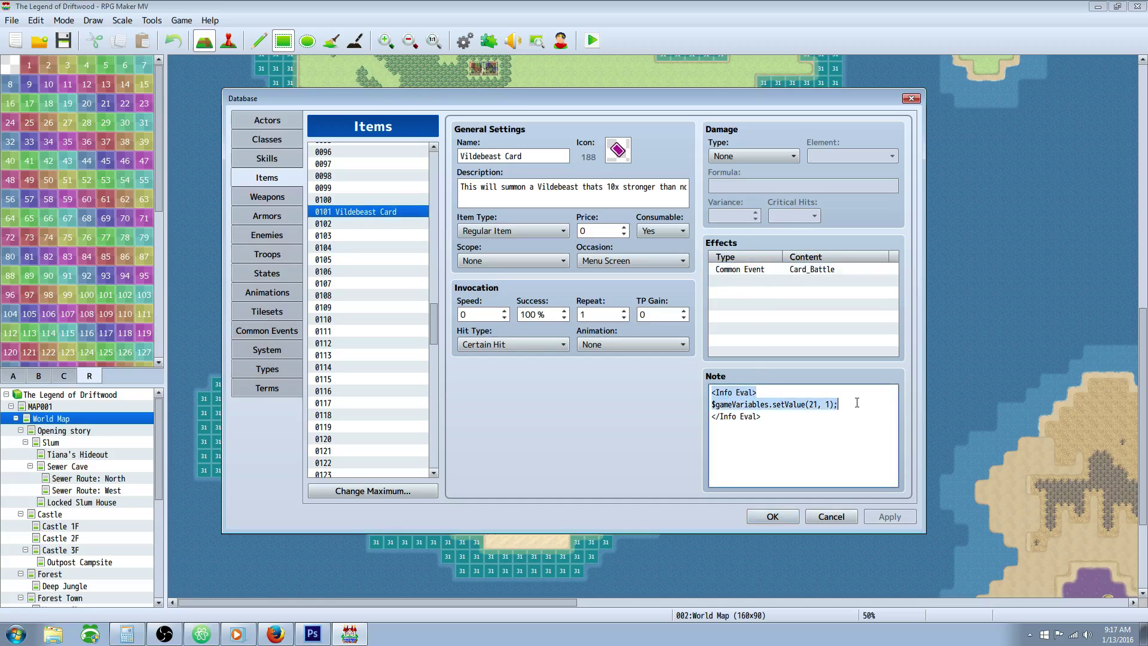
{"action": "left_click_drag", "start_coordinate": [856, 417], "coordinate": [687, 373]}
Examine the Card_Battle common event's player and screen position variables and its Card_Battle = 1 conditional branch
{"action": "left_click", "coordinate": [267, 330]}
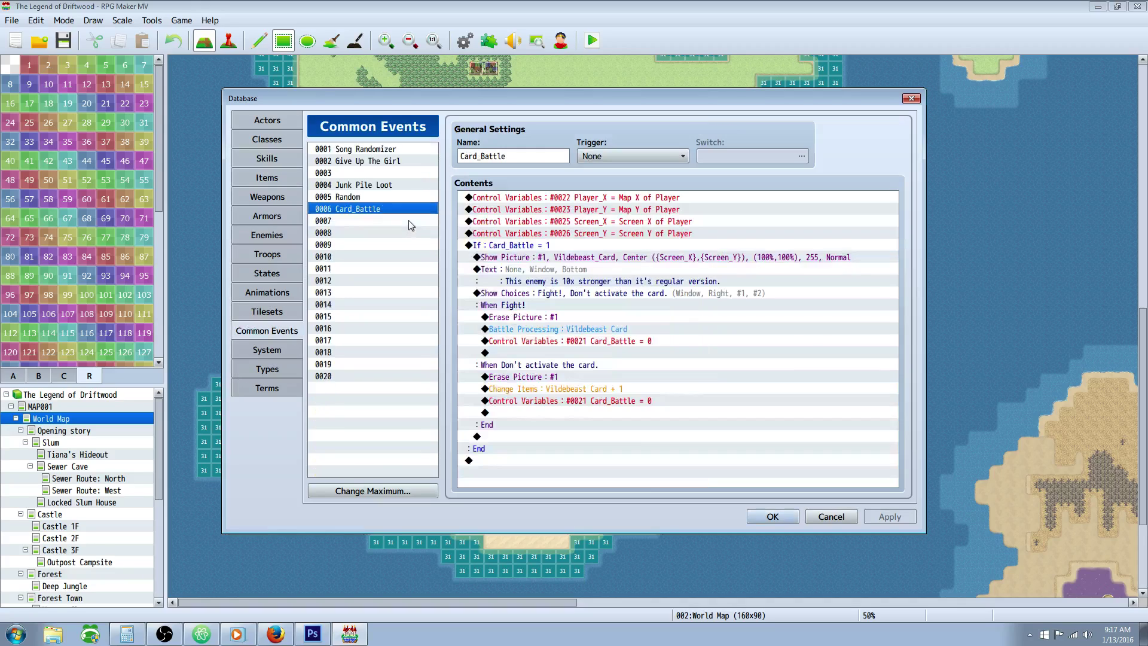
{"action": "left_click", "coordinate": [574, 210]}
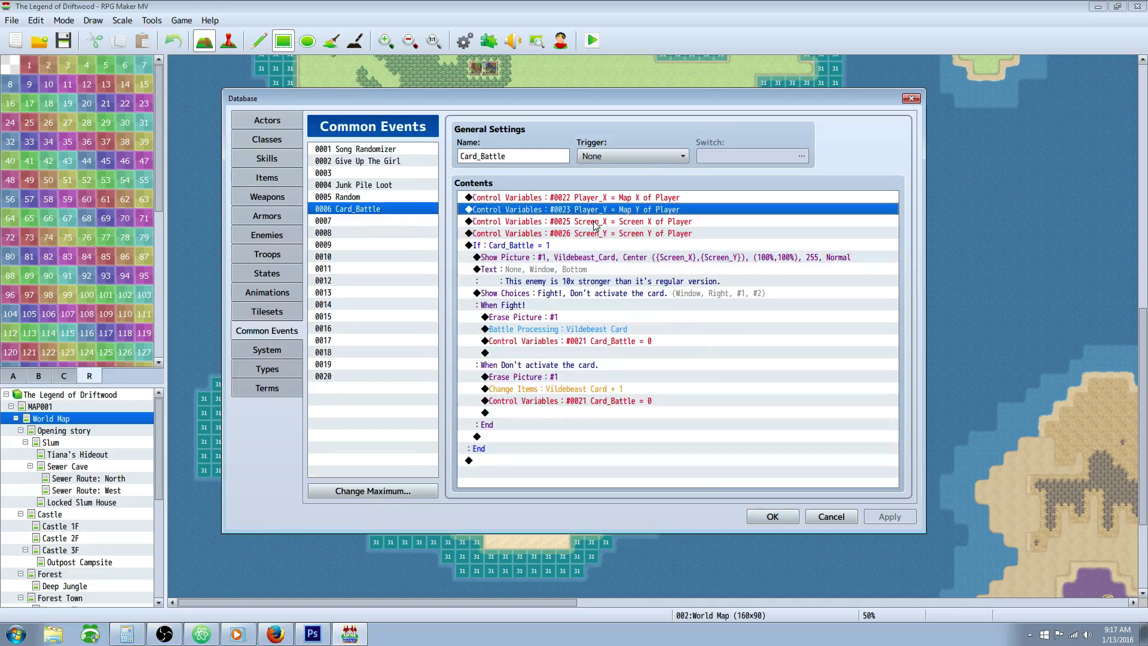
{"action": "left_click", "coordinate": [594, 222]}
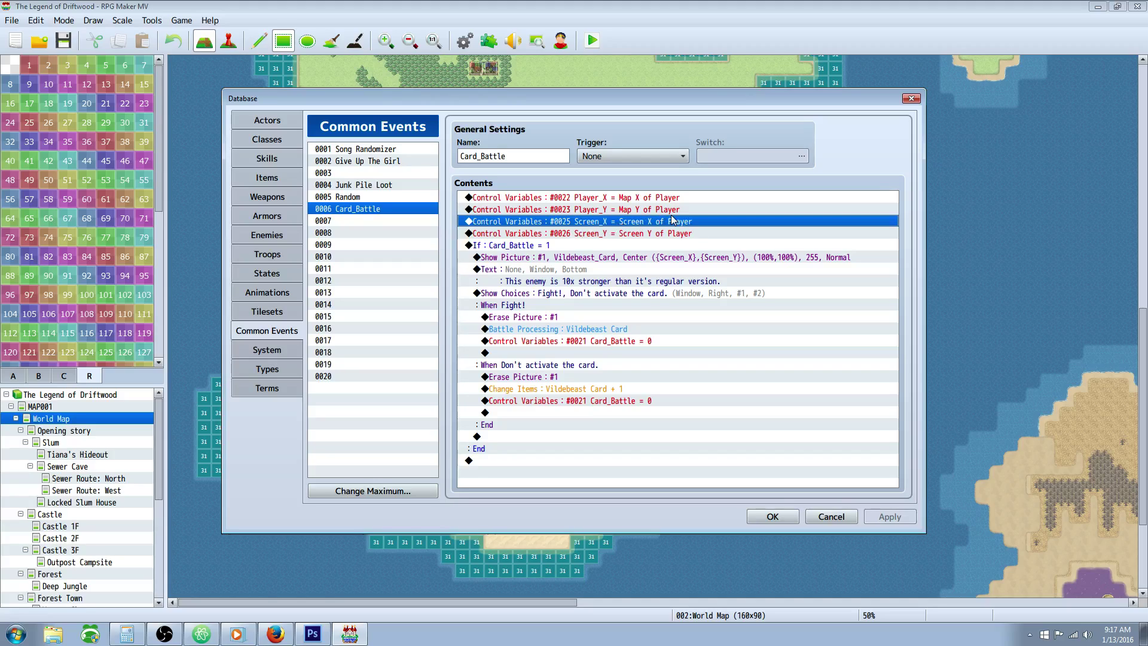
{"action": "left_click", "coordinate": [633, 236]}
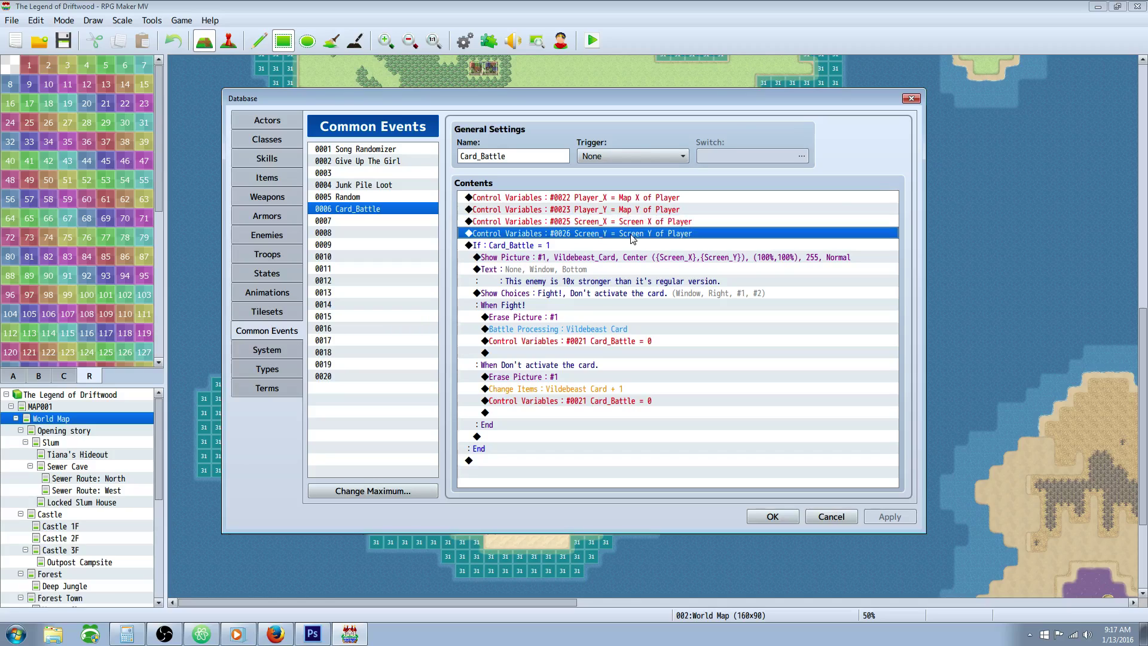
{"action": "left_click", "coordinate": [513, 246]}
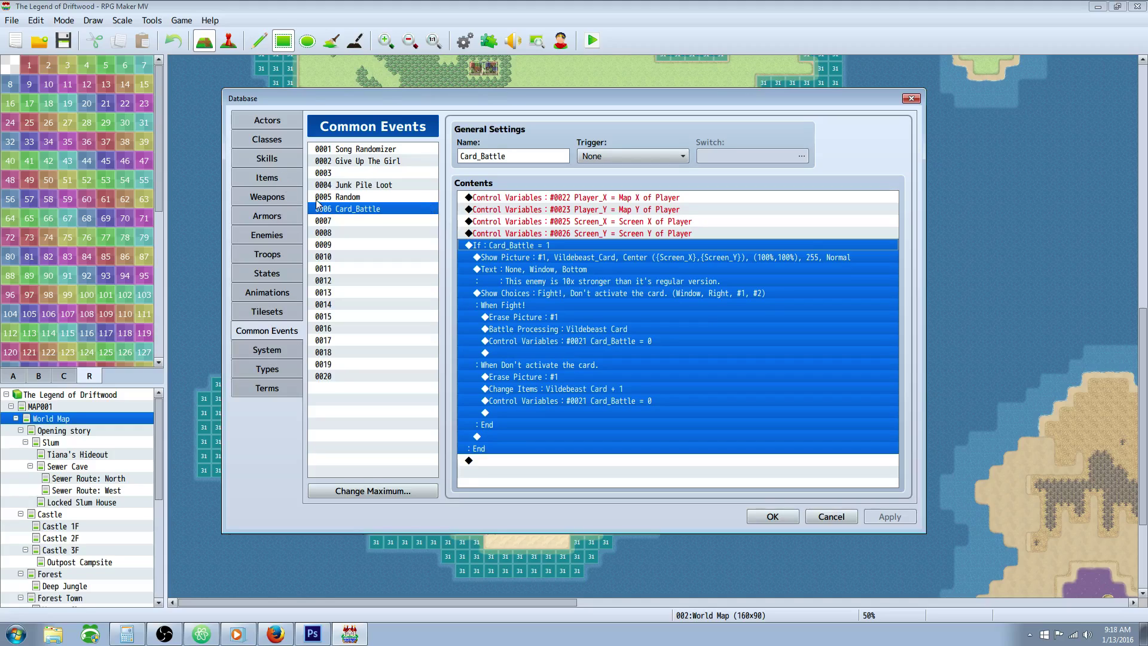
Accept and reopen the database, then examine the $gameVariables.setValue(21, 1) line in the Vildebeast Card item's note
{"action": "left_click", "coordinate": [772, 518]}
{"action": "left_click", "coordinate": [464, 40]}
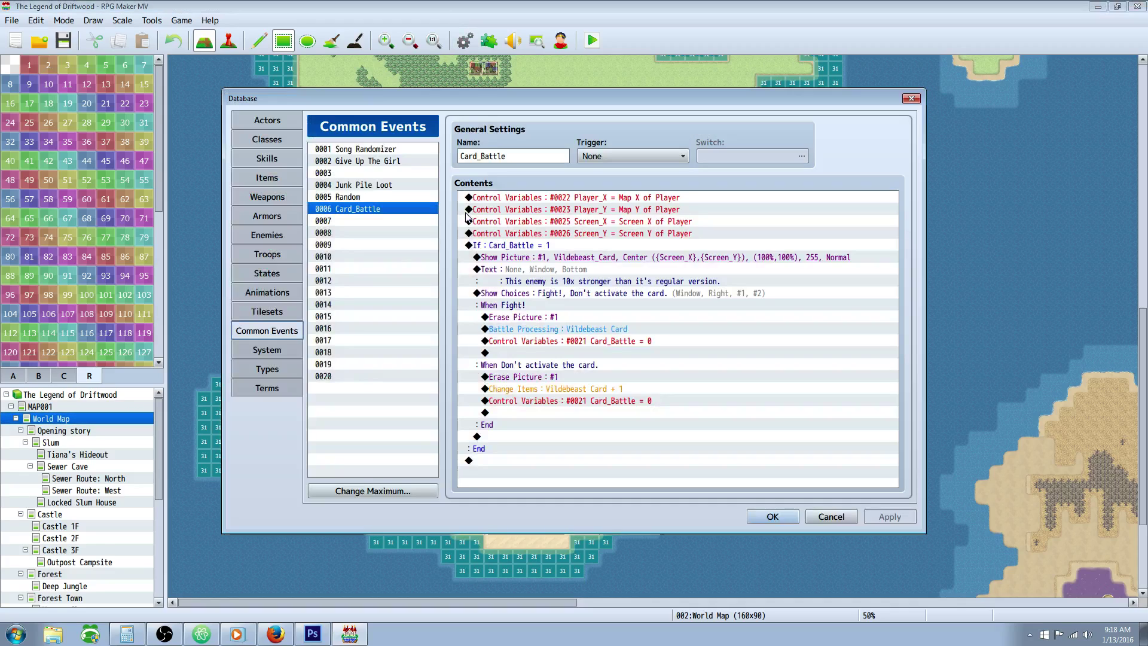
{"action": "left_click", "coordinate": [266, 177]}
{"action": "left_click_drag", "start_coordinate": [775, 426], "coordinate": [830, 405]}
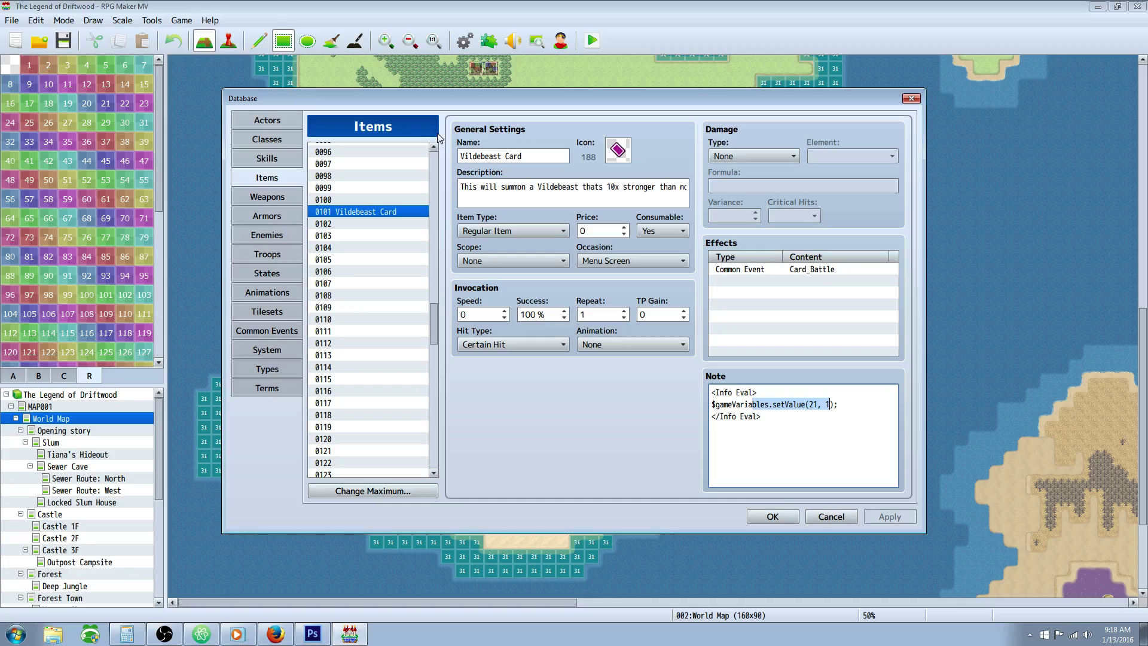
{"action": "key", "text": "ctrl+a"}
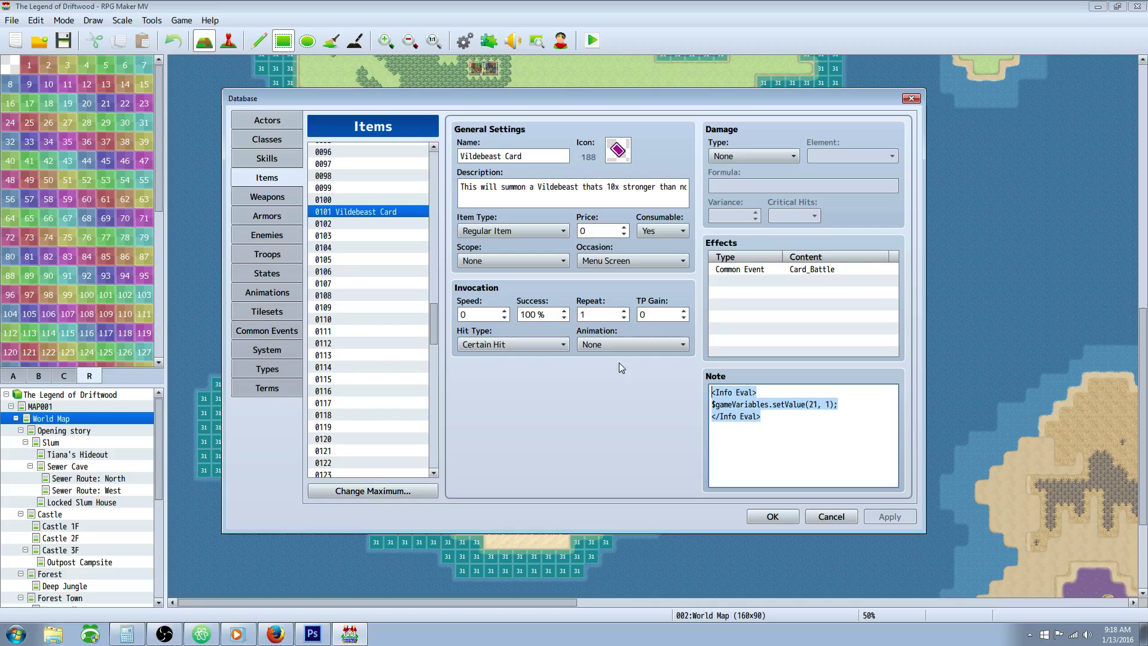
{"action": "left_click", "coordinate": [837, 411]}
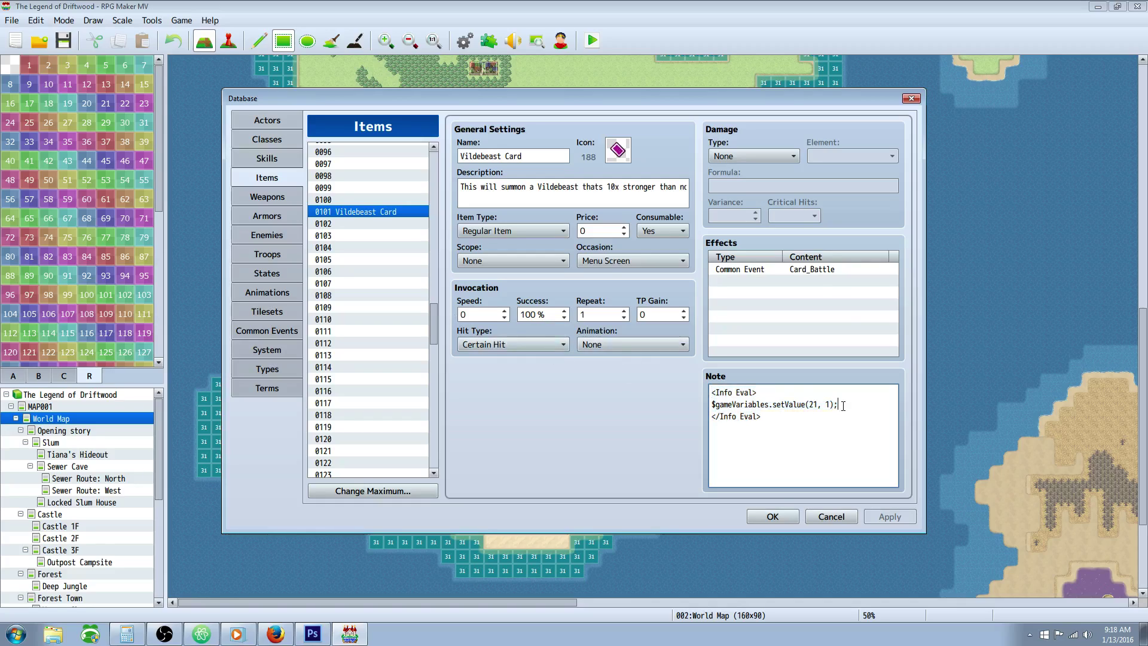
{"action": "left_click_drag", "start_coordinate": [843, 406], "coordinate": [717, 402]}
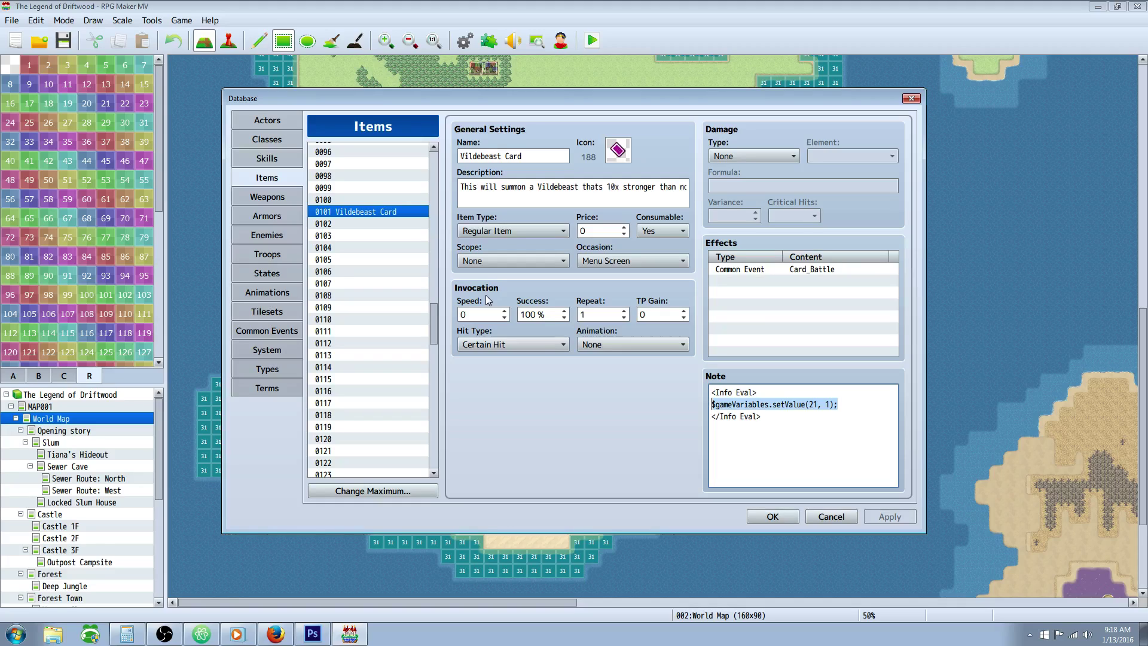
Find the Fuzzy Twilight item at number 0151 and examine its description, price and Recover HP and Add State effects
{"action": "left_click", "coordinate": [285, 272]}
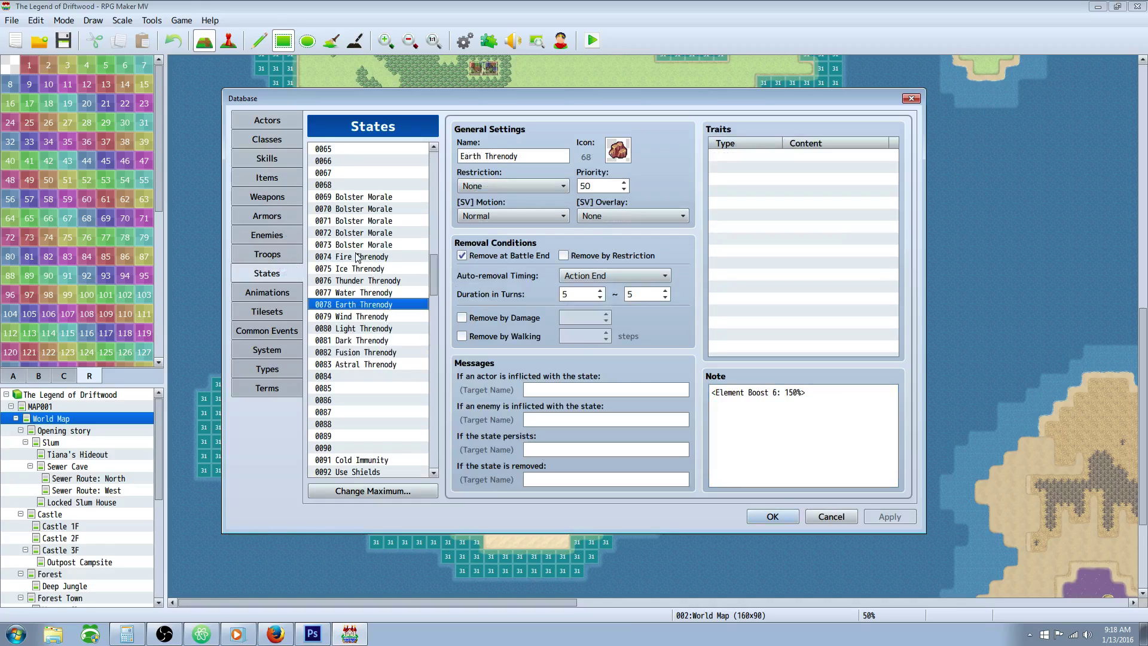
{"action": "scroll", "coordinate": [338, 277], "scroll_direction": "down", "scroll_amount": 2}
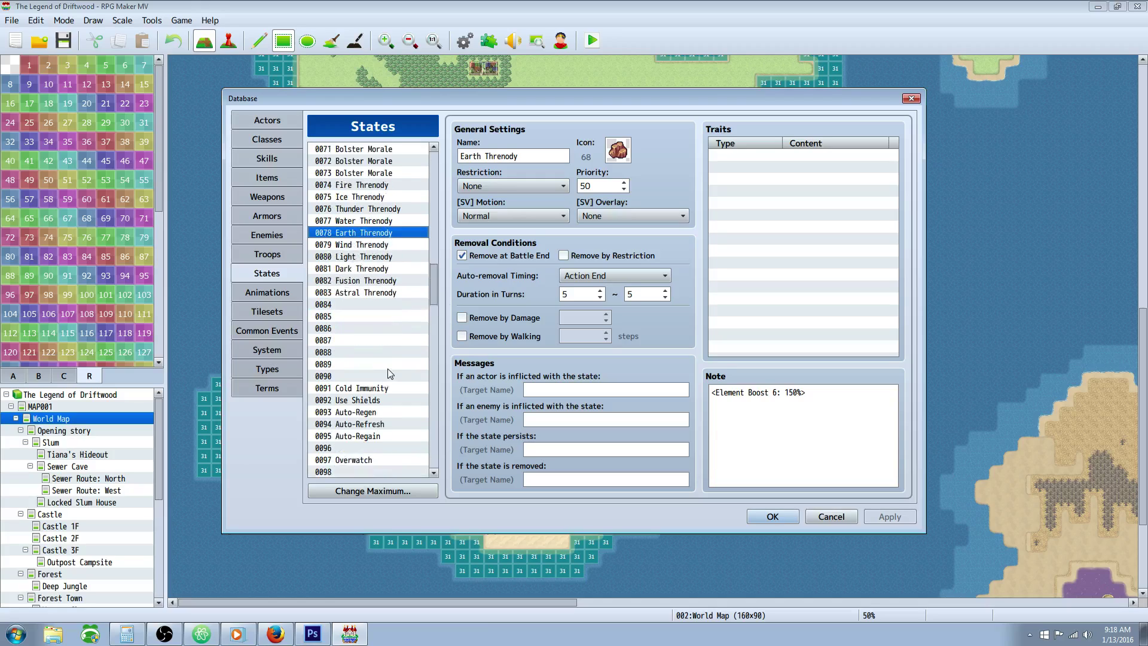
{"action": "left_click", "coordinate": [267, 177]}
{"action": "scroll", "coordinate": [386, 287], "scroll_direction": "down", "scroll_amount": 6}
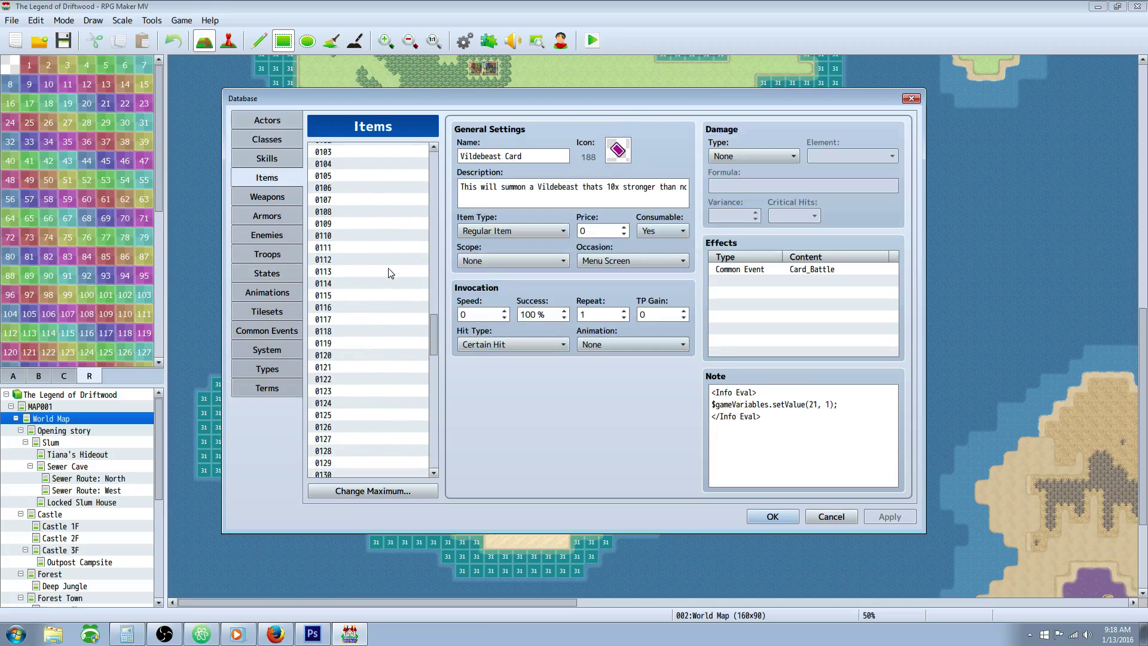
{"action": "scroll", "coordinate": [384, 297], "scroll_direction": "down", "scroll_amount": 5}
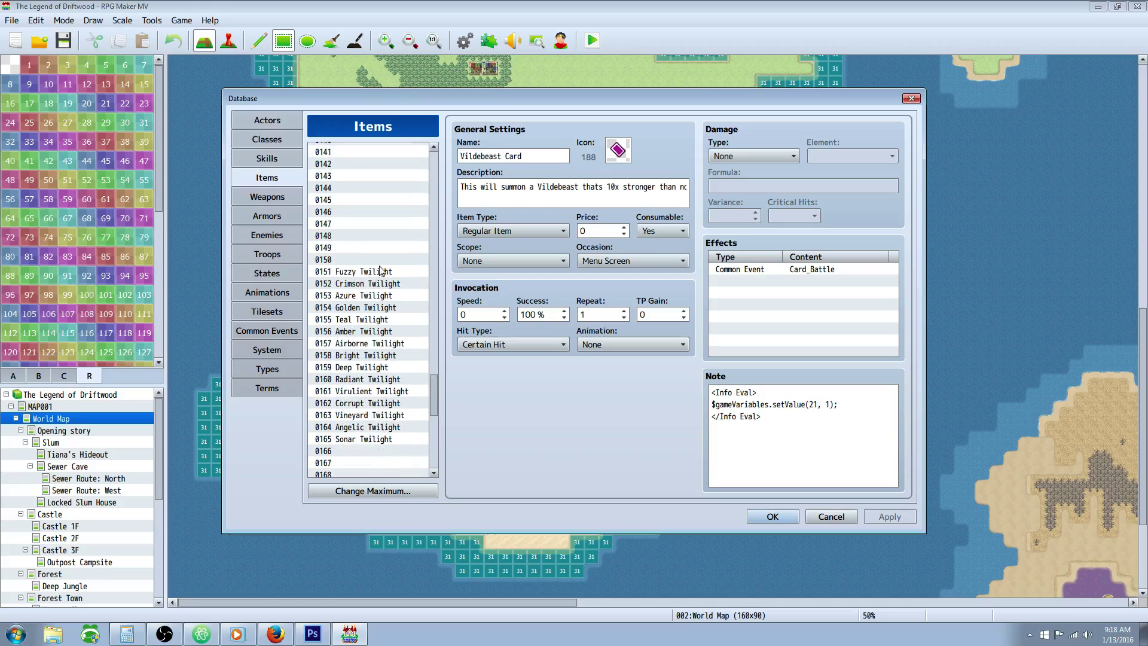
{"action": "left_click", "coordinate": [384, 272]}
{"action": "scroll", "coordinate": [384, 272], "scroll_direction": "down", "scroll_amount": 1}
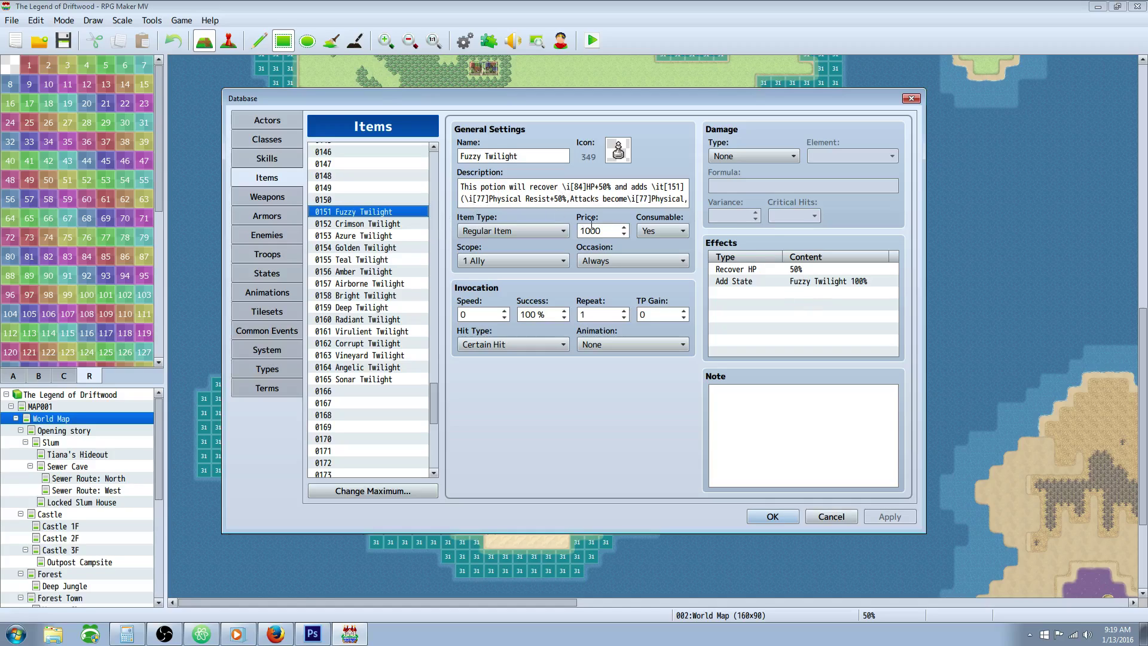
{"action": "mouse_move", "coordinate": [590, 225]}
{"action": "left_click", "coordinate": [764, 269]}
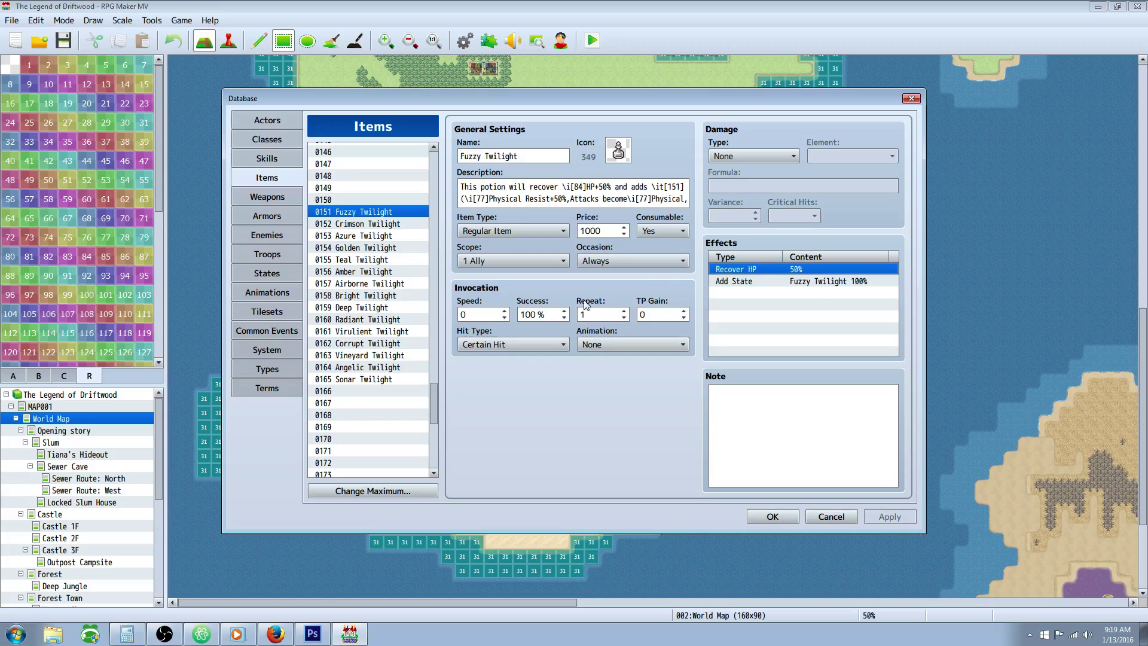
Browse the Twilight potions in the item list from Crimson Twilight through Sonar Twilight and compare their descriptions and icons
{"action": "left_click", "coordinate": [378, 225]}
{"action": "key", "text": "Down"}
{"action": "key", "text": "Down"}
{"action": "key", "text": "Down"}
{"action": "key", "text": "Down"}
{"action": "key", "text": "Down"}
{"action": "key", "text": "Down"}
{"action": "key", "text": "Down"}
{"action": "key", "text": "Down"}
{"action": "key", "text": "Down"}
{"action": "key", "text": "Down"}
{"action": "key", "text": "Down"}
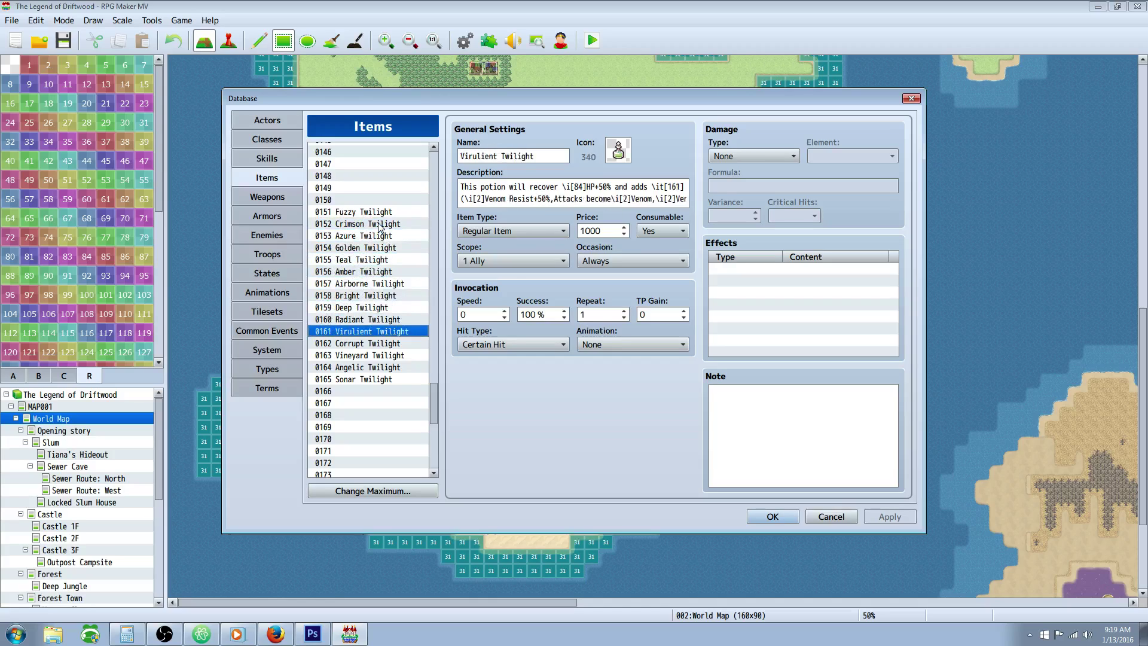
{"action": "key", "text": "Up"}
{"action": "key", "text": "Up"}
{"action": "key", "text": "Up"}
{"action": "key", "text": "Up"}
{"action": "key", "text": "Up"}
{"action": "key", "text": "Up"}
{"action": "key", "text": "Up"}
{"action": "key", "text": "Up"}
{"action": "key", "text": "Up"}
{"action": "key", "text": "Up"}
{"action": "key", "text": "Up"}
{"action": "key", "text": "Up"}
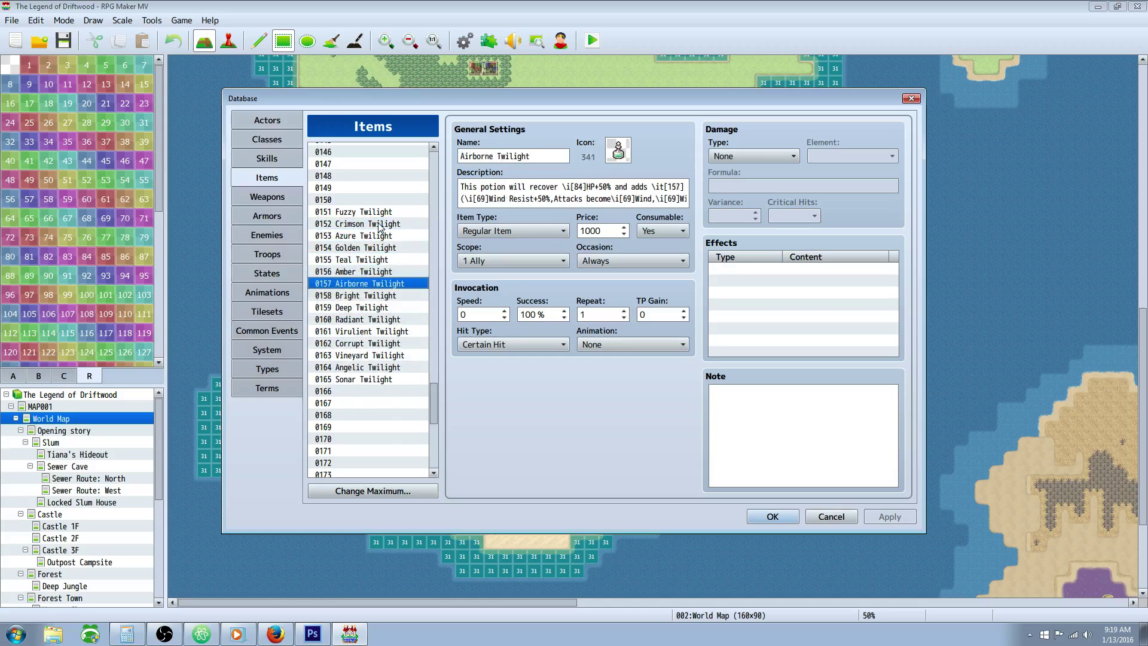
{"action": "key", "text": "Down"}
{"action": "key", "text": "Down"}
{"action": "key", "text": "Down"}
{"action": "key", "text": "Down"}
{"action": "key", "text": "Down"}
{"action": "key", "text": "Down"}
{"action": "key", "text": "Down"}
{"action": "key", "text": "Down"}
{"action": "key", "text": "Down"}
{"action": "key", "text": "Down"}
{"action": "key", "text": "Down"}
{"action": "key", "text": "Down"}
{"action": "key", "text": "Down"}
{"action": "key", "text": "Down"}
{"action": "key", "text": "Down"}
{"action": "key", "text": "Up"}
{"action": "key", "text": "Up"}
{"action": "key", "text": "Up"}
{"action": "key", "text": "Up"}
{"action": "key", "text": "Up"}
{"action": "key", "text": "Up"}
{"action": "key", "text": "Up"}
{"action": "key", "text": "Up"}
{"action": "key", "text": "Up"}
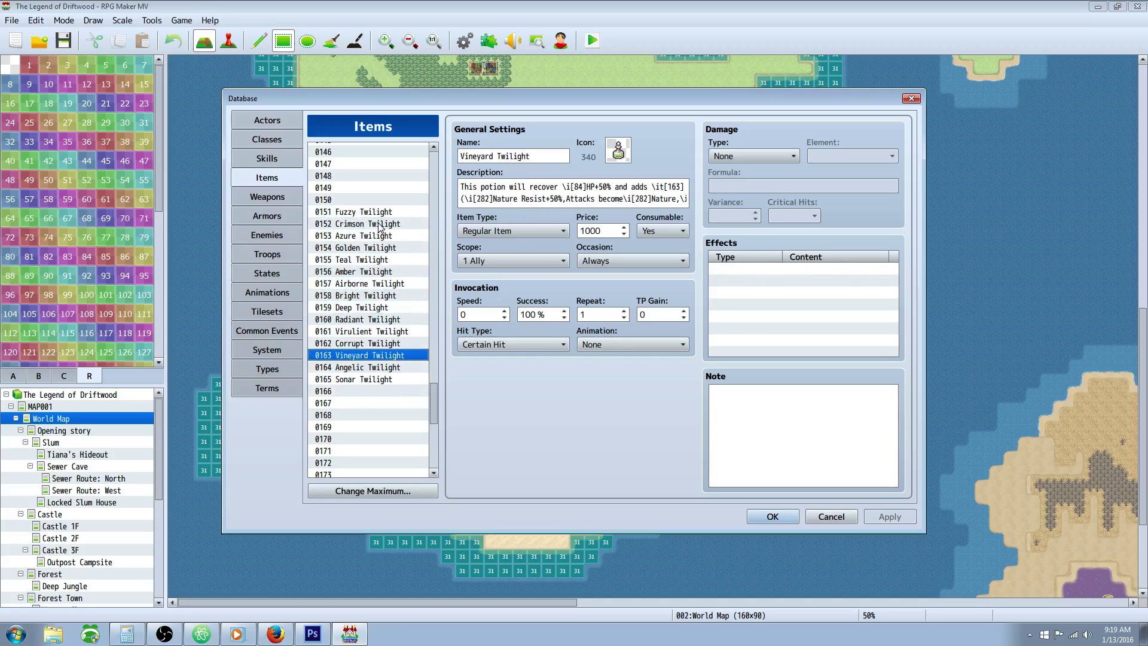
{"action": "key", "text": "Up"}
{"action": "key", "text": "Up"}
{"action": "key", "text": "Up"}
{"action": "key", "text": "Up"}
{"action": "key", "text": "Up"}
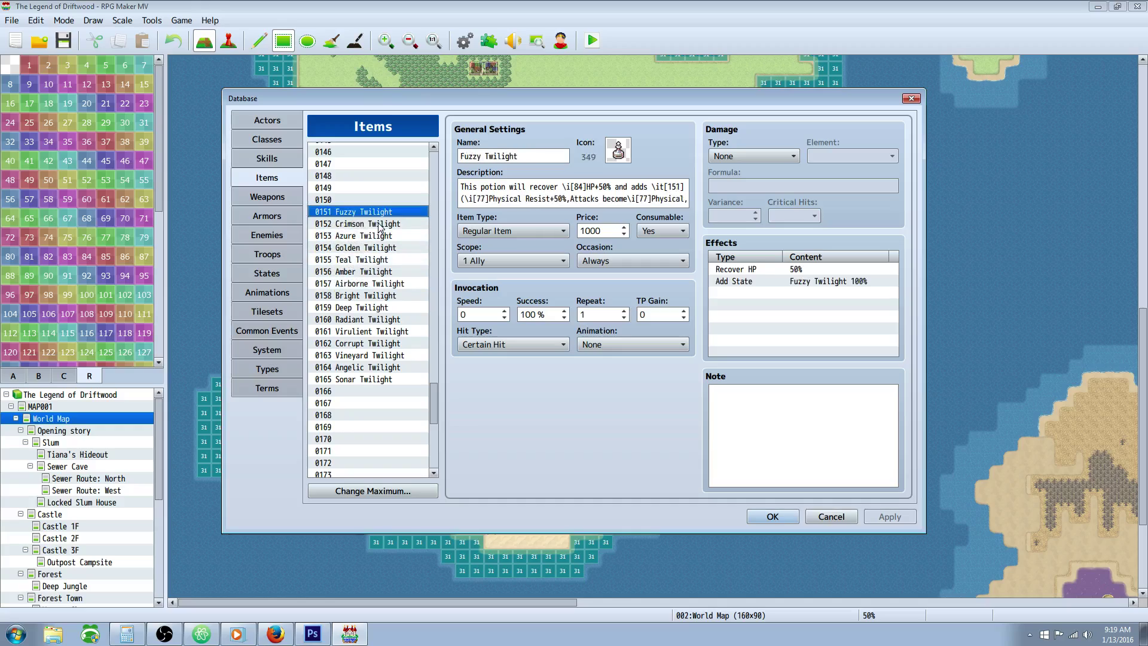
{"action": "key", "text": "Down"}
{"action": "key", "text": "Up"}
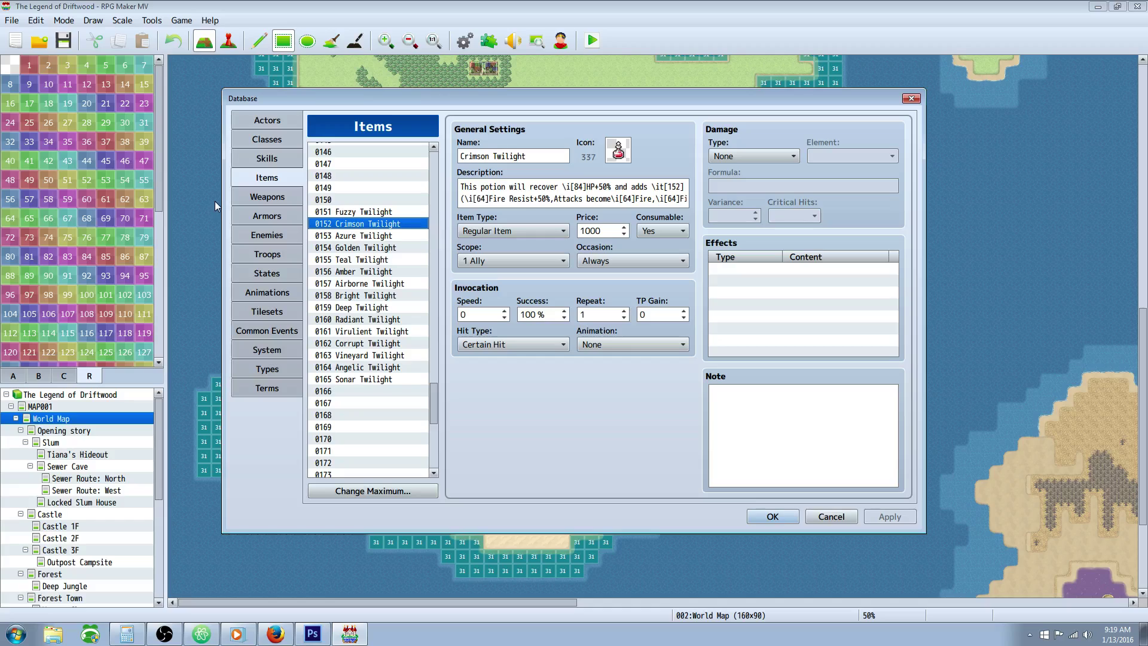
Find the Fuzzy Twilight state at number 0151 and examine its Element Rate trait and duration in turns
{"action": "left_click", "coordinate": [270, 273]}
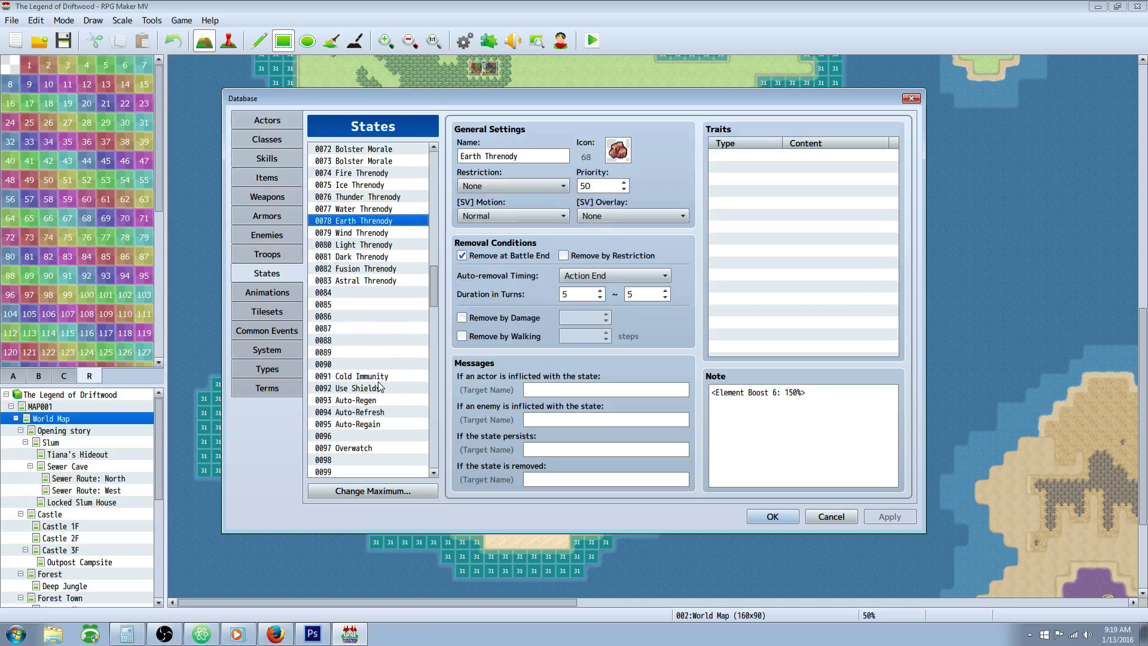
{"action": "left_click_drag", "start_coordinate": [433, 281], "coordinate": [434, 401]}
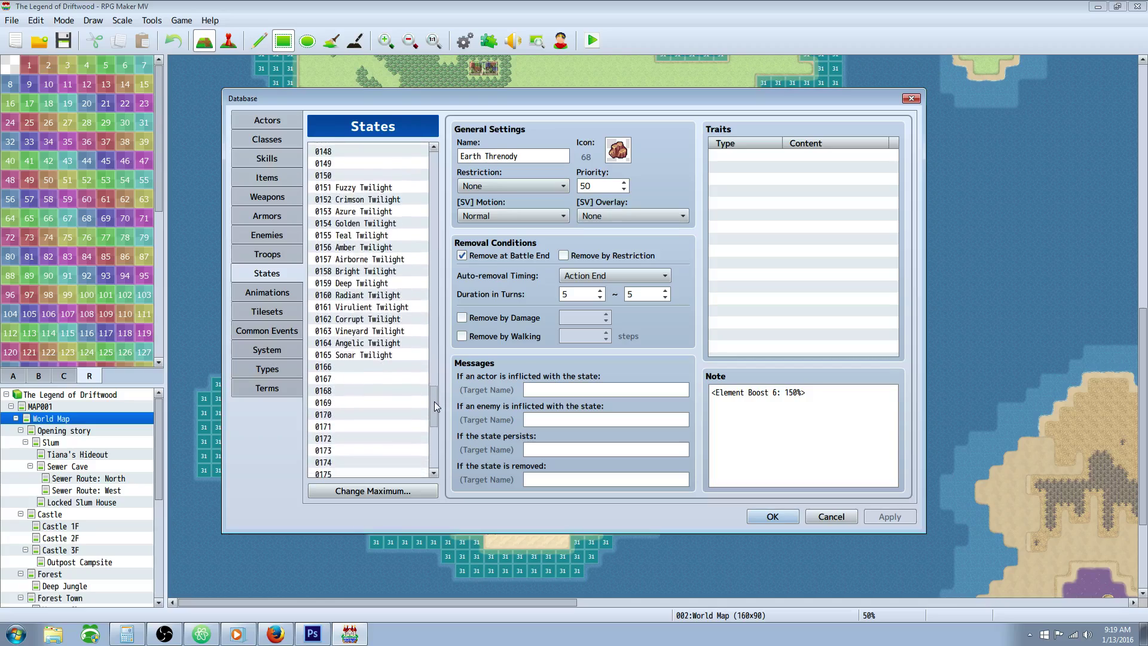
{"action": "left_click", "coordinate": [383, 233]}
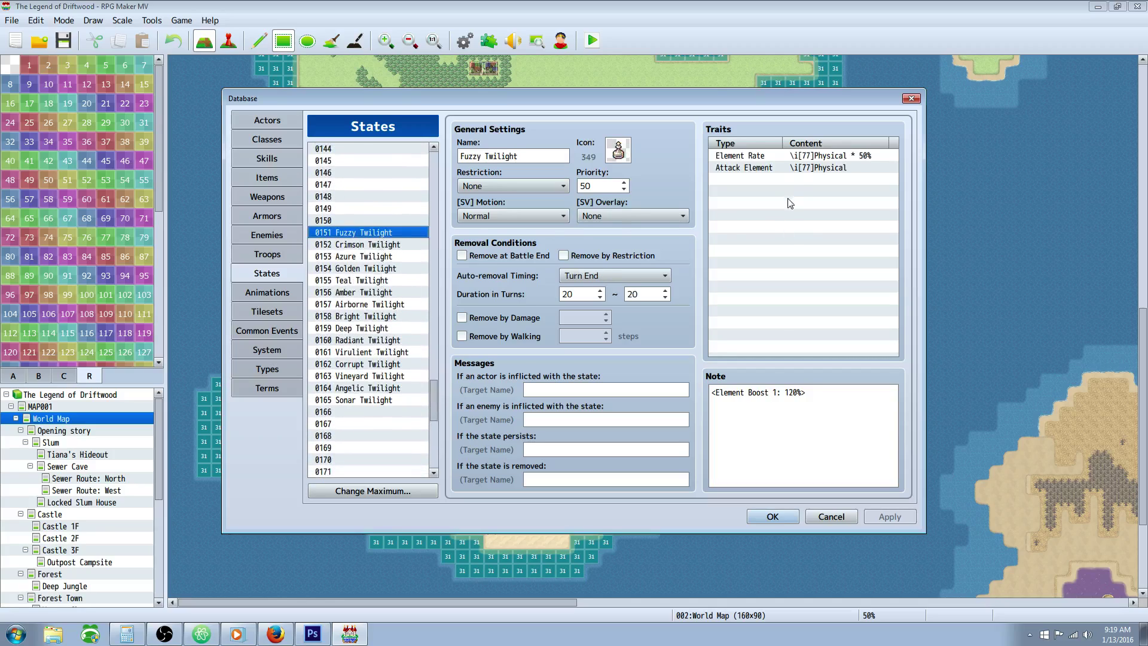
{"action": "left_click", "coordinate": [813, 157]}
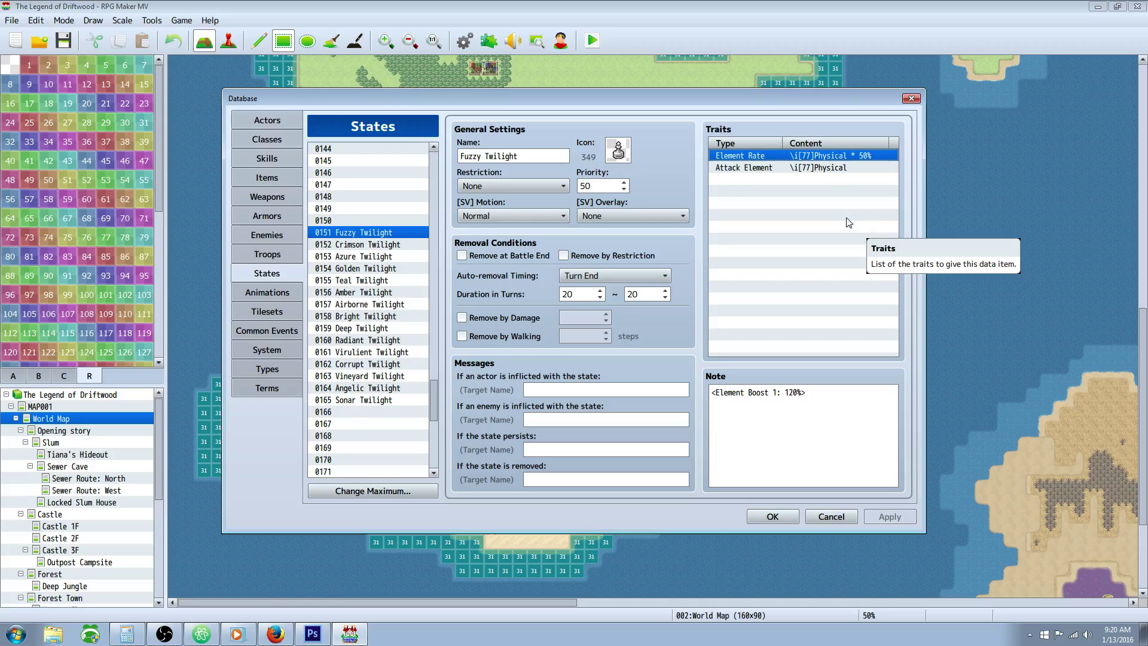
{"action": "double_click", "coordinate": [568, 293]}
{"action": "double_click", "coordinate": [646, 294]}
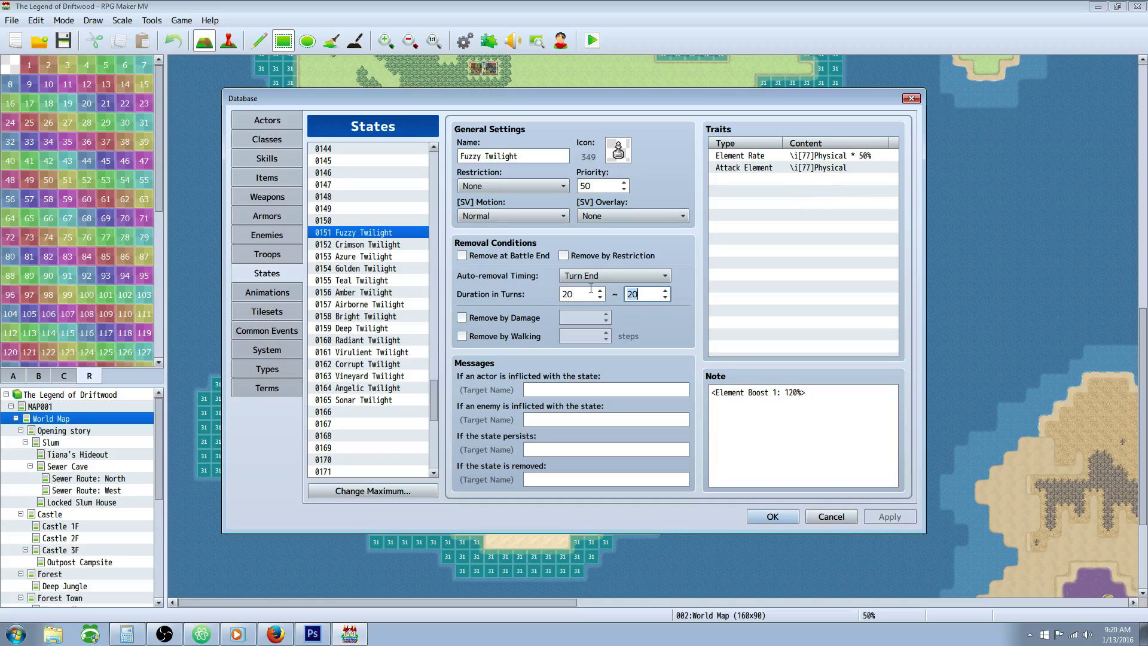
Examine the Attack Element trait of the Fuzzy Twilight state
{"action": "left_click", "coordinate": [791, 169]}
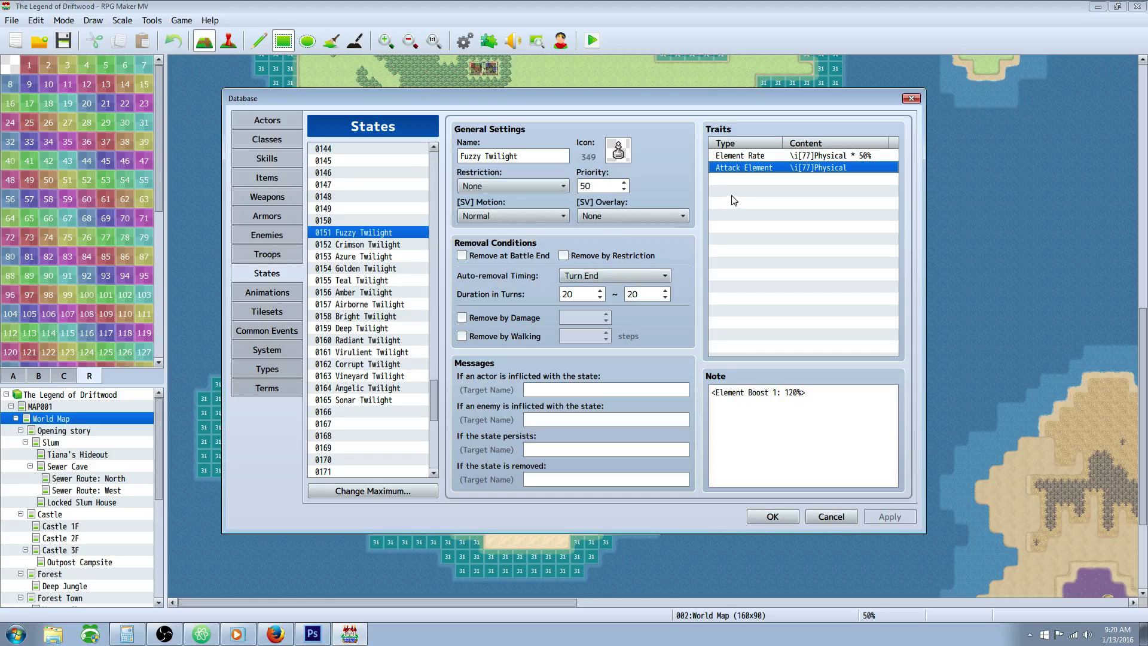
{"action": "left_click", "coordinate": [759, 180]}
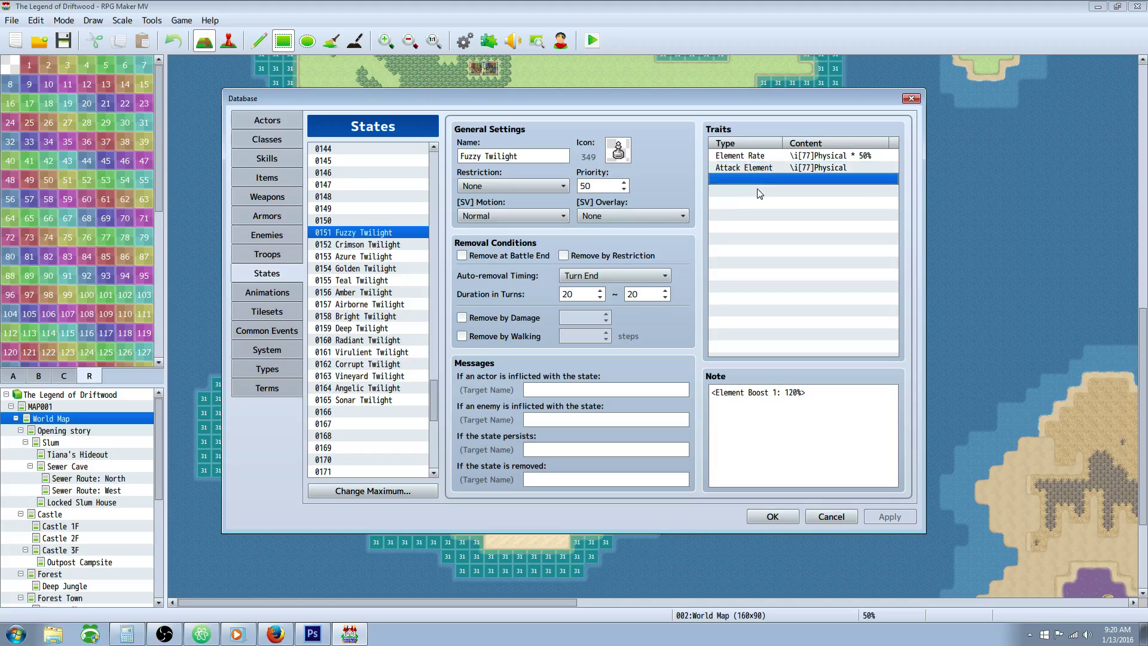
{"action": "left_click", "coordinate": [760, 170]}
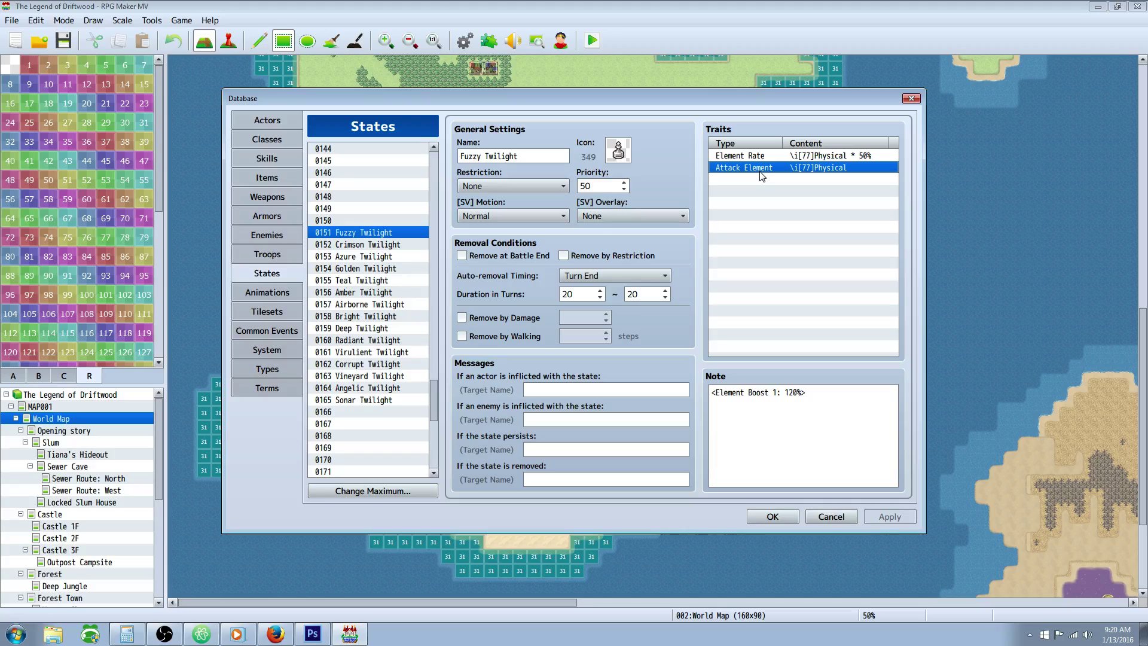
{"action": "left_click", "coordinate": [761, 178]}
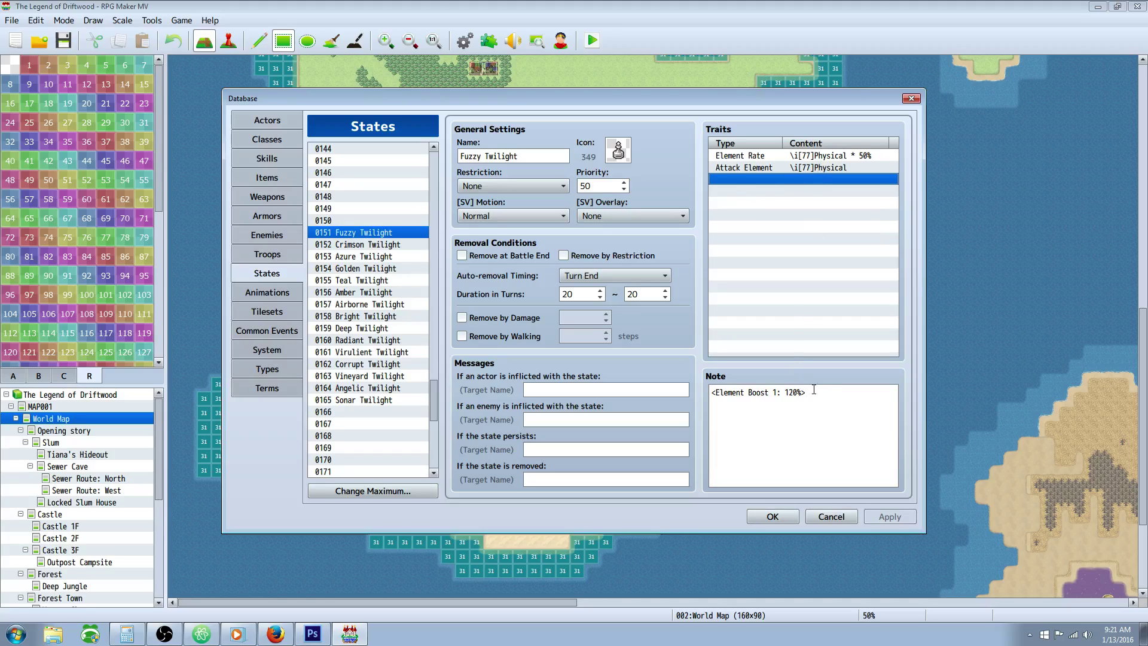
Examine the Element Boost line in the Fuzzy Twilight state's note against its physical Attack Element trait
{"action": "left_click", "coordinate": [835, 397]}
{"action": "key", "text": "ctrl+a"}
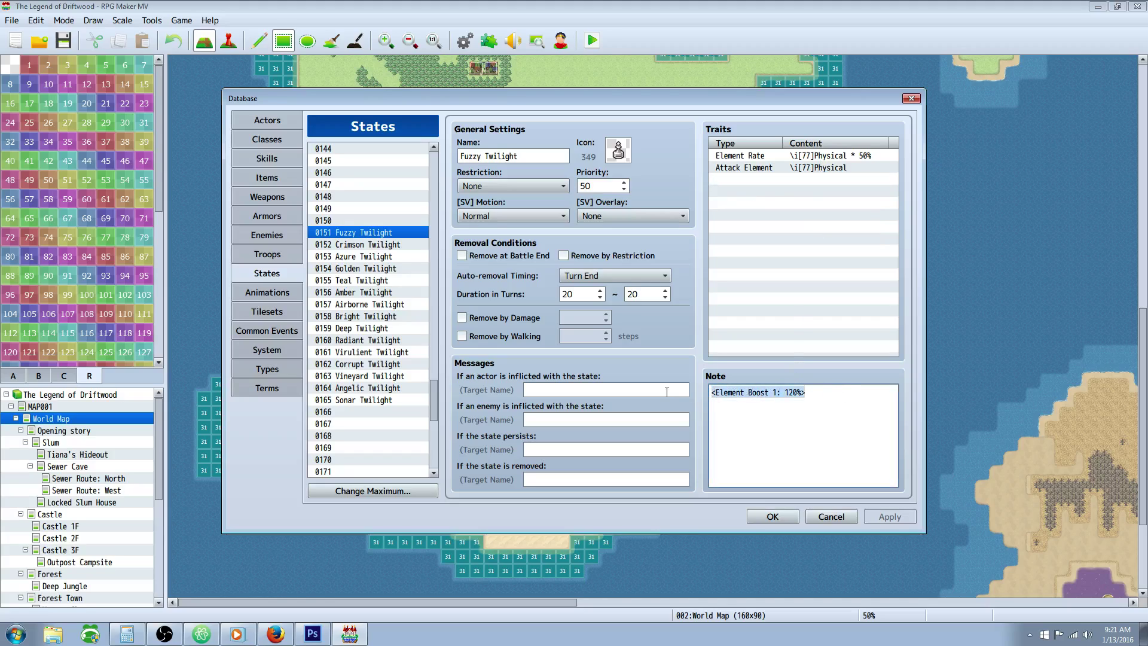
{"action": "left_click", "coordinate": [773, 393]}
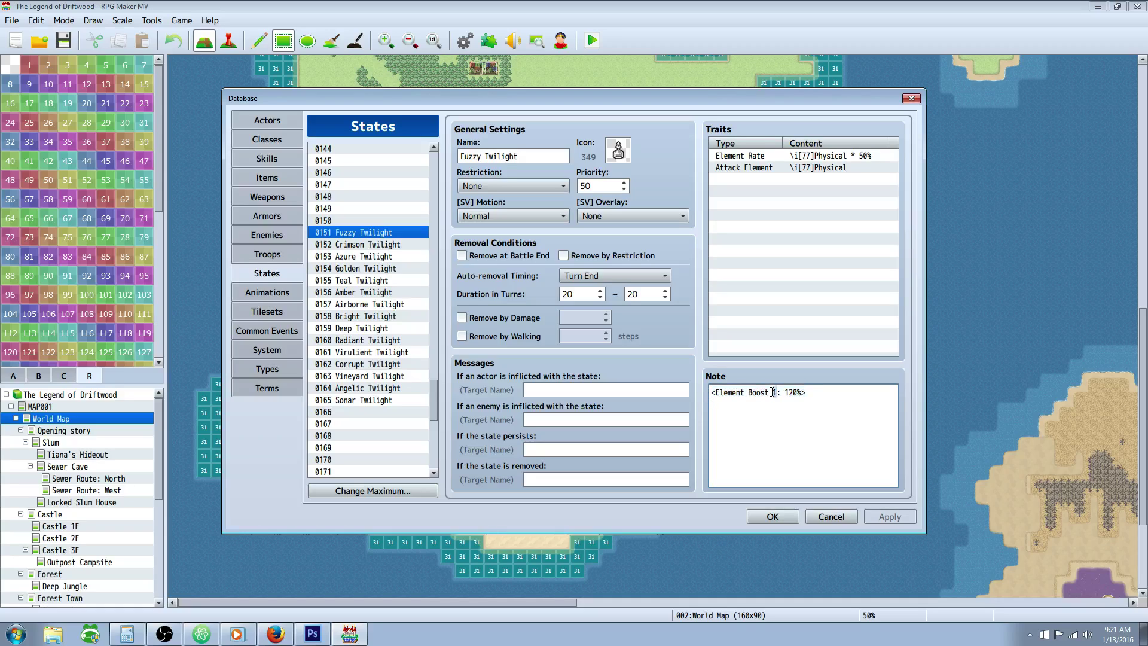
{"action": "left_click_drag", "start_coordinate": [802, 392], "coordinate": [773, 393]}
{"action": "left_click", "coordinate": [851, 165]}
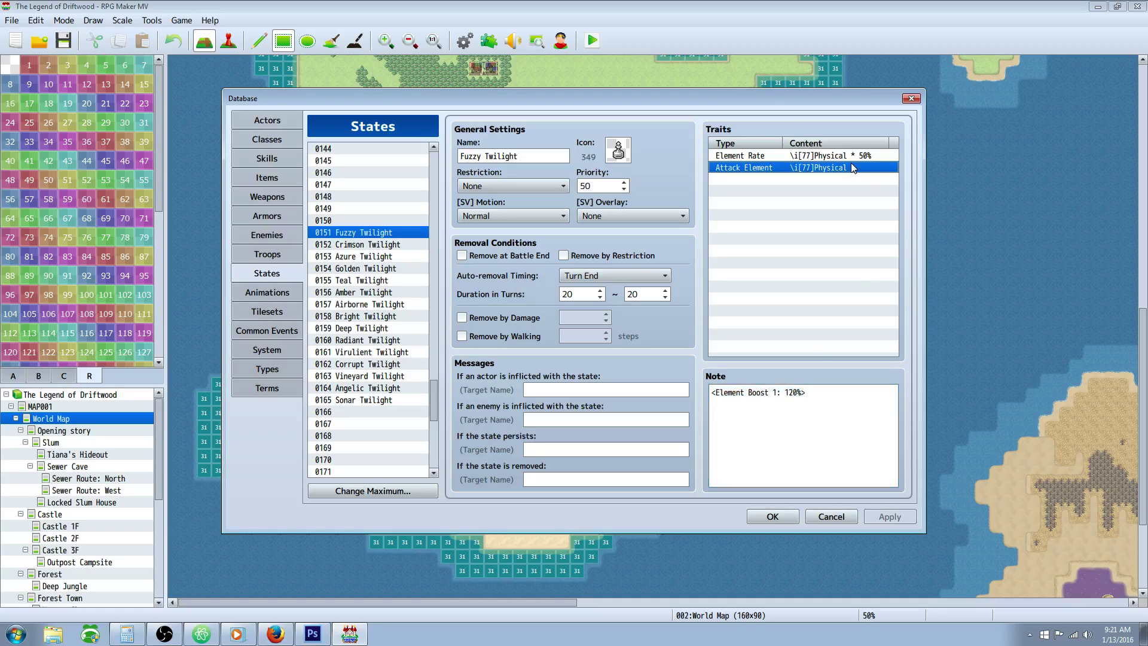
{"action": "left_click", "coordinate": [837, 392]}
{"action": "left_click_drag", "start_coordinate": [806, 393], "coordinate": [693, 398]}
{"action": "left_click", "coordinate": [807, 395]}
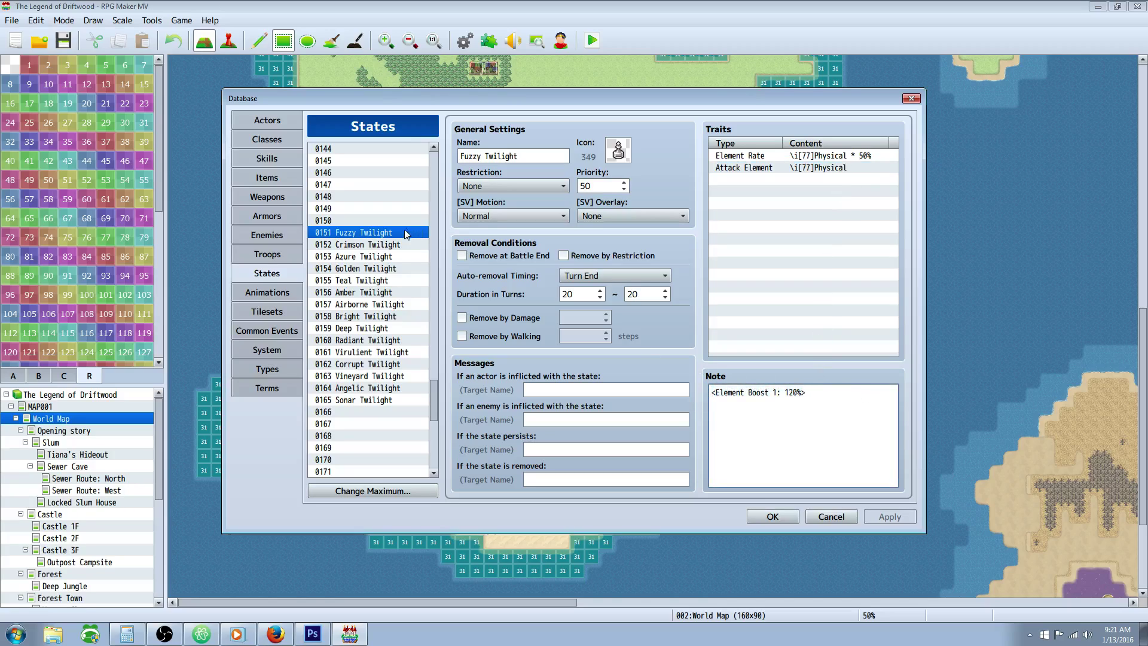
Examine the Crimson Twilight state's Fire traits and Element Boost note, comparing it with the Fuzzy Twilight state
{"action": "left_click", "coordinate": [396, 246]}
{"action": "triple_click", "coordinate": [822, 392]}
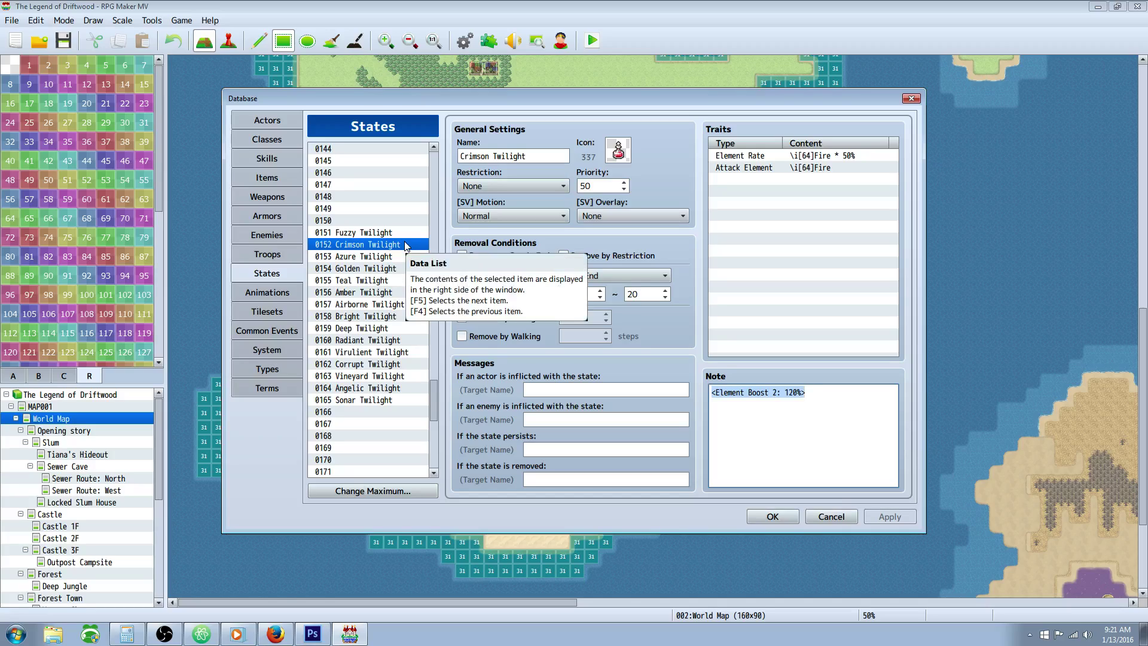
{"action": "left_click", "coordinate": [850, 156]}
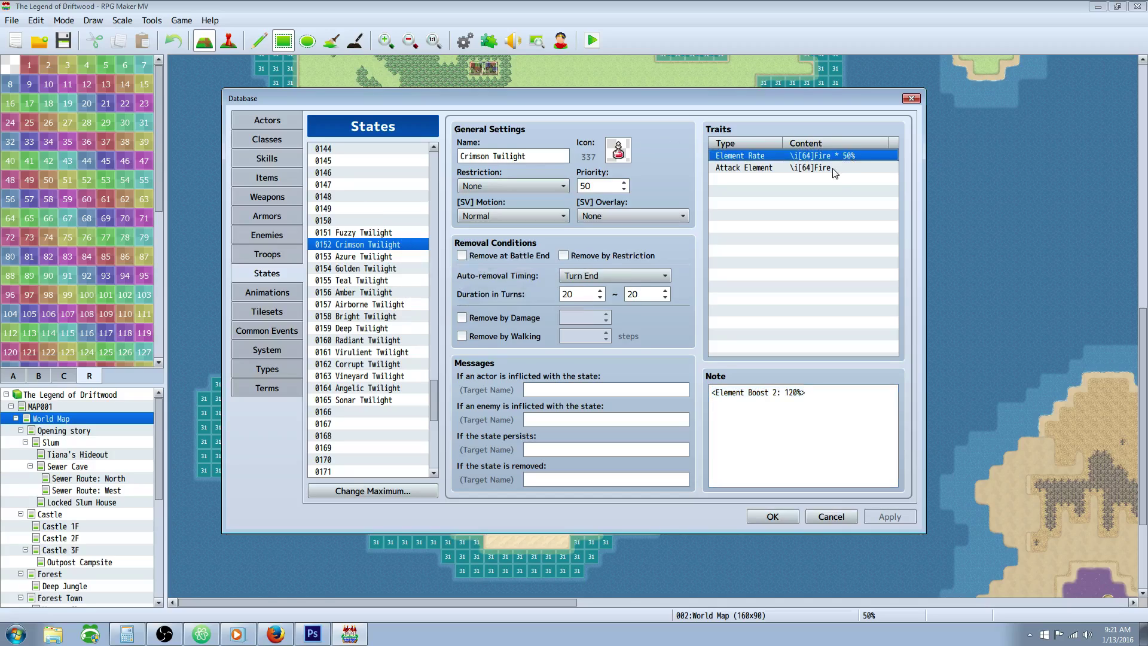
{"action": "left_click", "coordinate": [398, 234]}
{"action": "left_click", "coordinate": [400, 246]}
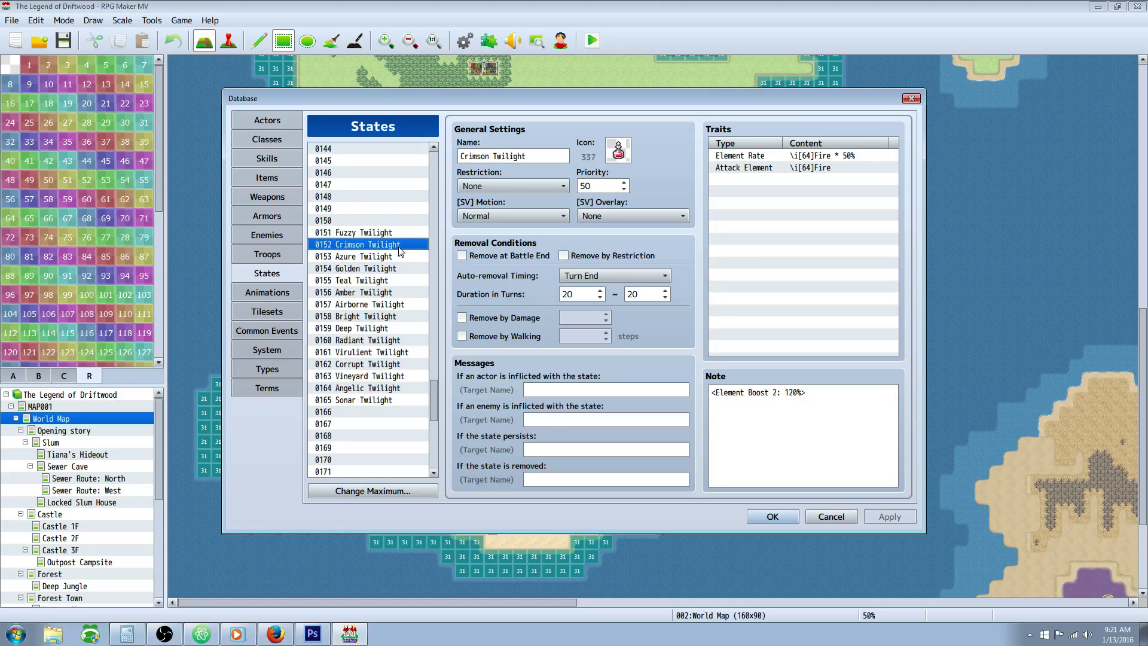
{"action": "left_click", "coordinate": [839, 156]}
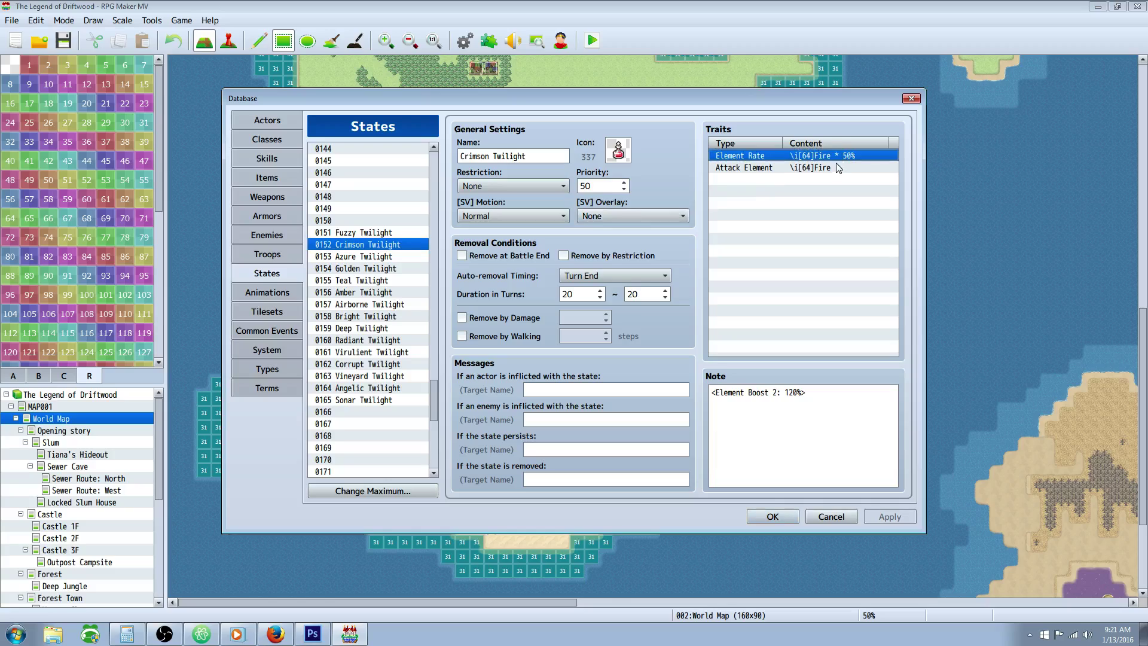
{"action": "left_click", "coordinate": [816, 169]}
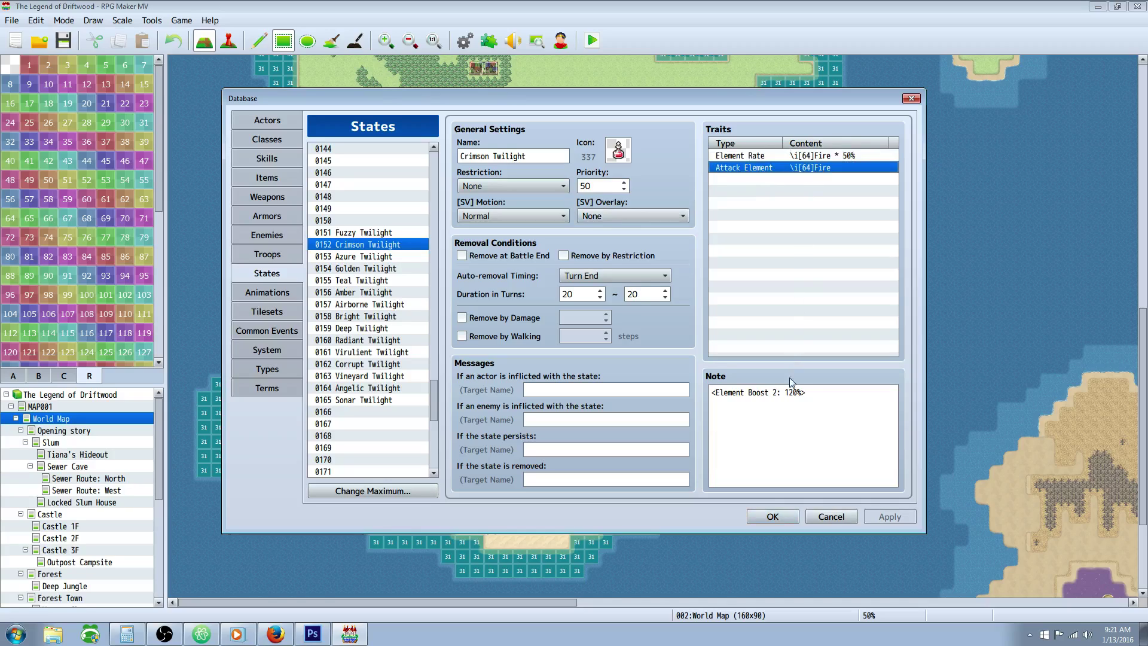
{"action": "left_click", "coordinate": [817, 401]}
{"action": "left_click_drag", "start_coordinate": [806, 392], "coordinate": [742, 394]}
Browse the remaining Twilight states from Azure Twilight to Sonar Twilight, reviewing each one's element traits and Element Boost note
{"action": "left_click", "coordinate": [369, 260]}
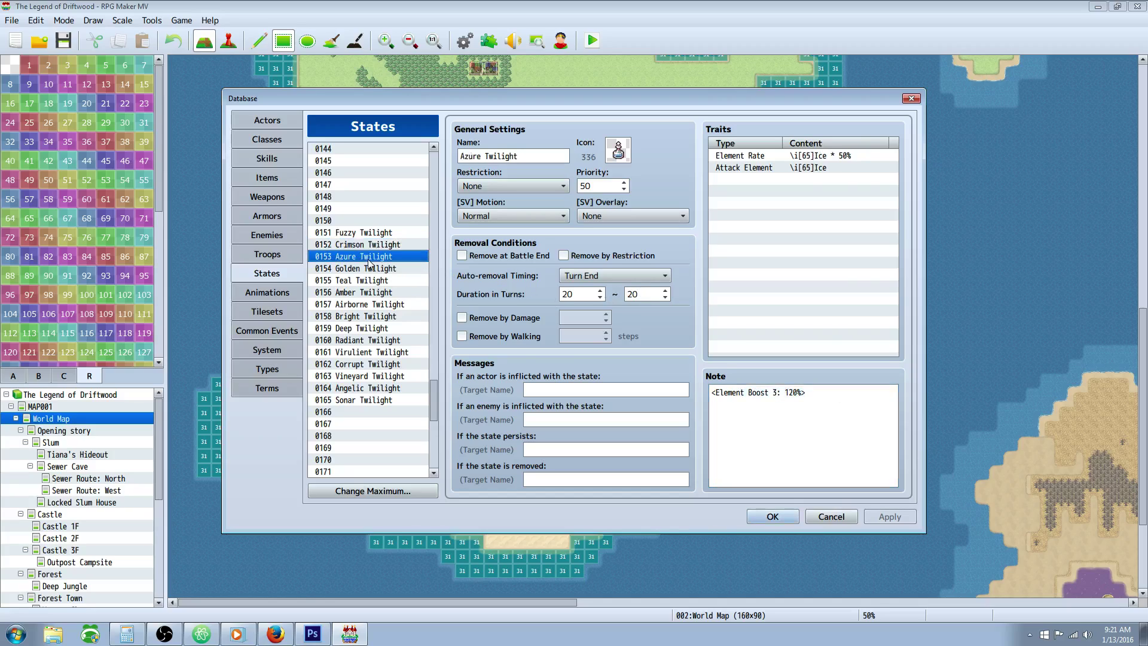
{"action": "key", "text": "Down"}
{"action": "key", "text": "Down"}
{"action": "key", "text": "Down"}
{"action": "key", "text": "Down"}
{"action": "key", "text": "Down"}
{"action": "key", "text": "Down"}
{"action": "key", "text": "Down"}
{"action": "key", "text": "Down"}
{"action": "key", "text": "Down"}
{"action": "key", "text": "Down"}
{"action": "key", "text": "Down"}
{"action": "key", "text": "Down"}
{"action": "key", "text": "Up"}
{"action": "key", "text": "Down"}
{"action": "key", "text": "Up"}
{"action": "key", "text": "Up"}
{"action": "key", "text": "Down"}
{"action": "key", "text": "Down"}
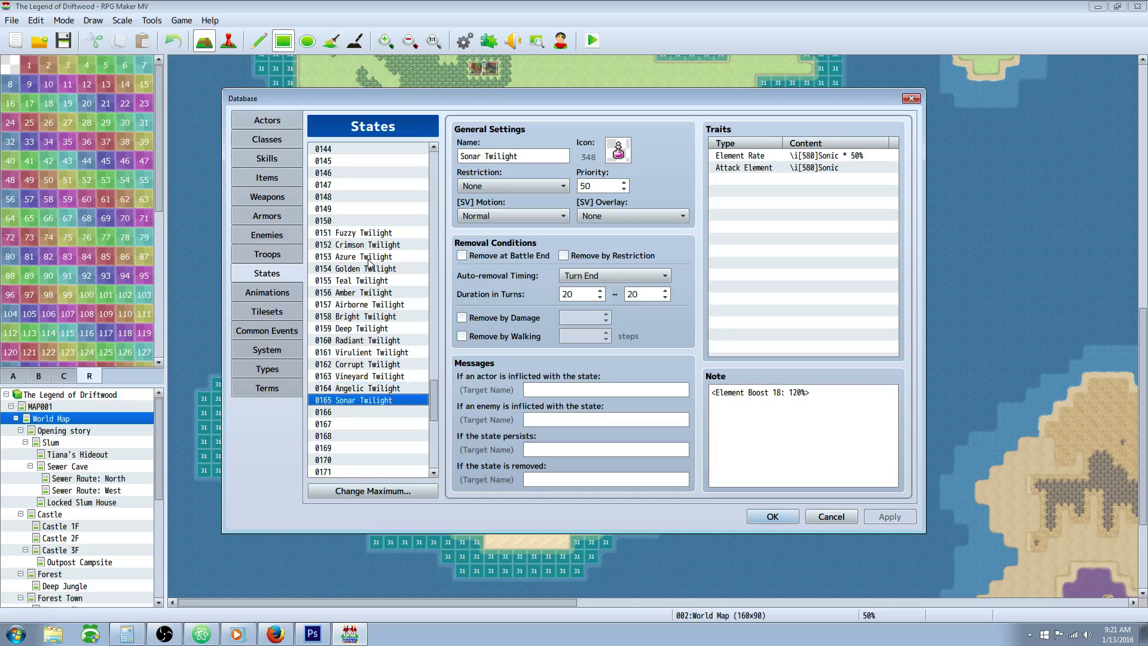
{"action": "scroll", "coordinate": [403, 370], "scroll_direction": "down", "scroll_amount": 4}
Check the end of the item list for further entries, and view the weapon list from its first entry
{"action": "left_click", "coordinate": [274, 175]}
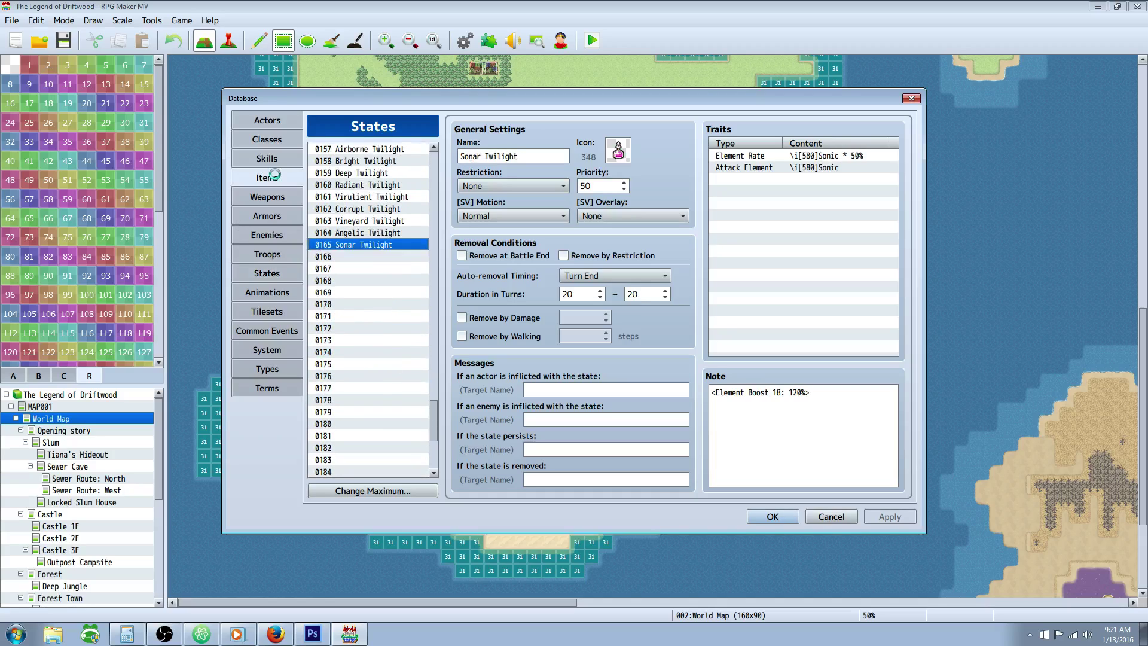
{"action": "left_click_drag", "start_coordinate": [432, 396], "coordinate": [436, 451]}
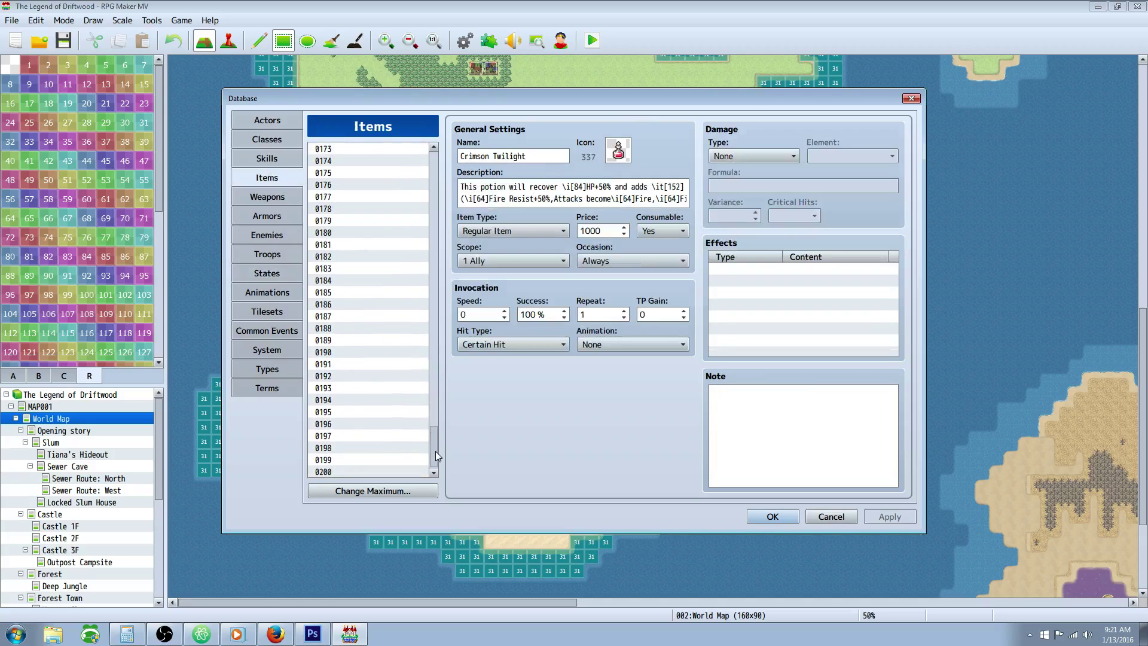
{"action": "left_click", "coordinate": [268, 197]}
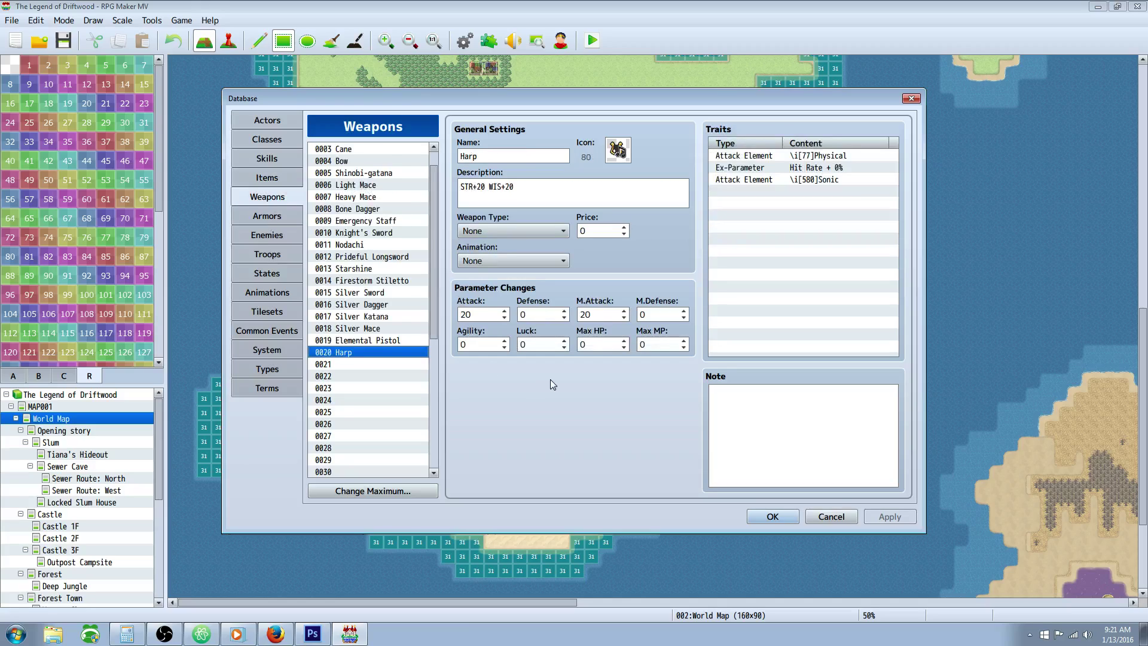
{"action": "left_click_drag", "start_coordinate": [433, 270], "coordinate": [430, 231]}
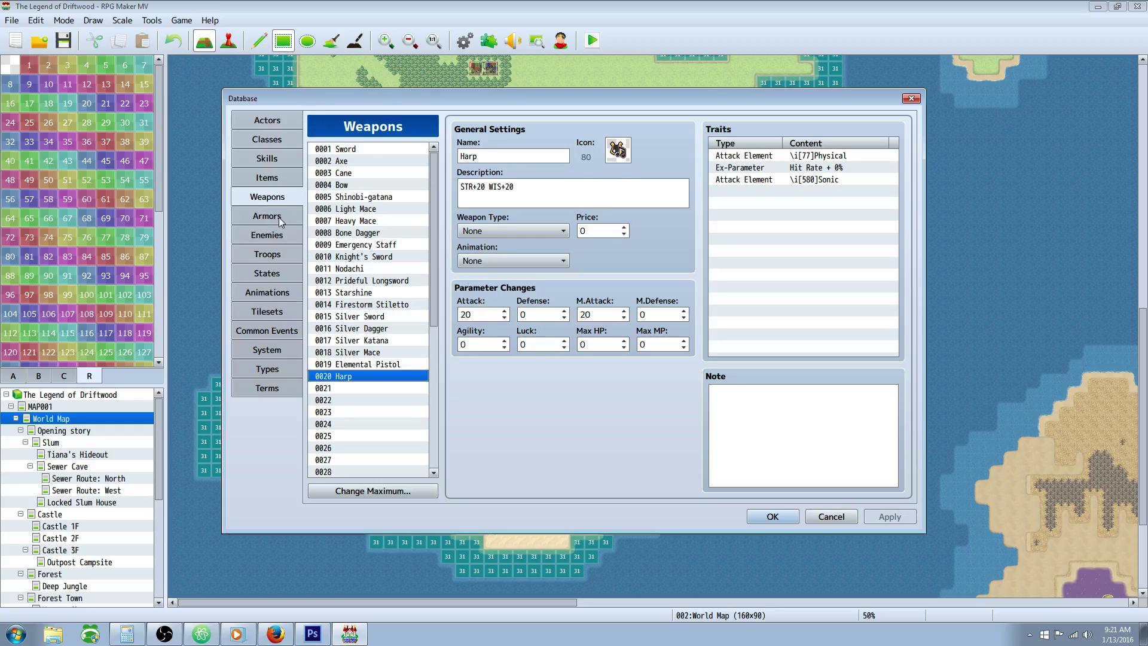
Browse the weapons just above the Elemental Pistol and return to the Elemental Pistol entry
{"action": "left_click", "coordinate": [396, 364]}
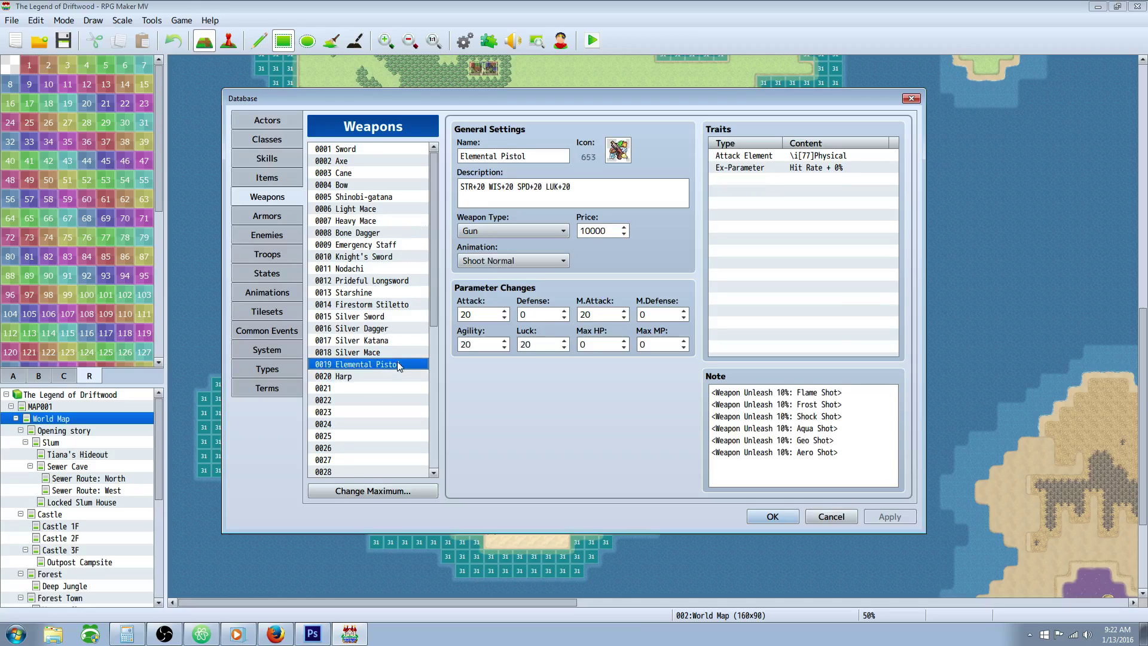
{"action": "key", "text": "Up"}
{"action": "key", "text": "Up"}
{"action": "key", "text": "Up"}
{"action": "key", "text": "Up"}
{"action": "key", "text": "Down"}
{"action": "key", "text": "Down"}
{"action": "key", "text": "Down"}
{"action": "key", "text": "Down"}
Examine the Weapon Unleash lines in the Elemental Pistol's note, focusing on the Flame Shot line's chance and skill name
{"action": "left_click_drag", "start_coordinate": [712, 391], "coordinate": [880, 476]}
{"action": "left_click_drag", "start_coordinate": [841, 392], "coordinate": [670, 386]}
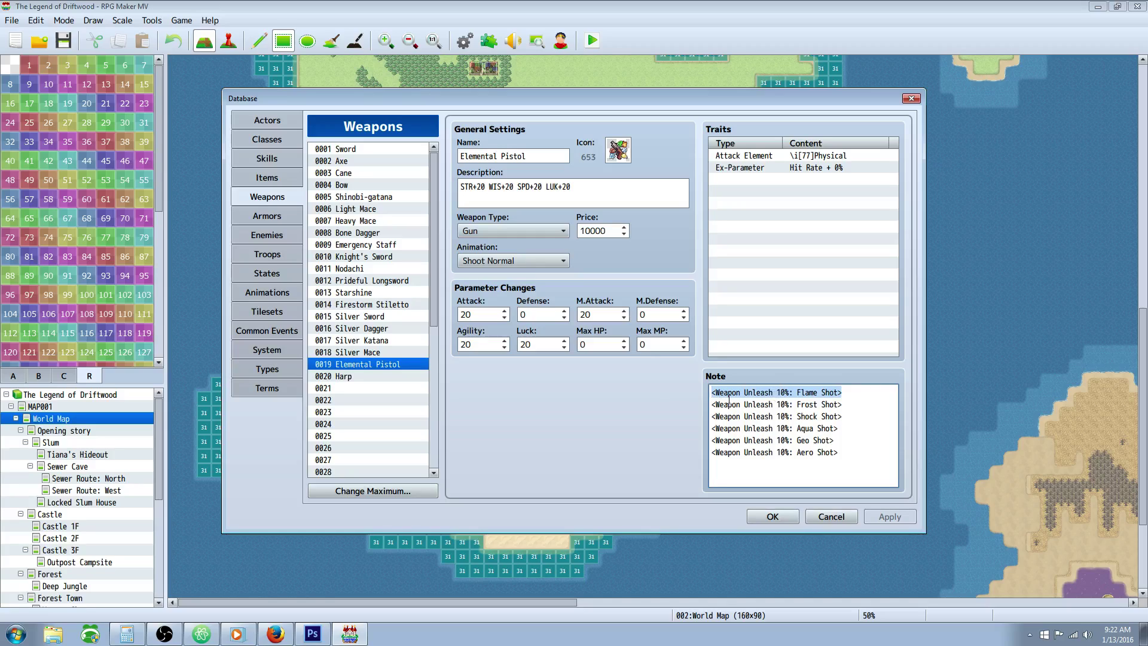
{"action": "left_click", "coordinate": [768, 392]}
{"action": "left_click_drag", "start_coordinate": [786, 391], "coordinate": [777, 393]}
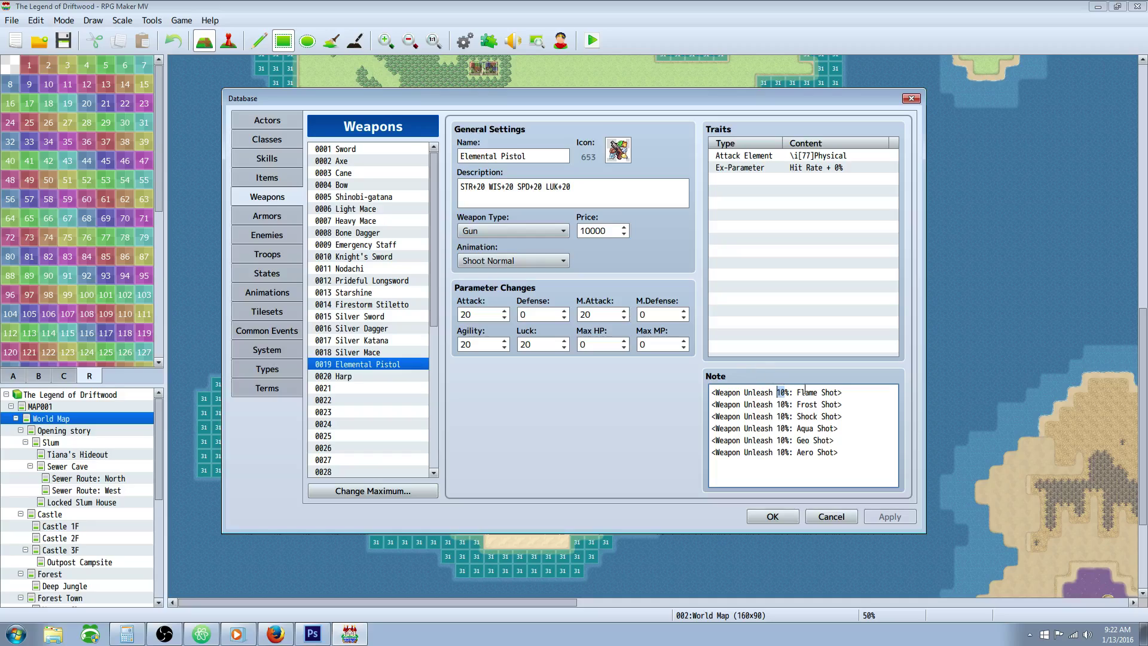
{"action": "left_click_drag", "start_coordinate": [797, 392], "coordinate": [839, 394]}
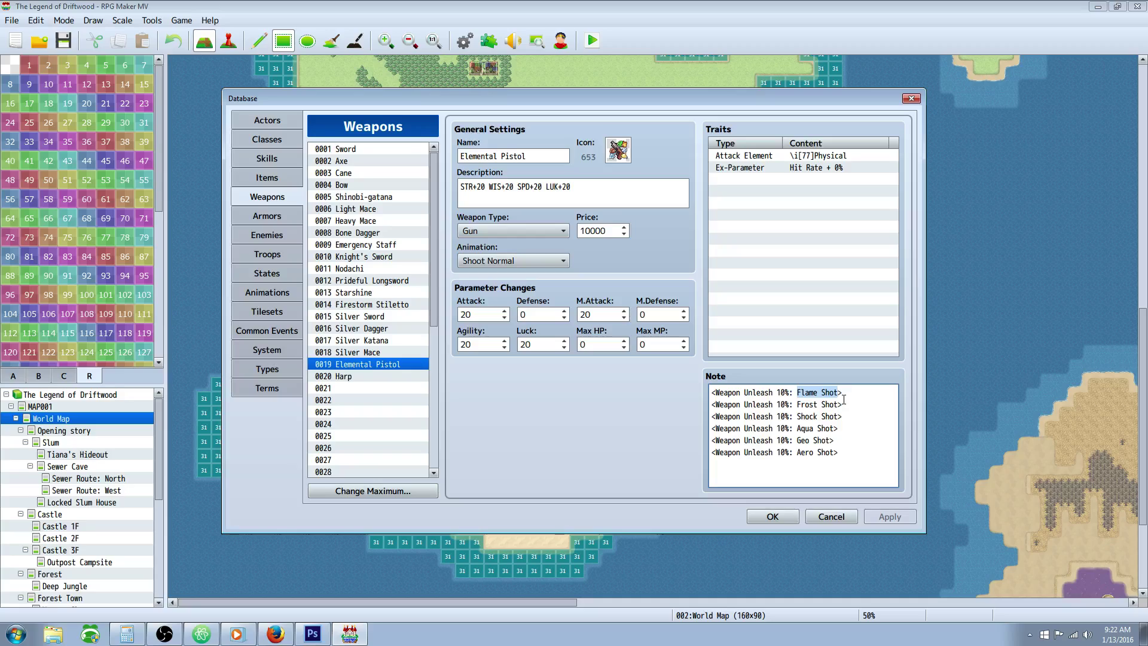
Review the Harp weapon's Sonic Attack Element trait and its description
{"action": "left_click", "coordinate": [359, 376]}
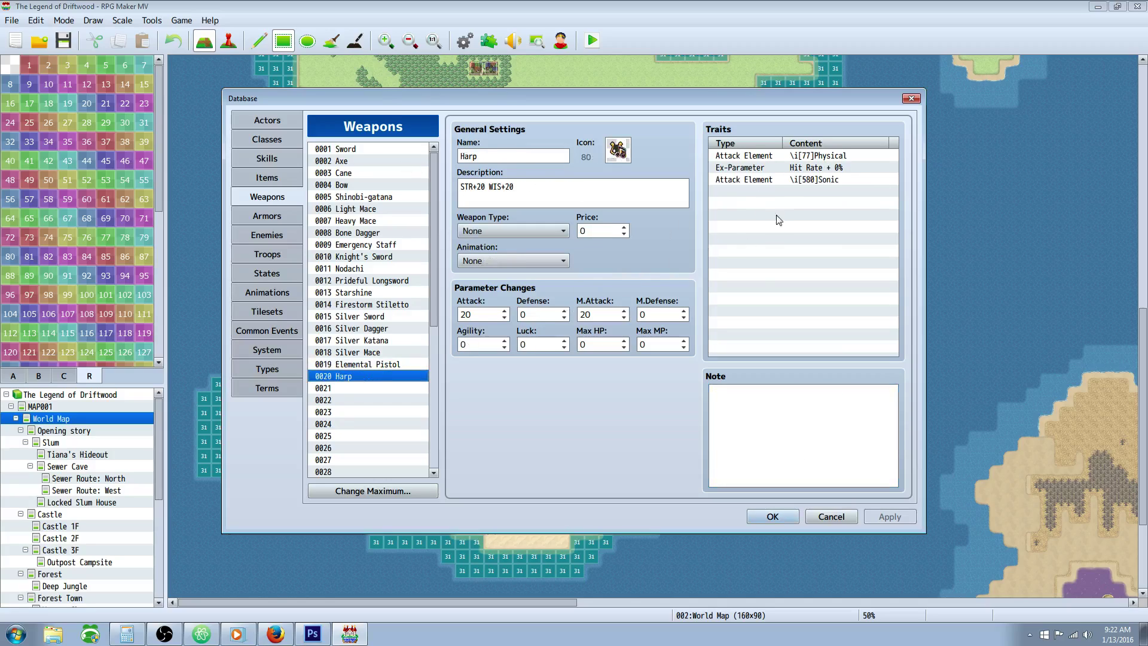
{"action": "left_click", "coordinate": [783, 180]}
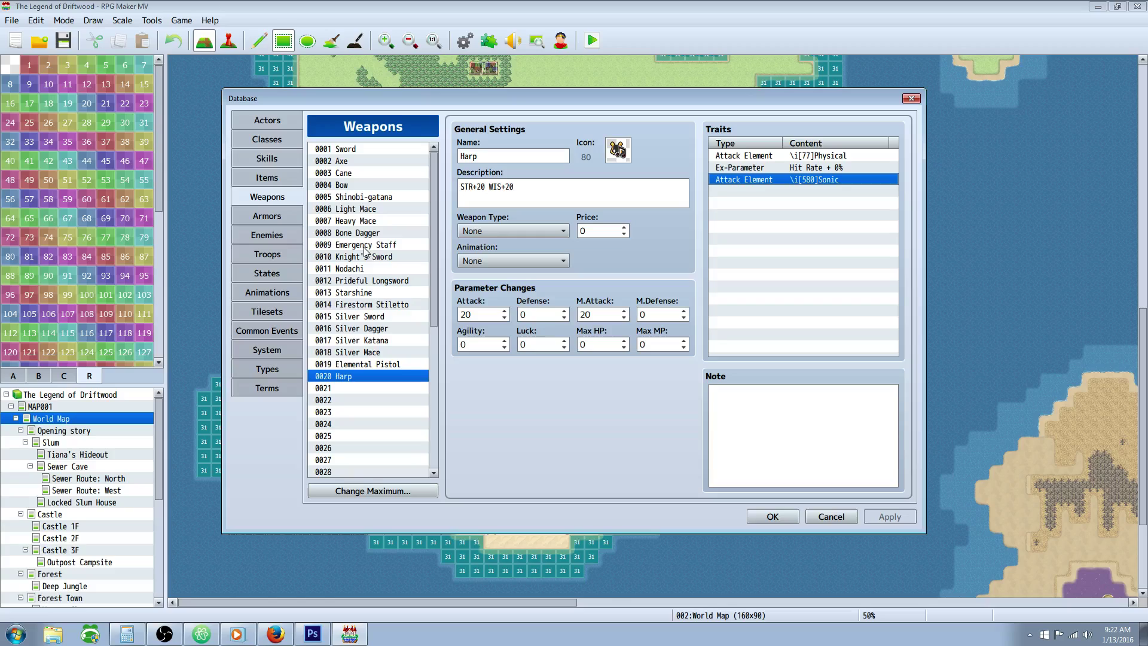
{"action": "left_click", "coordinate": [486, 186]}
{"action": "left_click", "coordinate": [507, 182]}
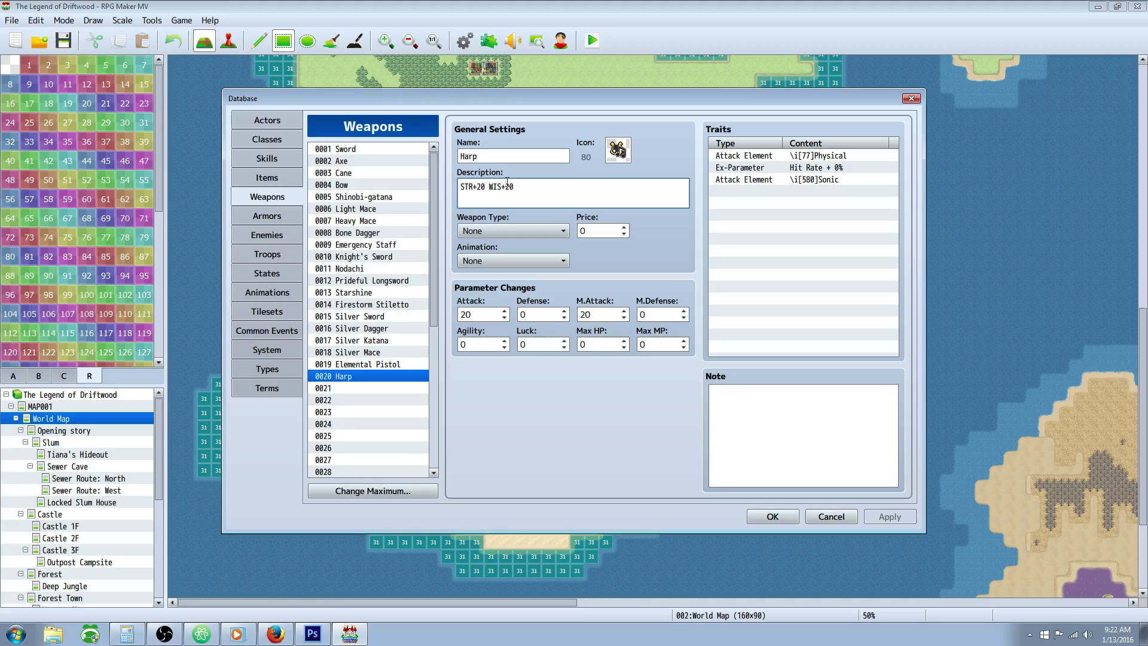
View the last named entries in the armor list, reviewing the Assassin's Cloak and the Pheonix Ring's description
{"action": "left_click", "coordinate": [267, 233]}
{"action": "left_click", "coordinate": [272, 220]}
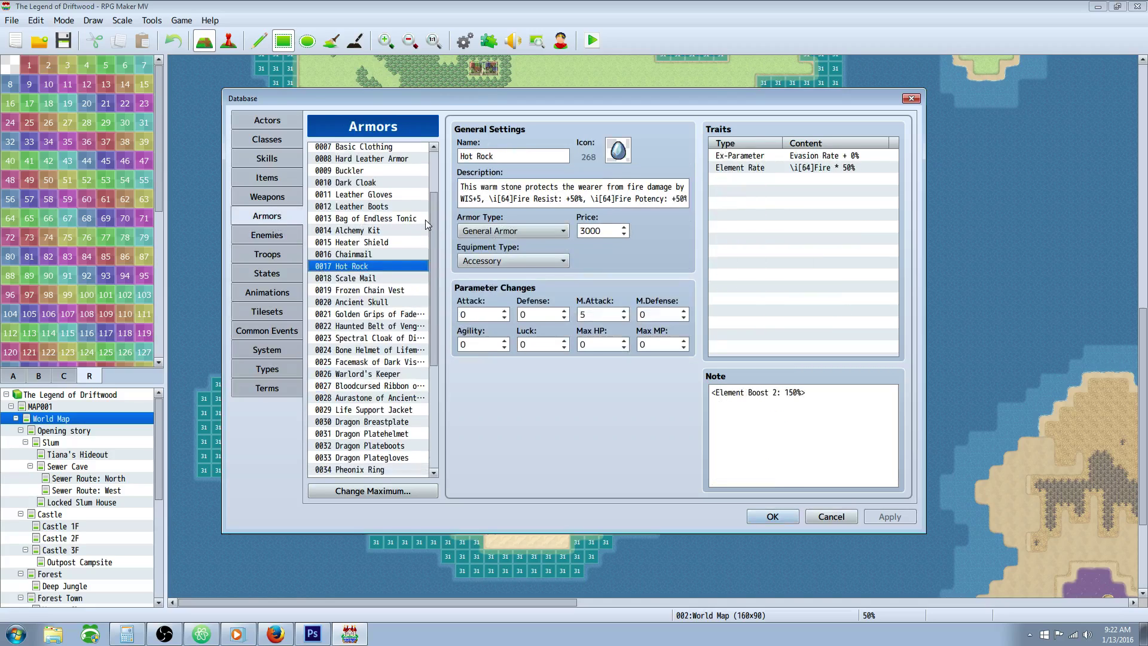
{"action": "left_click_drag", "start_coordinate": [431, 207], "coordinate": [433, 297]}
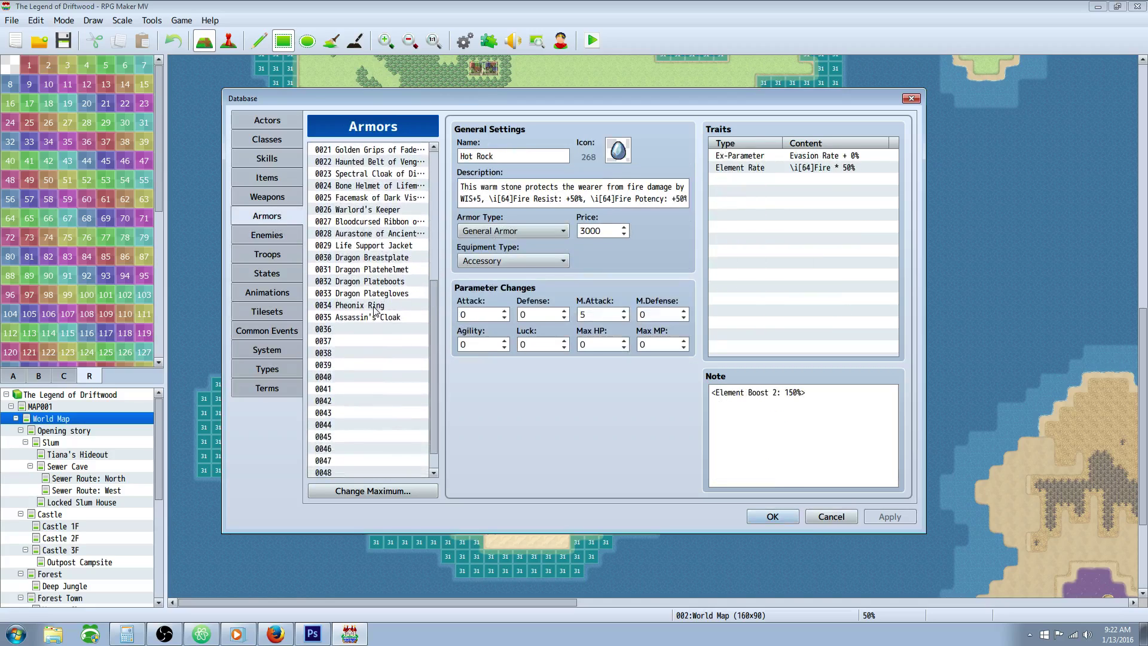
{"action": "left_click", "coordinate": [376, 317]}
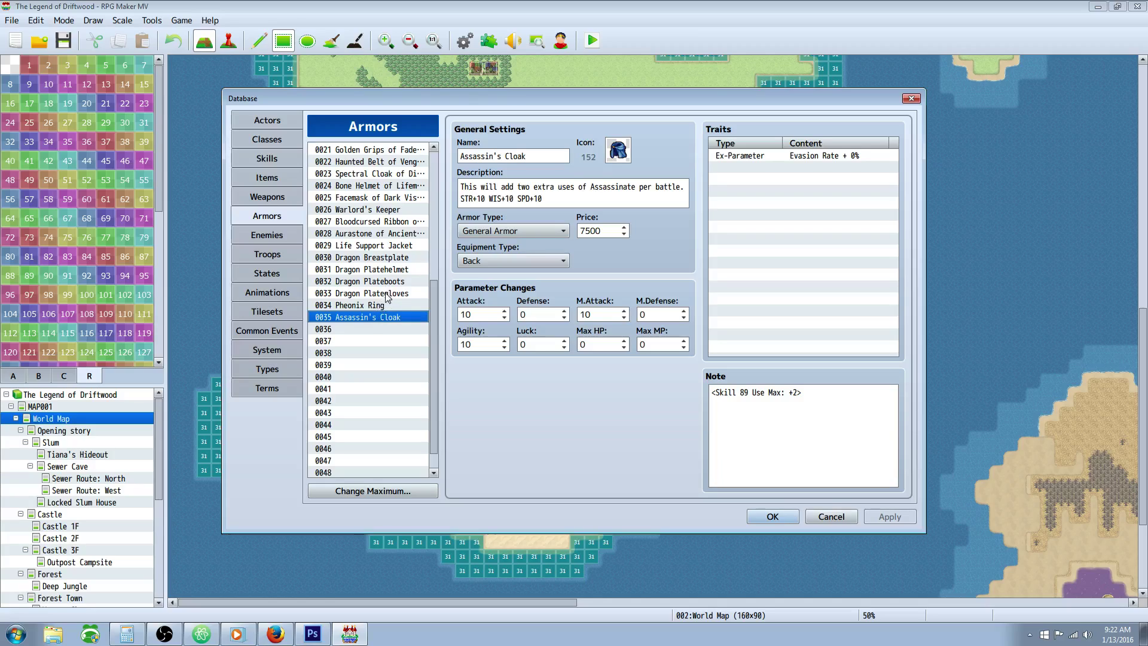
{"action": "left_click", "coordinate": [386, 305]}
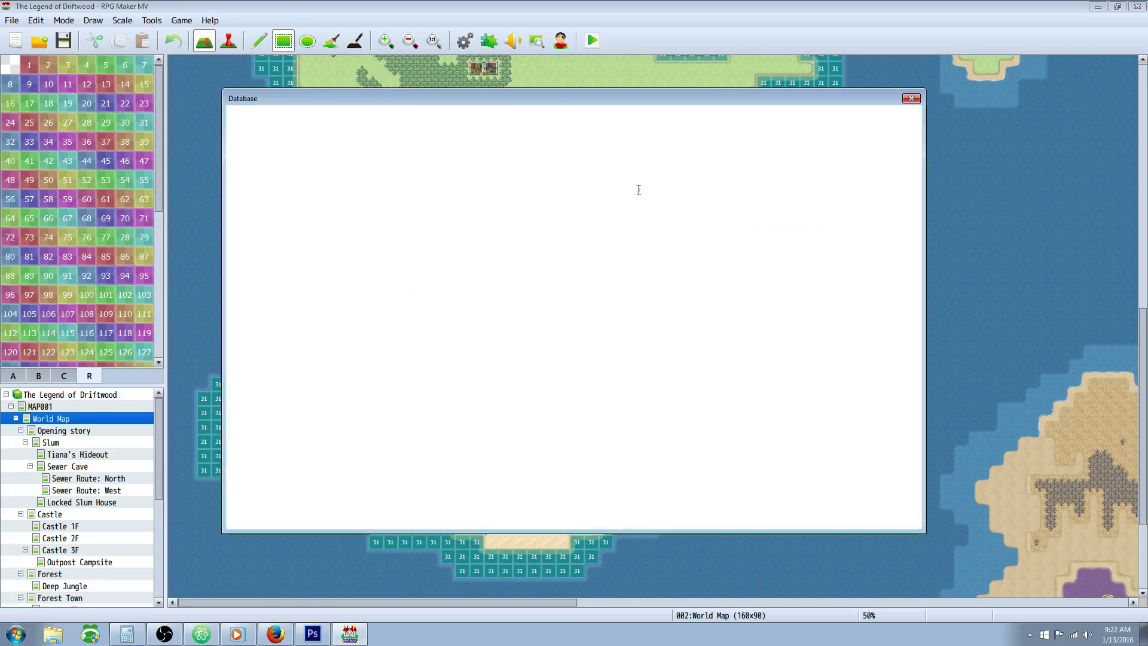
{"action": "left_click", "coordinate": [663, 187]}
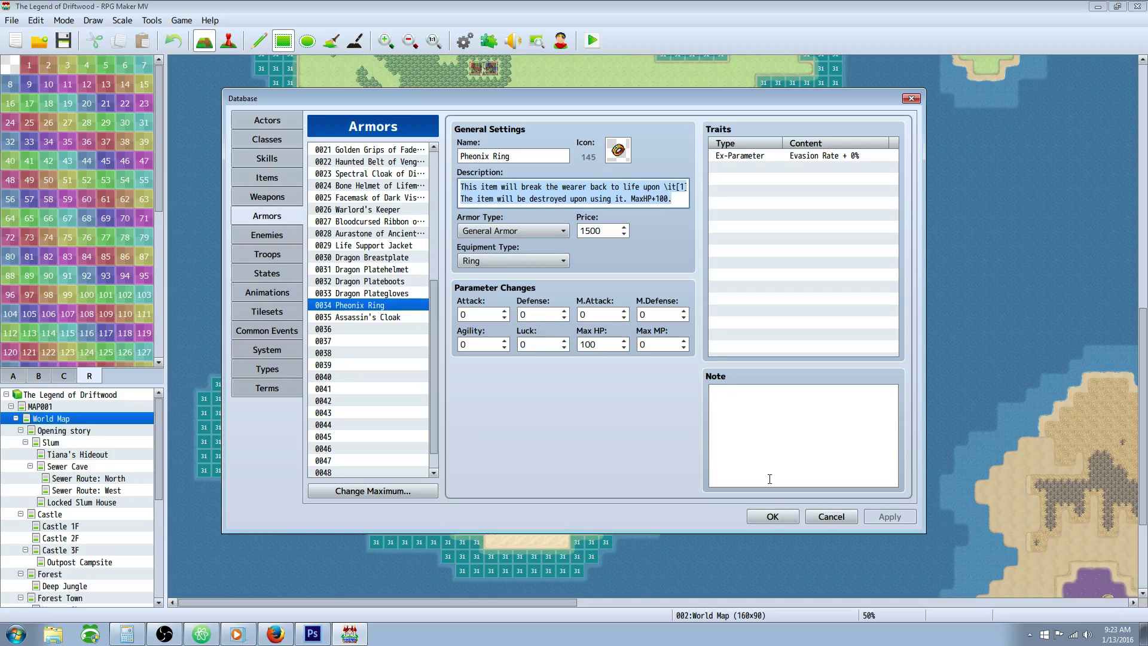
Close the database and inspect the autolife plugin's settings and help in the Plugin Manager
{"action": "left_click", "coordinate": [772, 516]}
{"action": "left_click", "coordinate": [488, 41]}
{"action": "scroll", "coordinate": [496, 248], "scroll_direction": "down", "scroll_amount": 20}
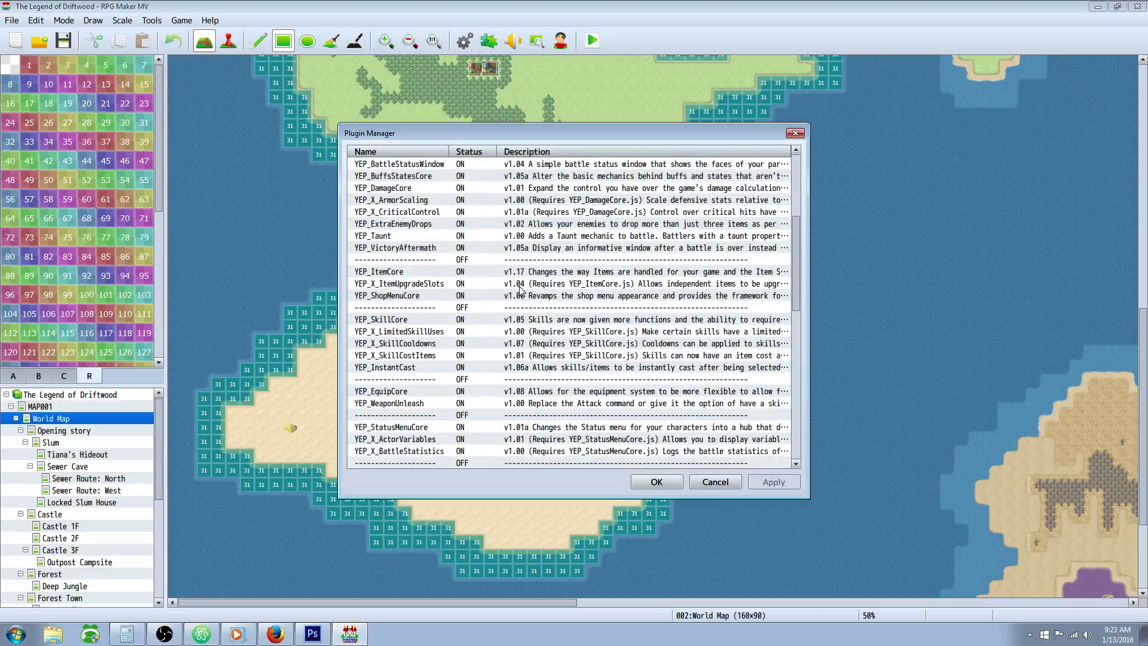
{"action": "double_click", "coordinate": [397, 451]}
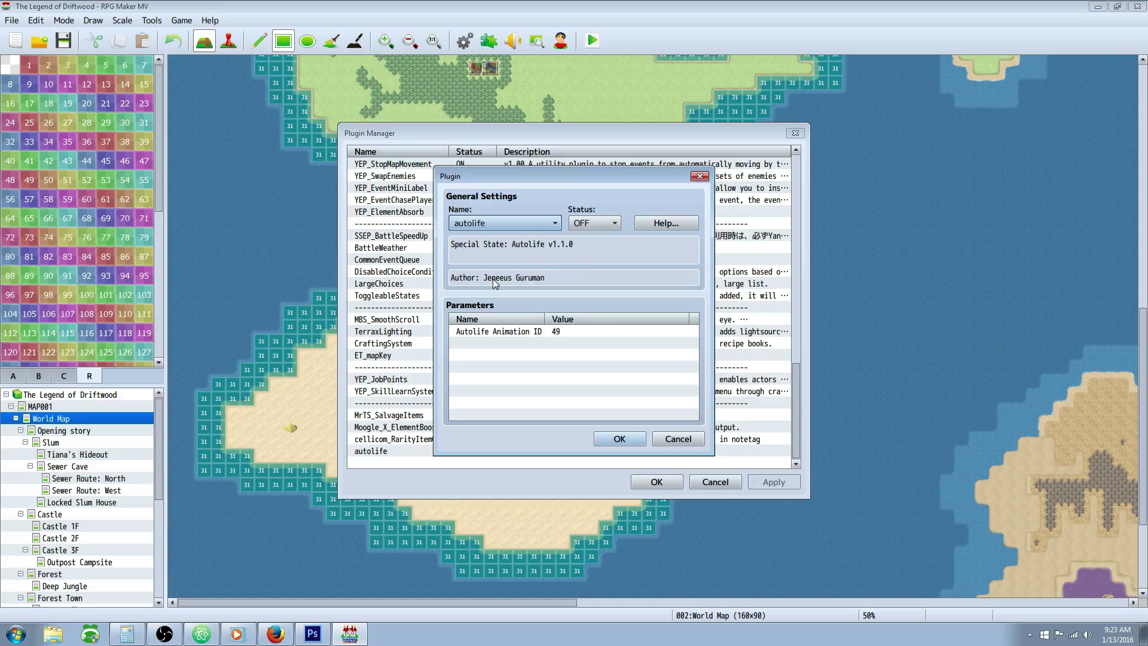
{"action": "left_click", "coordinate": [684, 225]}
{"action": "left_click", "coordinate": [737, 441]}
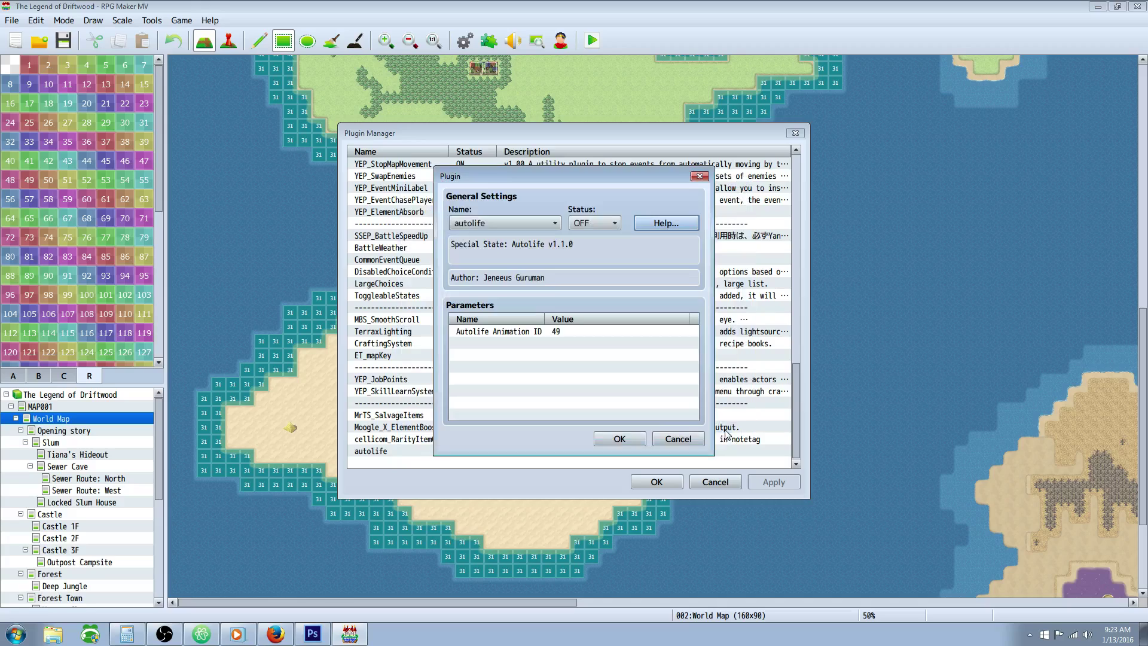
{"action": "left_click", "coordinate": [602, 443]}
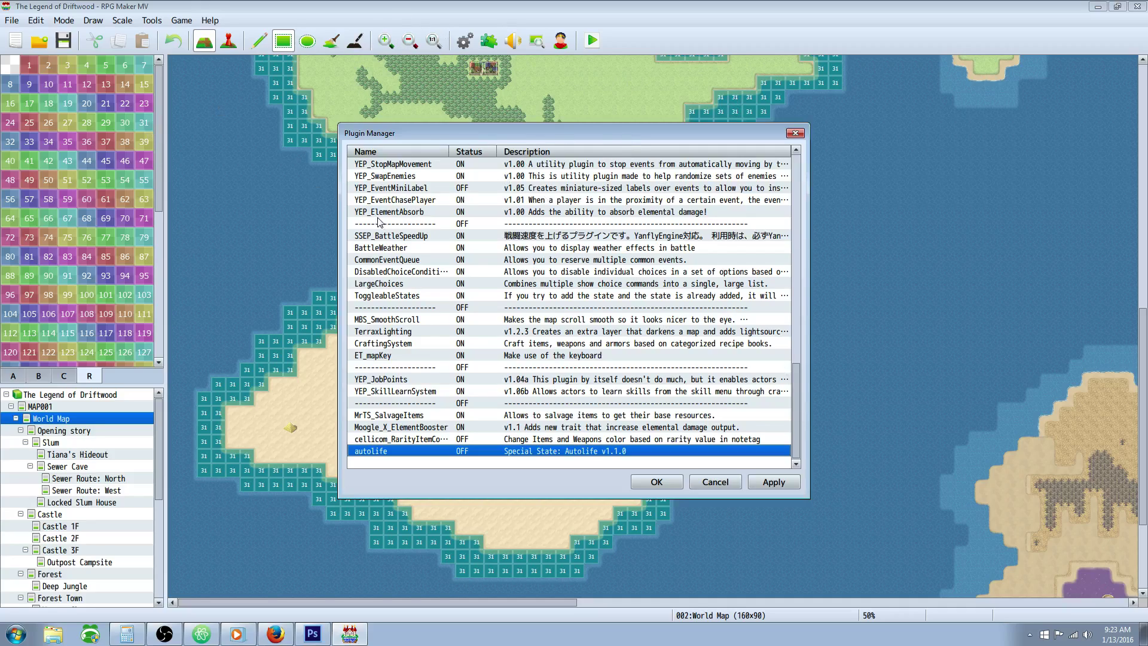
{"action": "left_click", "coordinate": [672, 480]}
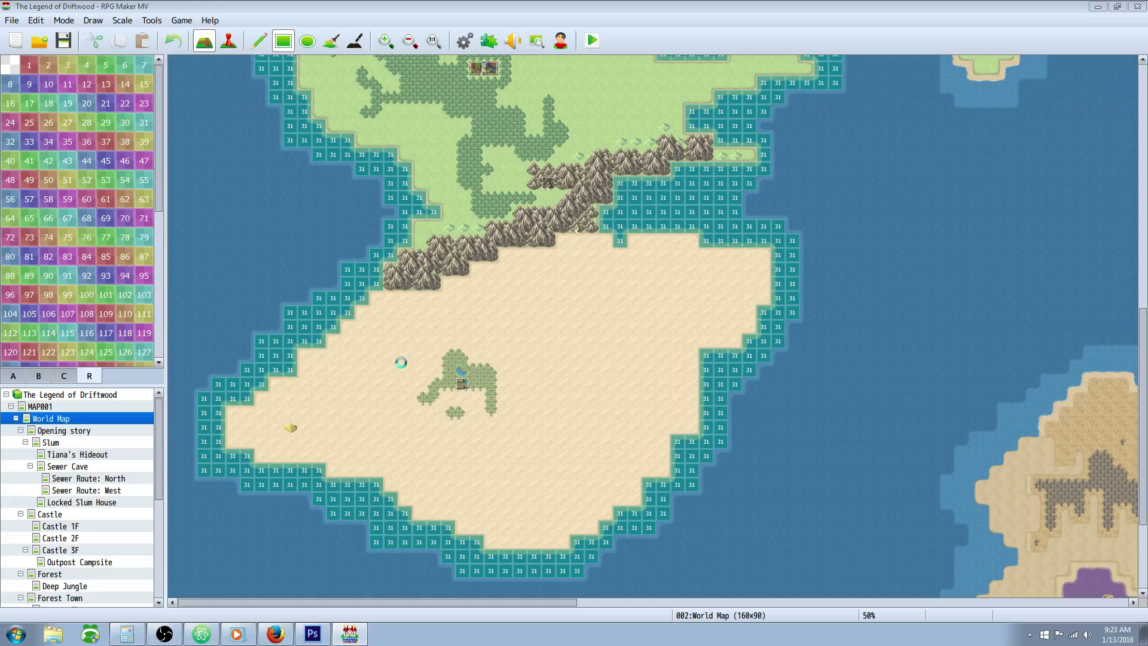
Reopen the database at the Assassin's Cloak armor, check its skill use note, set its price to 10000 and apply the change
{"action": "key", "text": "F9"}
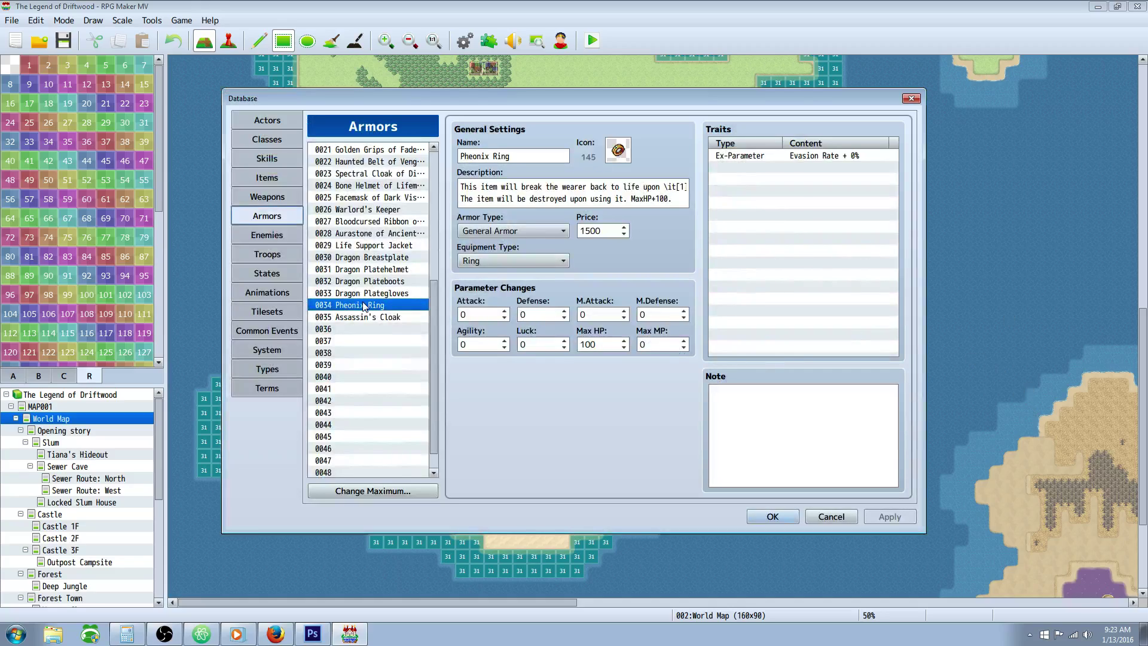
{"action": "left_click", "coordinate": [386, 317]}
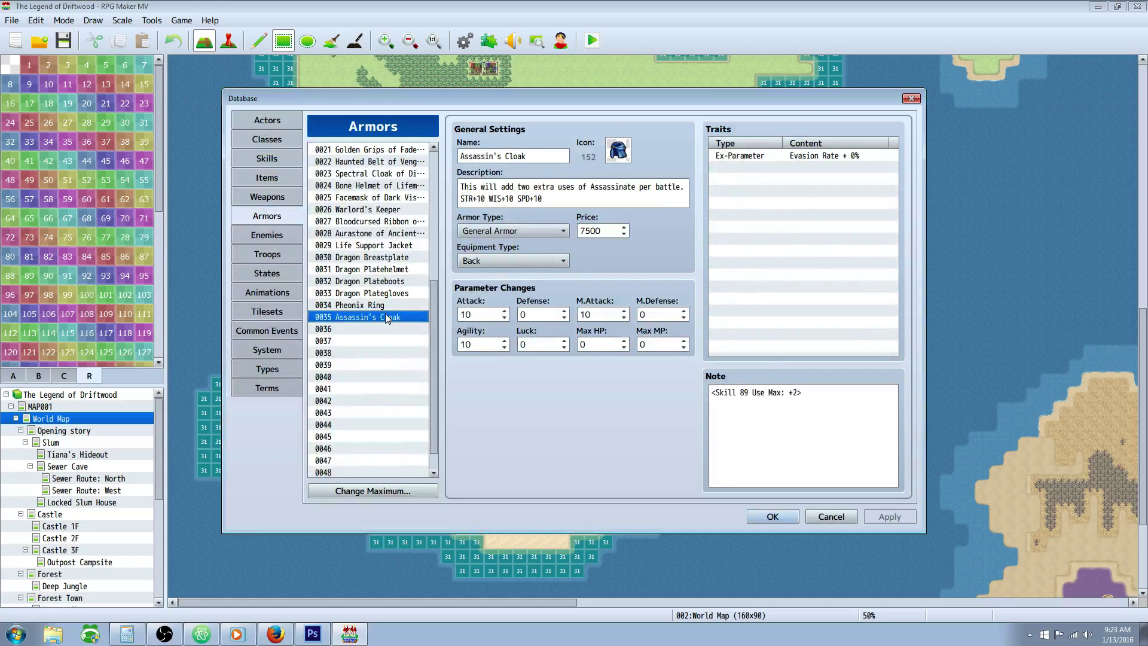
{"action": "left_click_drag", "start_coordinate": [710, 396], "coordinate": [813, 394]}
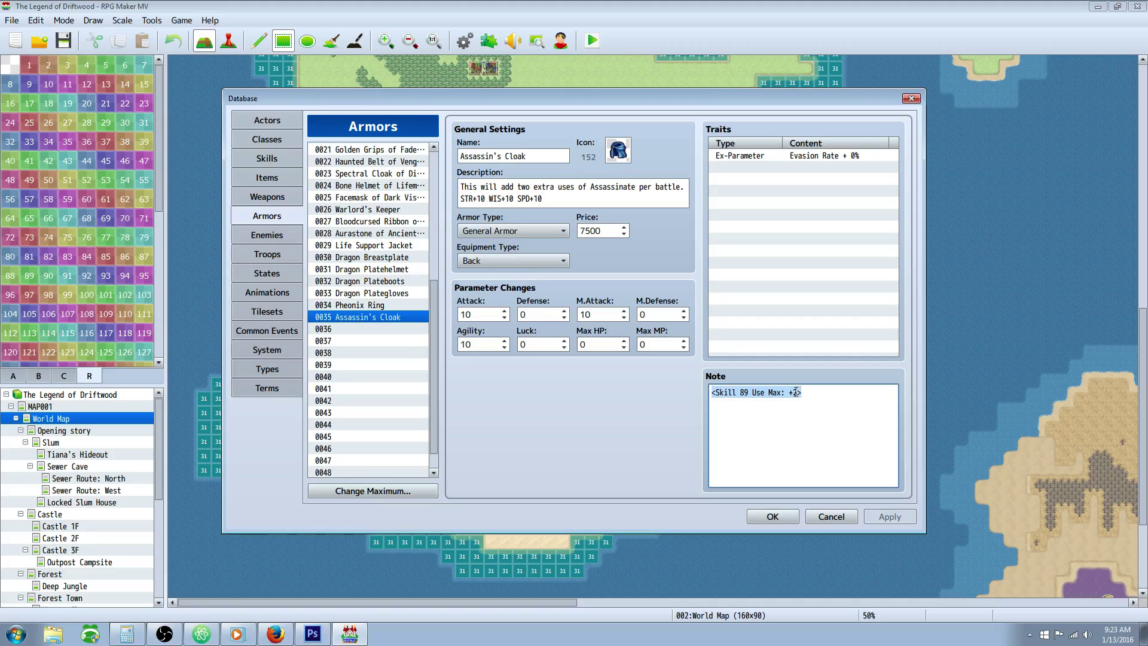
{"action": "left_click", "coordinate": [611, 230]}
{"action": "type", "text": "10000"}
{"action": "left_click", "coordinate": [888, 516]}
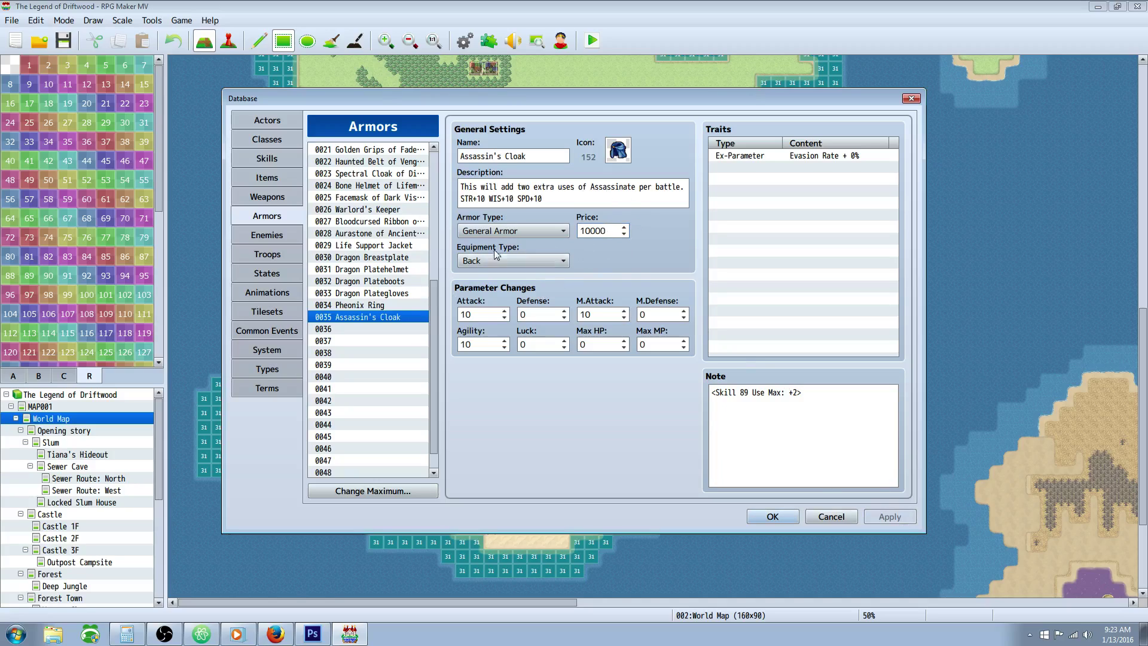
Review the Assassin's Cloak's Attack, M.Attack and Agility bonuses, its price and the Use Max value in its note
{"action": "left_click", "coordinate": [609, 313]}
{"action": "left_click", "coordinate": [495, 314]}
{"action": "left_click", "coordinate": [606, 312]}
{"action": "left_click", "coordinate": [500, 345]}
{"action": "left_click", "coordinate": [616, 230]}
{"action": "left_click", "coordinate": [795, 393]}
{"action": "left_click", "coordinate": [795, 393]}
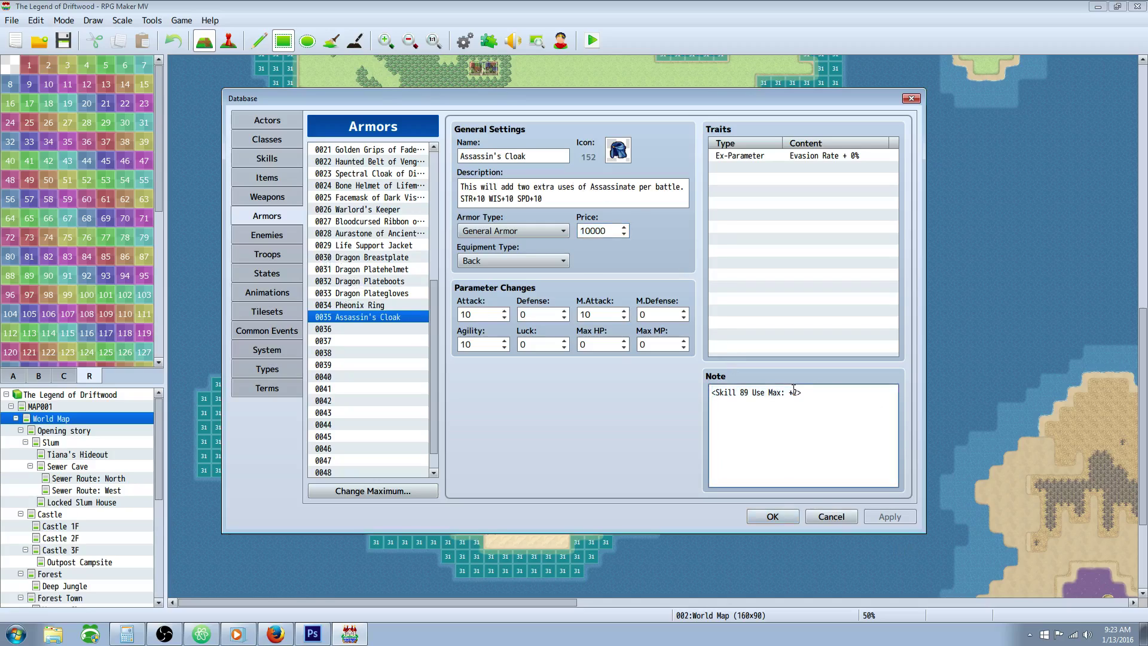
Check the Vildebeast Card enemy's complete drop list in its note
{"action": "left_click", "coordinate": [272, 236]}
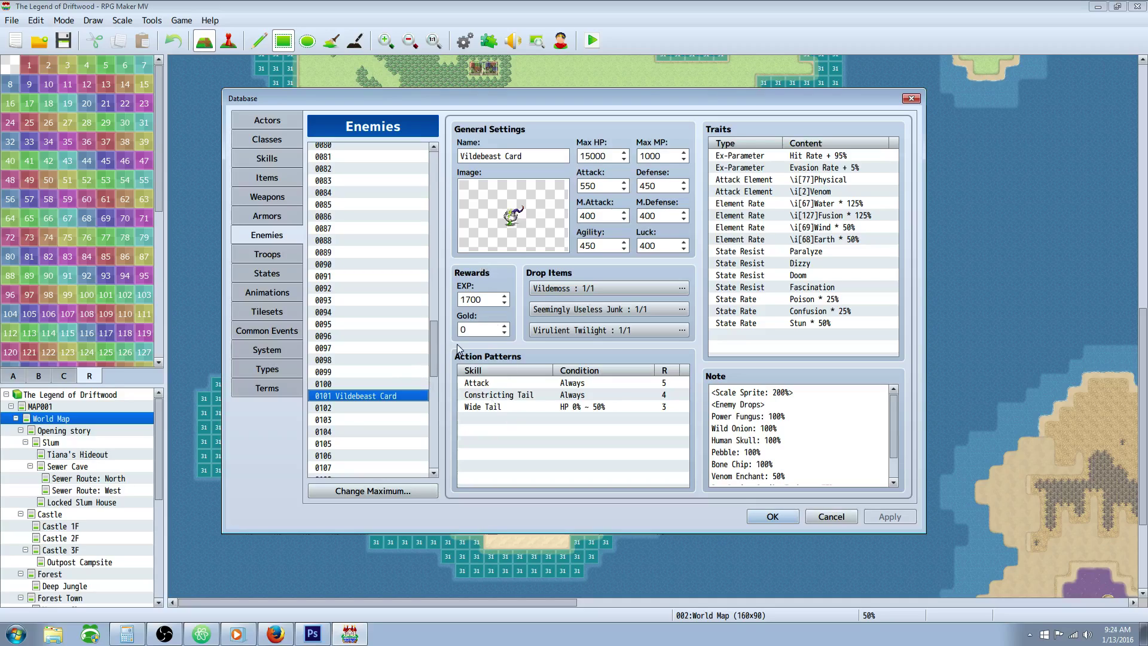
{"action": "left_click_drag", "start_coordinate": [897, 421], "coordinate": [897, 422]}
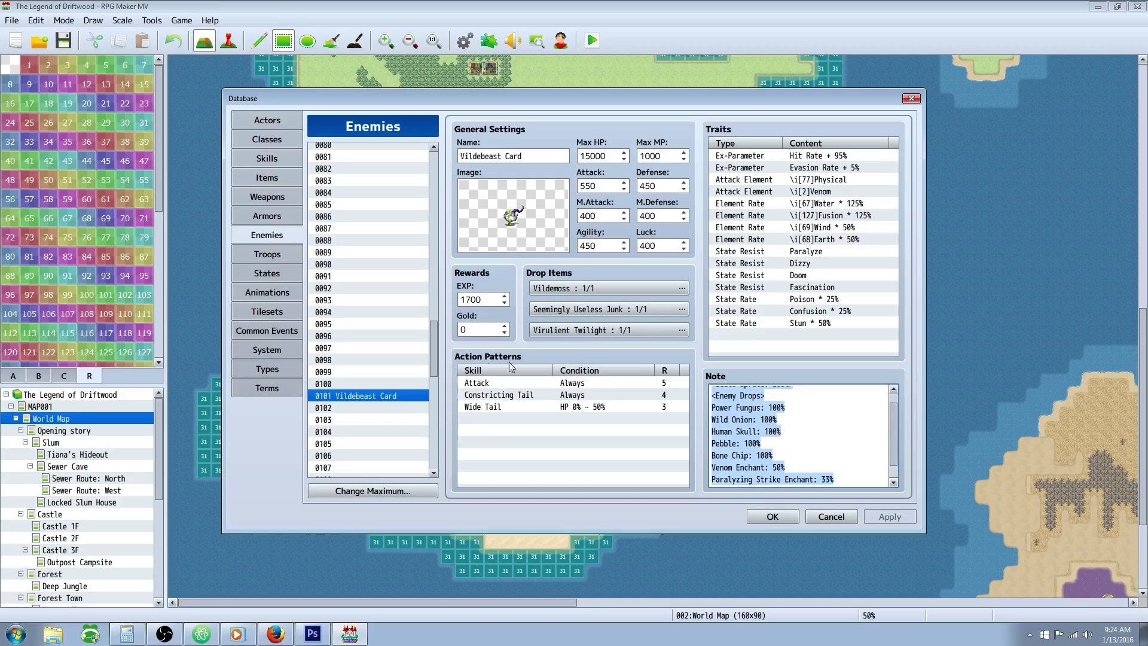
{"action": "scroll", "coordinate": [811, 431], "scroll_direction": "down", "scroll_amount": 1}
Examine the Uruk enemy's element rates, state resistances and the Enemy Drops section of its note
{"action": "left_click_drag", "start_coordinate": [431, 336], "coordinate": [436, 153]}
{"action": "left_click", "coordinate": [367, 209]}
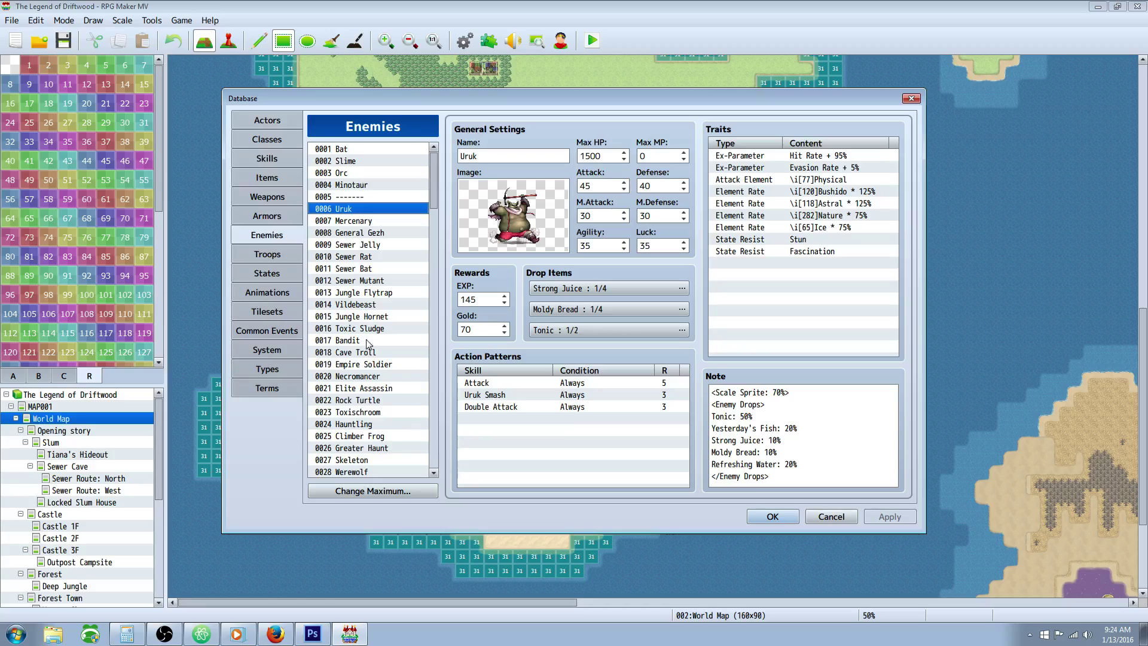
{"action": "left_click", "coordinate": [851, 194]}
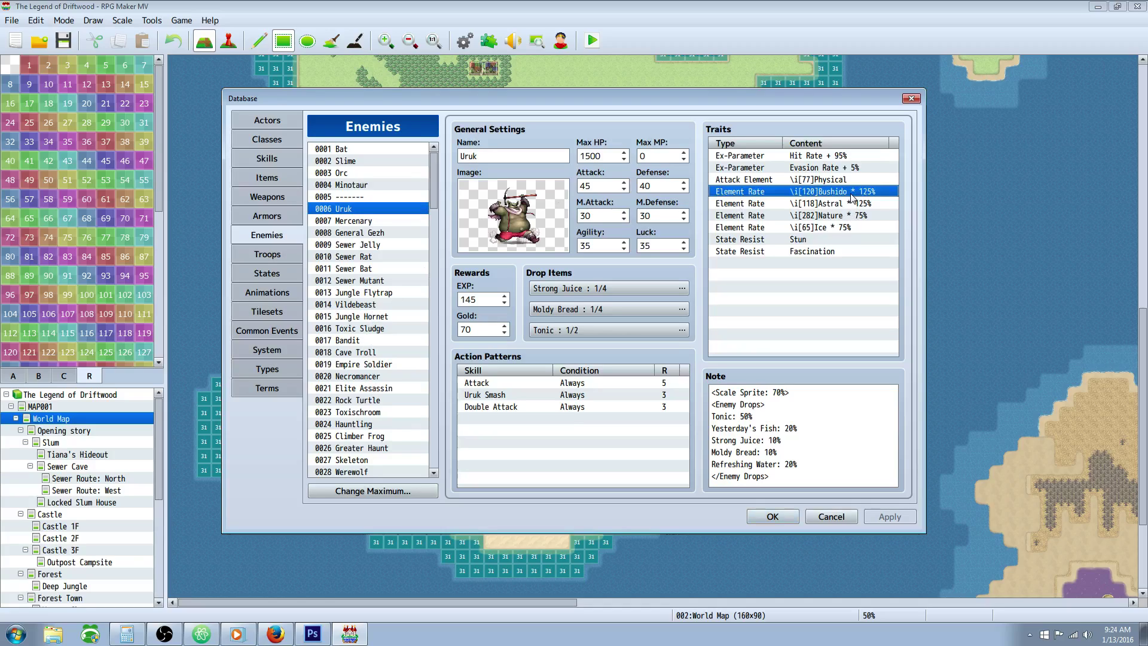
{"action": "key", "text": "Down"}
{"action": "key", "text": "Down"}
{"action": "key", "text": "Down"}
{"action": "key", "text": "Down"}
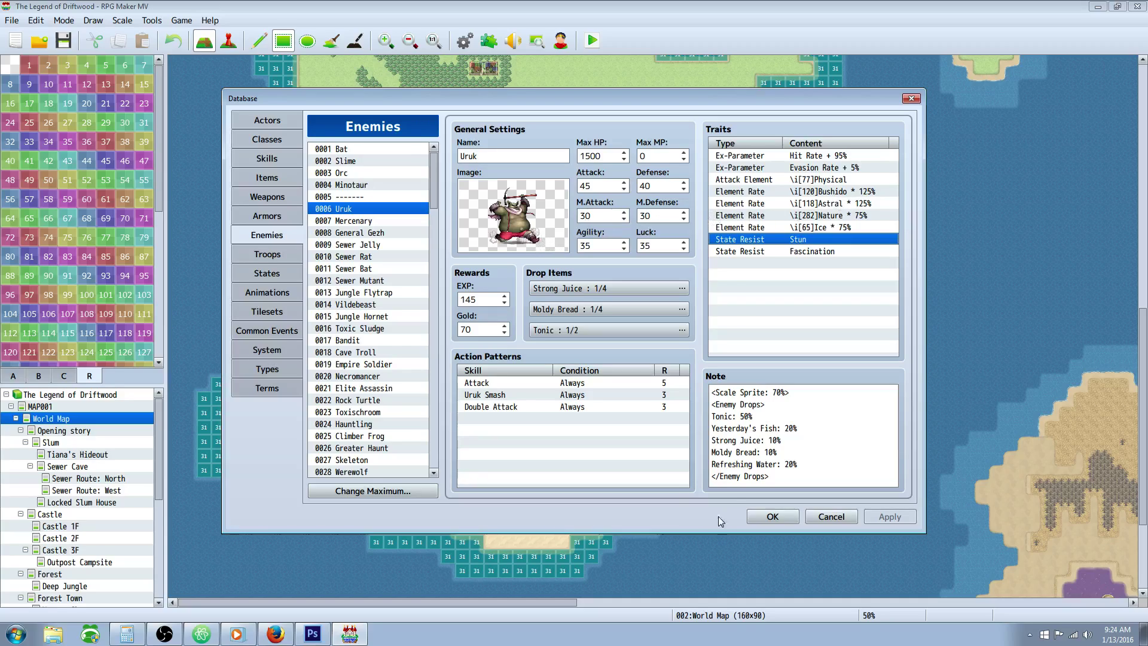
{"action": "left_click_drag", "start_coordinate": [711, 392], "coordinate": [830, 456]}
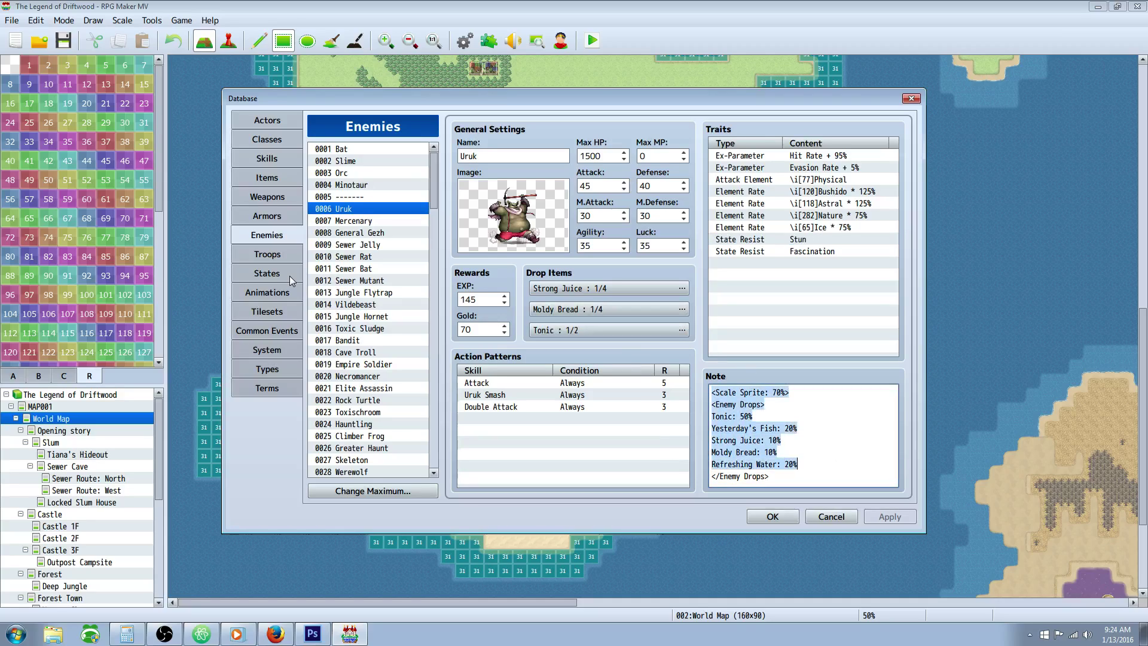
Review the Mercenary enemy's stats and the Enemy Drops section of its note
{"action": "left_click", "coordinate": [366, 221]}
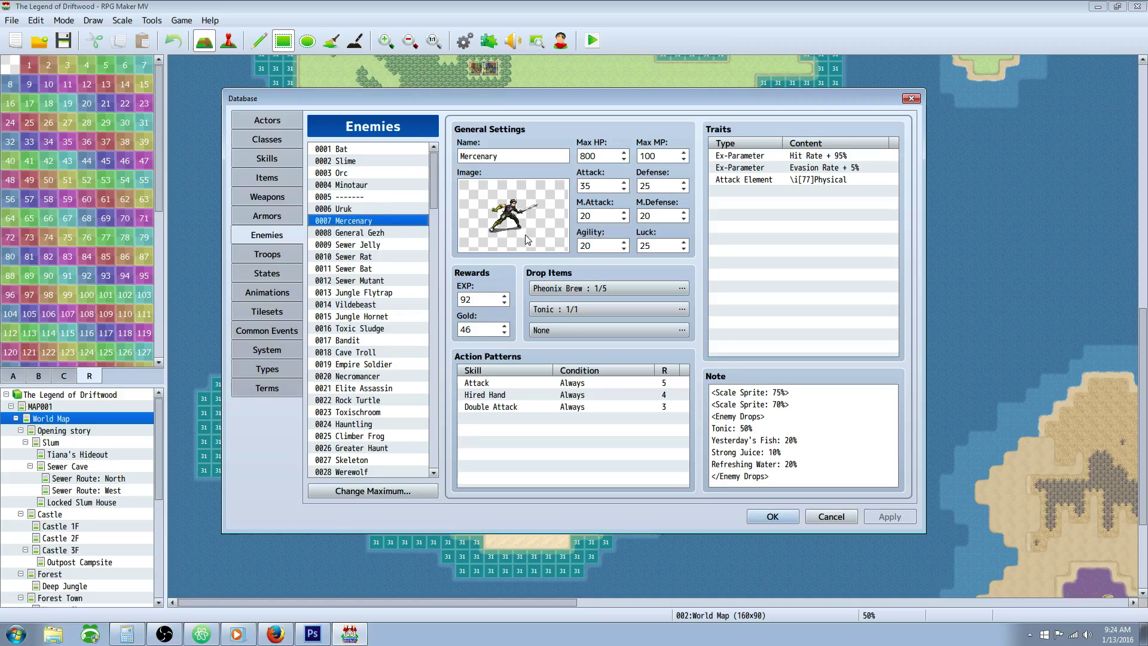
{"action": "left_click", "coordinate": [794, 427]}
{"action": "left_click_drag", "start_coordinate": [838, 455], "coordinate": [712, 405]}
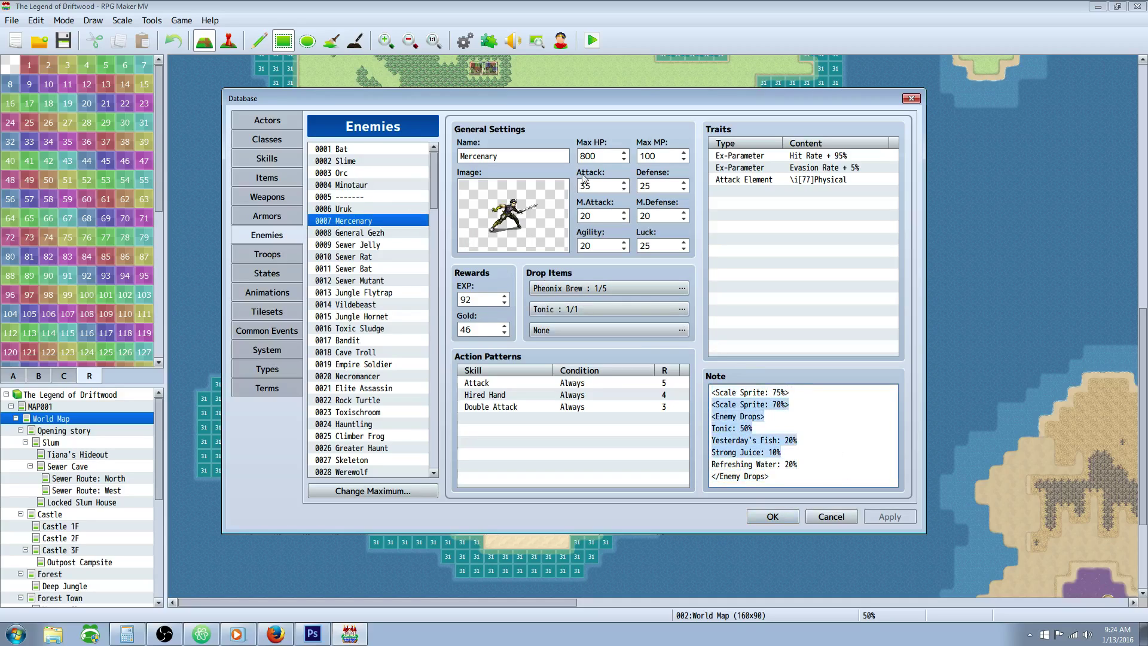
View the element choices for a new Element Rate trait on the Mercenary, without adding one
{"action": "double_click", "coordinate": [763, 191]}
{"action": "left_click", "coordinate": [802, 178]}
{"action": "left_click", "coordinate": [801, 192]}
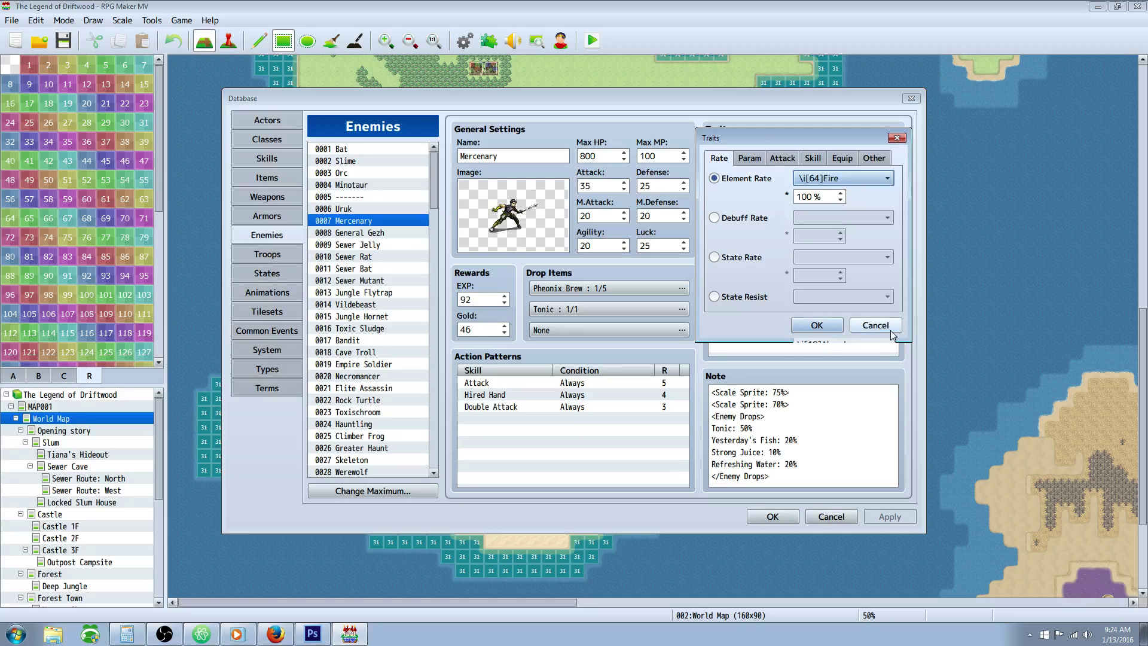
{"action": "left_click", "coordinate": [855, 324]}
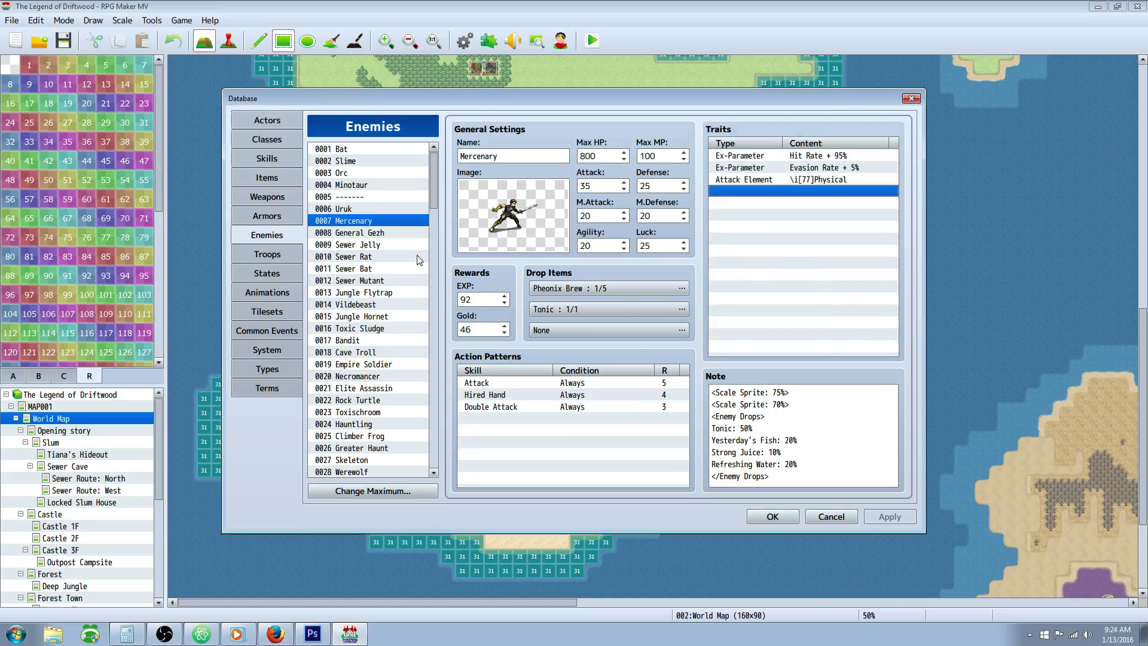
Examine General Gezh's full trait list, from the state resistances through the element rates
{"action": "left_click", "coordinate": [376, 233]}
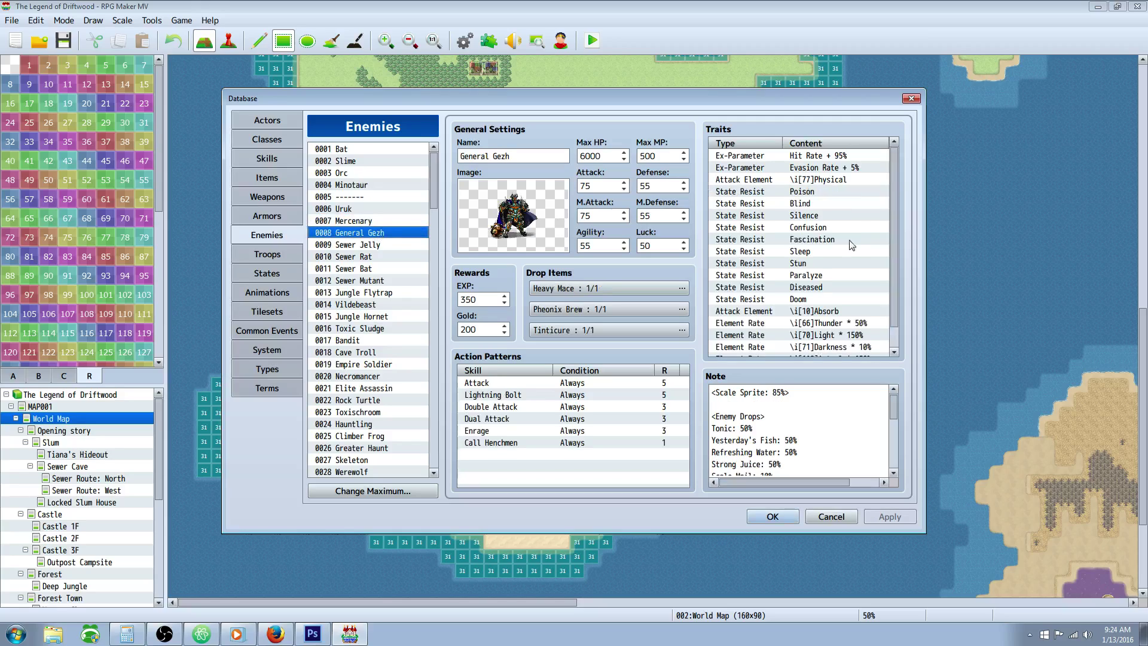
{"action": "left_click", "coordinate": [777, 204]}
{"action": "scroll", "coordinate": [775, 215], "scroll_direction": "down", "scroll_amount": 1}
{"action": "scroll", "coordinate": [775, 225], "scroll_direction": "up", "scroll_amount": 1}
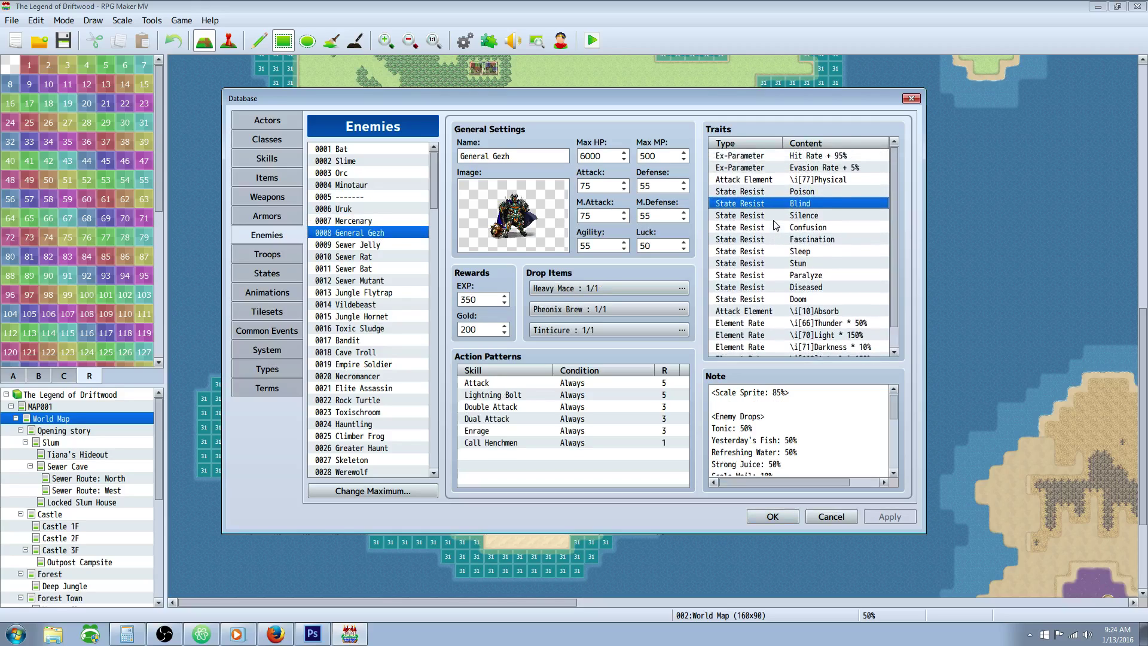
{"action": "scroll", "coordinate": [789, 266], "scroll_direction": "down", "scroll_amount": 1}
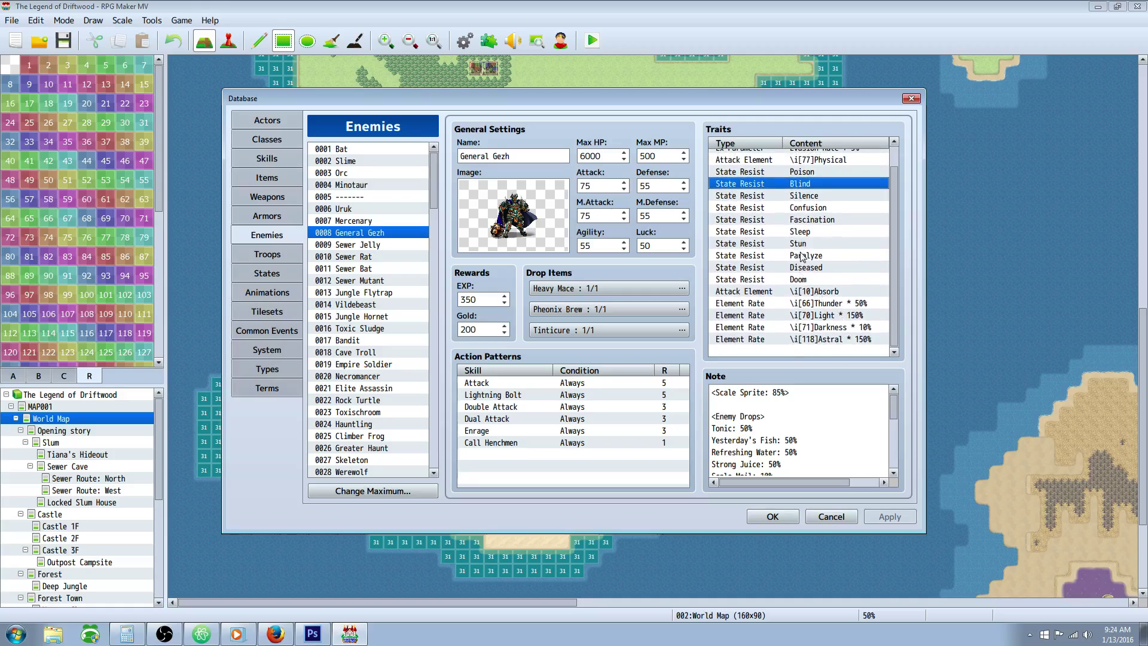
Examine General Gezh's state resistances, Thunder element rate and Lightning Bolt action pattern
{"action": "scroll", "coordinate": [801, 257], "scroll_direction": "up", "scroll_amount": 1}
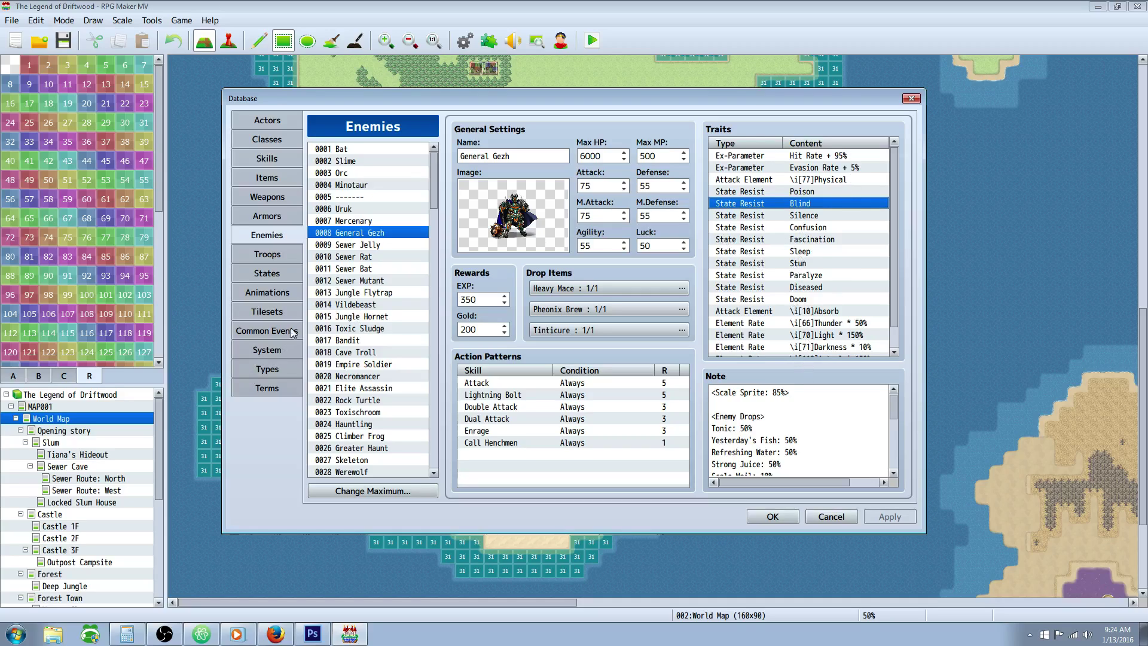
{"action": "left_click", "coordinate": [796, 215]}
{"action": "left_click", "coordinate": [796, 276]}
{"action": "left_click", "coordinate": [789, 204]}
{"action": "scroll", "coordinate": [798, 278], "scroll_direction": "down", "scroll_amount": 1}
{"action": "left_click", "coordinate": [799, 304]}
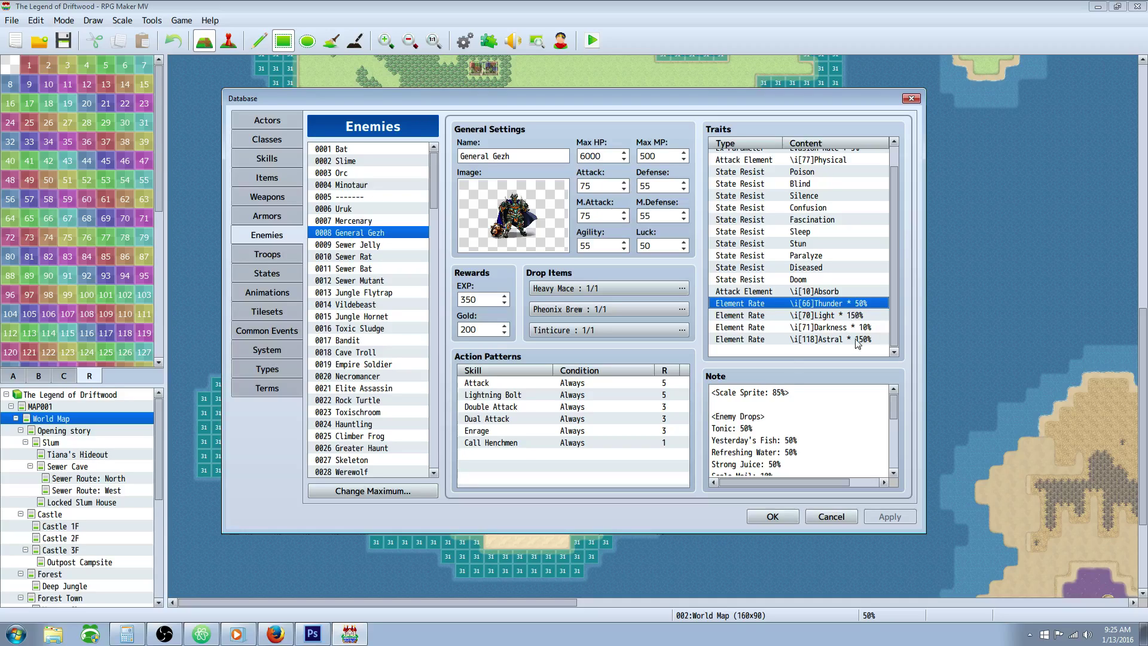
{"action": "left_click", "coordinate": [507, 397]}
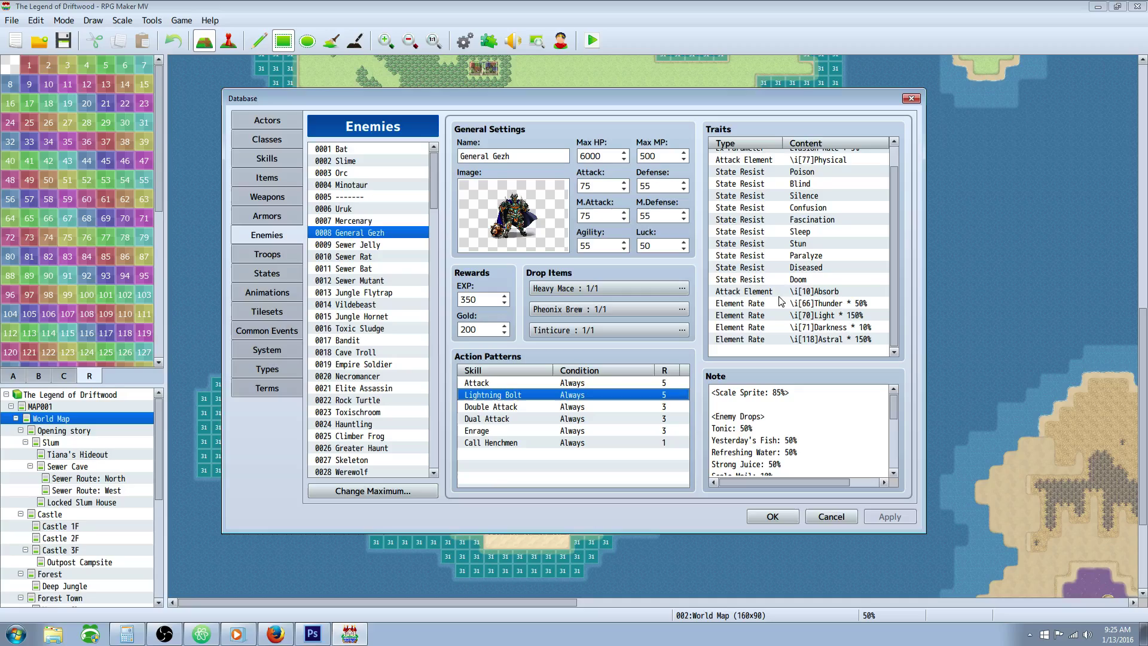
{"action": "left_click", "coordinate": [835, 307]}
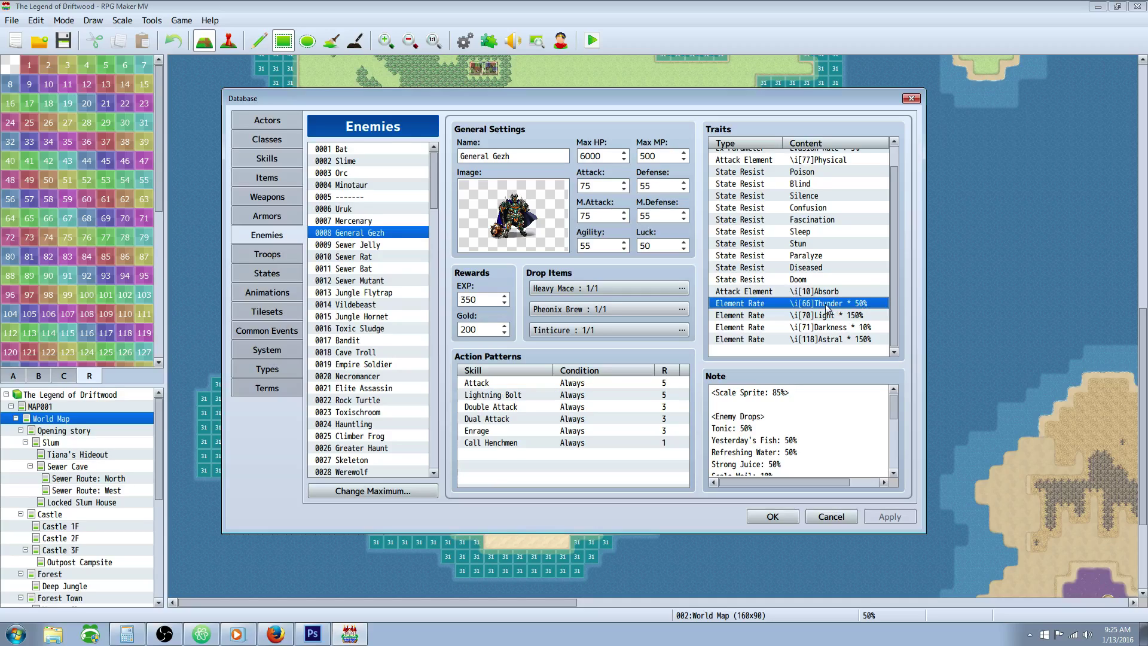
Move General Gezh's Light element rate above the Thunder element rate in the trait list
{"action": "right_click", "coordinate": [827, 314]}
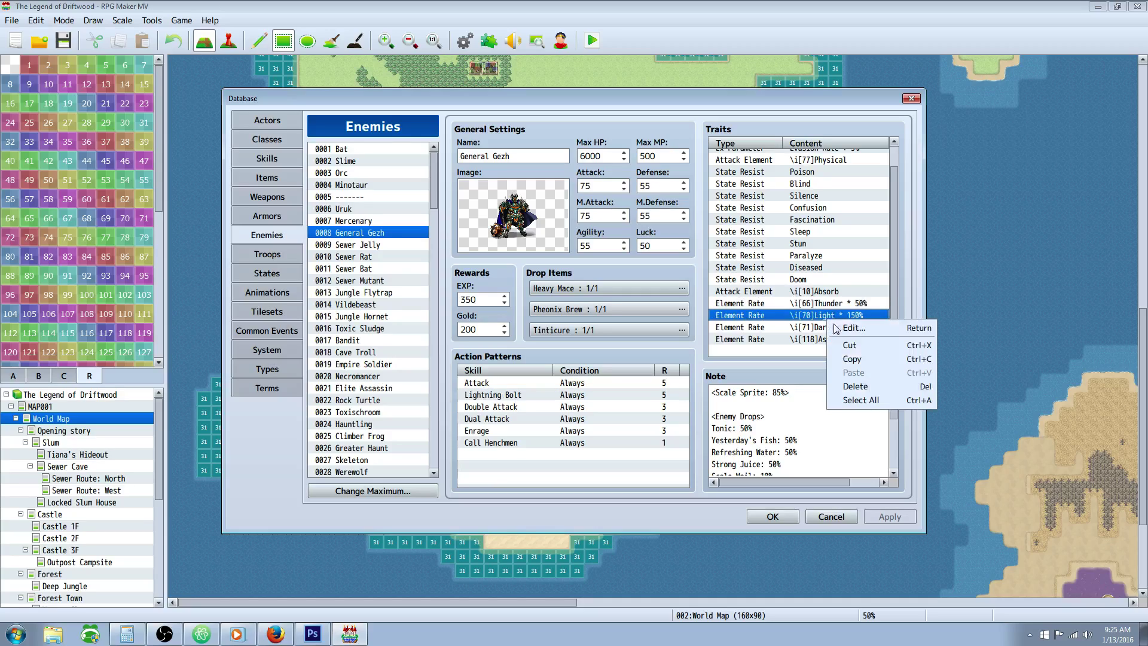
{"action": "left_click", "coordinate": [849, 350]}
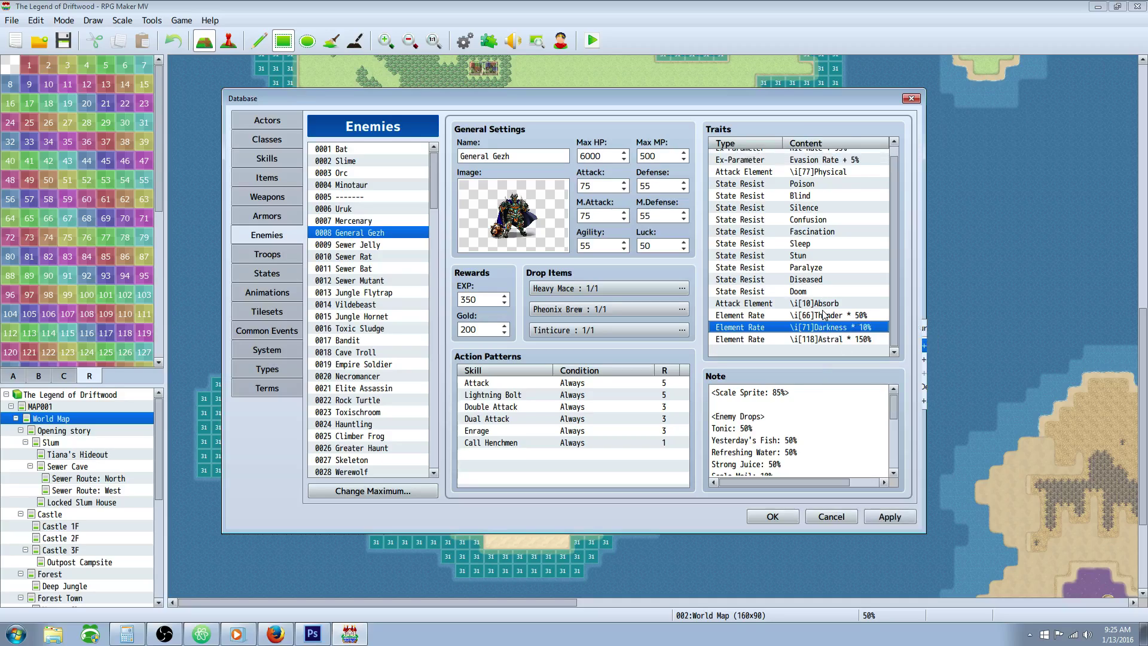
{"action": "right_click", "coordinate": [819, 310]}
{"action": "left_click", "coordinate": [859, 362]}
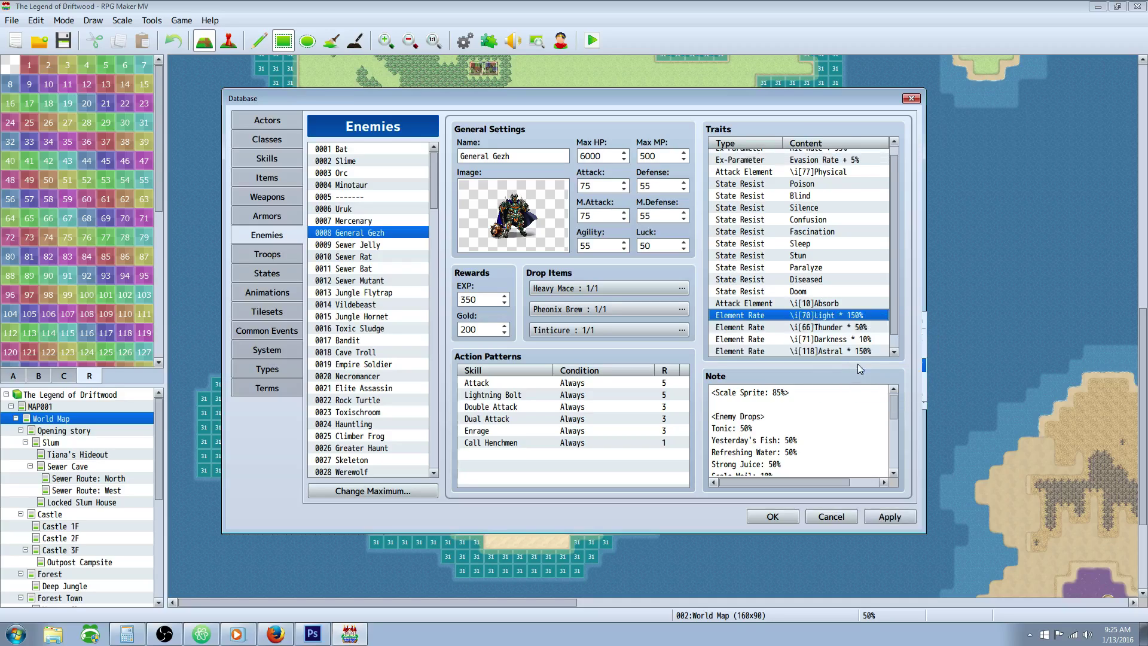
Move General Gezh's Astral element rate directly above the Thunder element rate and apply the database changes
{"action": "right_click", "coordinate": [836, 350]}
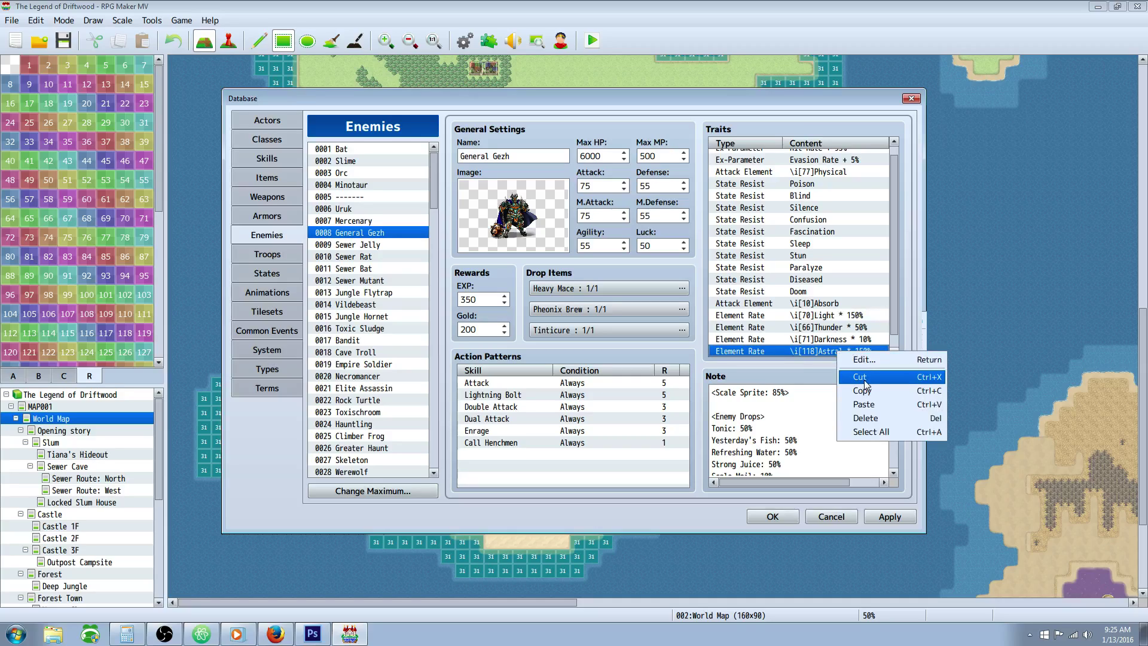
{"action": "left_click", "coordinate": [859, 376]}
{"action": "right_click", "coordinate": [836, 330]}
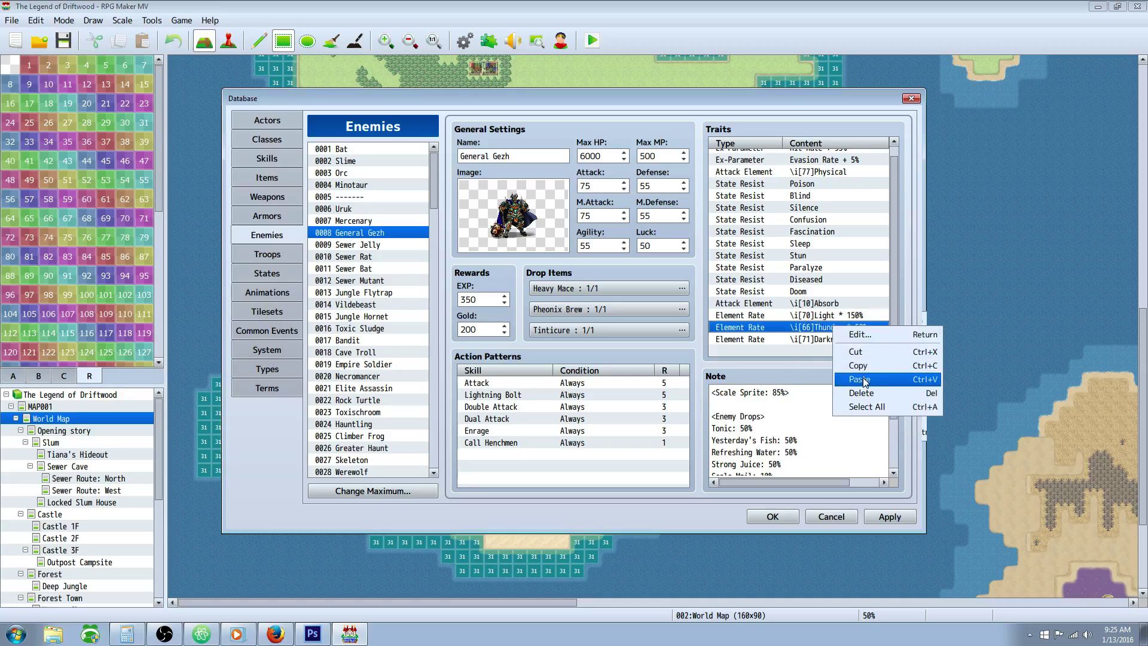
{"action": "left_click", "coordinate": [865, 382]}
{"action": "left_click", "coordinate": [852, 343]}
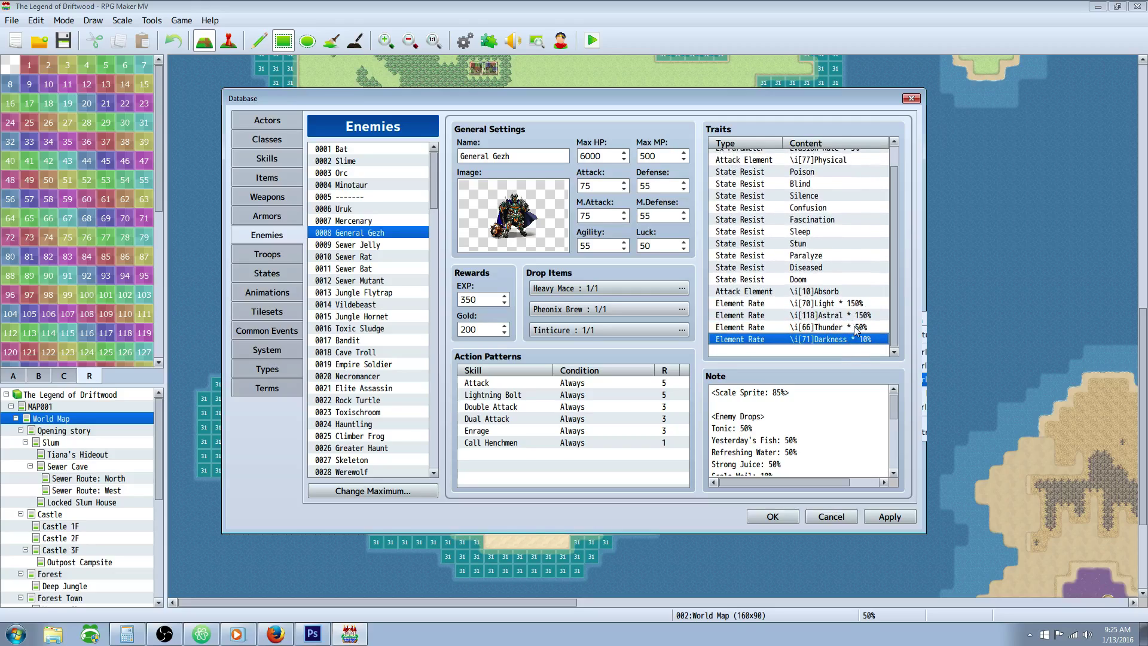
{"action": "left_click", "coordinate": [855, 327]}
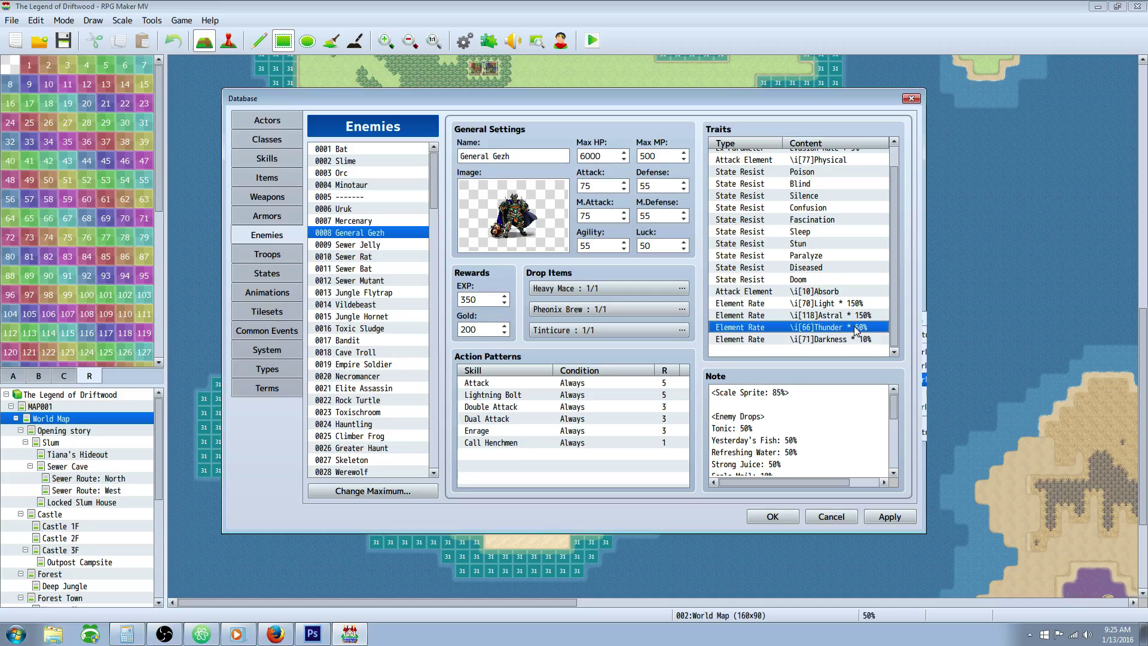
{"action": "left_click", "coordinate": [875, 317]}
{"action": "left_click", "coordinate": [867, 304]}
{"action": "left_click", "coordinate": [877, 316]}
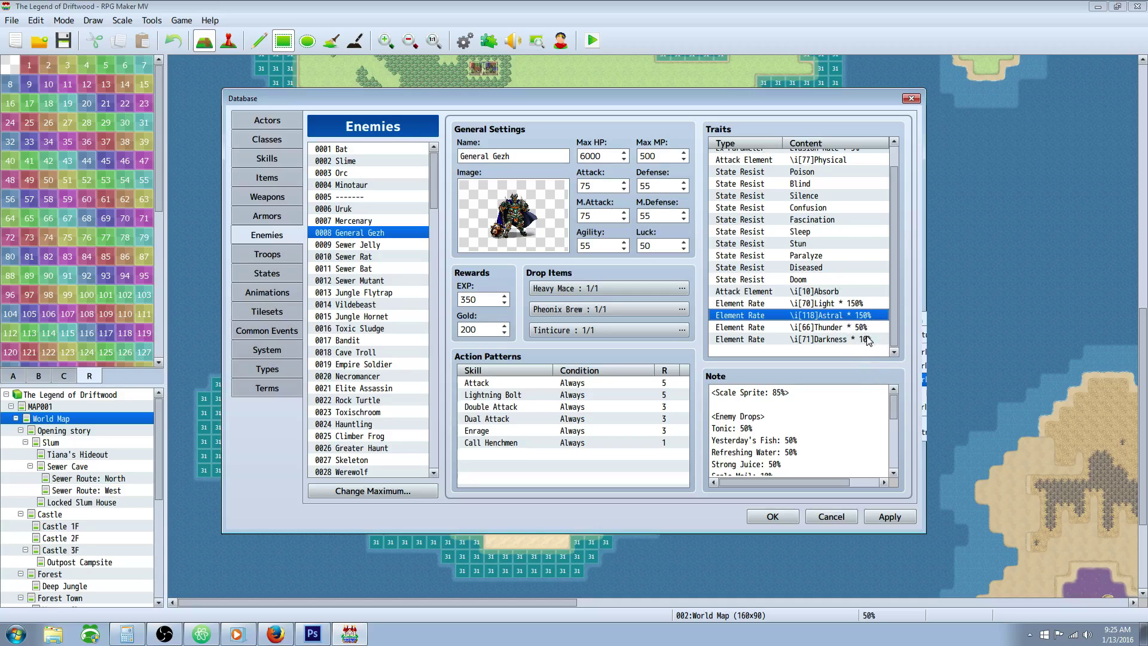
{"action": "left_click", "coordinate": [889, 517]}
Read through the AI Priority section of General Gezh's note, down to its closing tag
{"action": "scroll", "coordinate": [820, 421], "scroll_direction": "down", "scroll_amount": 2}
{"action": "scroll", "coordinate": [819, 420], "scroll_direction": "down", "scroll_amount": 4}
{"action": "scroll", "coordinate": [816, 412], "scroll_direction": "up", "scroll_amount": 2}
{"action": "left_click", "coordinate": [775, 420]}
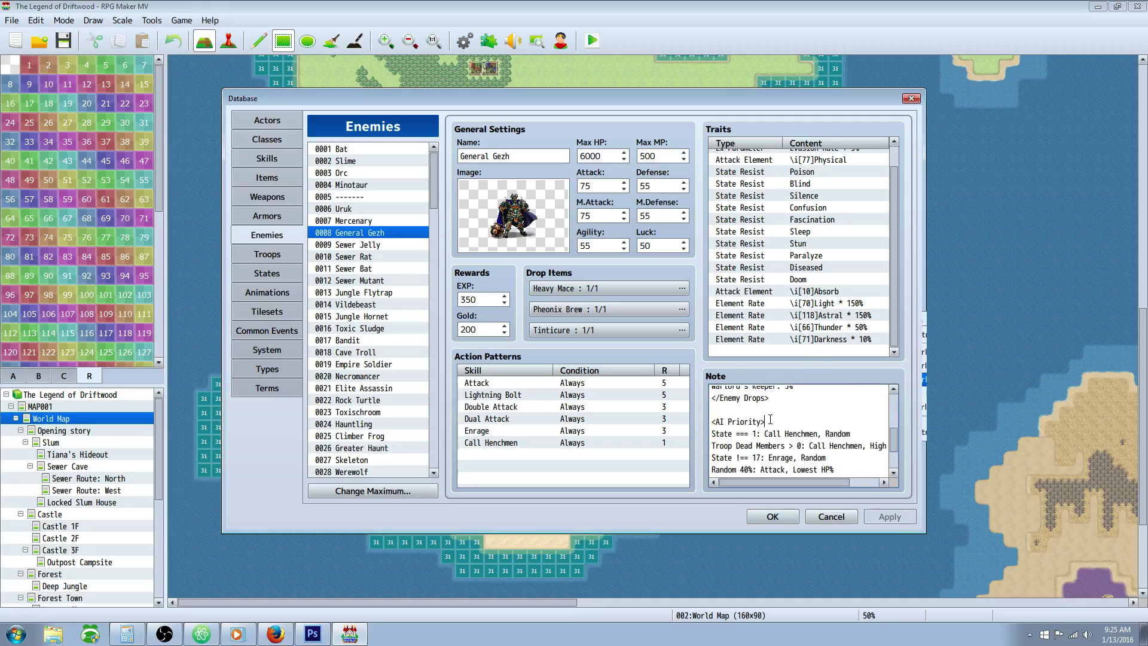
{"action": "left_click_drag", "start_coordinate": [775, 421], "coordinate": [706, 420]}
{"action": "scroll", "coordinate": [782, 405], "scroll_direction": "down", "scroll_amount": 3}
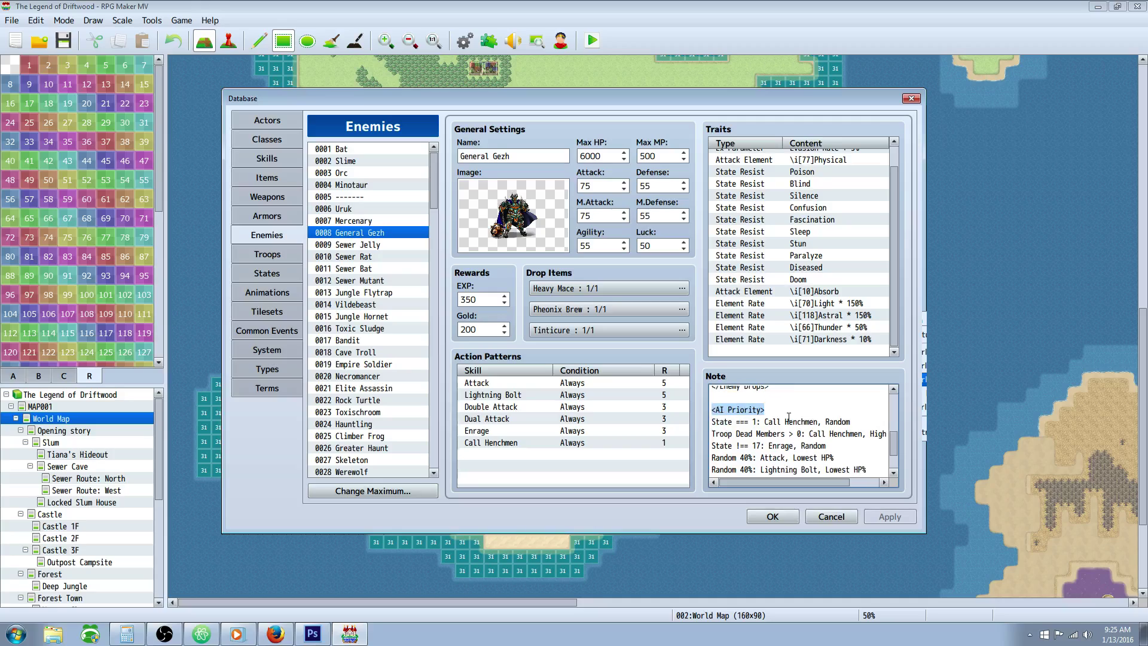
{"action": "scroll", "coordinate": [781, 425], "scroll_direction": "up", "scroll_amount": 2}
{"action": "scroll", "coordinate": [784, 422], "scroll_direction": "down", "scroll_amount": 2}
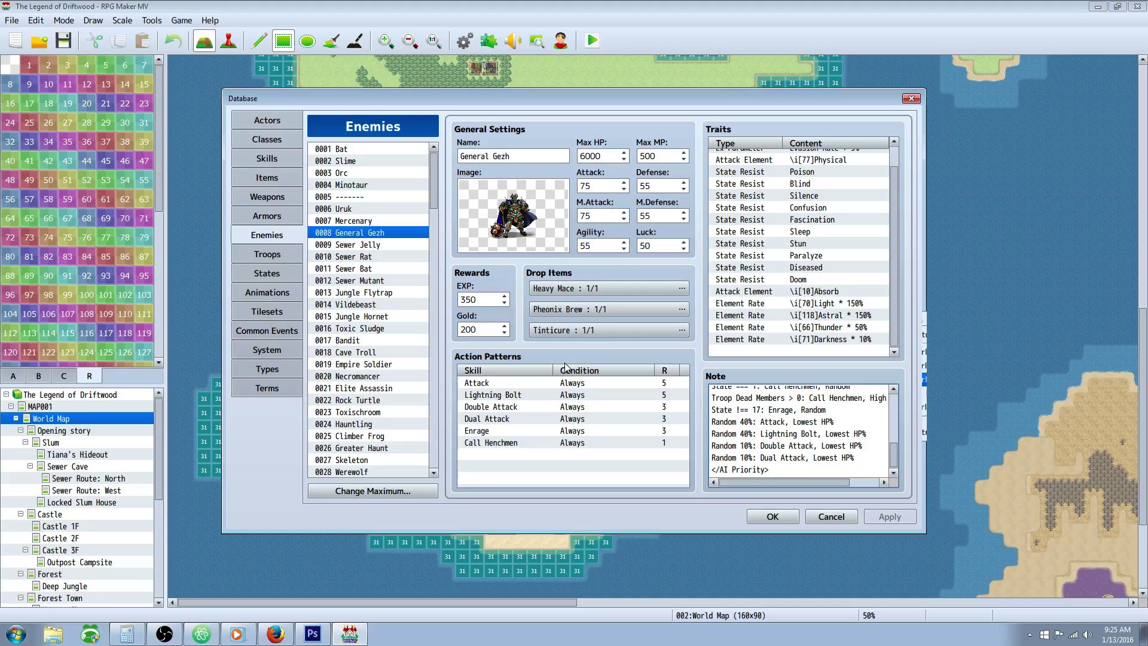
Set General Gezh's Max MP to 400 and apply the change
{"action": "double_click", "coordinate": [661, 156]}
{"action": "type", "text": "40"}
{"action": "left_click", "coordinate": [888, 515]}
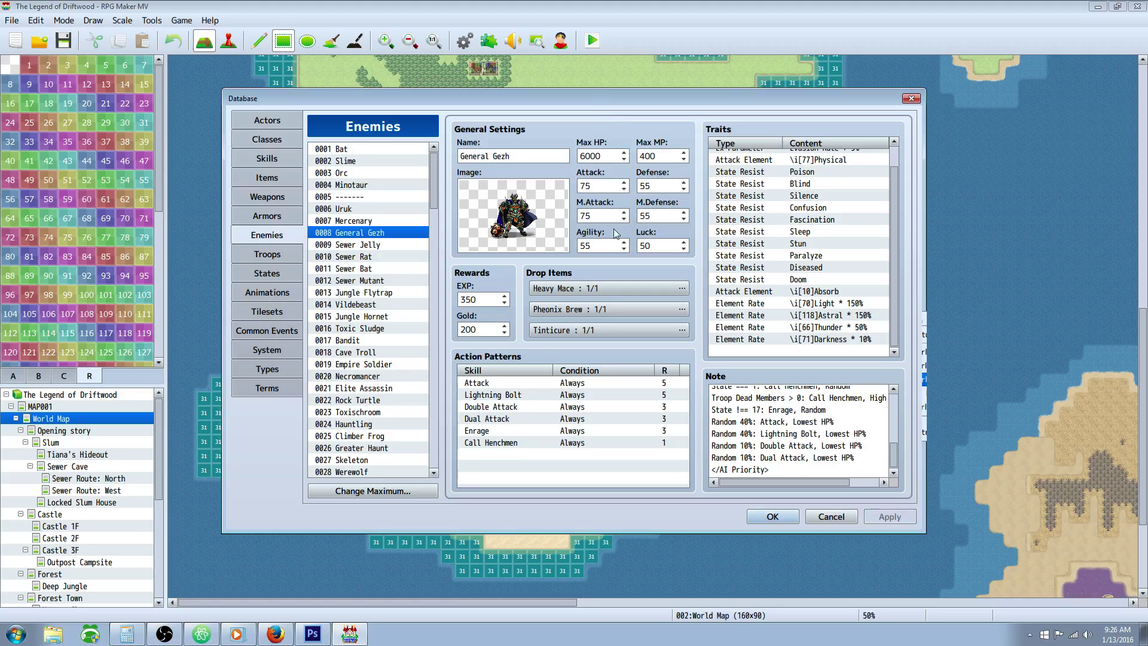
{"action": "left_click", "coordinate": [512, 442]}
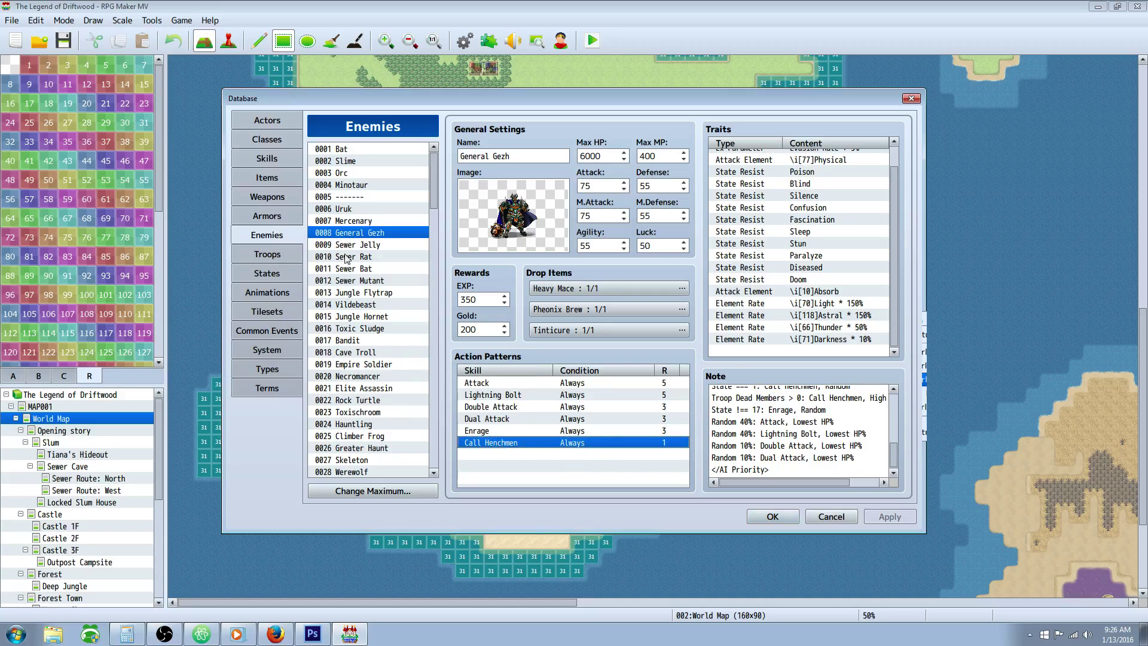
Move the Sewer Jelly enemy's Thunder element rate above its Water element rate
{"action": "left_click", "coordinate": [360, 244]}
{"action": "left_click", "coordinate": [843, 253]}
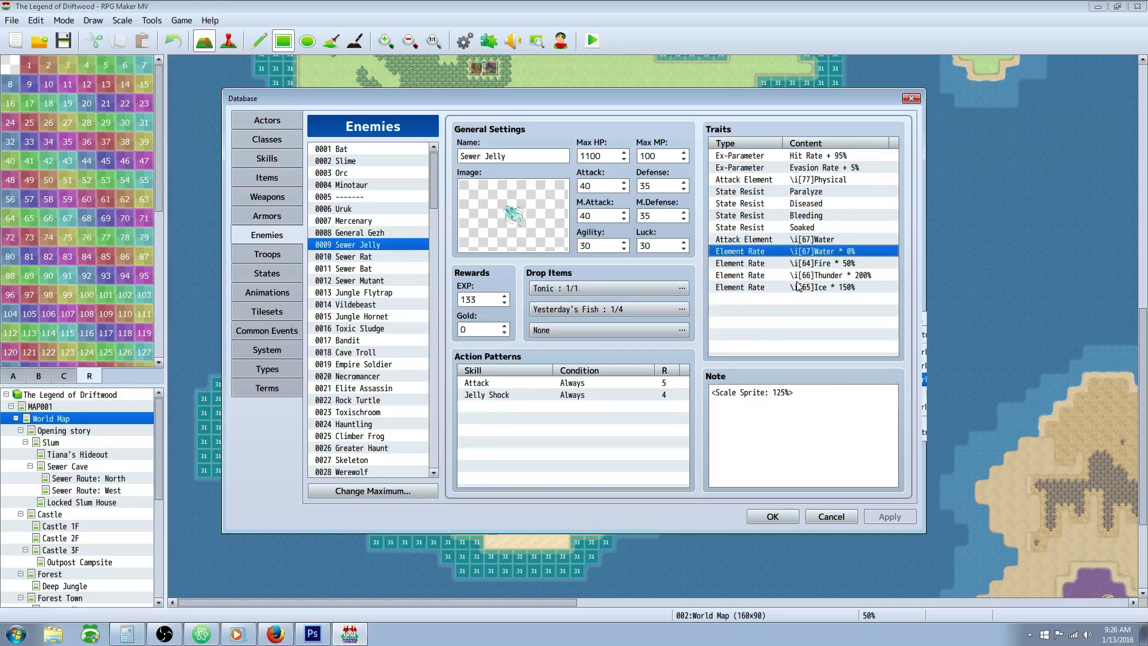
{"action": "right_click", "coordinate": [819, 276]}
{"action": "key", "text": "Delete"}
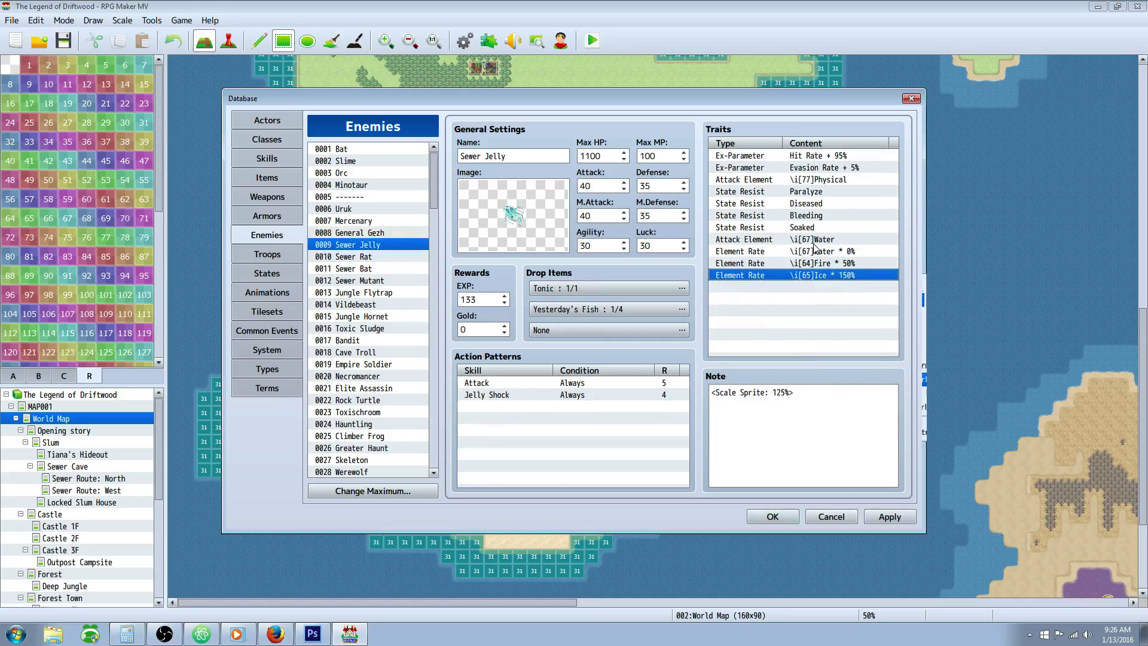
{"action": "right_click", "coordinate": [807, 253]}
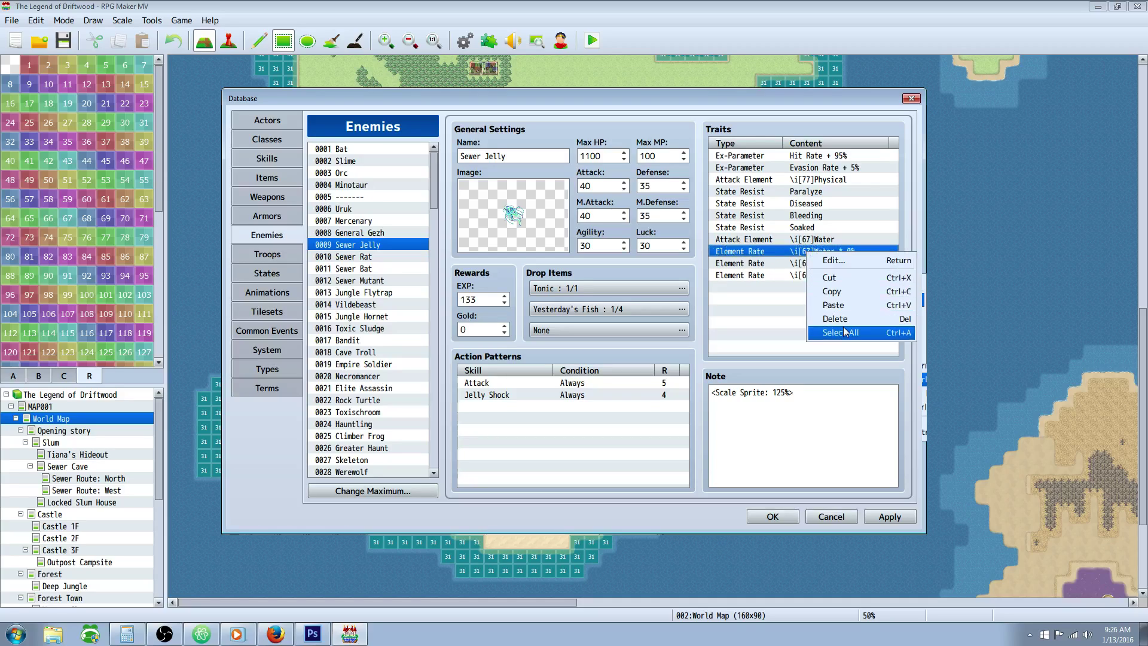
{"action": "left_click", "coordinate": [842, 307]}
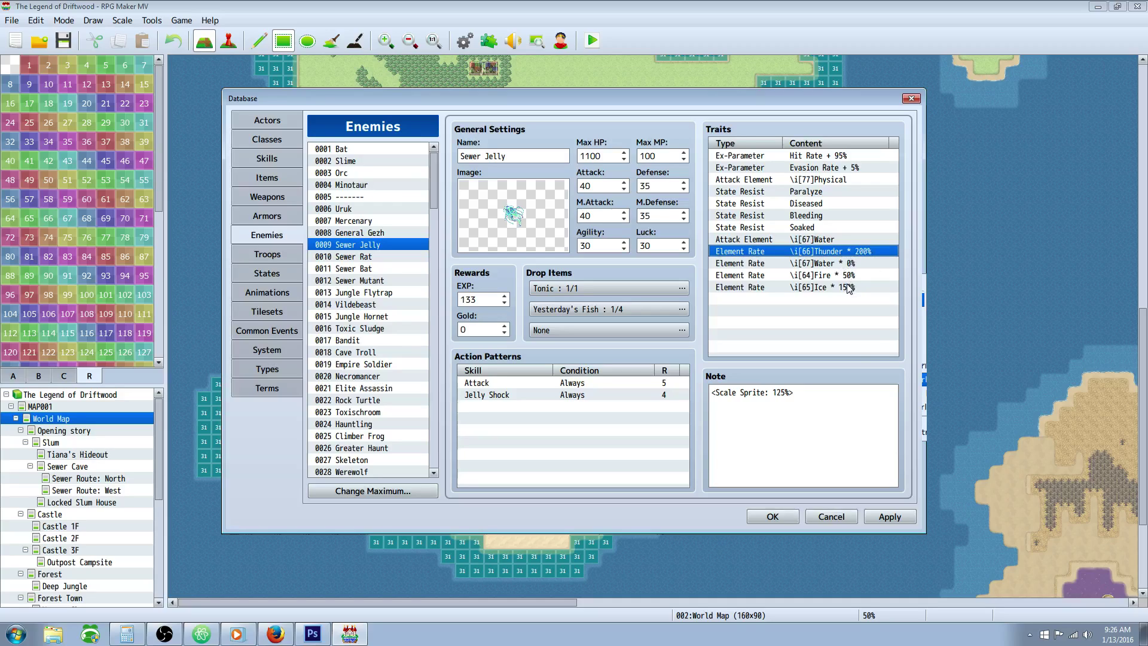
Move the Sewer Jelly's Ice element rate directly below the Thunder element rate
{"action": "right_click", "coordinate": [849, 287]}
{"action": "left_click", "coordinate": [869, 310]}
{"action": "right_click", "coordinate": [817, 263]}
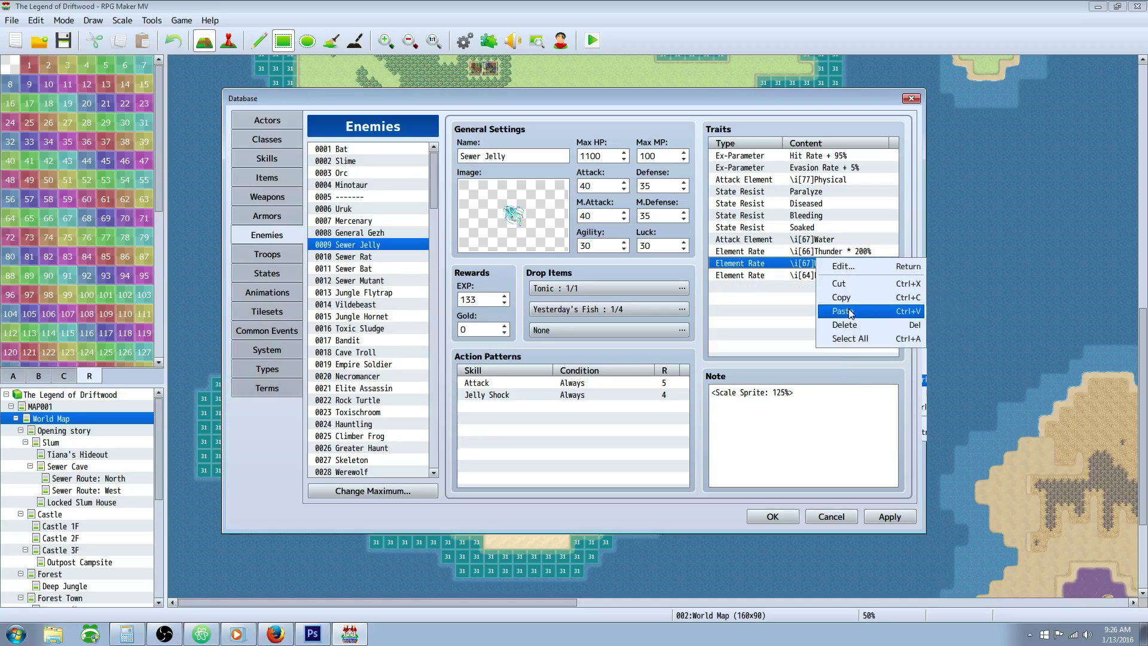
{"action": "left_click", "coordinate": [850, 312]}
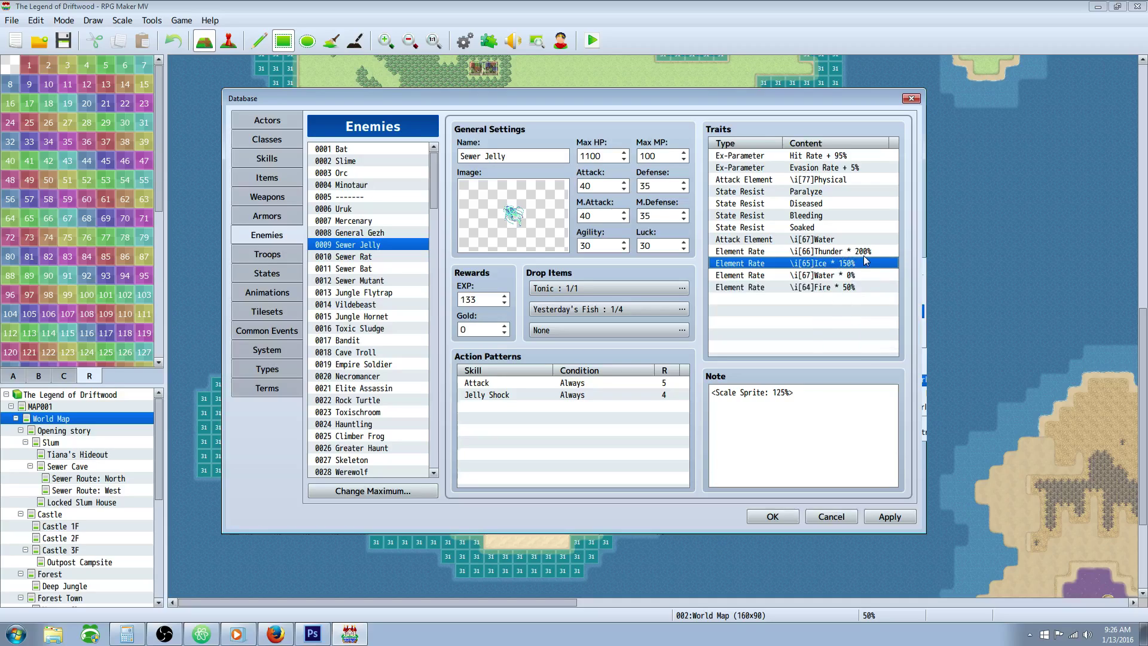
Move the Sewer Jelly's Water element rate to the end of its trait list, below Fire
{"action": "right_click", "coordinate": [855, 275]}
{"action": "left_click", "coordinate": [860, 301]}
{"action": "right_click", "coordinate": [823, 288]}
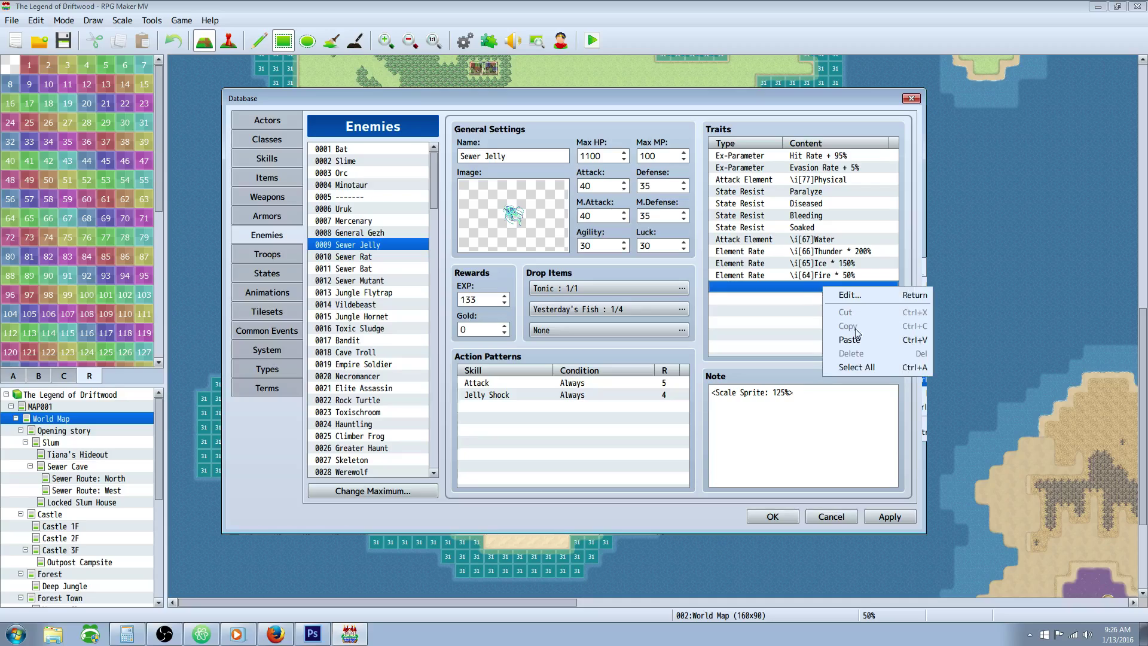
{"action": "left_click", "coordinate": [856, 340]}
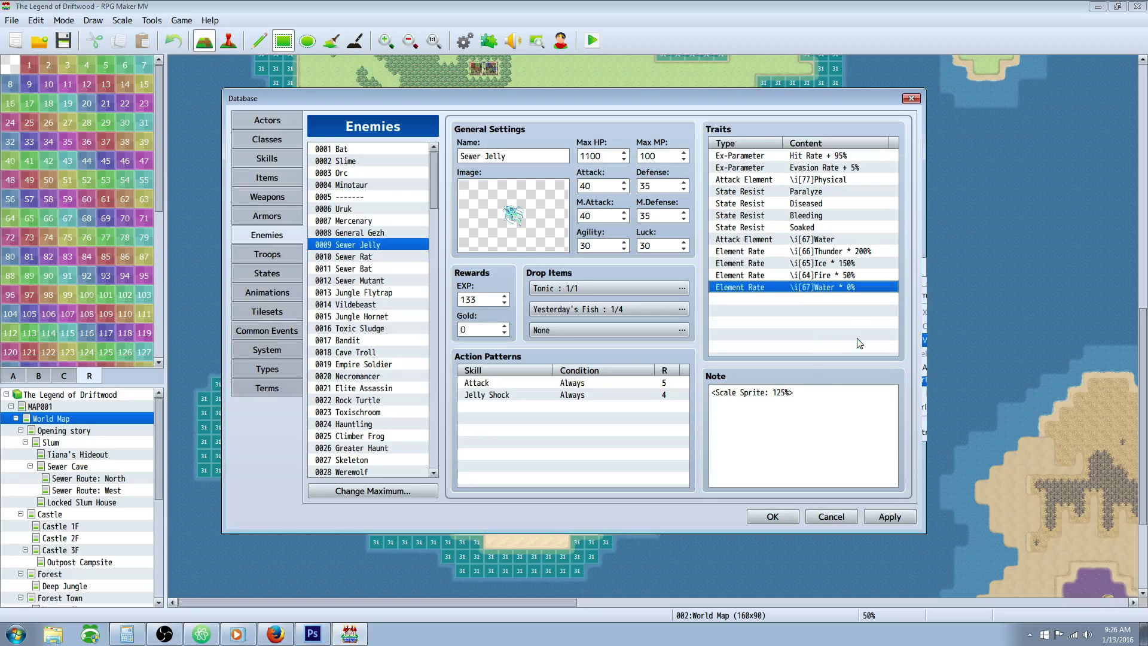
{"action": "left_click", "coordinate": [808, 299]}
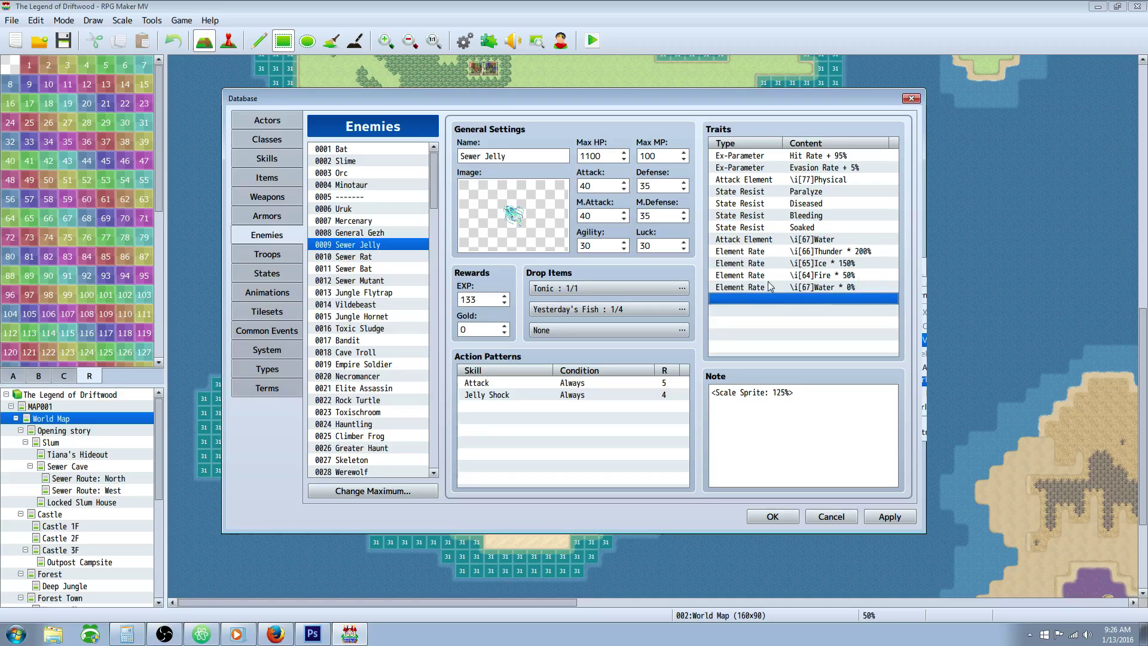
Glance at the Sewer Rat, then examine the Sewer Jelly's state resistances, Thunder element rate and Jelly Shock action pattern
{"action": "left_click", "coordinate": [381, 259]}
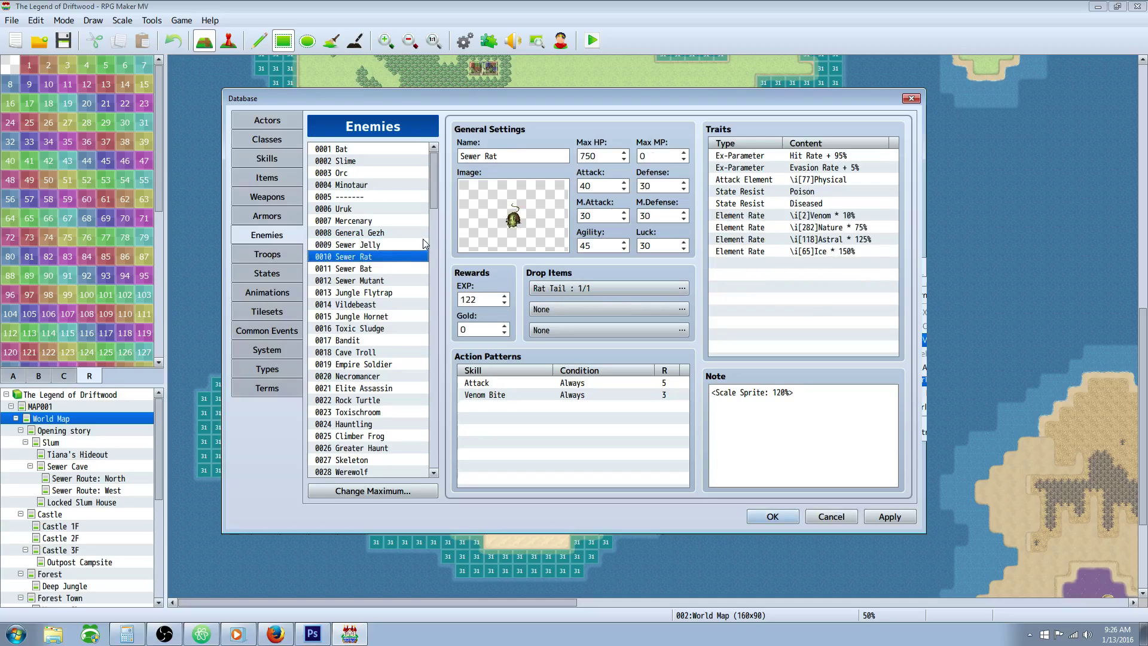
{"action": "left_click", "coordinate": [366, 245]}
{"action": "left_click", "coordinate": [815, 192]}
{"action": "left_click", "coordinate": [814, 204]}
{"action": "left_click", "coordinate": [815, 216]}
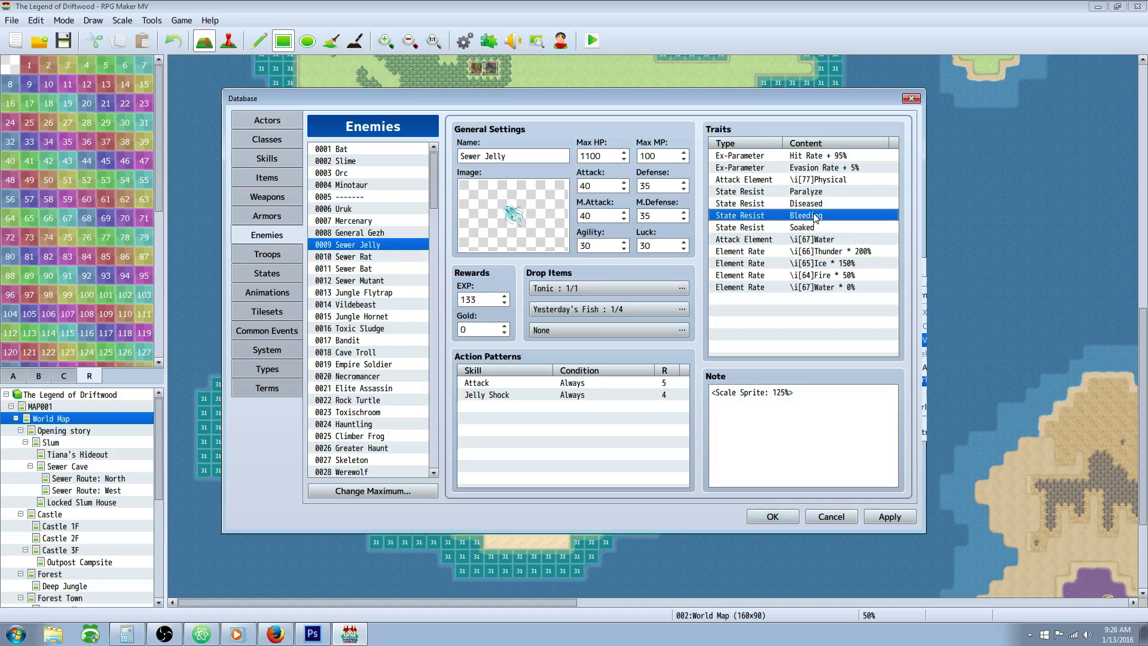
{"action": "left_click", "coordinate": [816, 193]}
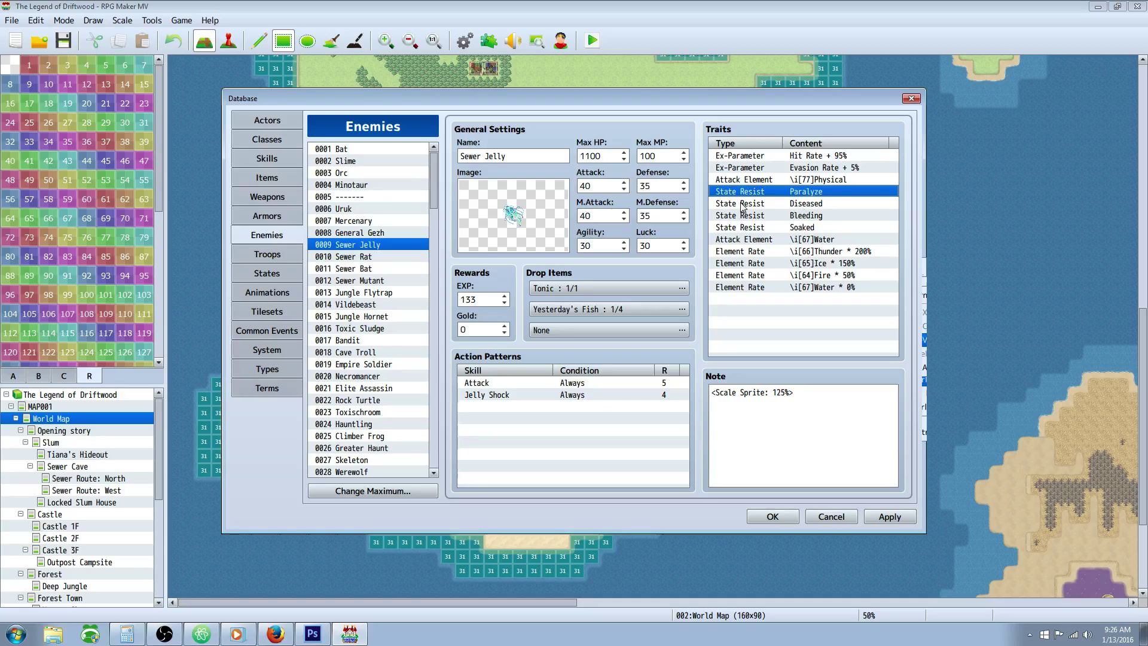
{"action": "left_click", "coordinate": [839, 250]}
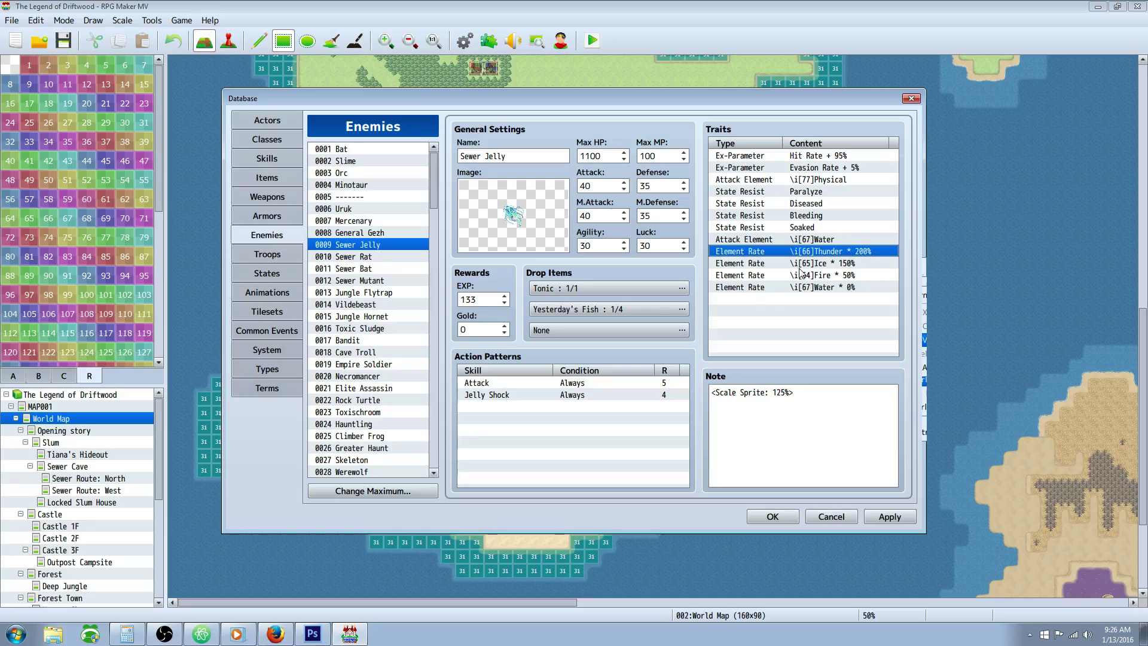
{"action": "left_click", "coordinate": [820, 192]}
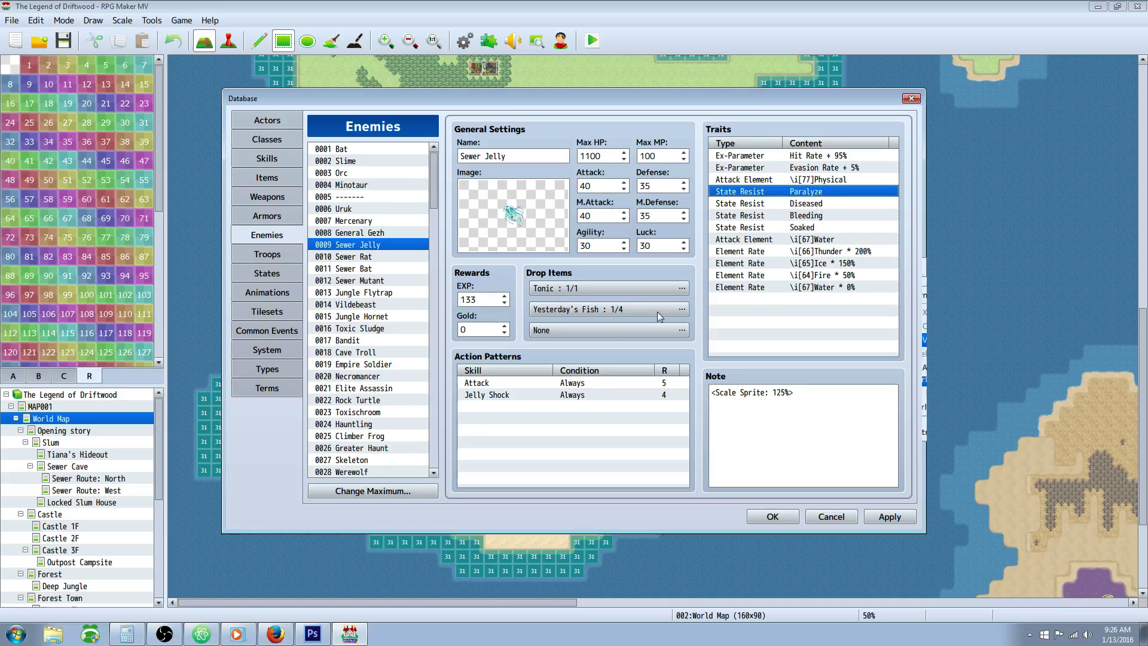
{"action": "left_click", "coordinate": [508, 397]}
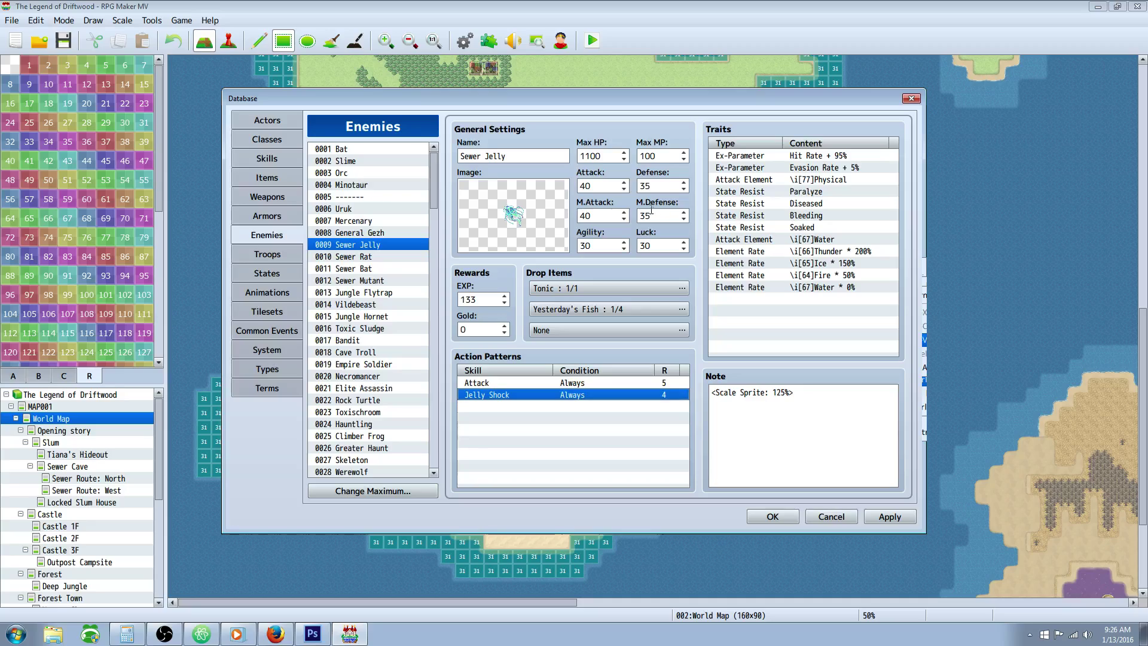
{"action": "left_click", "coordinate": [810, 204]}
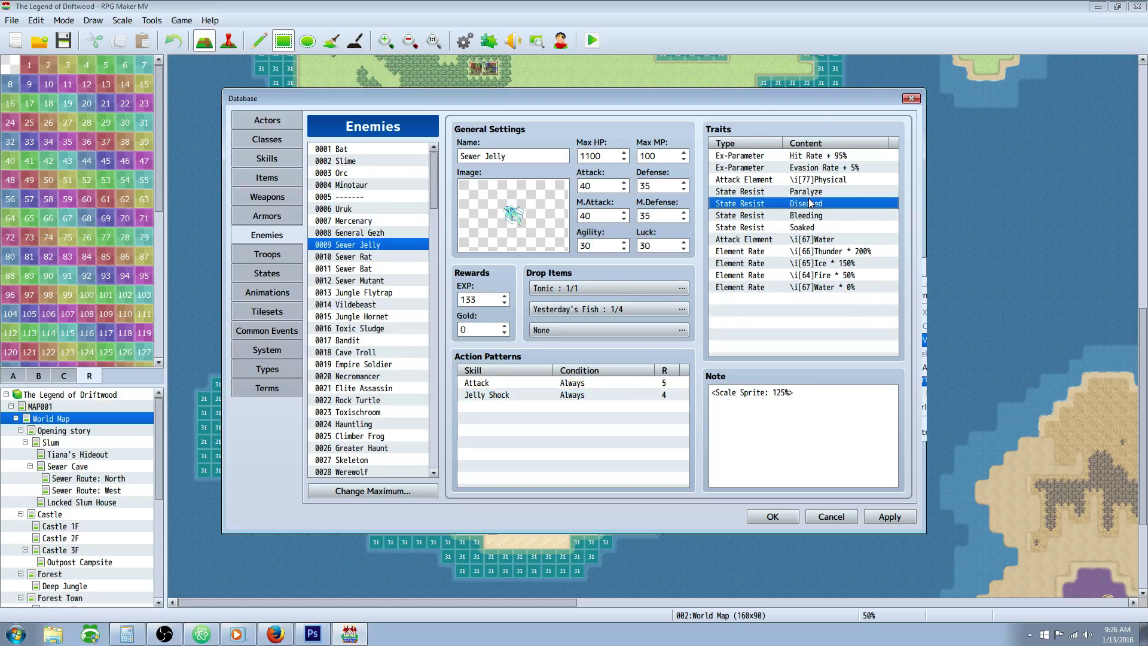
{"action": "left_click", "coordinate": [813, 192]}
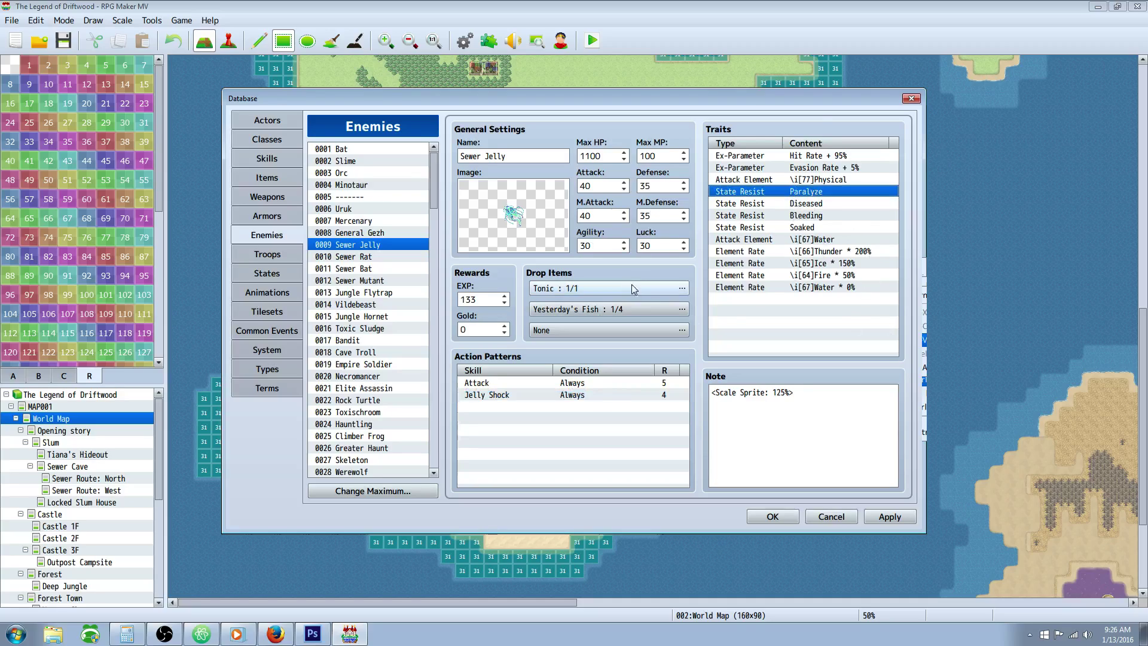
{"action": "left_click", "coordinate": [826, 204]}
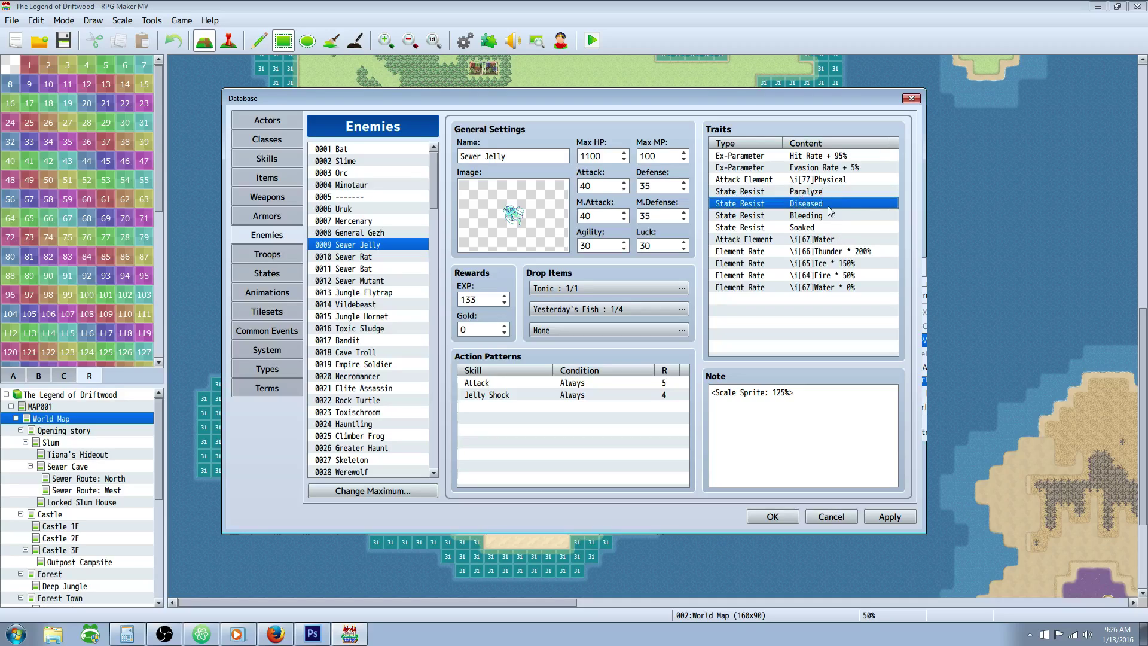
Review the Sewer Jelly's Physical attack element and its Paralyze, Diseased, Bleeding and Soaked state resistances
{"action": "left_click", "coordinate": [815, 181]}
{"action": "left_click", "coordinate": [817, 192]}
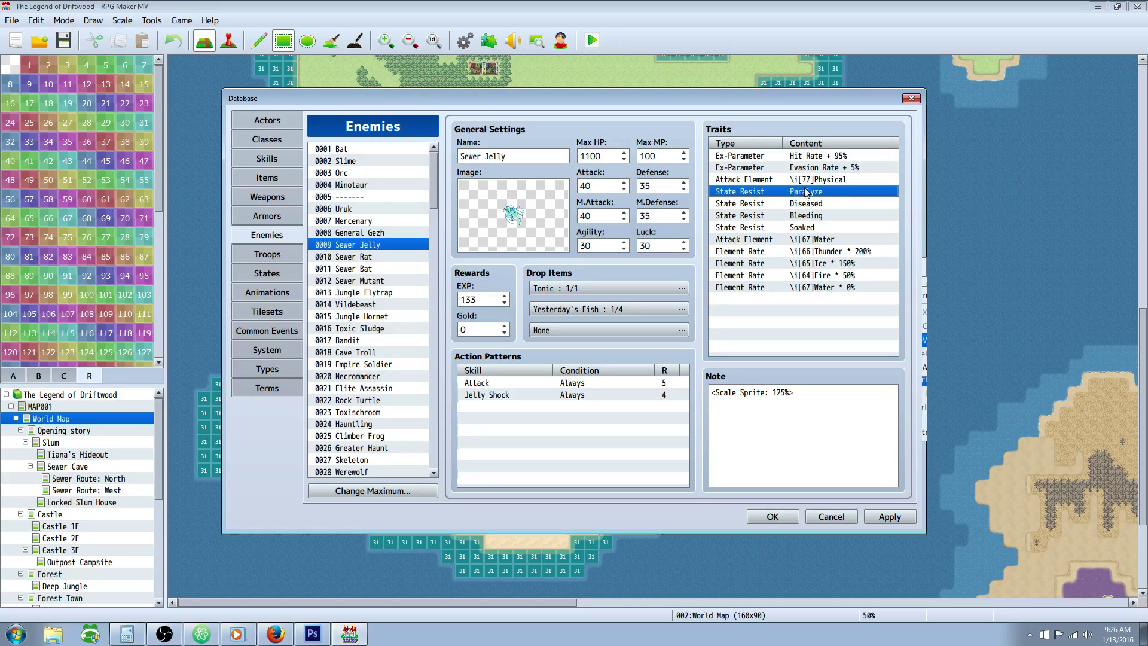
{"action": "left_click_drag", "start_coordinate": [815, 205], "coordinate": [817, 230]}
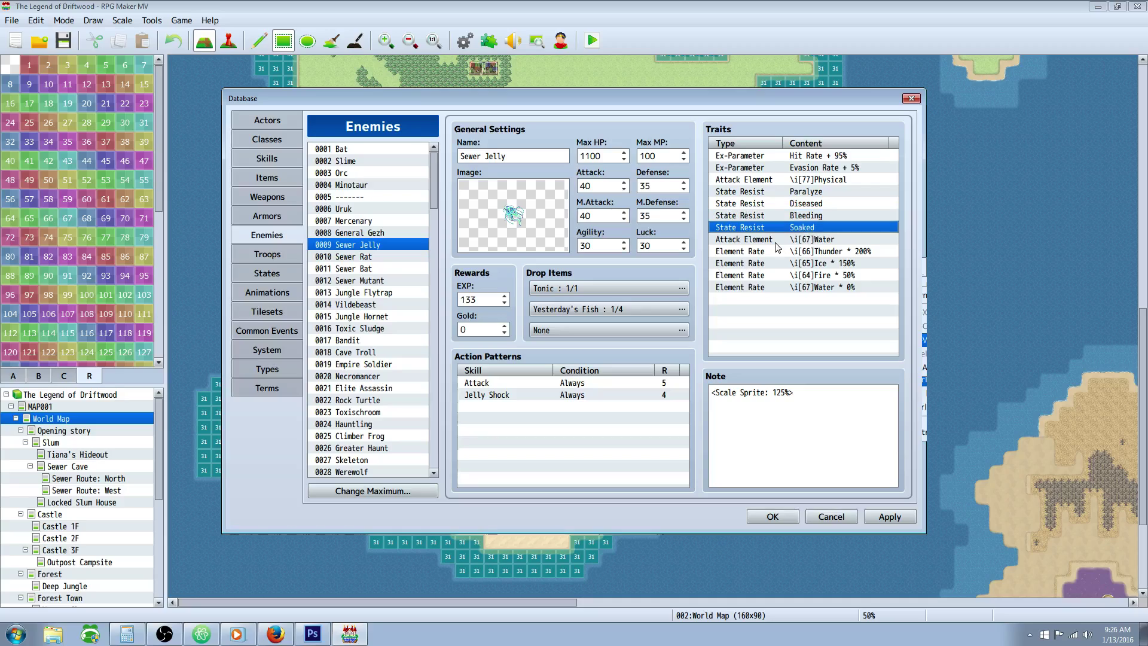
{"action": "left_click", "coordinate": [814, 217]}
{"action": "left_click", "coordinate": [799, 229]}
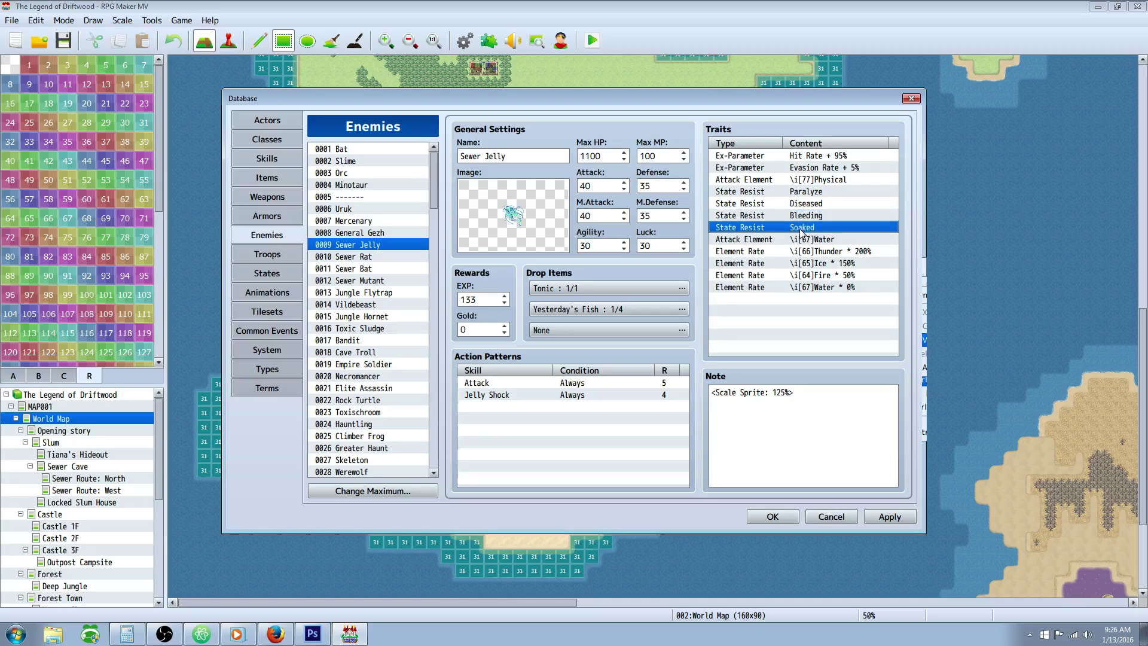
{"action": "left_click", "coordinate": [819, 201]}
Move the Sewer Rat's Astral element rate to the end of its trait list, below Ice
{"action": "left_click", "coordinate": [400, 256]}
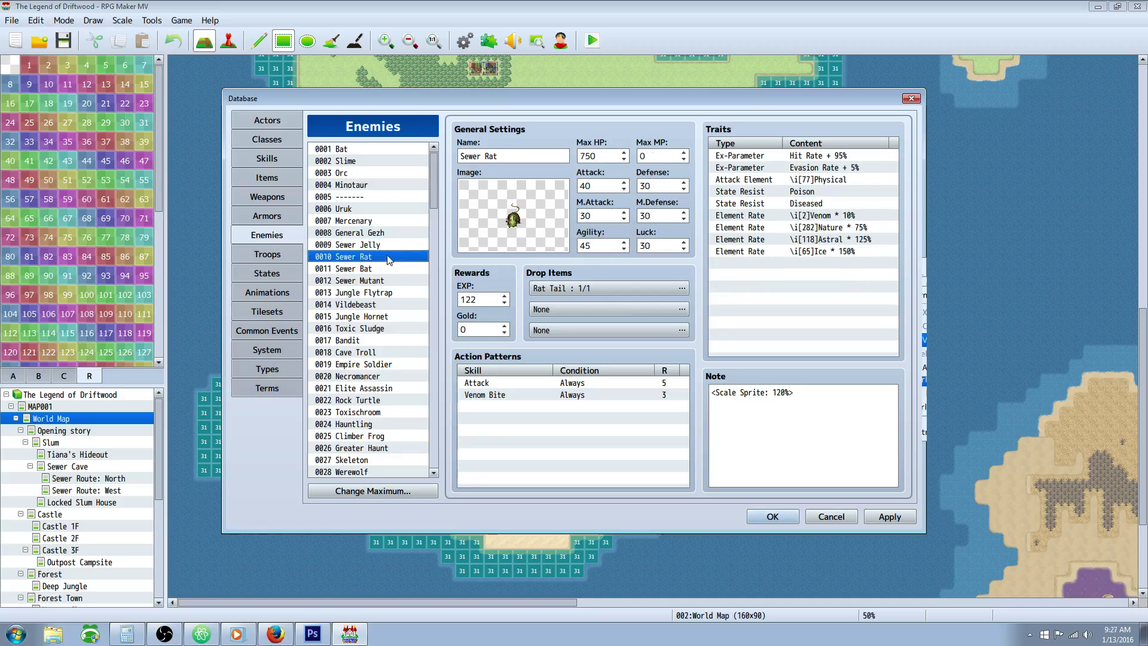
{"action": "left_click", "coordinate": [841, 227]}
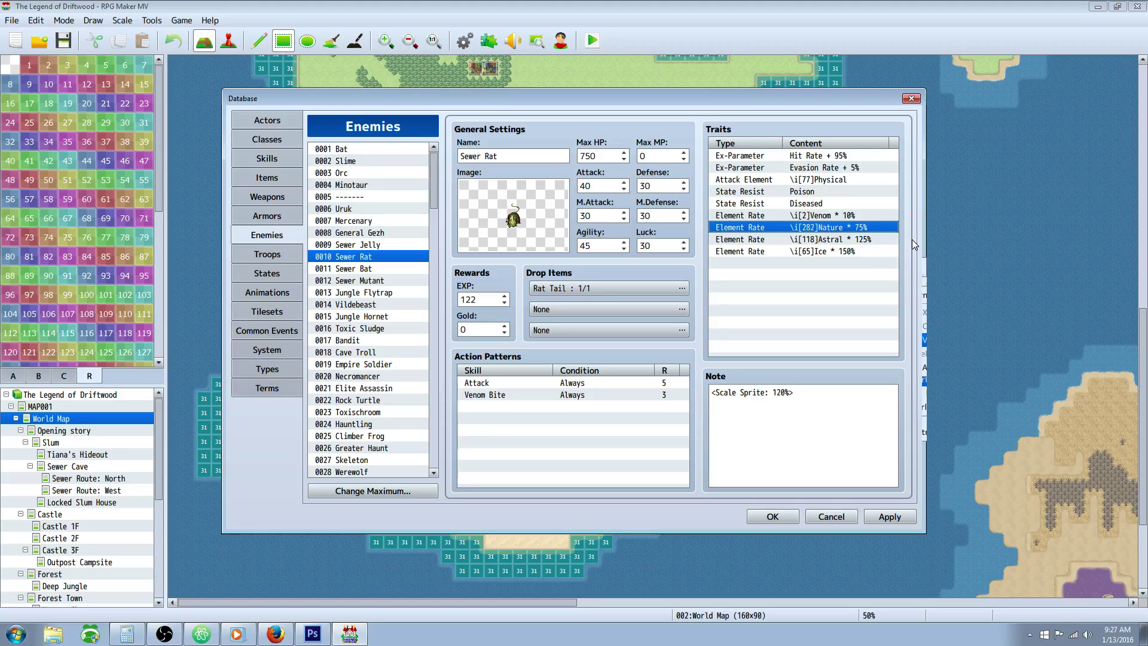
{"action": "right_click", "coordinate": [852, 240]}
{"action": "left_click", "coordinate": [874, 265]}
{"action": "right_click", "coordinate": [828, 252]}
{"action": "left_click", "coordinate": [863, 306]}
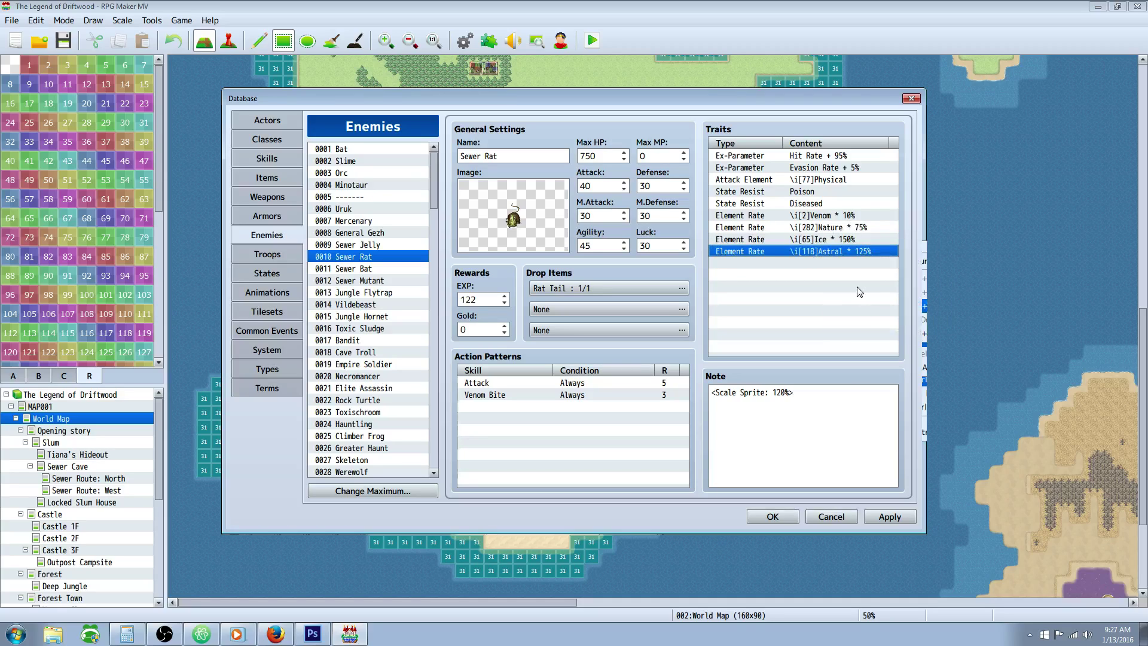
Move the Sewer Rat's Nature element rate to the end of its trait list, below Astral
{"action": "right_click", "coordinate": [855, 228]}
{"action": "left_click", "coordinate": [874, 252]}
{"action": "right_click", "coordinate": [824, 252]}
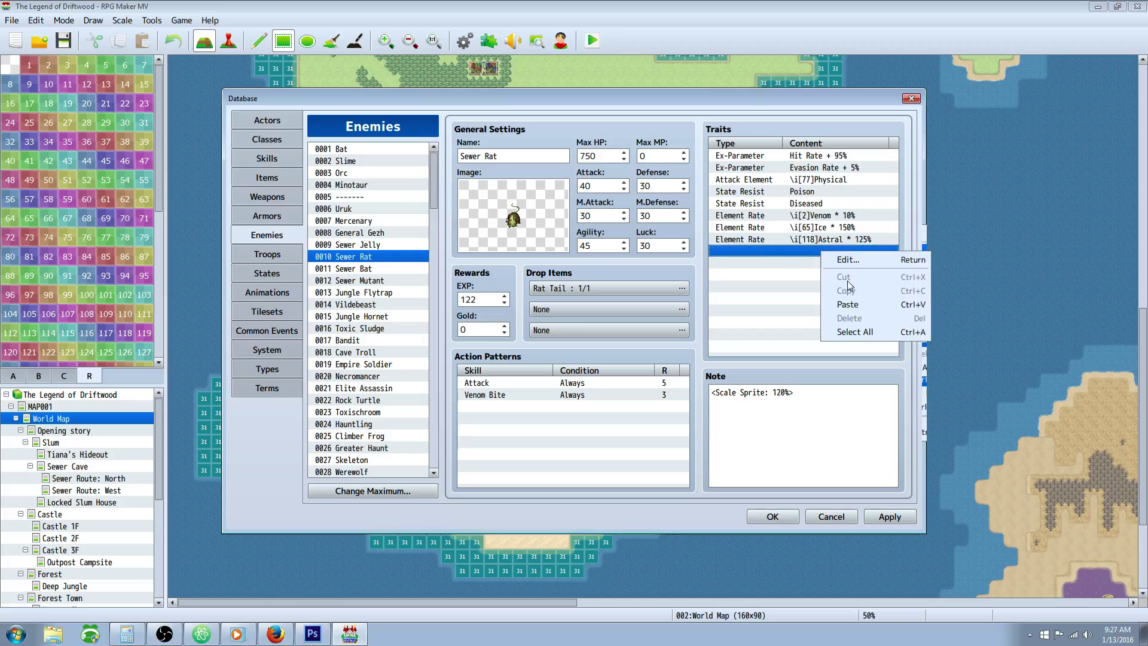
{"action": "left_click", "coordinate": [848, 305]}
Move the Sewer Rat's Venom element rate to the end of its trait list, below Nature
{"action": "right_click", "coordinate": [823, 216]}
{"action": "left_click", "coordinate": [852, 240]}
{"action": "right_click", "coordinate": [817, 251]}
{"action": "left_click", "coordinate": [843, 303]}
Examine the Sewer Rat's Diseased resistance and its Ice, Astral, Nature and Venom element rates
{"action": "left_click", "coordinate": [810, 205]}
{"action": "left_click", "coordinate": [812, 216]}
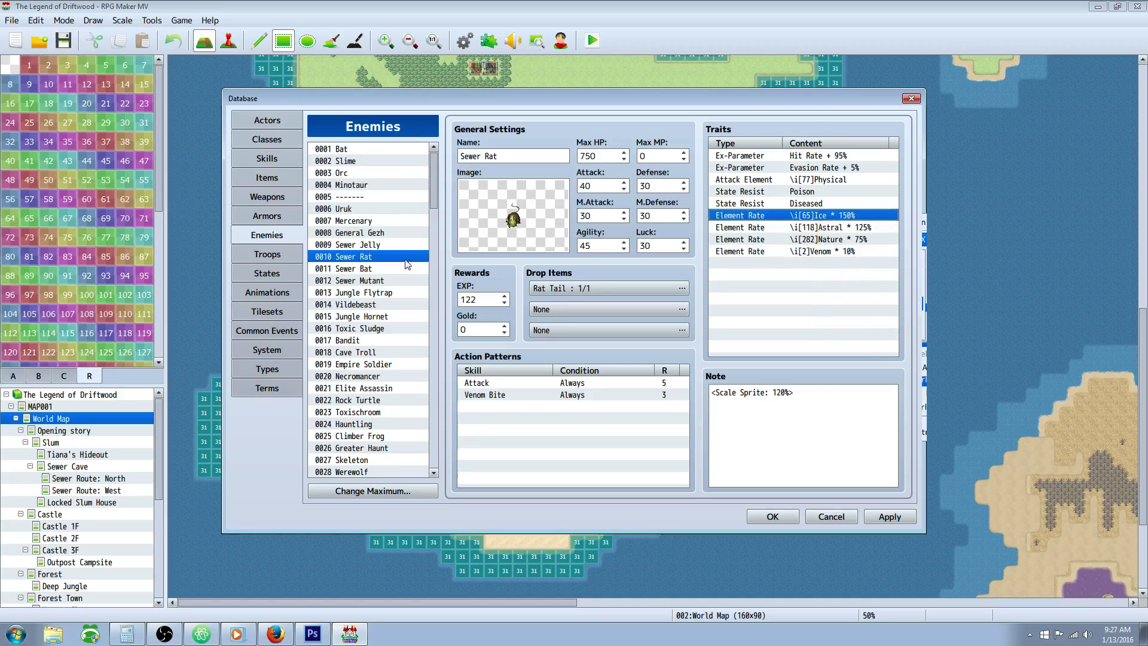
{"action": "left_click", "coordinate": [805, 230]}
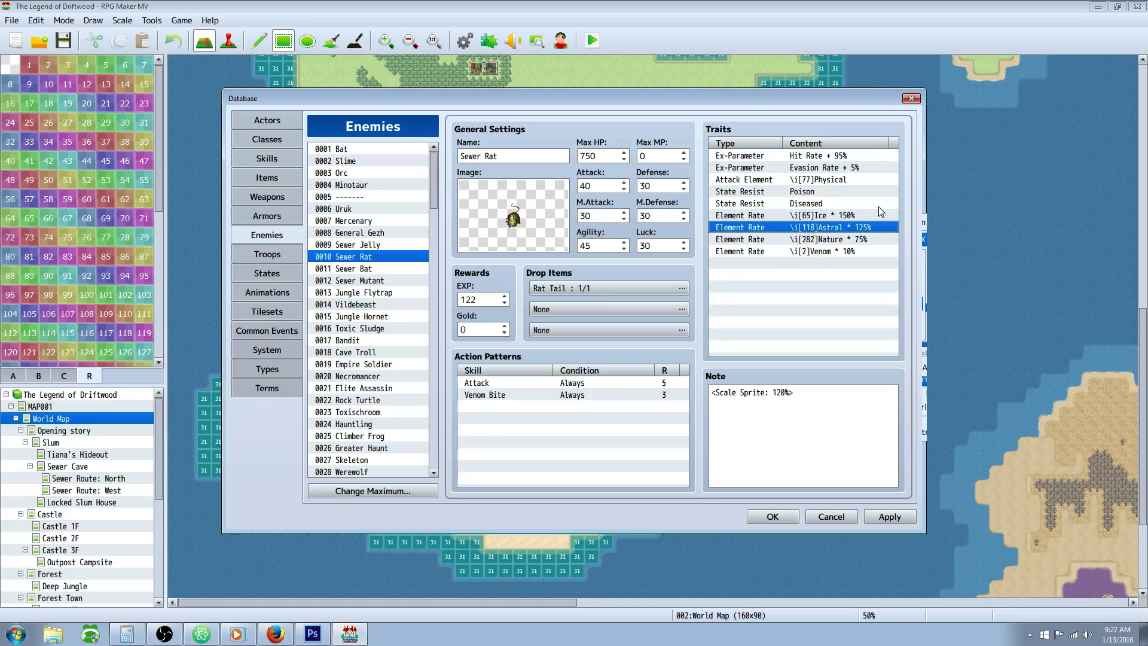
{"action": "left_click", "coordinate": [849, 215]}
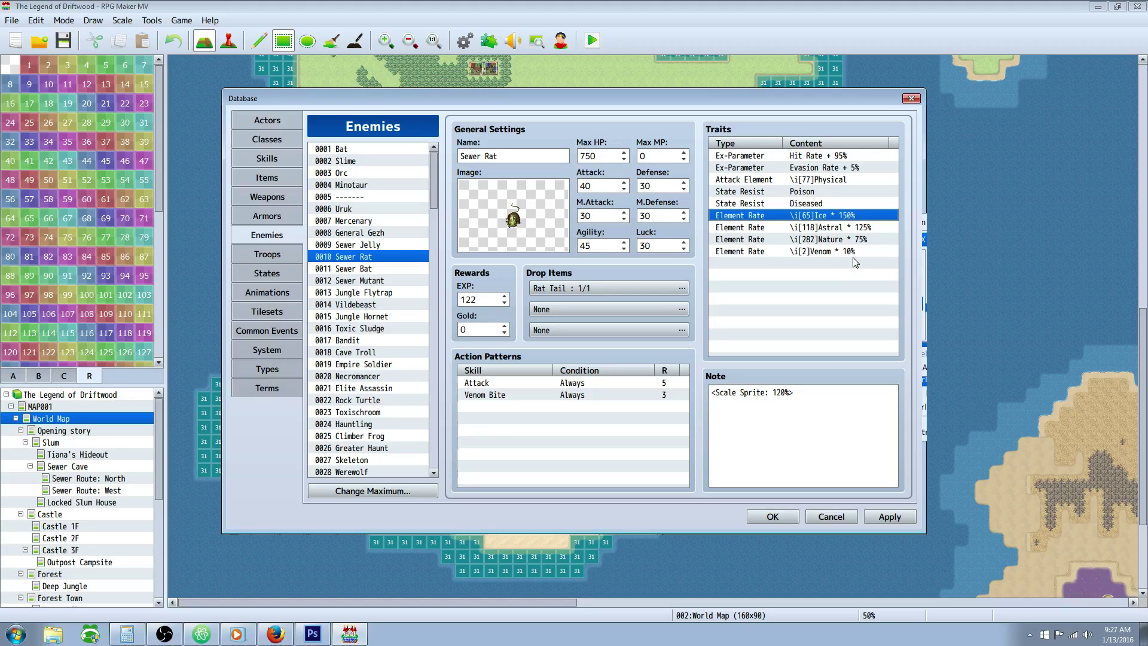
{"action": "left_click", "coordinate": [852, 230]}
{"action": "left_click", "coordinate": [864, 241]}
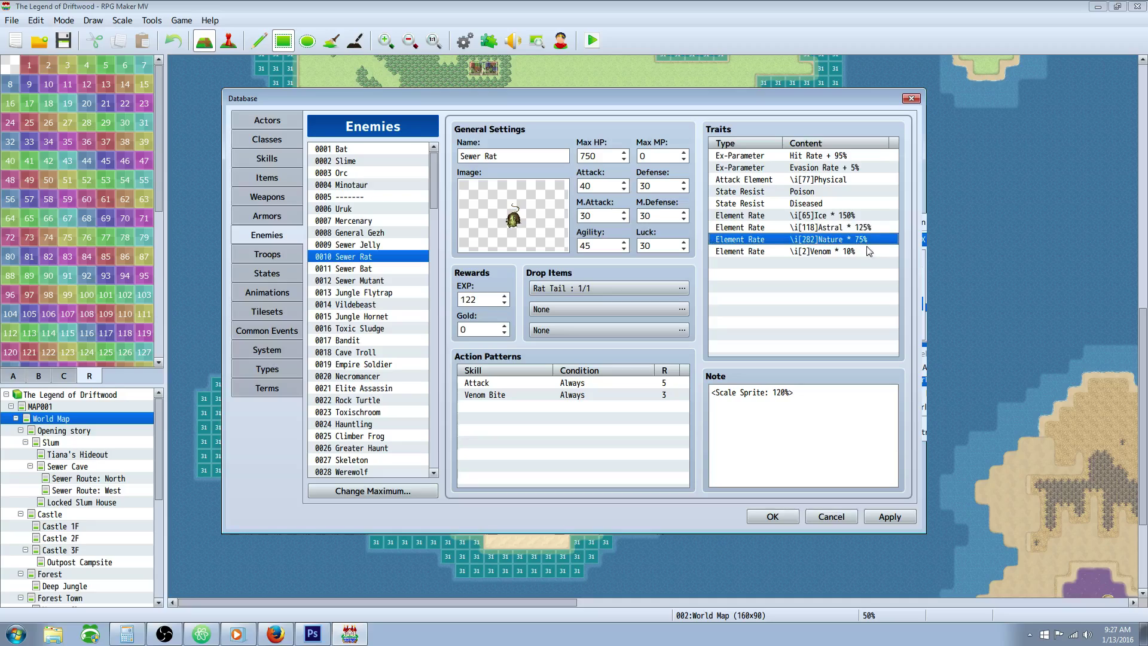
{"action": "left_click", "coordinate": [837, 251]}
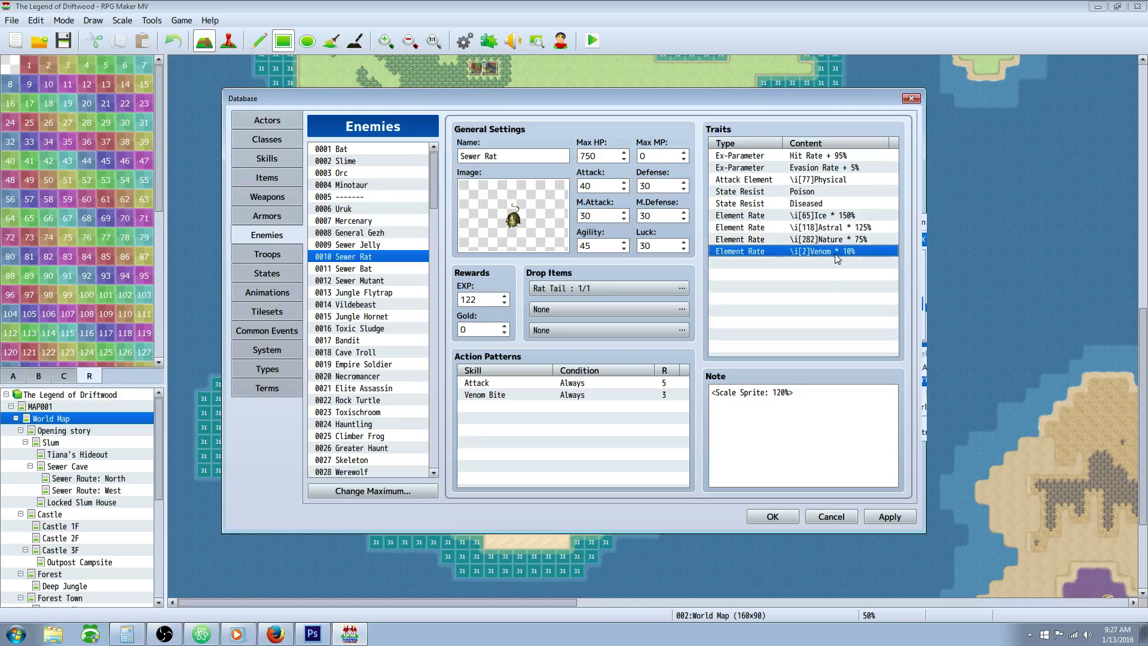
Examine the Sewer Bat's Wind attack element, its element rates from Absorb to Astral, and its Silence and Dizzy resistances
{"action": "left_click", "coordinate": [362, 270]}
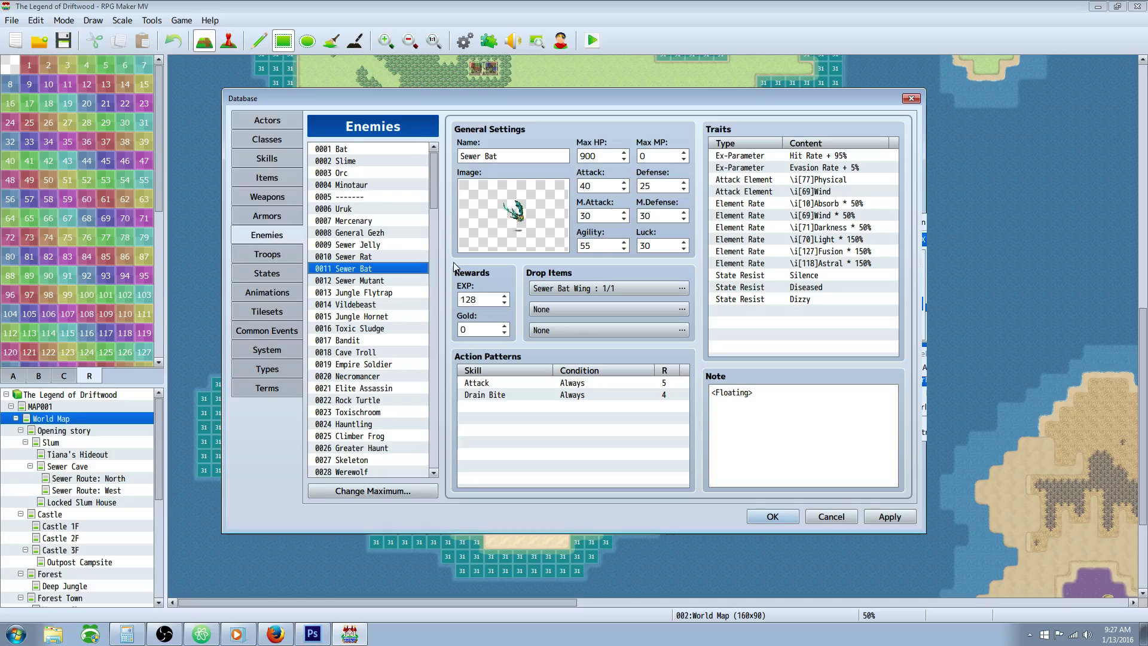
{"action": "left_click", "coordinate": [836, 263]}
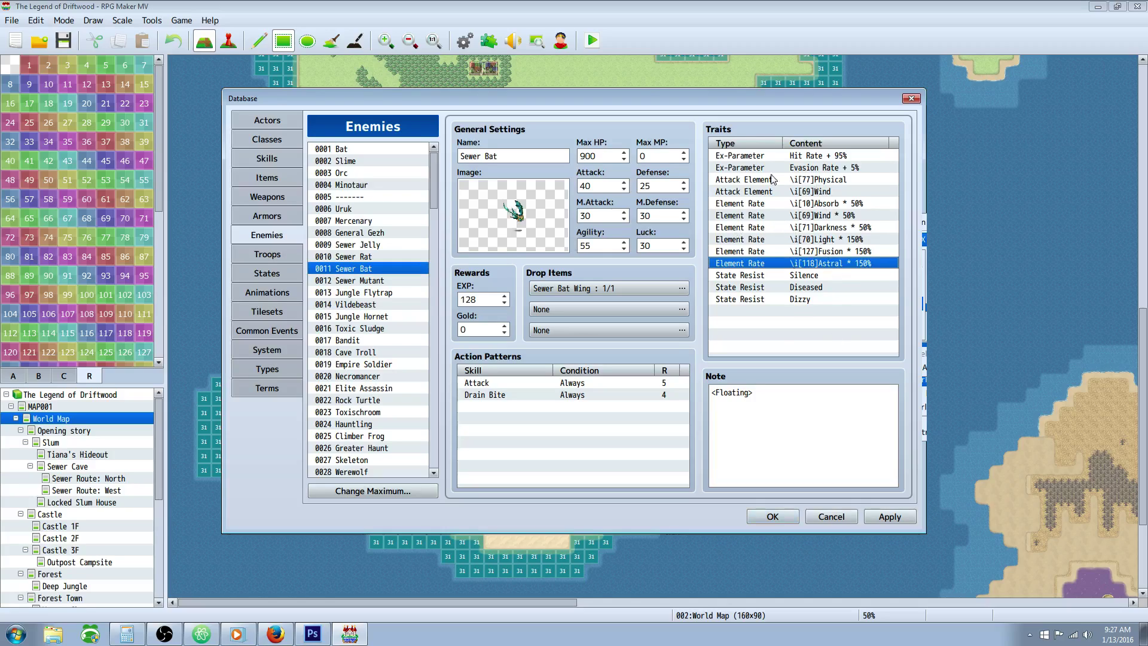
{"action": "left_click", "coordinate": [848, 204]}
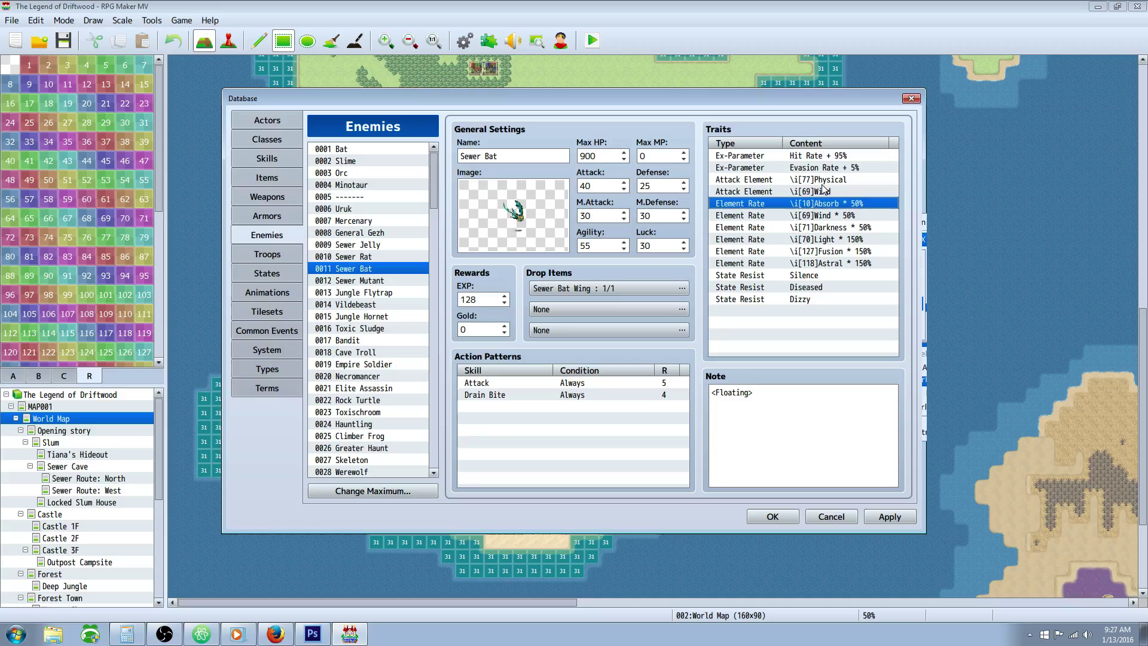
{"action": "left_click", "coordinate": [823, 189]}
{"action": "left_click", "coordinate": [835, 204]}
{"action": "left_click", "coordinate": [835, 217]}
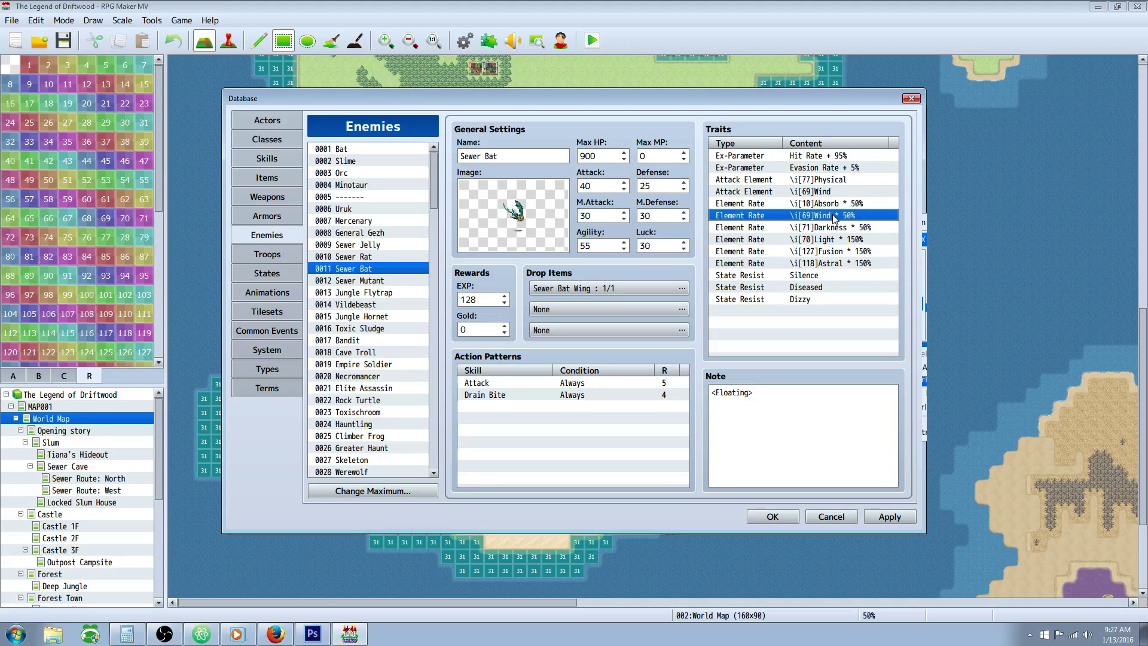
{"action": "left_click", "coordinate": [829, 240]}
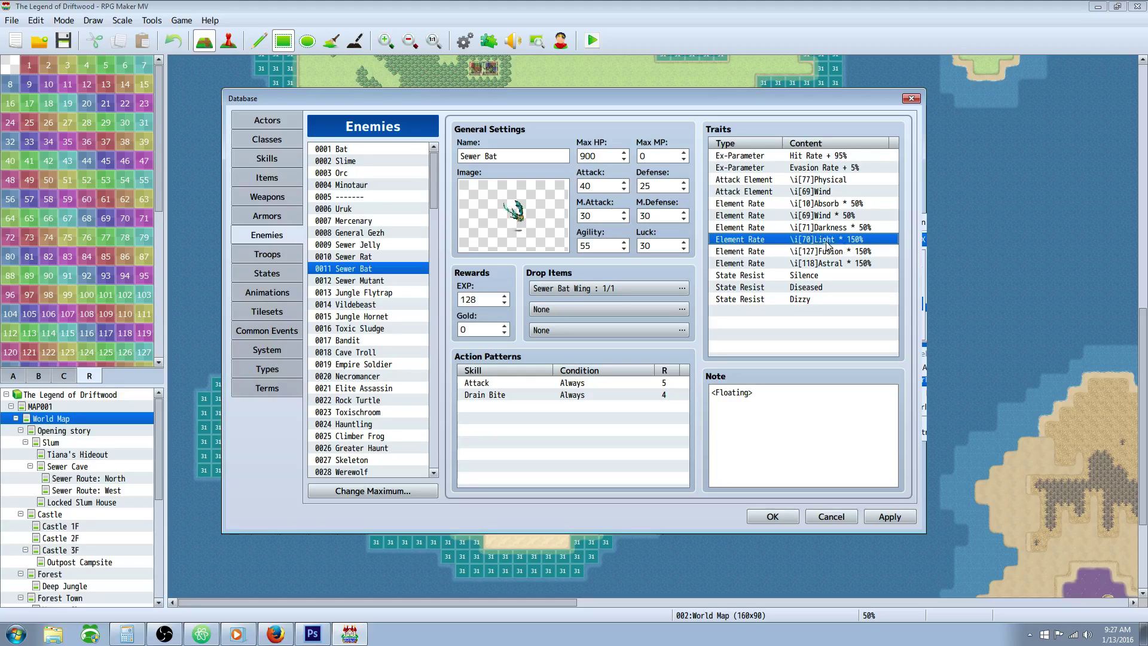
{"action": "left_click", "coordinate": [797, 274]}
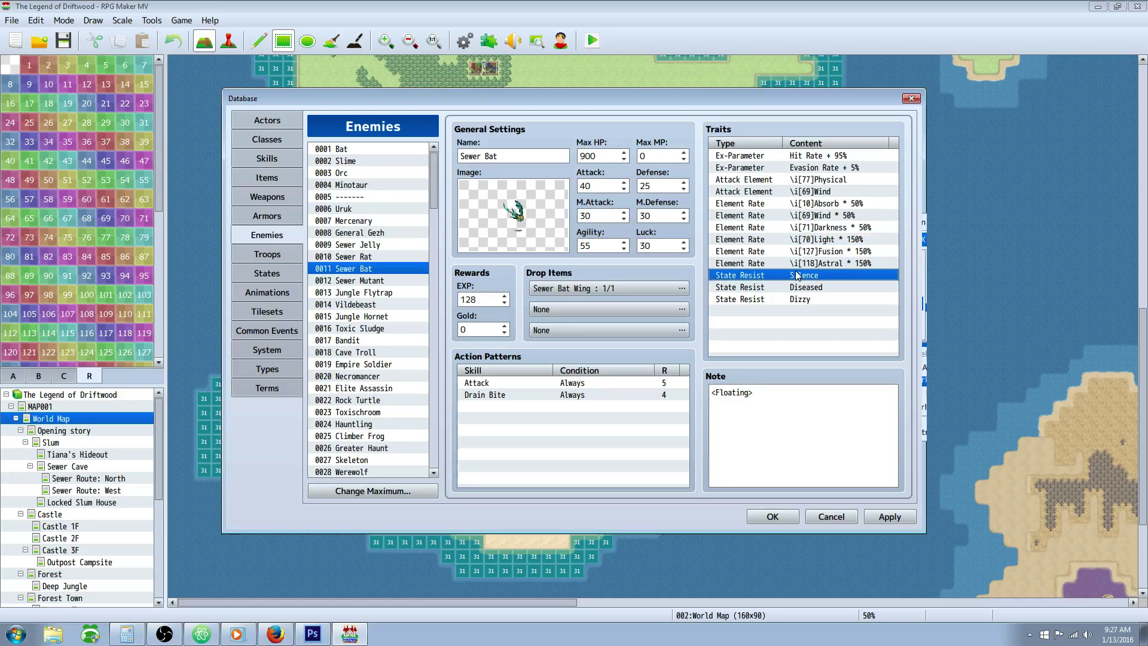
{"action": "left_click", "coordinate": [825, 298]}
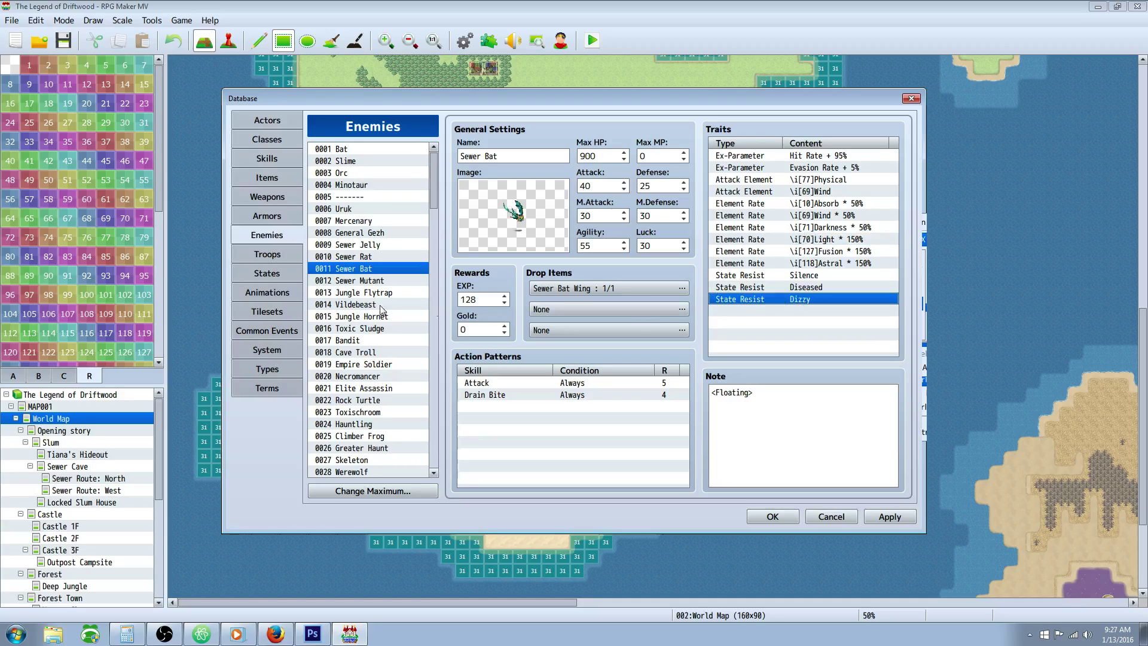
Examine the Sewer Mutant's full trait list, including its attack elements, Poison and Blind attack states, and element rates
{"action": "left_click", "coordinate": [357, 280]}
{"action": "right_click", "coordinate": [755, 241]}
{"action": "scroll", "coordinate": [837, 287], "scroll_direction": "down", "scroll_amount": 1}
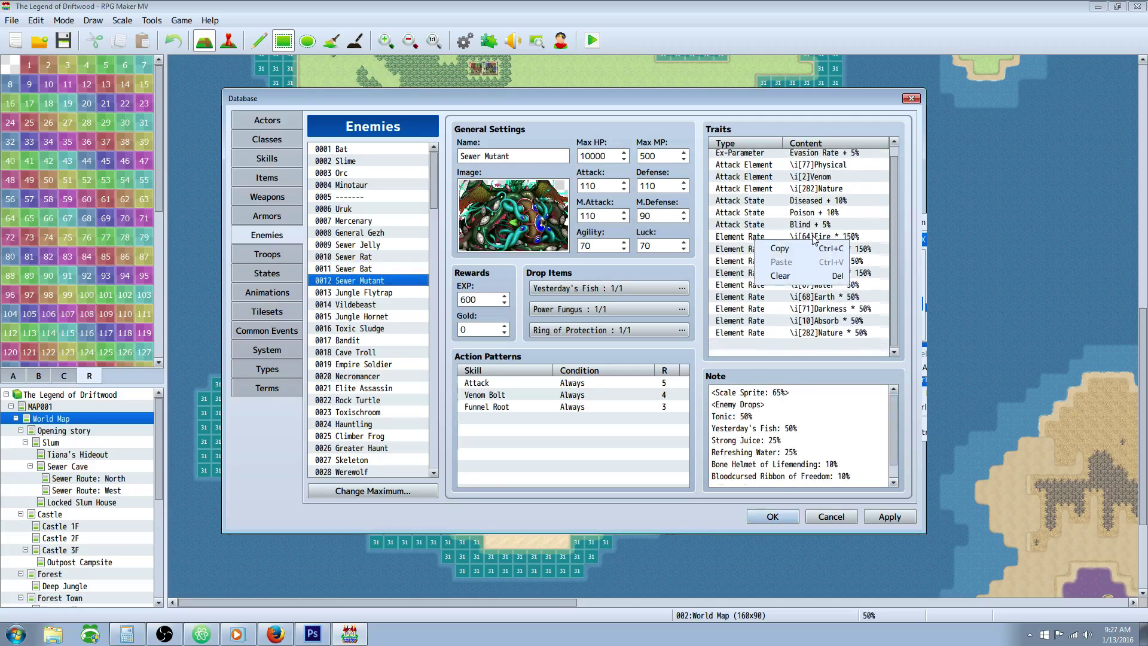
{"action": "left_click", "coordinate": [849, 317]}
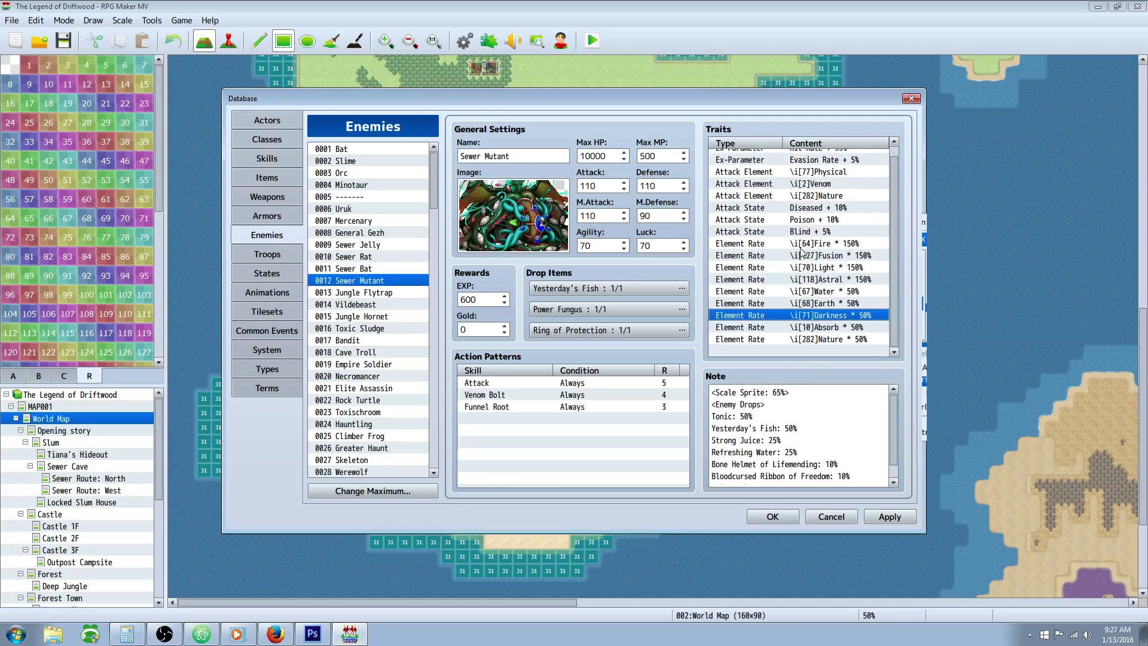
{"action": "scroll", "coordinate": [798, 239], "scroll_direction": "up", "scroll_amount": 1}
{"action": "scroll", "coordinate": [784, 194], "scroll_direction": "down", "scroll_amount": 1}
{"action": "scroll", "coordinate": [799, 198], "scroll_direction": "up", "scroll_amount": 1}
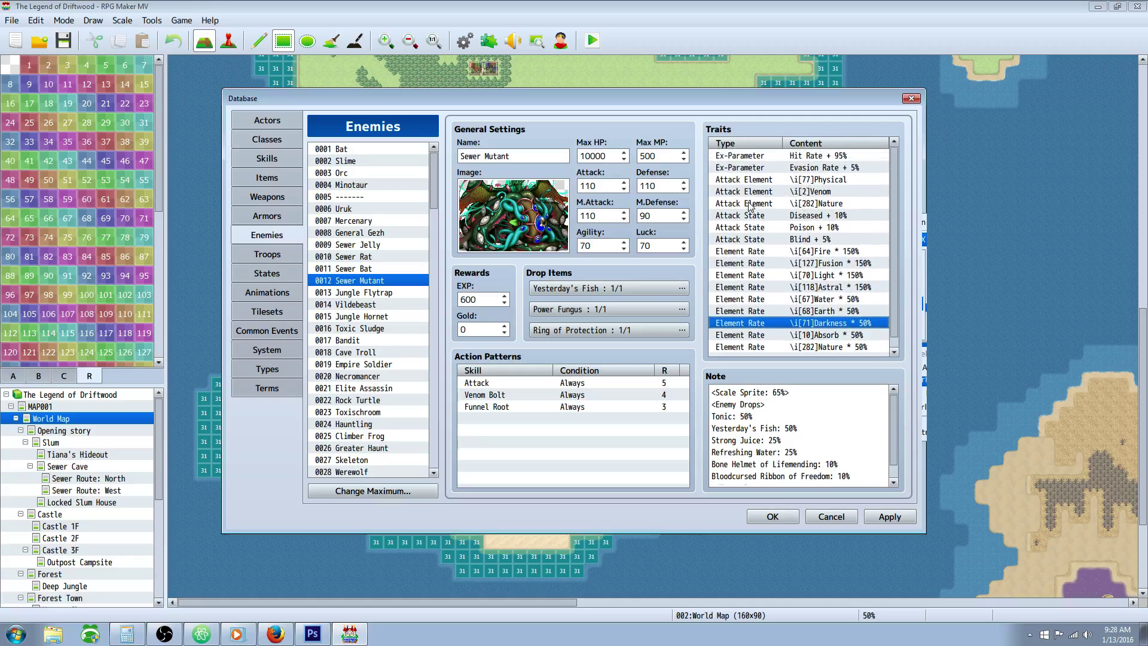
{"action": "scroll", "coordinate": [760, 258], "scroll_direction": "down", "scroll_amount": 1}
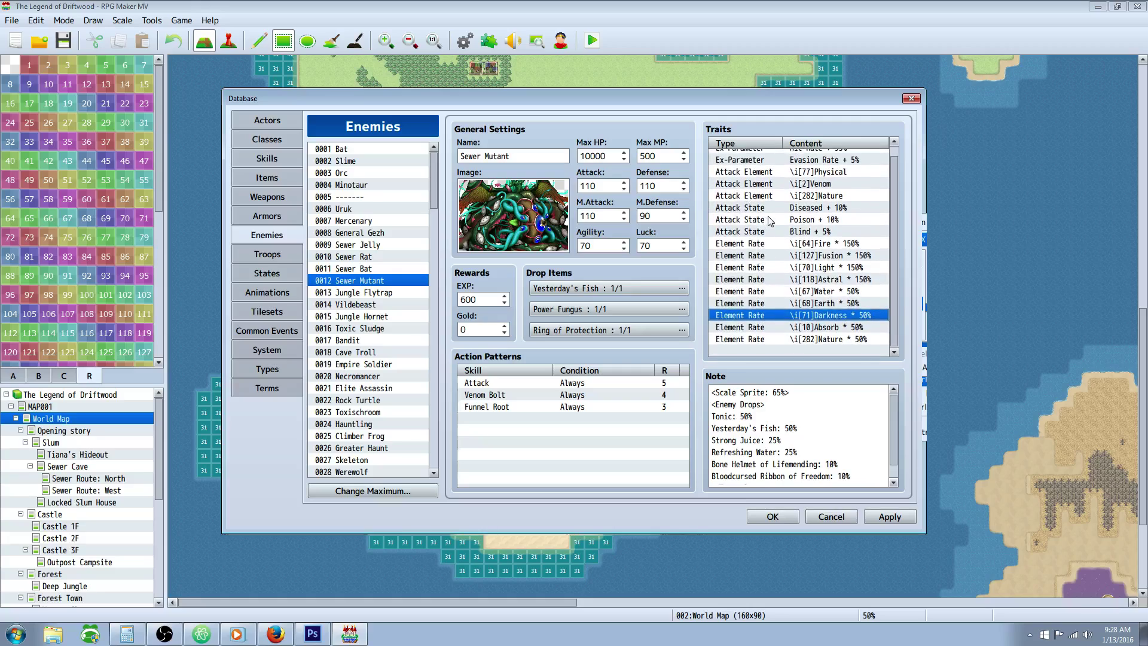
{"action": "left_click", "coordinate": [769, 222]}
{"action": "left_click", "coordinate": [782, 233]}
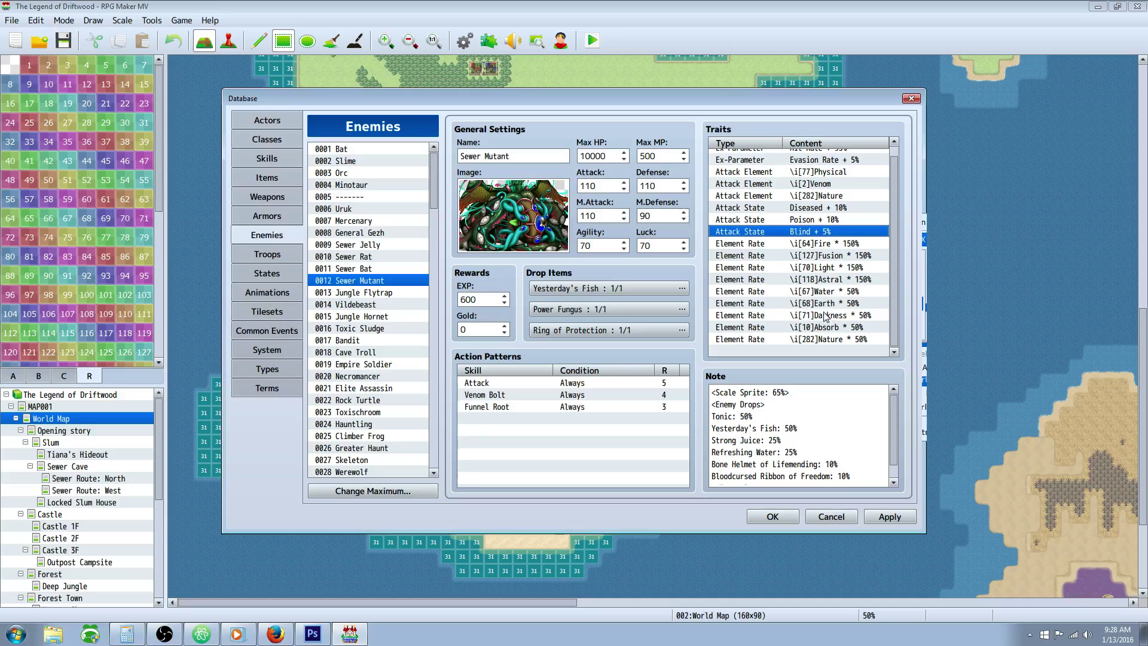
Examine the enemy drops in the Sewer Mutant's note, highlighting the Bone Helmet of Lifemending and Bloodcursed Ribbon of Freedom lines
{"action": "scroll", "coordinate": [894, 430], "scroll_direction": "down", "scroll_amount": 1}
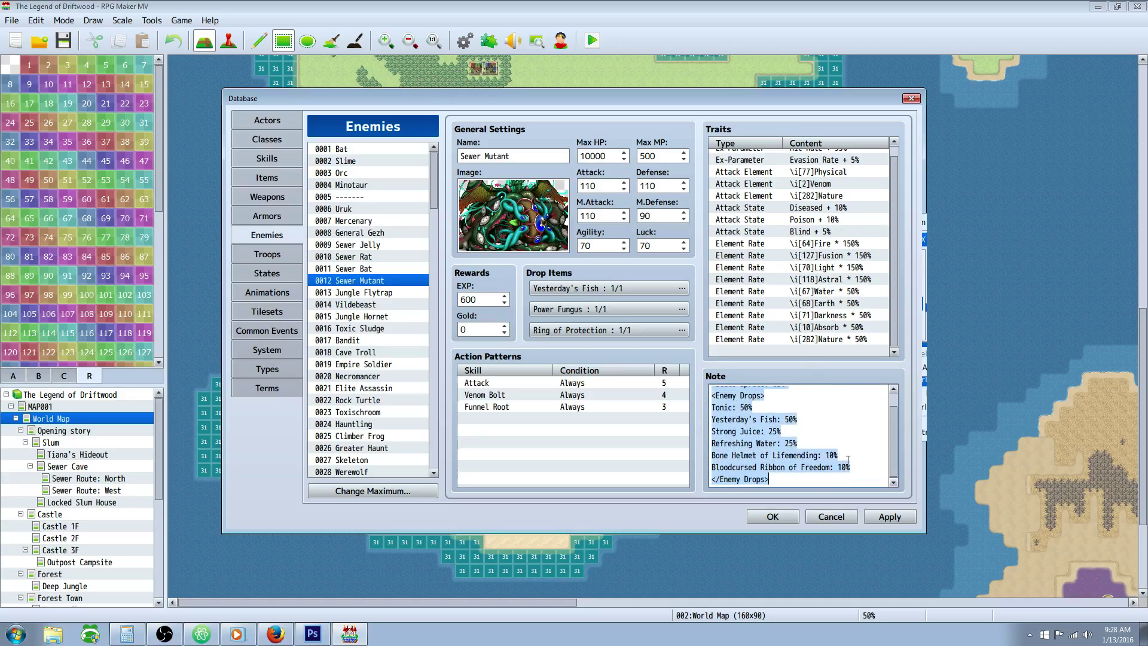
{"action": "left_click_drag", "start_coordinate": [838, 455], "coordinate": [709, 445]}
{"action": "left_click_drag", "start_coordinate": [851, 468], "coordinate": [688, 459]}
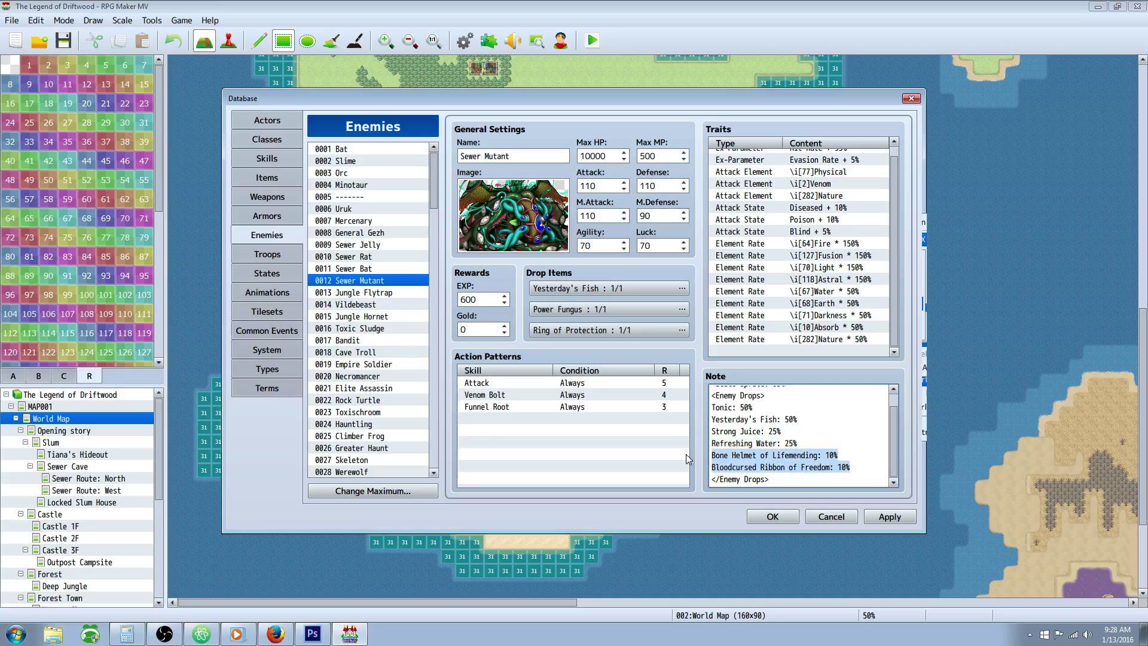
{"action": "left_click", "coordinate": [828, 457]}
{"action": "left_click_drag", "start_coordinate": [855, 458], "coordinate": [712, 458]}
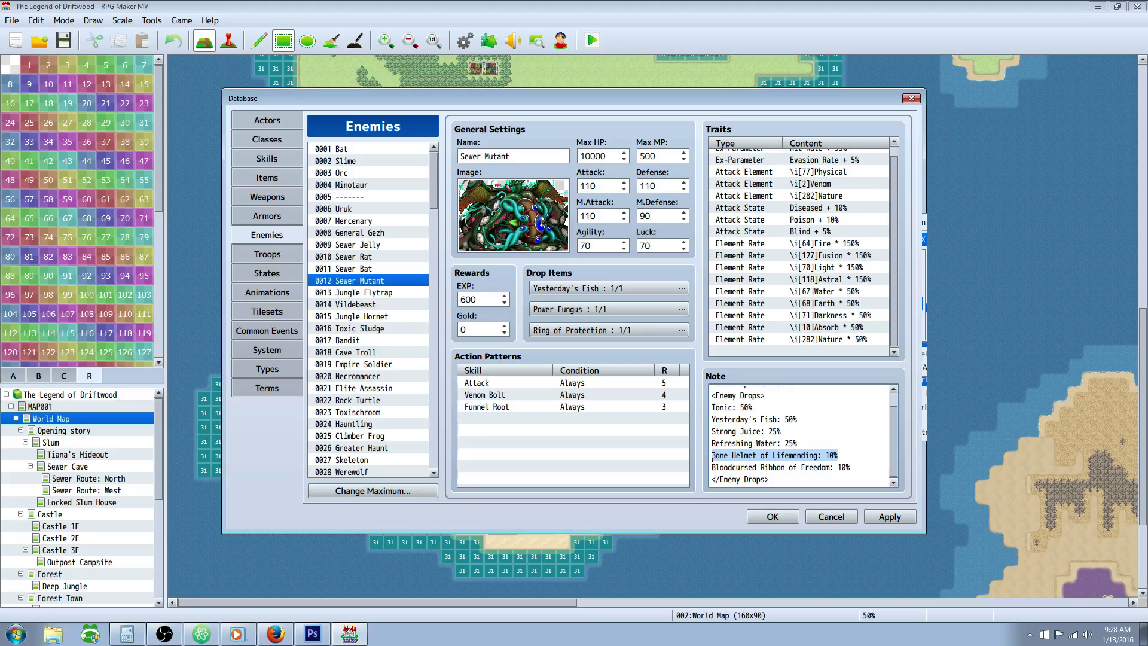
Examine the Bone Helmet of Lifemending and Bloodcursed Ribbon of Freedom entries in the Sewer Mutant's Enemy Drops note
{"action": "left_click_drag", "start_coordinate": [857, 465], "coordinate": [725, 463]}
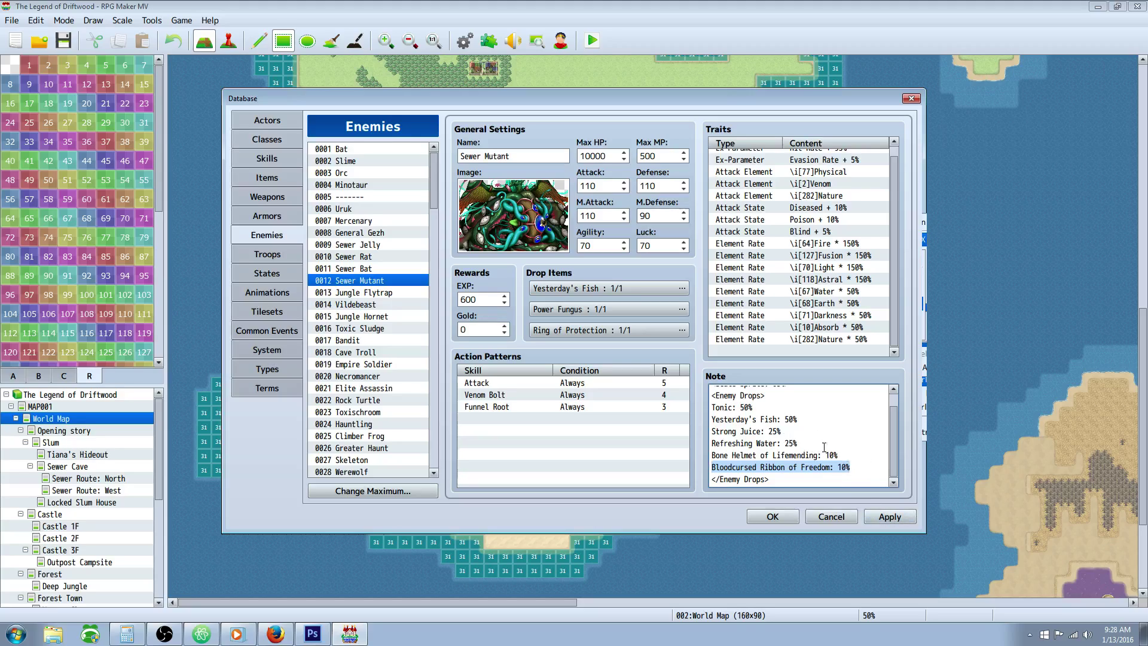
{"action": "left_click_drag", "start_coordinate": [839, 455], "coordinate": [710, 454]}
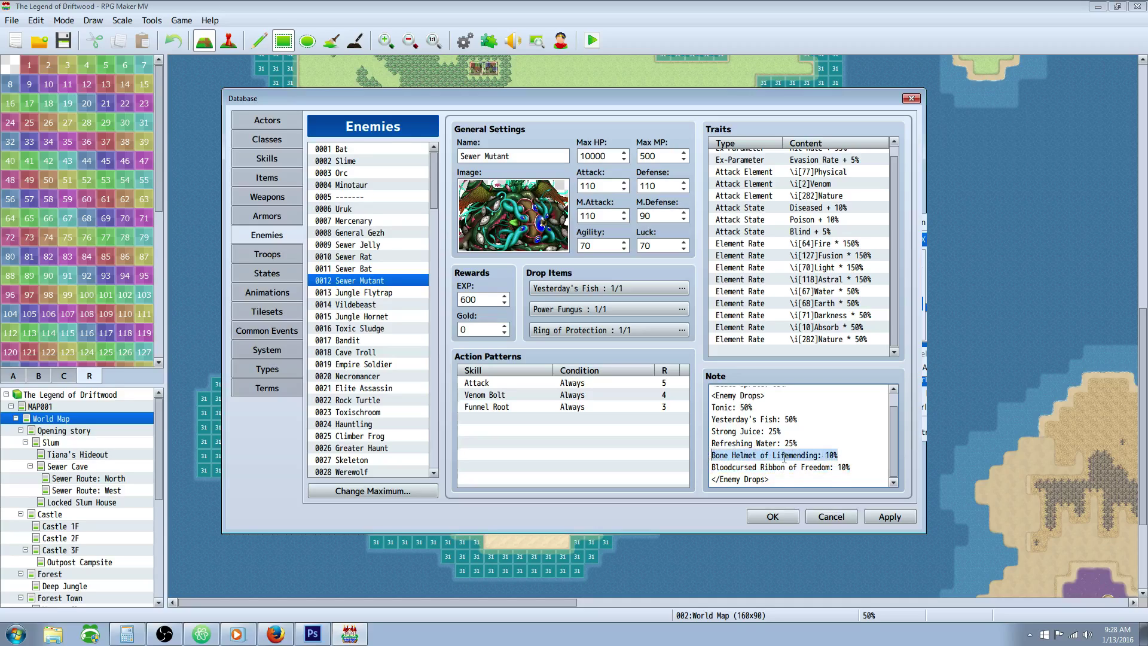
{"action": "left_click_drag", "start_coordinate": [851, 467], "coordinate": [702, 476]}
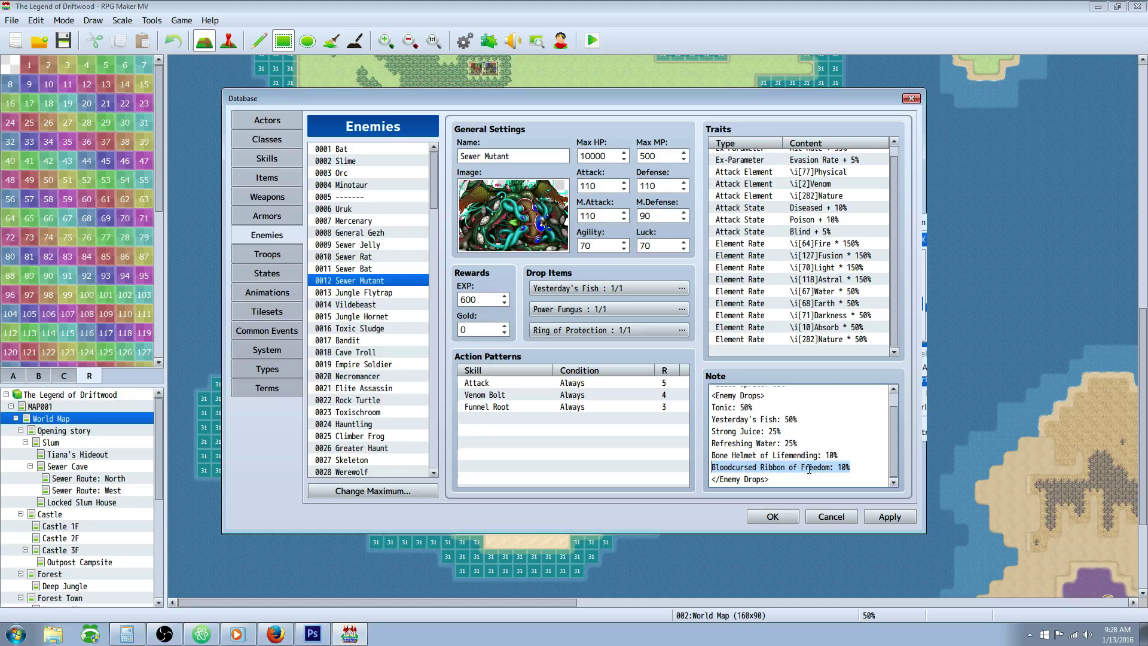
{"action": "left_click_drag", "start_coordinate": [847, 467], "coordinate": [710, 470]}
{"action": "left_click_drag", "start_coordinate": [822, 467], "coordinate": [741, 471]}
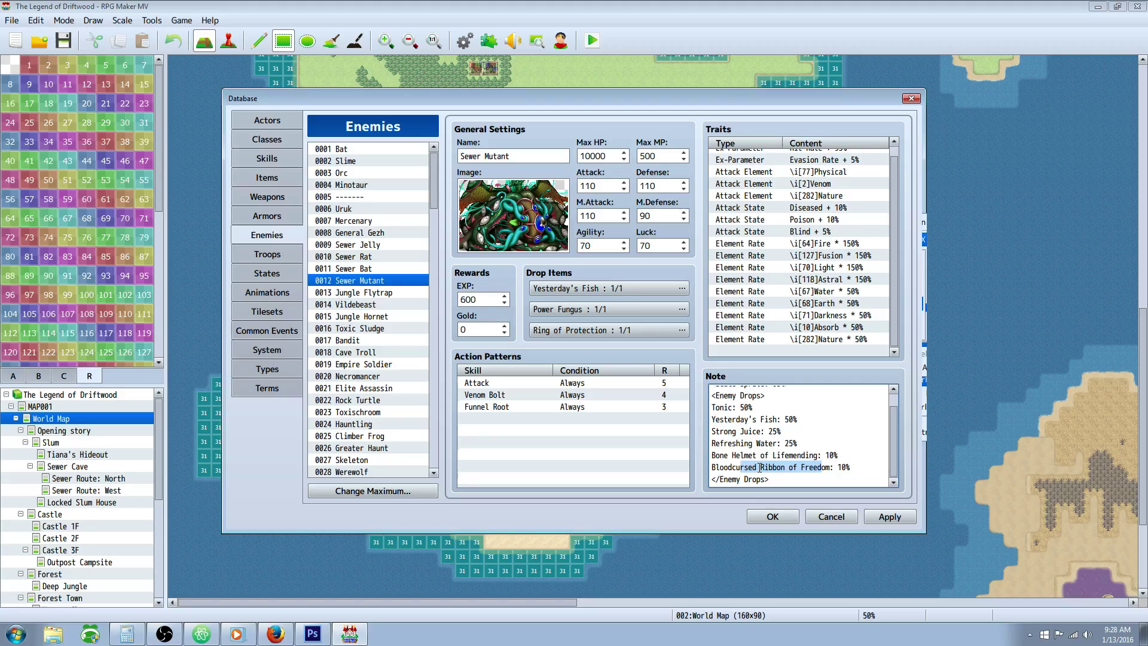
{"action": "left_click", "coordinate": [763, 467]}
{"action": "left_click_drag", "start_coordinate": [810, 466], "coordinate": [725, 466]}
{"action": "left_click", "coordinate": [831, 463]}
{"action": "left_click_drag", "start_coordinate": [818, 467], "coordinate": [732, 467]}
{"action": "left_click_drag", "start_coordinate": [870, 464], "coordinate": [705, 467]}
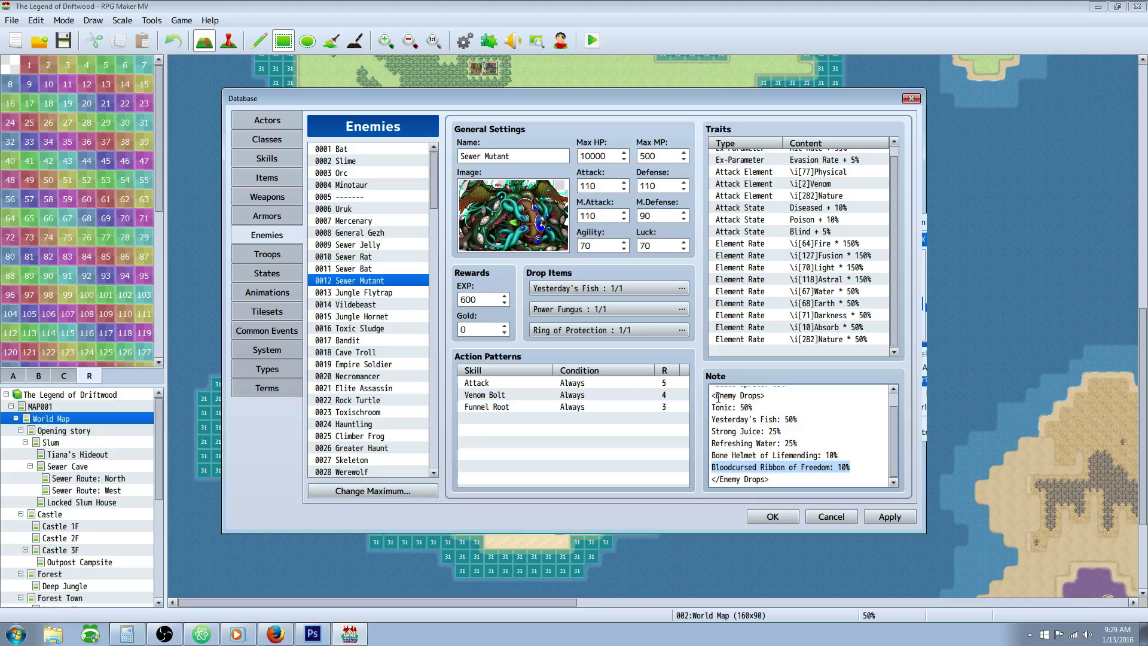
{"action": "left_click", "coordinate": [777, 477]}
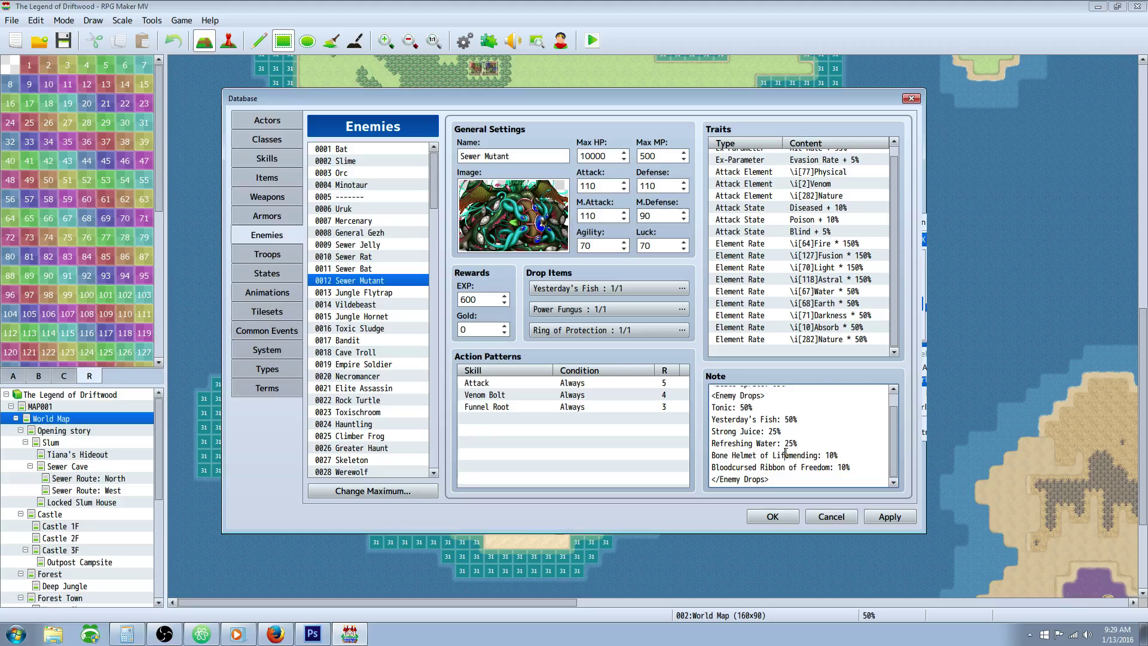
{"action": "left_click_drag", "start_coordinate": [838, 455], "coordinate": [712, 457]}
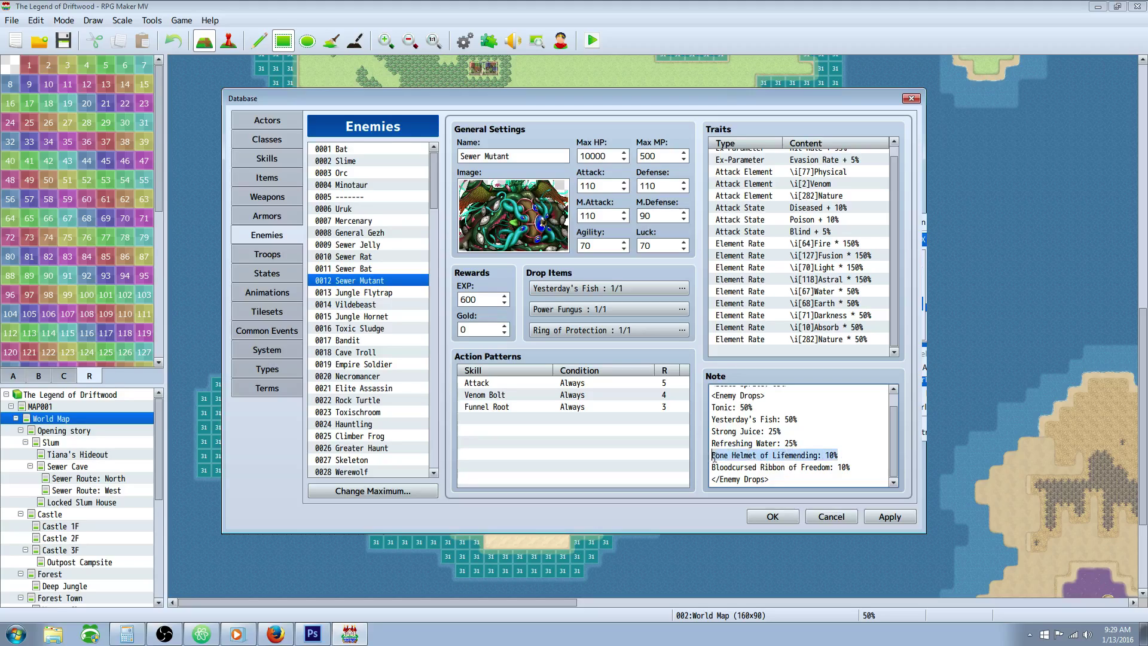
{"action": "left_click_drag", "start_coordinate": [852, 467], "coordinate": [711, 467]}
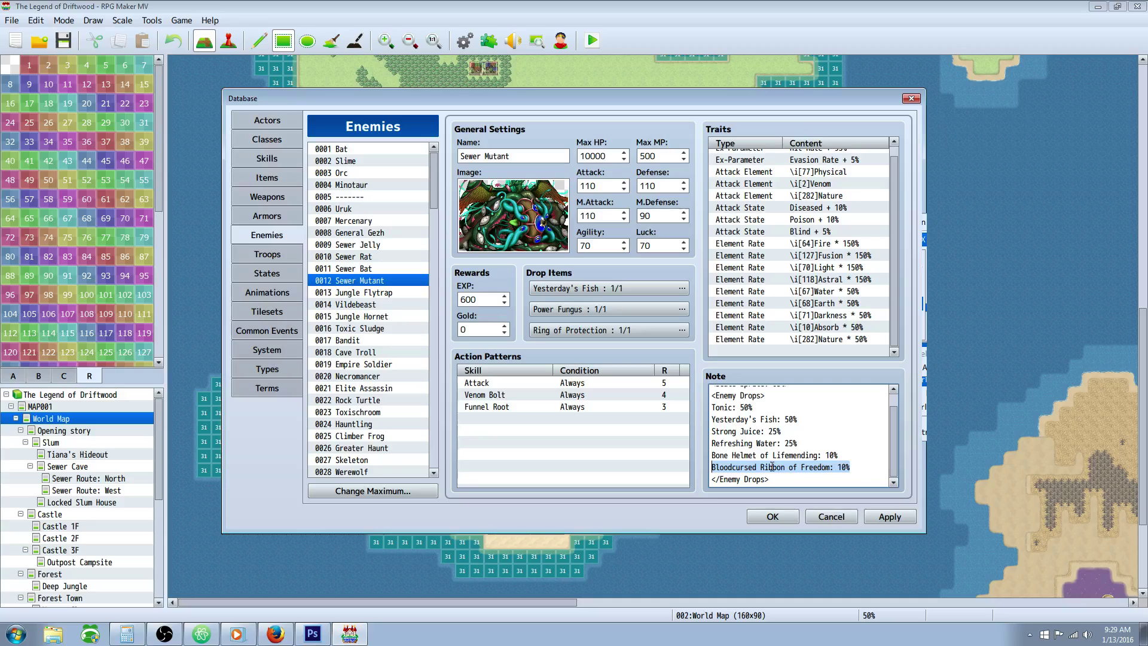
Review the Jungle Flytrap enemy's element rates, state resistances and note tags
{"action": "left_click", "coordinate": [386, 294]}
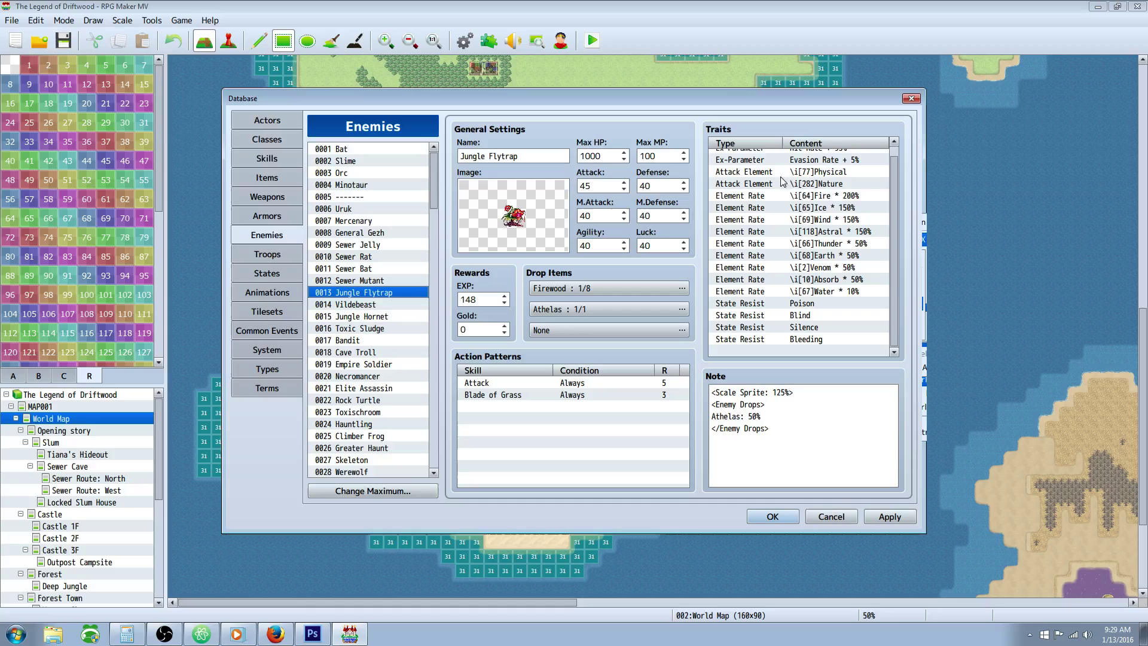
{"action": "scroll", "coordinate": [824, 221], "scroll_direction": "up", "scroll_amount": 1}
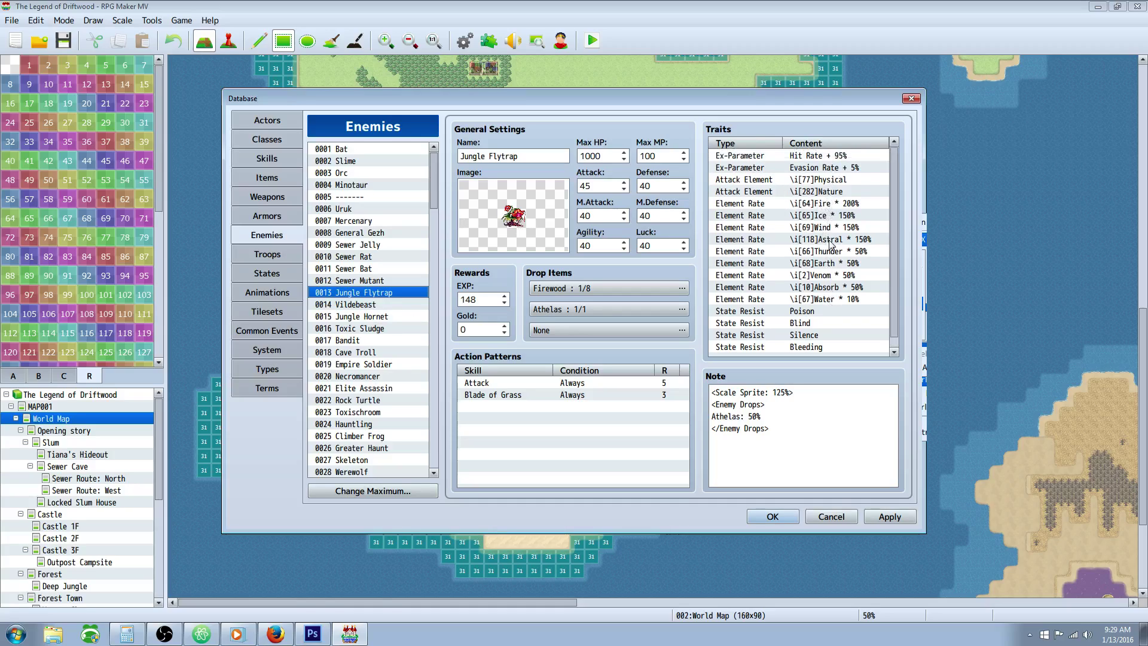
{"action": "scroll", "coordinate": [804, 251], "scroll_direction": "down", "scroll_amount": 1}
{"action": "scroll", "coordinate": [801, 257], "scroll_direction": "up", "scroll_amount": 1}
{"action": "left_click", "coordinate": [801, 304]}
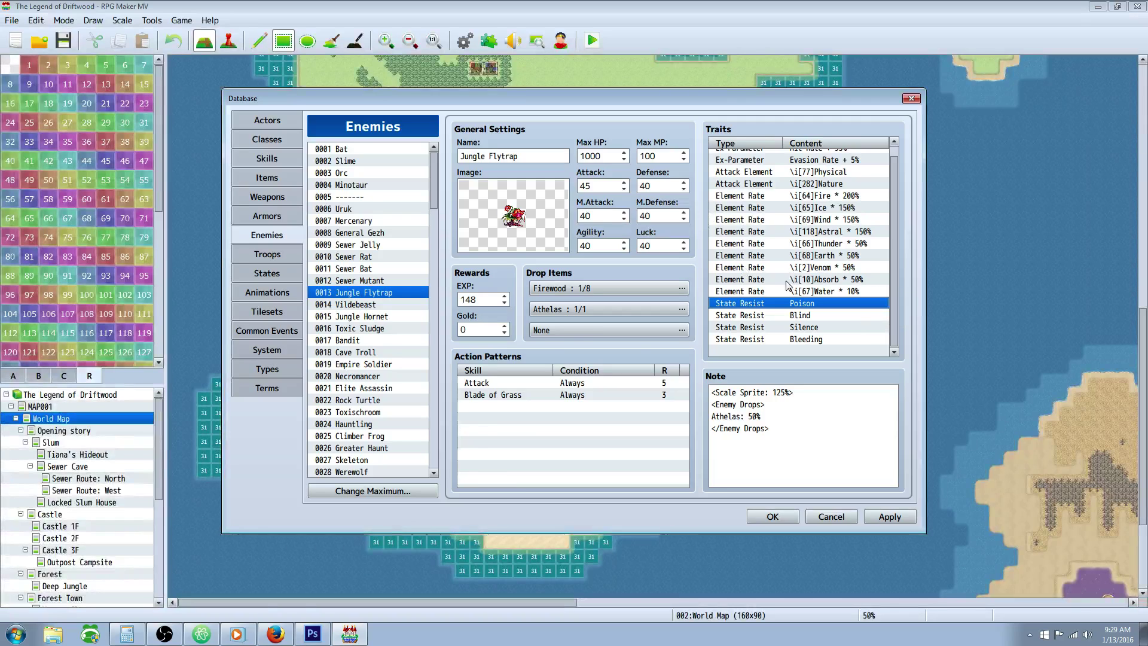
{"action": "left_click", "coordinate": [777, 317]}
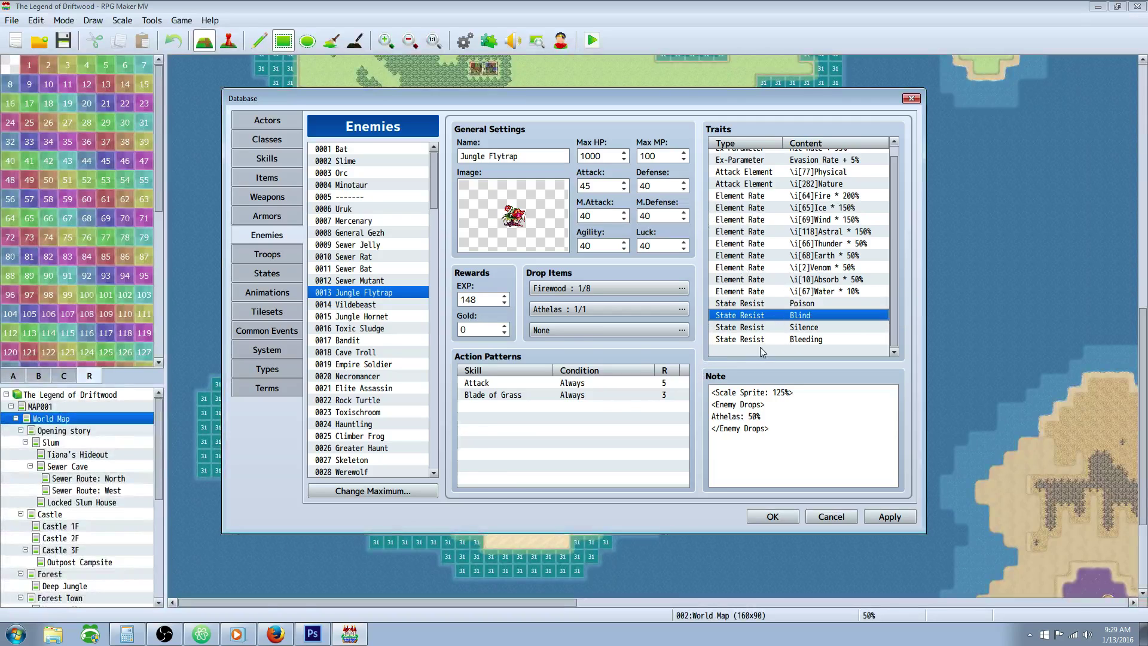
{"action": "left_click_drag", "start_coordinate": [790, 414], "coordinate": [712, 393]}
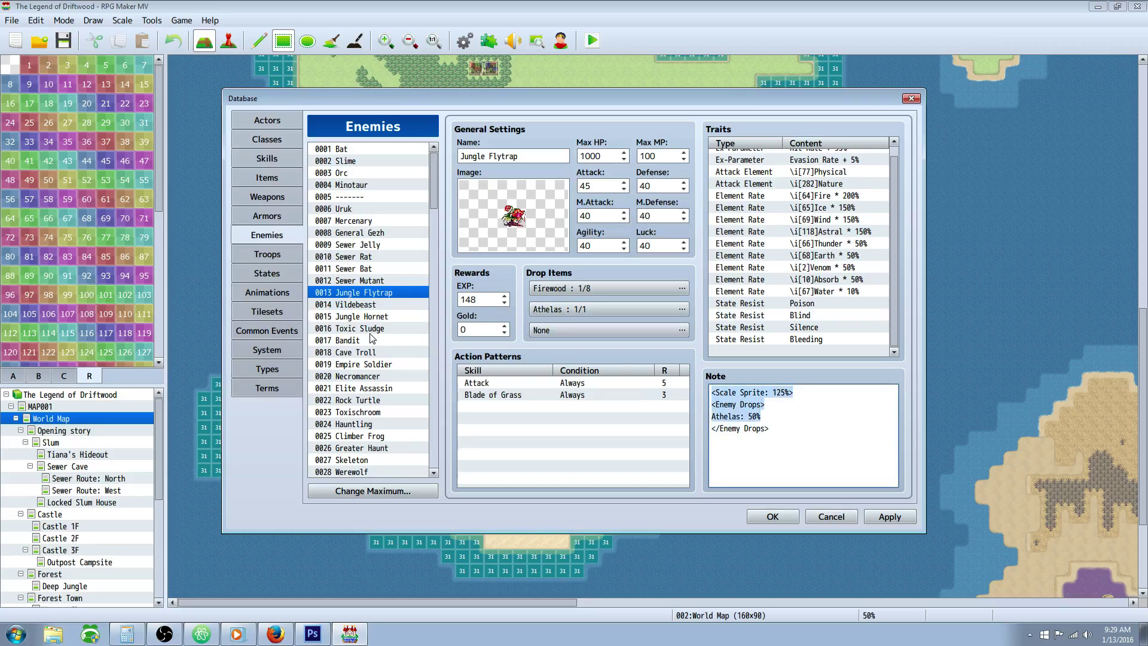
Set the Scale Sprite note tag of the Vildebeast enemy to 140% and apply the change
{"action": "left_click", "coordinate": [372, 305]}
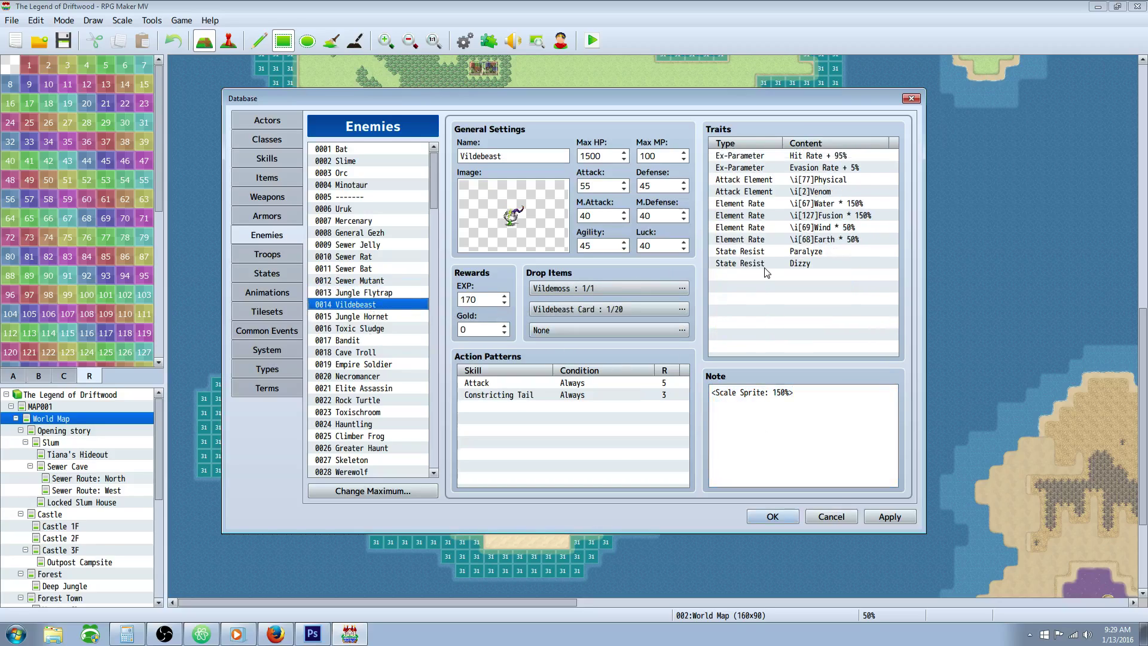
{"action": "left_click", "coordinate": [797, 266]}
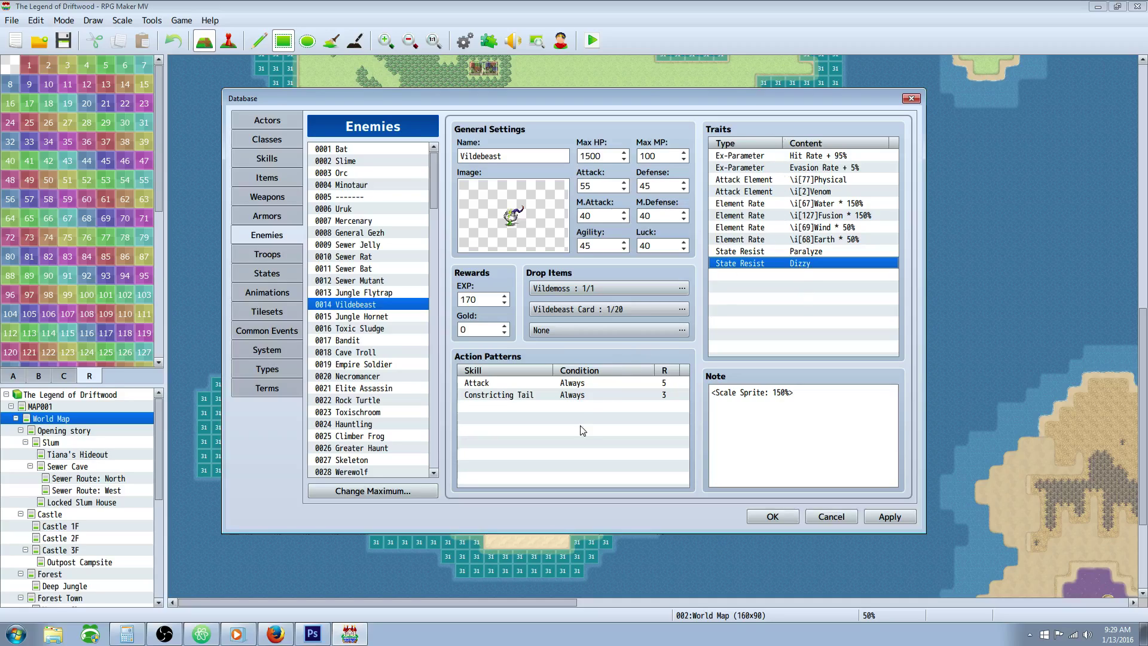
{"action": "left_click", "coordinate": [829, 402]}
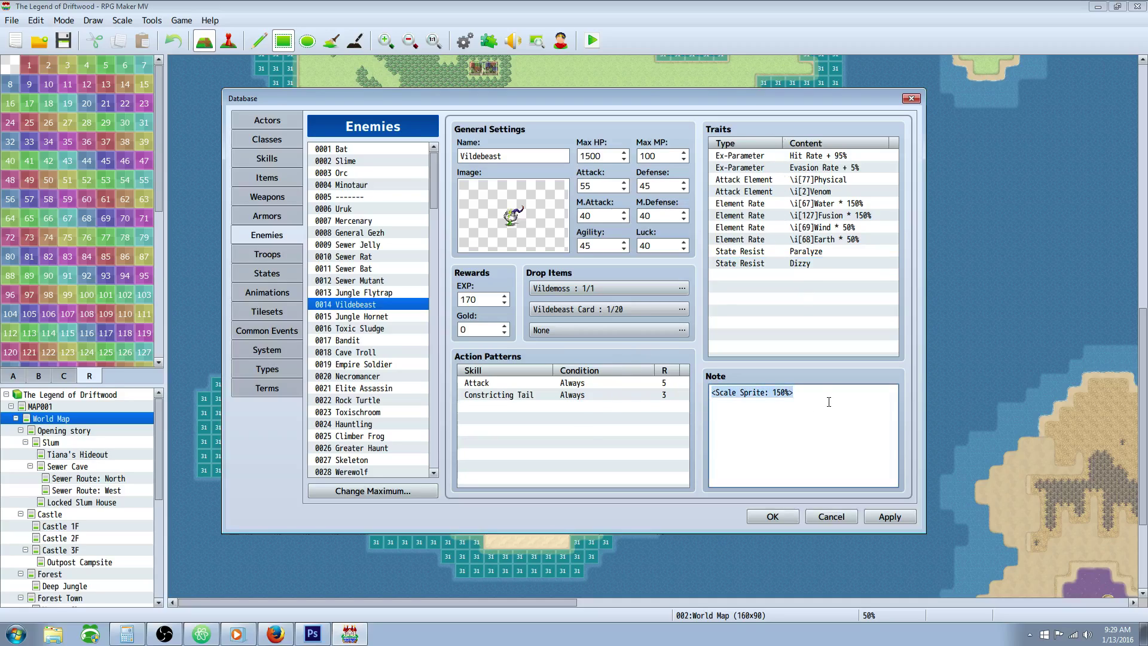
{"action": "left_click", "coordinate": [801, 392]}
{"action": "key", "text": "Left"}
{"action": "key", "text": "Left"}
{"action": "key", "text": "Left"}
{"action": "key", "text": "BackSpace"}
{"action": "type", "text": "4"}
{"action": "left_click", "coordinate": [878, 516]}
Examine the Jungle Hornet enemy's element rate traits, including Fire, Thunder, Astral, Wind and Venom
{"action": "left_click", "coordinate": [386, 318]}
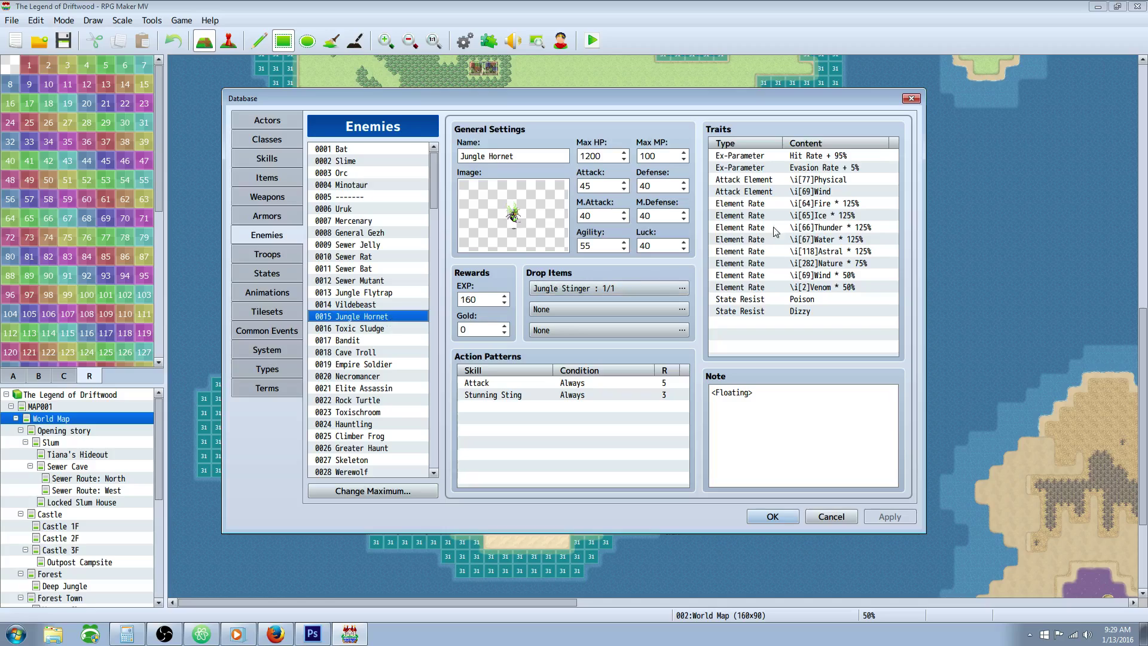
{"action": "left_click", "coordinate": [792, 228]}
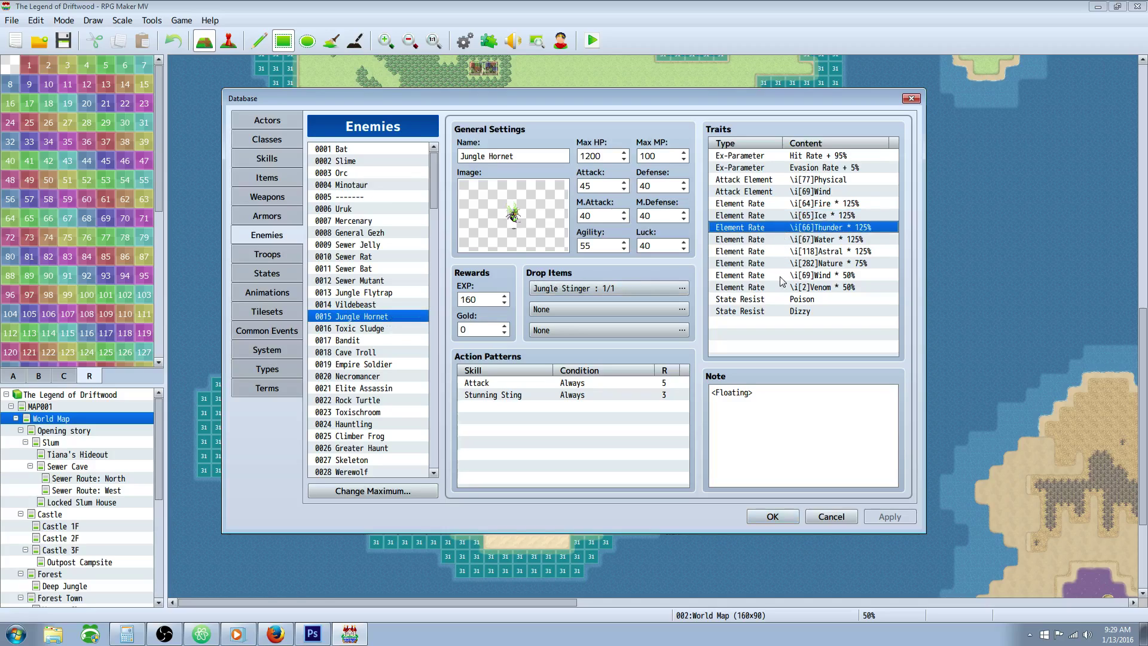
{"action": "left_click", "coordinate": [839, 275]}
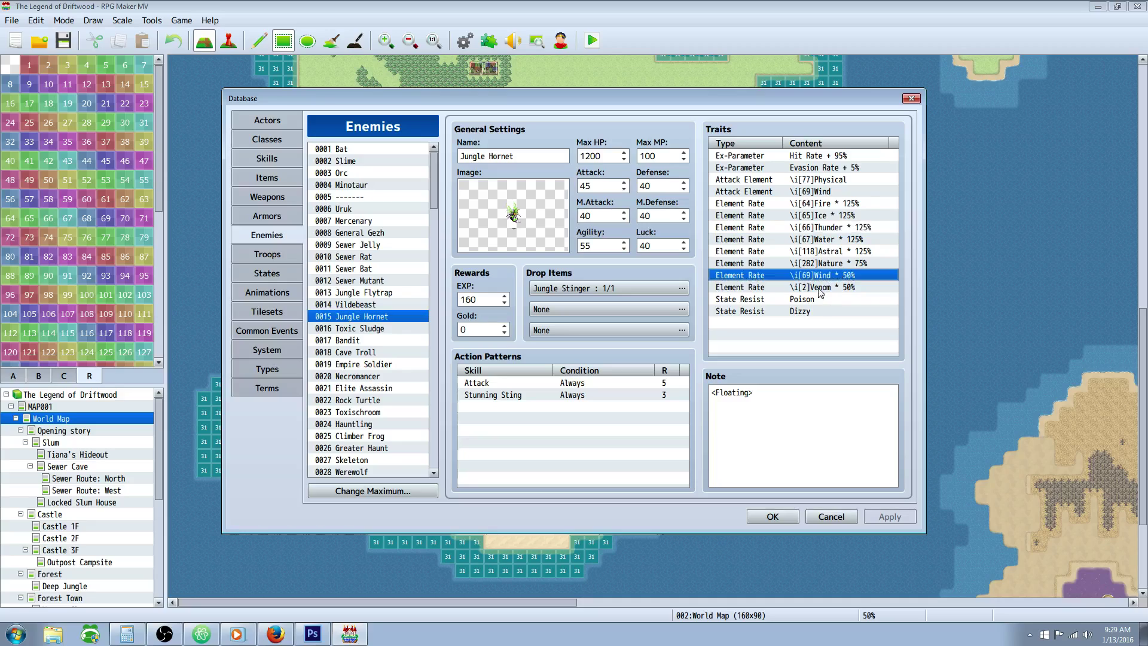
{"action": "left_click", "coordinate": [820, 289]}
{"action": "left_click", "coordinate": [830, 263]}
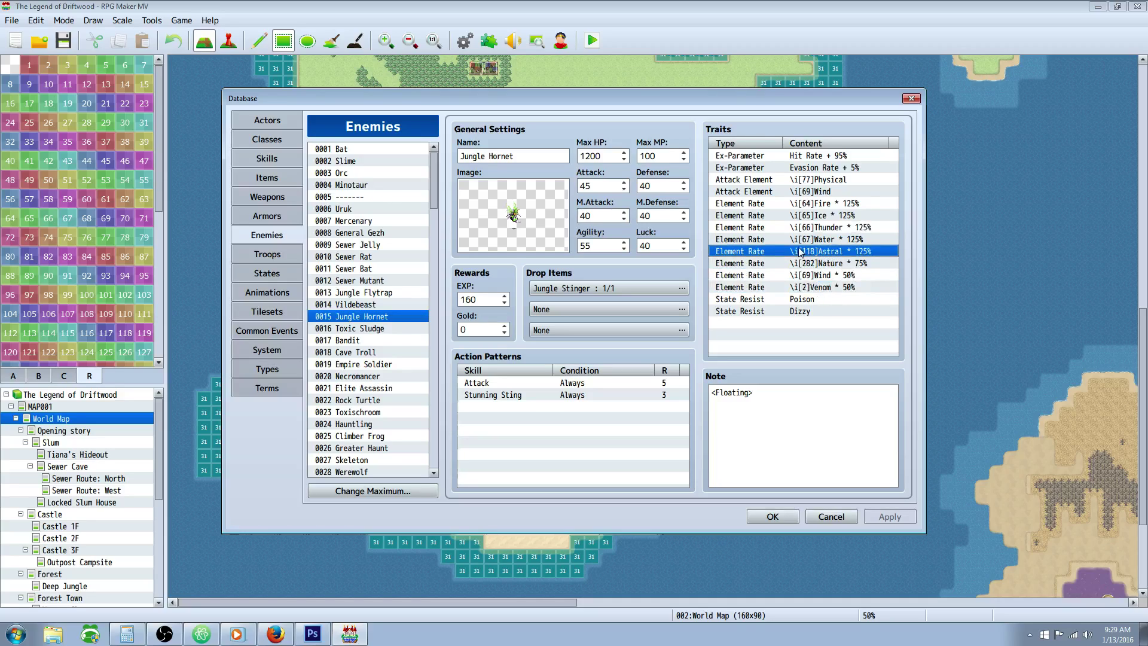
{"action": "left_click", "coordinate": [824, 275]}
{"action": "left_click", "coordinate": [825, 287]}
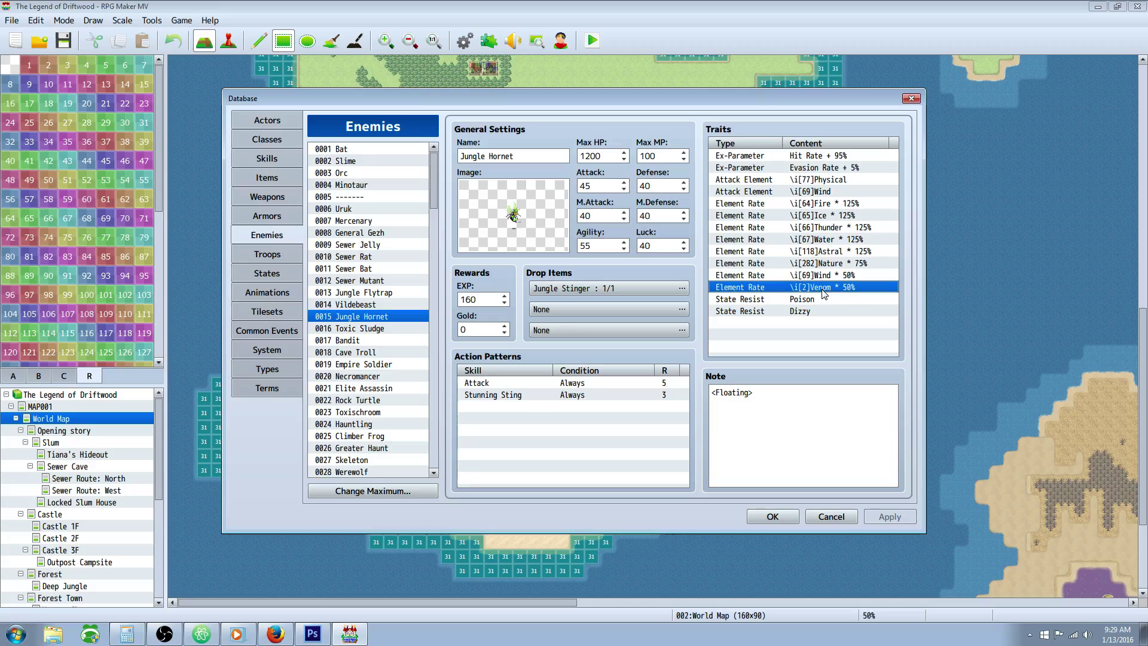
{"action": "left_click", "coordinate": [823, 204]}
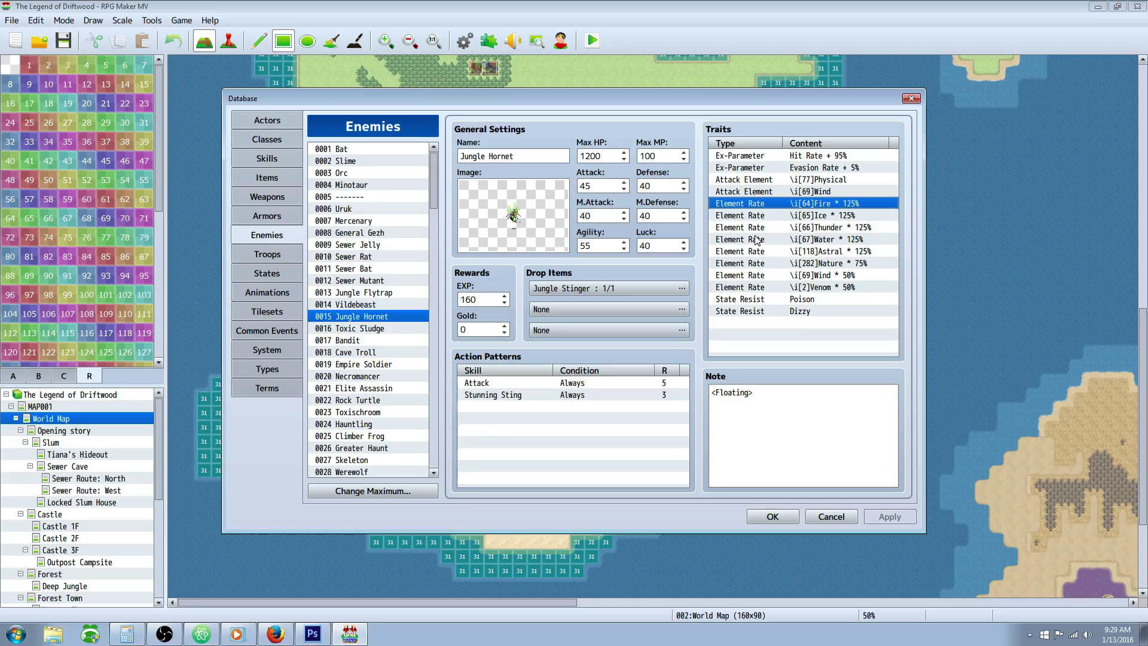
Look at the Toxic Sludge entry and examine the Bandit's Sideview Battler and Sideview Weapon note tags
{"action": "left_click", "coordinate": [362, 330]}
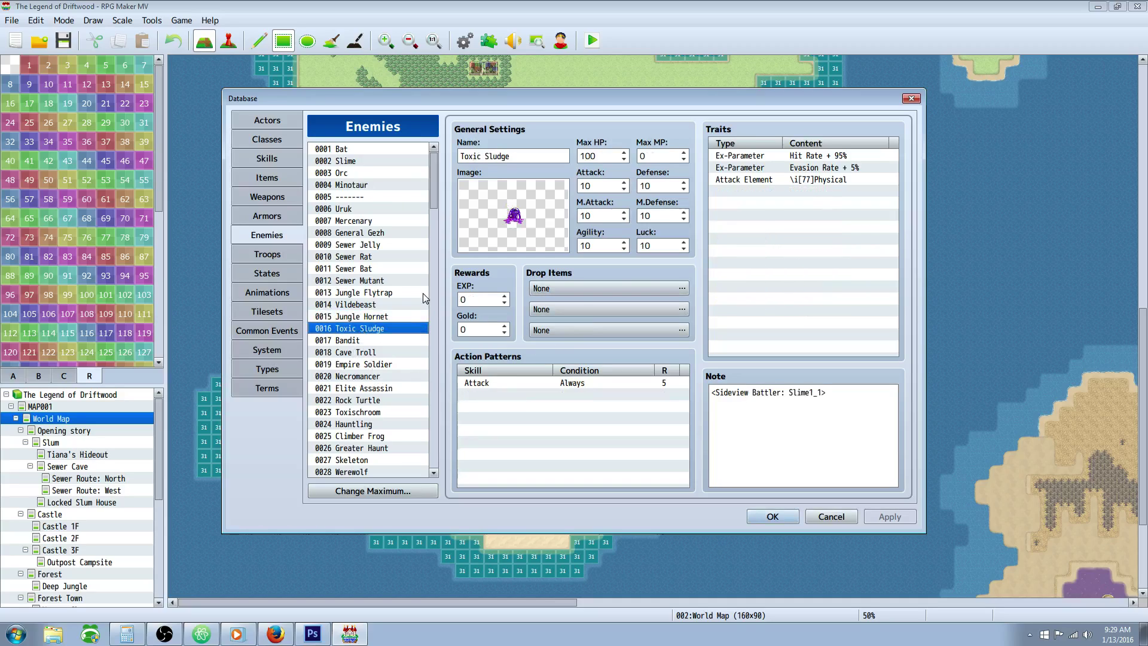
{"action": "left_click", "coordinate": [351, 340]}
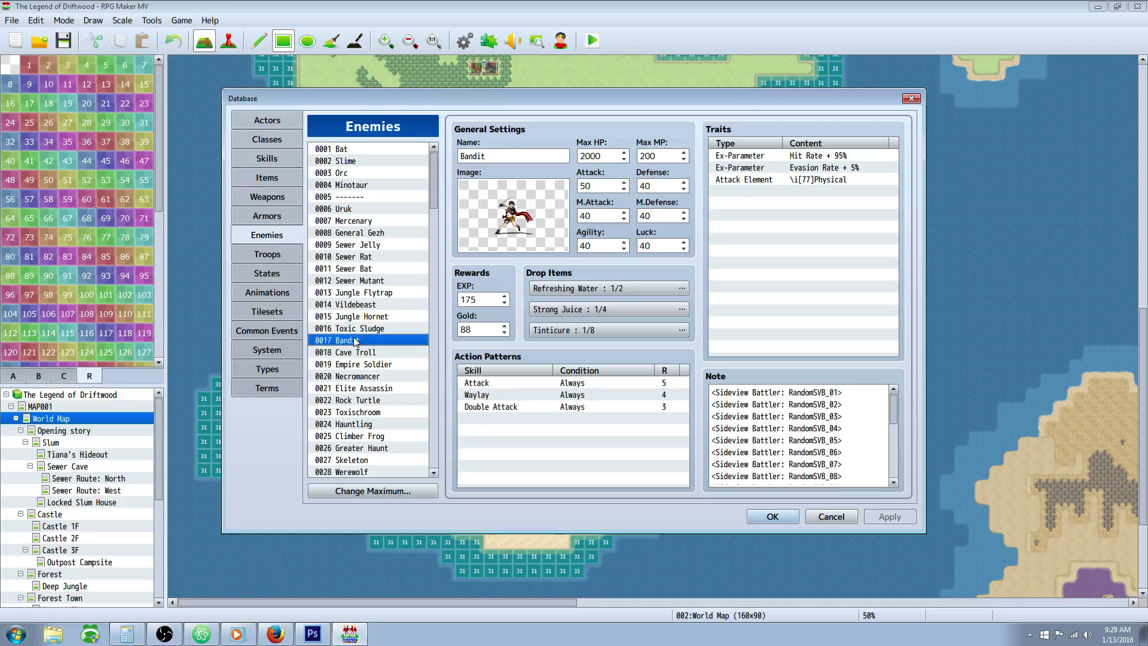
{"action": "left_click", "coordinate": [872, 427]}
{"action": "key", "text": "ctrl+a"}
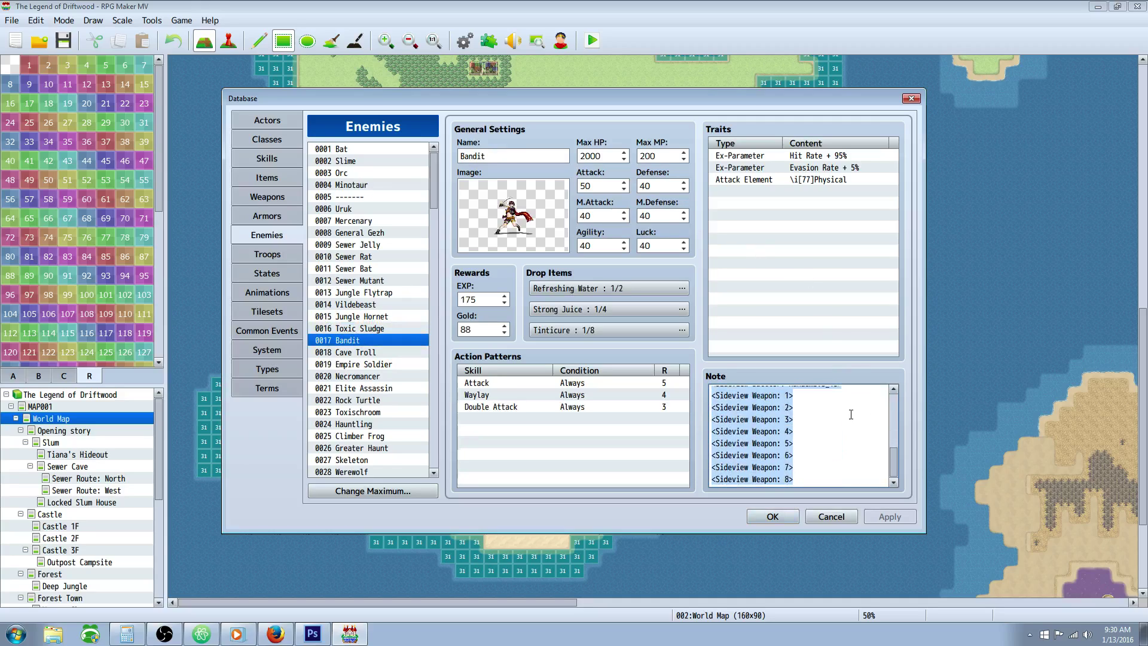
{"action": "scroll", "coordinate": [846, 408], "scroll_direction": "up", "scroll_amount": 2}
{"action": "left_click_drag", "start_coordinate": [842, 440], "coordinate": [707, 430]}
{"action": "left_click", "coordinate": [709, 431]}
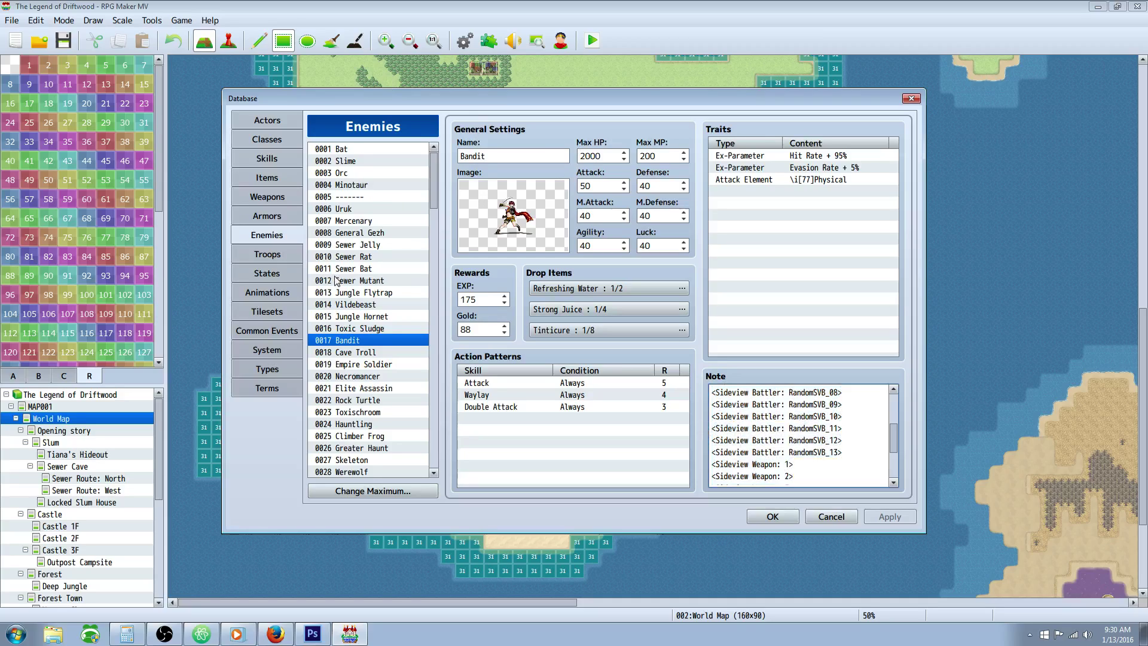
{"action": "left_click_drag", "start_coordinate": [851, 455], "coordinate": [704, 338]}
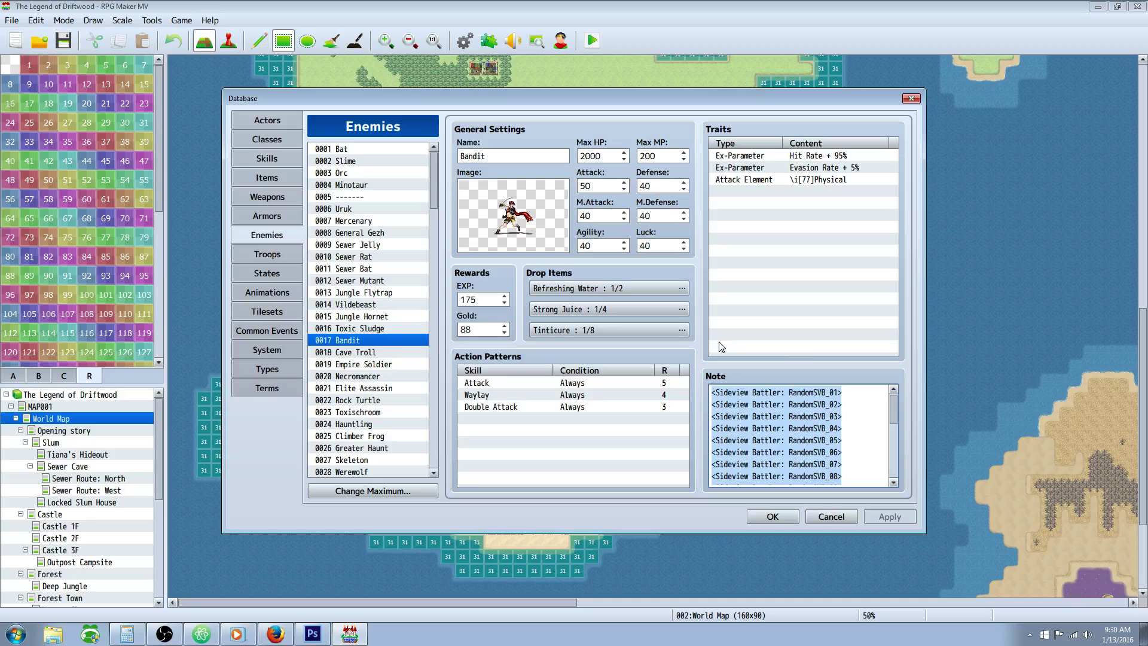
{"action": "scroll", "coordinate": [843, 446], "scroll_direction": "down", "scroll_amount": 4}
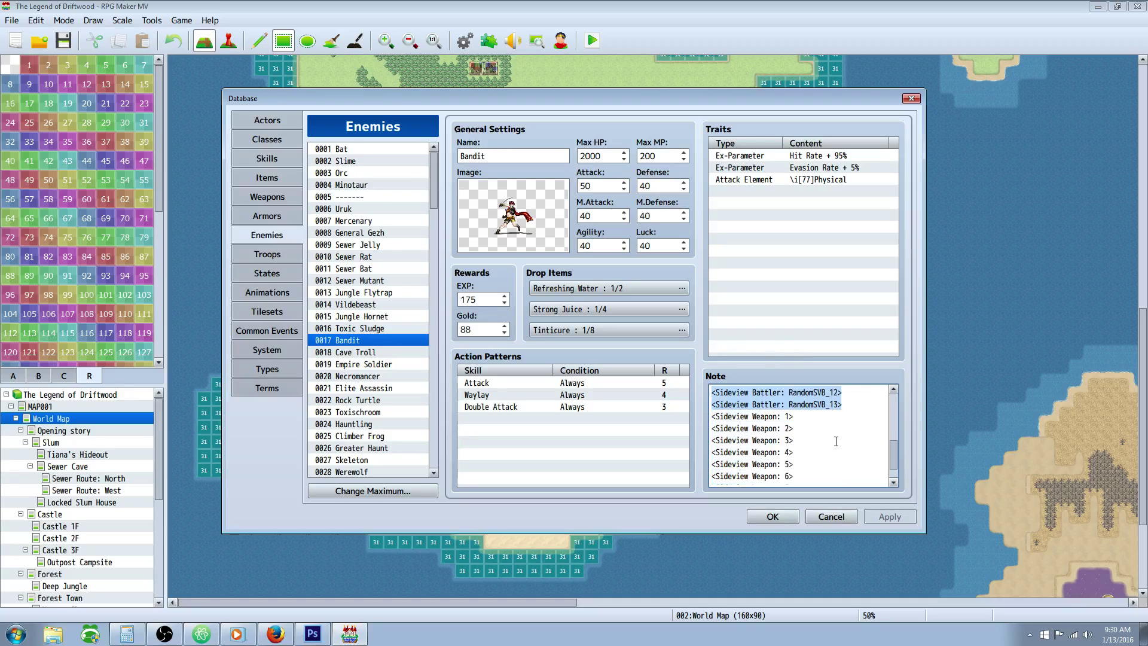
{"action": "left_click_drag", "start_coordinate": [794, 479], "coordinate": [705, 396]}
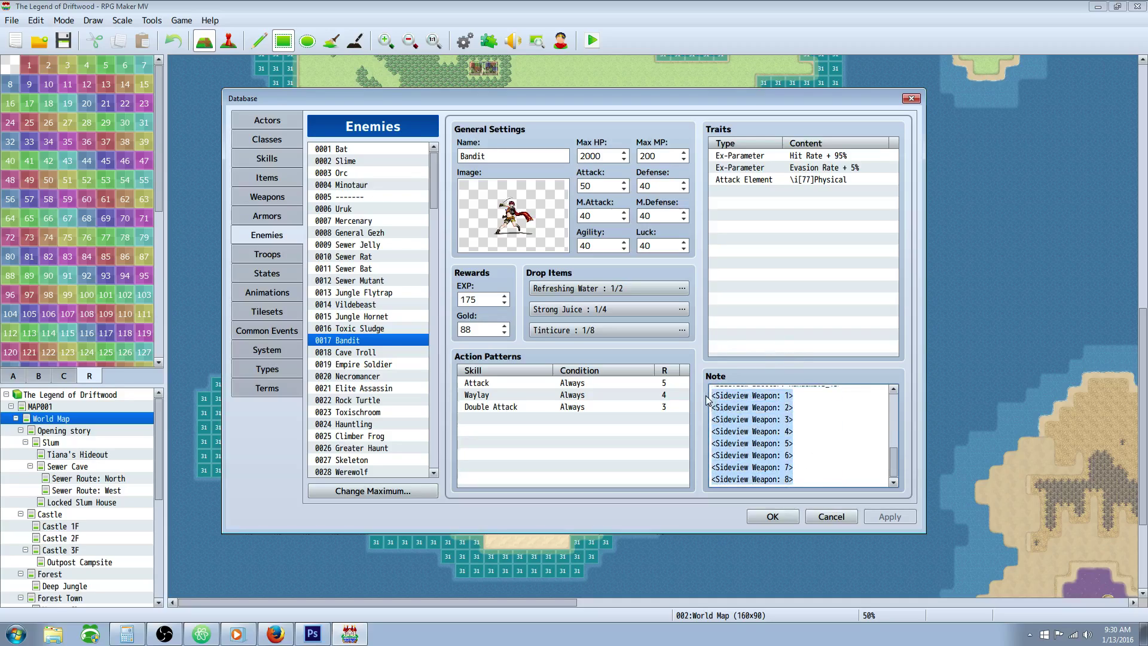
{"action": "left_click", "coordinate": [818, 420]}
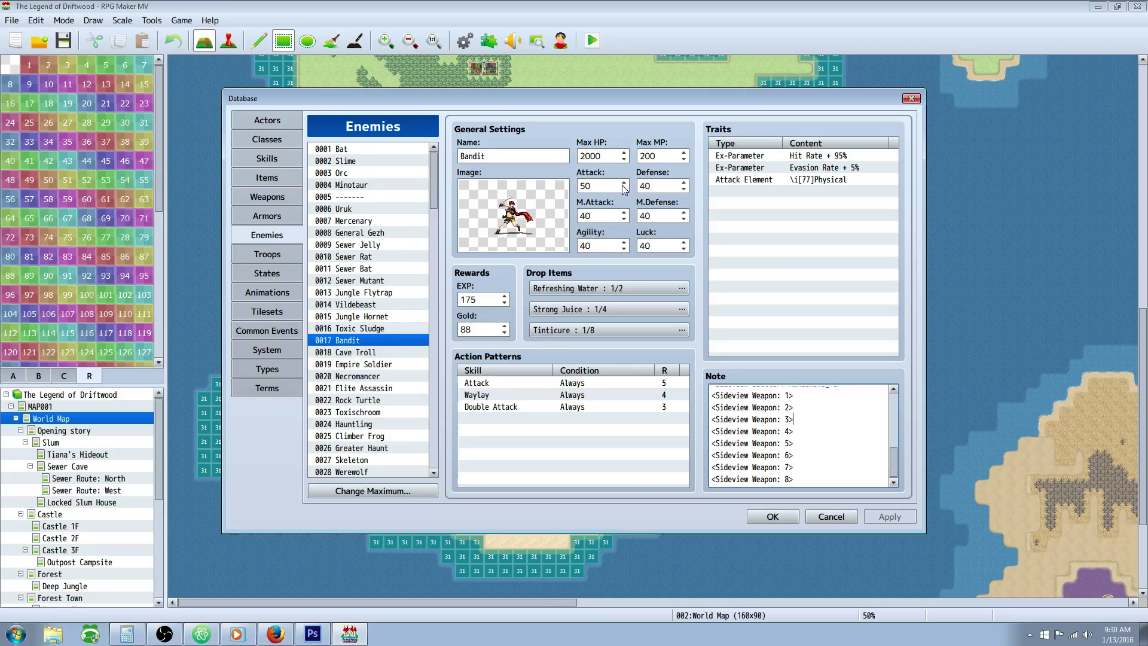
Review the Cave Troll enemy's settings and close the database, keeping the changes
{"action": "left_click", "coordinate": [359, 354]}
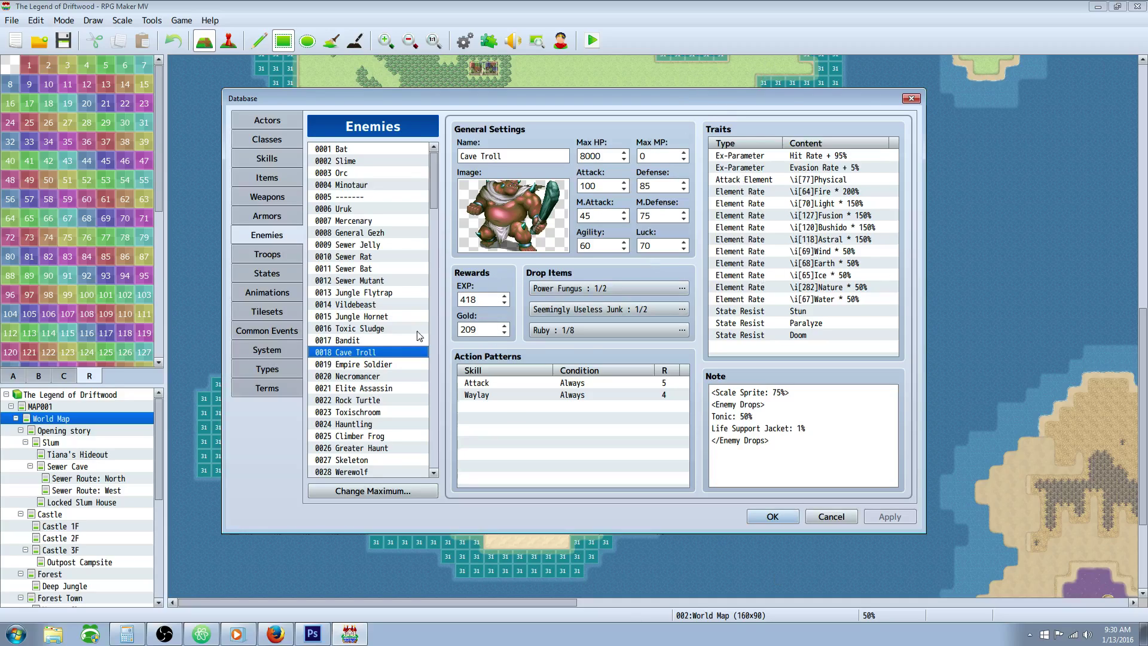
{"action": "mouse_move", "coordinate": [611, 206]}
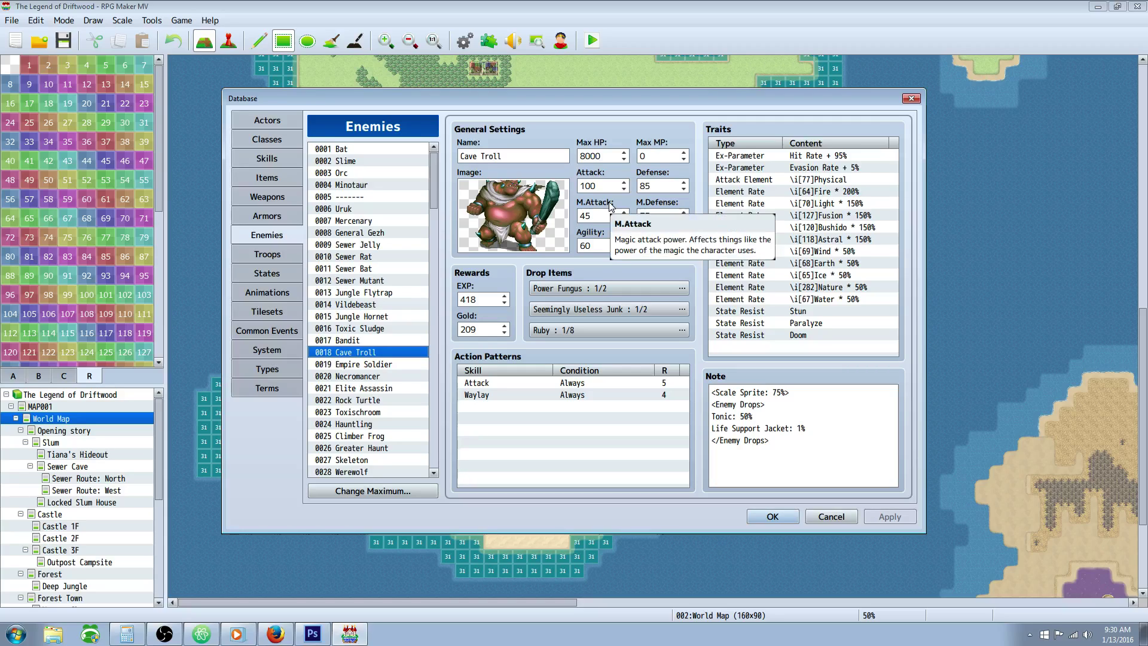
{"action": "left_click", "coordinate": [772, 516]}
Look over the World Map's western continent from its northern coast down to the southern desert
{"action": "scroll", "coordinate": [388, 119], "scroll_direction": "up", "scroll_amount": 5}
{"action": "scroll", "coordinate": [386, 113], "scroll_direction": "up", "scroll_amount": 5}
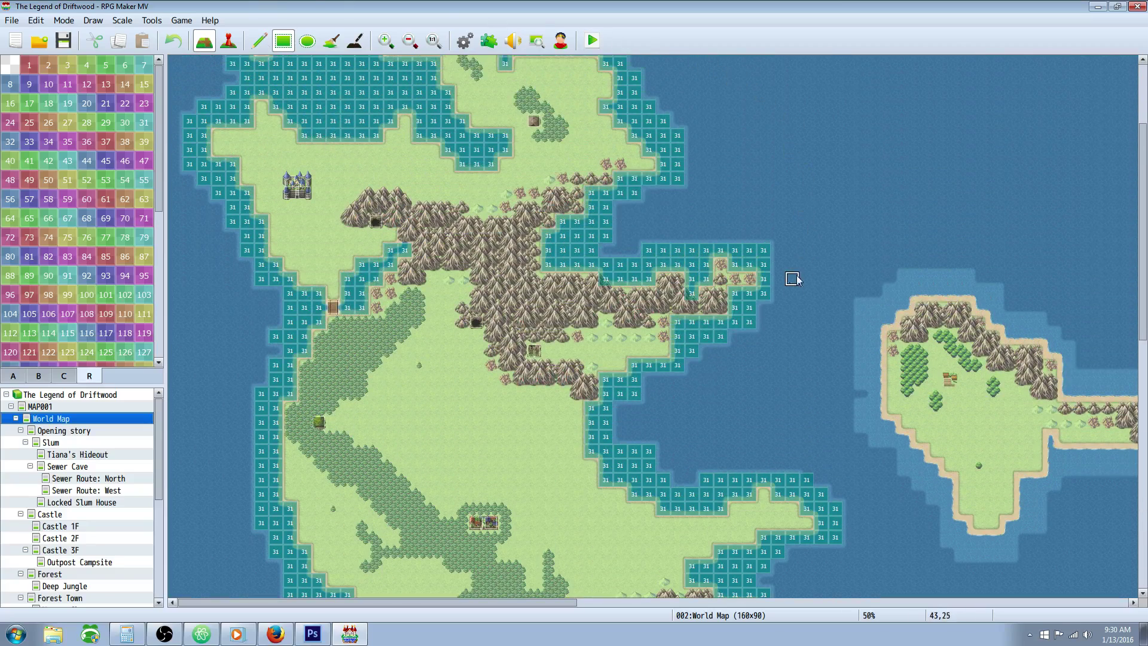
{"action": "scroll", "coordinate": [664, 352], "scroll_direction": "down", "scroll_amount": 2}
{"action": "scroll", "coordinate": [664, 351], "scroll_direction": "down", "scroll_amount": 3}
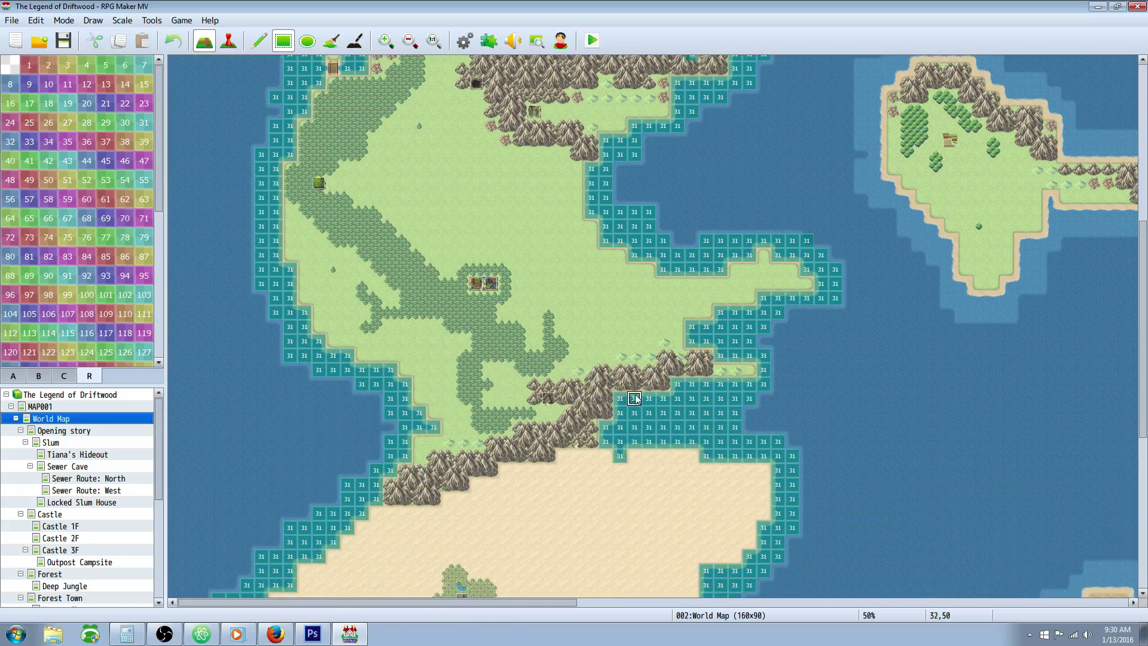
{"action": "scroll", "coordinate": [489, 75], "scroll_direction": "up", "scroll_amount": 8}
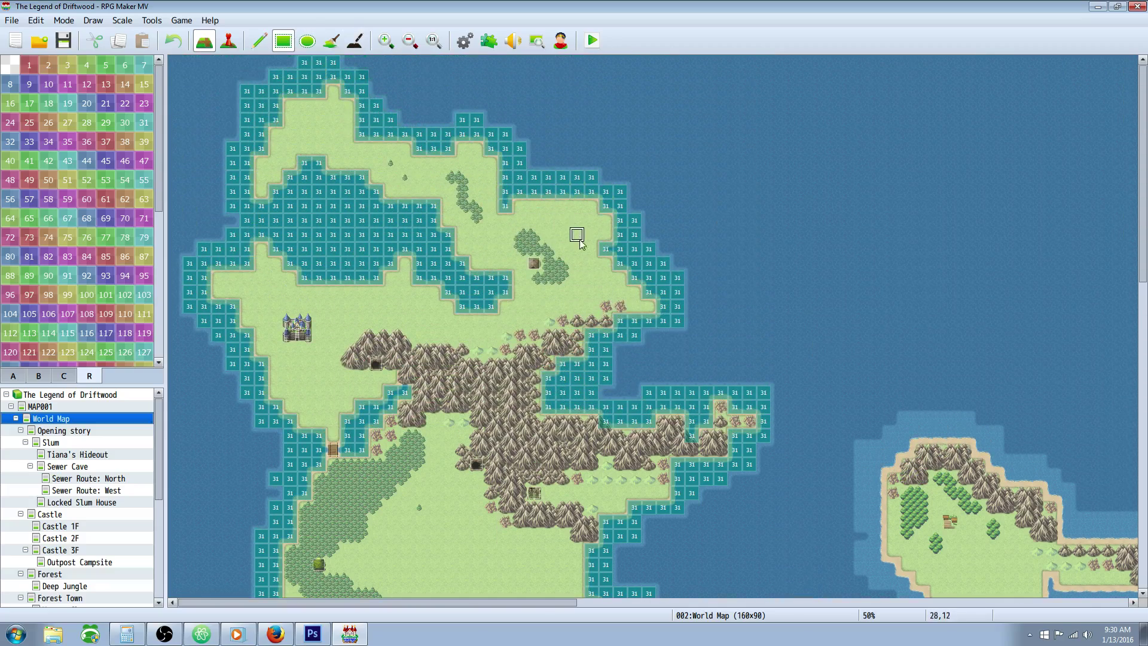
Open the database and look at the Empire Soldier enemy's settings
{"action": "mouse_move", "coordinate": [559, 602]}
{"action": "left_mouse_down"}
{"action": "mouse_move", "coordinate": [1018, 611]}
{"action": "mouse_move", "coordinate": [493, 601]}
{"action": "mouse_move", "coordinate": [547, 601]}
{"action": "left_mouse_up"}
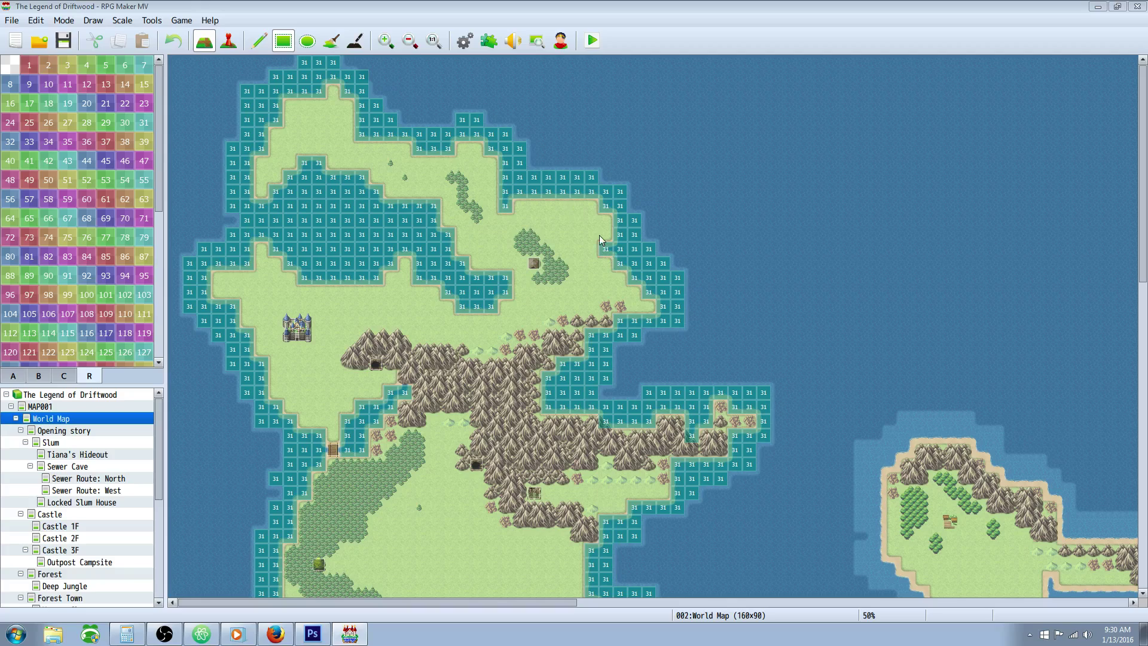
{"action": "key", "text": "F9"}
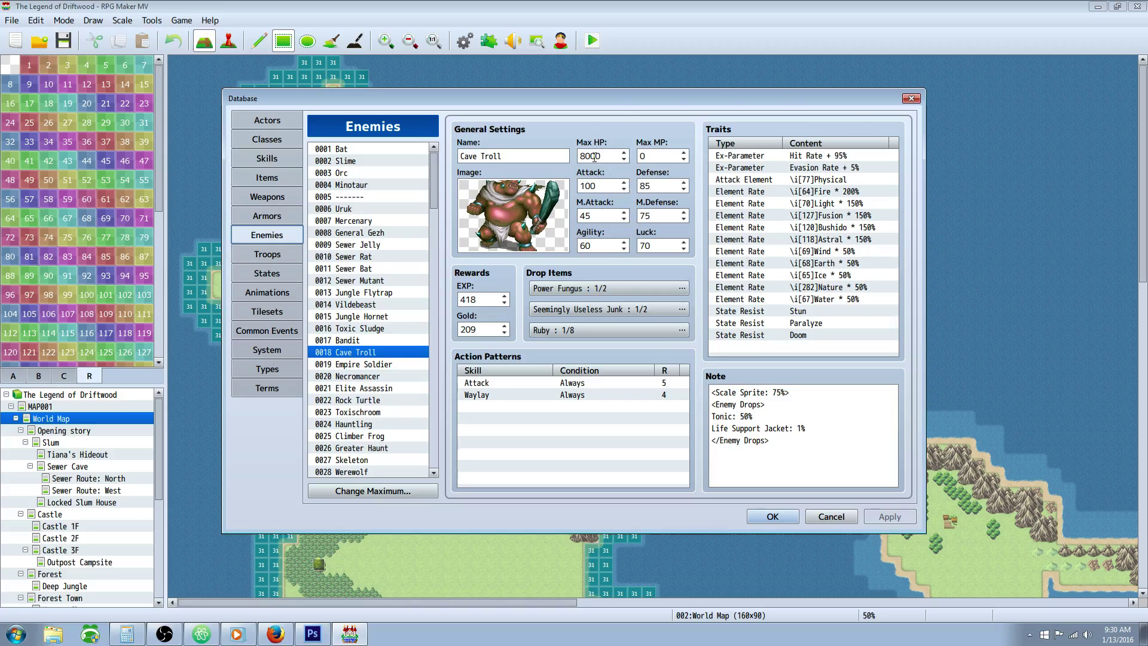
{"action": "left_click", "coordinate": [383, 365]}
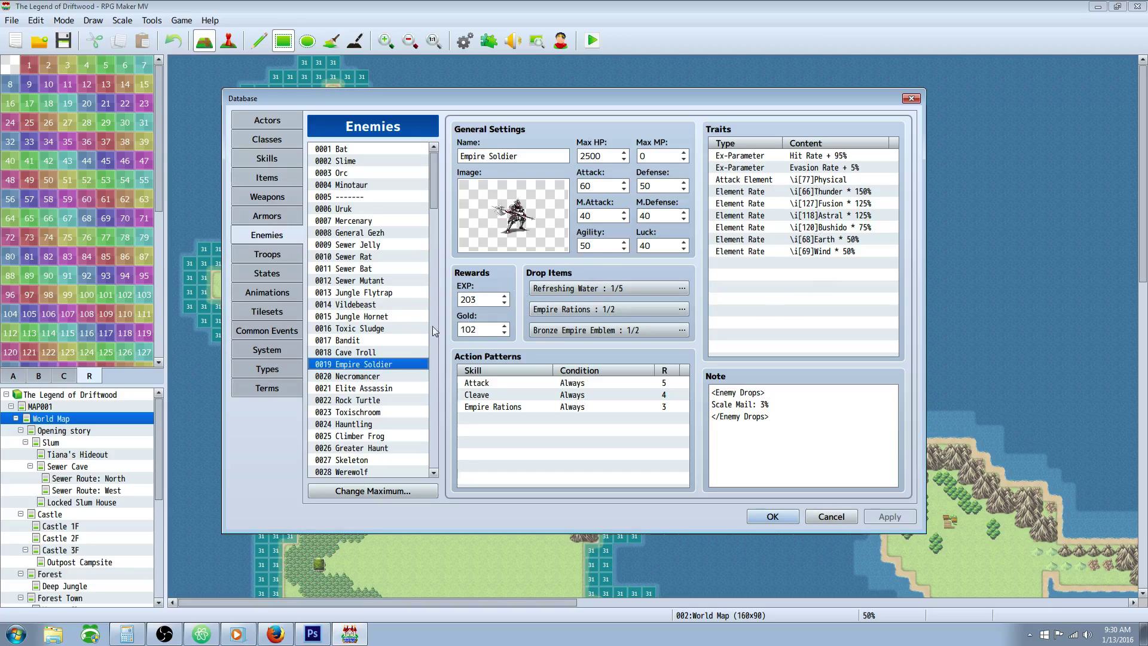
Review the Necromancer enemy's Max HP and its Drain Life and Death Coil action patterns
{"action": "left_click", "coordinate": [353, 377]}
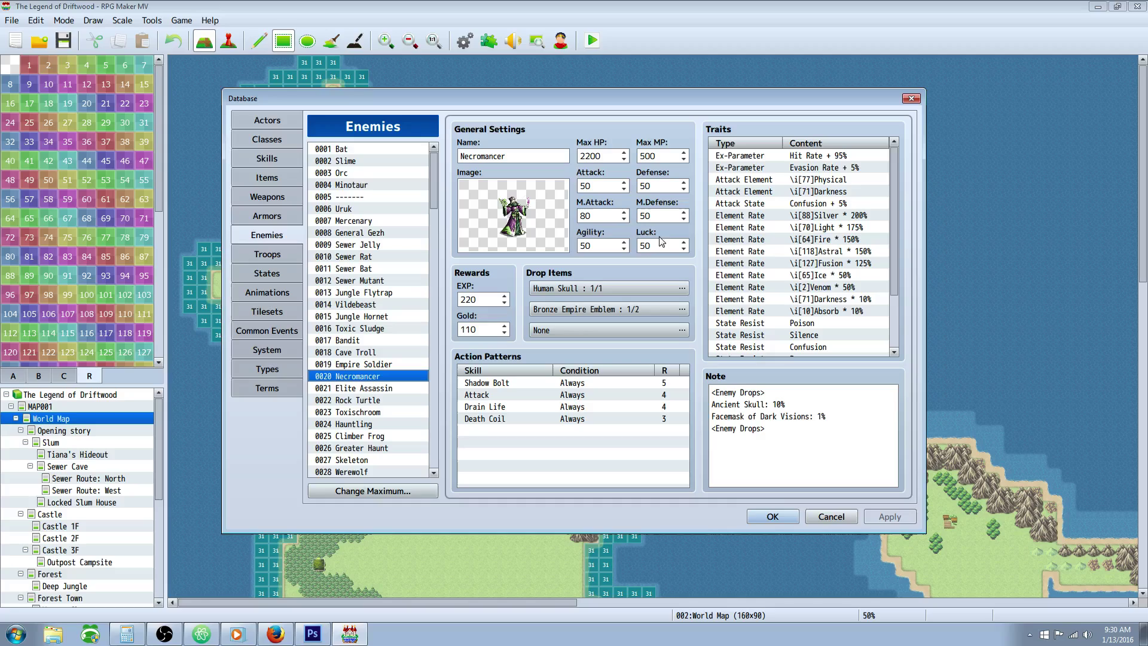
{"action": "double_click", "coordinate": [601, 155]}
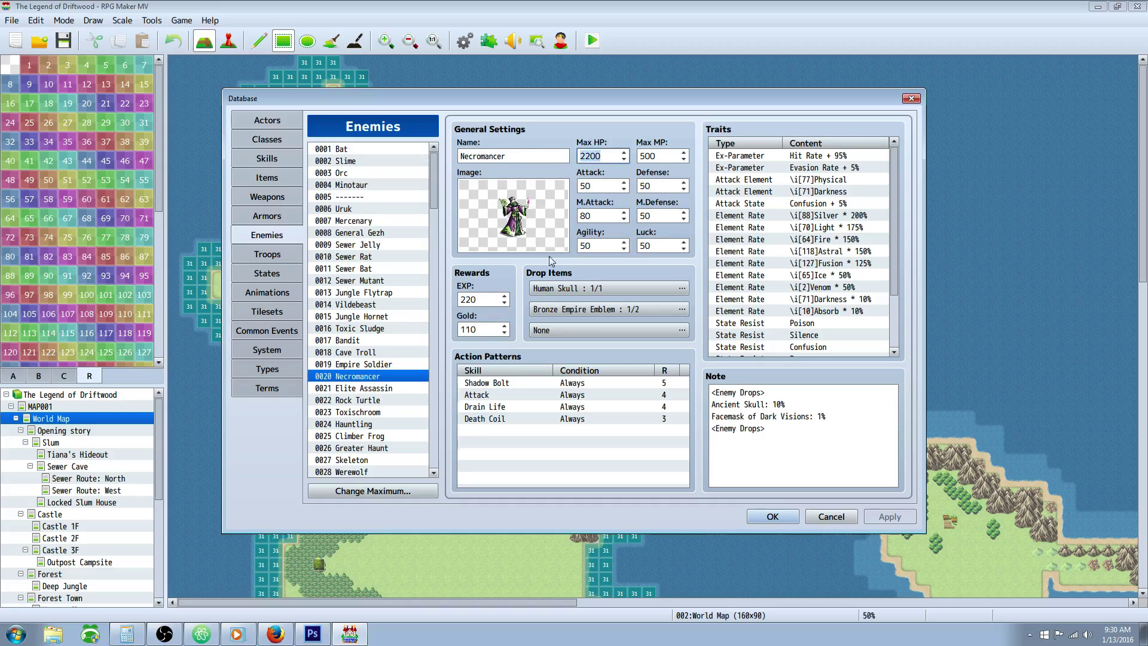
{"action": "left_click", "coordinate": [492, 409]}
{"action": "left_click", "coordinate": [506, 421]}
{"action": "left_click", "coordinate": [505, 409]}
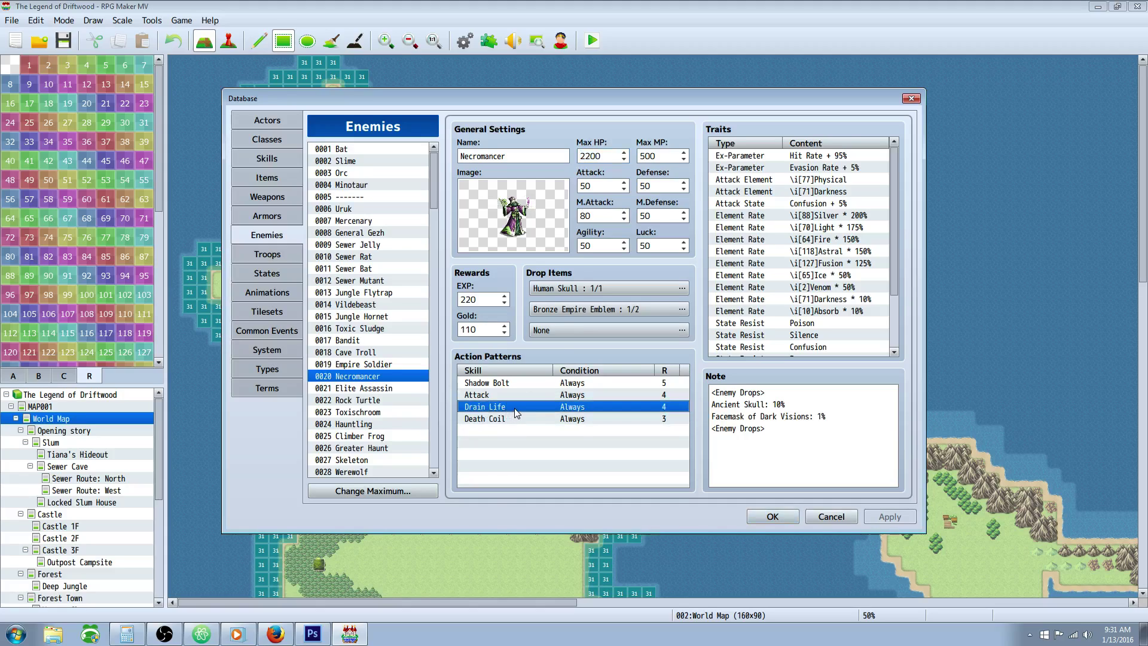
Find the Drain Life skill in the skill list and examine its damage settings
{"action": "left_click", "coordinate": [276, 158]}
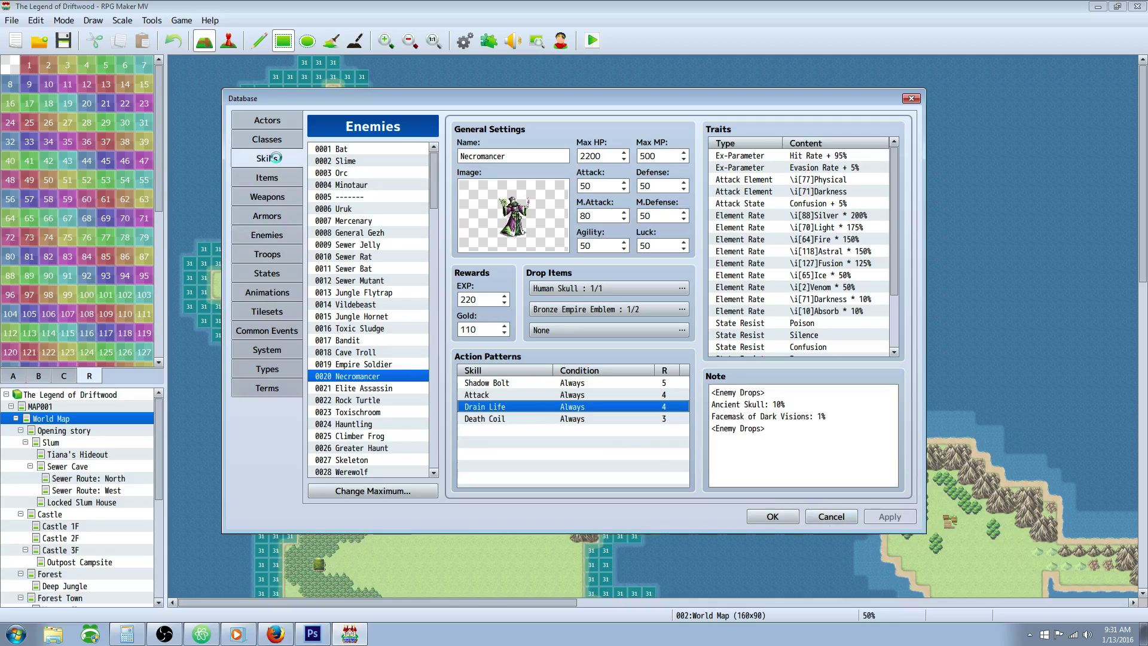
{"action": "left_click_drag", "start_coordinate": [433, 419], "coordinate": [425, 237]}
{"action": "scroll", "coordinate": [396, 273], "scroll_direction": "up", "scroll_amount": 9}
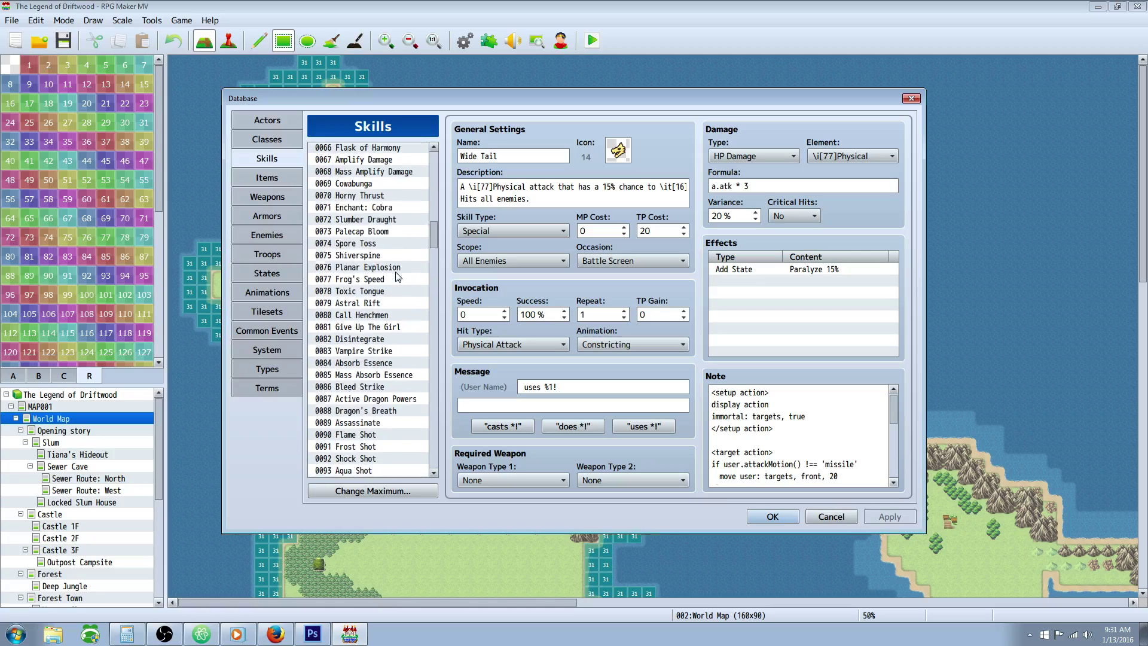
{"action": "scroll", "coordinate": [395, 287], "scroll_direction": "down", "scroll_amount": 4}
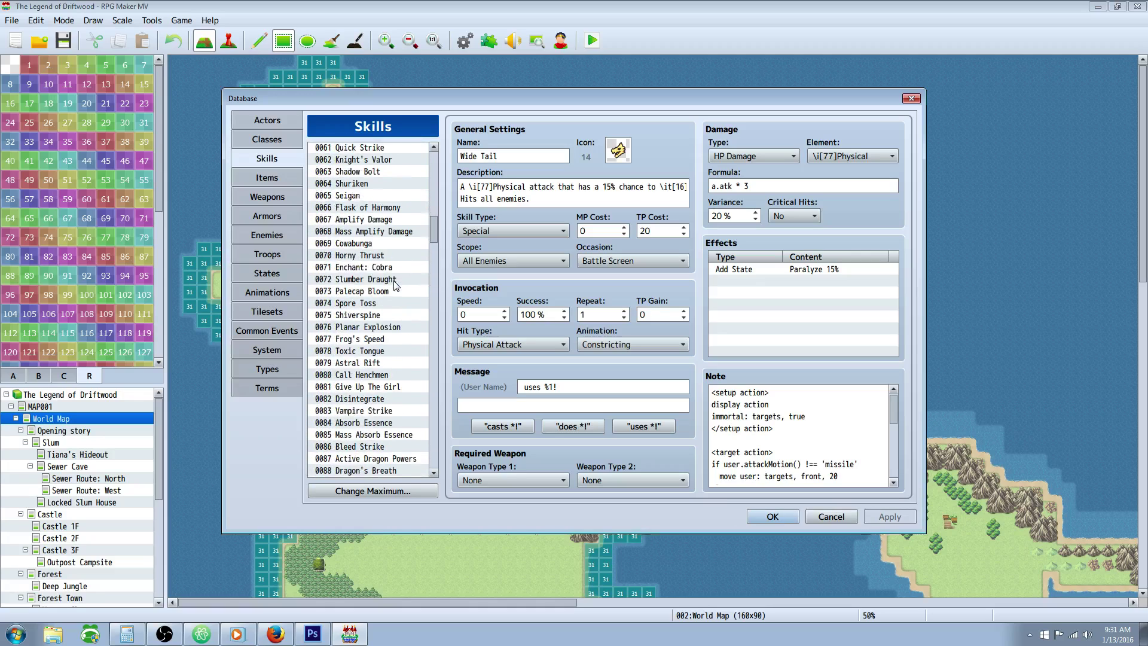
{"action": "scroll", "coordinate": [372, 340], "scroll_direction": "down", "scroll_amount": 6}
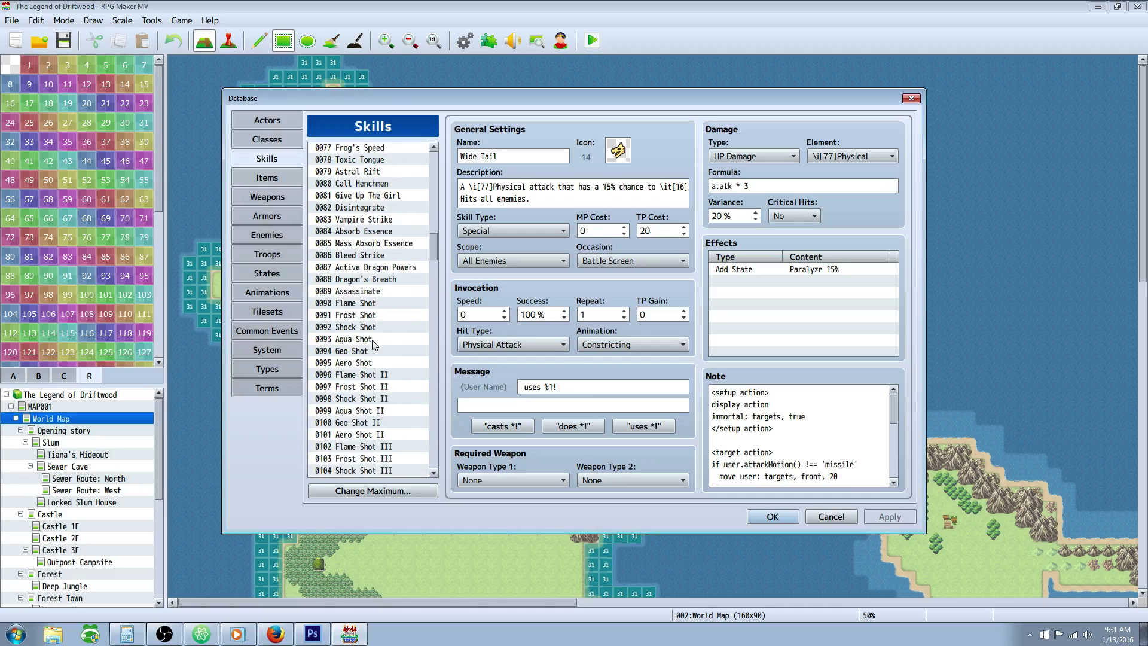
{"action": "scroll", "coordinate": [389, 326], "scroll_direction": "up", "scroll_amount": 8}
{"action": "scroll", "coordinate": [389, 323], "scroll_direction": "up", "scroll_amount": 6}
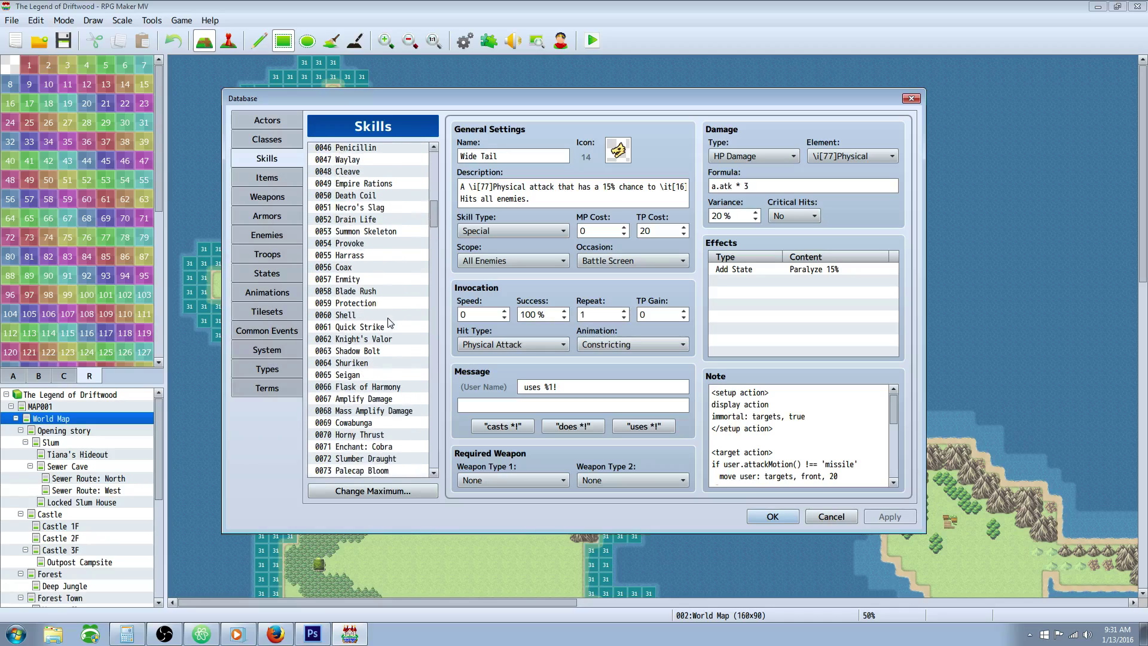
{"action": "left_click", "coordinate": [369, 231]}
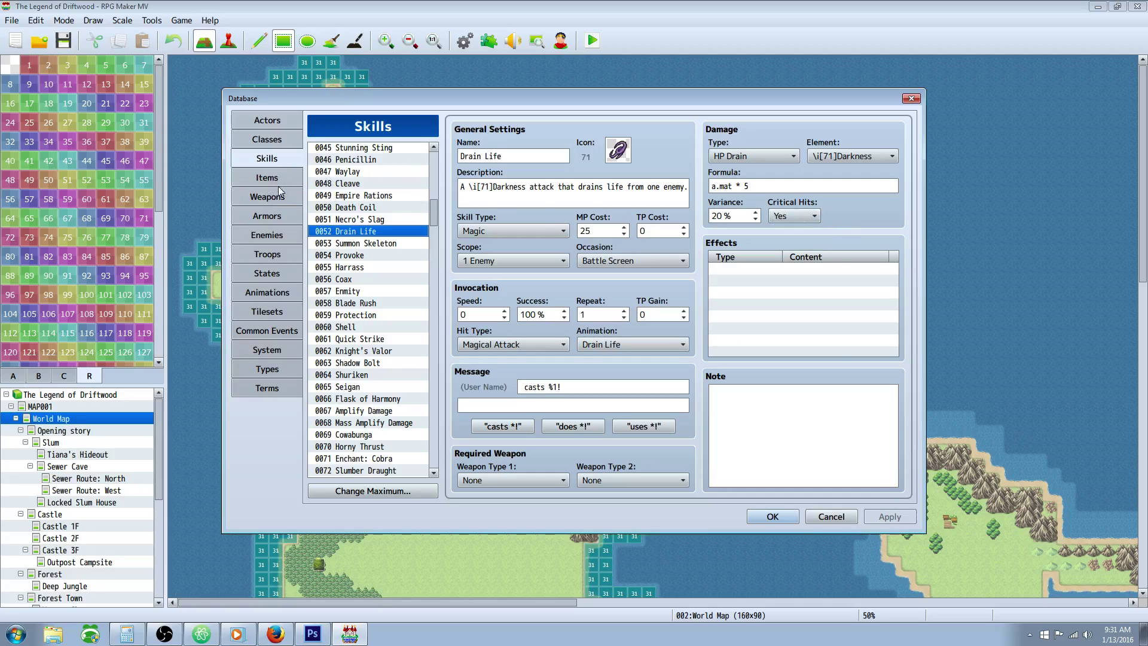
Recheck the Necromancer's Drain Life action, set the Drain Life skill's damage formula to a.mat * 6, and apply the change
{"action": "left_click", "coordinate": [274, 234]}
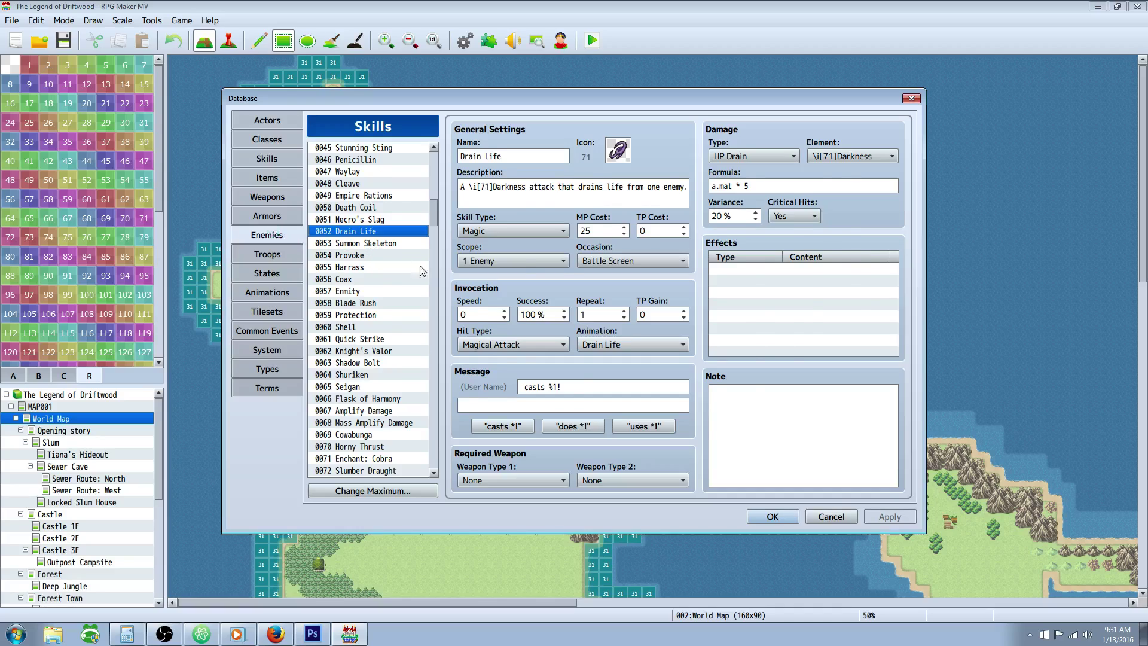
{"action": "left_click", "coordinate": [500, 408]}
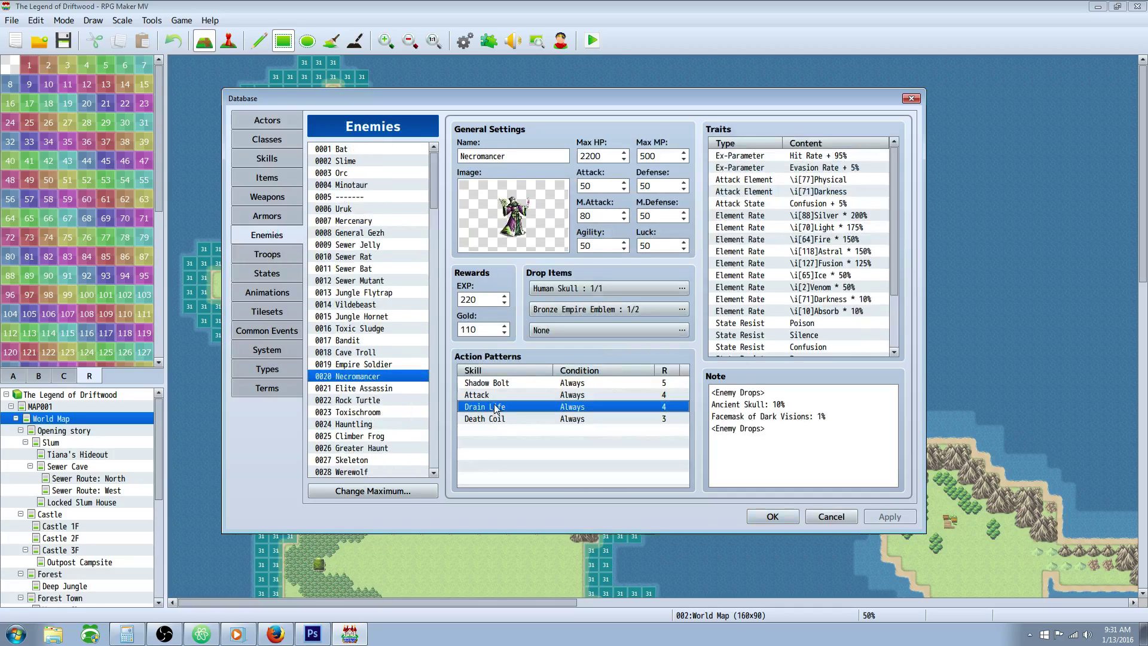
{"action": "left_click", "coordinate": [268, 158]}
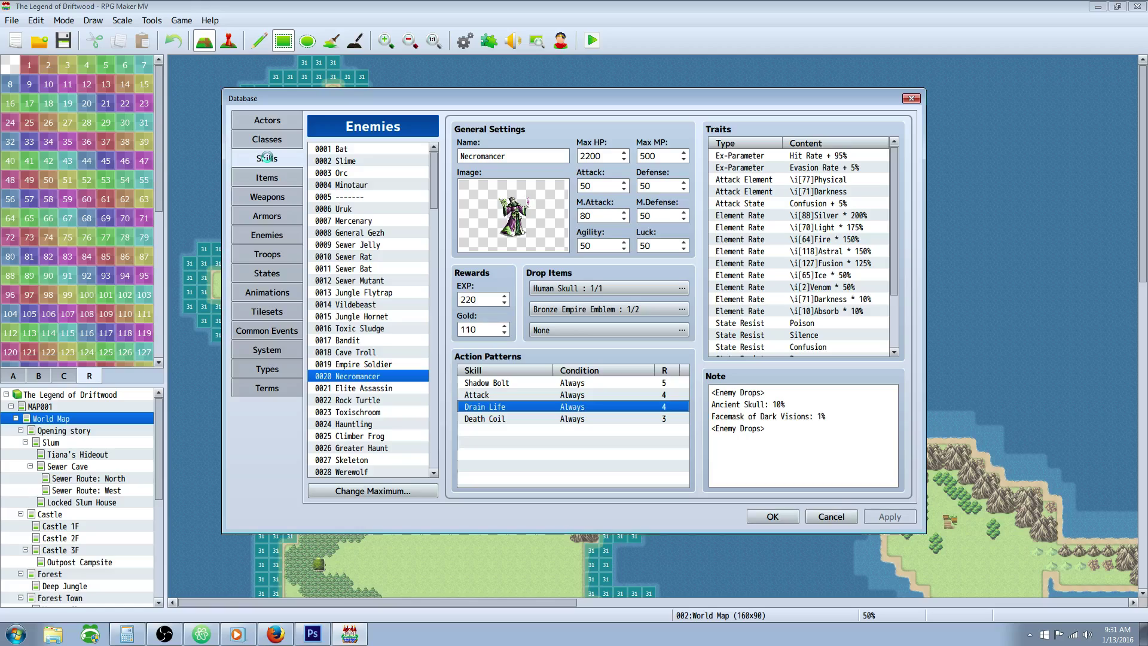
{"action": "left_click", "coordinate": [774, 180]}
{"action": "left_click", "coordinate": [768, 180]}
{"action": "key", "text": "BackSpace"}
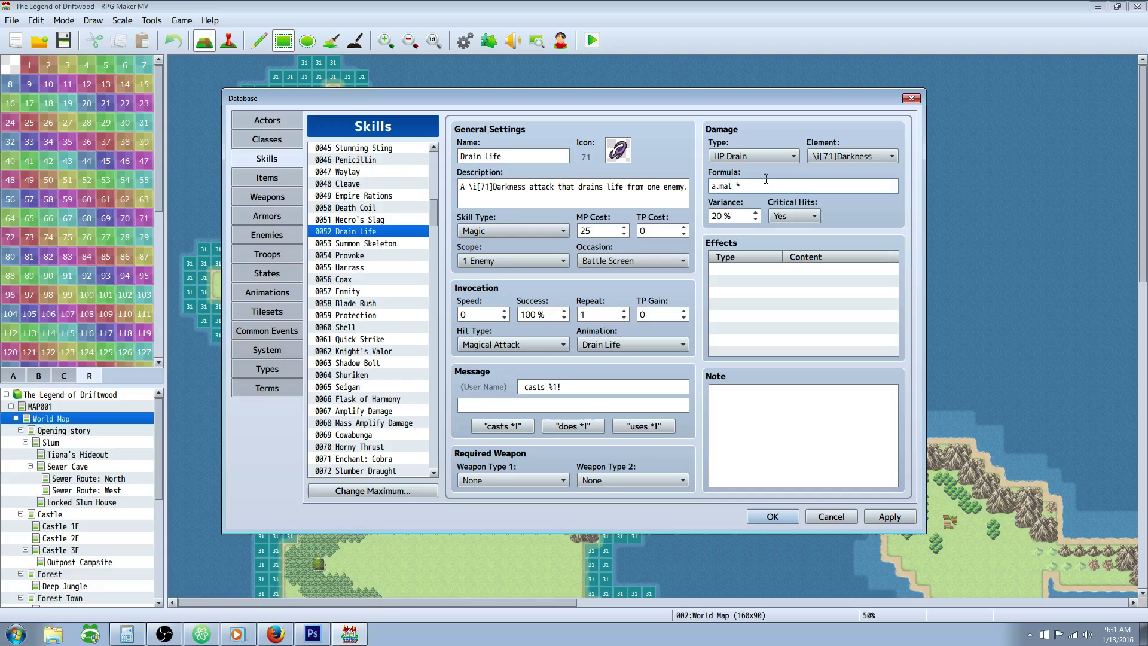
{"action": "left_click", "coordinate": [890, 516]}
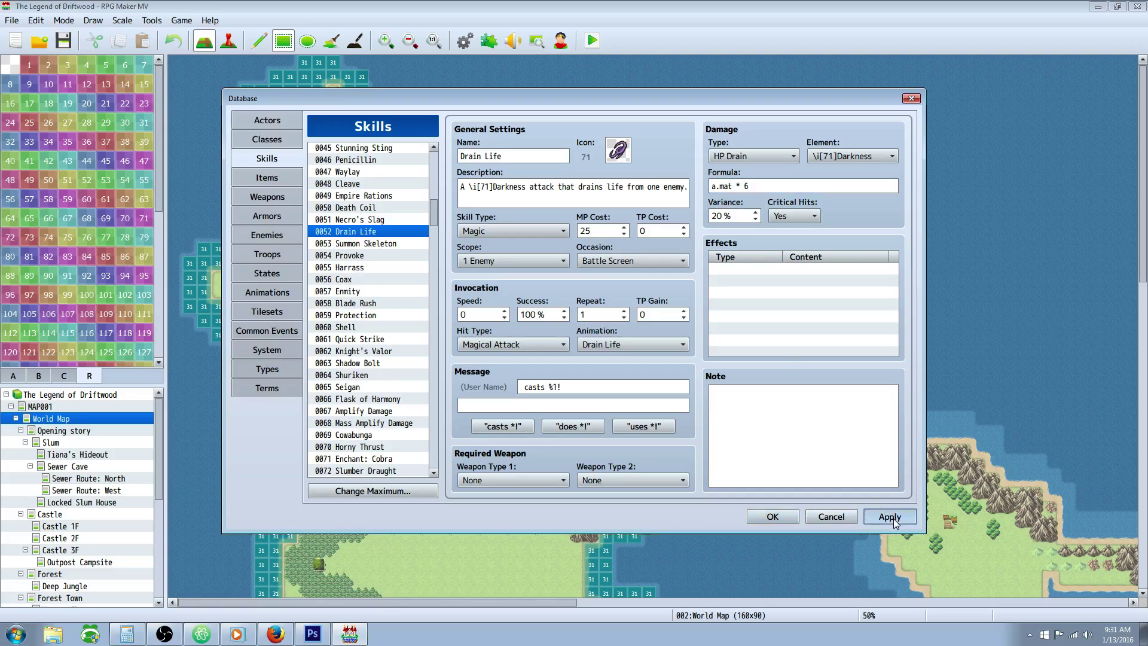
Examine the Necro's Slag skill's damage formula, its added state effect and its Item Cost note tags
{"action": "left_click", "coordinate": [383, 221]}
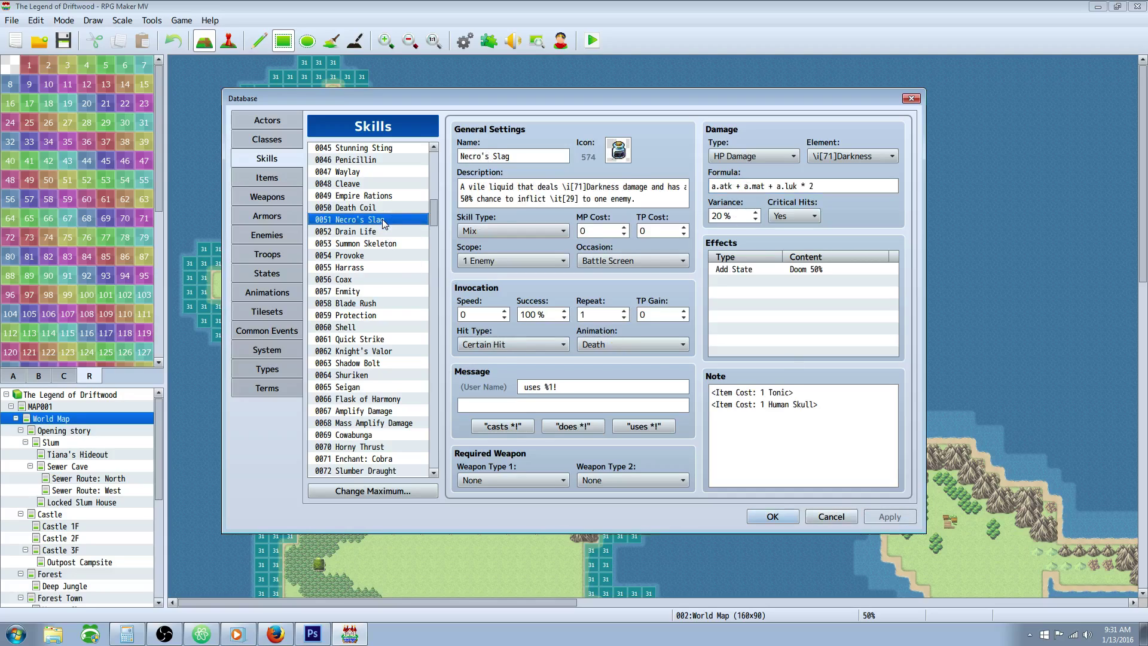
{"action": "triple_click", "coordinate": [766, 185]}
{"action": "left_click", "coordinate": [785, 181]}
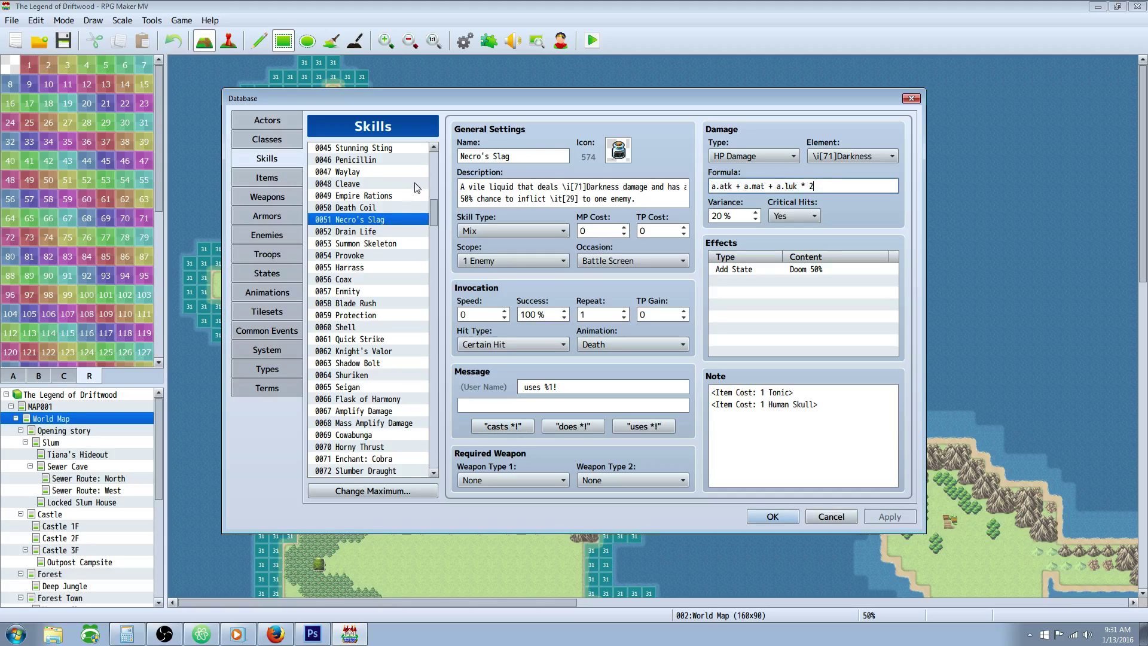
{"action": "left_click", "coordinate": [771, 281]}
{"action": "left_click", "coordinate": [830, 413]}
{"action": "key", "text": "ctrl+a"}
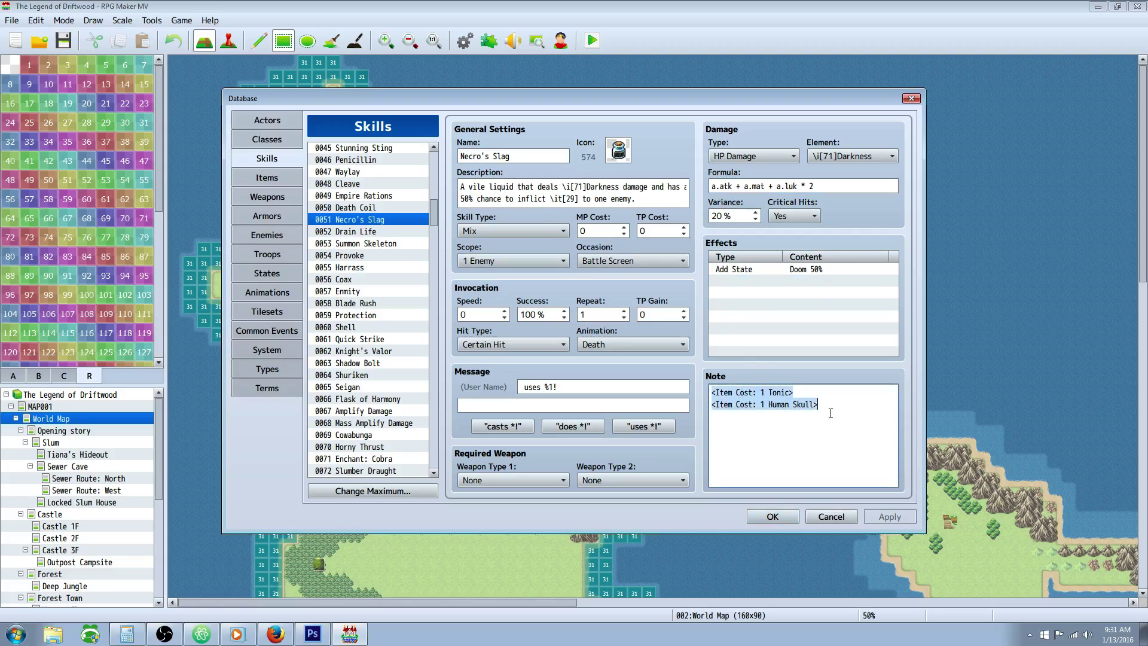
Compare the damage settings and MP costs of the Drain Life and Death Coil skills
{"action": "left_click", "coordinate": [391, 235]}
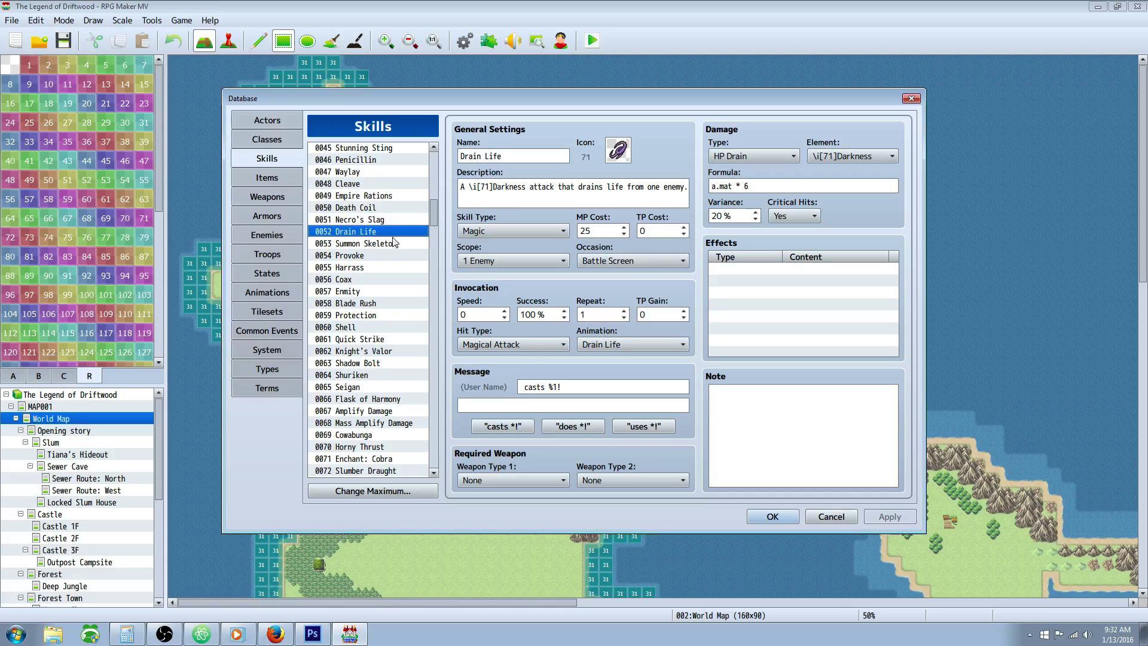
{"action": "left_click", "coordinate": [361, 209]}
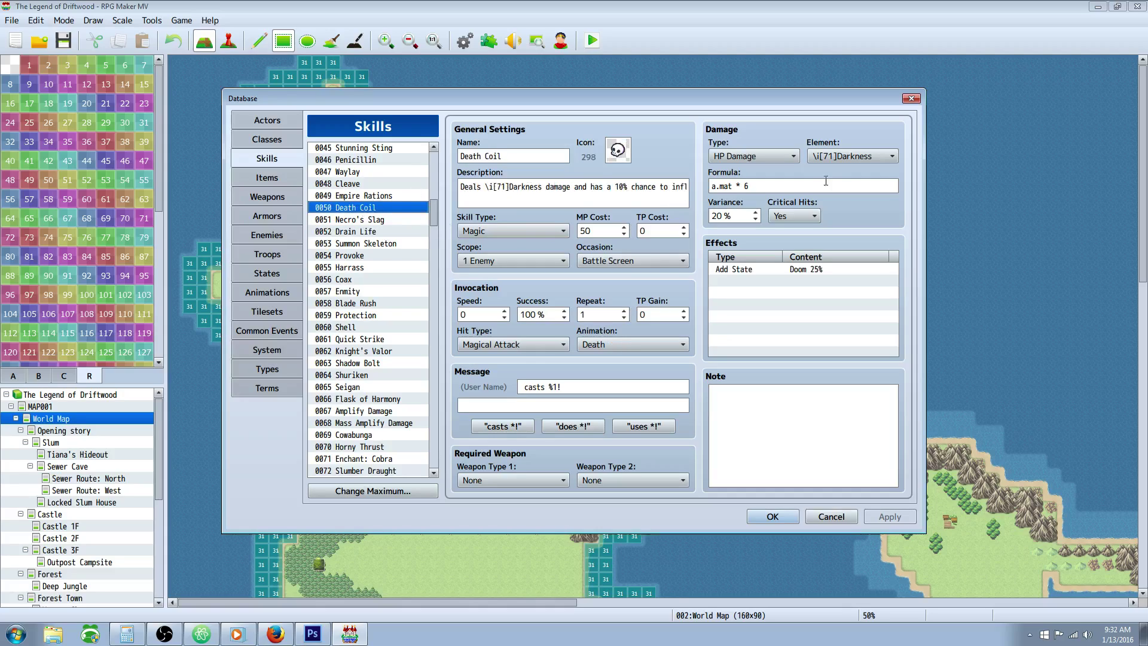
{"action": "left_click", "coordinate": [380, 234]}
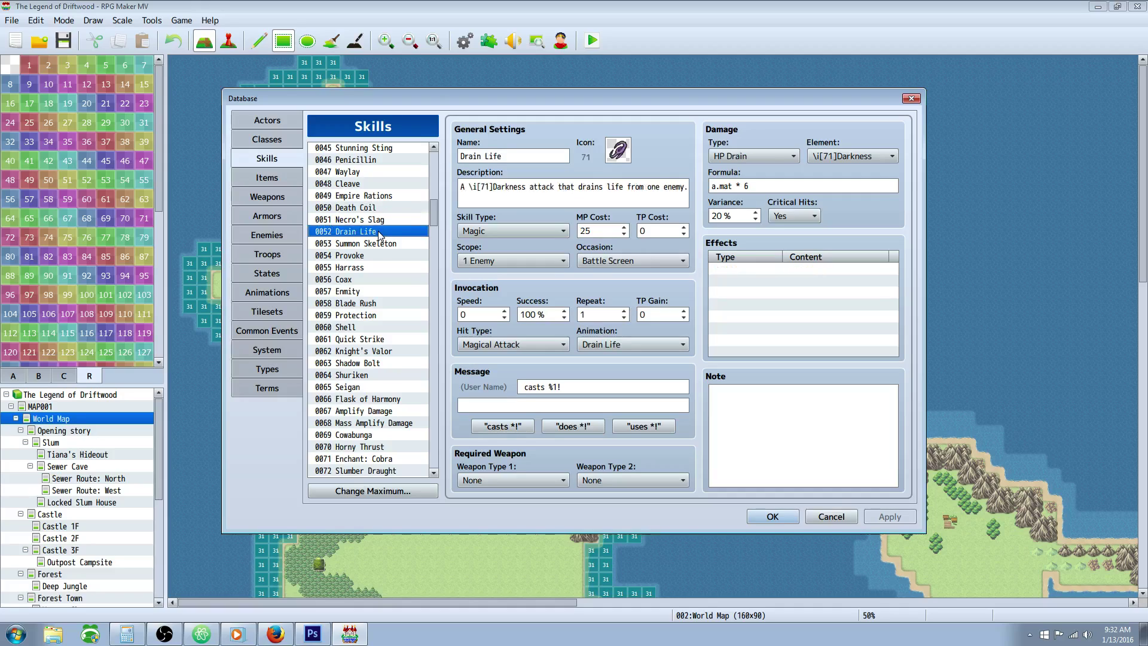
{"action": "left_click", "coordinate": [380, 210]}
{"action": "left_click", "coordinate": [382, 232]}
{"action": "left_click", "coordinate": [379, 198]}
{"action": "left_click", "coordinate": [379, 208]}
Set the Death Coil skill's damage formula to a.mat * 7 and check it against Summon Skeleton and Drain Life
{"action": "left_click", "coordinate": [778, 187]}
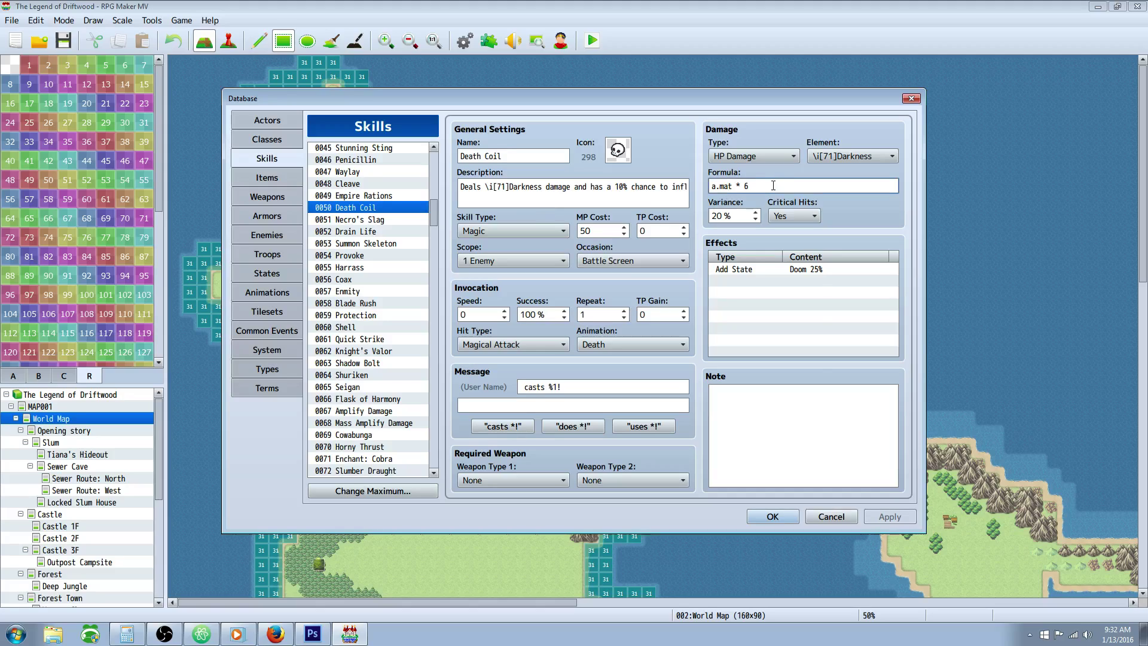
{"action": "key", "text": "BackSpace"}
{"action": "type", "text": "7"}
{"action": "left_click", "coordinate": [366, 244]}
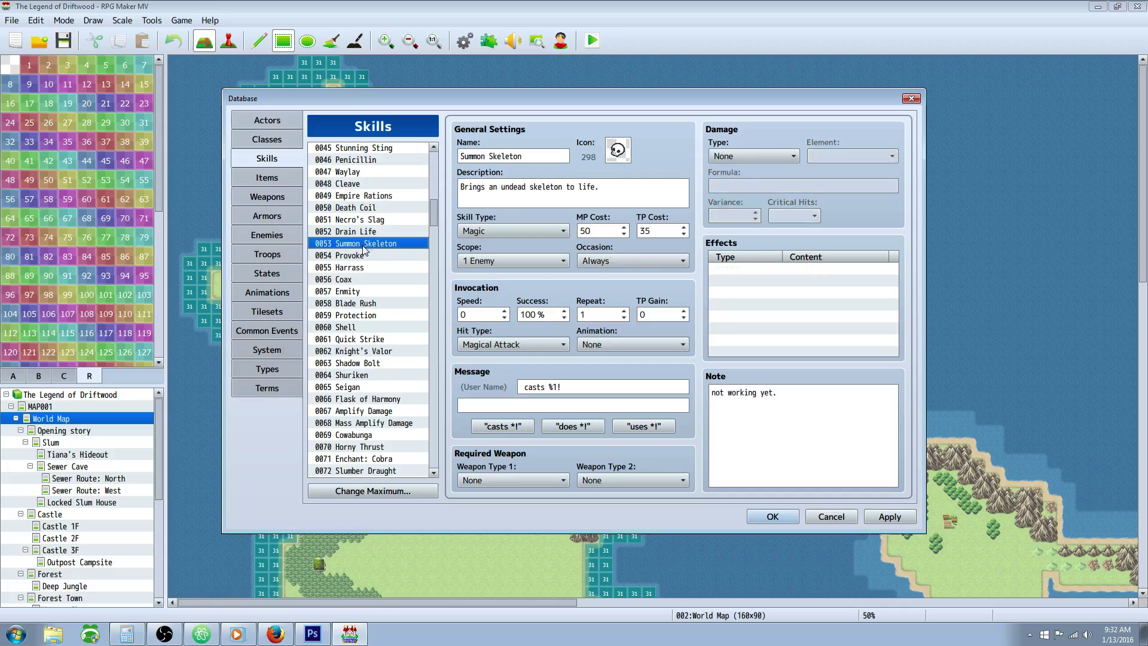
{"action": "left_click", "coordinate": [369, 232]}
{"action": "left_click", "coordinate": [375, 209]}
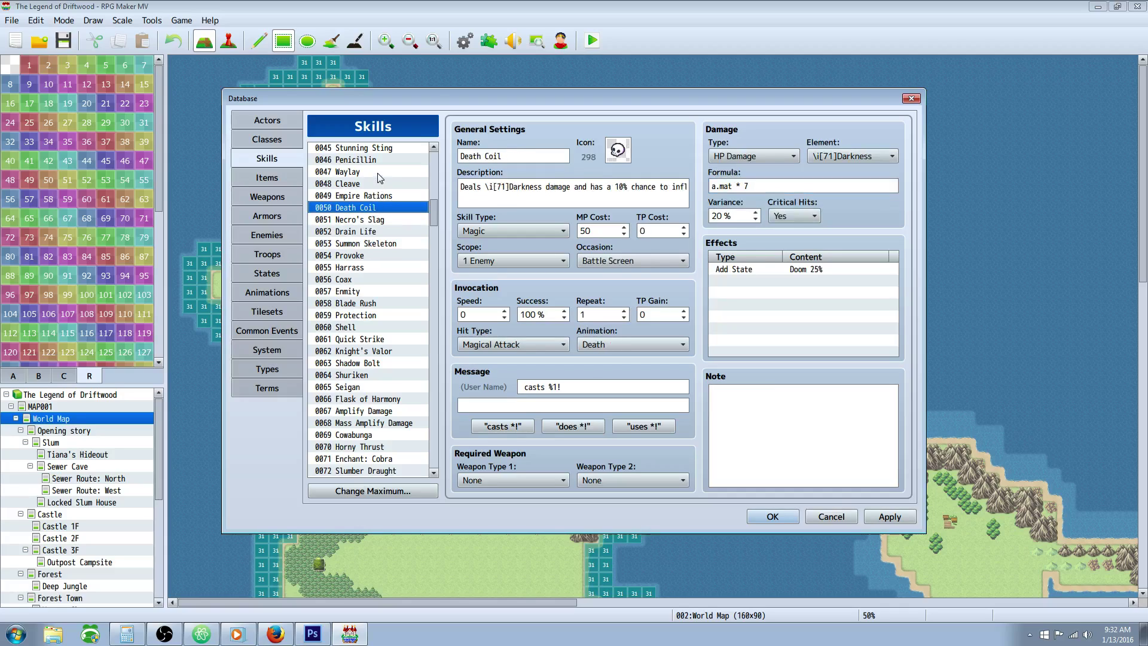
Review the Necromancer enemy's action patterns, including Drain Life and Shadow Bolt
{"action": "left_click", "coordinate": [267, 235]}
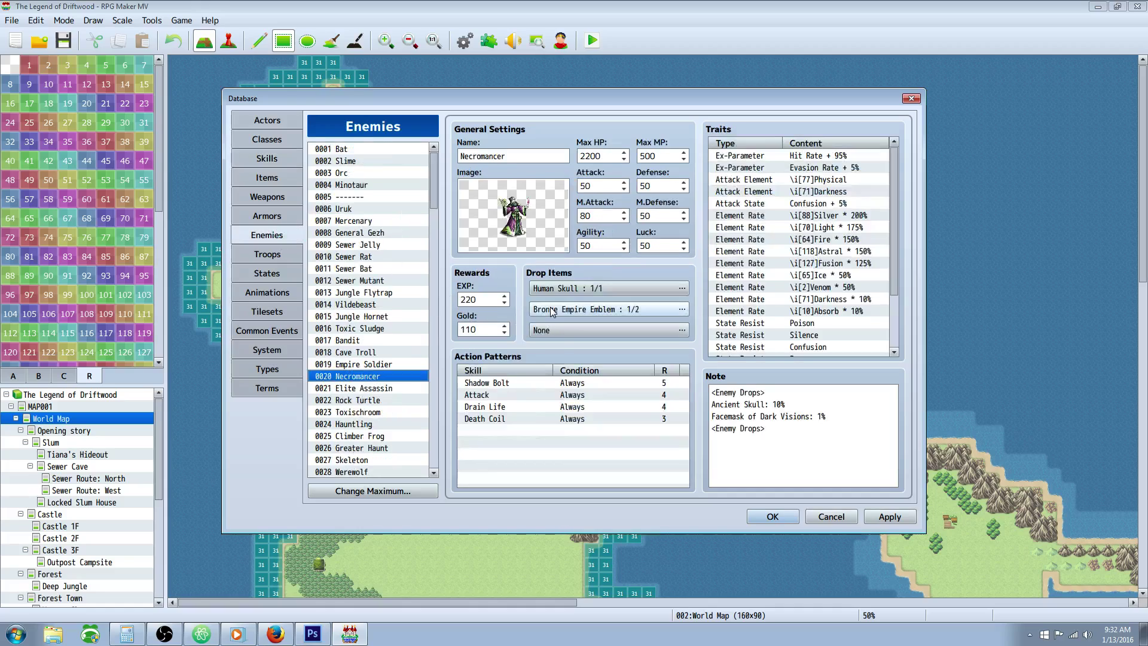
{"action": "left_click", "coordinate": [536, 407]}
{"action": "left_click", "coordinate": [536, 383]}
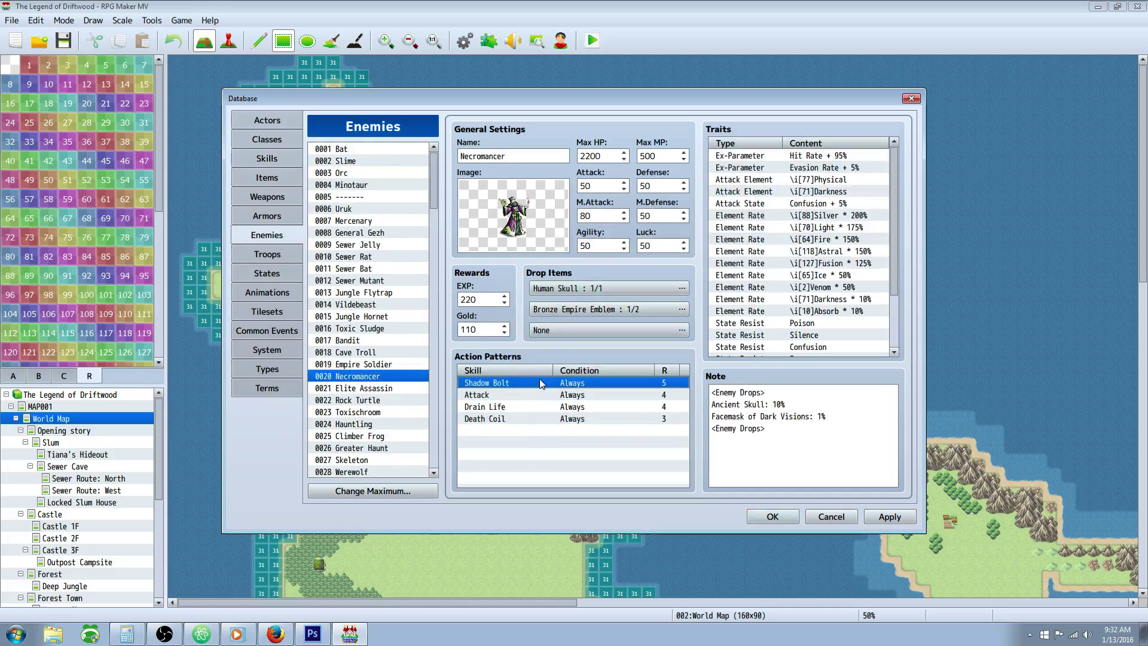
{"action": "right_click", "coordinate": [489, 396]}
{"action": "left_click", "coordinate": [622, 383]}
Compare the Shadow Bolt skill's damage settings with those of Death Coil and Drain Life
{"action": "left_click", "coordinate": [265, 157]}
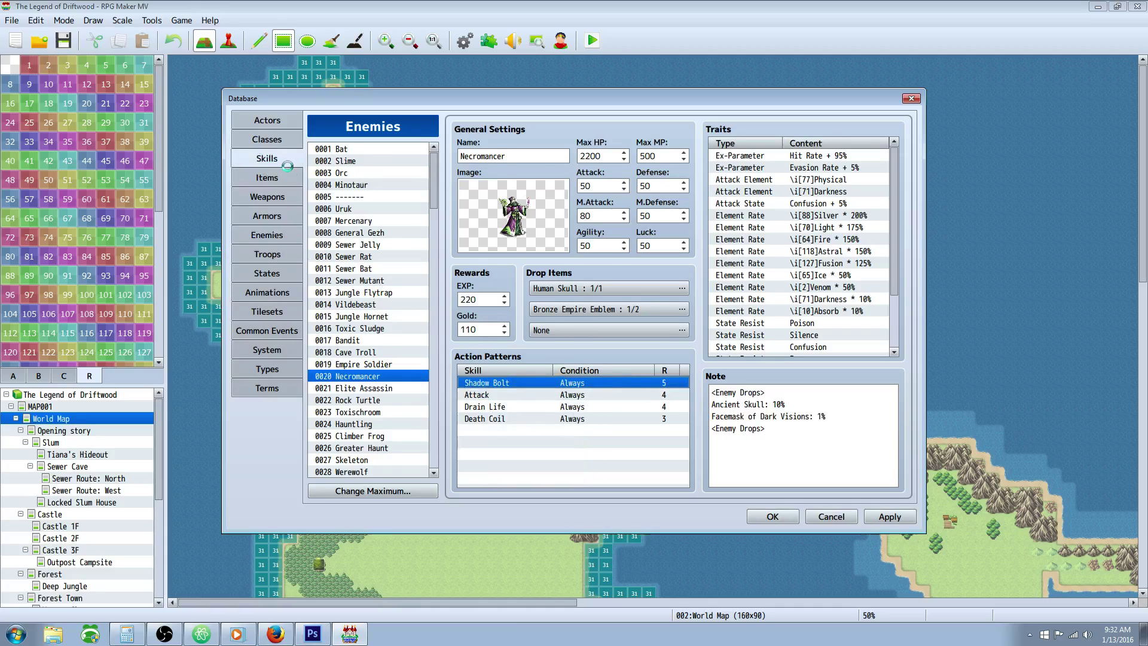
{"action": "scroll", "coordinate": [383, 255], "scroll_direction": "up", "scroll_amount": 3}
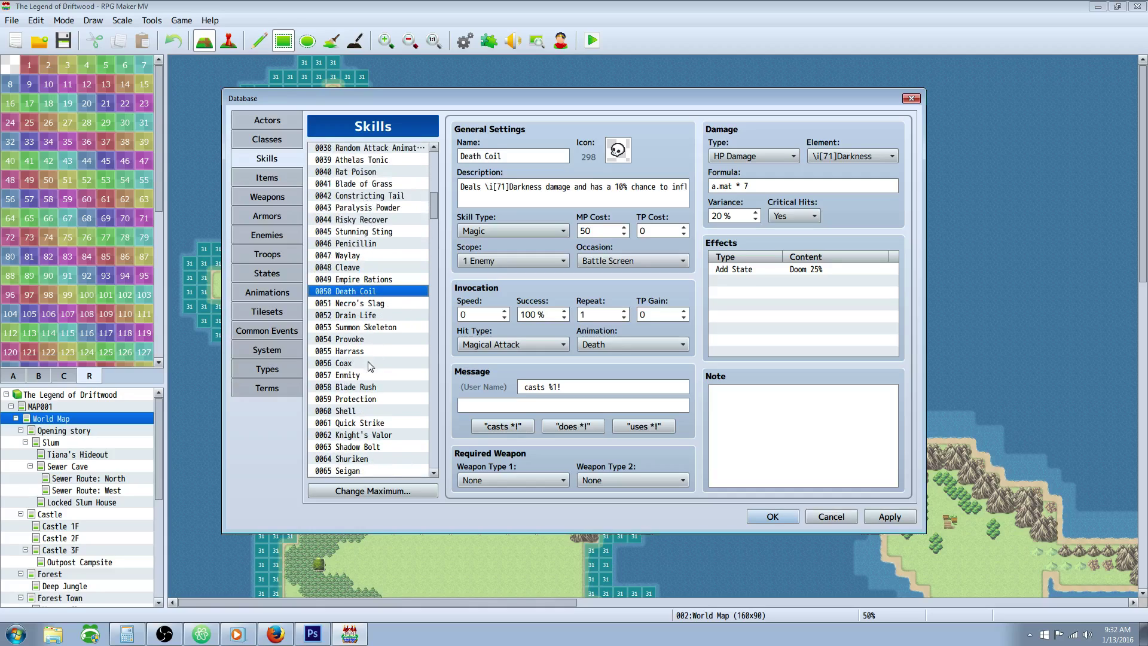
{"action": "left_click", "coordinate": [376, 448]}
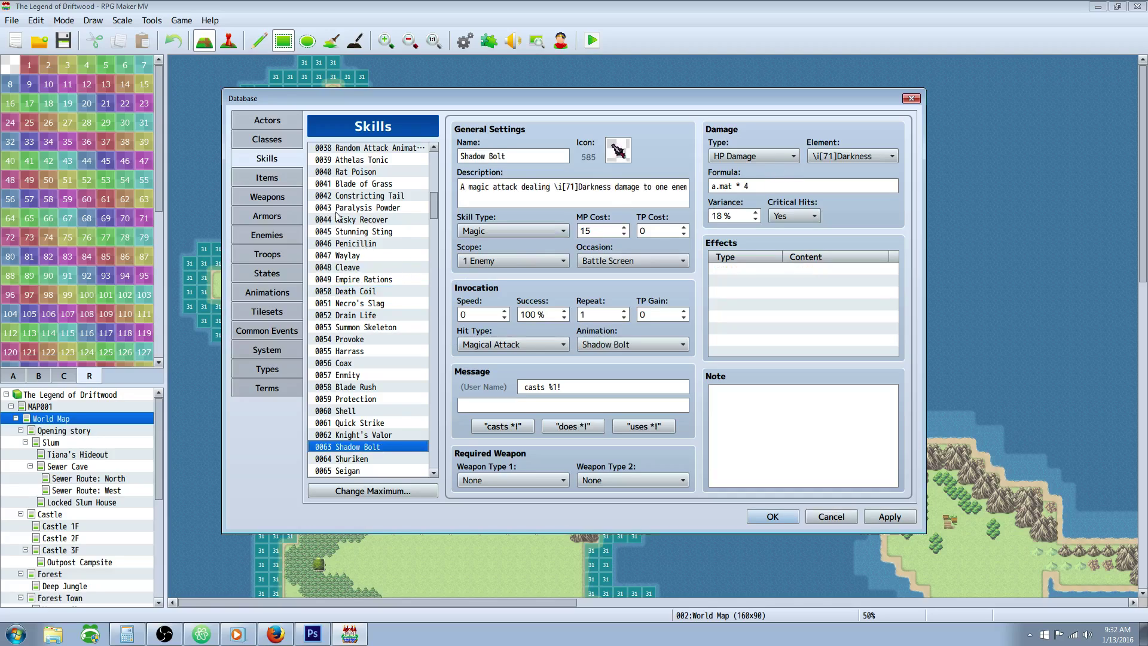
{"action": "left_click", "coordinate": [382, 293]}
{"action": "left_click", "coordinate": [379, 316]}
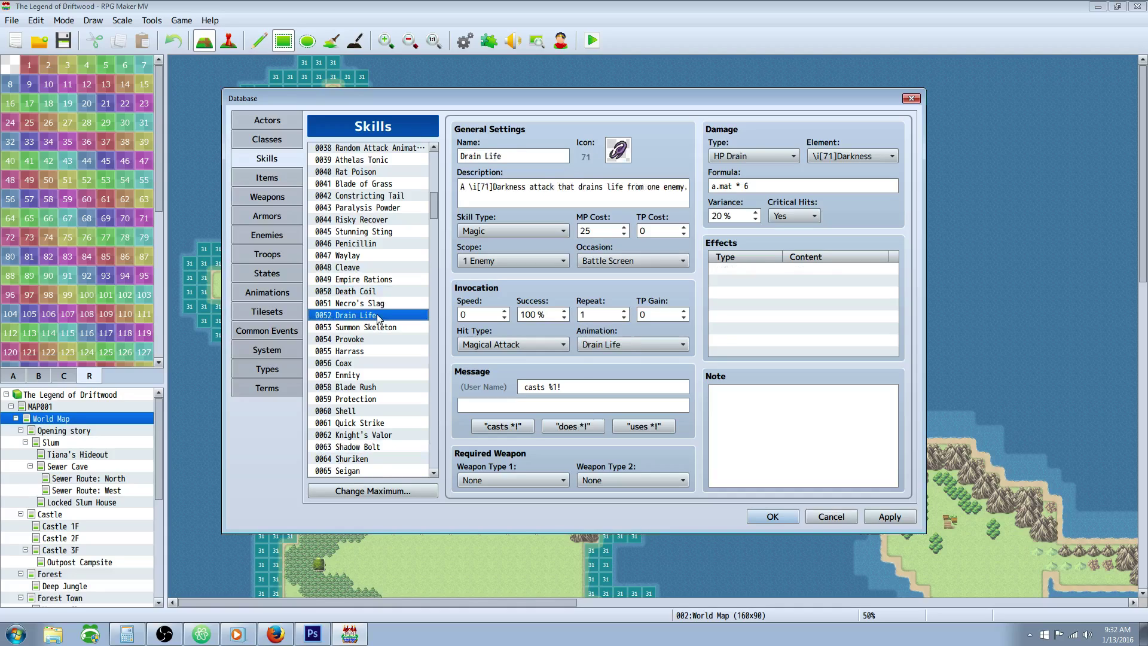
{"action": "left_click", "coordinate": [380, 292]}
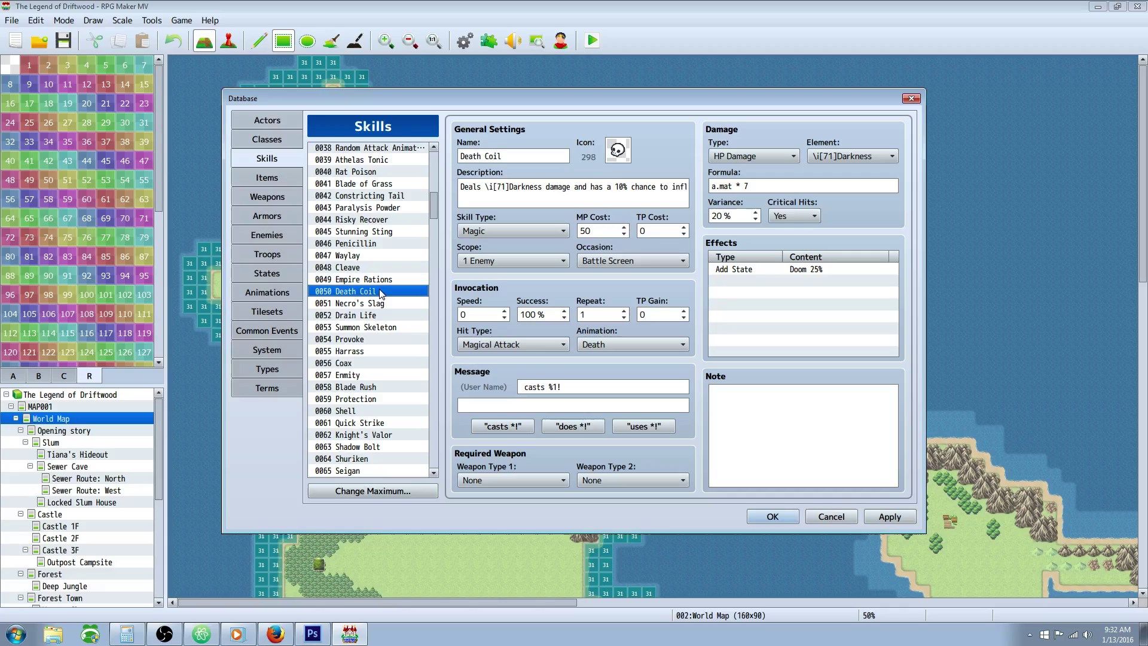
Set the Shadow Bolt skill's damage formula to a.mat * 5 and its variance to 20 %, and apply the changes
{"action": "left_click", "coordinate": [378, 447]}
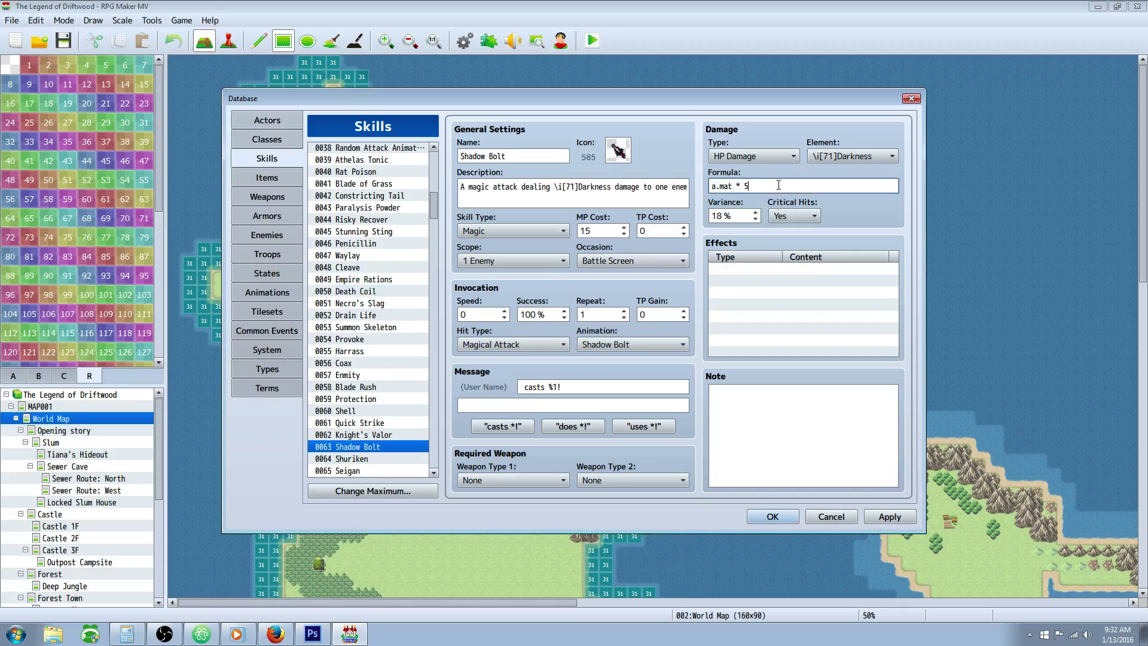
{"action": "double_click", "coordinate": [728, 219]}
{"action": "left_click", "coordinate": [894, 518]}
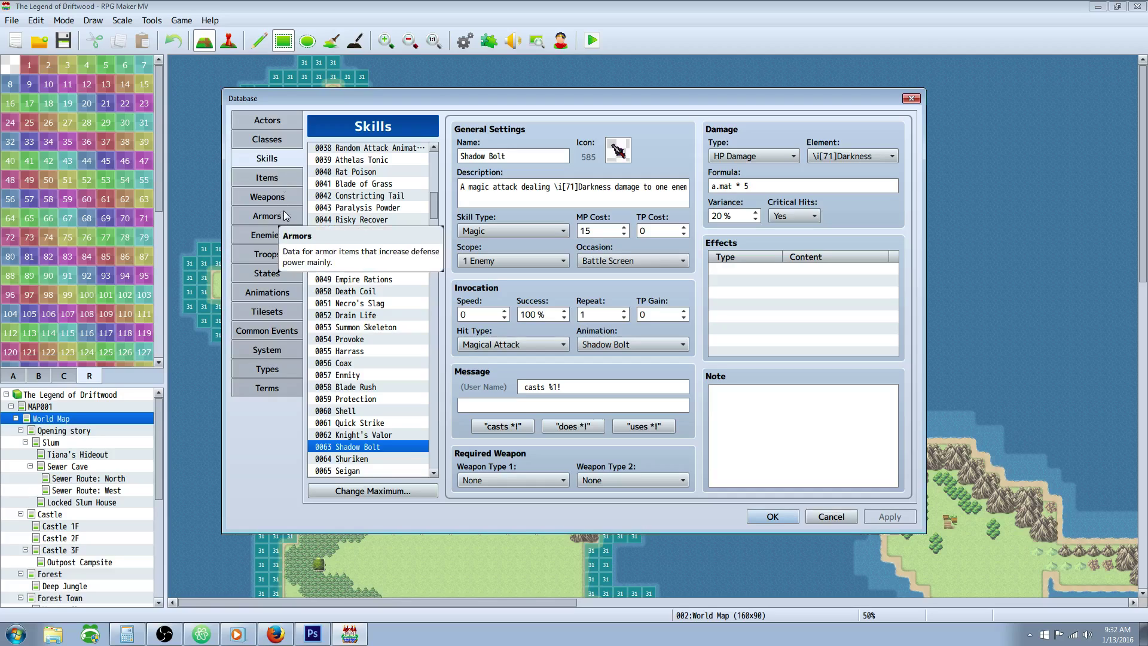
Look through the skills list and check the damage settings of the Astral Rift skill
{"action": "left_click", "coordinate": [278, 268]}
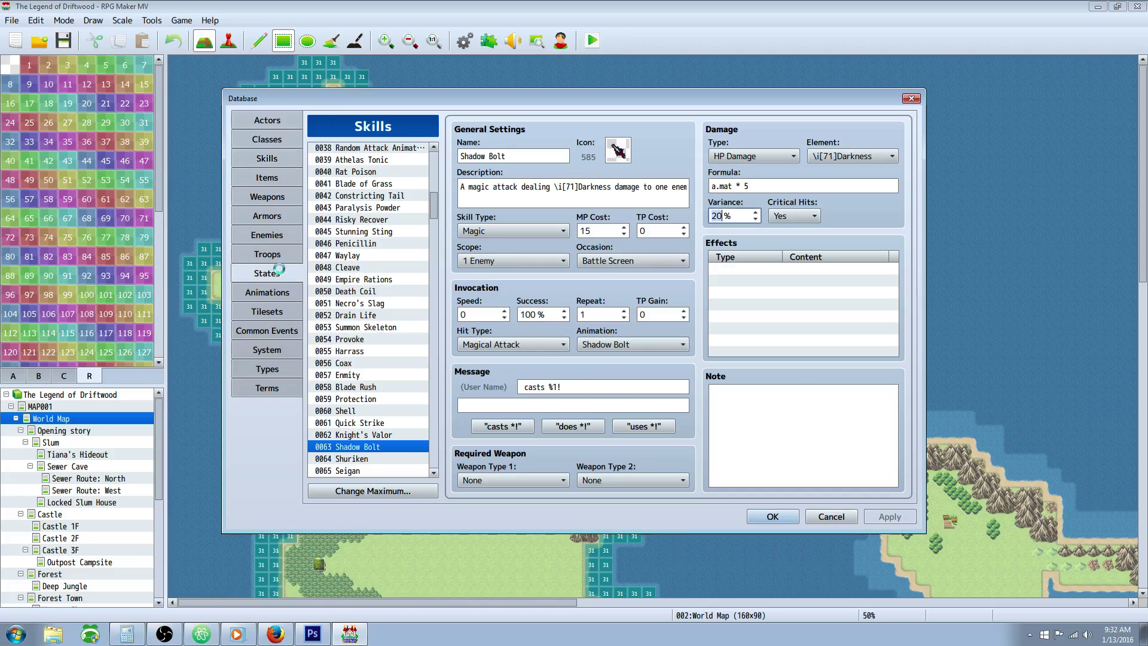
{"action": "left_click", "coordinate": [287, 161]}
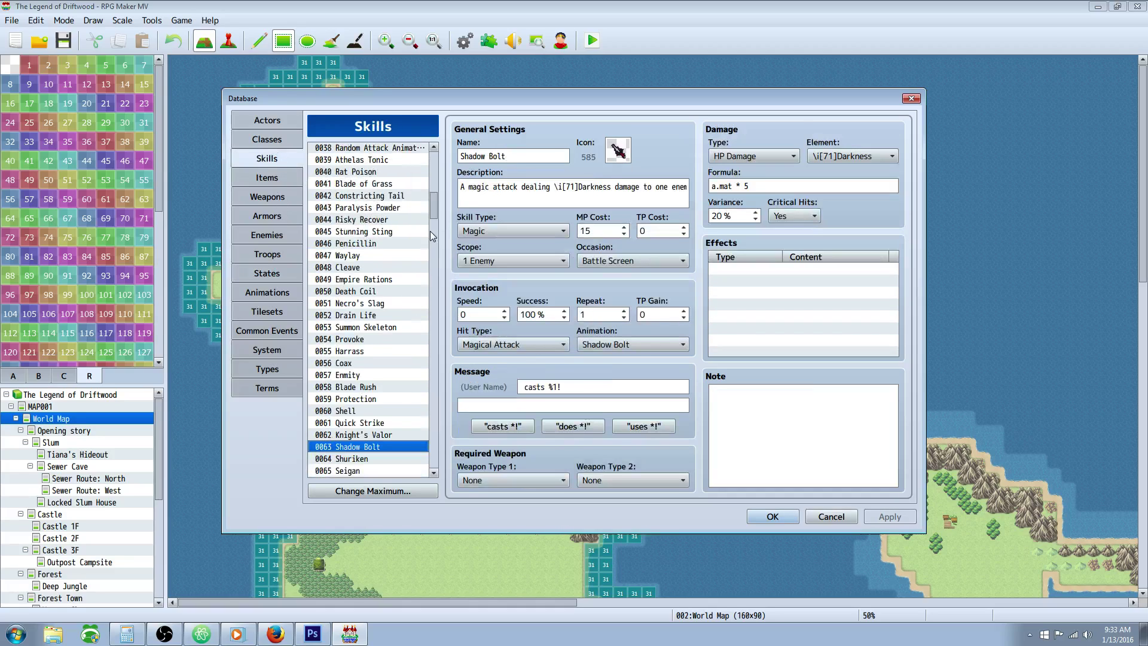
{"action": "left_click_drag", "start_coordinate": [436, 210], "coordinate": [436, 180]}
{"action": "scroll", "coordinate": [404, 251], "scroll_direction": "down", "scroll_amount": 2}
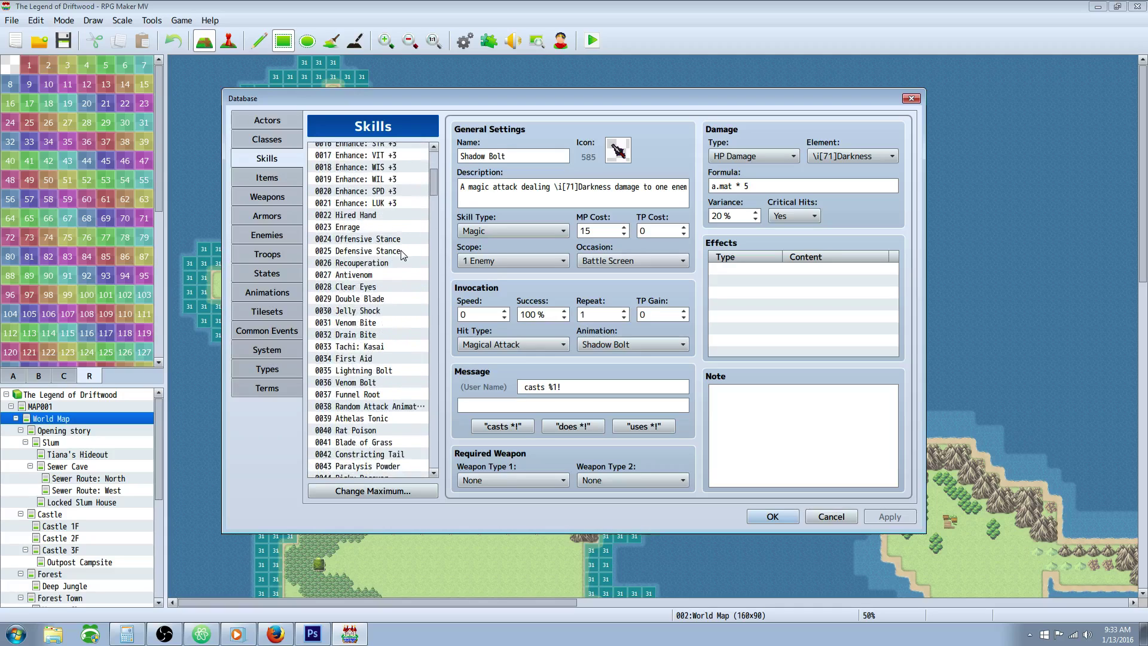
{"action": "scroll", "coordinate": [378, 333], "scroll_direction": "down", "scroll_amount": 2}
{"action": "scroll", "coordinate": [378, 323], "scroll_direction": "down", "scroll_amount": 3}
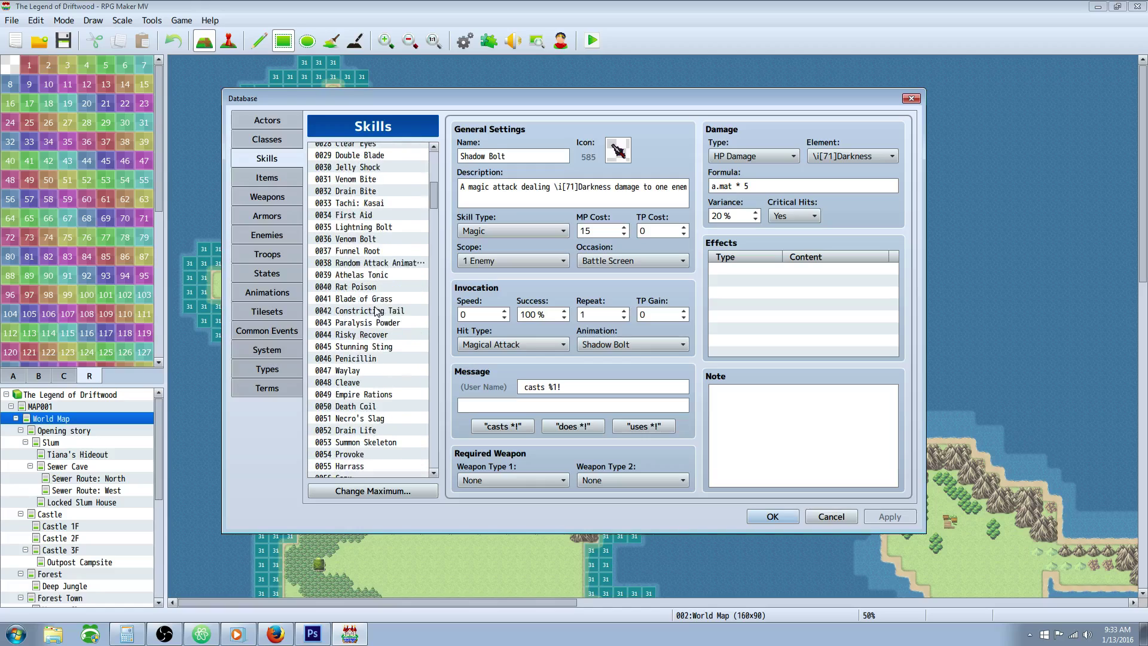
{"action": "scroll", "coordinate": [376, 261], "scroll_direction": "down", "scroll_amount": 3}
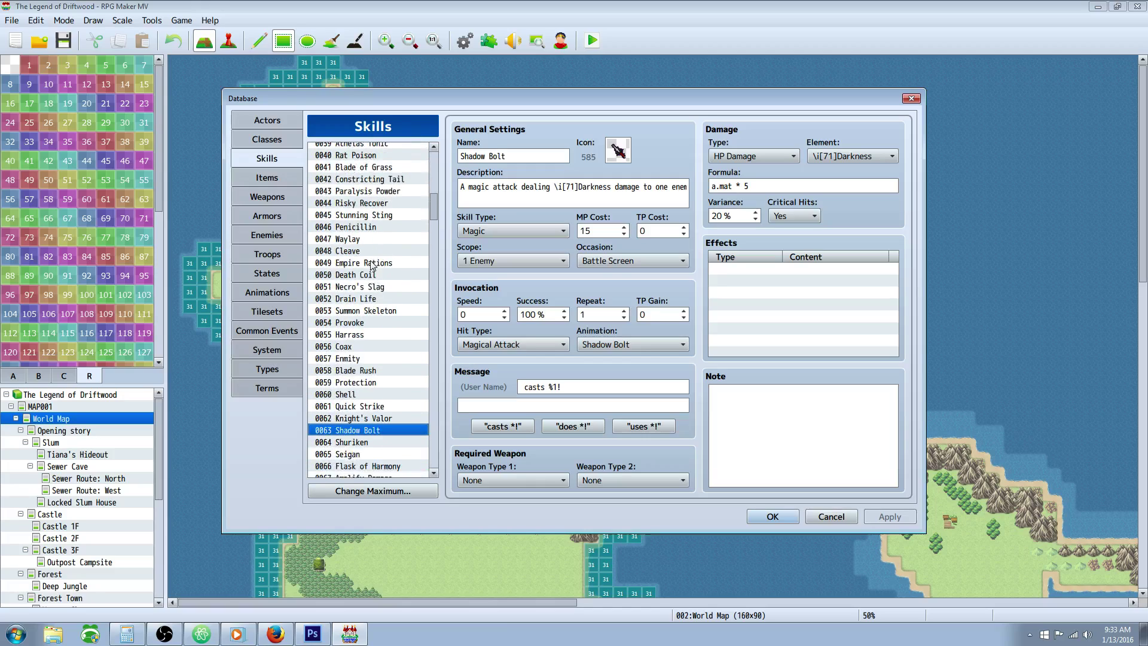
{"action": "scroll", "coordinate": [385, 271], "scroll_direction": "down", "scroll_amount": 1}
{"action": "scroll", "coordinate": [385, 271], "scroll_direction": "down", "scroll_amount": 2}
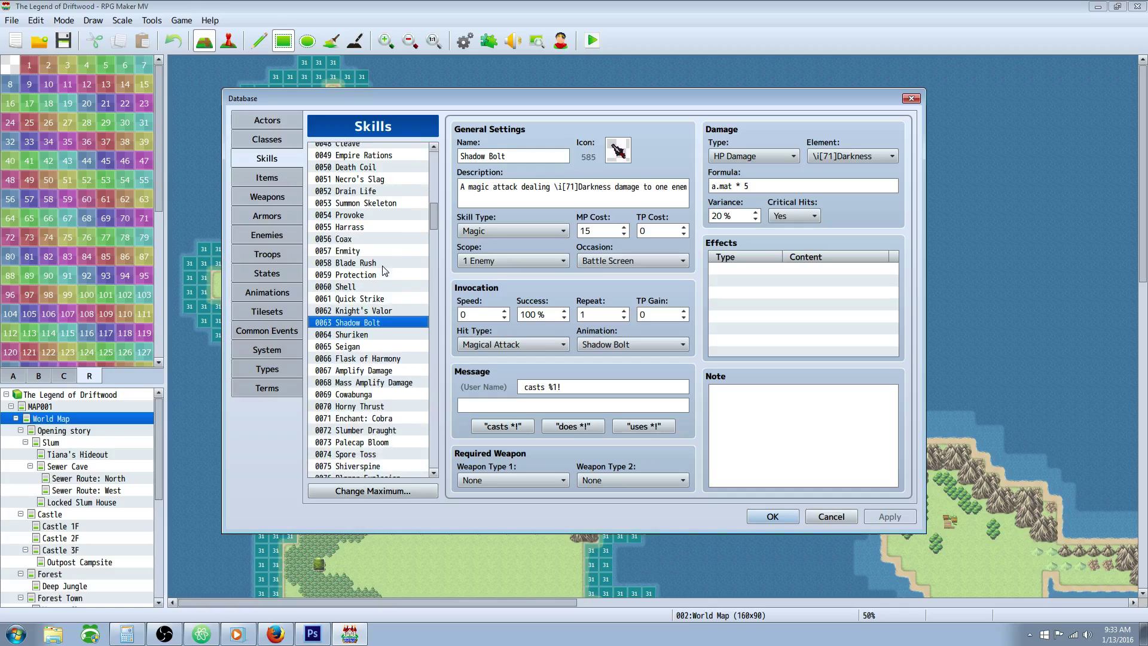
{"action": "scroll", "coordinate": [379, 289], "scroll_direction": "down", "scroll_amount": 3}
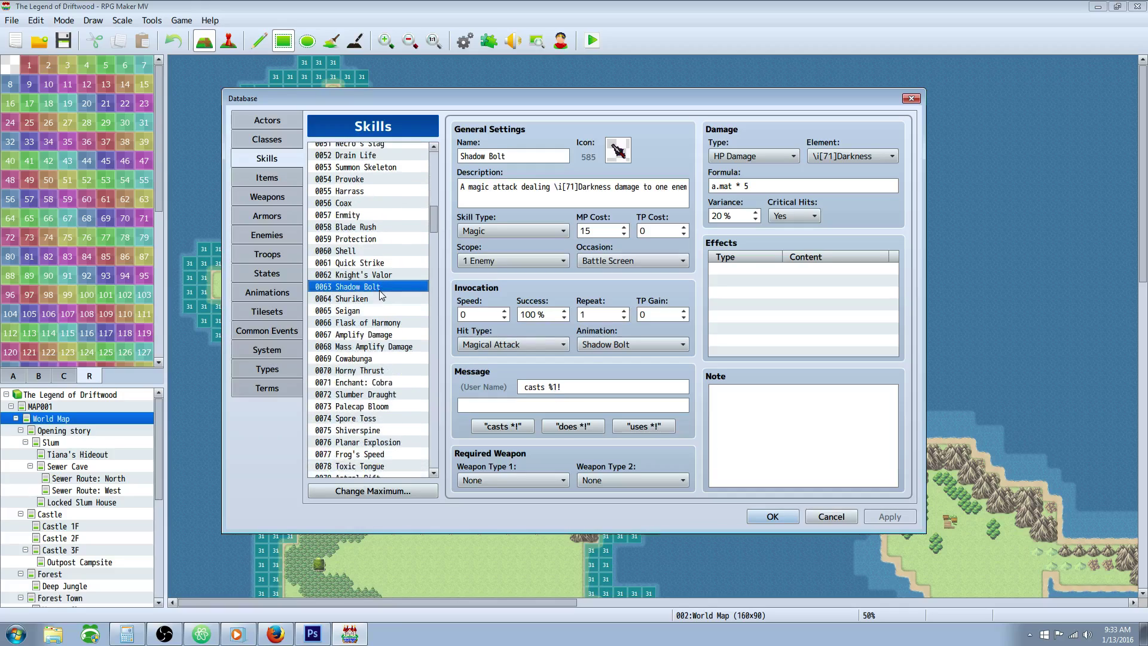
{"action": "scroll", "coordinate": [379, 290], "scroll_direction": "down", "scroll_amount": 4}
{"action": "left_click", "coordinate": [381, 299]}
{"action": "scroll", "coordinate": [394, 309], "scroll_direction": "down", "scroll_amount": 2}
{"action": "scroll", "coordinate": [383, 293], "scroll_direction": "up", "scroll_amount": 5}
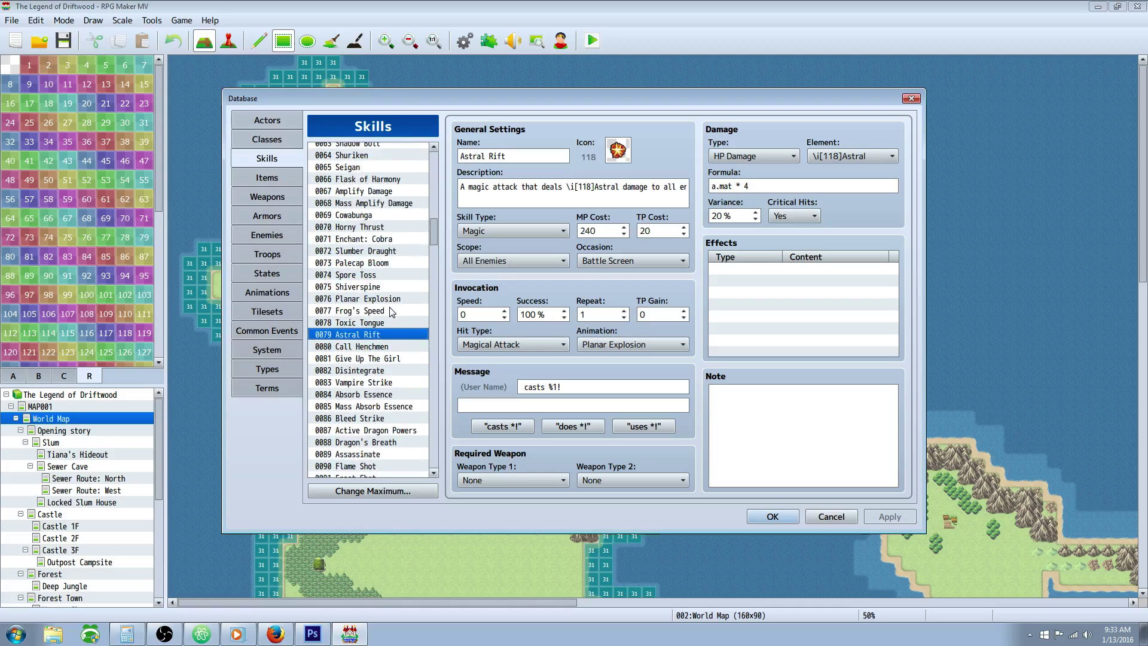
{"action": "scroll", "coordinate": [380, 286], "scroll_direction": "up", "scroll_amount": 4}
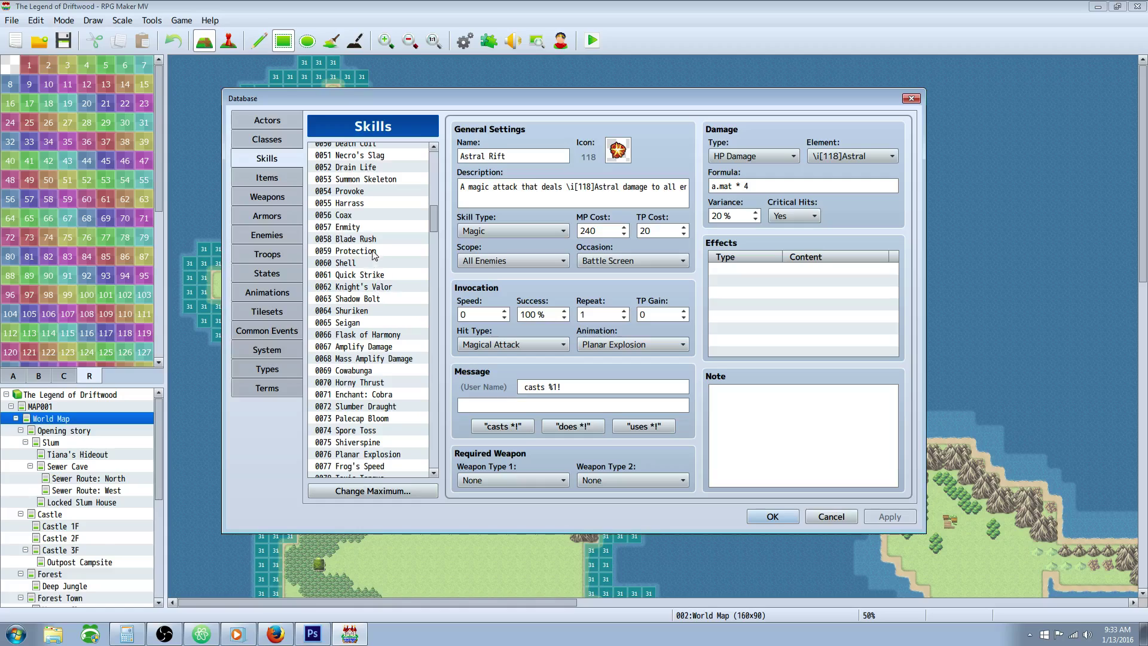
Review the Blade Rush skill's damage formula and TP cost
{"action": "left_click", "coordinate": [372, 239]}
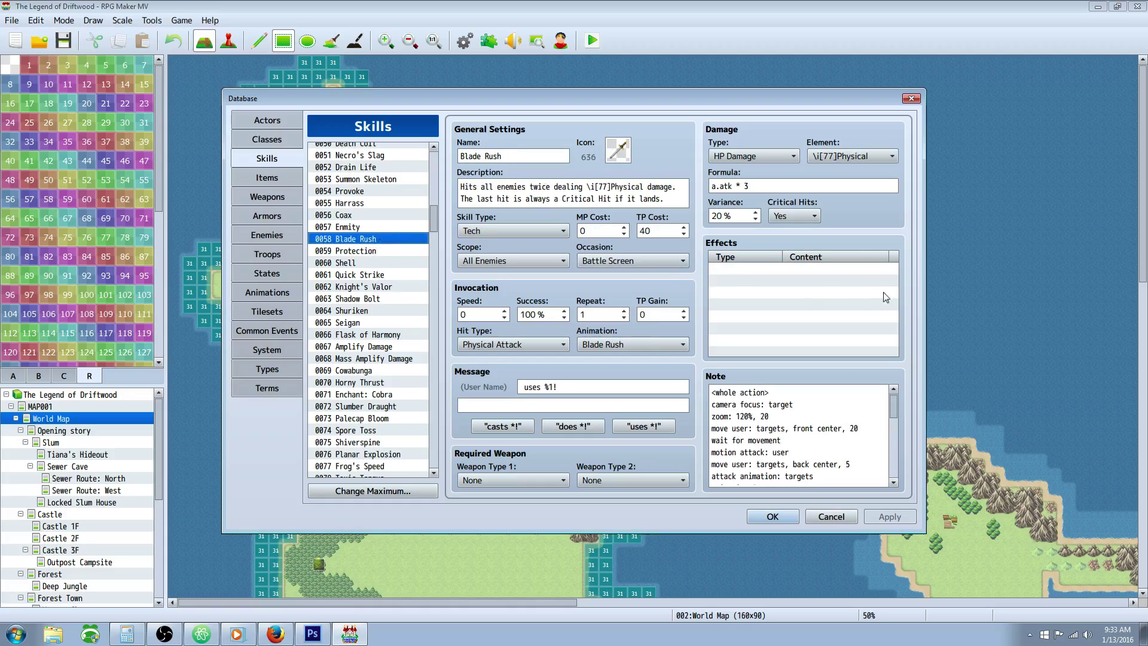
{"action": "triple_click", "coordinate": [716, 190]}
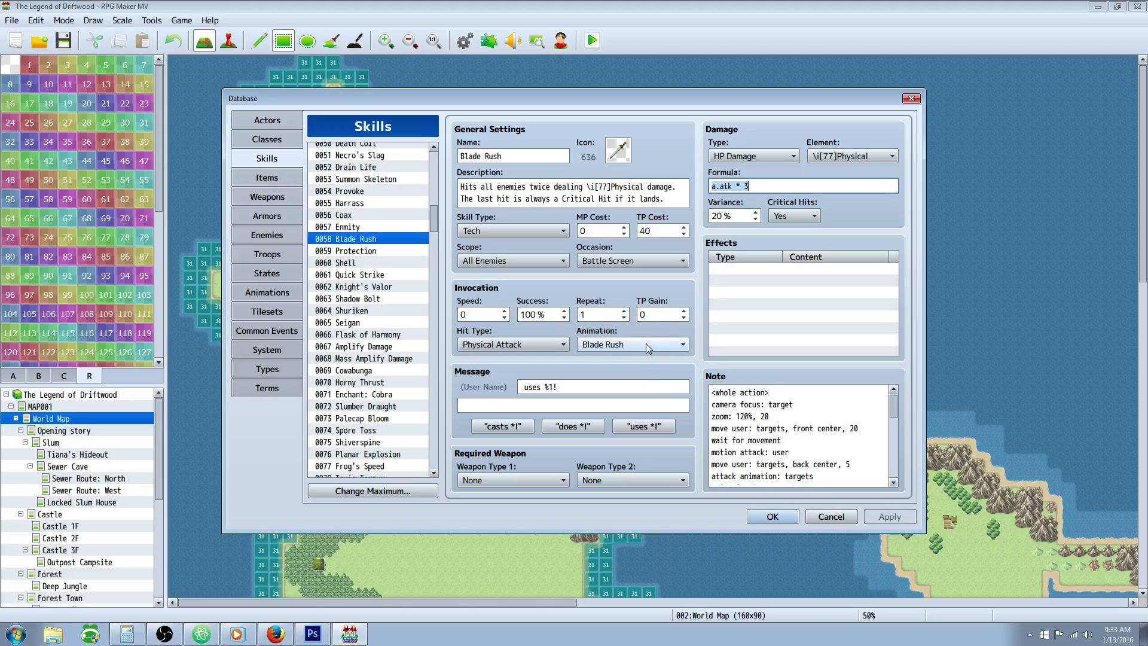
{"action": "double_click", "coordinate": [668, 236]}
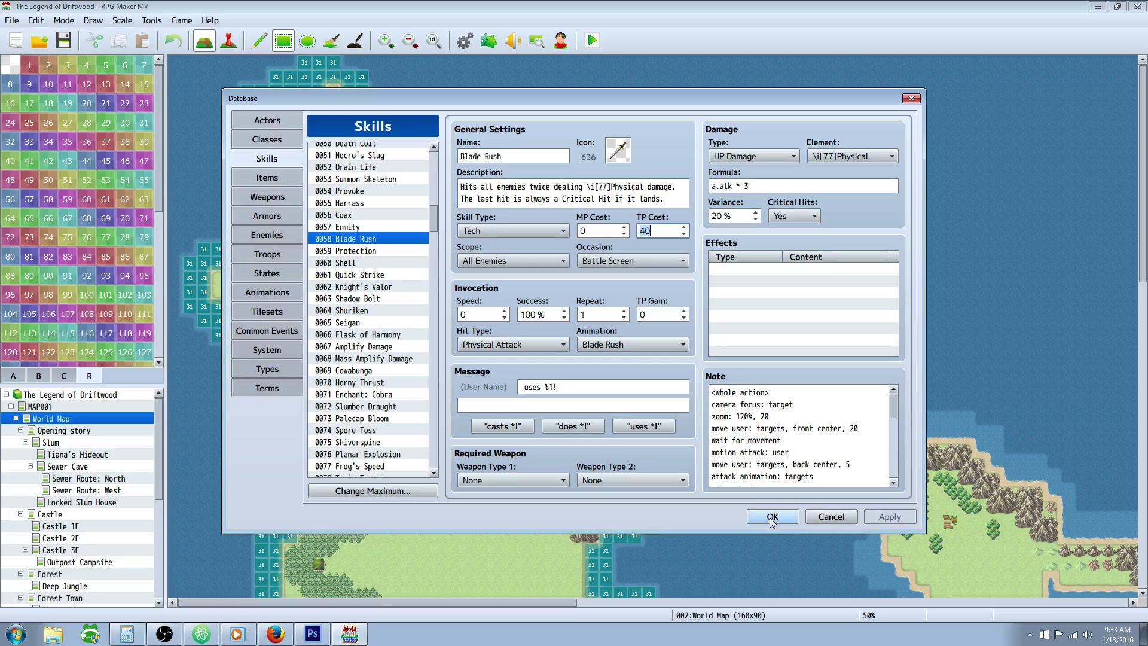
Examine the Custom Replace Guard code in the Arturus actor's note, including its HP condition and skill id
{"action": "left_click", "coordinate": [283, 126]}
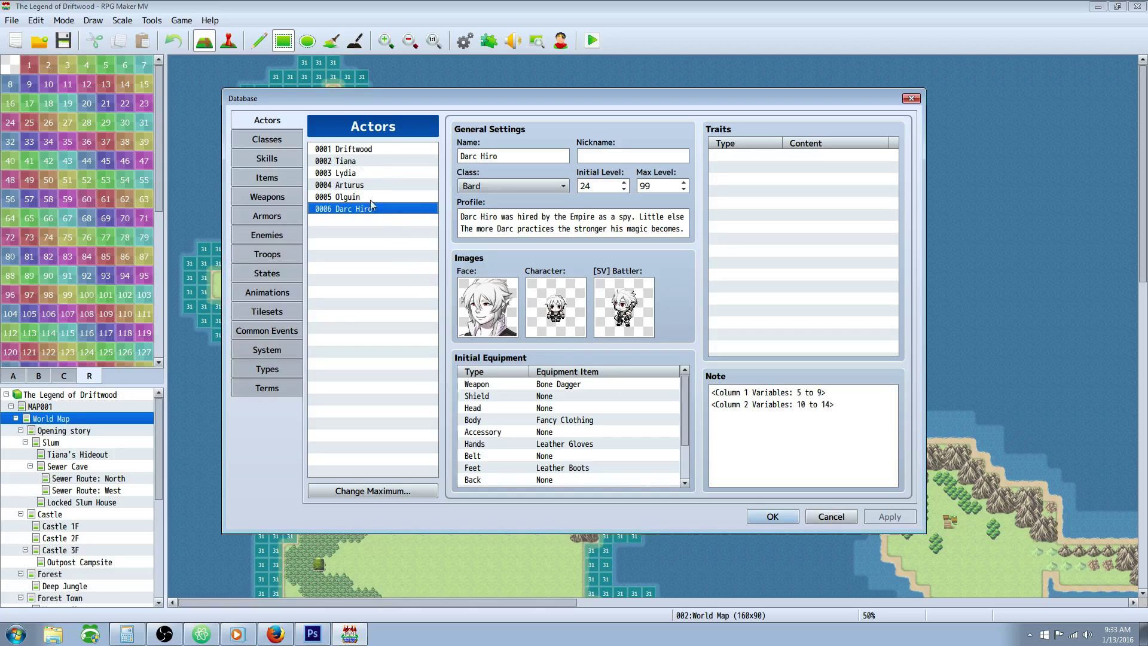
{"action": "left_click", "coordinate": [371, 185]}
{"action": "left_click", "coordinate": [818, 403]}
{"action": "key", "text": "ctrl+a"}
{"action": "left_click_drag", "start_coordinate": [840, 406], "coordinate": [702, 410]}
{"action": "left_click", "coordinate": [868, 424]}
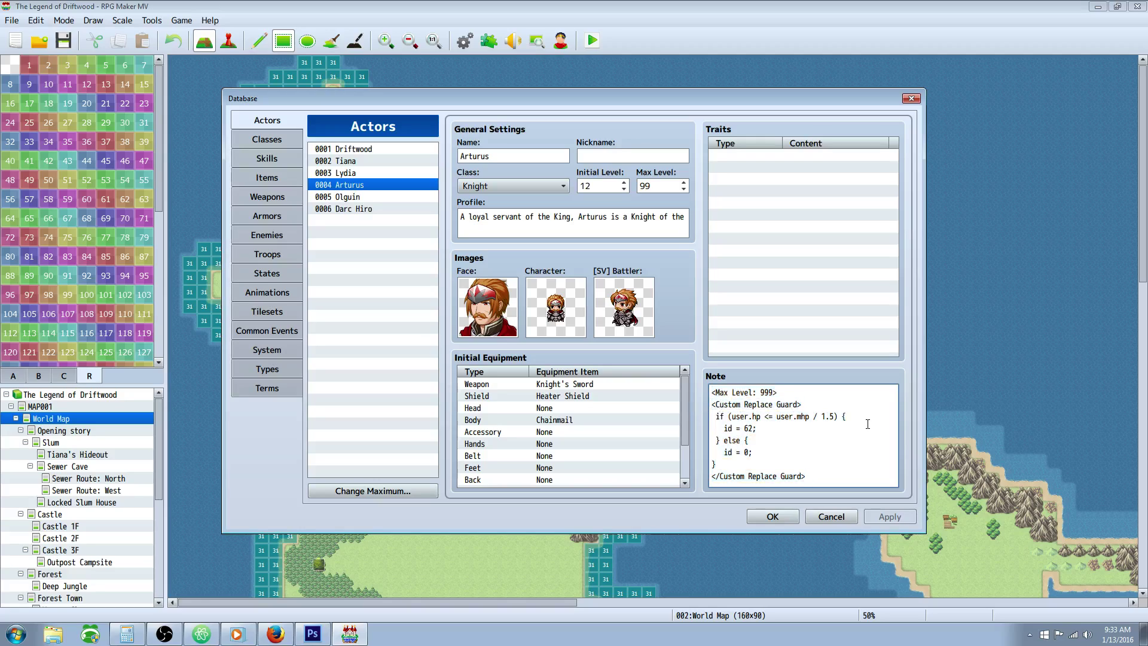
{"action": "left_click_drag", "start_coordinate": [856, 418], "coordinate": [711, 416]}
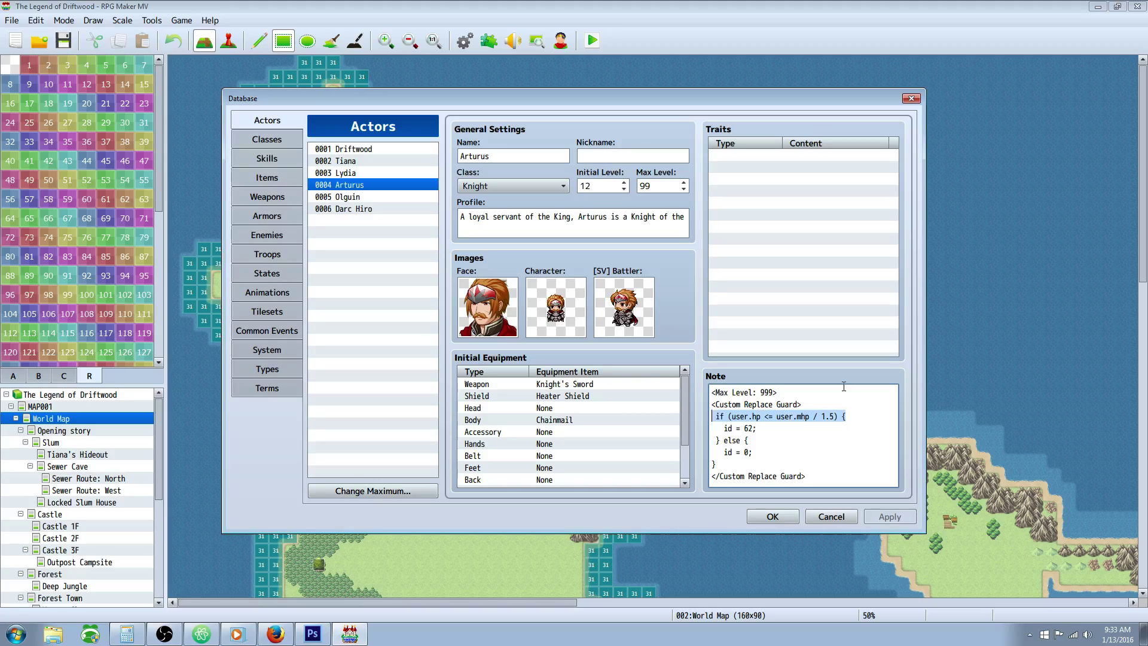
{"action": "left_click_drag", "start_coordinate": [757, 428], "coordinate": [737, 427]}
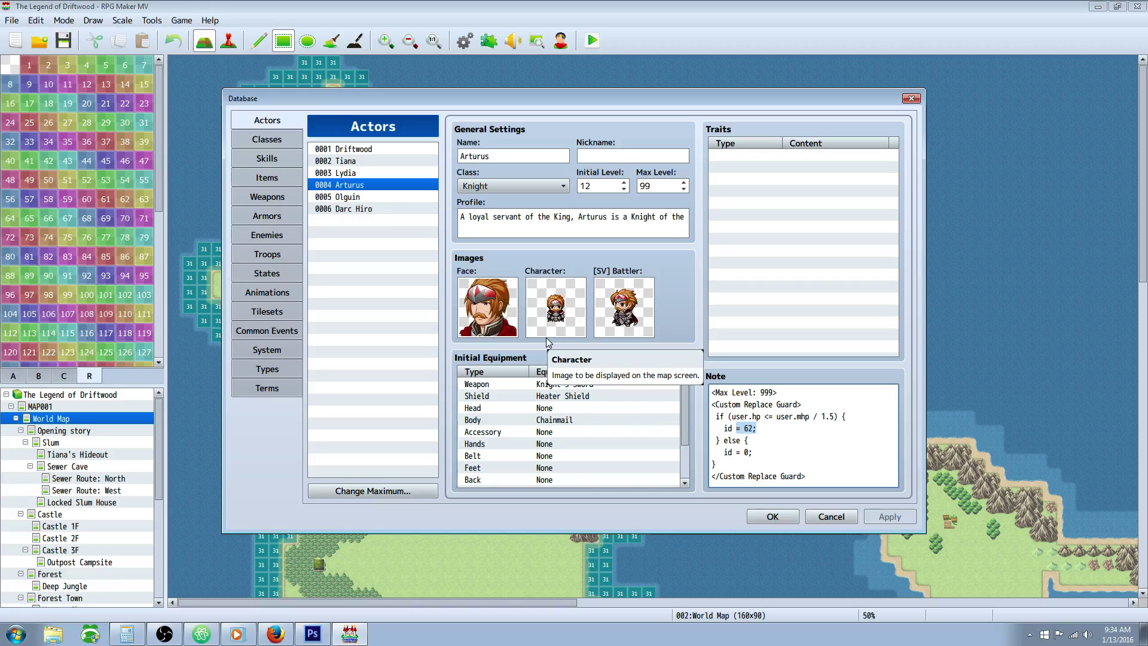
Review the Knight's Valor skill's effects, including its Guard state and HP recovery
{"action": "left_click", "coordinate": [280, 157]}
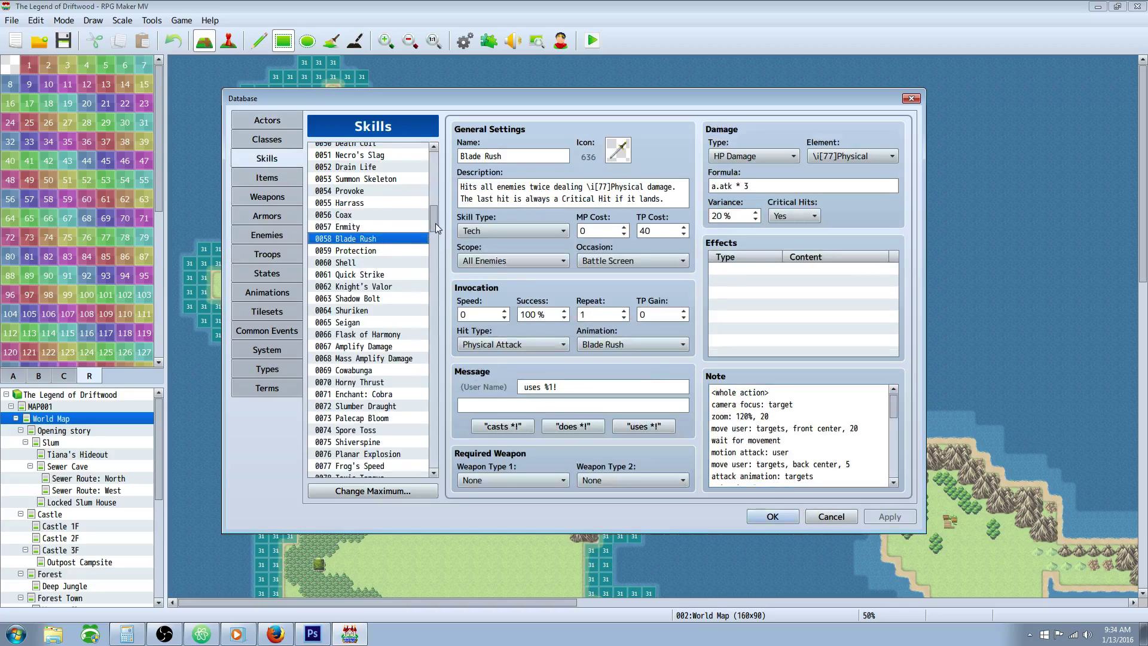
{"action": "left_click", "coordinate": [390, 287]}
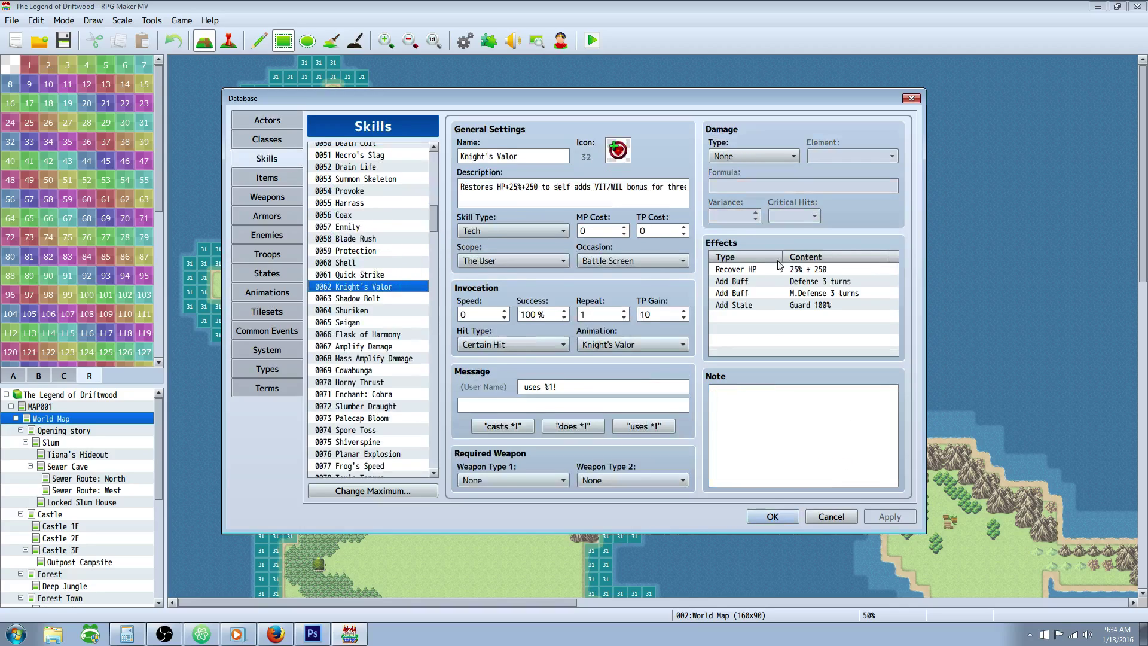
{"action": "left_click", "coordinate": [814, 305]}
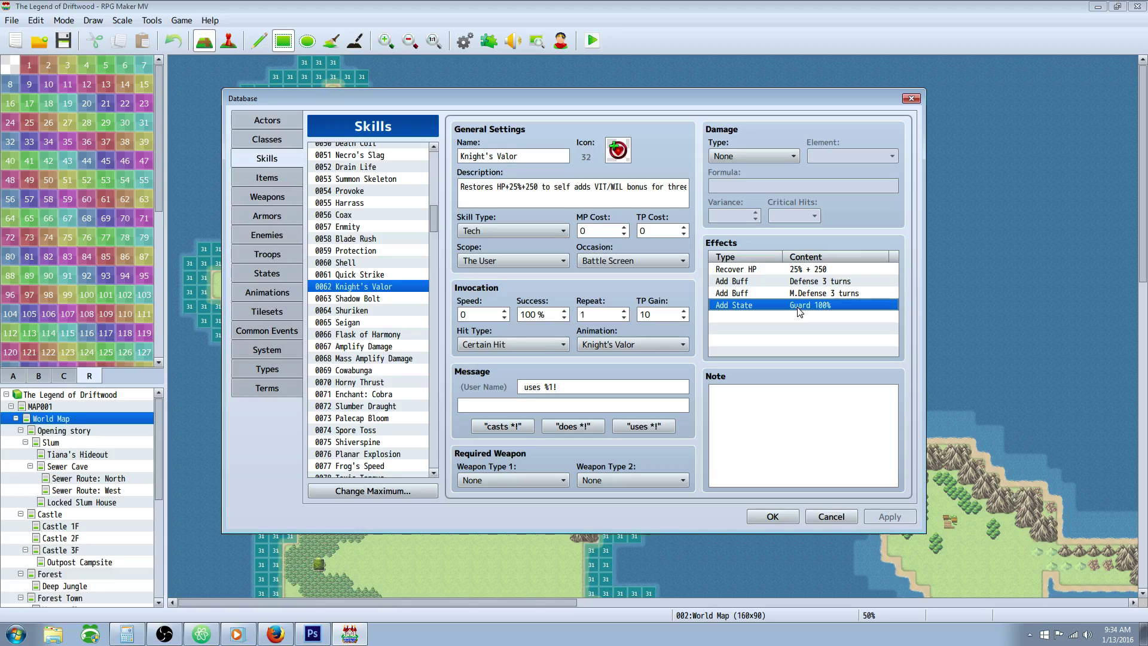
{"action": "left_click", "coordinate": [824, 271]}
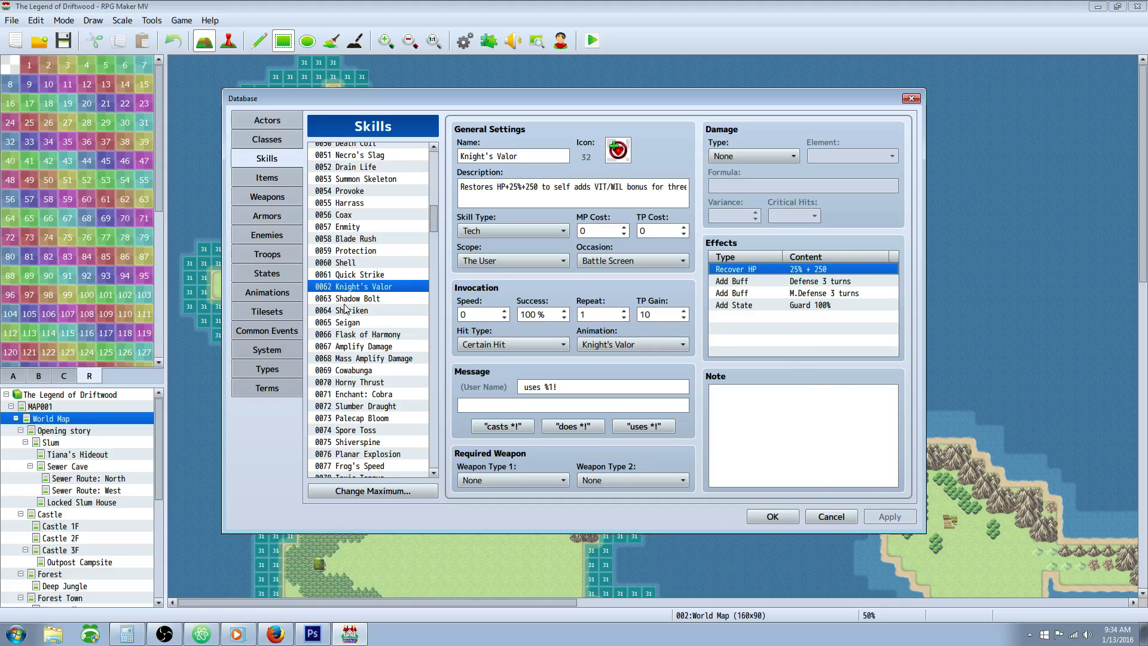
Find the Elite Assassin among the enemies and review its stats, drops and traits
{"action": "left_click", "coordinate": [273, 178]}
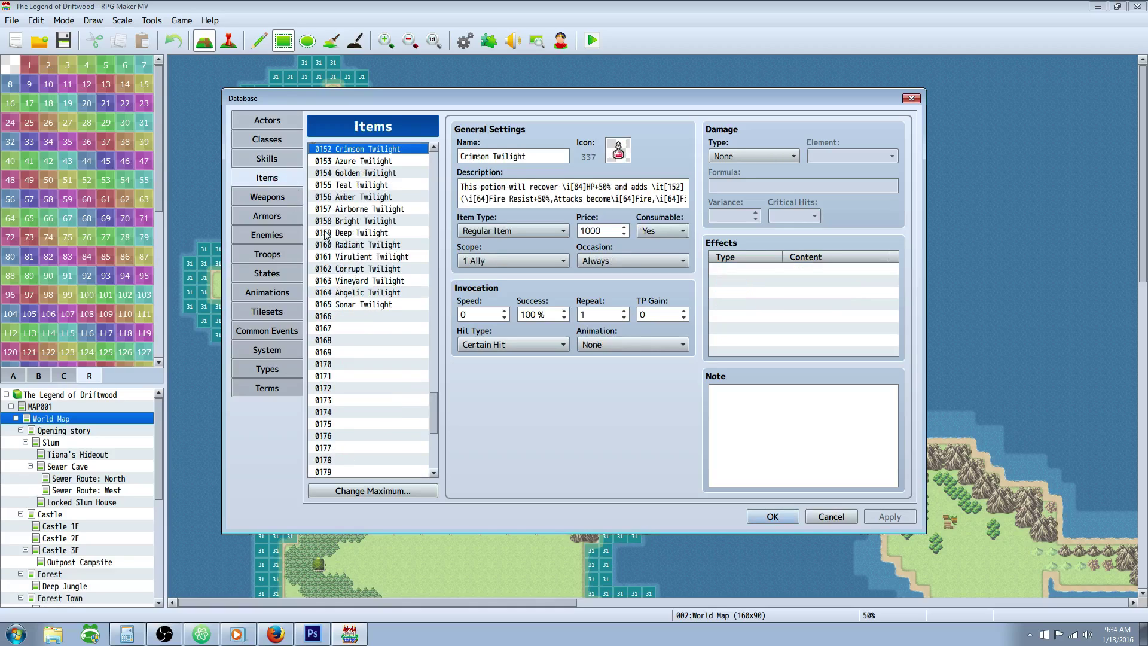
{"action": "left_click", "coordinate": [278, 202]}
{"action": "left_click", "coordinate": [282, 218]}
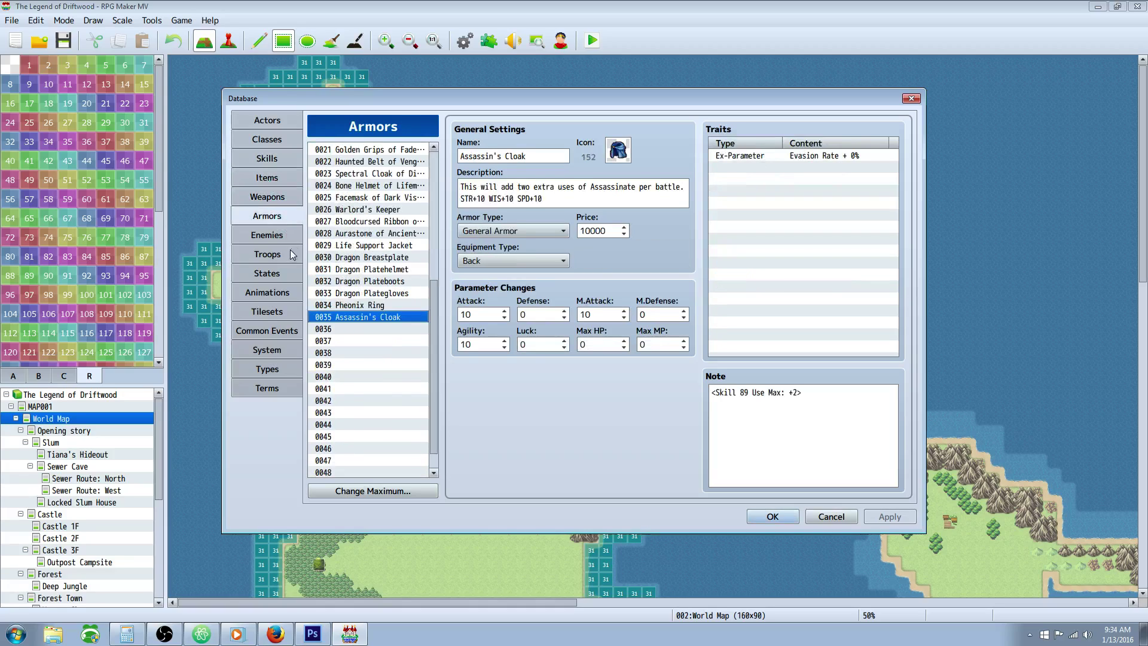
{"action": "left_click", "coordinate": [272, 235]}
{"action": "scroll", "coordinate": [406, 336], "scroll_direction": "down", "scroll_amount": 2}
{"action": "left_click", "coordinate": [371, 319]}
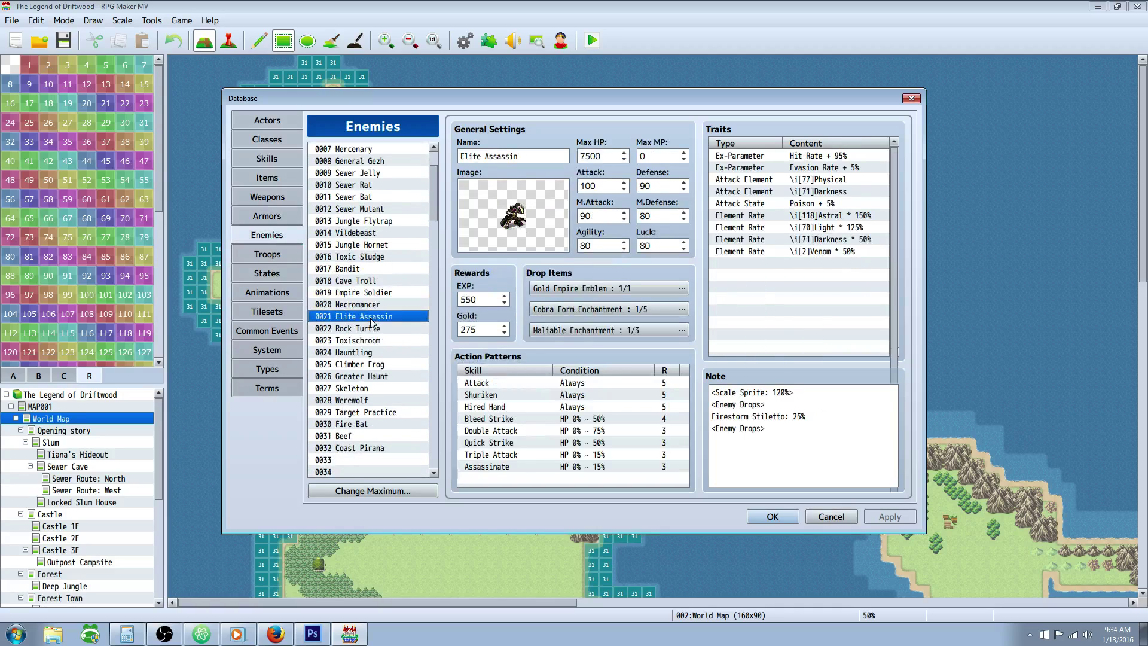
{"action": "scroll", "coordinate": [378, 302], "scroll_direction": "down", "scroll_amount": 2}
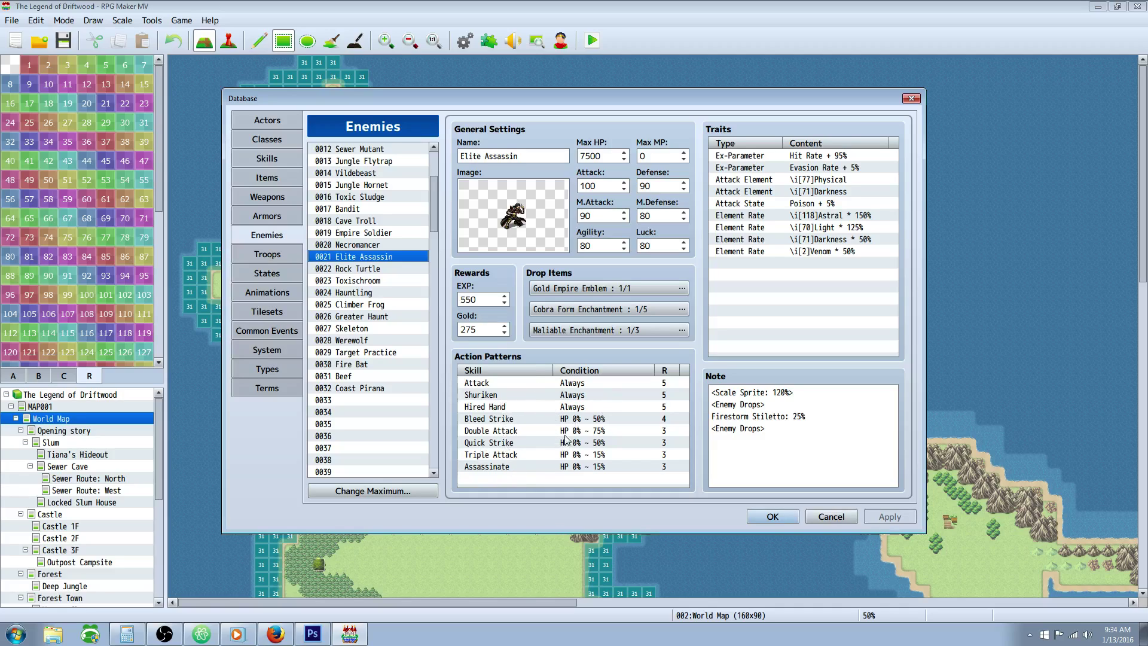
Compare the Elite Assassin's Bleed Strike and Assassinate action patterns, and close the database
{"action": "left_click", "coordinate": [538, 466]}
{"action": "left_click", "coordinate": [502, 419]}
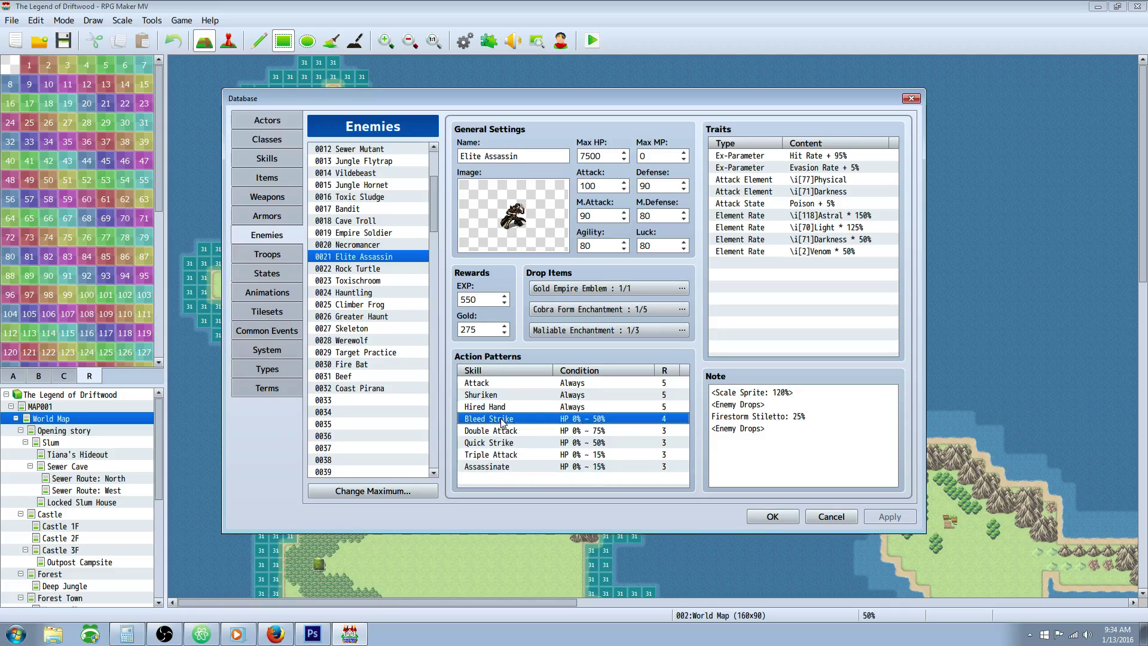
{"action": "left_click", "coordinate": [519, 469]}
{"action": "left_click", "coordinate": [512, 422]}
{"action": "left_click", "coordinate": [506, 468]}
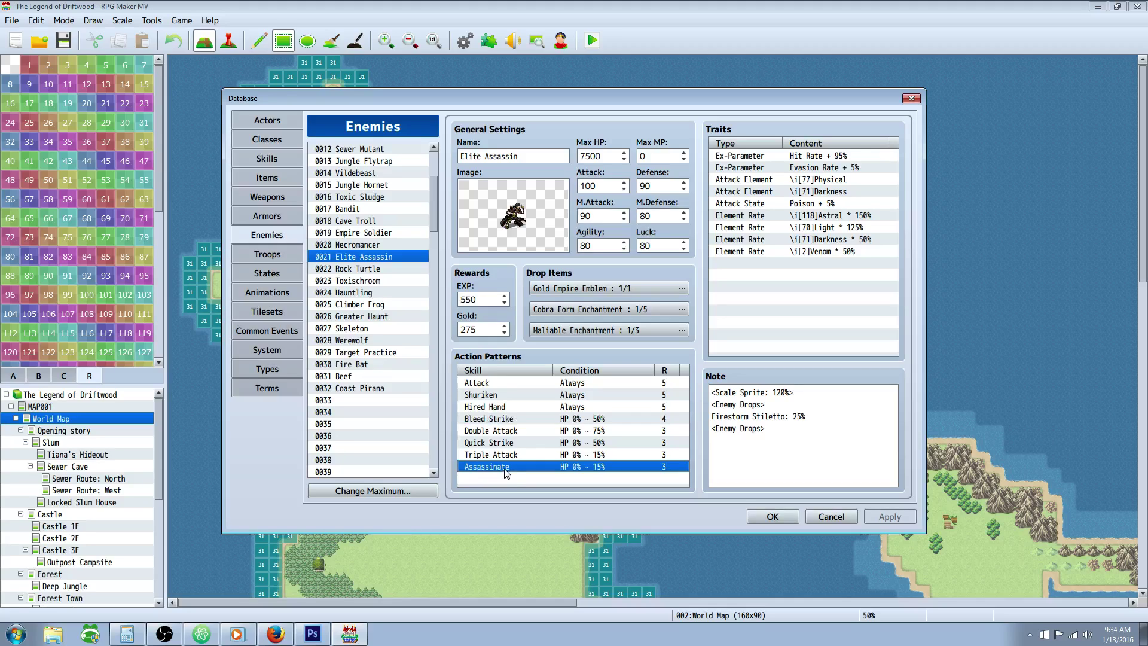
{"action": "left_click", "coordinate": [529, 426]}
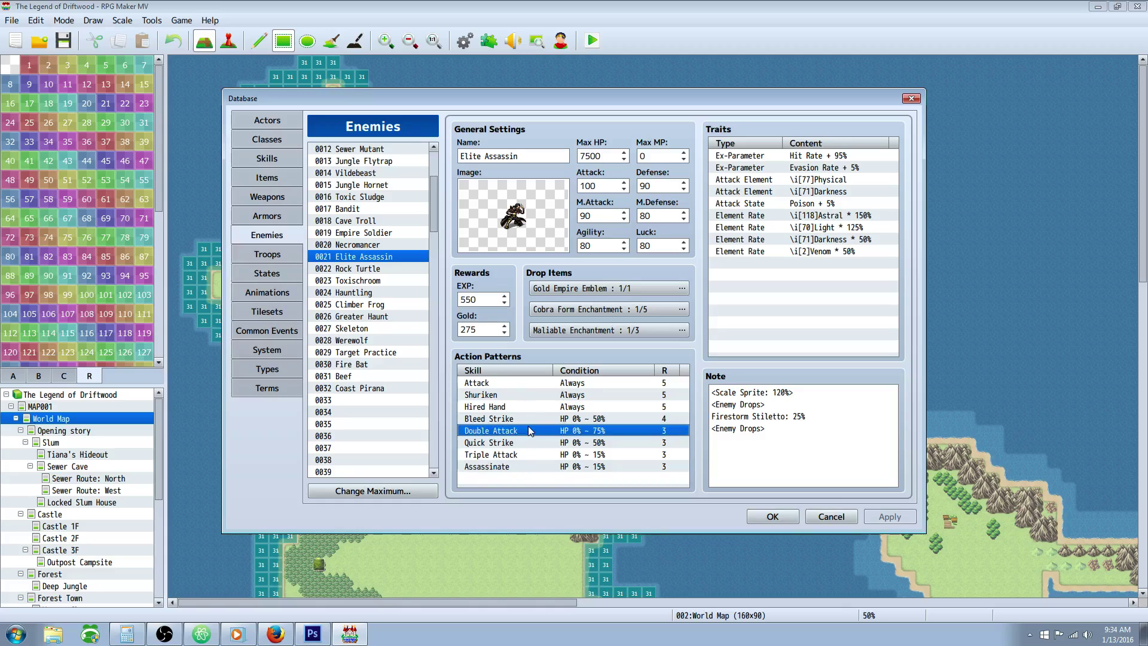
{"action": "left_click", "coordinate": [532, 420]}
{"action": "left_click", "coordinate": [504, 469]}
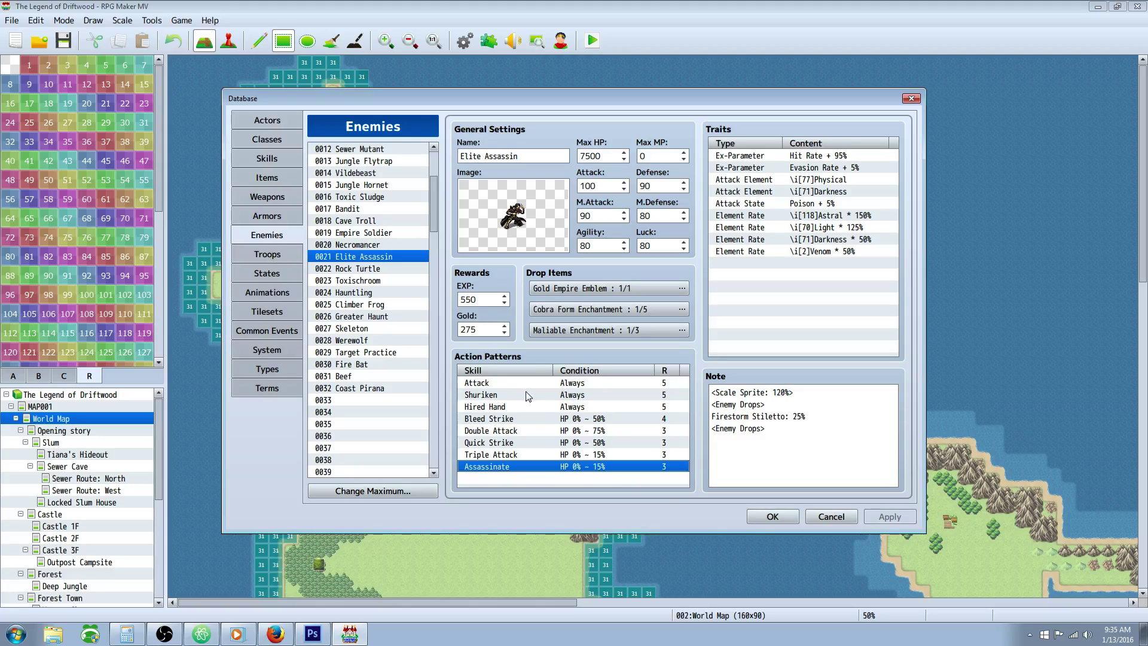
{"action": "left_click", "coordinate": [771, 517]}
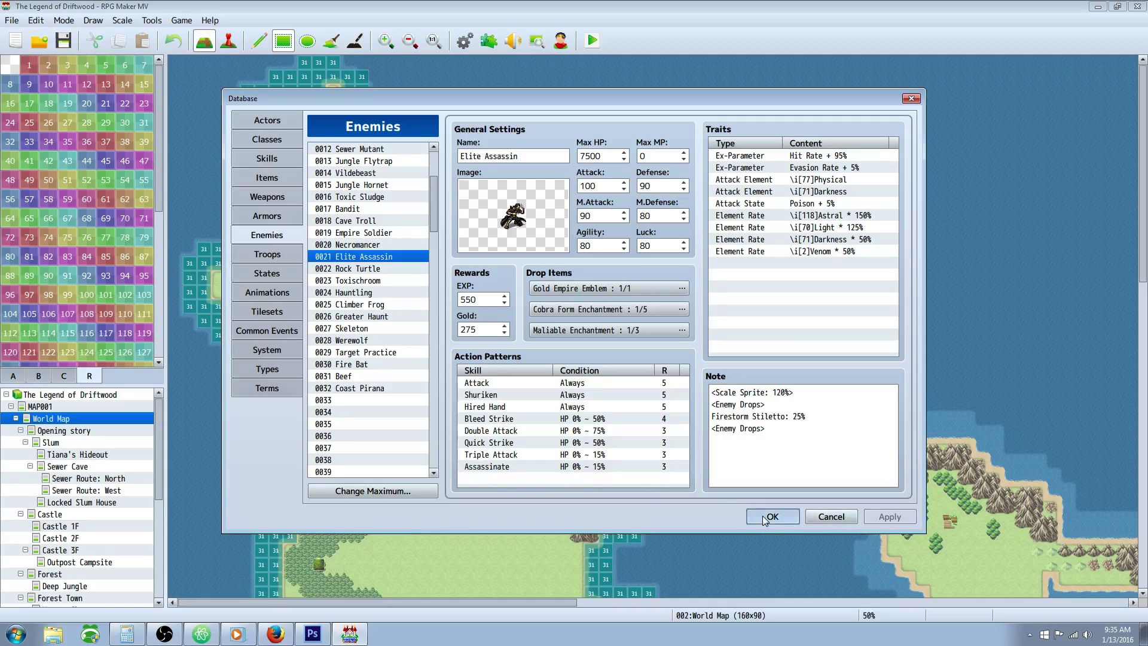
{"action": "left_click", "coordinate": [464, 41]}
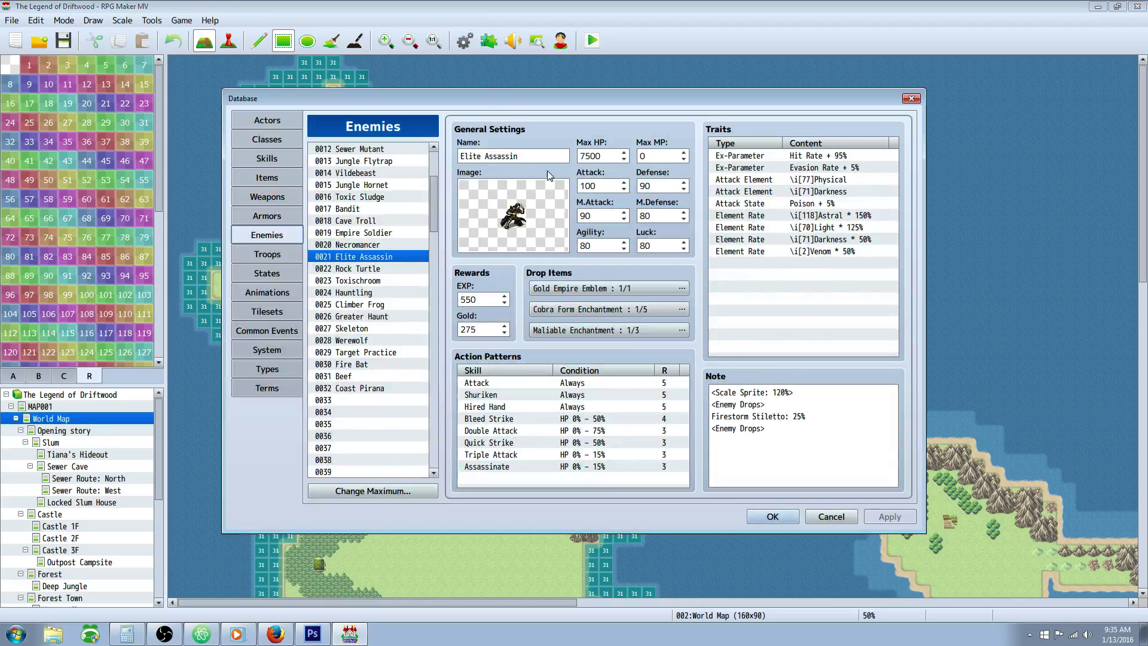
{"action": "left_click", "coordinate": [756, 521]}
Set the YEP_ItemCore plugin's Random Variance to 8, check its Negative Variance, and save the plugin settings
{"action": "left_click", "coordinate": [489, 41]}
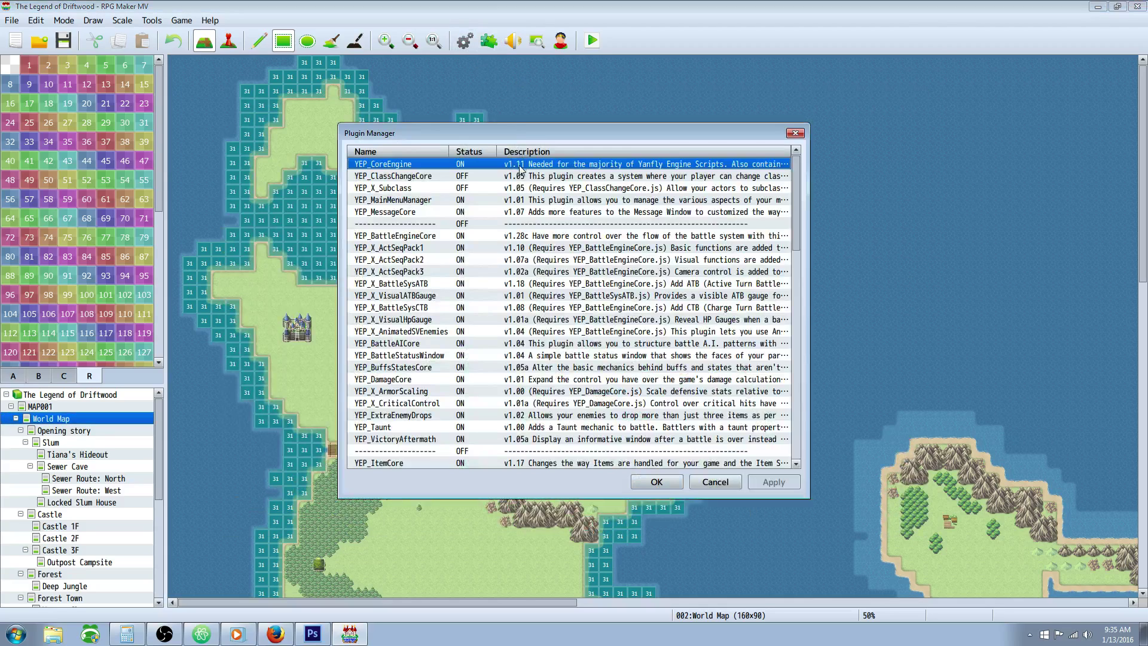
{"action": "scroll", "coordinate": [442, 269], "scroll_direction": "down", "scroll_amount": 3}
{"action": "left_click", "coordinate": [418, 382]}
{"action": "double_click", "coordinate": [419, 386]}
{"action": "scroll", "coordinate": [536, 332], "scroll_direction": "down", "scroll_amount": 1}
{"action": "left_click", "coordinate": [564, 369]}
{"action": "double_click", "coordinate": [563, 369]}
{"action": "type", "text": "8"}
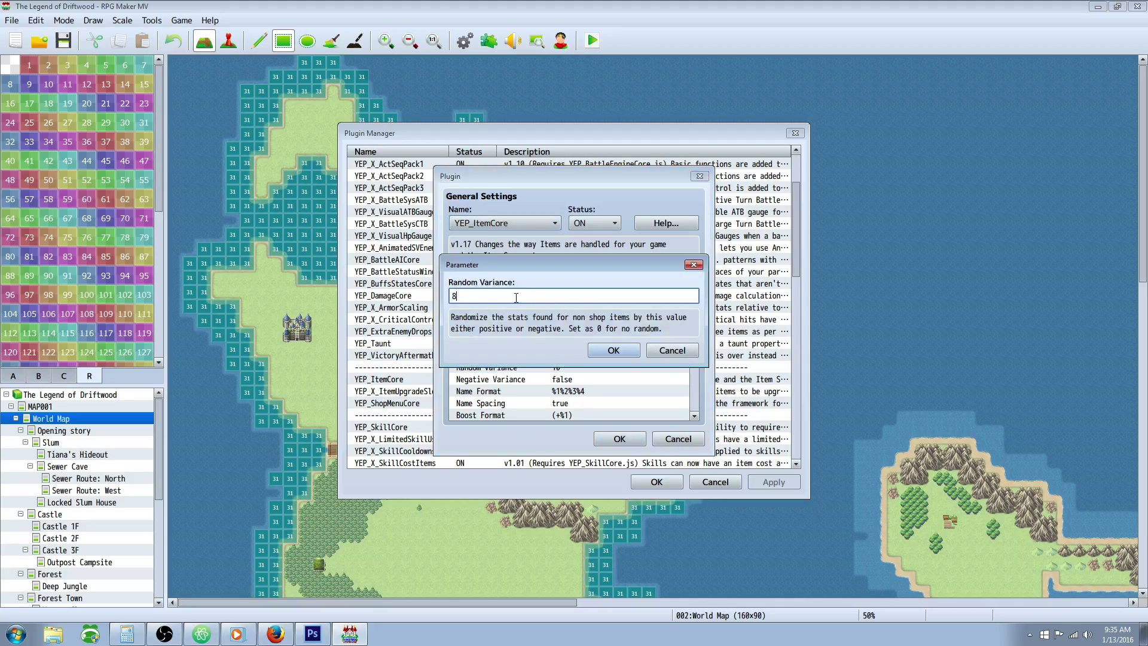
{"action": "left_click", "coordinate": [597, 353]}
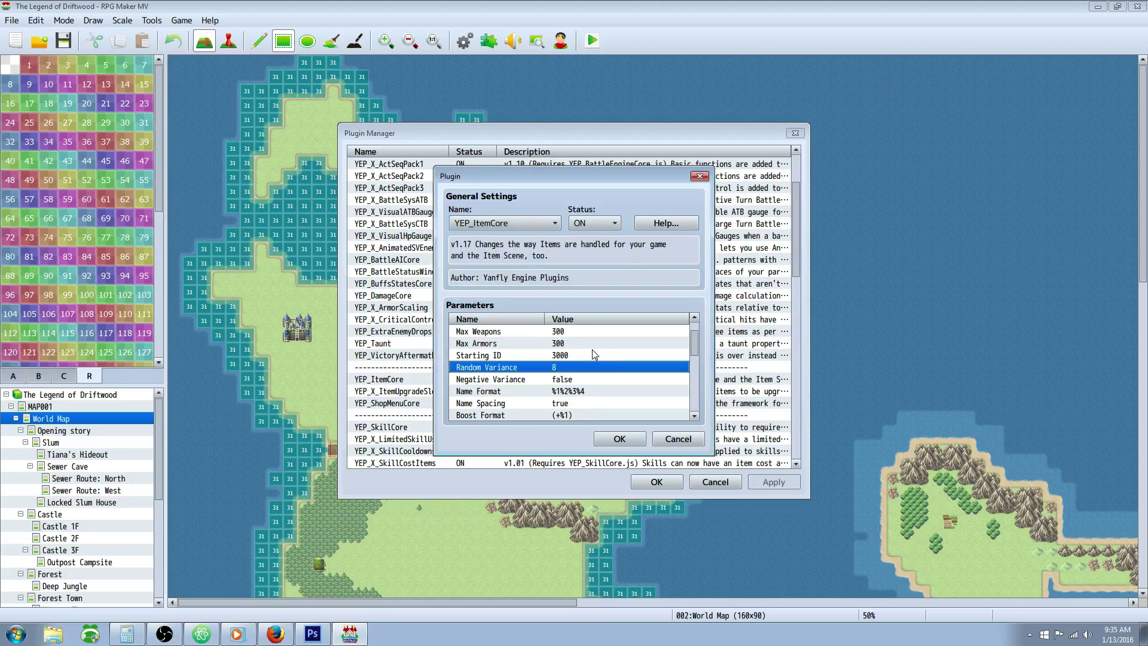
{"action": "left_click", "coordinate": [574, 380]}
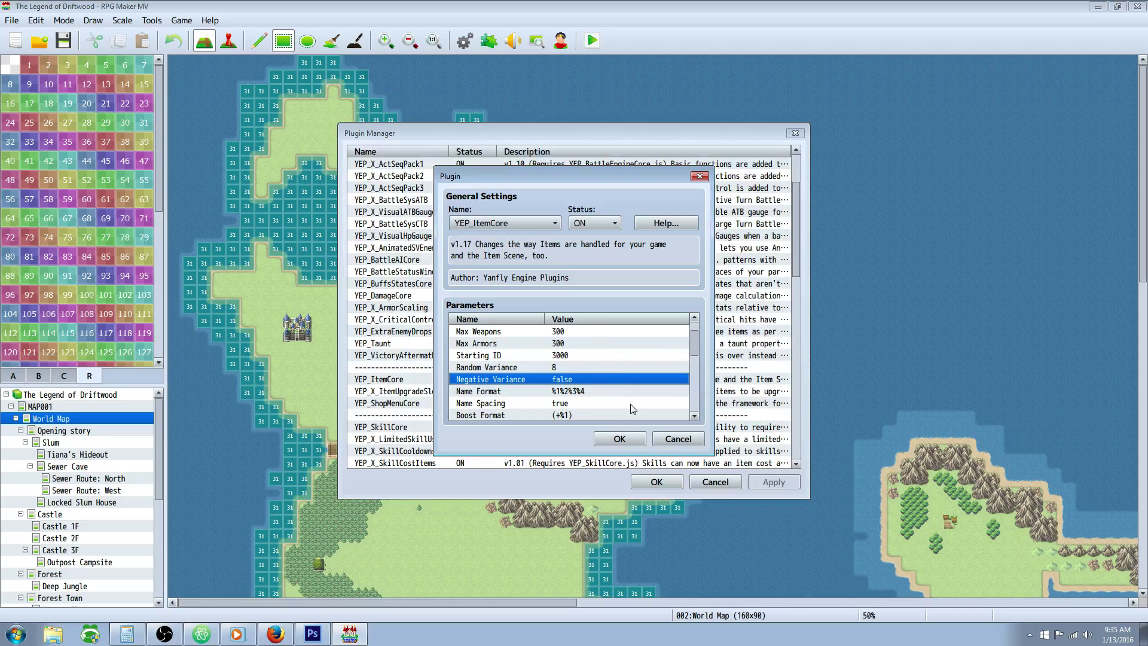
{"action": "left_click", "coordinate": [620, 438]}
{"action": "left_click", "coordinate": [676, 486]}
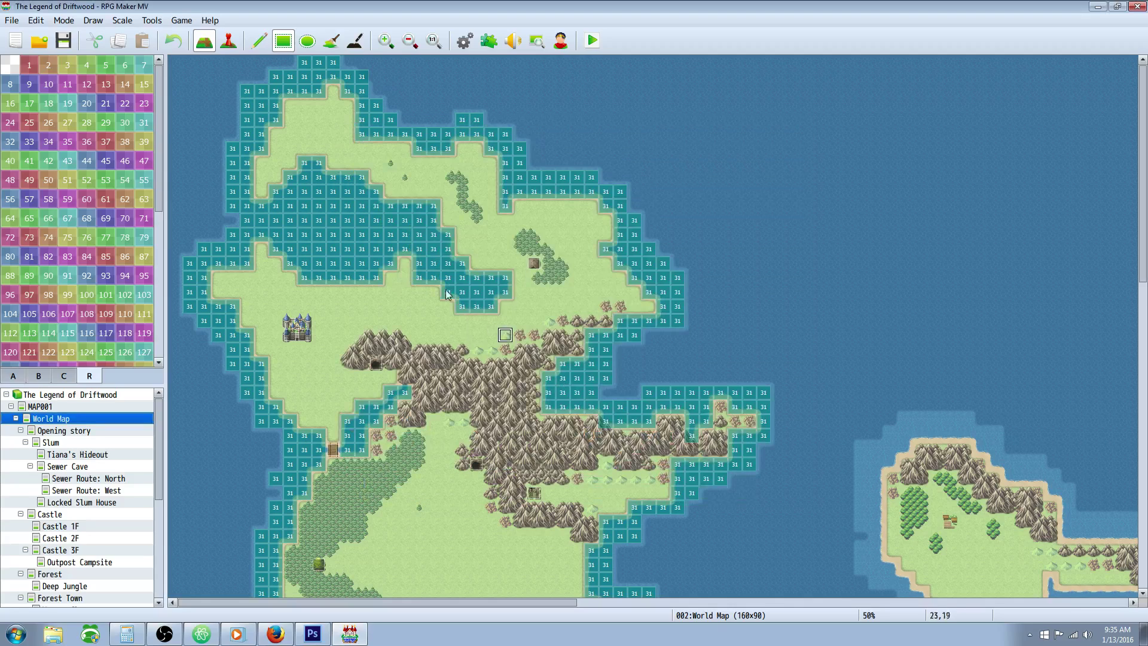
Save the project and reopen the database
{"action": "left_click", "coordinate": [64, 40]}
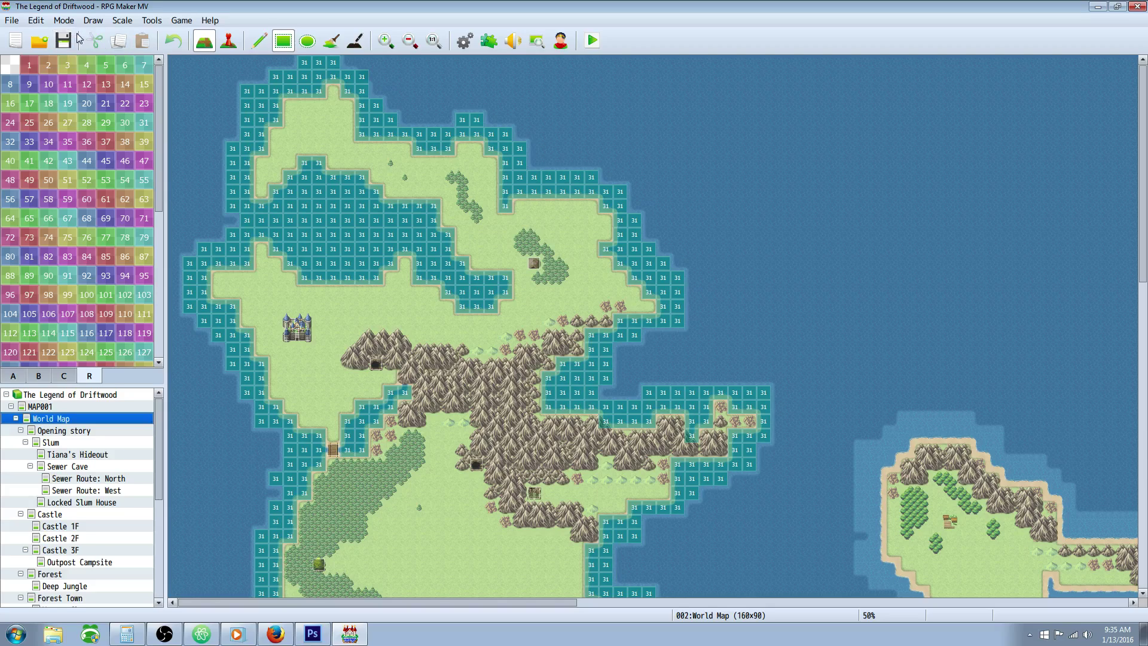
{"action": "left_click", "coordinate": [465, 42]}
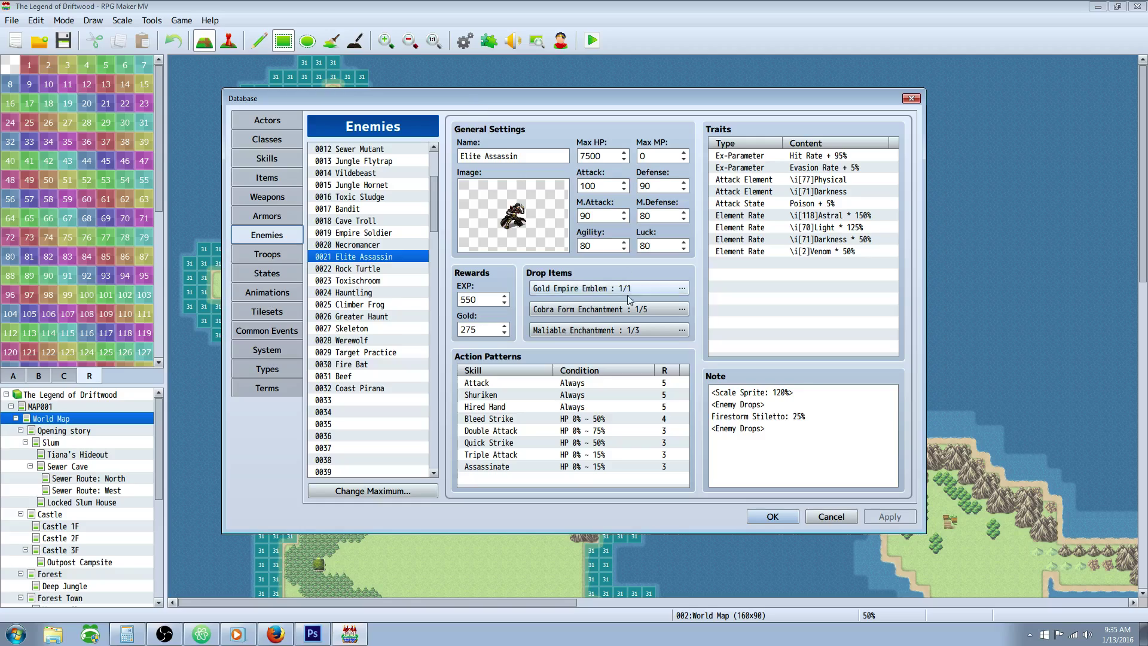
Compare the stats, drops and traits of the Rock Turtle and Toxischroom enemies, including the Rock Turtle's Stun resistance
{"action": "left_click", "coordinate": [374, 269]}
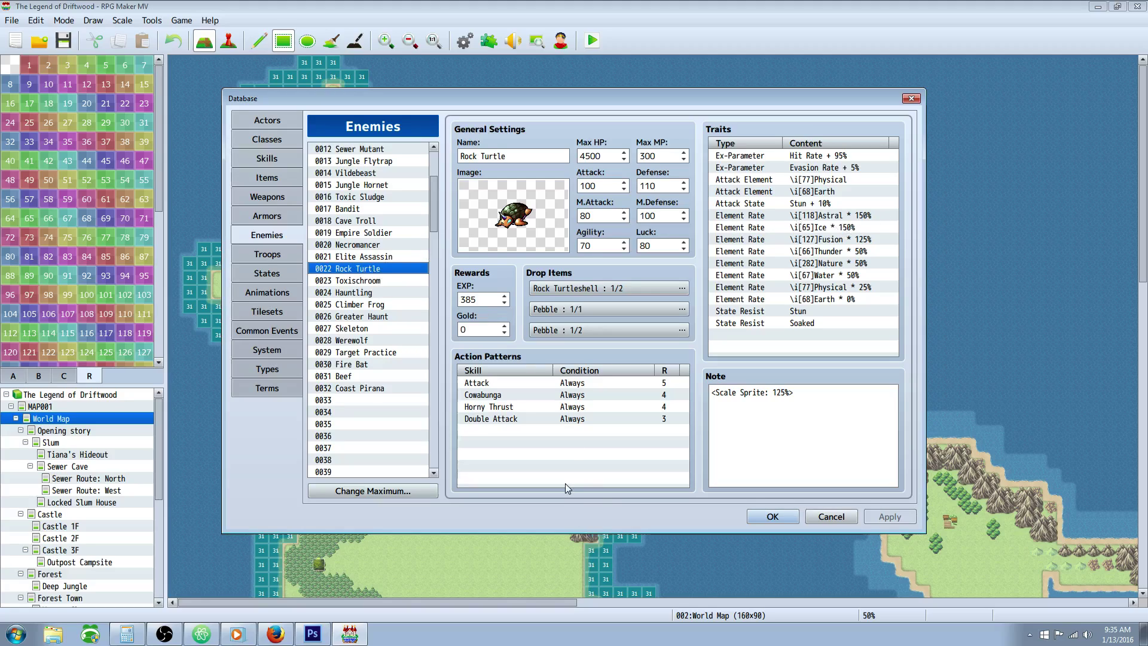
{"action": "left_click", "coordinate": [387, 280]}
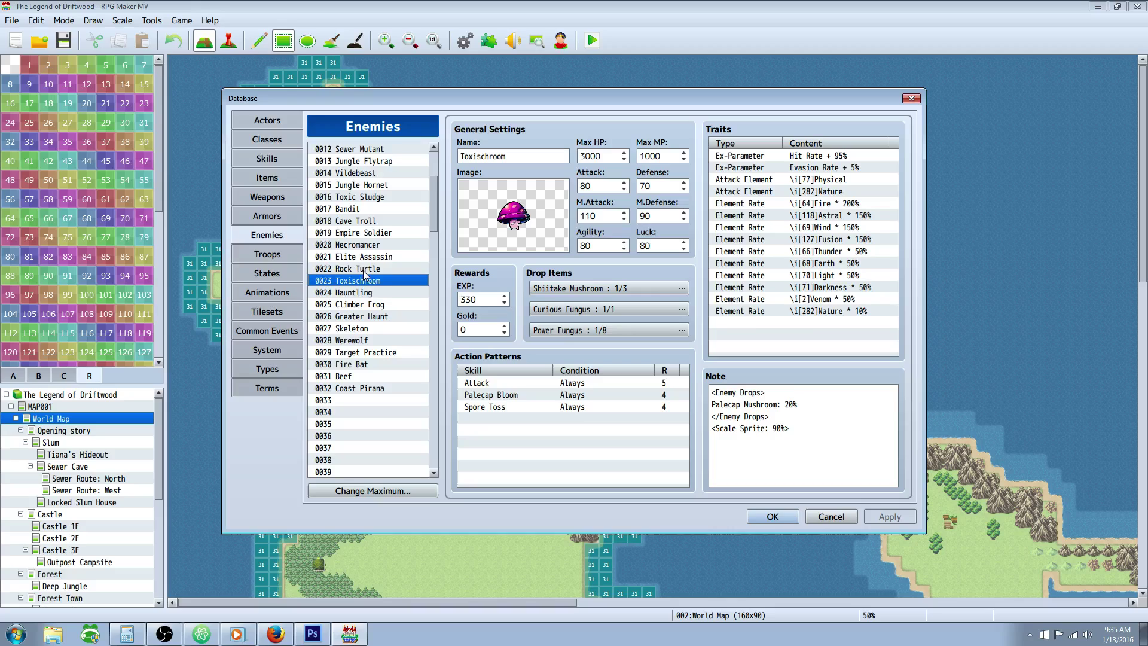
{"action": "left_click", "coordinate": [364, 270]}
{"action": "left_click", "coordinate": [366, 281]}
{"action": "left_click", "coordinate": [369, 293]}
{"action": "left_click", "coordinate": [383, 280]}
{"action": "left_click", "coordinate": [382, 270]}
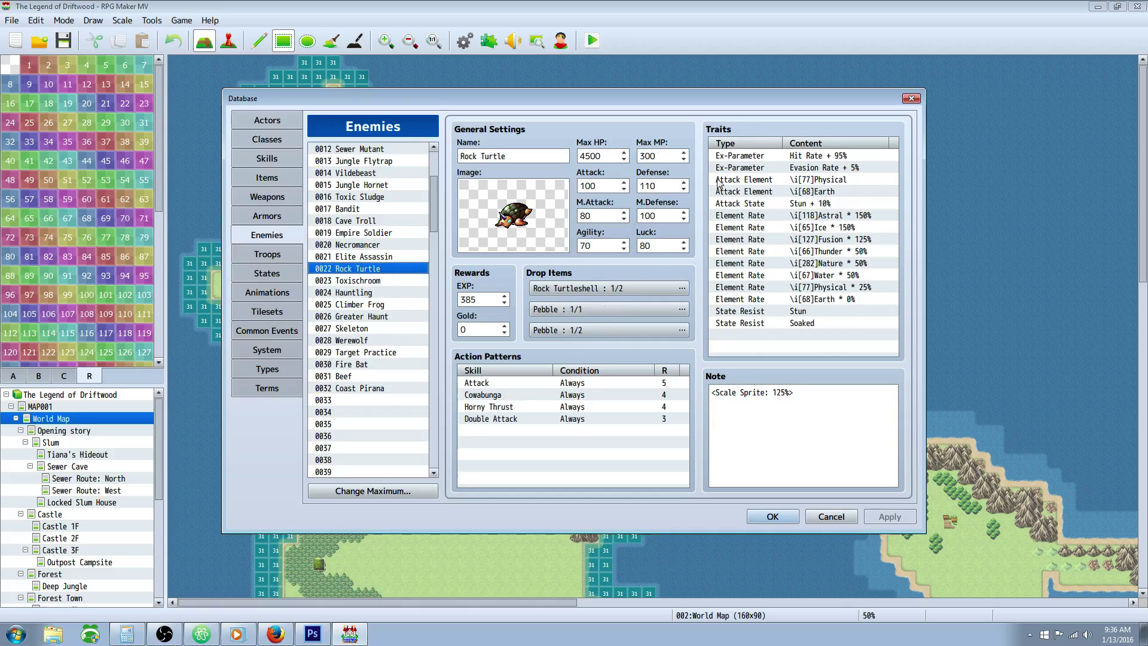
{"action": "left_click", "coordinate": [746, 314]}
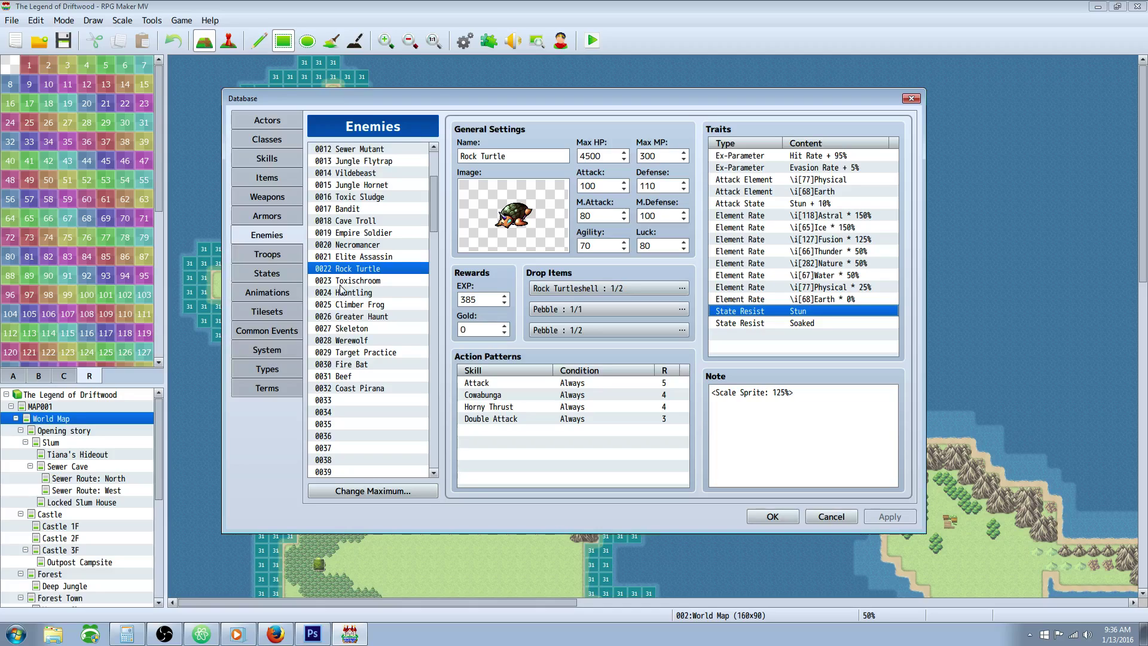
Review the Hauntling enemy's full traits list, including its Ice and Astral element rates
{"action": "left_click", "coordinate": [358, 293]}
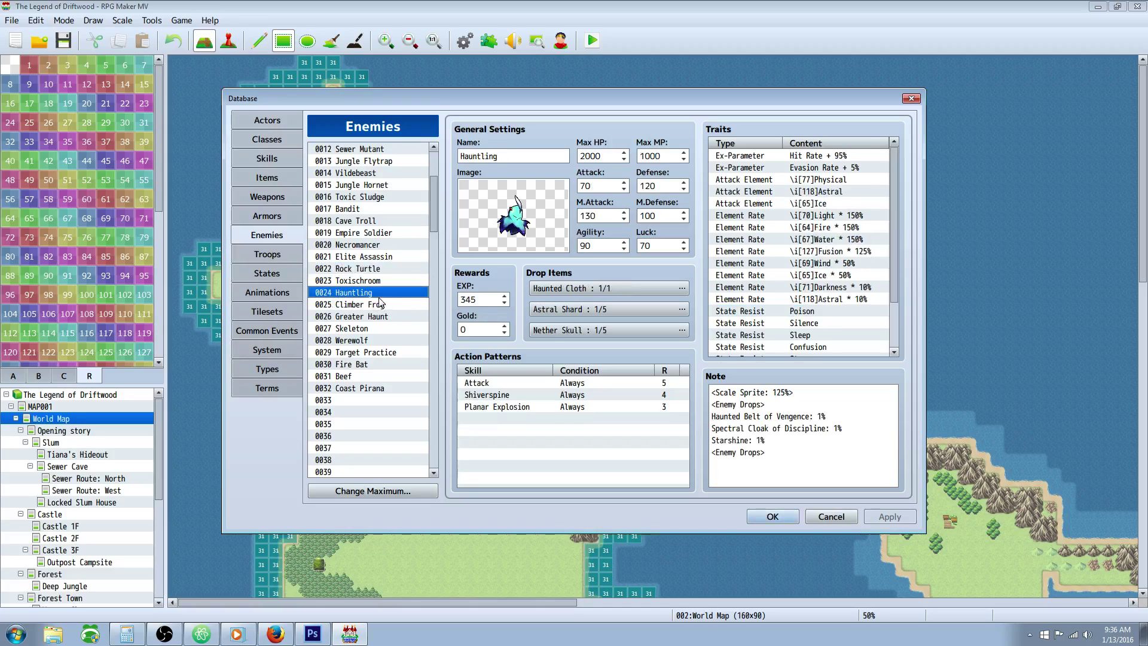
{"action": "left_click", "coordinate": [803, 275]}
{"action": "scroll", "coordinate": [803, 273], "scroll_direction": "down", "scroll_amount": 2}
{"action": "scroll", "coordinate": [804, 273], "scroll_direction": "up", "scroll_amount": 2}
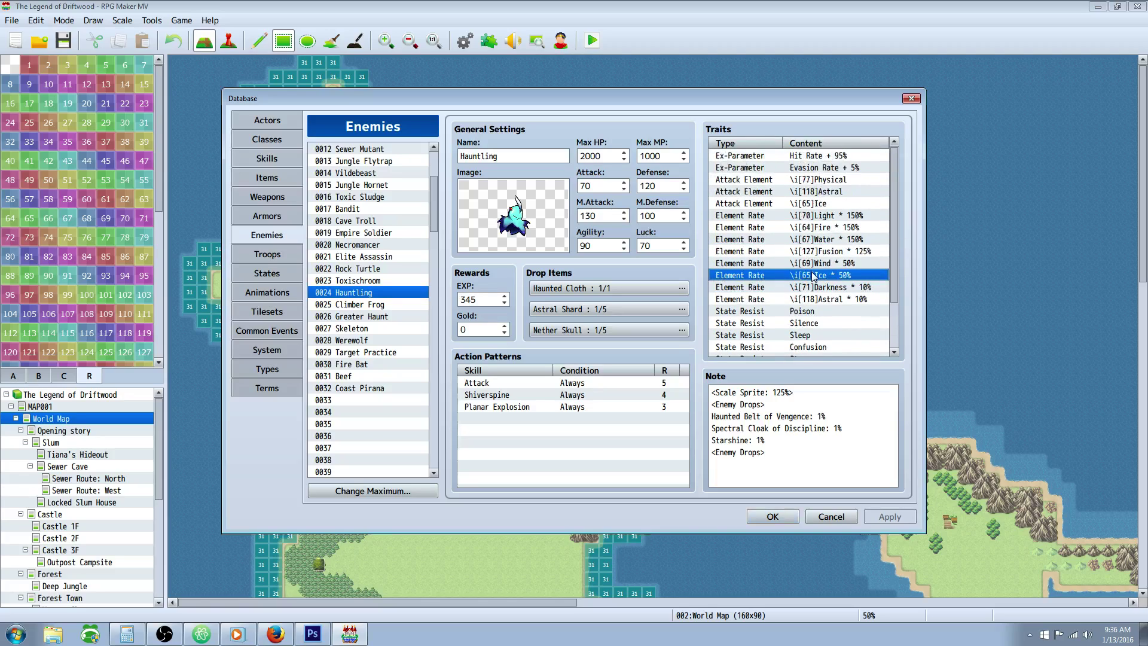
{"action": "left_click", "coordinate": [845, 300]}
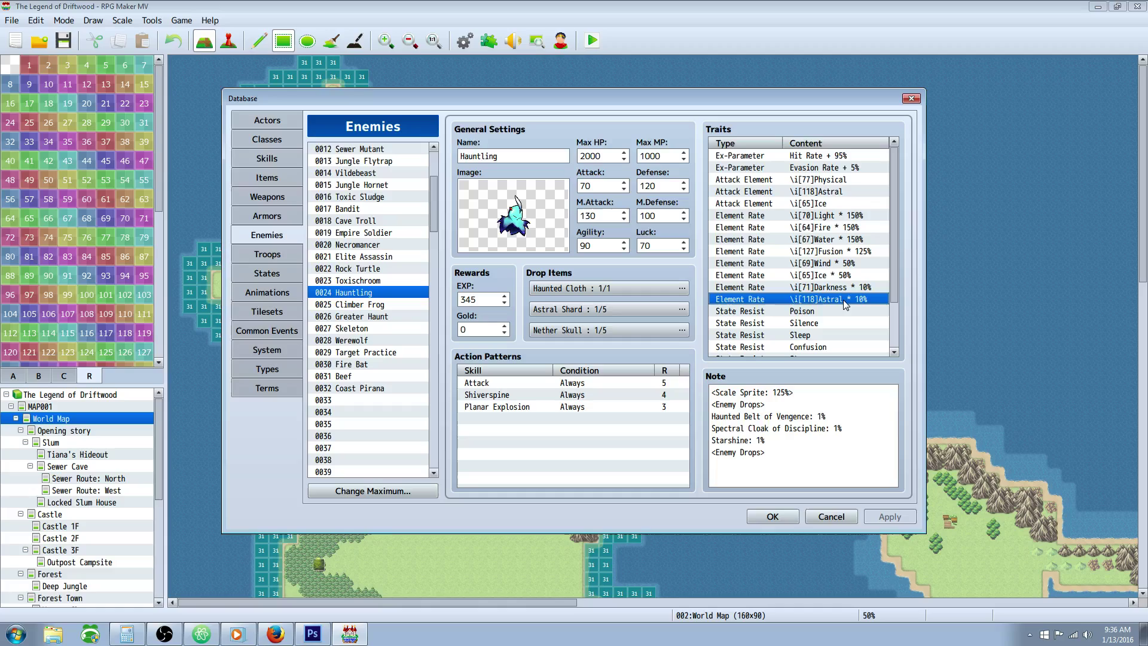
Delete the Fusion element rate from the Hauntling's traits and apply the change
{"action": "right_click", "coordinate": [820, 252]}
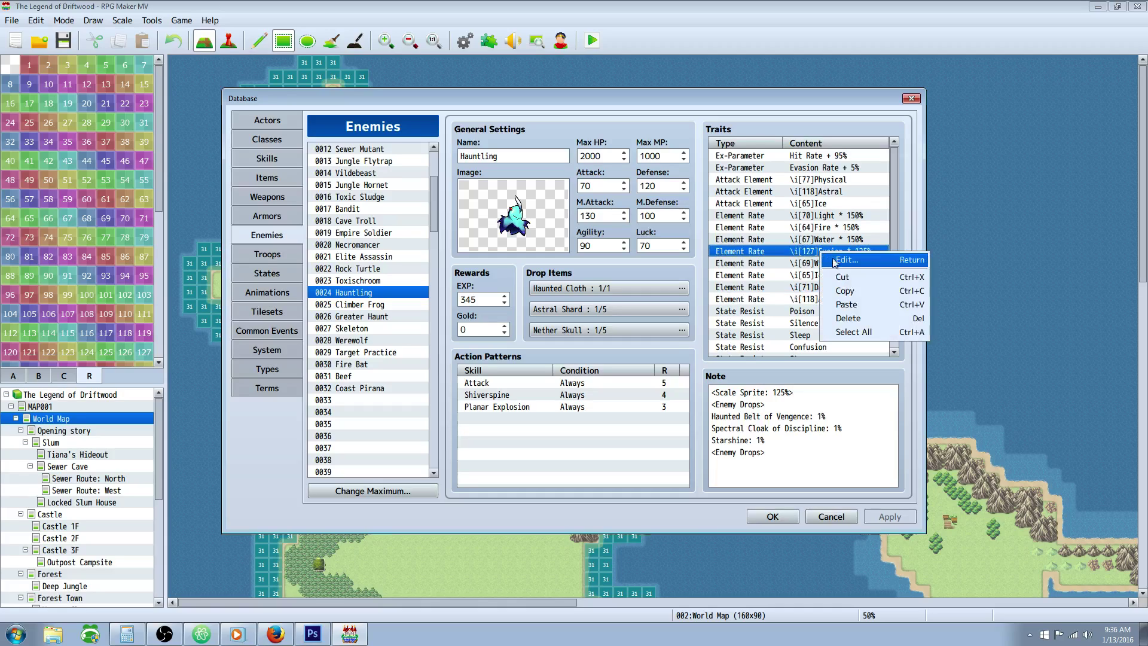
{"action": "left_click", "coordinate": [828, 259]}
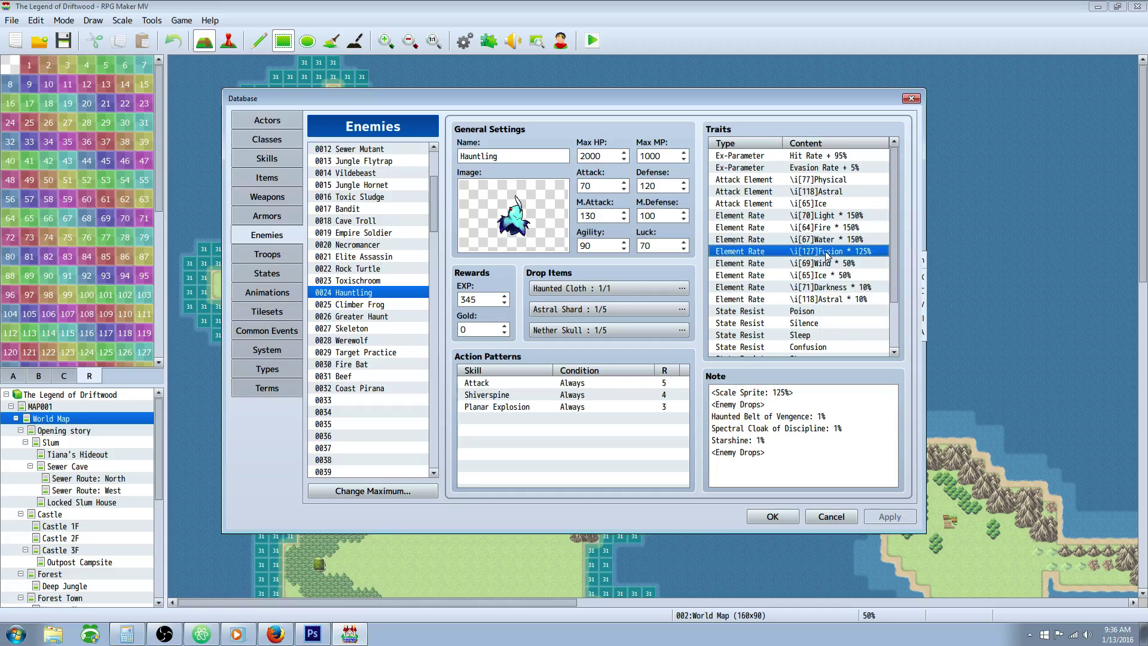
{"action": "key", "text": "Delete"}
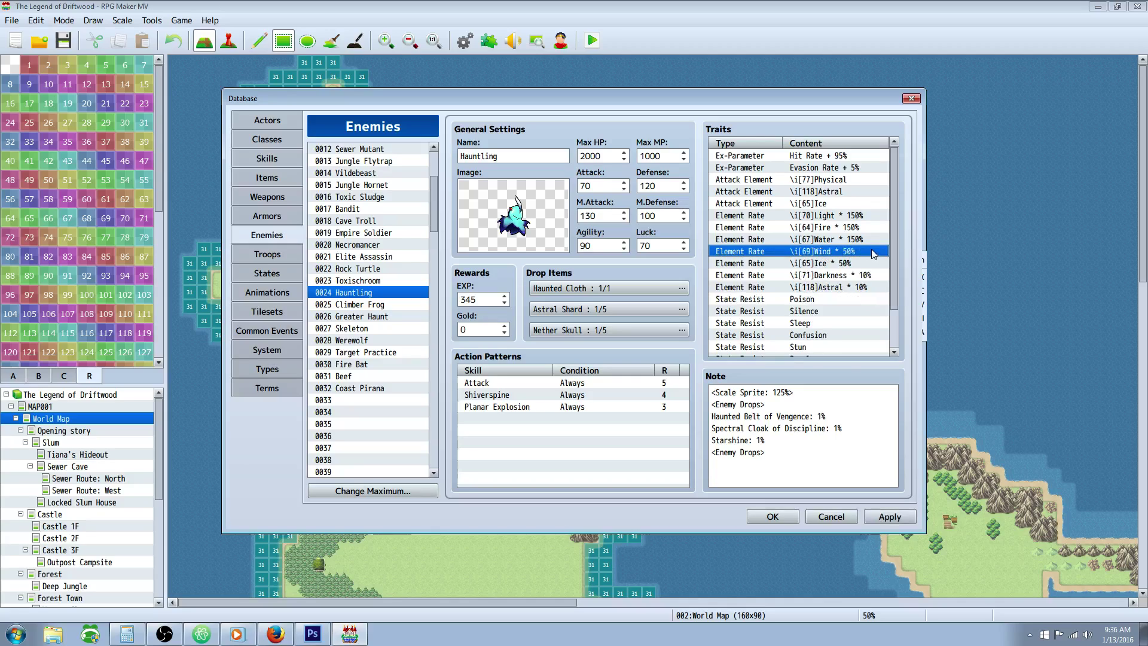
{"action": "left_click", "coordinate": [895, 520]}
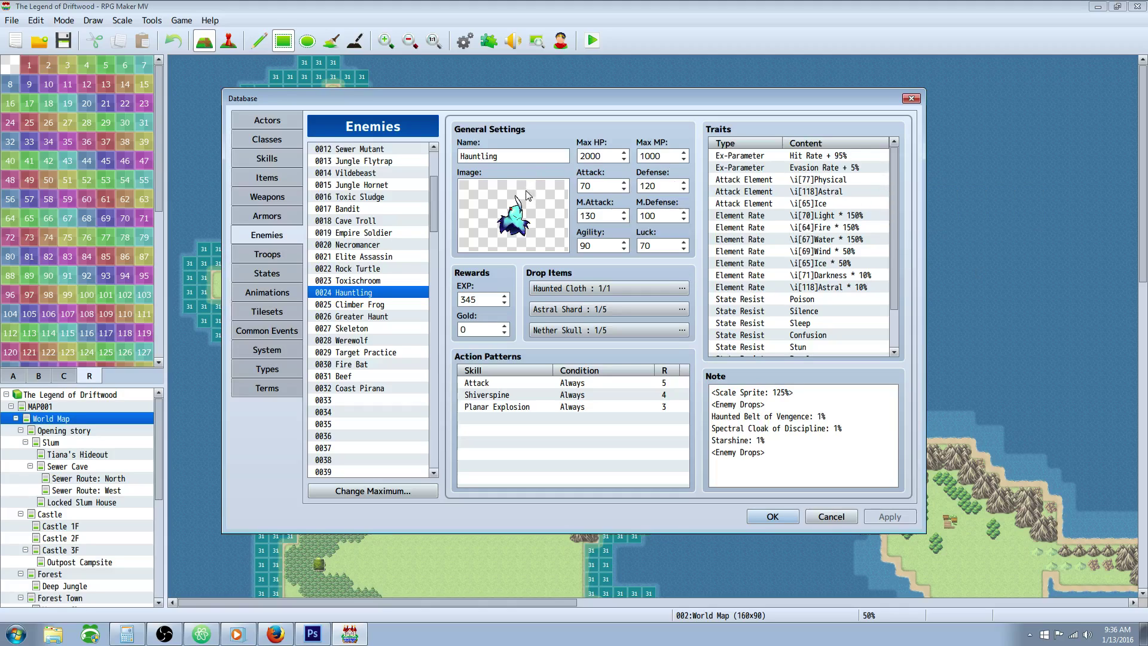
Check the Hauntling's Astral element rate against the Poison resistance listed below it
{"action": "left_click", "coordinate": [846, 288]}
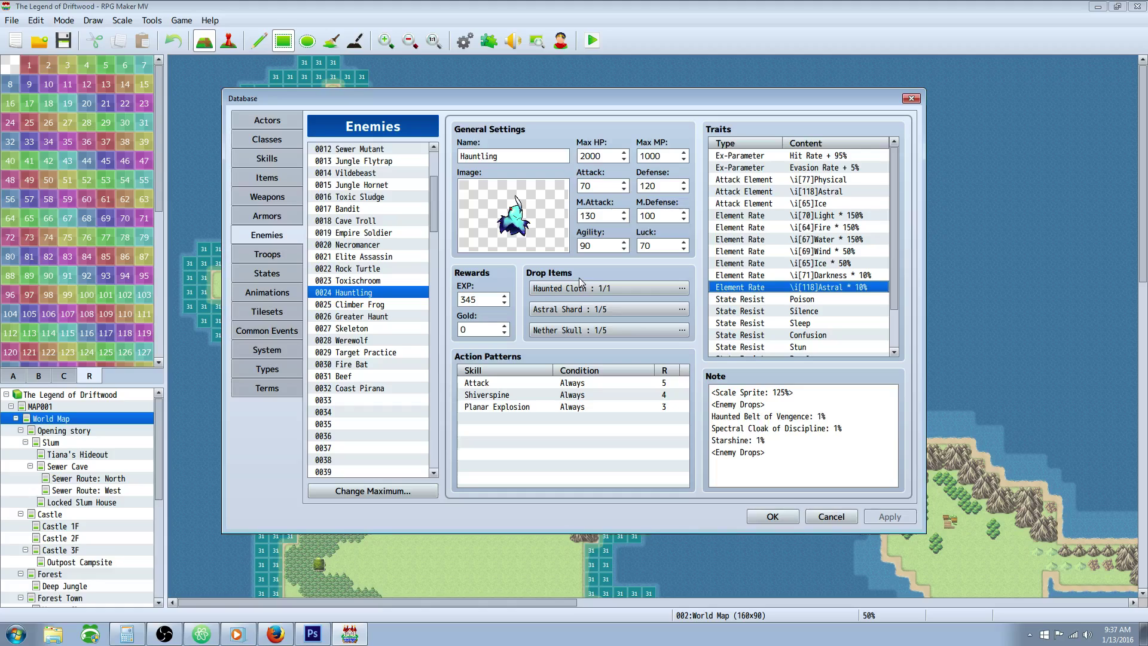
{"action": "left_click", "coordinate": [835, 296]}
{"action": "left_click", "coordinate": [842, 286]}
Review the Climber Frog enemy and its Toxic Tongue and Frog's Speed action patterns
{"action": "left_click", "coordinate": [376, 306]}
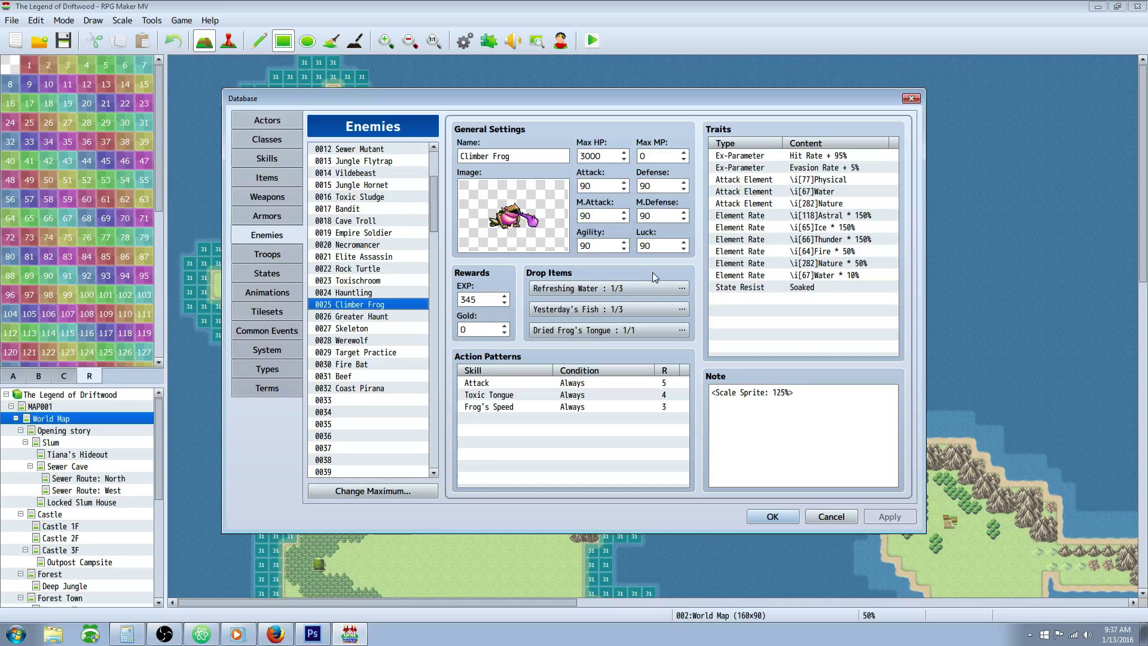
{"action": "left_click", "coordinate": [516, 407]}
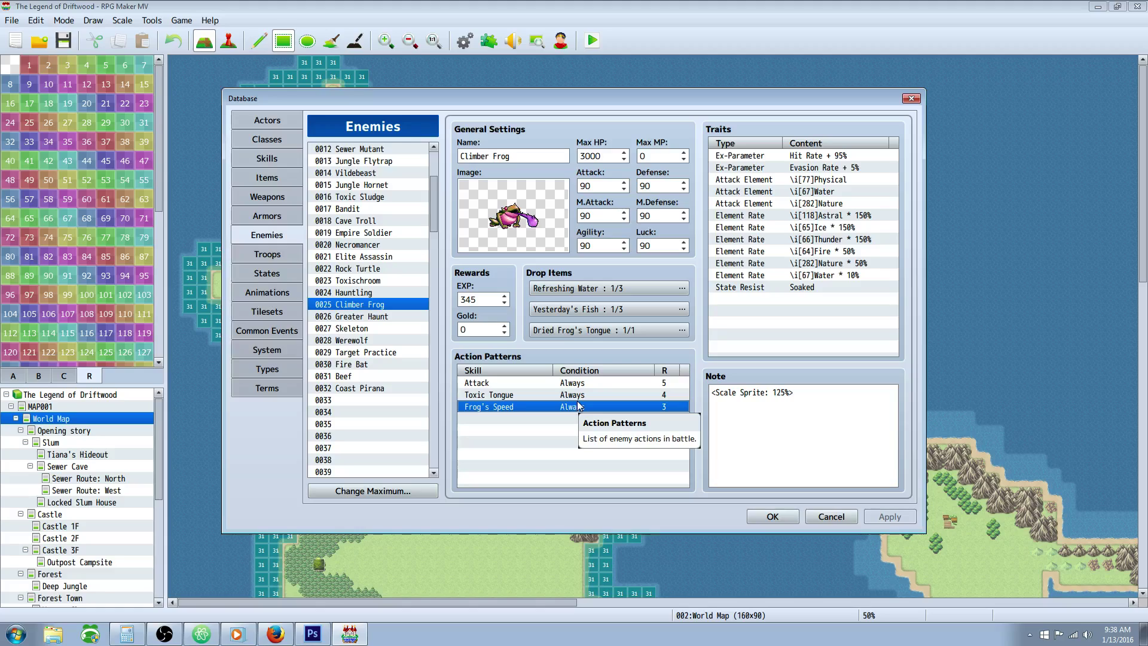
{"action": "left_click", "coordinate": [513, 399]}
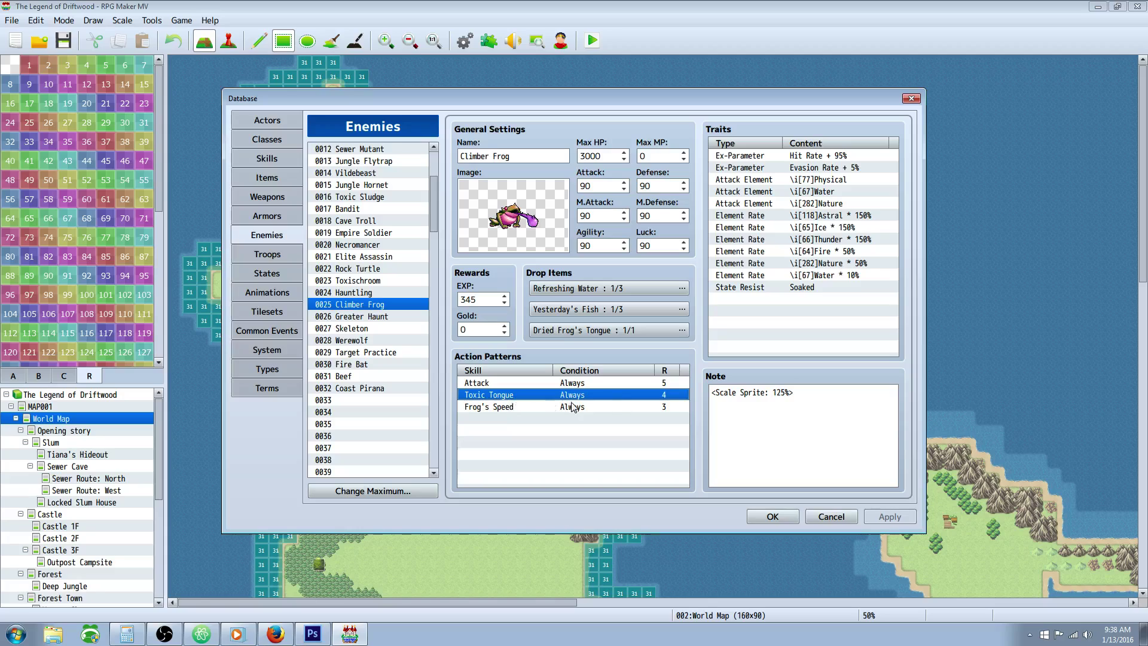
{"action": "left_click", "coordinate": [495, 407]}
Review the Greater Haunt's M.Attack and its Planar Explosion and Astral Rift action patterns
{"action": "left_click", "coordinate": [359, 316]}
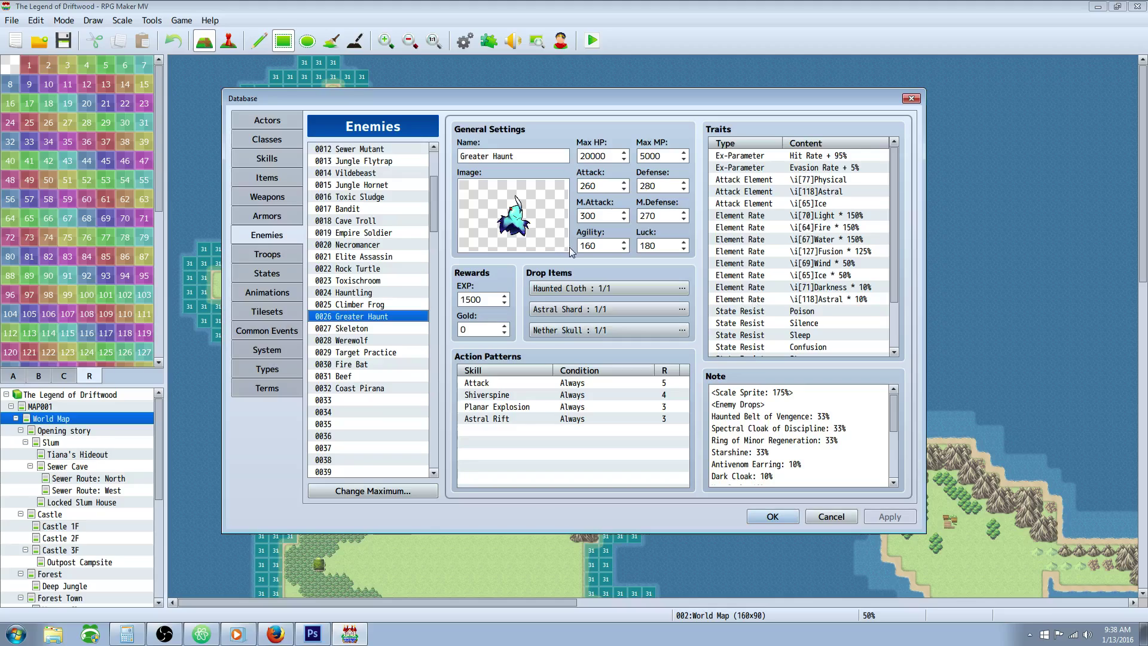
{"action": "double_click", "coordinate": [609, 217]}
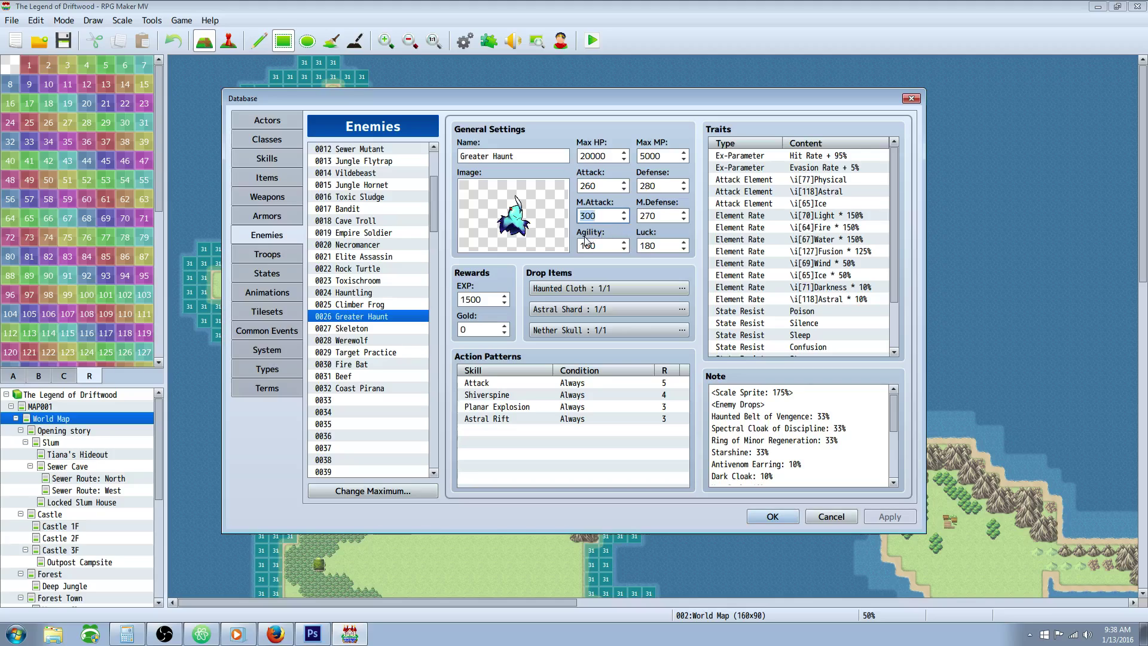
{"action": "left_click", "coordinate": [534, 407]}
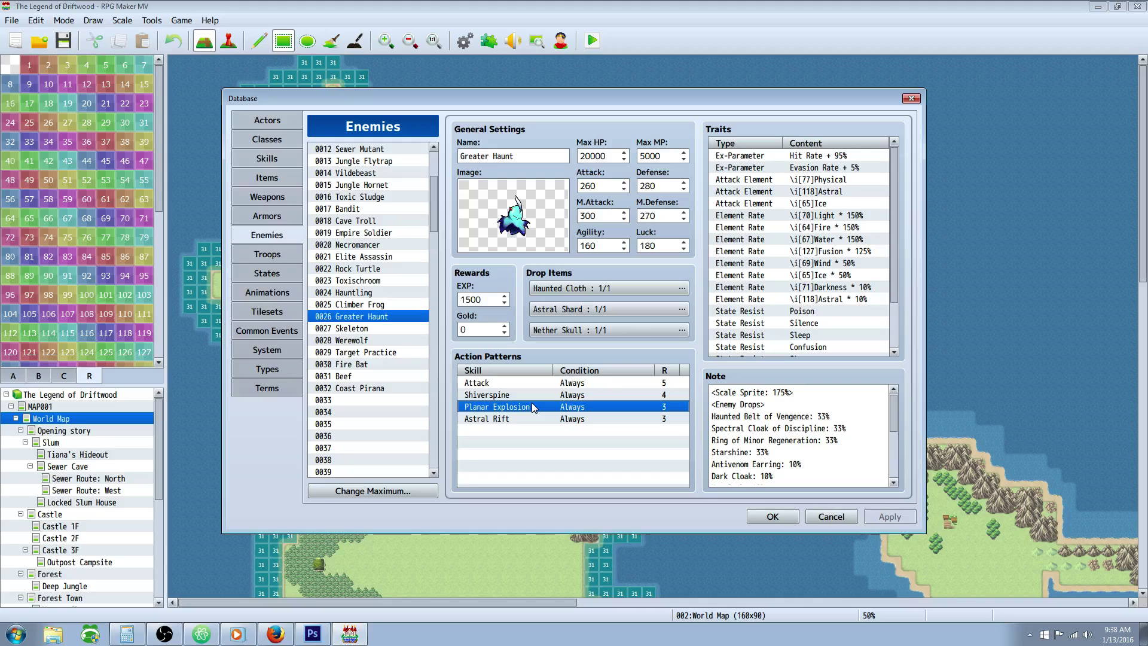
{"action": "left_click", "coordinate": [528, 419]}
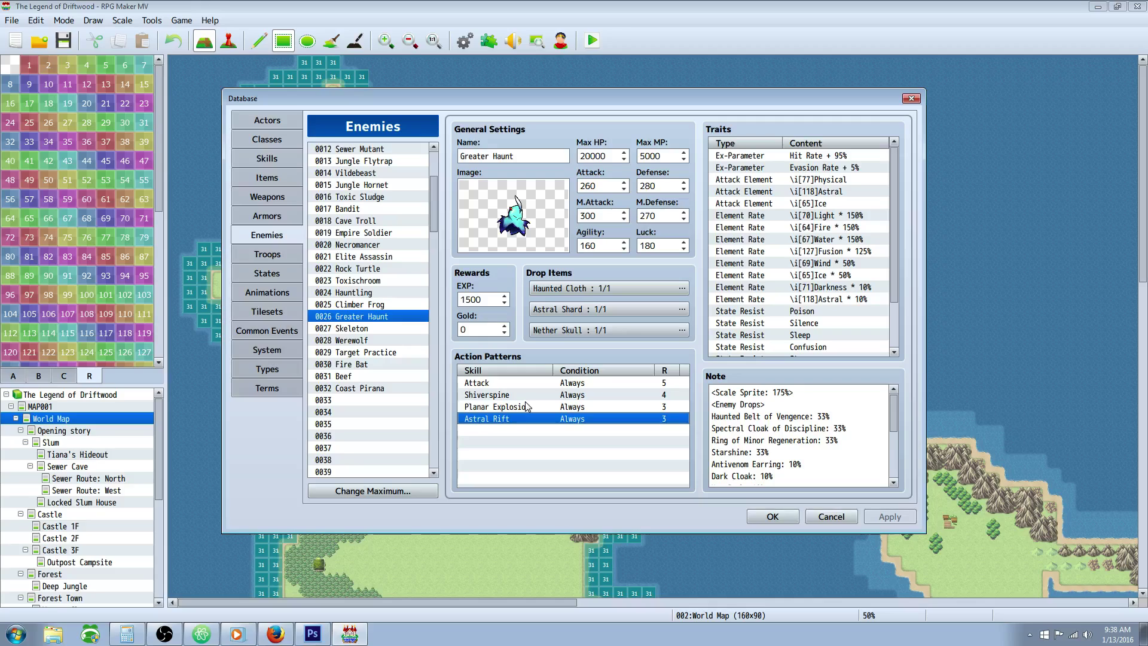
Find the Planar Explosion and Astral Rift skills and compare their damage formulas
{"action": "left_click", "coordinate": [275, 159]}
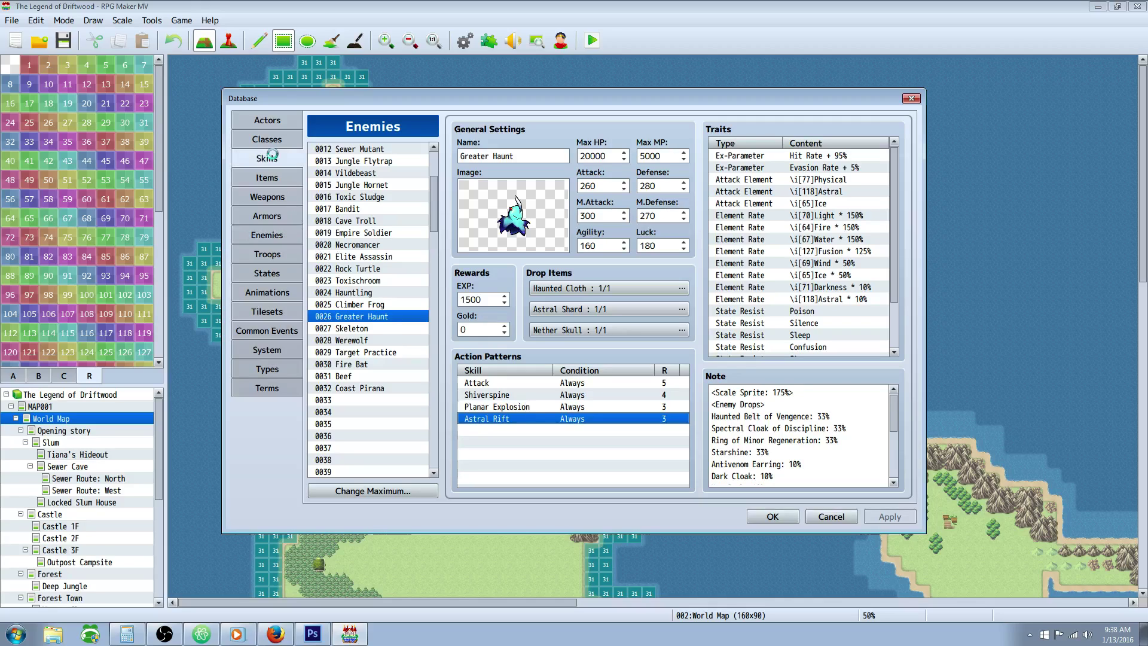
{"action": "left_click_drag", "start_coordinate": [429, 218], "coordinate": [438, 256]}
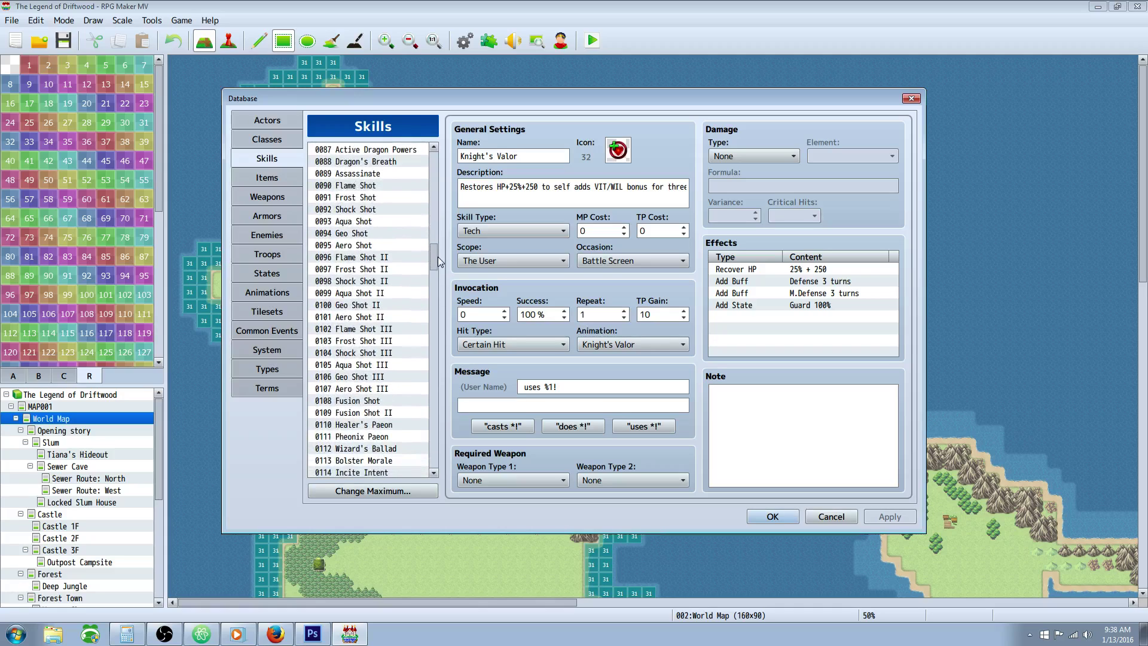
{"action": "scroll", "coordinate": [392, 349], "scroll_direction": "down", "scroll_amount": 3}
{"action": "left_click", "coordinate": [389, 377]}
{"action": "scroll", "coordinate": [390, 374], "scroll_direction": "up", "scroll_amount": 2}
{"action": "scroll", "coordinate": [390, 374], "scroll_direction": "up", "scroll_amount": 5}
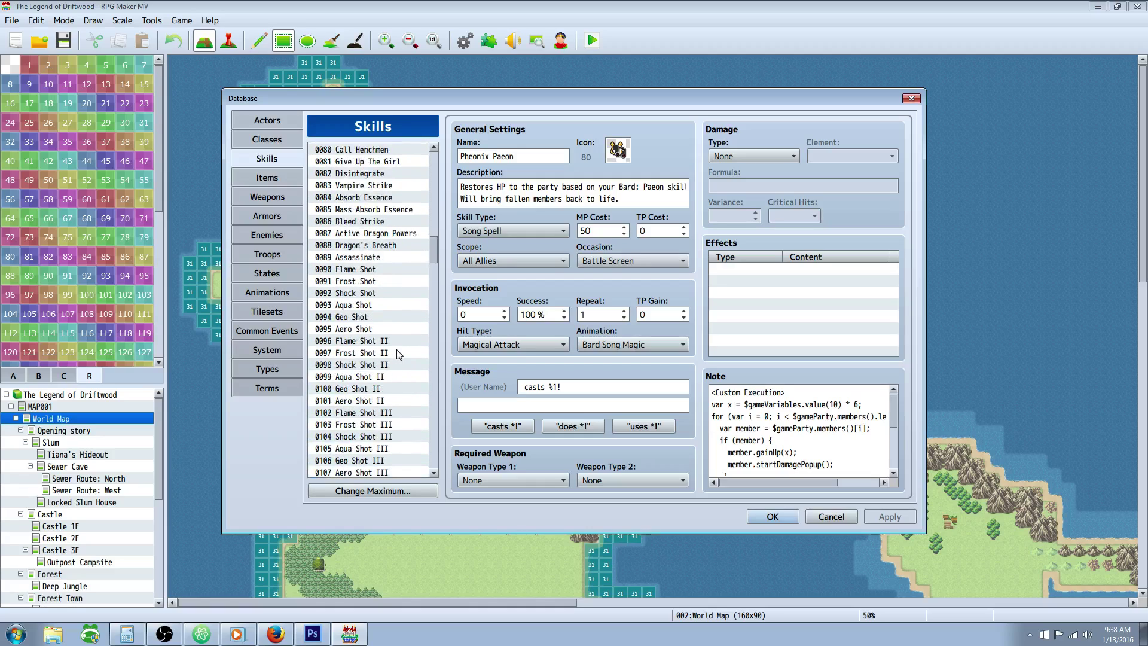
{"action": "scroll", "coordinate": [398, 353], "scroll_direction": "up", "scroll_amount": 1}
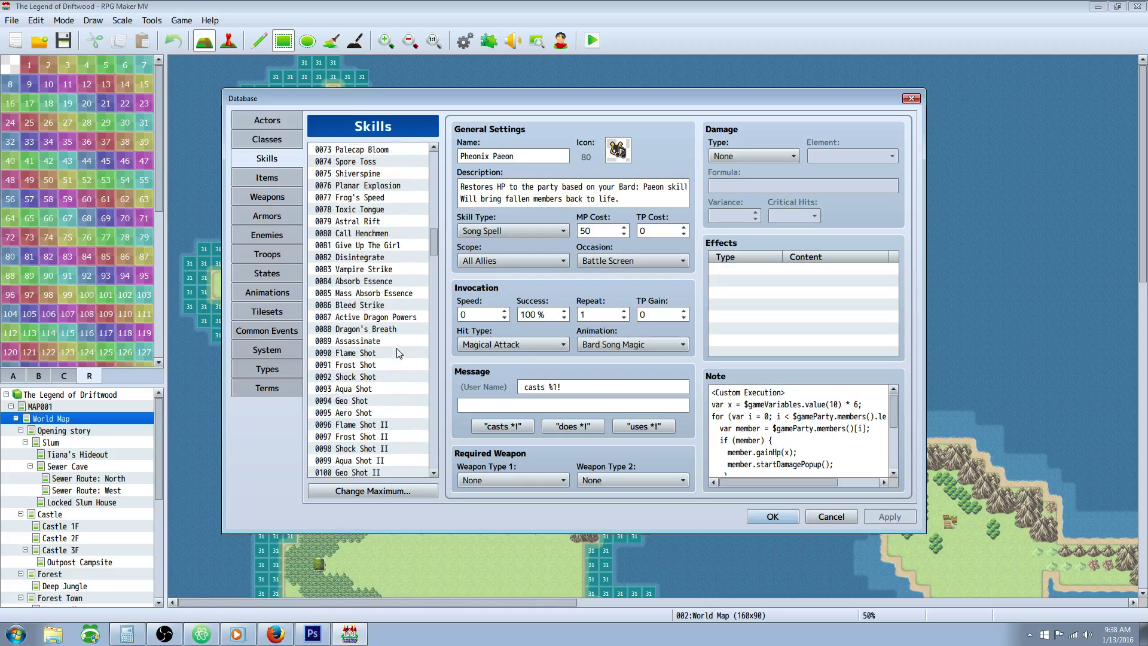
{"action": "left_click", "coordinate": [399, 353]}
{"action": "scroll", "coordinate": [398, 358], "scroll_direction": "up", "scroll_amount": 1}
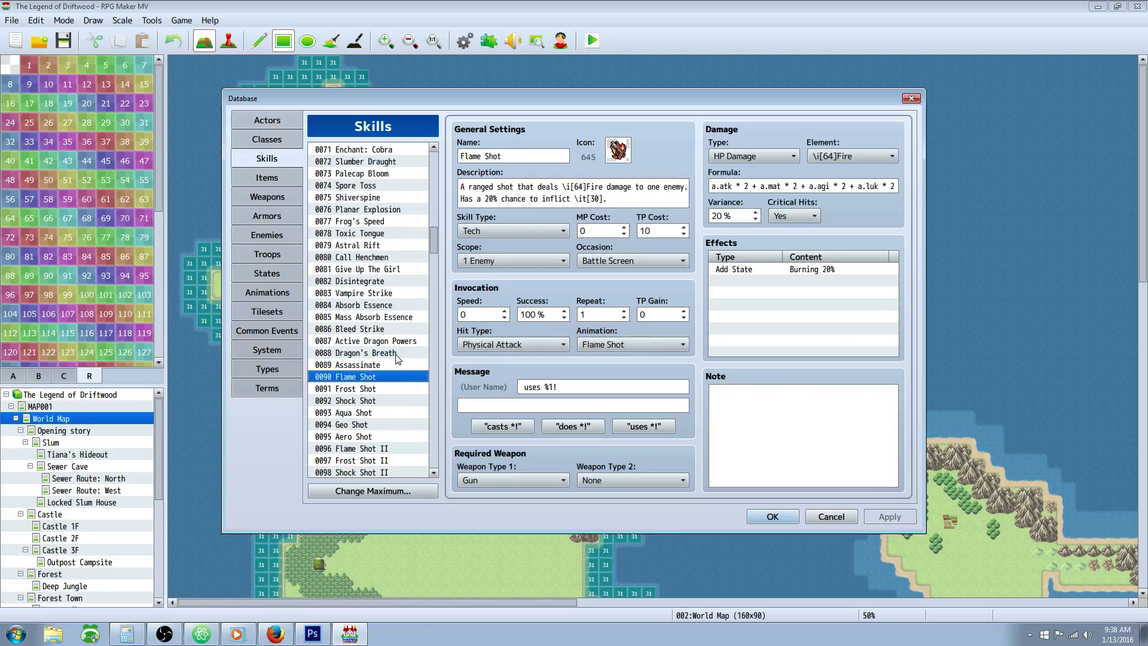
{"action": "left_click", "coordinate": [394, 365]}
{"action": "left_click", "coordinate": [398, 340]}
{"action": "scroll", "coordinate": [397, 341], "scroll_direction": "up", "scroll_amount": 2}
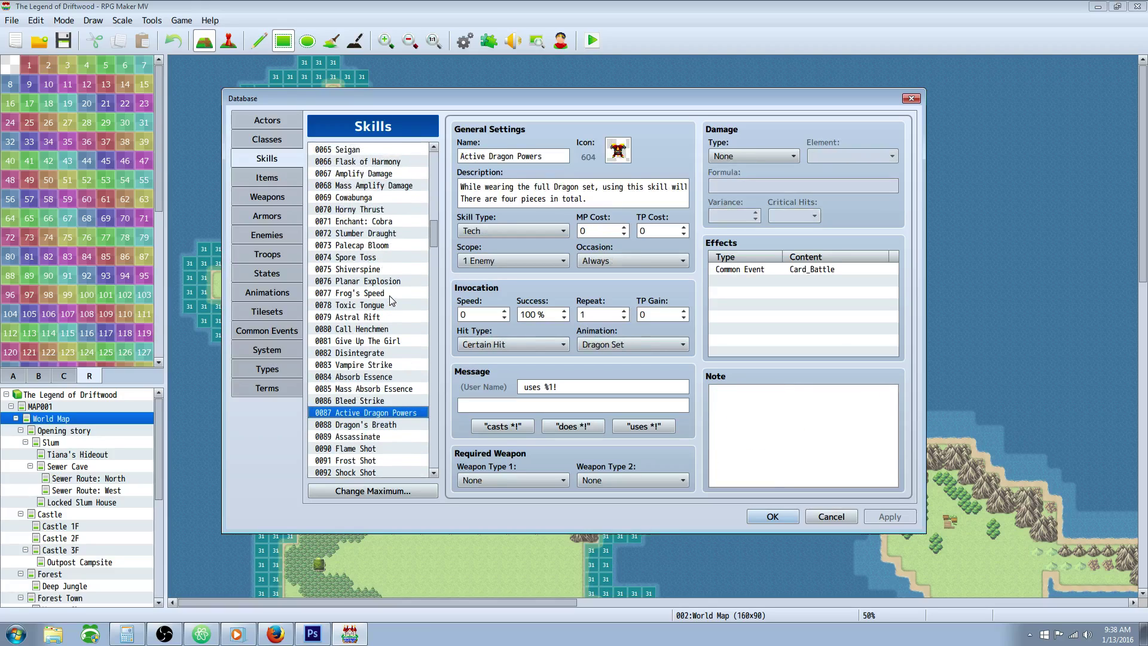
{"action": "left_click", "coordinate": [396, 282]}
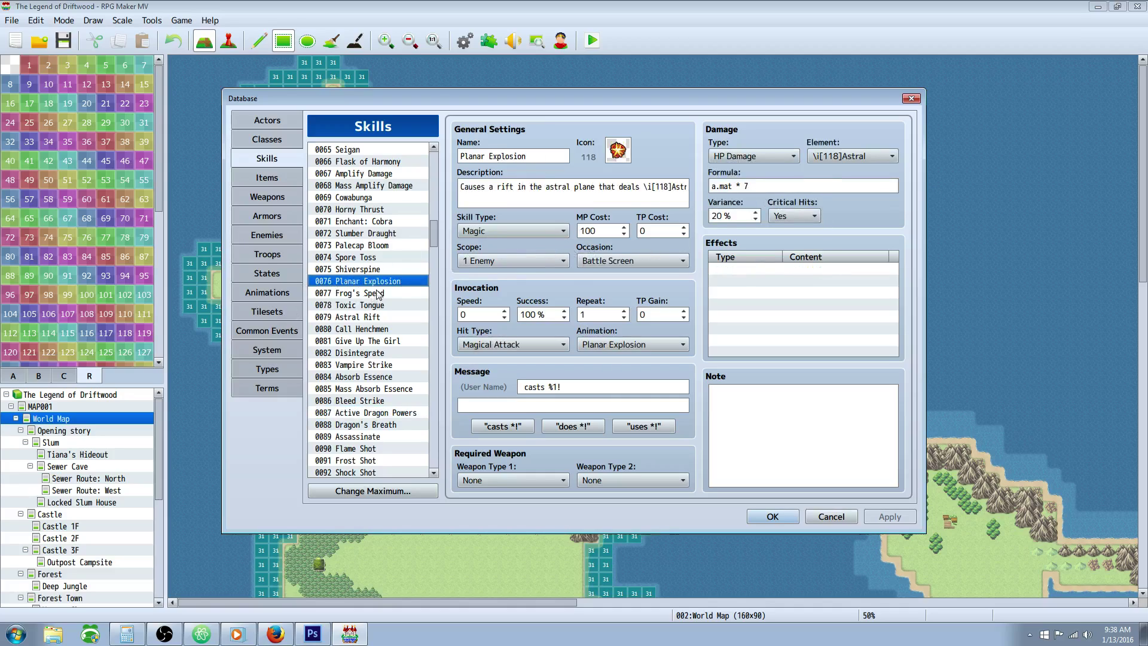
{"action": "left_click", "coordinate": [375, 318]}
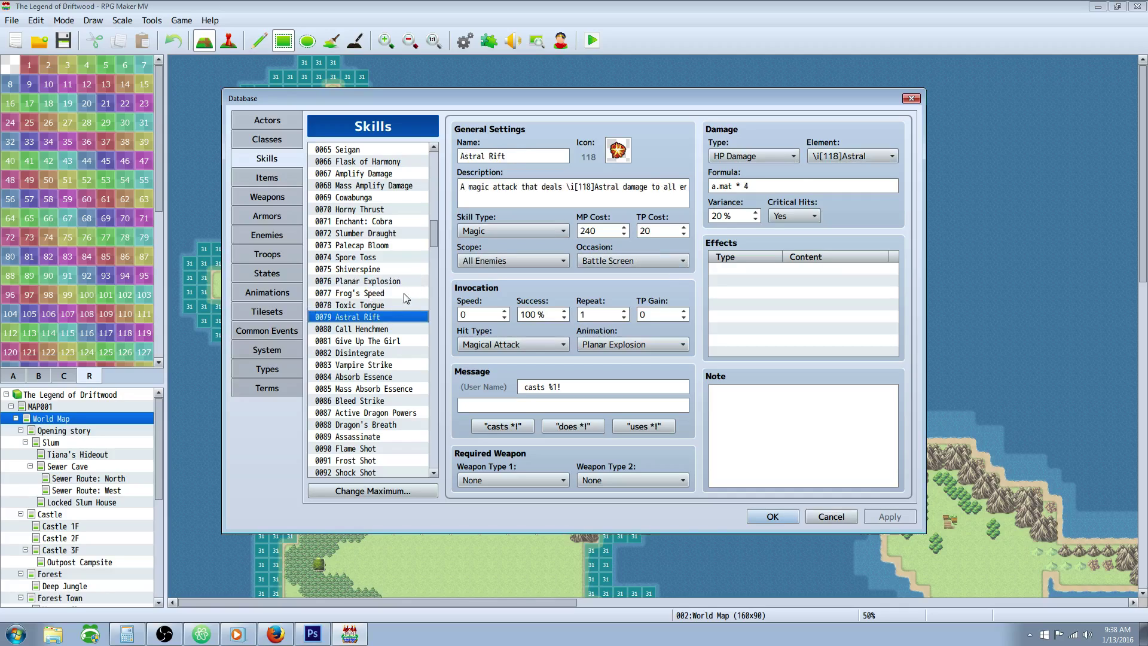
{"action": "triple_click", "coordinate": [758, 187]}
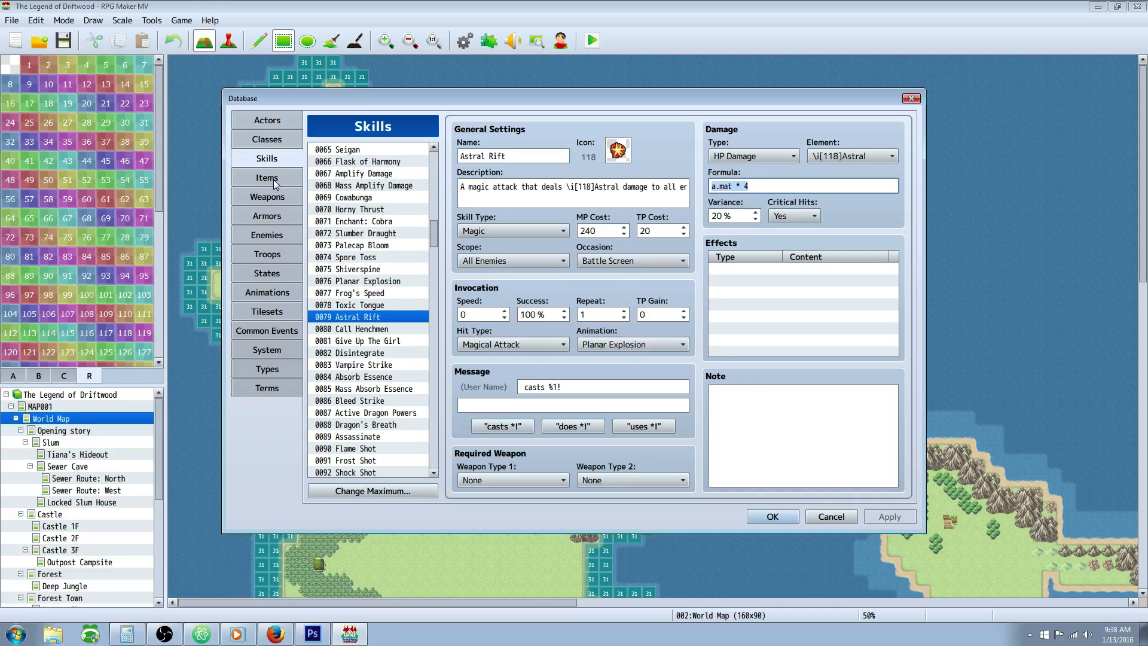
Review the Skeleton and Werewolf enemies' stats, drops and traits
{"action": "left_click", "coordinate": [285, 235]}
{"action": "left_click", "coordinate": [381, 328]}
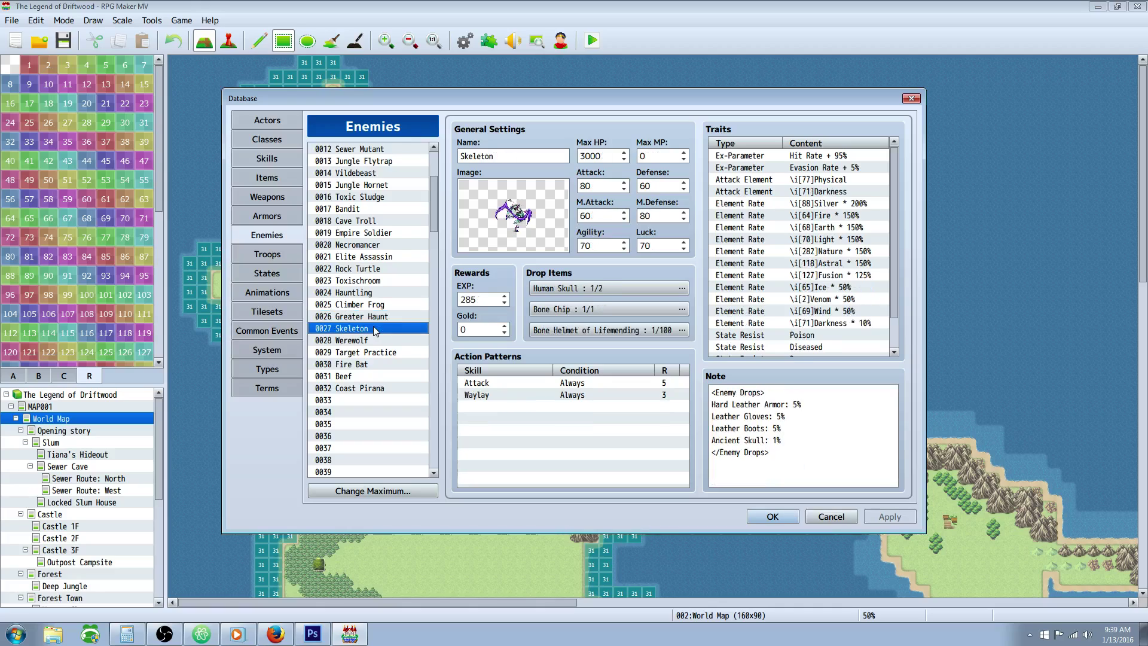
{"action": "scroll", "coordinate": [775, 315], "scroll_direction": "down", "scroll_amount": 3}
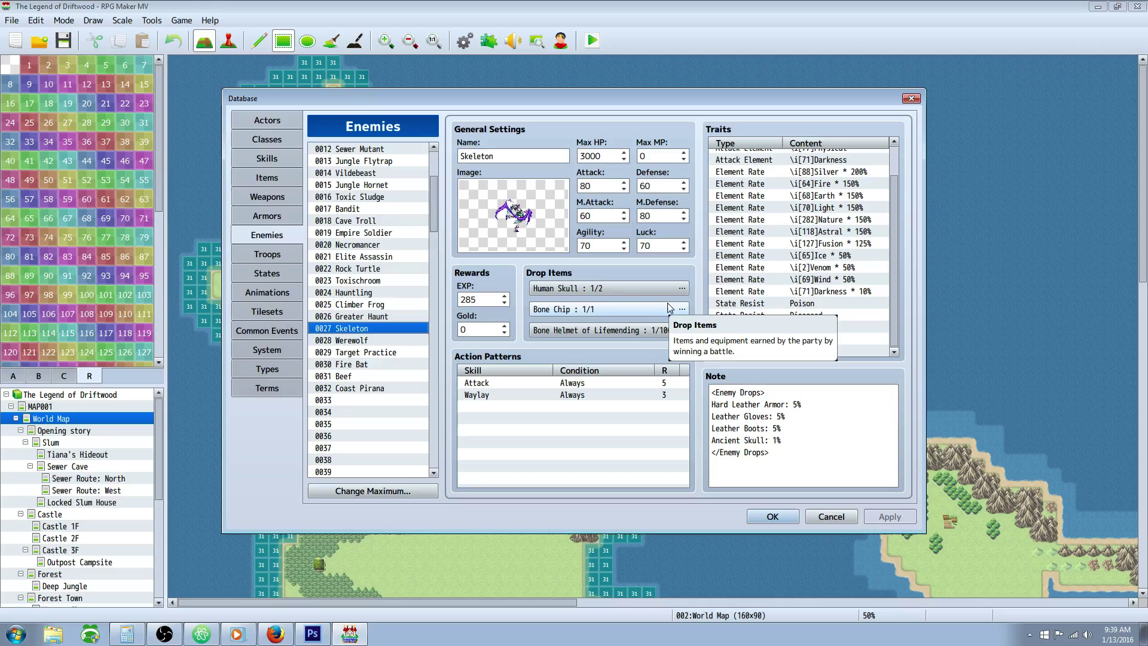
{"action": "left_click", "coordinate": [382, 341]}
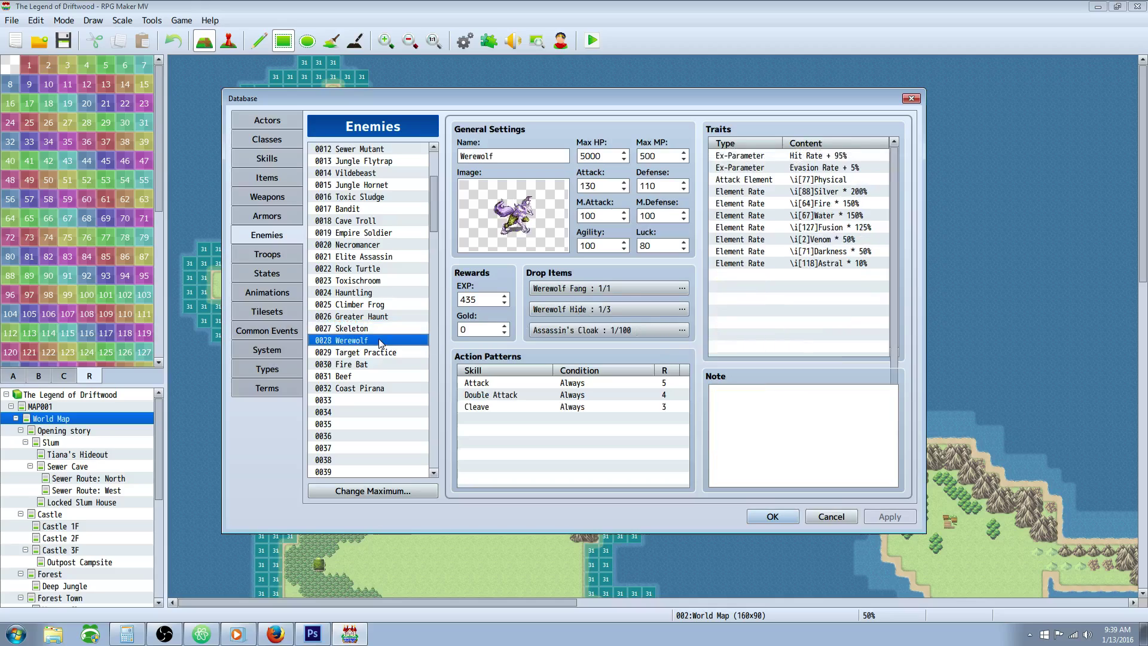
Review the Hauntling, Cave Troll, Target Practice, Fire Bat and Beef enemies' stats and action patterns
{"action": "left_click", "coordinate": [376, 292]}
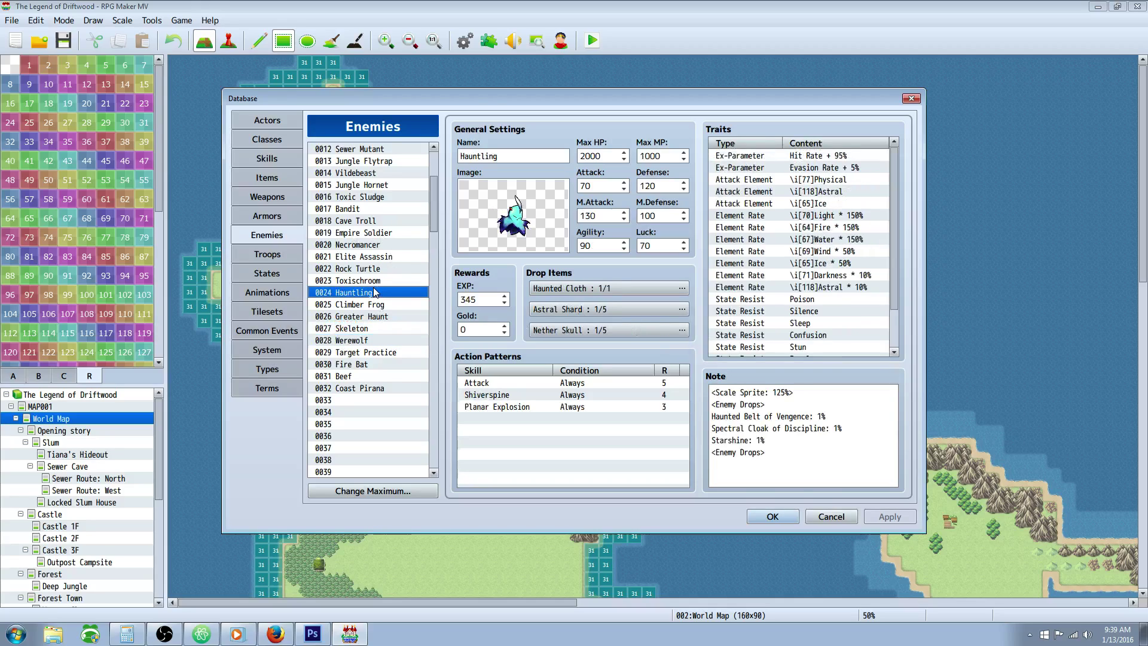
{"action": "right_click", "coordinate": [373, 221]}
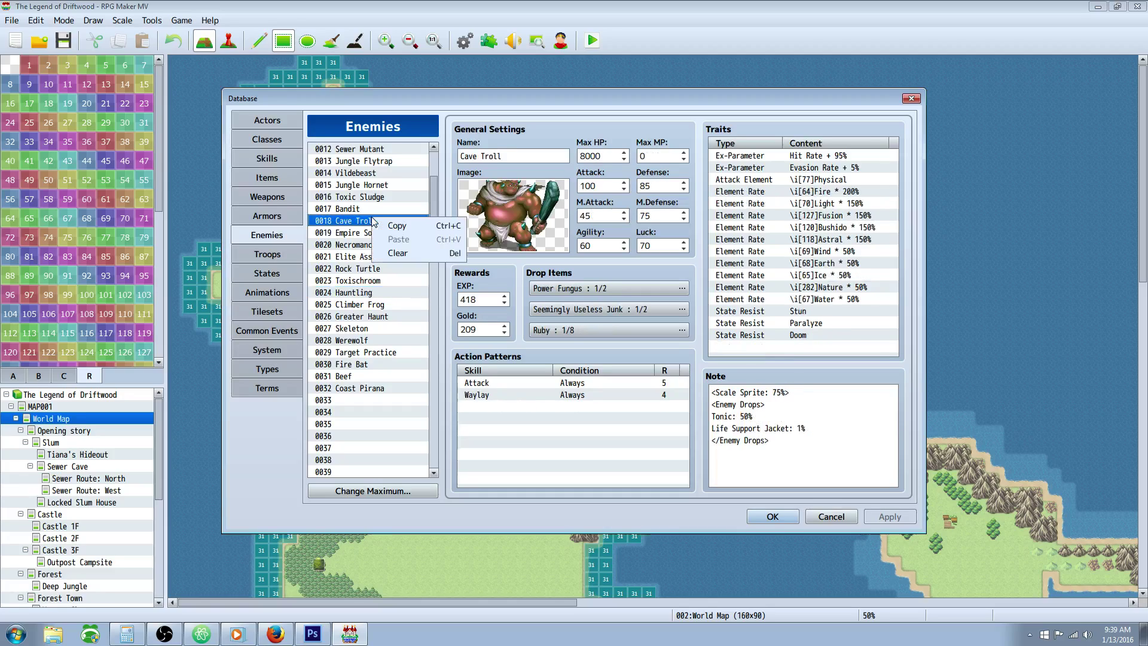
{"action": "left_click", "coordinate": [375, 353]}
{"action": "left_click", "coordinate": [367, 366]}
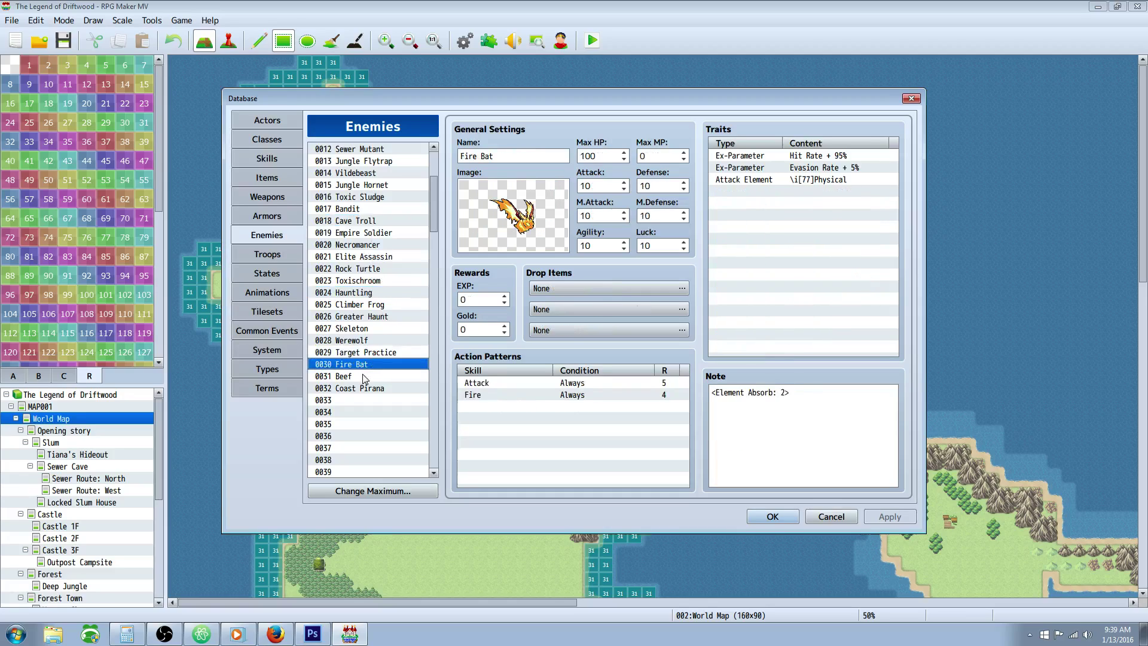
{"action": "left_click", "coordinate": [366, 376]}
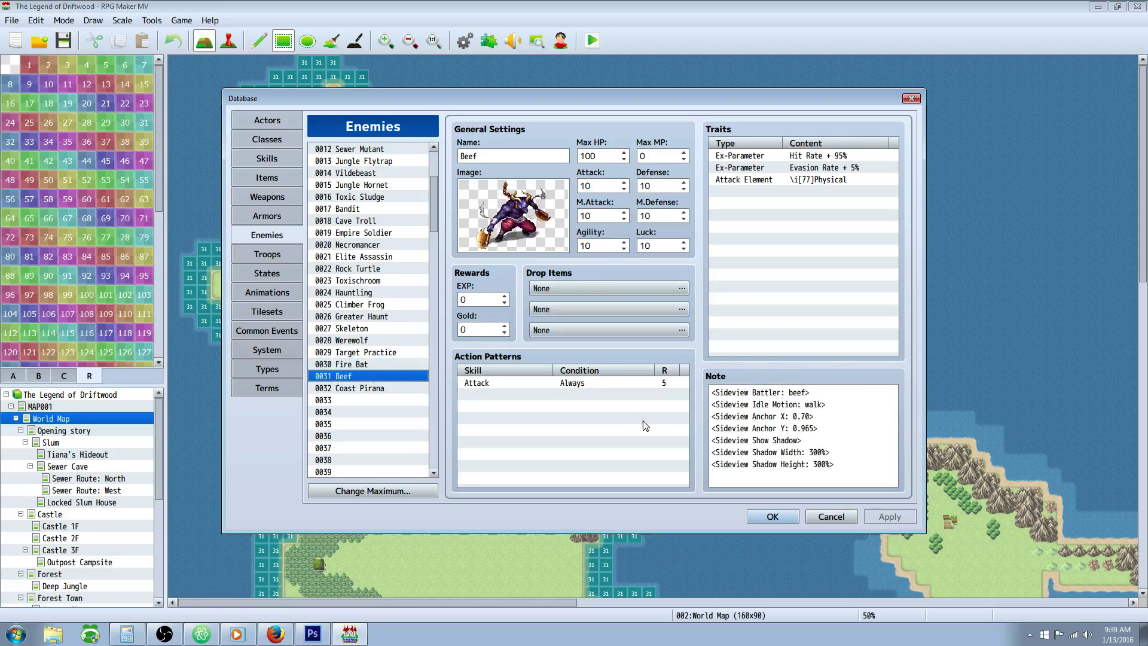
Examine the sideview battler, motion, anchor and shadow tags in the Beef enemy's note
{"action": "triple_click", "coordinate": [836, 396]}
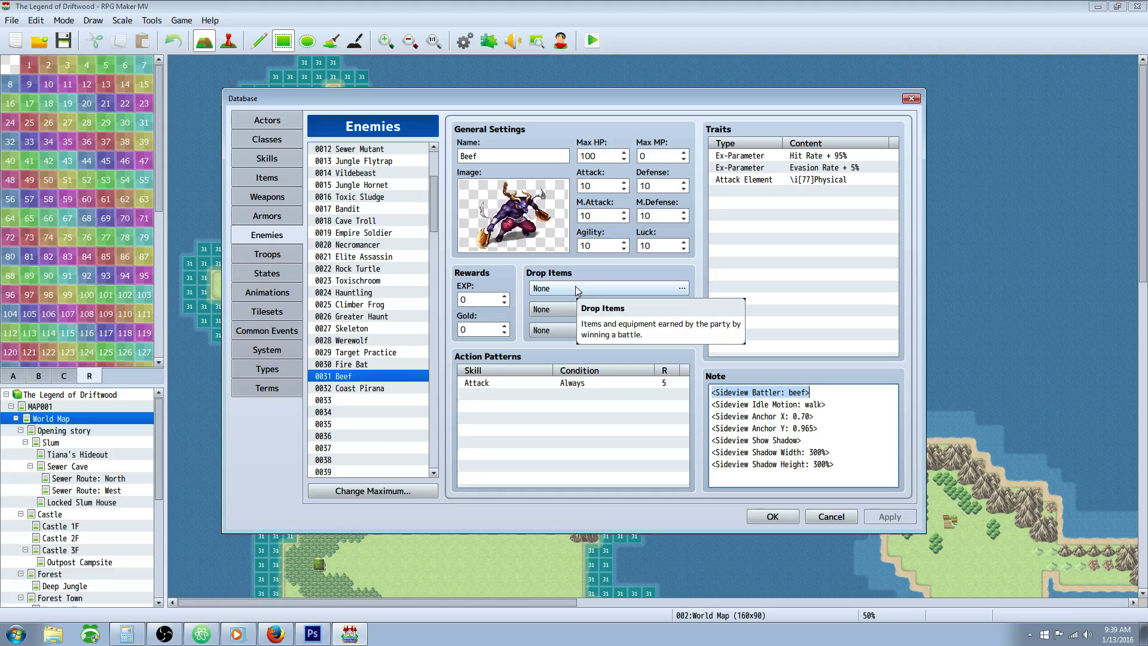
{"action": "left_click", "coordinate": [823, 390]}
{"action": "left_click_drag", "start_coordinate": [846, 467], "coordinate": [712, 392]}
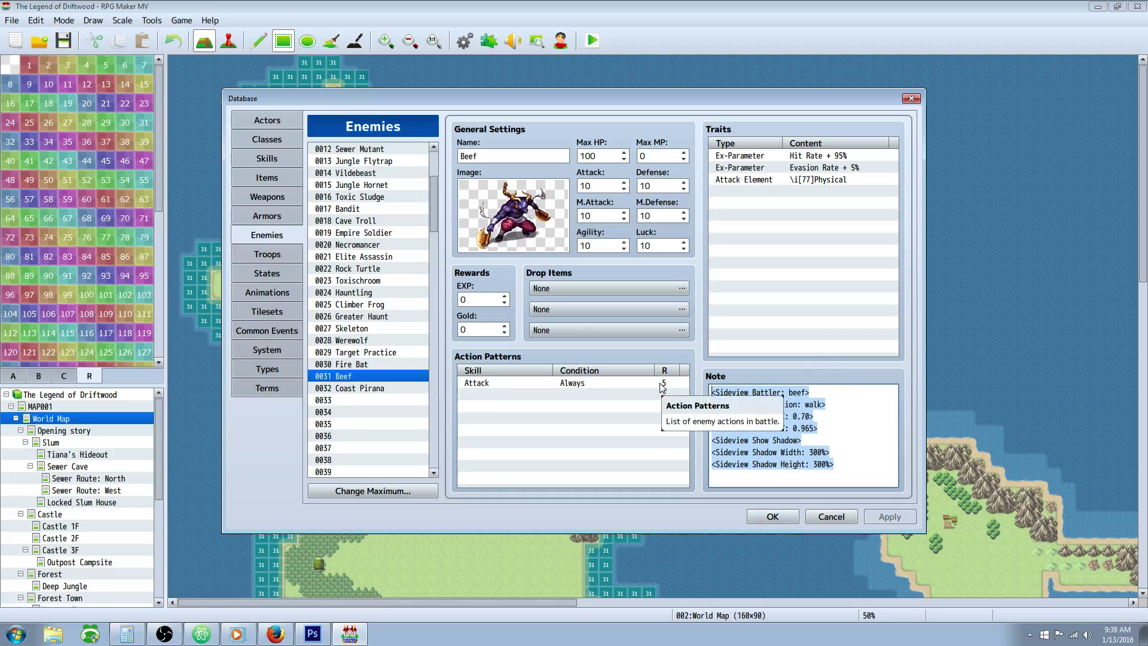
{"action": "left_click", "coordinate": [769, 422]}
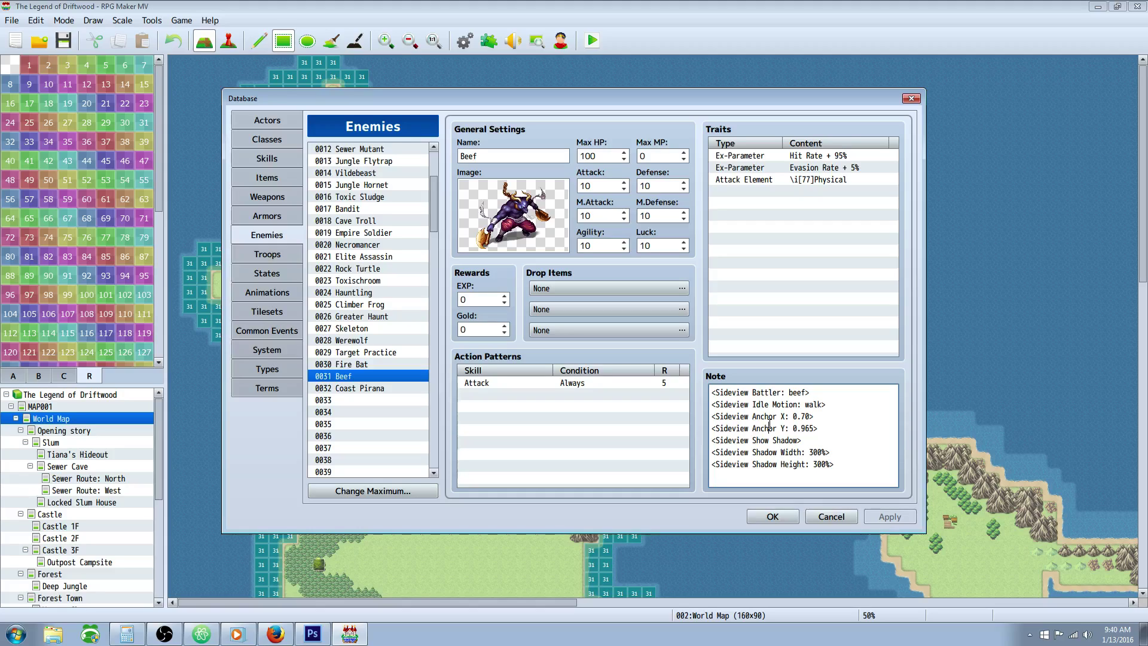
{"action": "left_click_drag", "start_coordinate": [842, 455], "coordinate": [712, 389]}
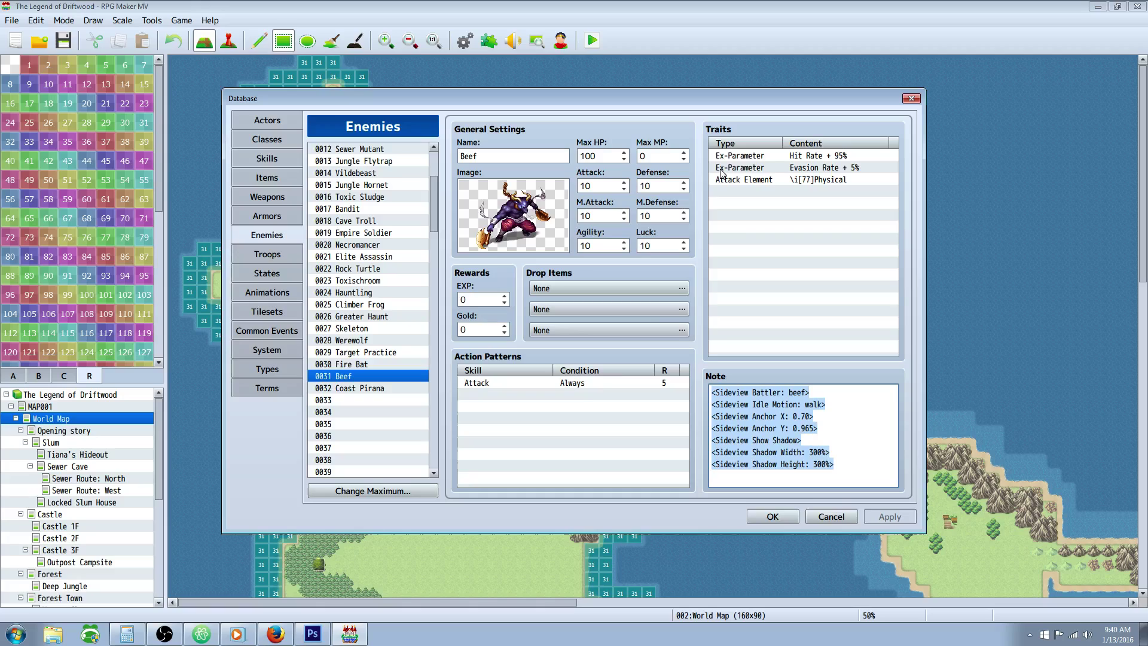
Review the Coast Pirana enemy's stats and traits, and close the database
{"action": "left_click", "coordinate": [383, 388]}
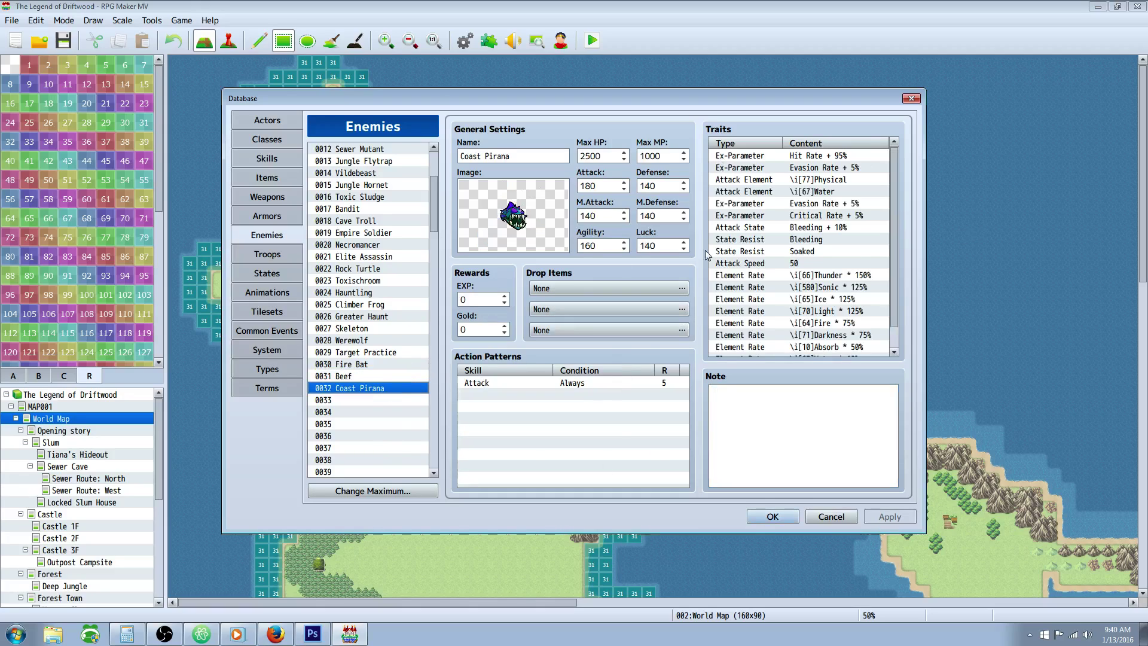
{"action": "left_click", "coordinate": [353, 402]}
{"action": "left_click", "coordinate": [354, 392]}
{"action": "left_click", "coordinate": [773, 516]}
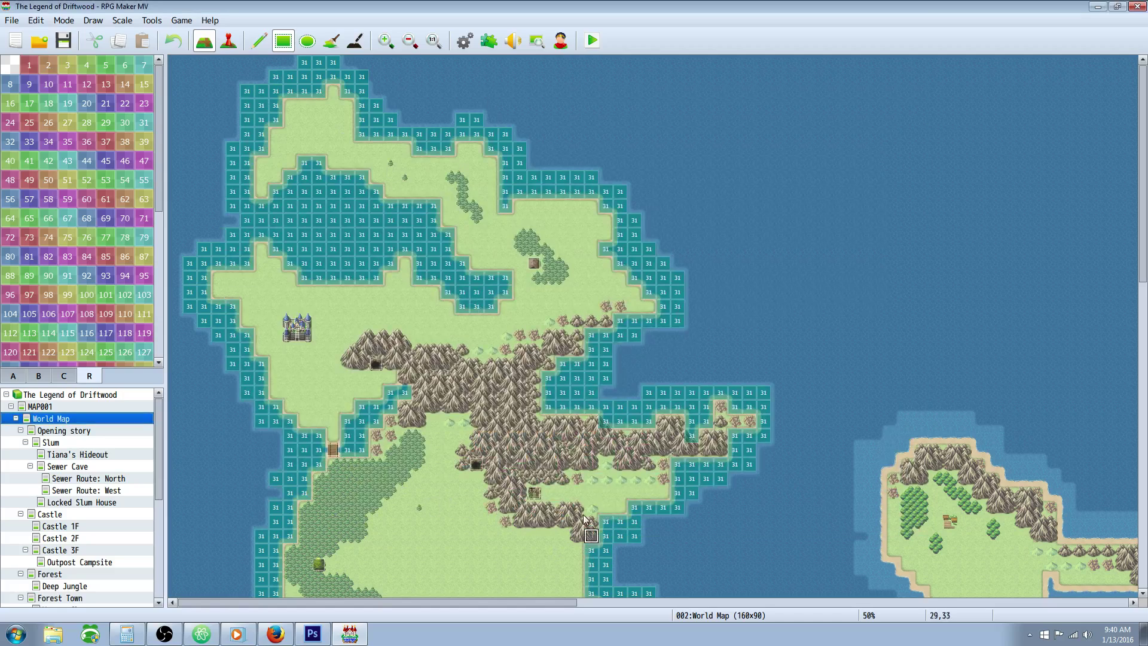
Start a new random encounter in the World Map's properties with a weight of 100
{"action": "scroll", "coordinate": [514, 392], "scroll_direction": "down", "scroll_amount": 5}
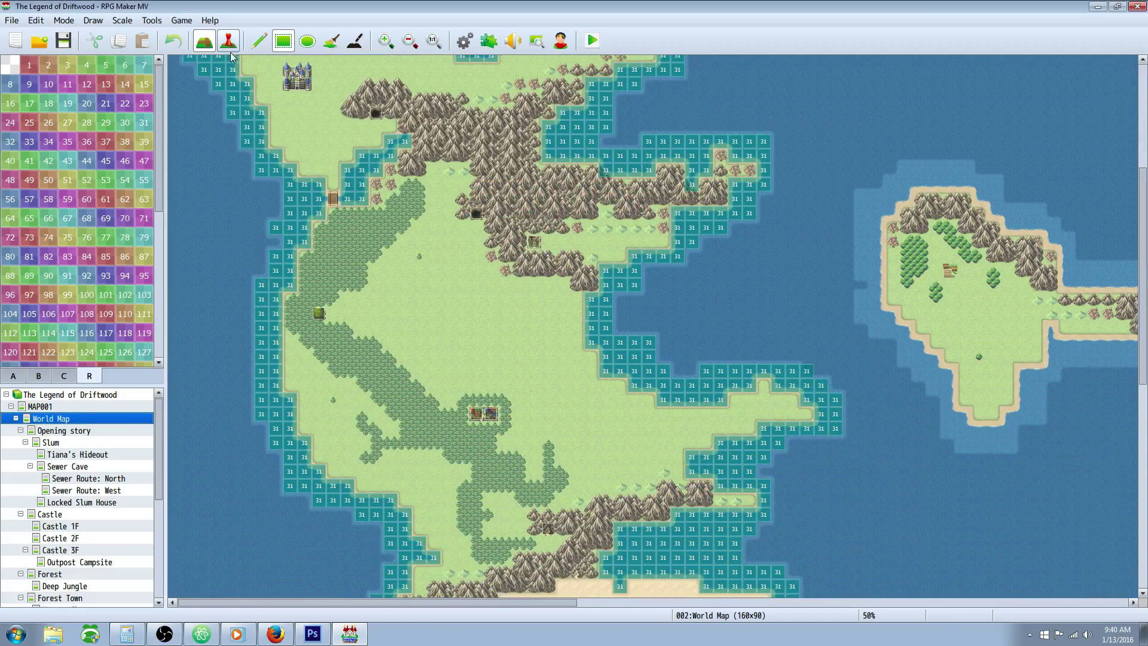
{"action": "scroll", "coordinate": [245, 408], "scroll_direction": "down", "scroll_amount": 1}
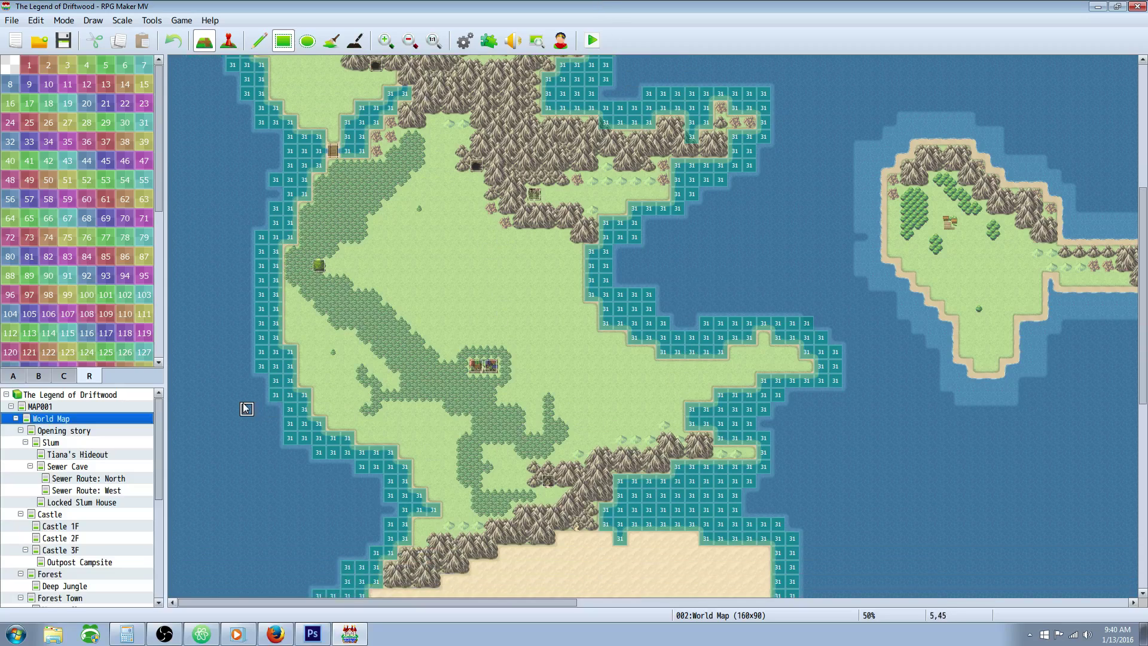
{"action": "right_click", "coordinate": [57, 419]}
{"action": "left_click", "coordinate": [98, 426]}
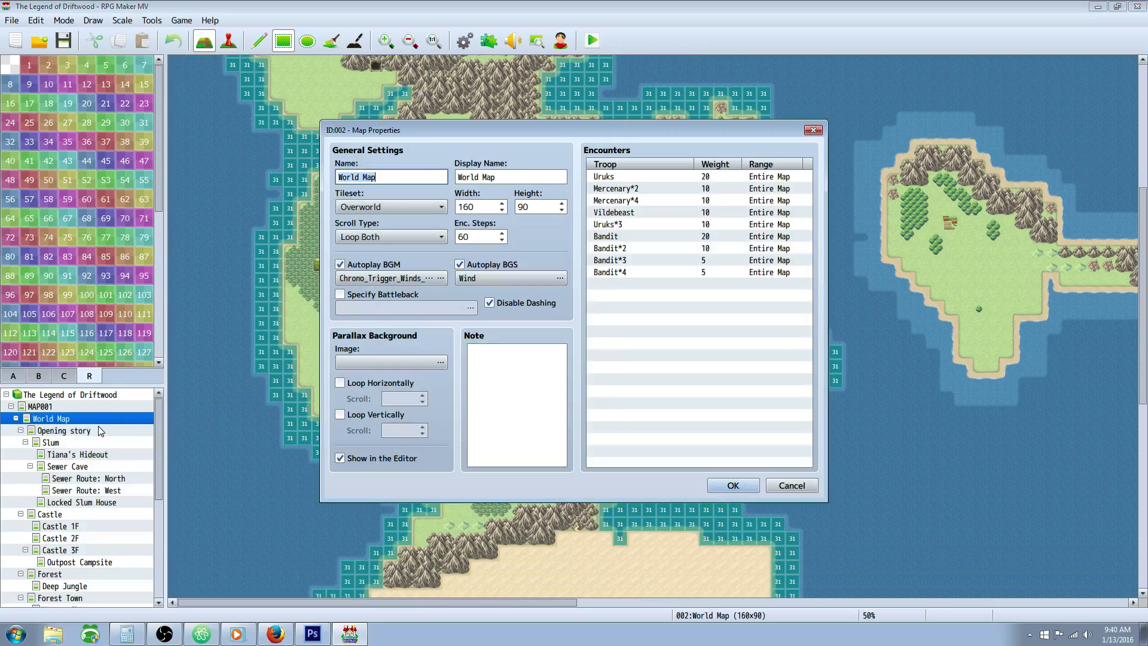
{"action": "right_click", "coordinate": [622, 286]}
{"action": "left_click", "coordinate": [643, 298]}
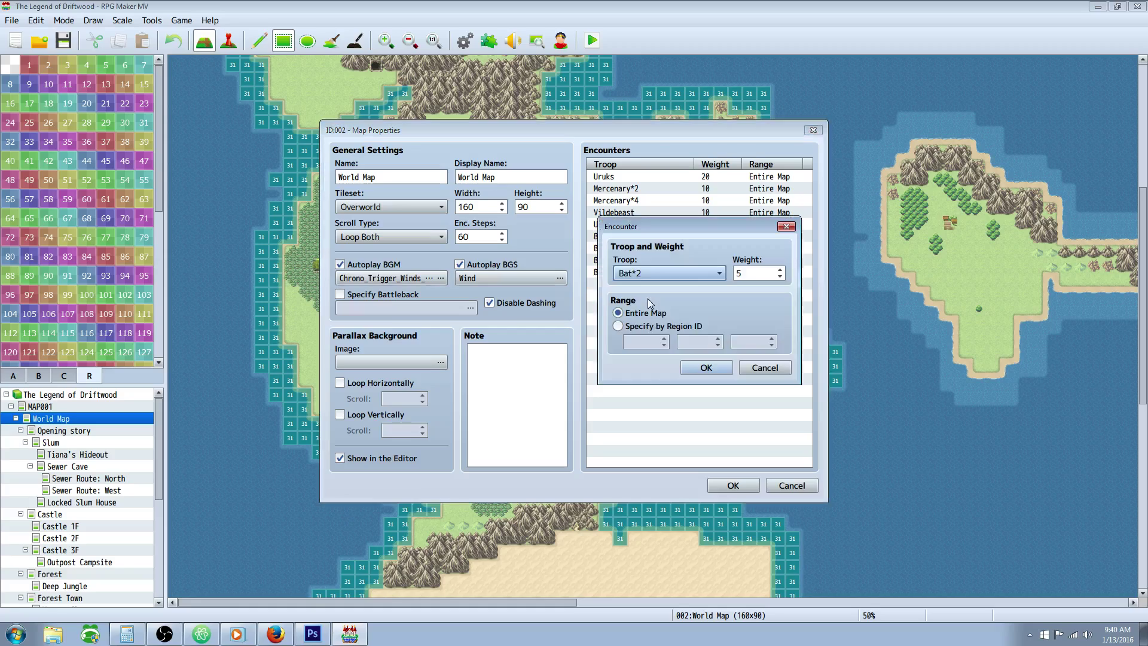
{"action": "double_click", "coordinate": [740, 274]}
{"action": "type", "text": "100"}
Assign the unnamed troop slot 0059 to the new encounter and confirm the World Map's properties
{"action": "left_click", "coordinate": [717, 274]}
{"action": "scroll", "coordinate": [802, 594], "scroll_direction": "down", "scroll_amount": 5}
{"action": "left_click_drag", "start_coordinate": [802, 594], "coordinate": [787, 612]}
{"action": "scroll", "coordinate": [664, 369], "scroll_direction": "up", "scroll_amount": 9}
{"action": "scroll", "coordinate": [671, 376], "scroll_direction": "up", "scroll_amount": 11}
{"action": "scroll", "coordinate": [672, 383], "scroll_direction": "down", "scroll_amount": 1}
{"action": "left_click", "coordinate": [671, 414]}
{"action": "left_click", "coordinate": [704, 371]}
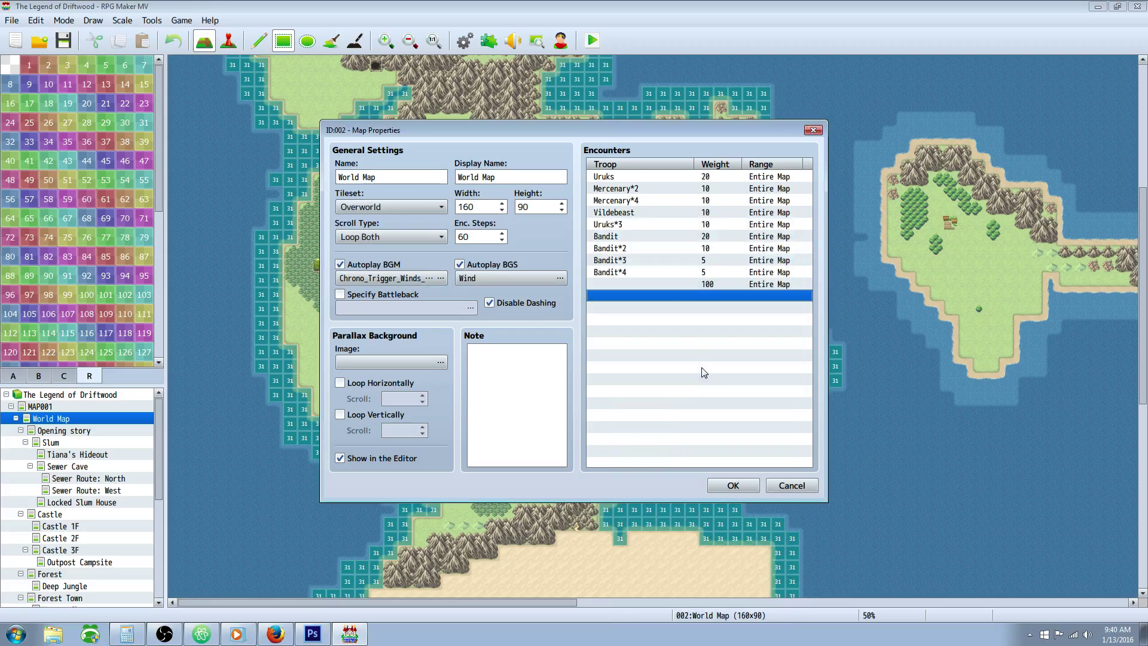
{"action": "left_click", "coordinate": [733, 485]}
Create troop 0059 with one Coast Pirana, auto-name it, and move the enemy near the middle of the battlefield
{"action": "left_click", "coordinate": [466, 41]}
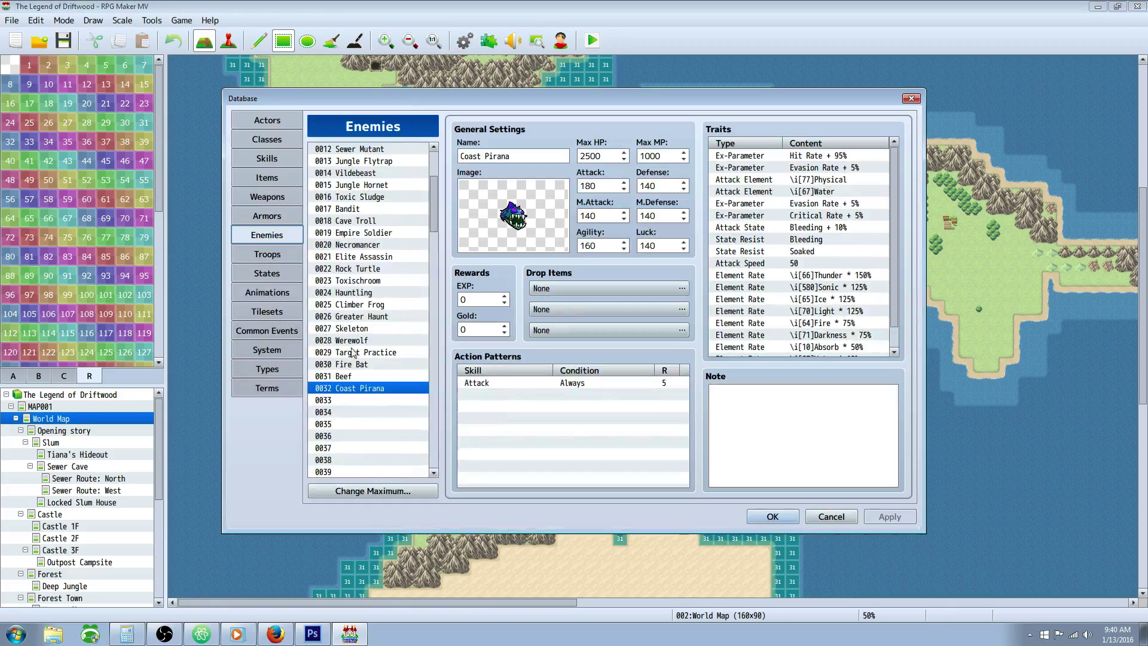
{"action": "left_click", "coordinate": [267, 254]}
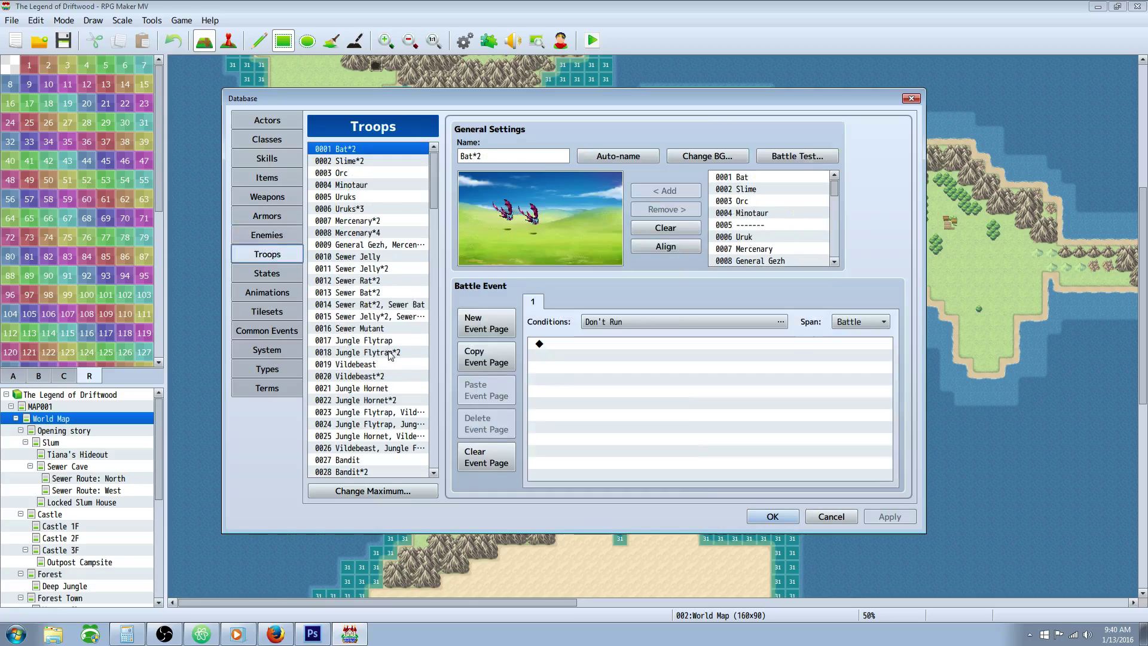
{"action": "scroll", "coordinate": [377, 335], "scroll_direction": "down", "scroll_amount": 20}
{"action": "scroll", "coordinate": [365, 311], "scroll_direction": "up", "scroll_amount": 5}
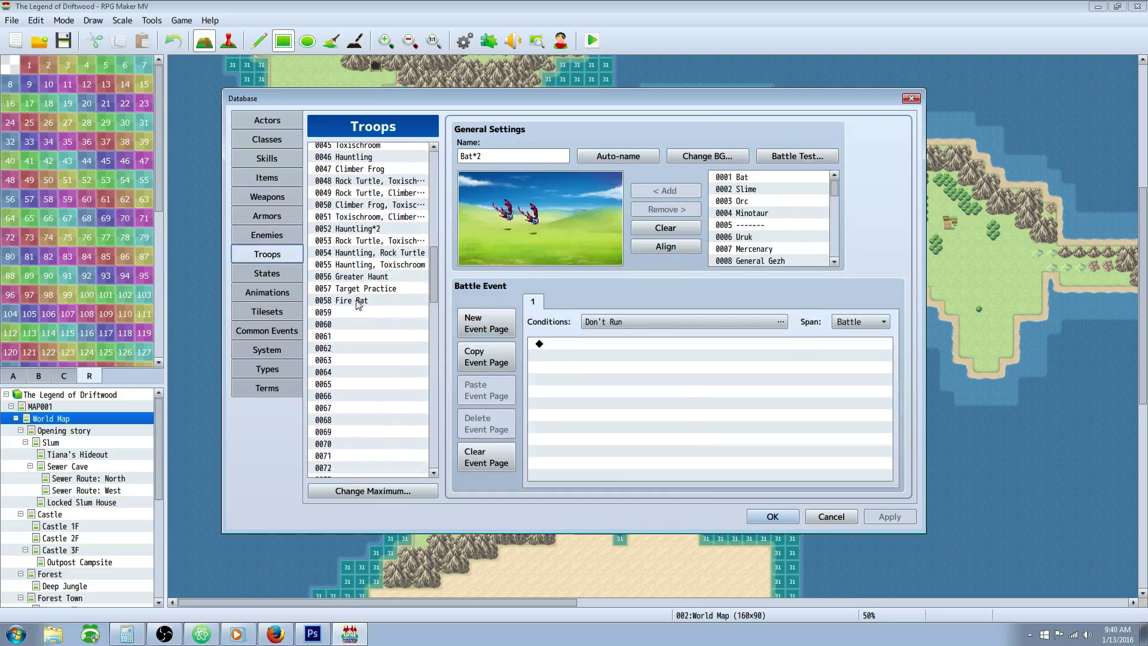
{"action": "left_click", "coordinate": [359, 312]}
{"action": "left_click_drag", "start_coordinate": [834, 209], "coordinate": [834, 204]}
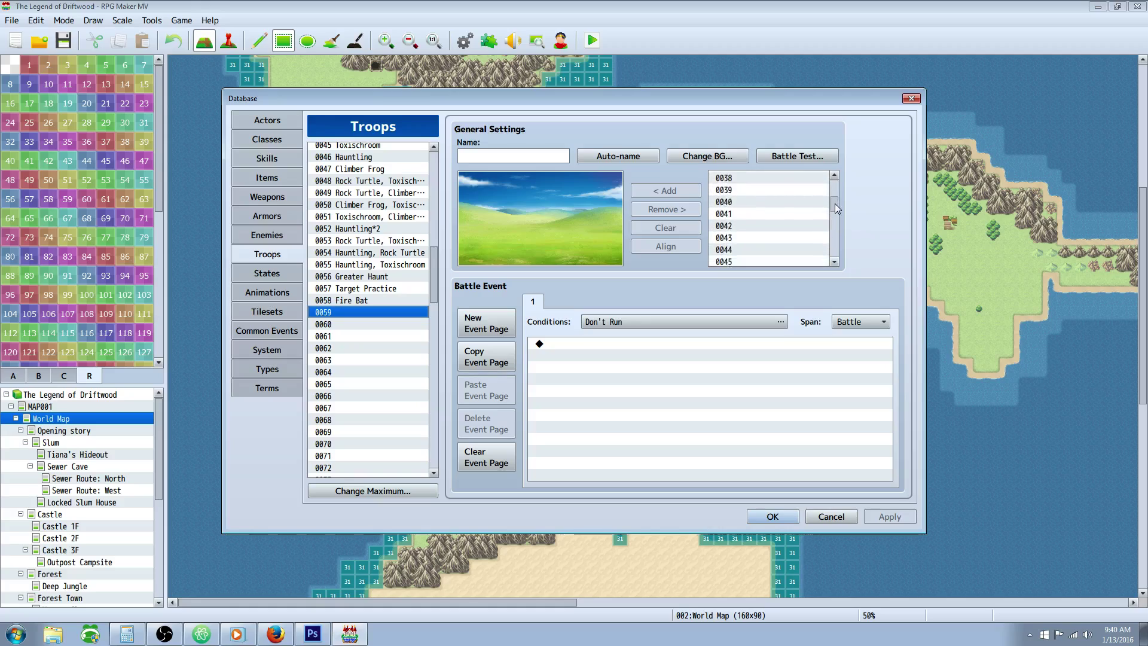
{"action": "left_click", "coordinate": [753, 225]}
{"action": "left_click", "coordinate": [656, 192]}
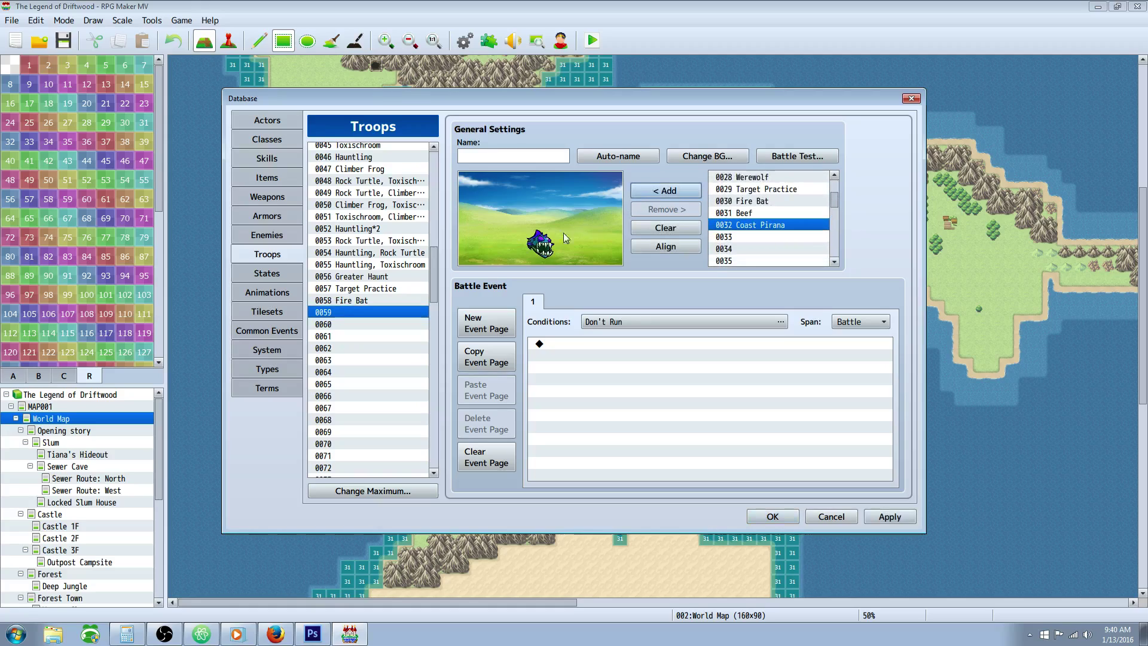
{"action": "left_click", "coordinate": [589, 157]}
{"action": "left_click_drag", "start_coordinate": [531, 226], "coordinate": [527, 214]}
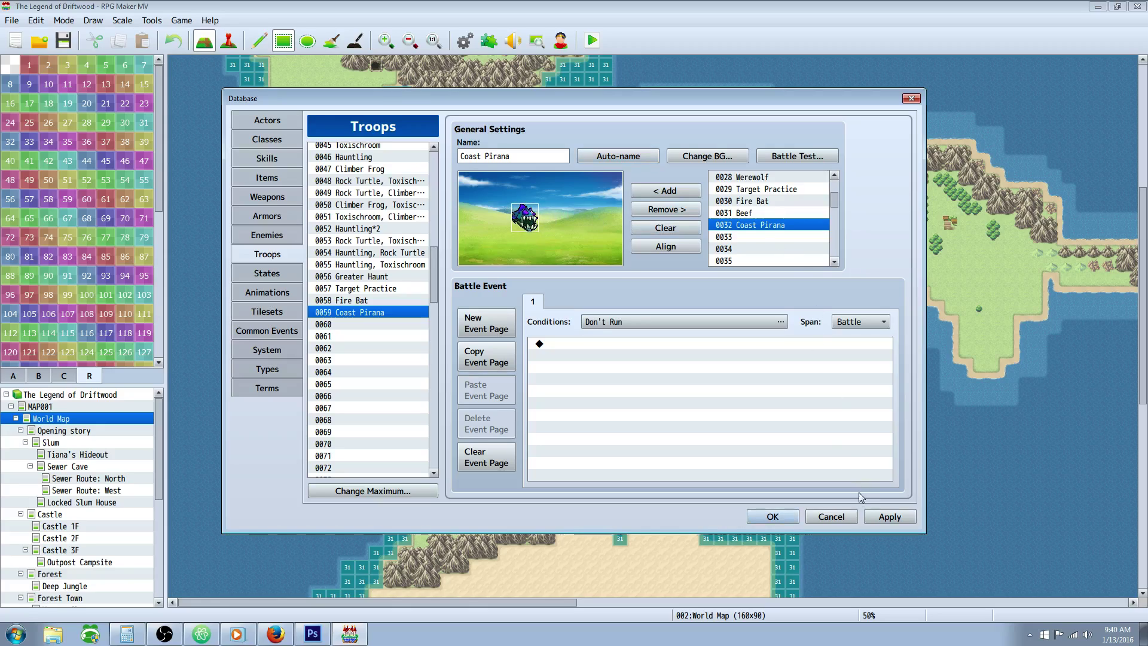
Create troop 0060 with two Coast Piranas placed apart on the battlefield and auto-name it
{"action": "left_click", "coordinate": [384, 326]}
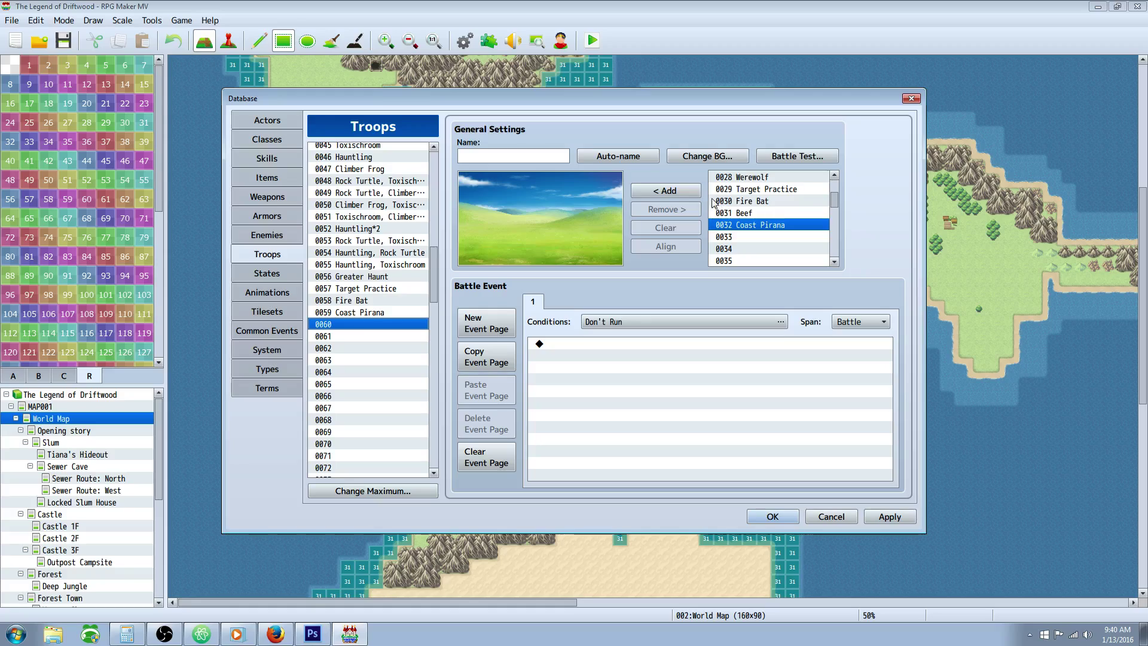
{"action": "left_click", "coordinate": [670, 191]}
{"action": "left_click", "coordinate": [669, 191]}
{"action": "left_click_drag", "start_coordinate": [545, 247], "coordinate": [504, 234]}
{"action": "left_click_drag", "start_coordinate": [539, 211], "coordinate": [540, 217]}
{"action": "right_click", "coordinate": [539, 217]}
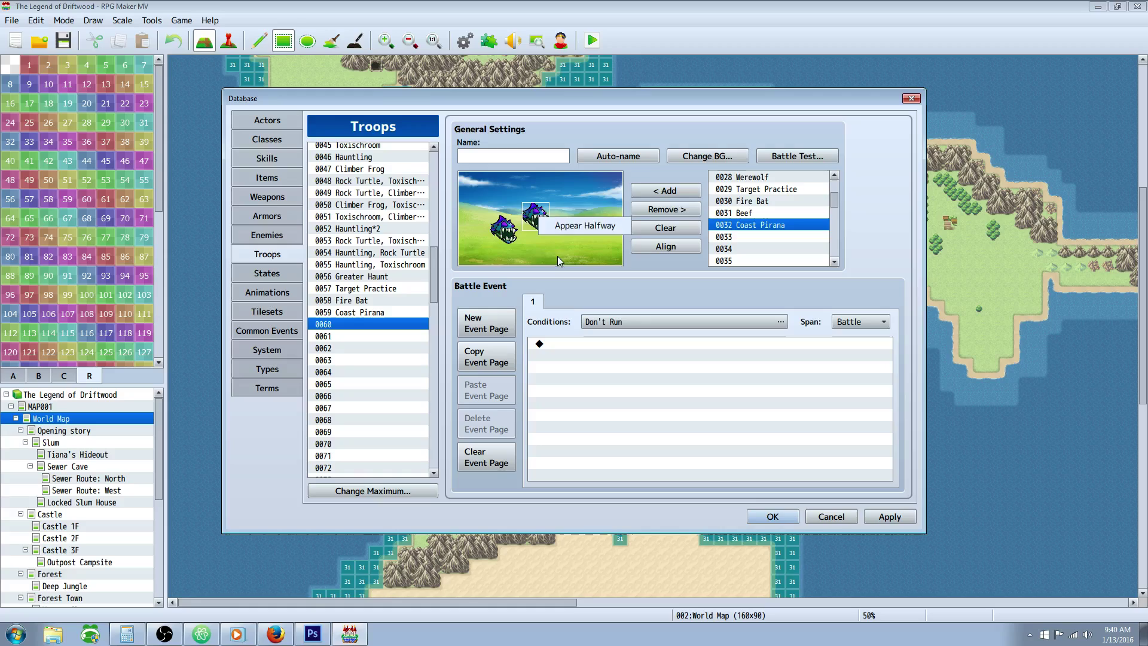
{"action": "left_click", "coordinate": [585, 226]}
{"action": "left_click", "coordinate": [618, 156]}
Create troop 0061 with three Coast Piranas in a triangle, auto-name it, and save the database changes
{"action": "left_click", "coordinate": [378, 337]}
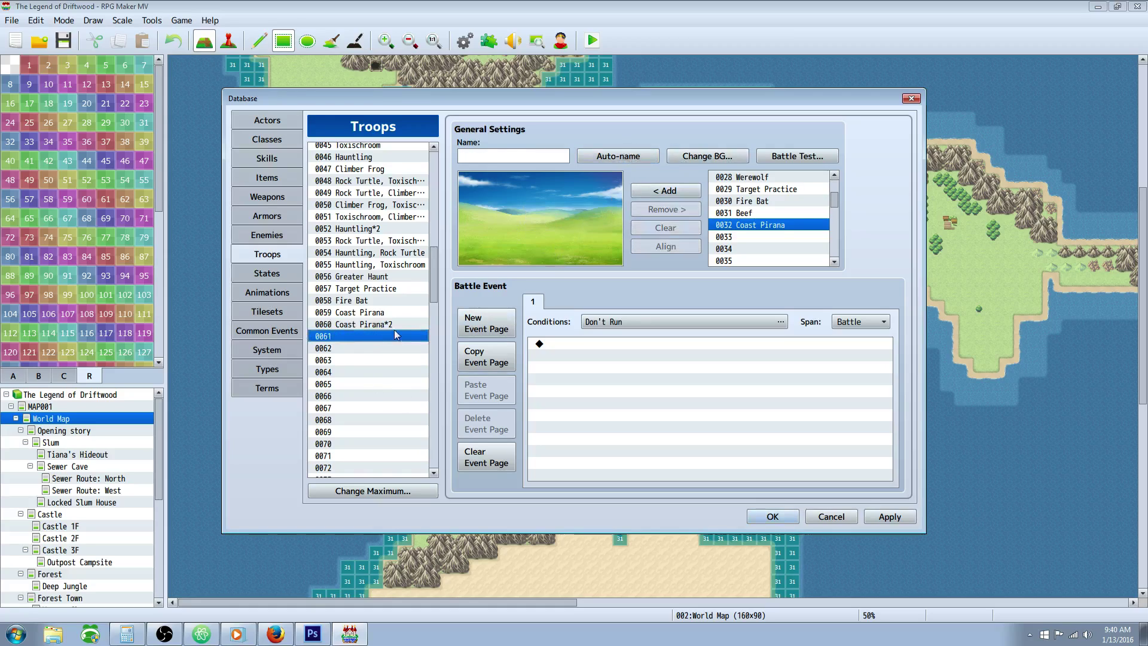
{"action": "left_click", "coordinate": [686, 192]}
{"action": "left_click", "coordinate": [687, 192]}
{"action": "left_click", "coordinate": [686, 192]}
{"action": "left_click_drag", "start_coordinate": [571, 243], "coordinate": [540, 217]}
{"action": "left_click_drag", "start_coordinate": [538, 238], "coordinate": [494, 213]}
{"action": "left_click_drag", "start_coordinate": [512, 241], "coordinate": [489, 205]}
{"action": "left_click", "coordinate": [600, 161]}
{"action": "left_click", "coordinate": [495, 214]}
{"action": "mouse_move", "coordinate": [516, 221]}
{"action": "left_mouse_down"}
{"action": "mouse_move", "coordinate": [530, 207]}
{"action": "mouse_move", "coordinate": [522, 223]}
{"action": "left_mouse_up"}
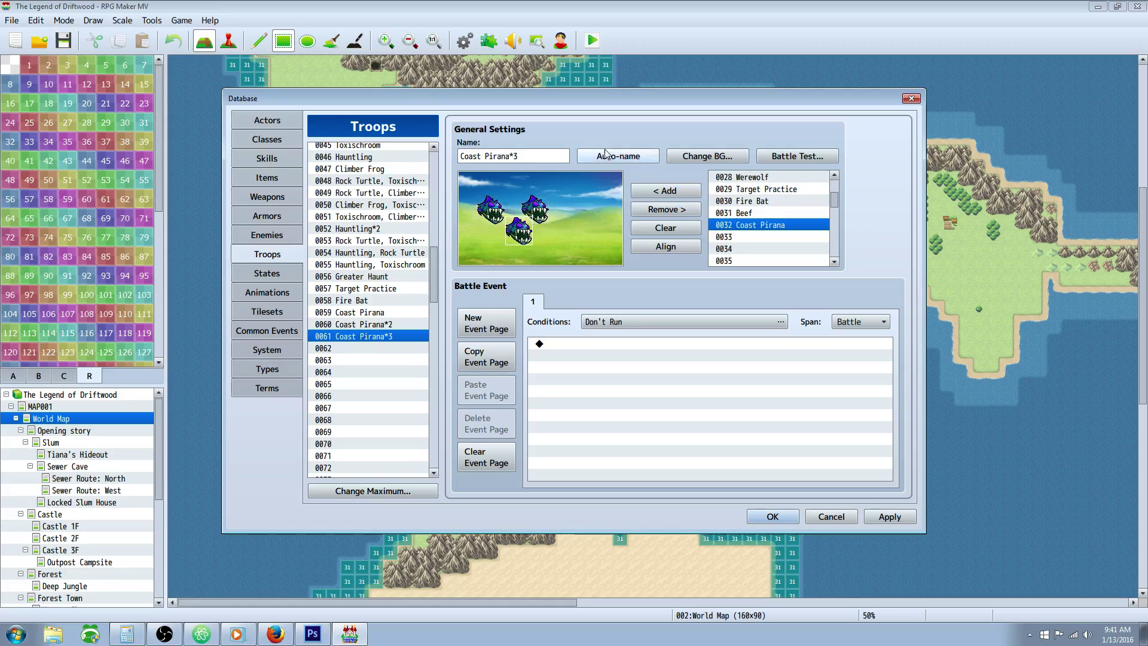
{"action": "left_click", "coordinate": [890, 516]}
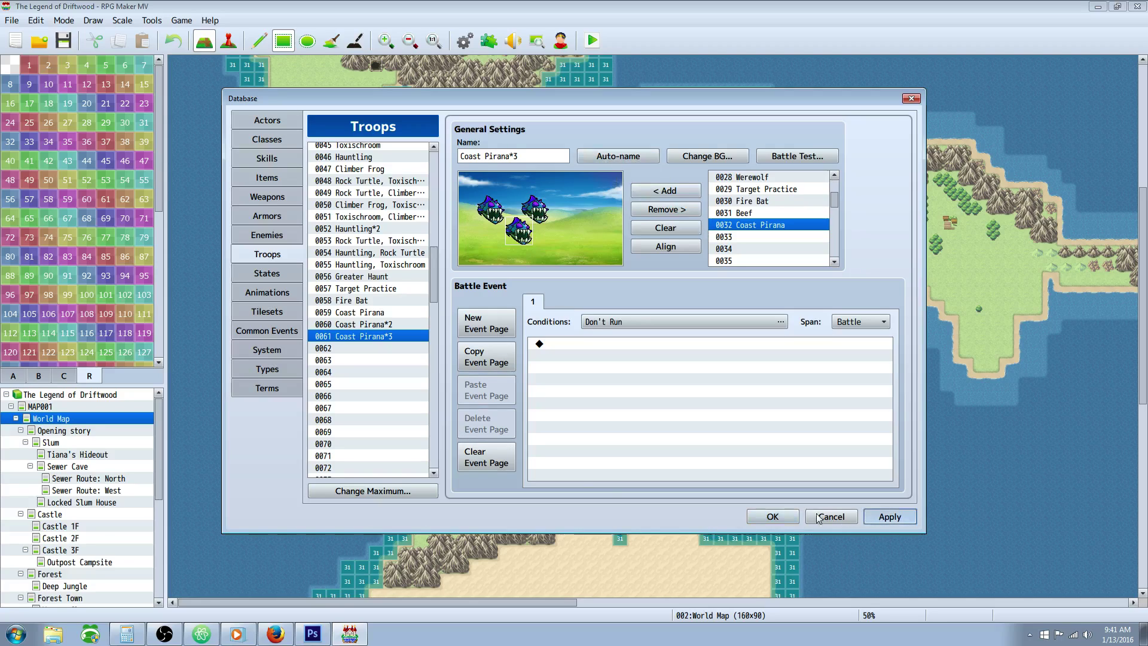
{"action": "left_click", "coordinate": [787, 517]}
Duplicate the Coast Pirana encounter into the next empty row of the World Map's encounter list
{"action": "right_click", "coordinate": [83, 420]}
{"action": "left_click", "coordinate": [109, 428]}
{"action": "right_click", "coordinate": [655, 286]}
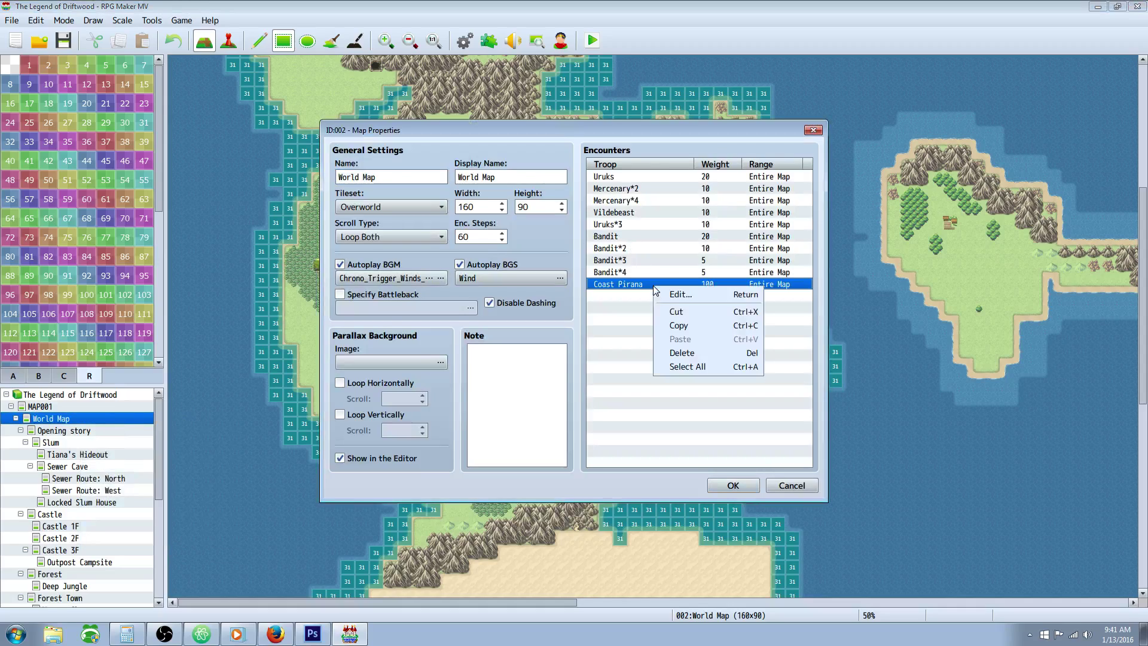
{"action": "left_click", "coordinate": [684, 326]}
{"action": "left_click", "coordinate": [638, 298]}
{"action": "right_click", "coordinate": [635, 294]}
{"action": "left_click", "coordinate": [659, 346]}
Change the duplicated encounter's troop to Coast Pirana*2
{"action": "right_click", "coordinate": [653, 297]}
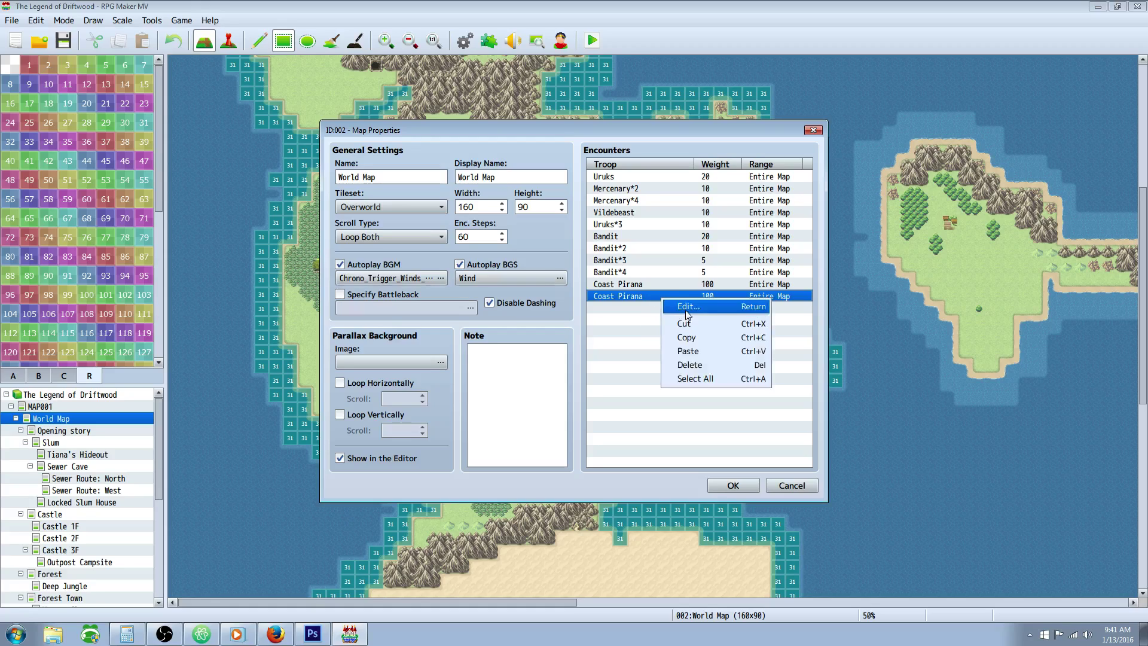
{"action": "left_click", "coordinate": [683, 305]}
{"action": "left_click", "coordinate": [698, 277]}
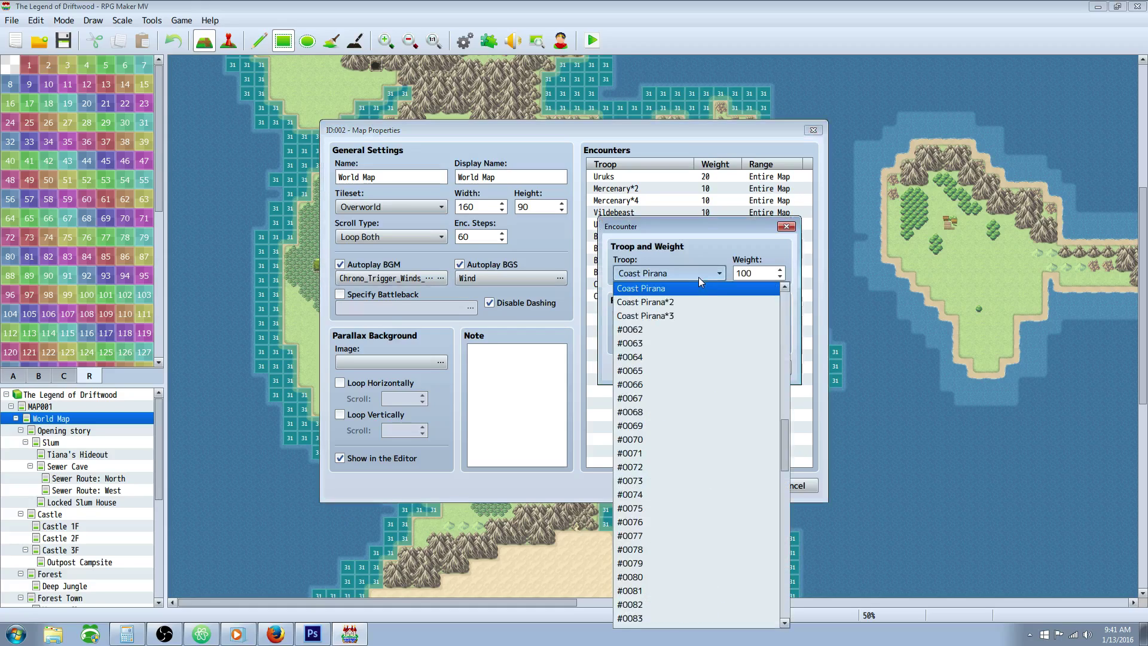
{"action": "left_click", "coordinate": [686, 306]}
{"action": "left_click", "coordinate": [705, 367]}
{"action": "right_click", "coordinate": [658, 299]}
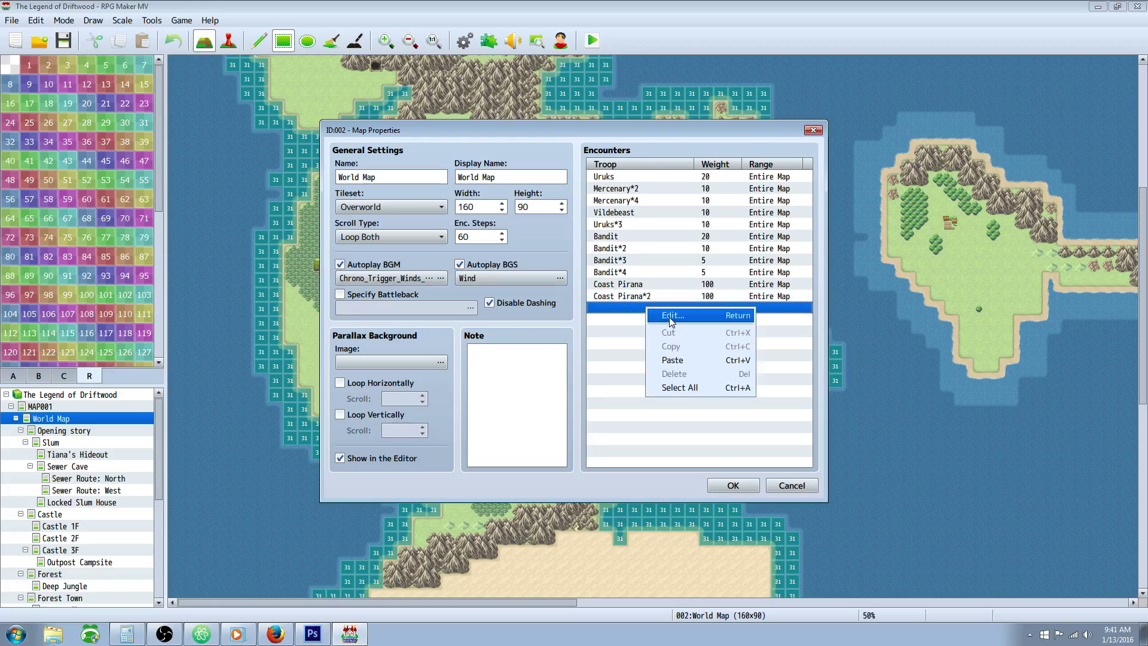
{"action": "left_click", "coordinate": [670, 309]}
{"action": "left_click", "coordinate": [660, 277]}
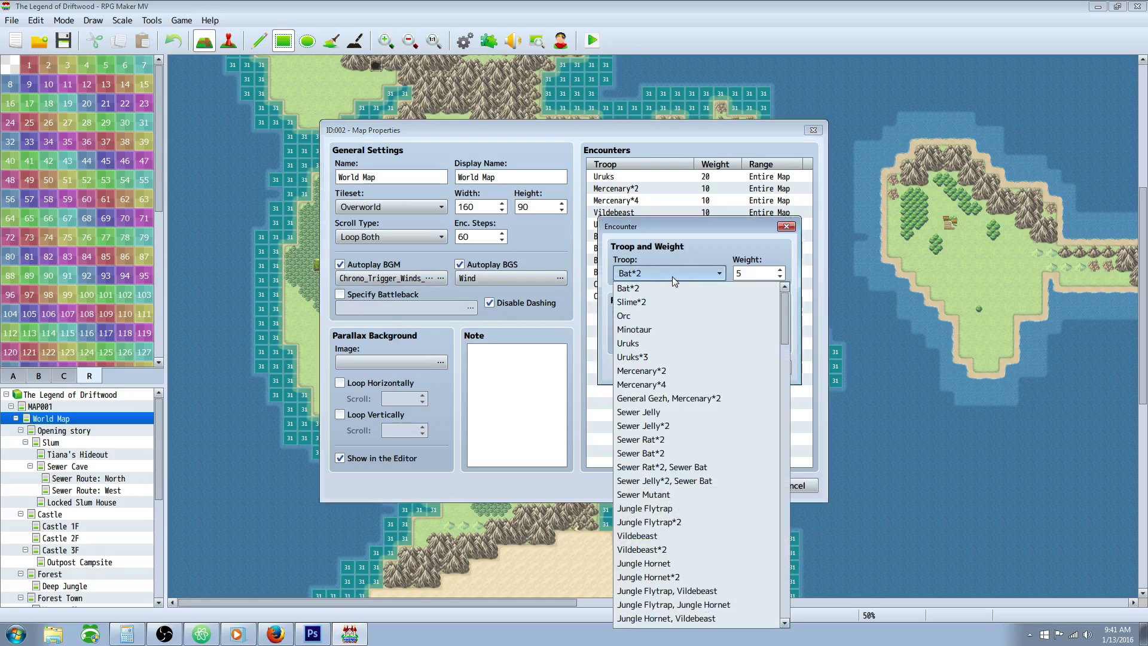
{"action": "left_click", "coordinate": [671, 277]}
{"action": "left_click", "coordinate": [761, 371]}
Duplicate the Coast Pirana*2 encounter into the next empty row
{"action": "right_click", "coordinate": [635, 295]}
{"action": "left_click", "coordinate": [643, 335]}
{"action": "right_click", "coordinate": [632, 306]}
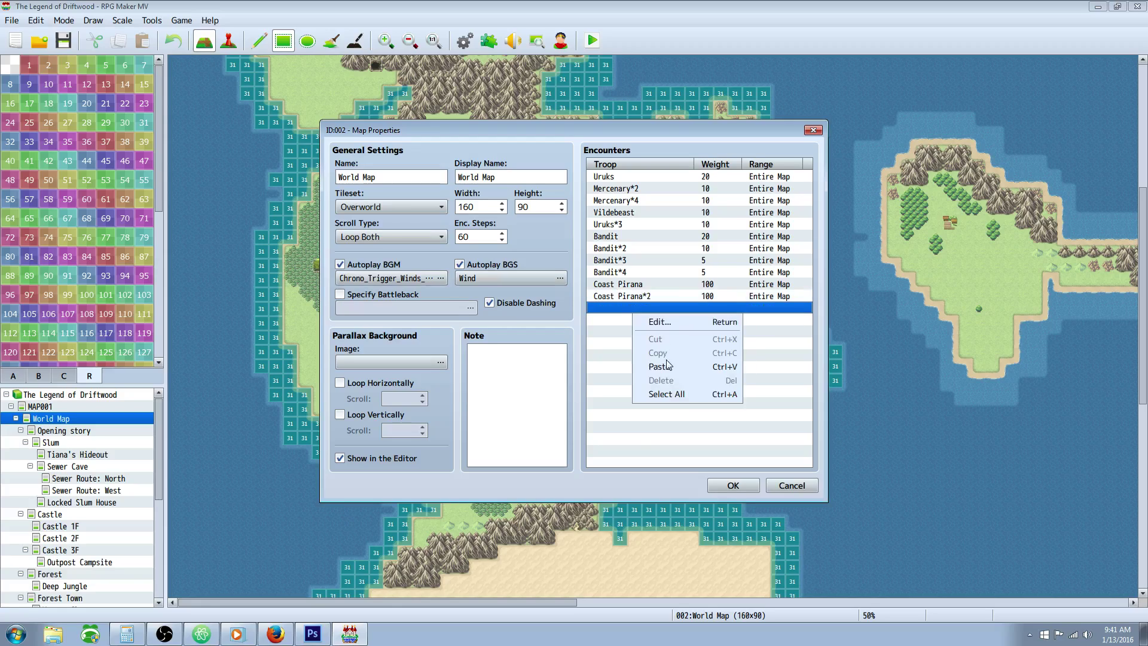
{"action": "left_click", "coordinate": [667, 367]}
Restrict the Coast Pirana encounter to region ID 31
{"action": "right_click", "coordinate": [640, 292]}
{"action": "left_click", "coordinate": [661, 301]}
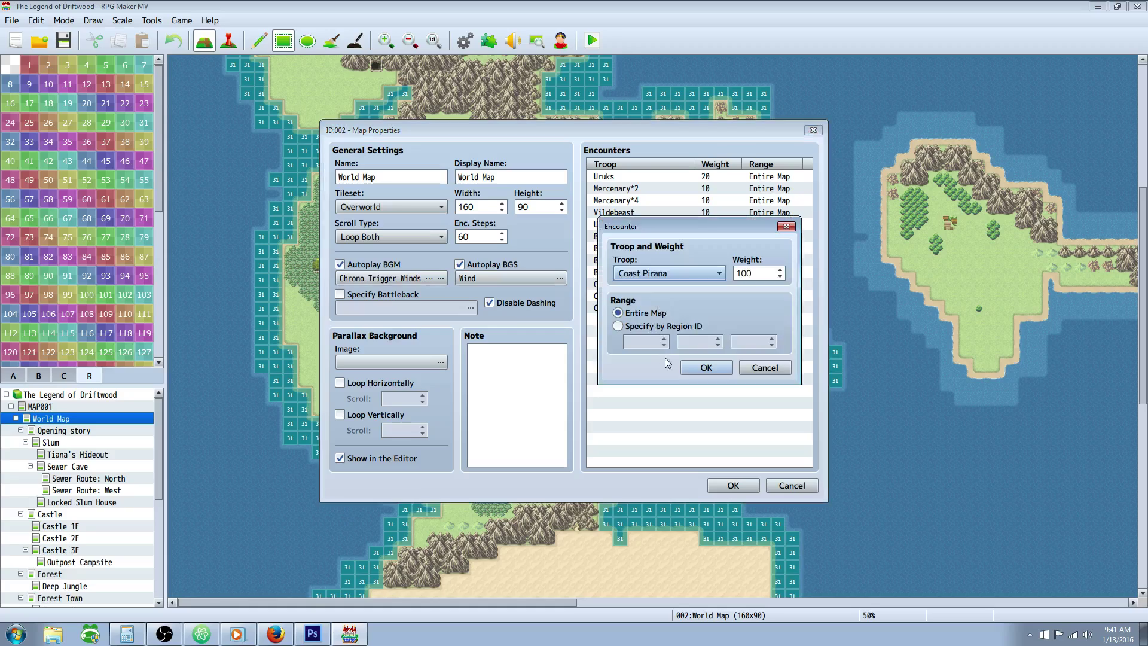
{"action": "left_click", "coordinate": [635, 327]}
{"action": "left_click", "coordinate": [650, 341]}
{"action": "type", "text": "31"}
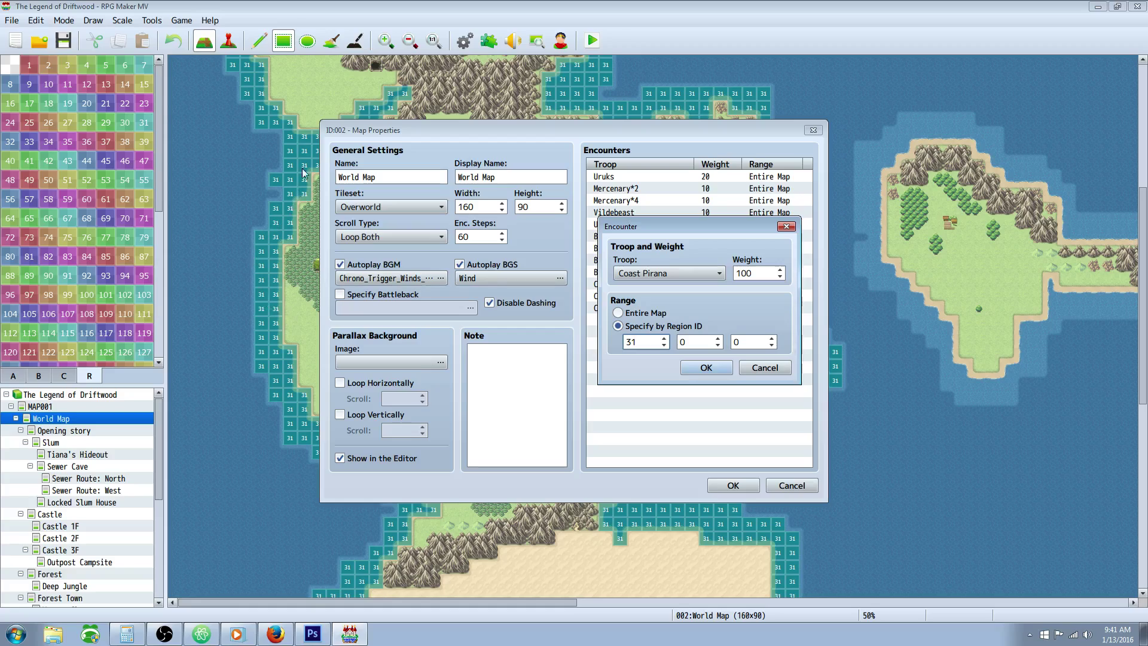
{"action": "left_click", "coordinate": [706, 367]}
Restrict the first Coast Pirana*2 encounter to region ID 31
{"action": "right_click", "coordinate": [670, 296]}
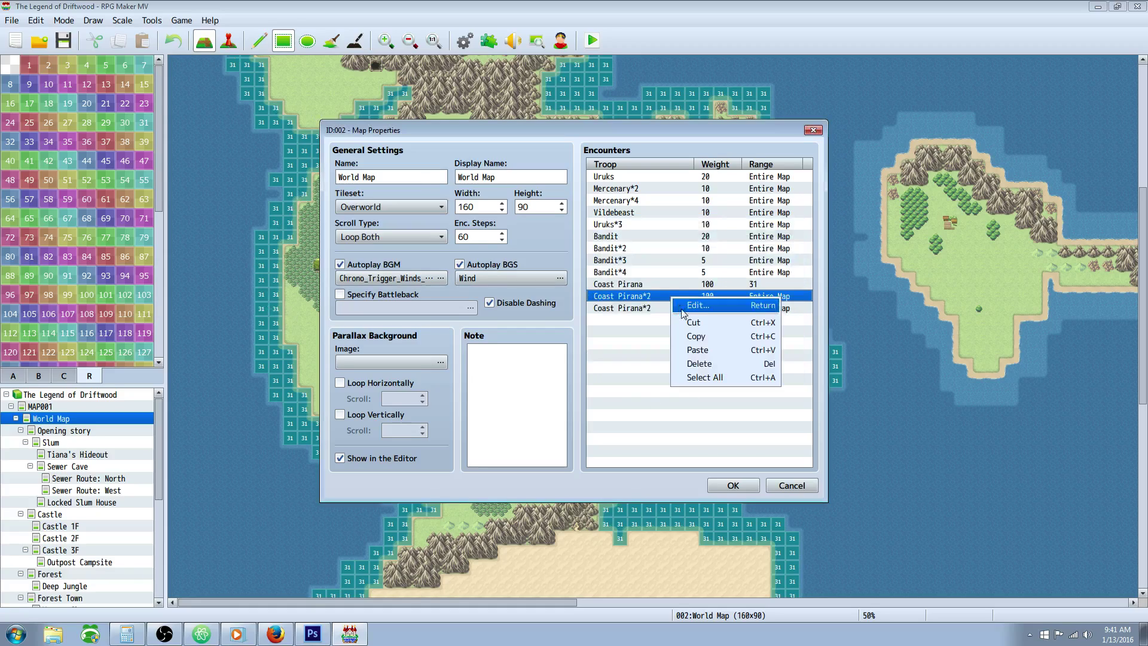
{"action": "left_click", "coordinate": [692, 316]}
{"action": "double_click", "coordinate": [692, 310]}
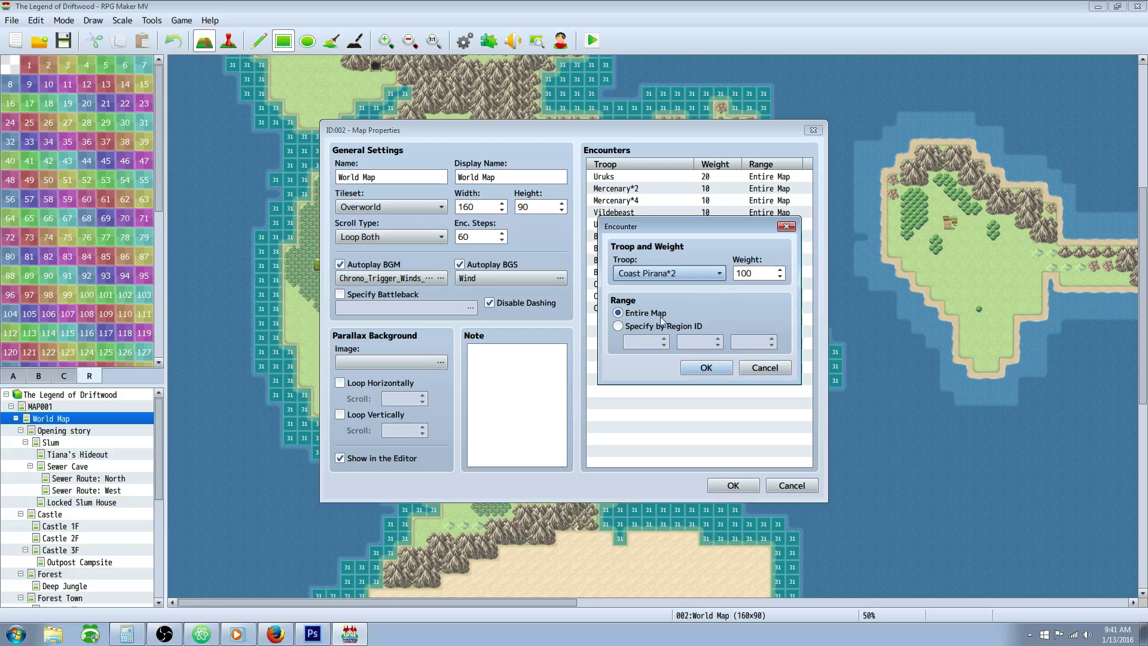
{"action": "left_click", "coordinate": [618, 326]}
{"action": "left_click", "coordinate": [650, 343]}
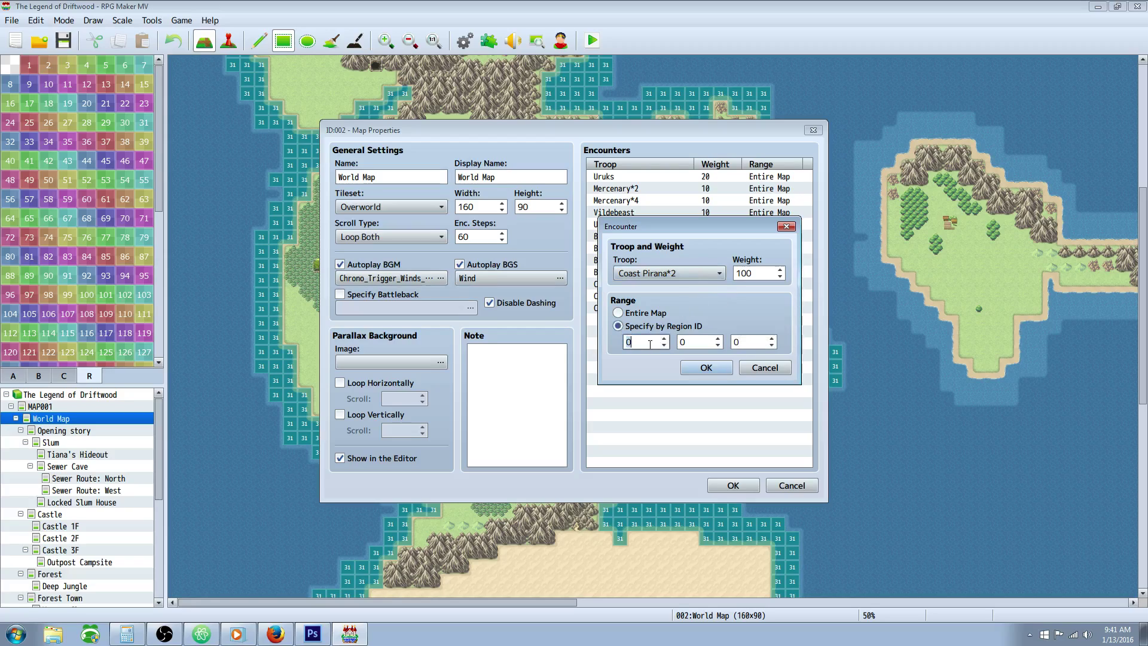
{"action": "left_click", "coordinate": [707, 367]}
Limit the last Coast Pirana*2 encounter in the list to region ID 31
{"action": "right_click", "coordinate": [635, 311]}
{"action": "left_click", "coordinate": [654, 326]}
{"action": "left_click", "coordinate": [636, 326]}
{"action": "left_click", "coordinate": [641, 340]}
{"action": "left_click", "coordinate": [707, 367]}
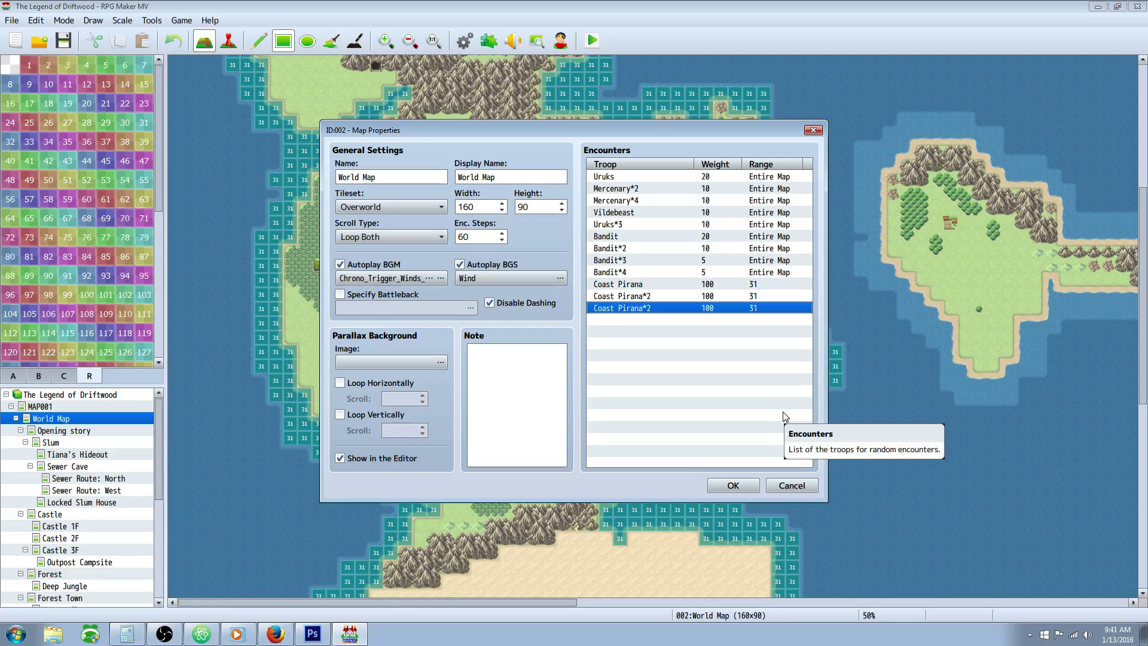
Review the weights and ranges of the World Map's encounters, comparing the entire-map troops with the Coast Pirana troops
{"action": "left_click", "coordinate": [717, 285]}
{"action": "left_click", "coordinate": [739, 297]}
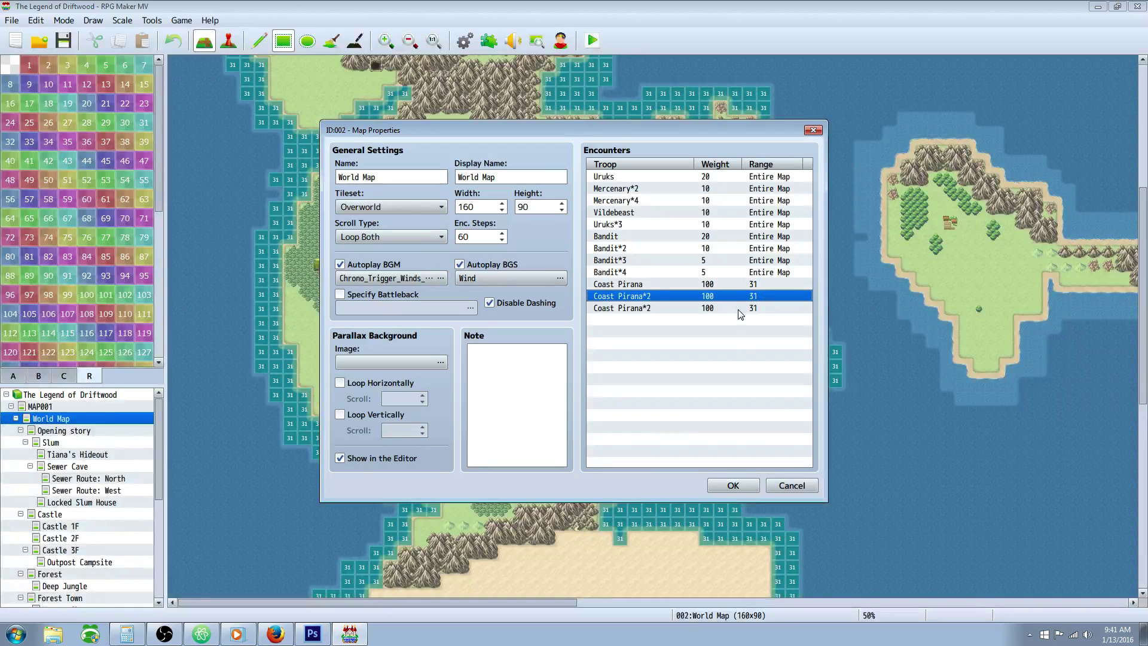
{"action": "left_click", "coordinate": [743, 285]}
{"action": "left_click", "coordinate": [718, 176]}
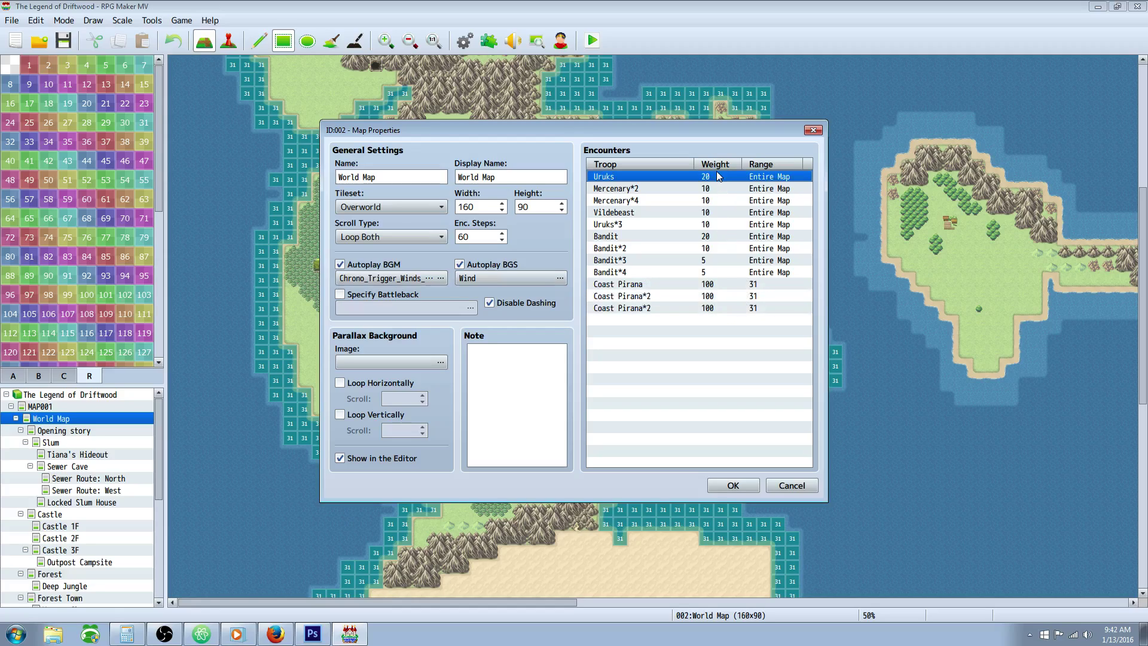
{"action": "left_click", "coordinate": [714, 272]}
{"action": "left_click", "coordinate": [711, 182]}
{"action": "left_click", "coordinate": [710, 185]}
{"action": "left_click", "coordinate": [709, 197]}
{"action": "left_click", "coordinate": [708, 211]}
{"action": "left_click", "coordinate": [709, 222]}
{"action": "left_click", "coordinate": [710, 237]}
{"action": "left_click", "coordinate": [713, 248]}
{"action": "left_click", "coordinate": [713, 261]}
{"action": "left_click", "coordinate": [711, 273]}
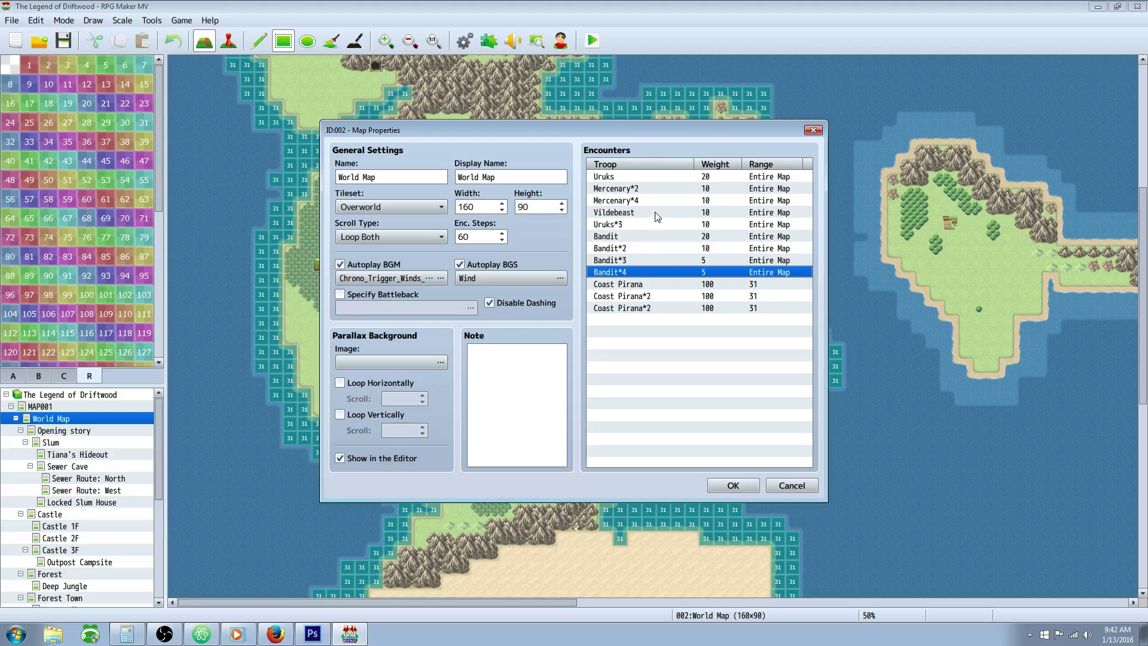
{"action": "left_click", "coordinate": [704, 285]}
{"action": "left_click", "coordinate": [646, 297]}
{"action": "left_click", "coordinate": [645, 309]}
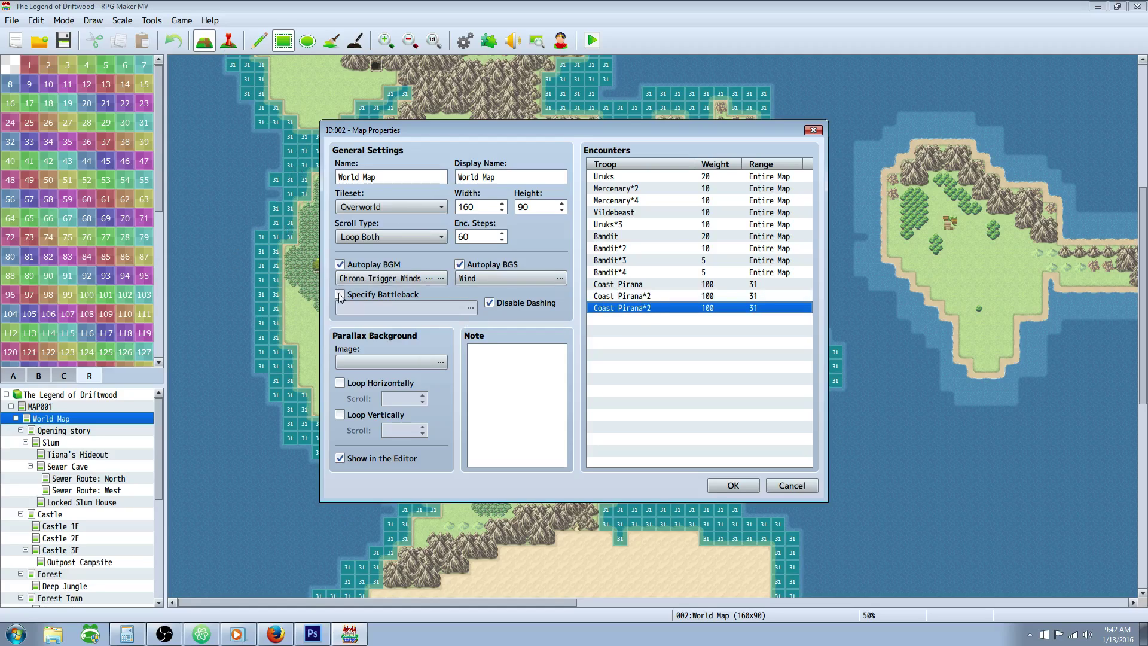
{"action": "left_click", "coordinate": [639, 285]}
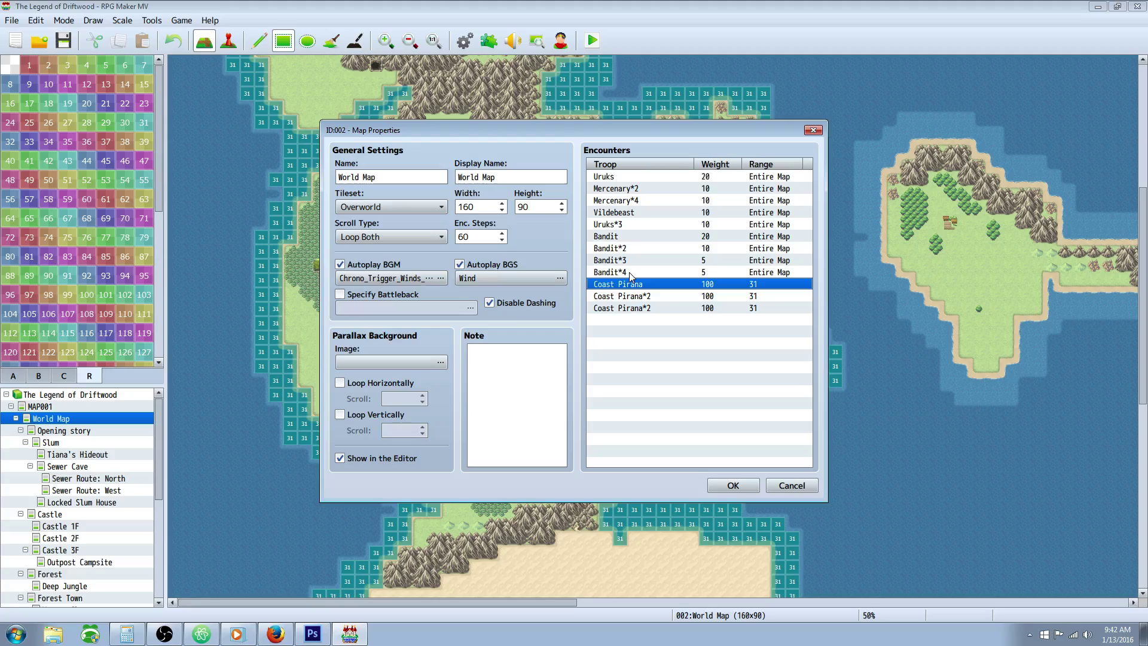
{"action": "left_click", "coordinate": [629, 271]}
{"action": "left_click", "coordinate": [626, 177]}
{"action": "left_click", "coordinate": [629, 272]}
{"action": "left_click", "coordinate": [646, 296]}
{"action": "left_click", "coordinate": [646, 308]}
{"action": "left_click", "coordinate": [639, 273]}
{"action": "left_click", "coordinate": [628, 177]}
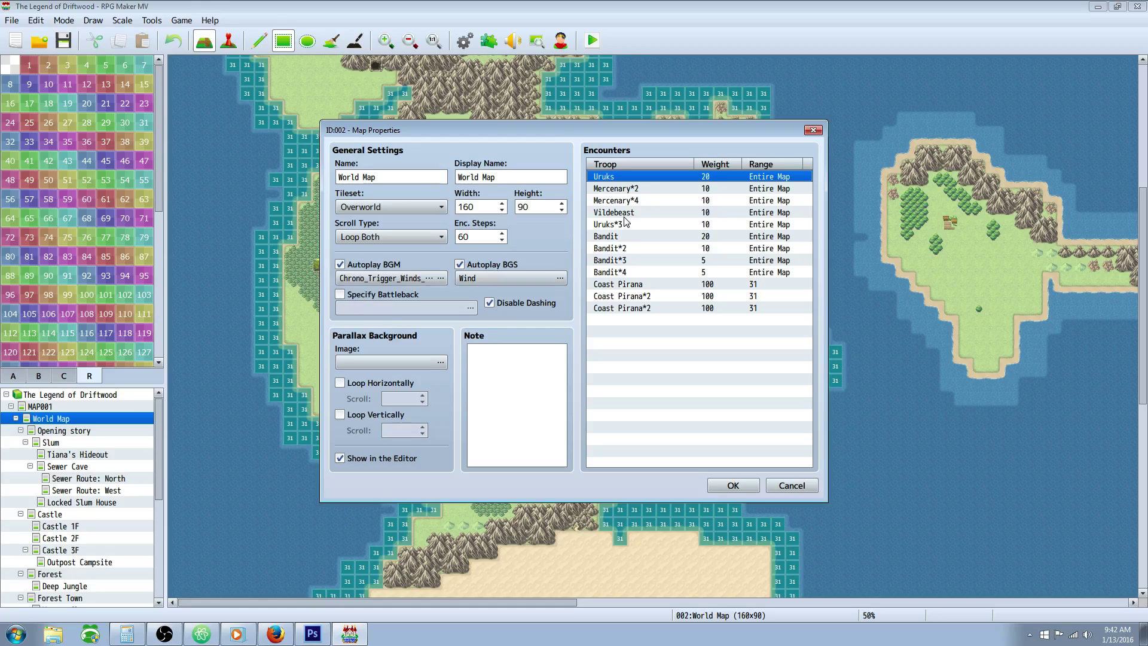
Accept the World Map's property changes and open the database
{"action": "left_click", "coordinate": [731, 485]}
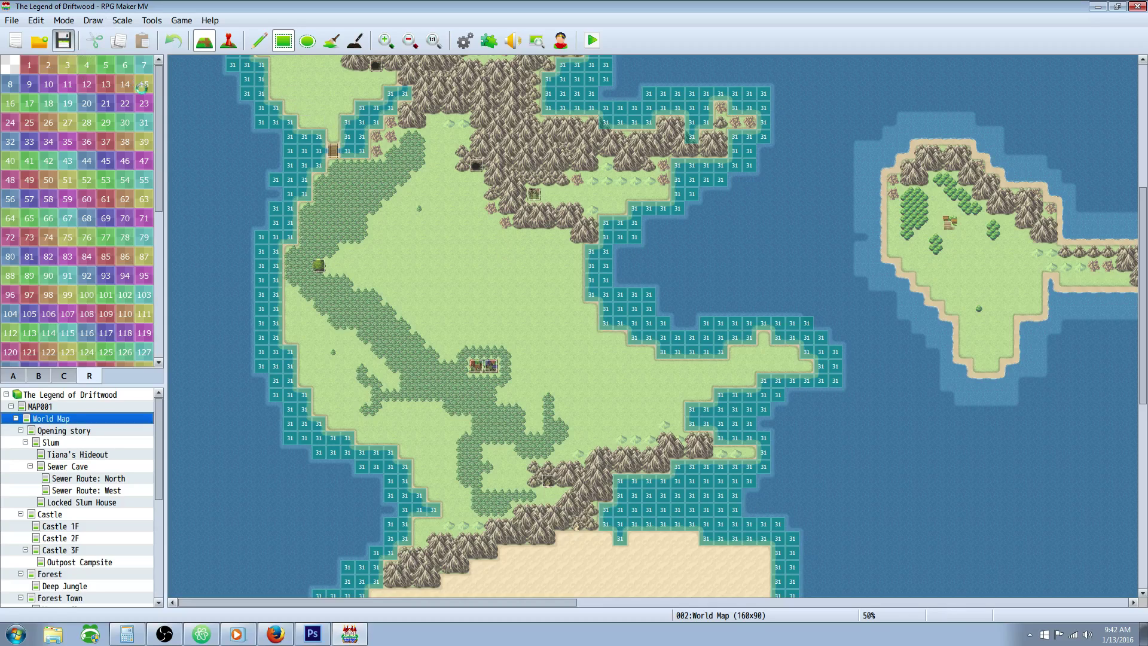
{"action": "scroll", "coordinate": [420, 207], "scroll_direction": "down", "scroll_amount": 10}
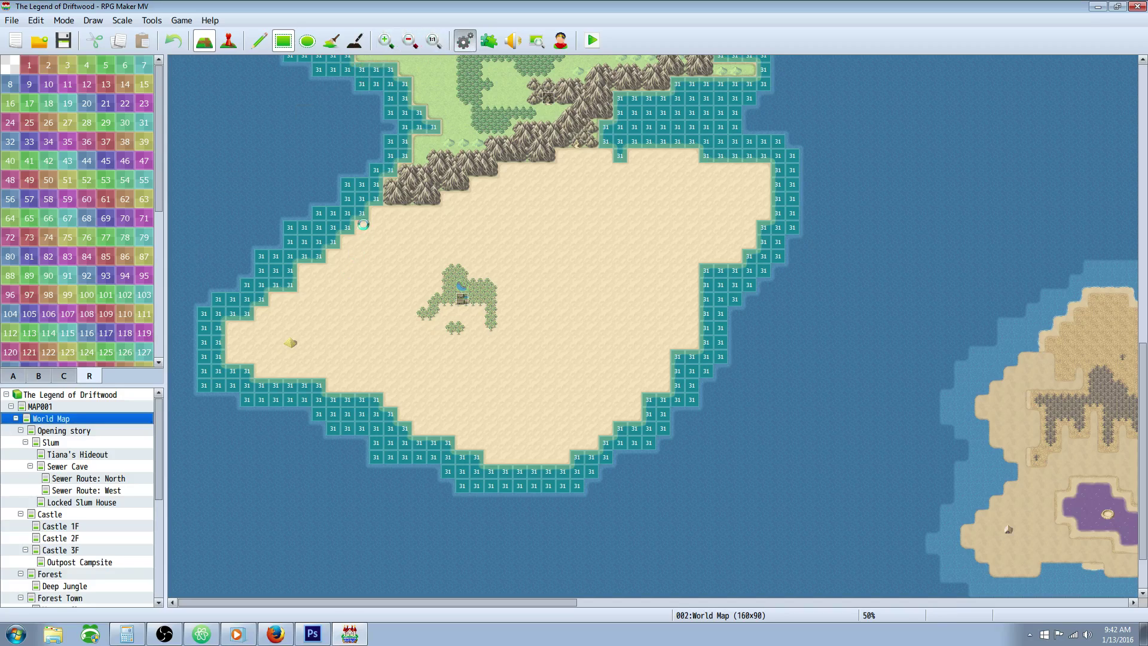
{"action": "key", "text": "F9"}
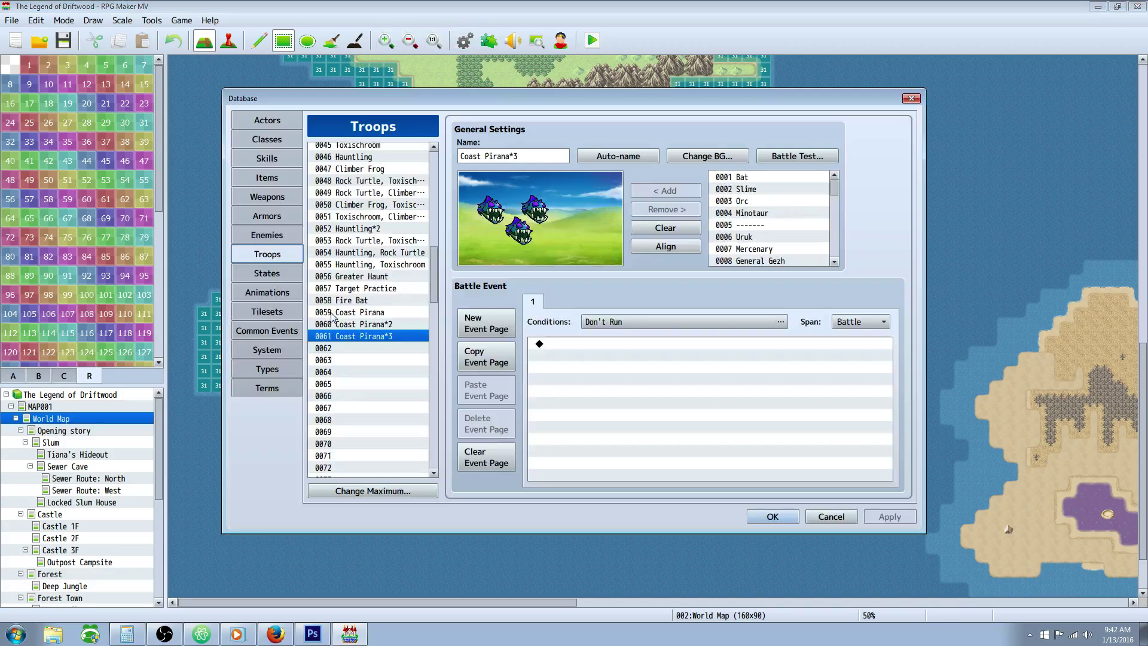
Look through the database states from Flaming Enchant down to Seigan, examining their traits and removal conditions
{"action": "left_click", "coordinate": [291, 276]}
{"action": "left_click_drag", "start_coordinate": [436, 415], "coordinate": [425, 229]}
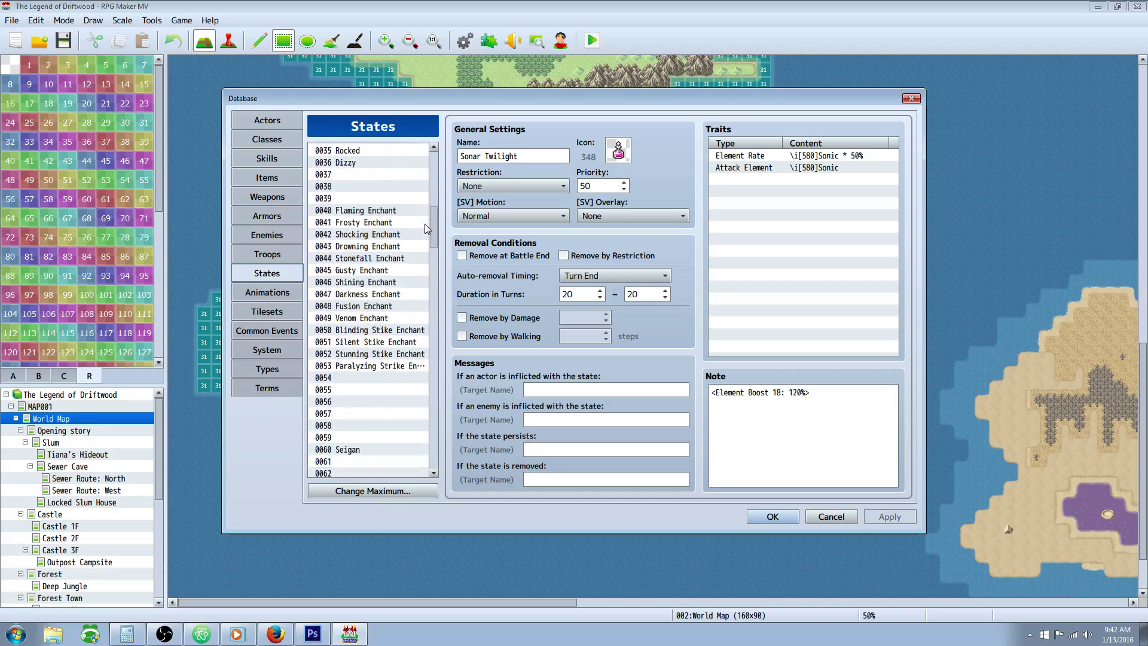
{"action": "left_click", "coordinate": [392, 213]}
{"action": "key", "text": "Down"}
{"action": "key", "text": "Down"}
{"action": "key", "text": "Down"}
{"action": "key", "text": "Down"}
{"action": "key", "text": "Down"}
{"action": "key", "text": "Down"}
{"action": "key", "text": "Down"}
{"action": "key", "text": "Down"}
{"action": "key", "text": "Down"}
{"action": "key", "text": "Down"}
{"action": "key", "text": "Down"}
{"action": "key", "text": "Down"}
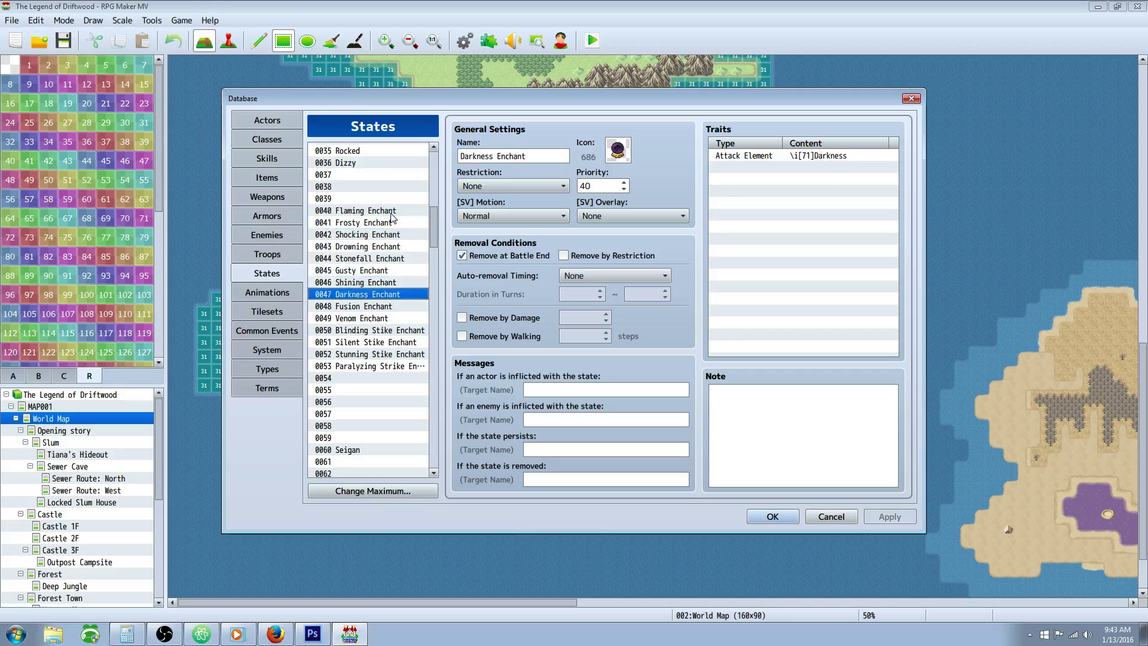
{"action": "key", "text": "Down"}
{"action": "key", "text": "Down"}
{"action": "key", "text": "Down"}
{"action": "key", "text": "Down"}
{"action": "key", "text": "Down"}
{"action": "key", "text": "Down"}
{"action": "key", "text": "Down"}
{"action": "key", "text": "Down"}
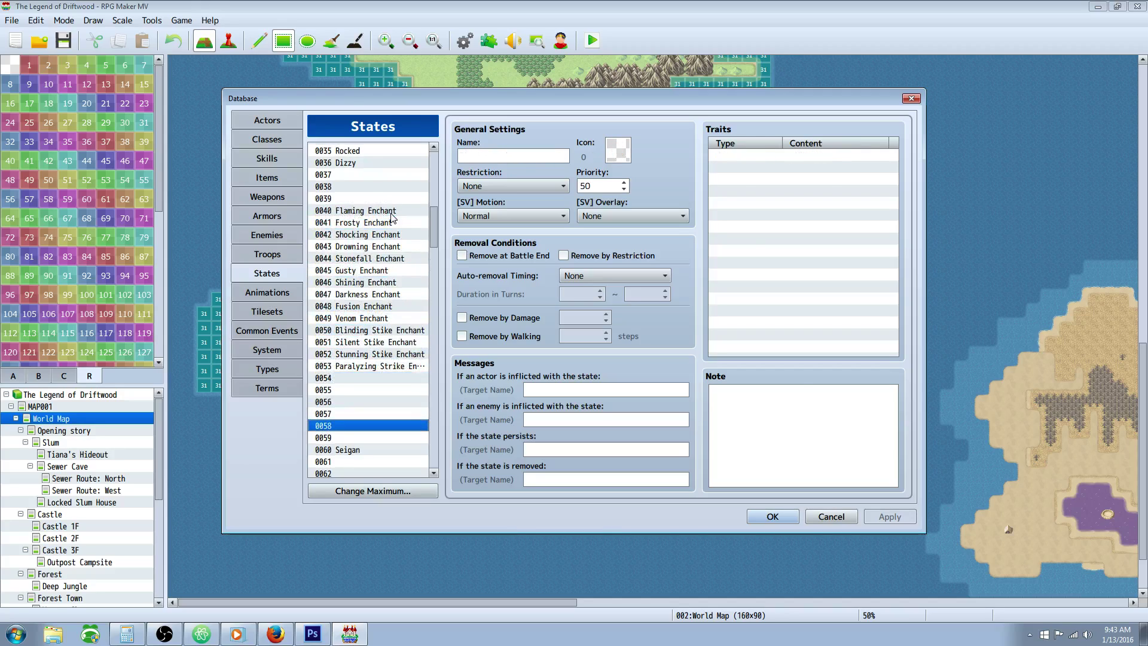
{"action": "scroll", "coordinate": [386, 237], "scroll_direction": "down", "scroll_amount": 4}
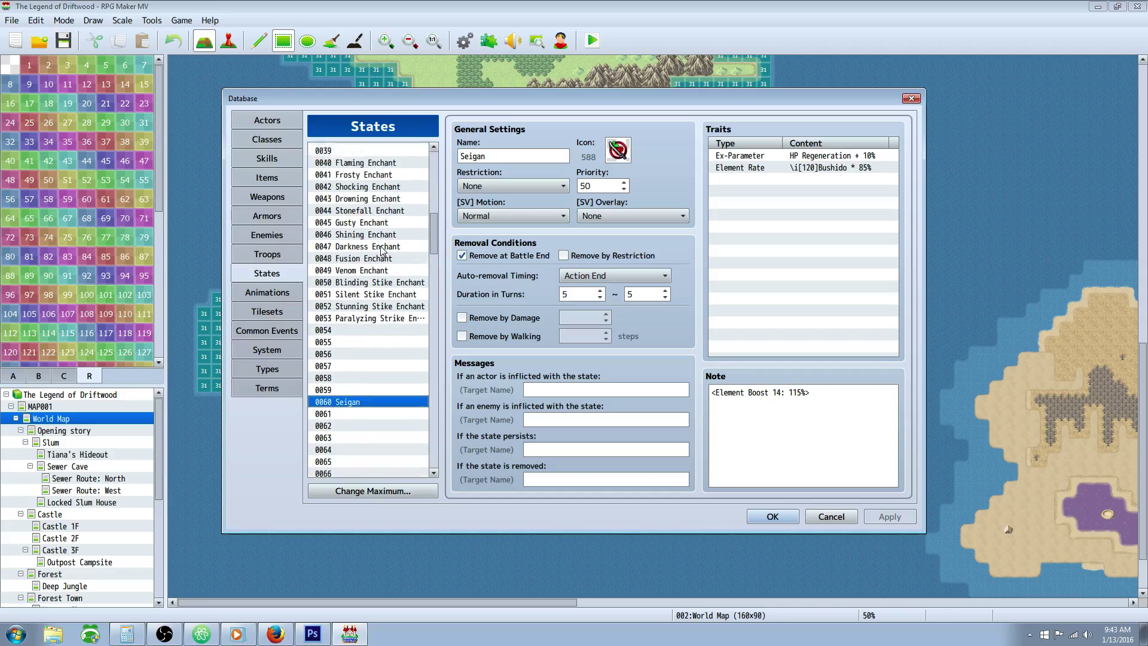
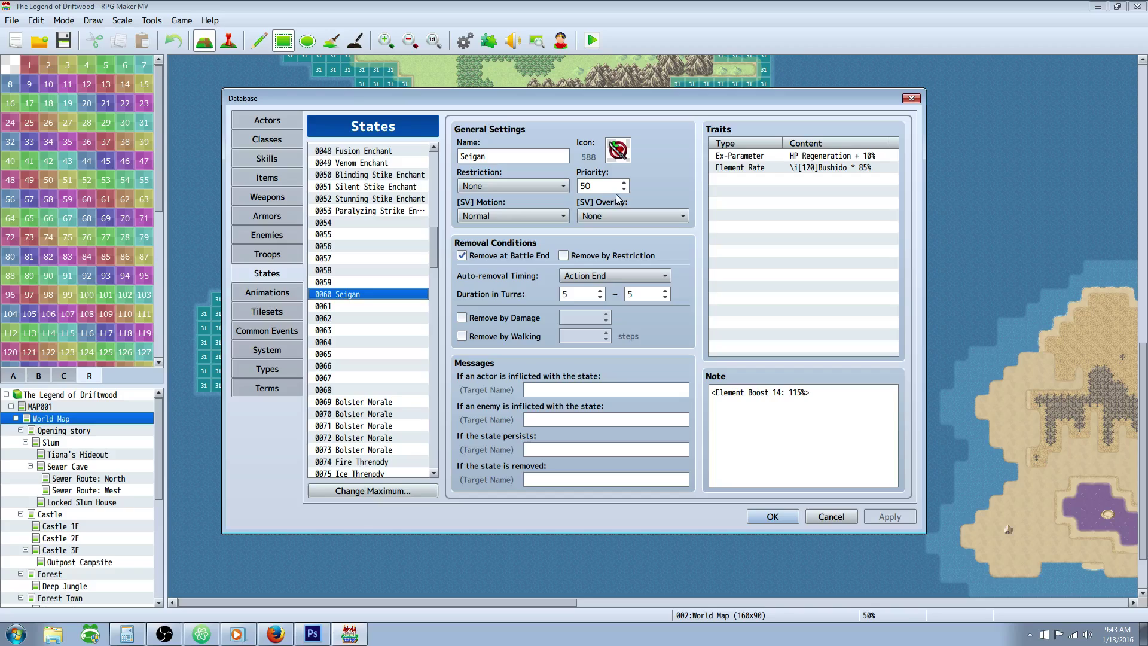
Set the Seigan state's HP Regeneration trait to 8%
{"action": "right_click", "coordinate": [802, 156]}
{"action": "left_click", "coordinate": [821, 163]}
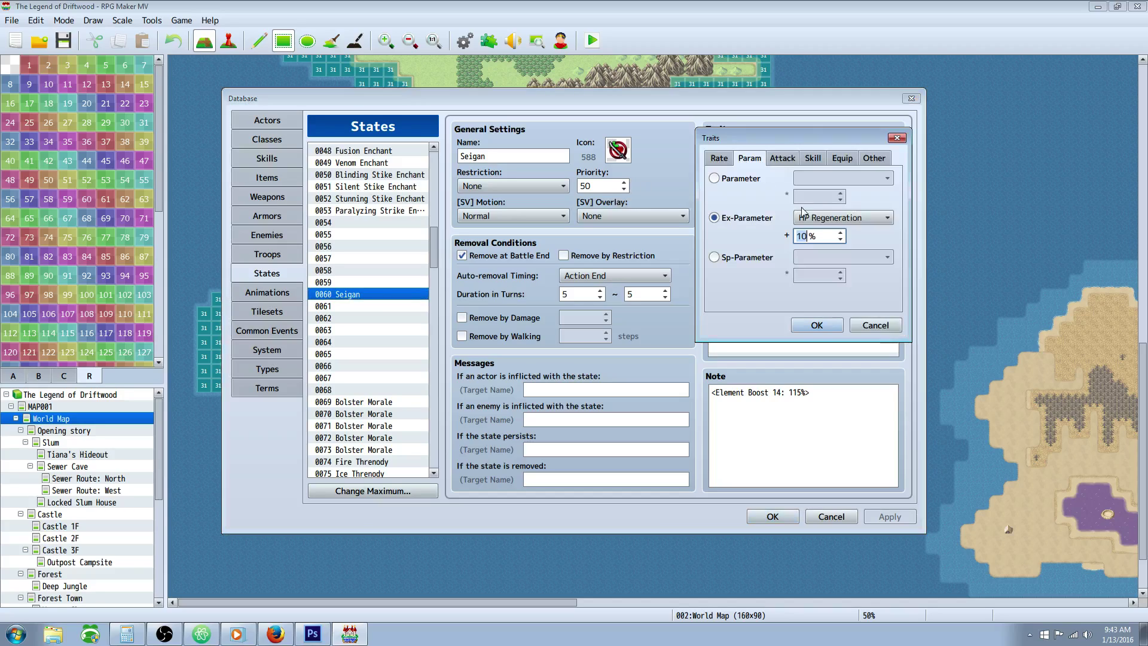
{"action": "type", "text": "58"}
{"action": "left_click", "coordinate": [817, 325]}
Check the Seigan state's Bushido element rate and Element Boost note, and apply the database changes
{"action": "left_click", "coordinate": [811, 169]}
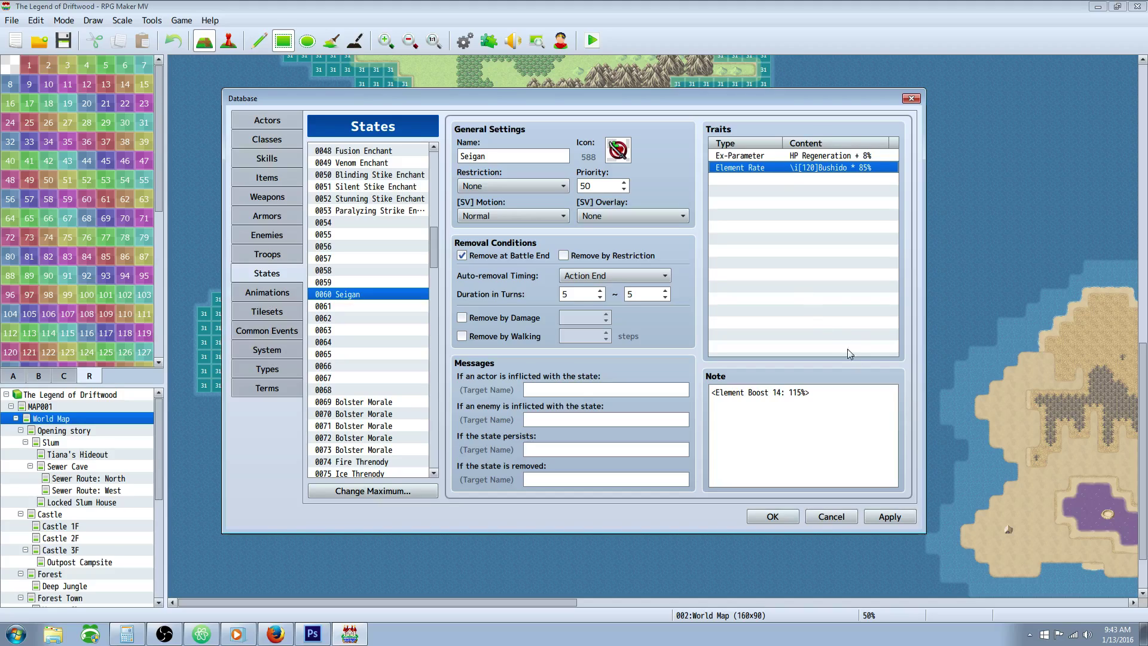
{"action": "left_click", "coordinate": [849, 394]}
{"action": "left_click", "coordinate": [795, 400]}
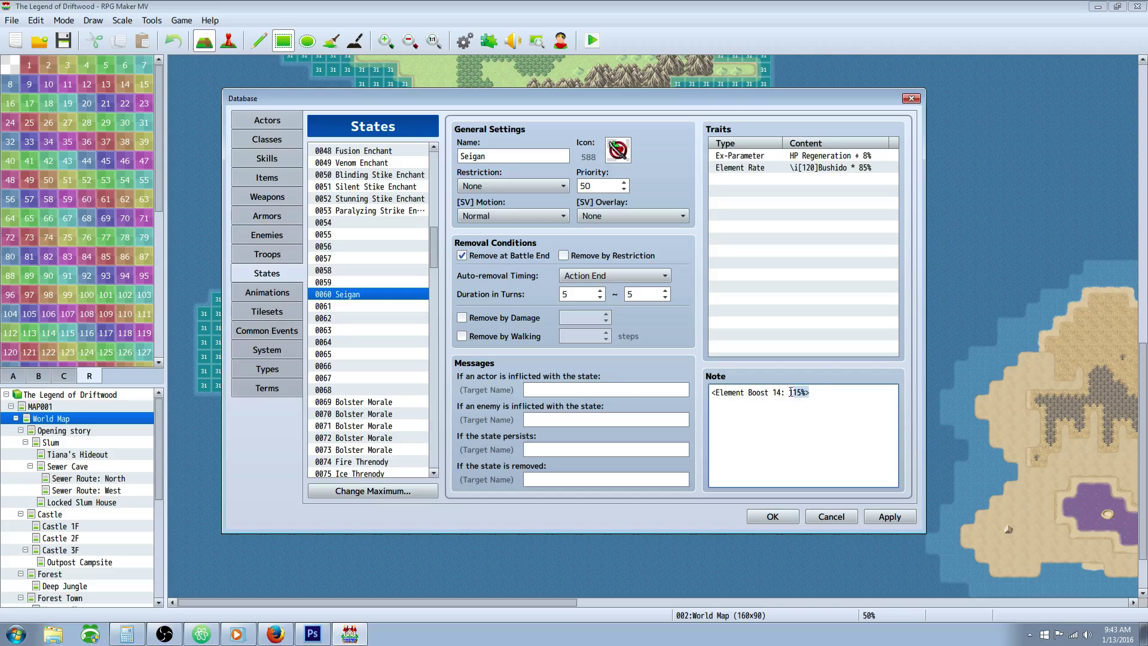
{"action": "left_click_drag", "start_coordinate": [811, 393], "coordinate": [689, 395]}
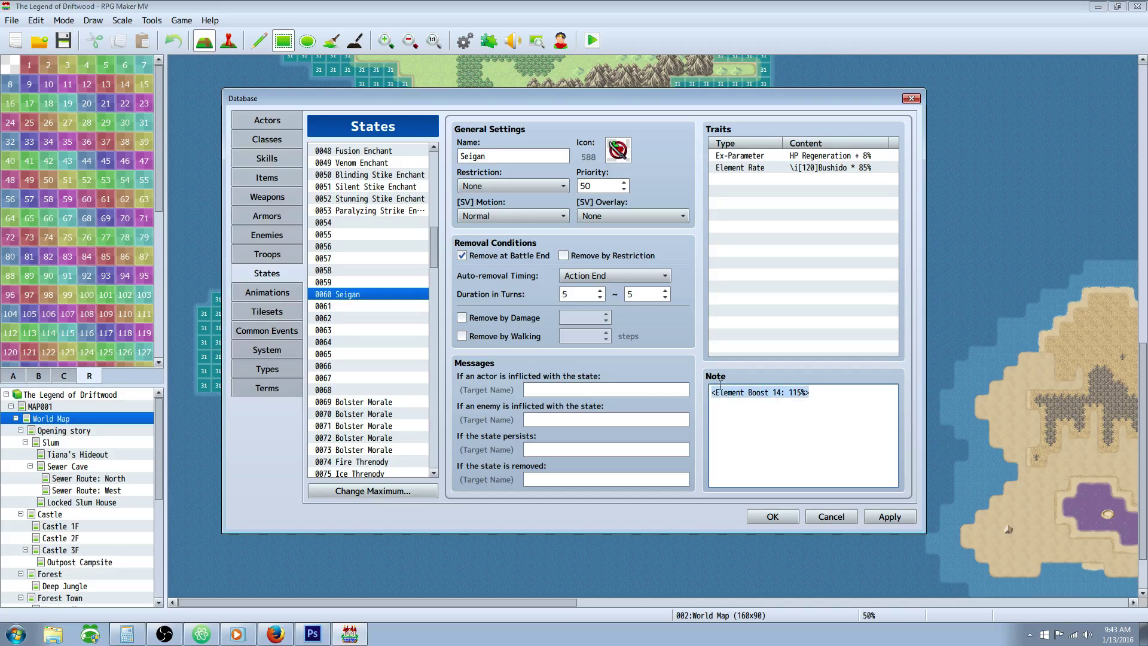
{"action": "left_click", "coordinate": [791, 157]}
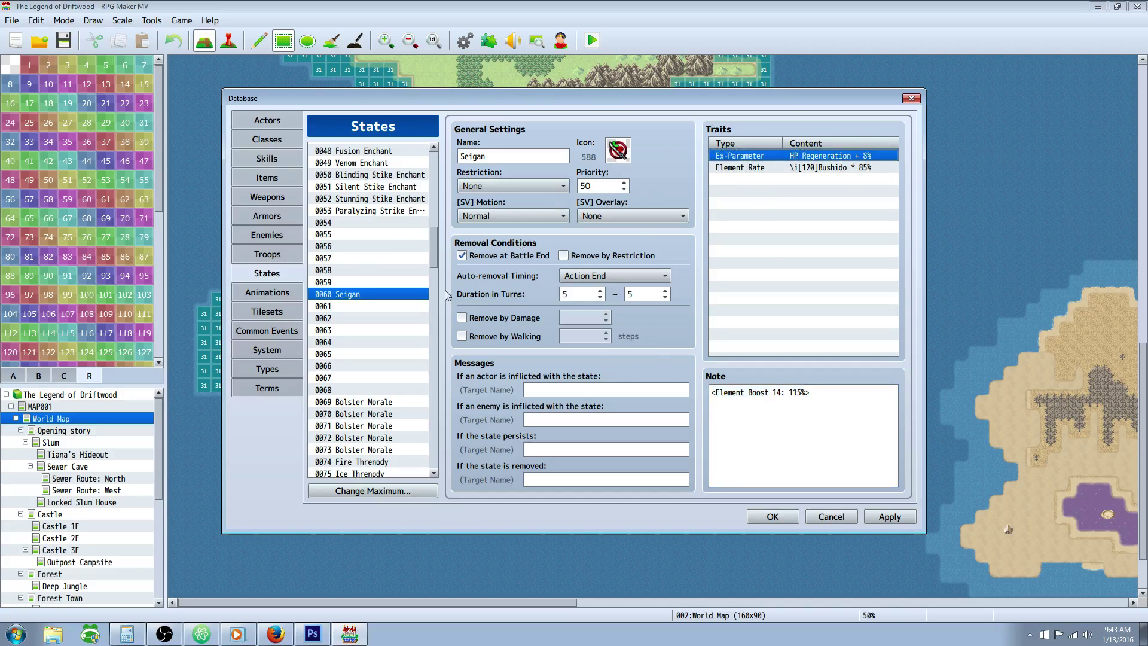
{"action": "left_click", "coordinate": [889, 518]}
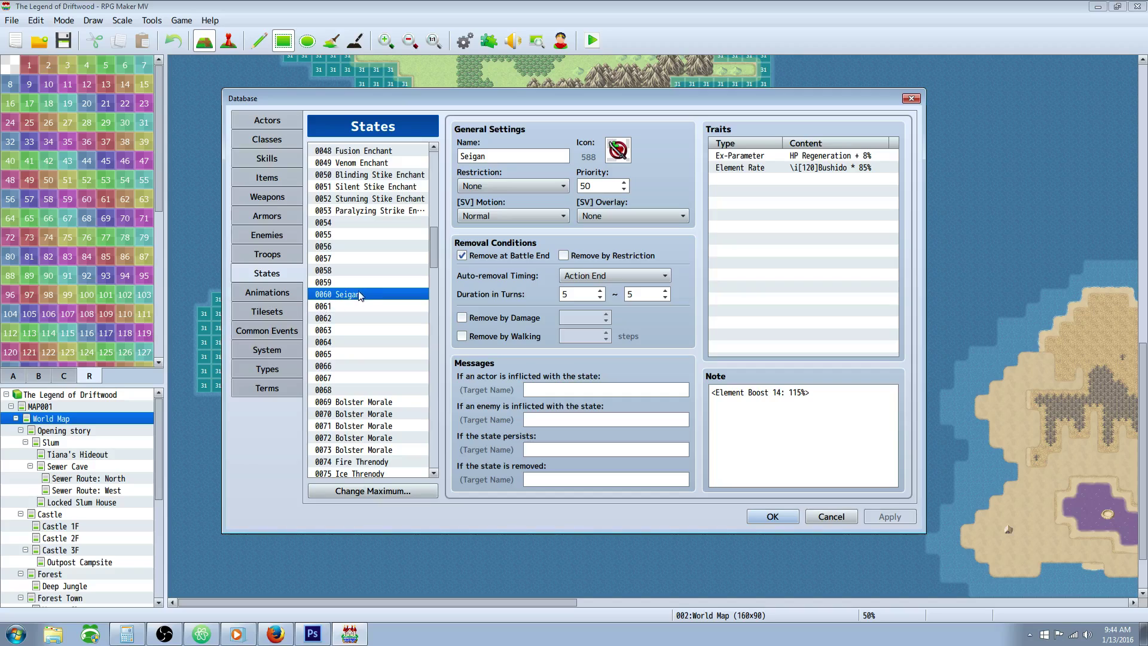
Look up the Seigan skill and check its TP cost and effects
{"action": "left_click", "coordinate": [278, 156]}
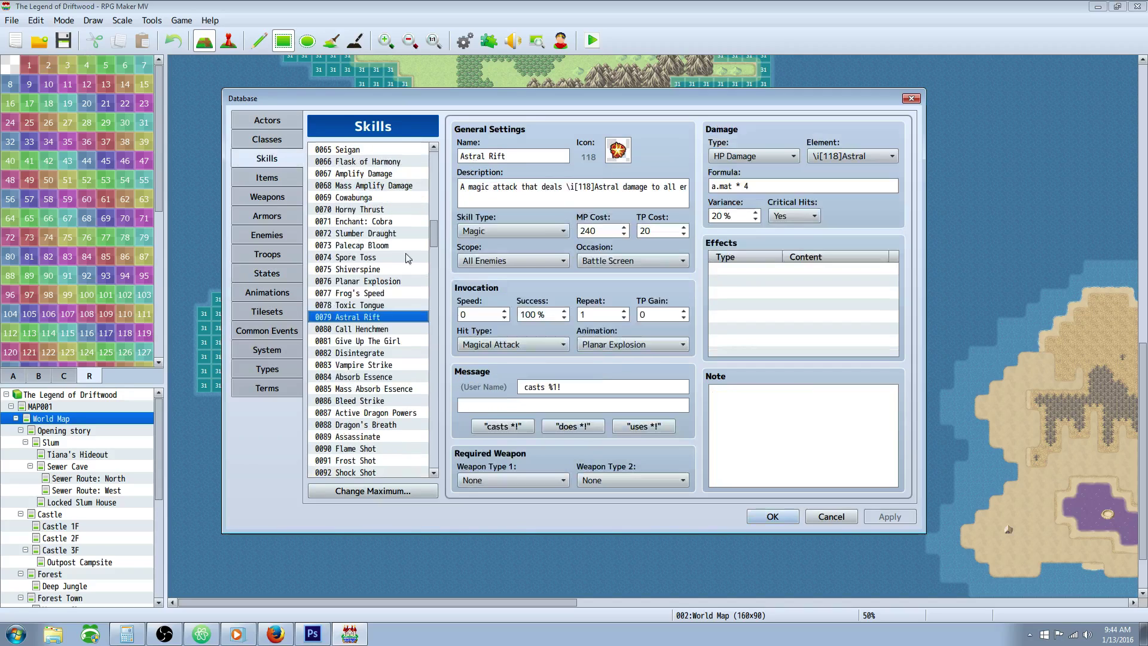
{"action": "left_click_drag", "start_coordinate": [434, 241], "coordinate": [434, 231]}
{"action": "scroll", "coordinate": [434, 231], "scroll_direction": "up", "scroll_amount": 1}
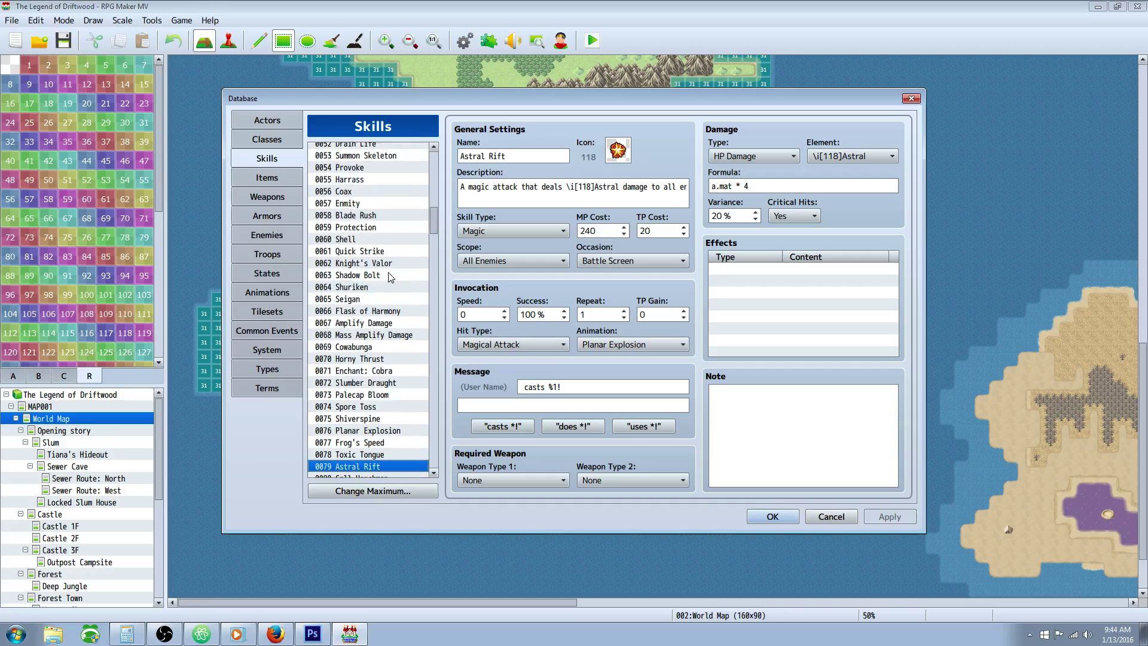
{"action": "left_click", "coordinate": [378, 299]}
{"action": "double_click", "coordinate": [656, 231]}
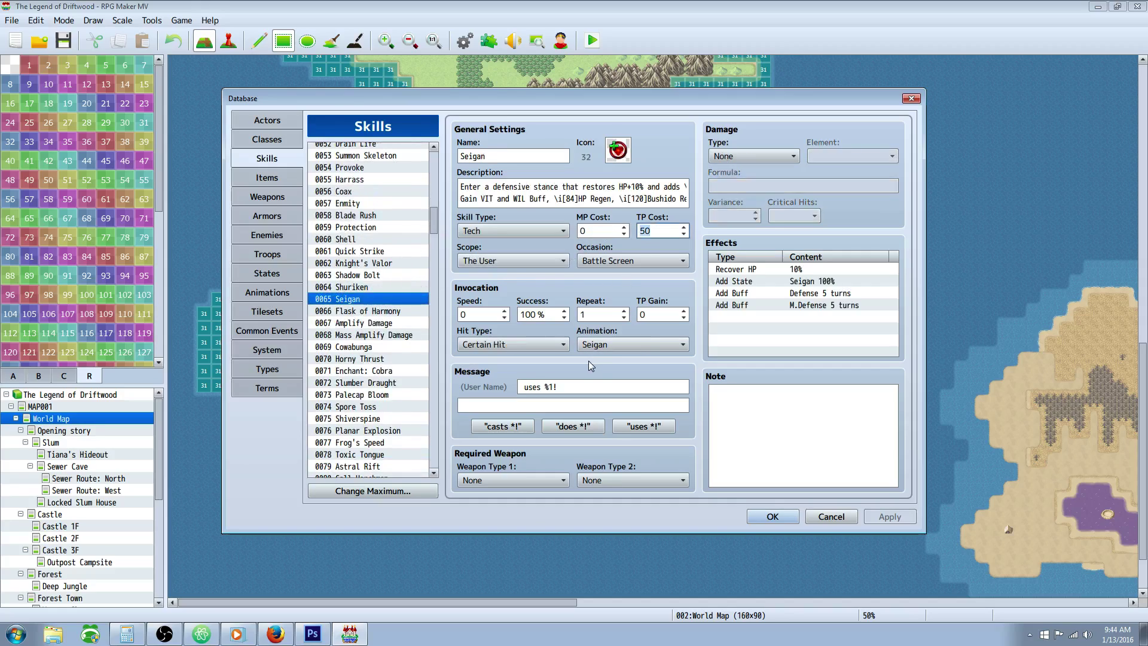
Examine the Bolster Morale and Threnody states, checking their traits and Element Boost notes
{"action": "left_click", "coordinate": [267, 275]}
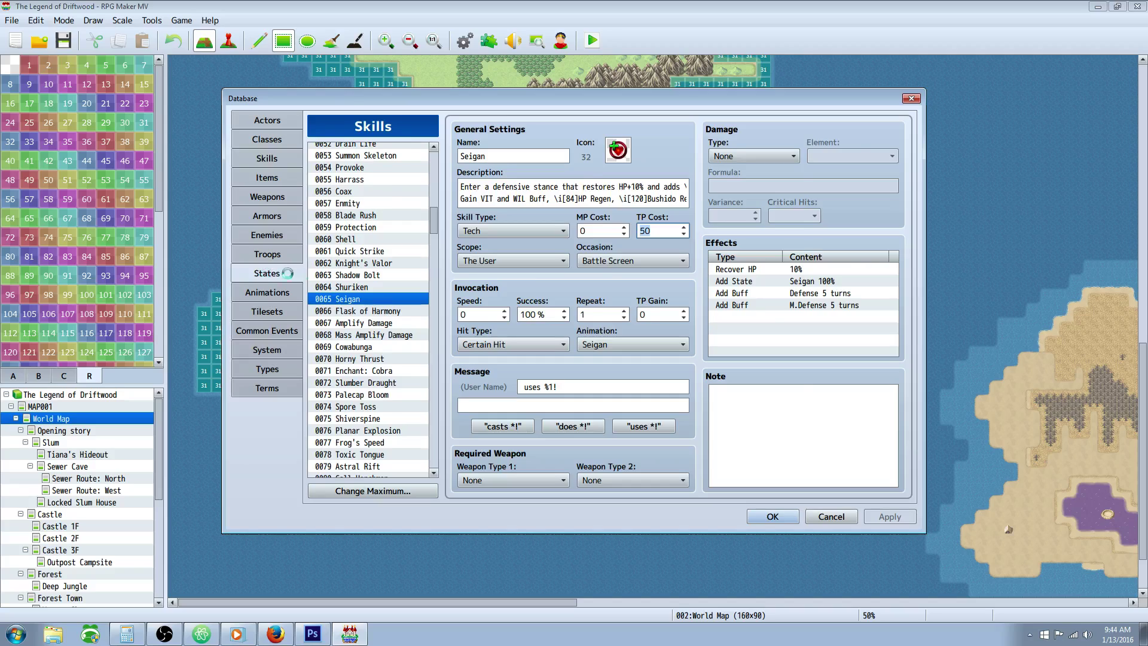
{"action": "left_click_drag", "start_coordinate": [430, 254], "coordinate": [433, 275]}
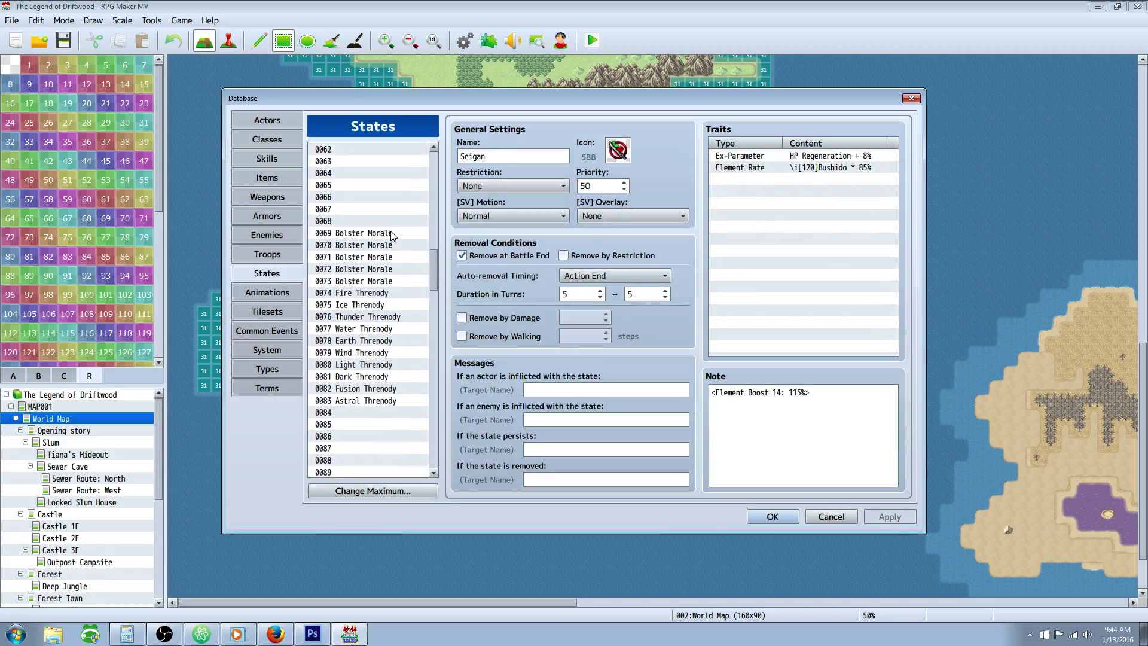
{"action": "left_click", "coordinate": [386, 233]}
{"action": "key", "text": "Down"}
{"action": "key", "text": "Down"}
{"action": "key", "text": "Down"}
{"action": "key", "text": "Down"}
{"action": "key", "text": "Down"}
{"action": "key", "text": "Down"}
{"action": "key", "text": "Down"}
{"action": "key", "text": "Down"}
{"action": "key", "text": "Down"}
{"action": "key", "text": "Down"}
{"action": "key", "text": "Down"}
{"action": "key", "text": "Down"}
{"action": "key", "text": "Down"}
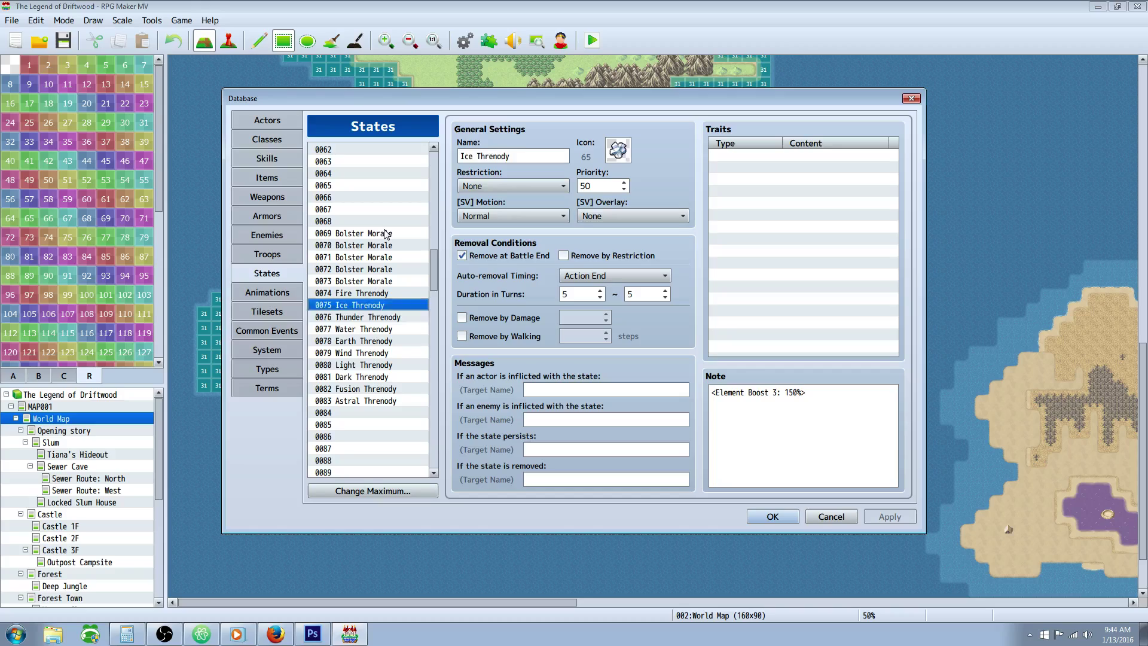
{"action": "key", "text": "Up"}
{"action": "key", "text": "Up"}
{"action": "key", "text": "Up"}
{"action": "key", "text": "Up"}
{"action": "key", "text": "Up"}
{"action": "key", "text": "Up"}
{"action": "key", "text": "Up"}
{"action": "key", "text": "Up"}
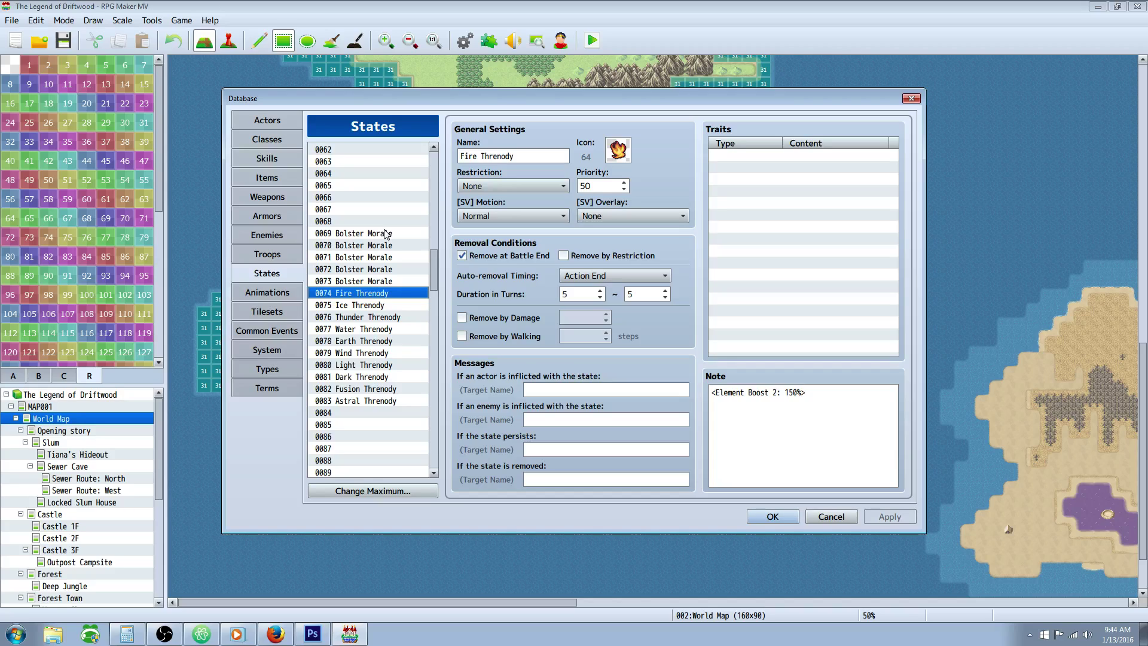
Try replacing the 150 in Fire Threnody's Element Boost 2 note with $gameVariable.value(13)
{"action": "left_click", "coordinate": [796, 395]}
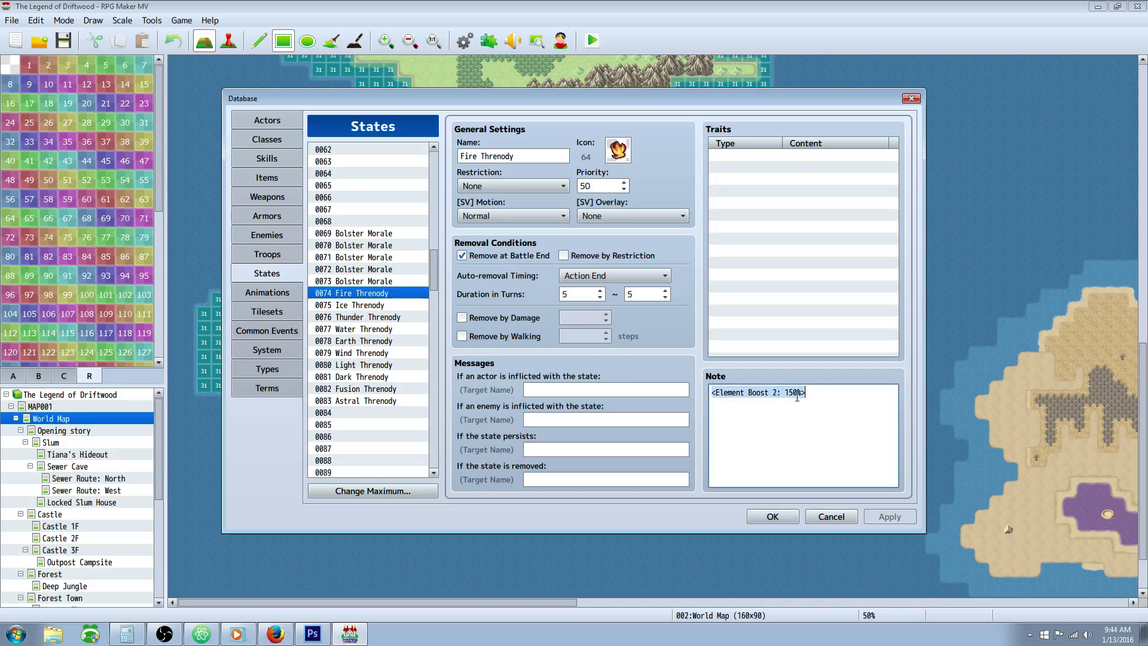
{"action": "left_click_drag", "start_coordinate": [800, 393], "coordinate": [785, 393]}
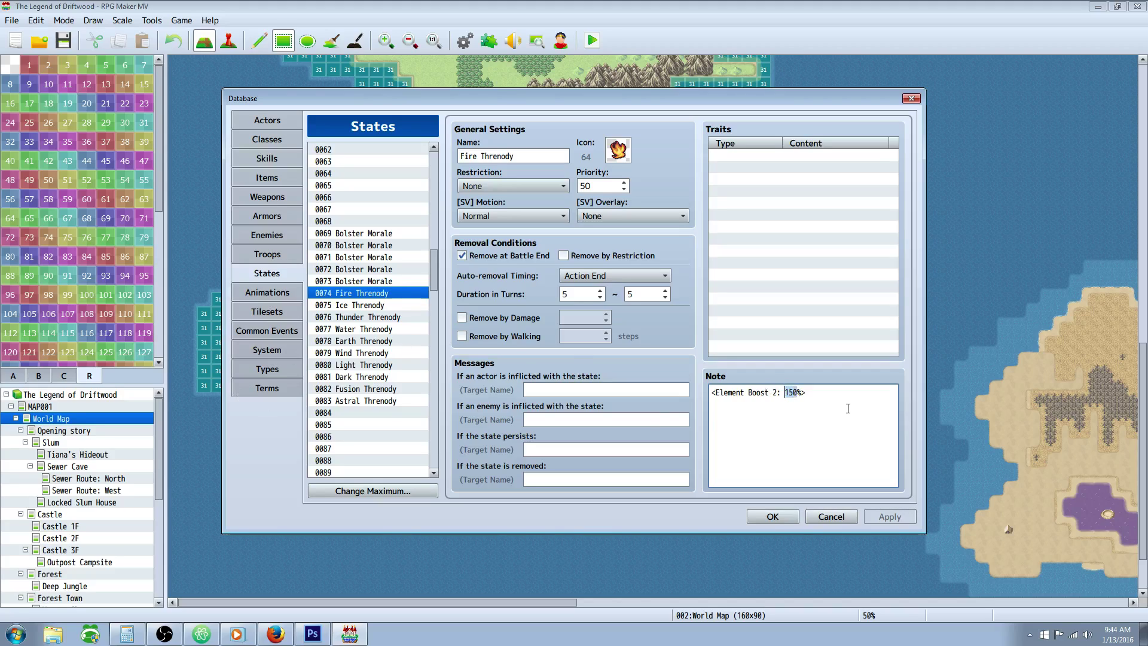
{"action": "key", "text": "Left"}
{"action": "type", "text": "+"}
{"action": "key", "text": "BackSpace"}
{"action": "type", "text": "$ga"}
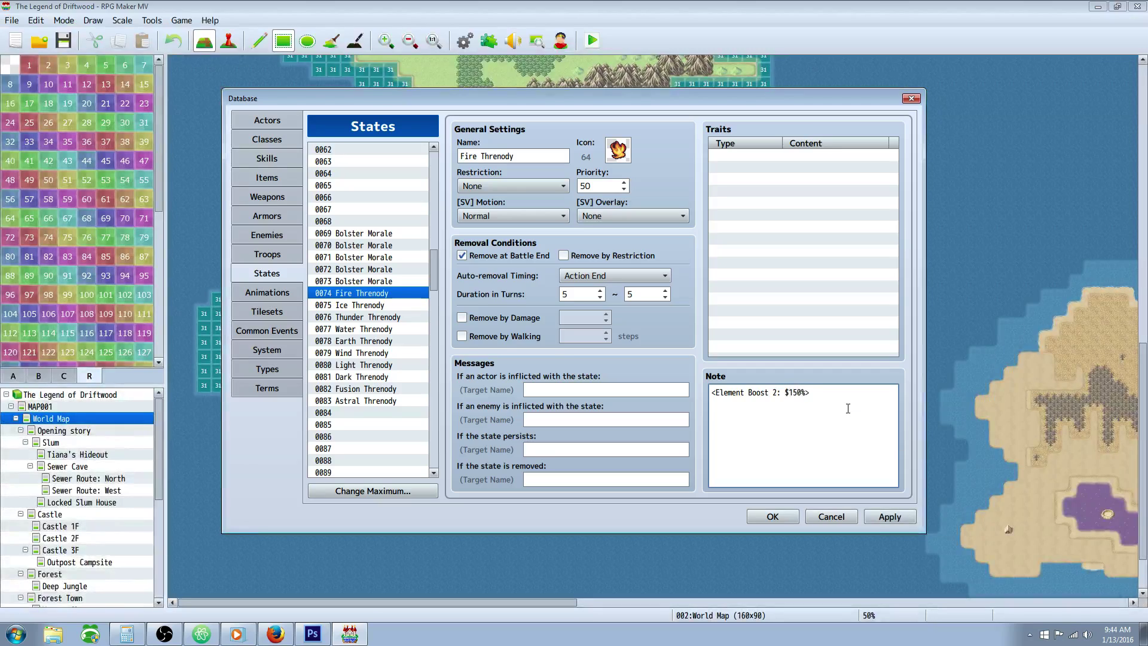
{"action": "type", "text": "meVariable.value()13"}
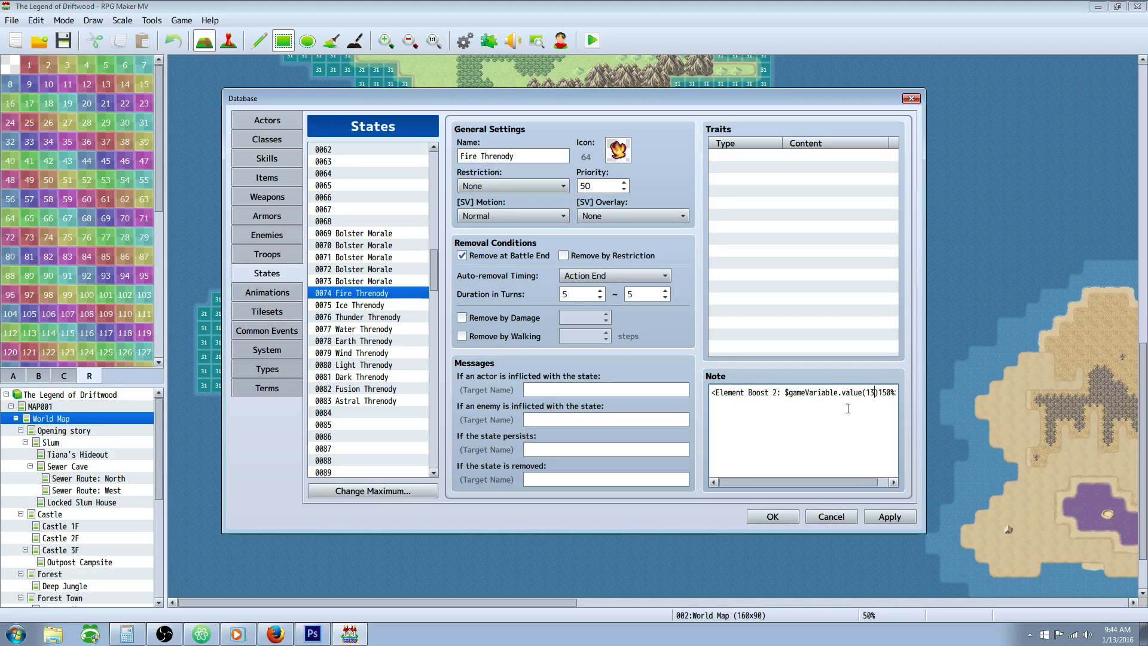
{"action": "key", "text": "Delete"}
{"action": "key", "text": "Delete"}
{"action": "key", "text": "Delete"}
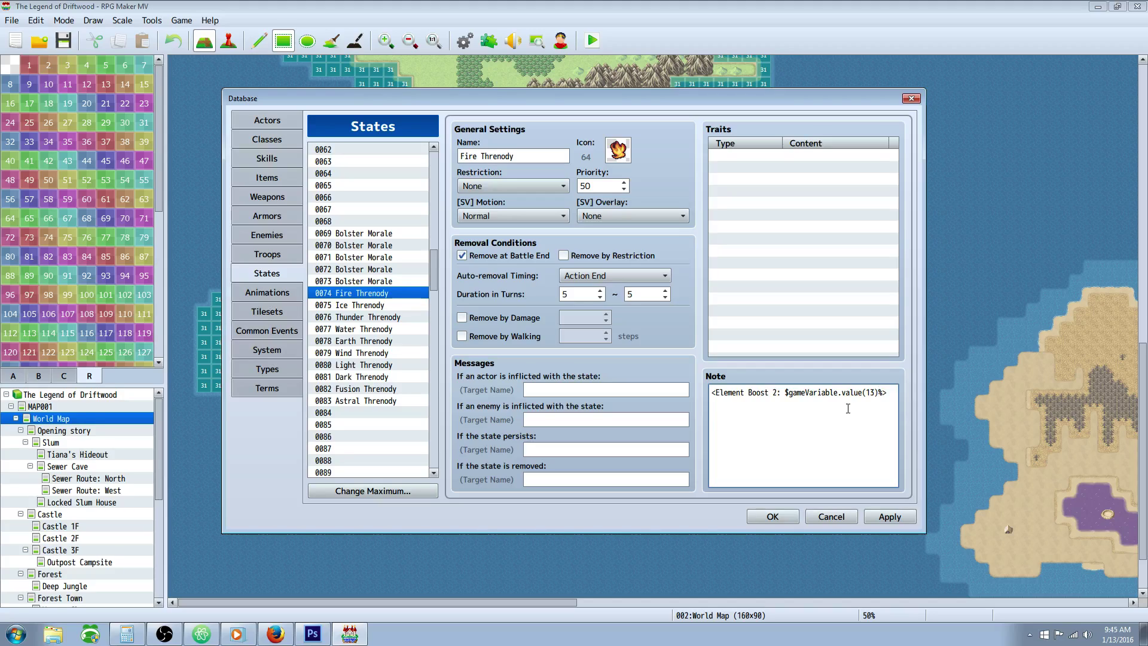
Restore the Fire Threnody note to <Element Boost 2: 150%> and apply the database changes
{"action": "key", "text": "Delete"}
{"action": "key", "text": "BackSpace"}
{"action": "key", "text": "BackSpace"}
{"action": "key", "text": "BackSpace"}
{"action": "key", "text": "BackSpace"}
{"action": "key", "text": "BackSpace"}
{"action": "key", "text": "BackSpace"}
{"action": "key", "text": "BackSpace"}
{"action": "key", "text": "BackSpace"}
{"action": "key", "text": "BackSpace"}
{"action": "key", "text": "BackSpace"}
{"action": "key", "text": "BackSpace"}
{"action": "key", "text": "BackSpace"}
{"action": "key", "text": "BackSpace"}
{"action": "key", "text": "BackSpace"}
{"action": "key", "text": "BackSpace"}
{"action": "key", "text": "BackSpace"}
{"action": "key", "text": "BackSpace"}
{"action": "key", "text": "BackSpace"}
{"action": "key", "text": "BackSpace"}
{"action": "key", "text": "BackSpace"}
{"action": "key", "text": "BackSpace"}
{"action": "key", "text": "BackSpace"}
{"action": "key", "text": "BackSpace"}
{"action": "type", "text": "150"}
{"action": "left_click_drag", "start_coordinate": [813, 404], "coordinate": [668, 390]}
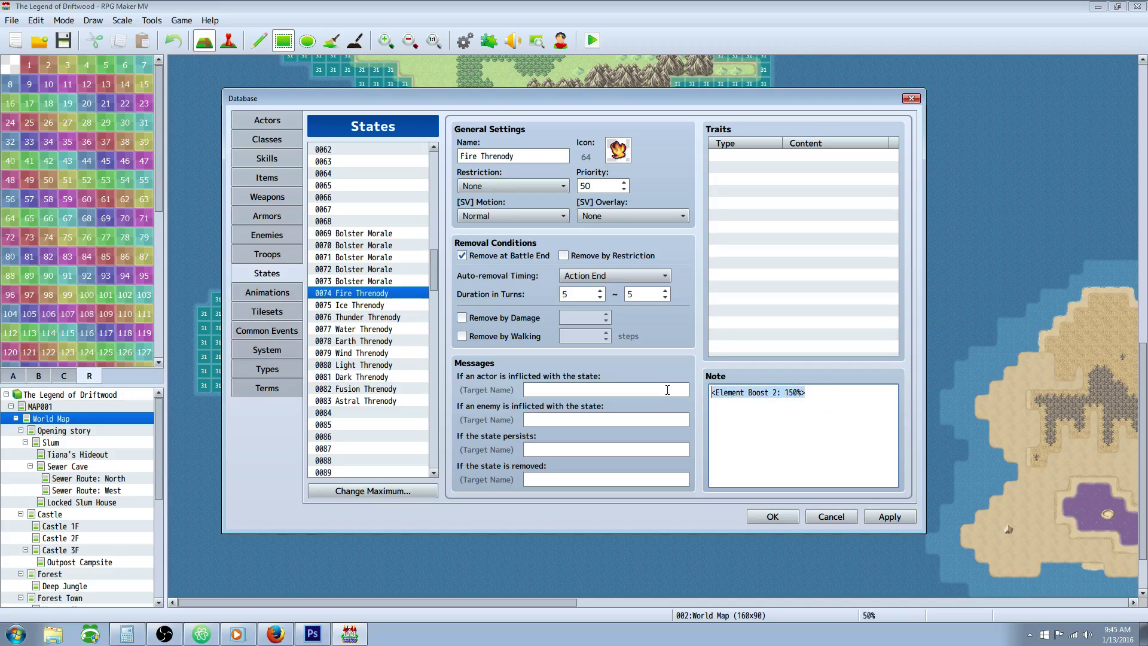
{"action": "left_click", "coordinate": [828, 398]}
{"action": "left_click", "coordinate": [893, 517]}
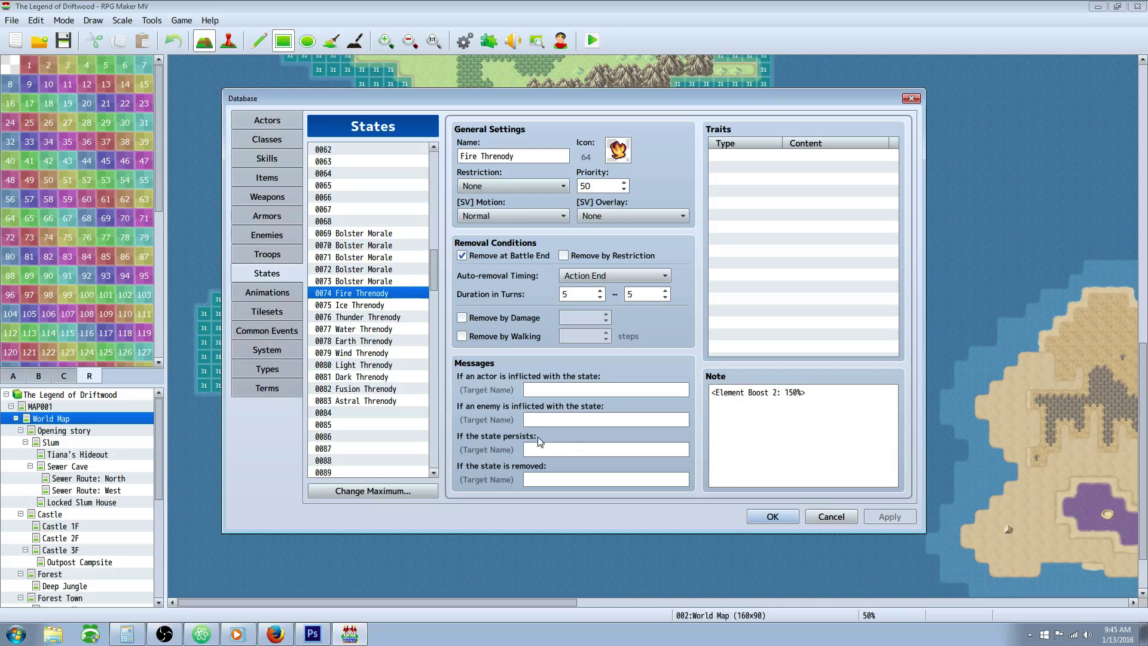
Examine the Element Boost notes of the Ice Threnody and Thunder Threnody states
{"action": "left_click", "coordinate": [389, 305]}
{"action": "left_click_drag", "start_coordinate": [711, 393], "coordinate": [812, 393]}
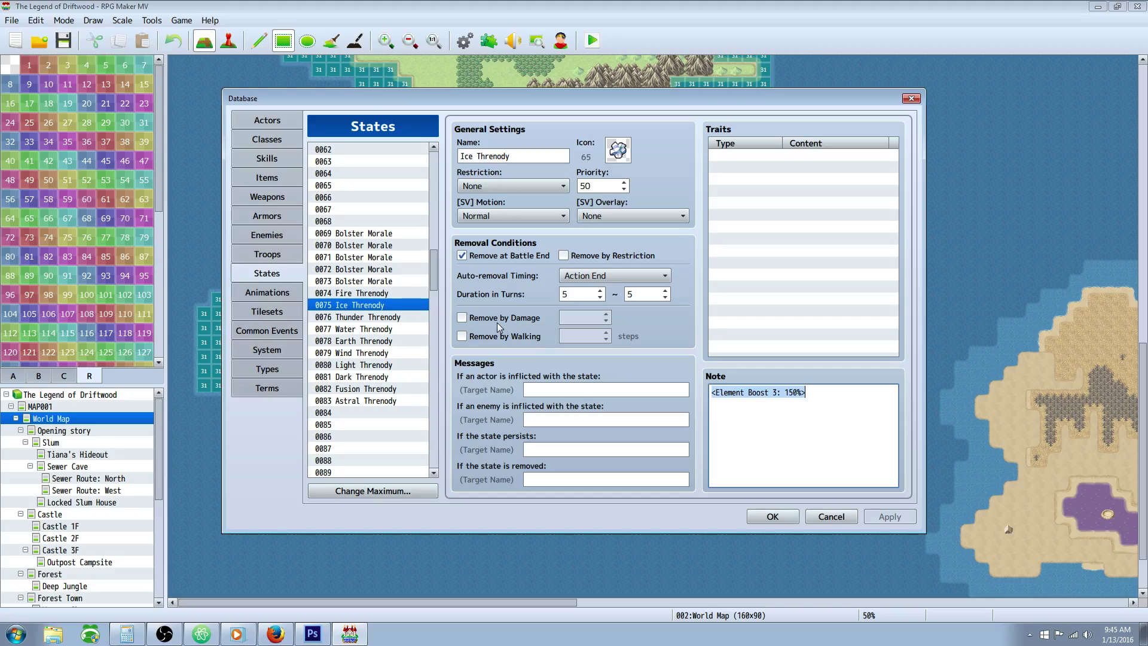
{"action": "left_click", "coordinate": [381, 308]}
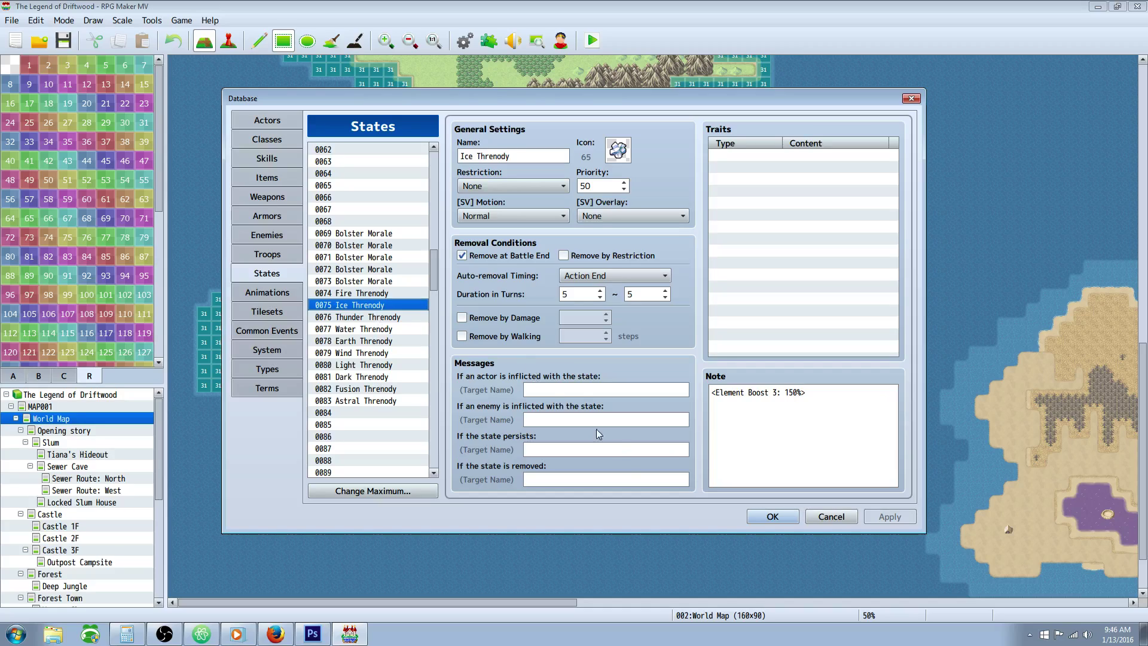
{"action": "left_click", "coordinate": [850, 414]}
{"action": "key", "text": "ctrl+a"}
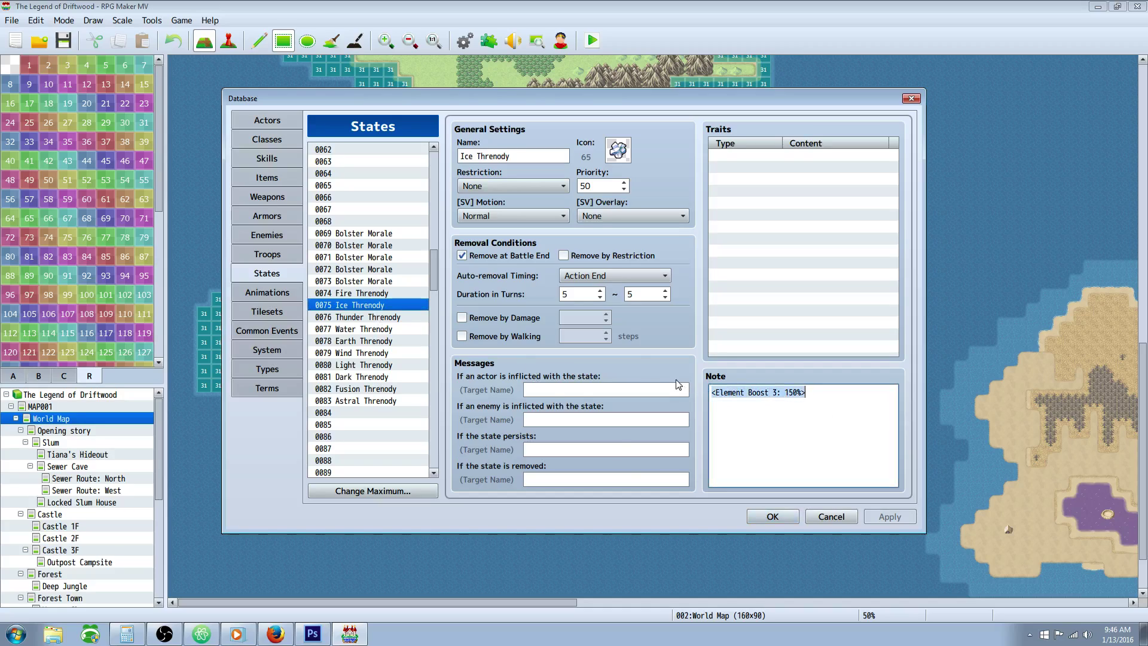
{"action": "left_click", "coordinate": [368, 317]}
{"action": "scroll", "coordinate": [381, 352], "scroll_direction": "down", "scroll_amount": 5}
{"action": "left_click", "coordinate": [798, 392]}
{"action": "left_click_drag", "start_coordinate": [797, 392], "coordinate": [787, 392]}
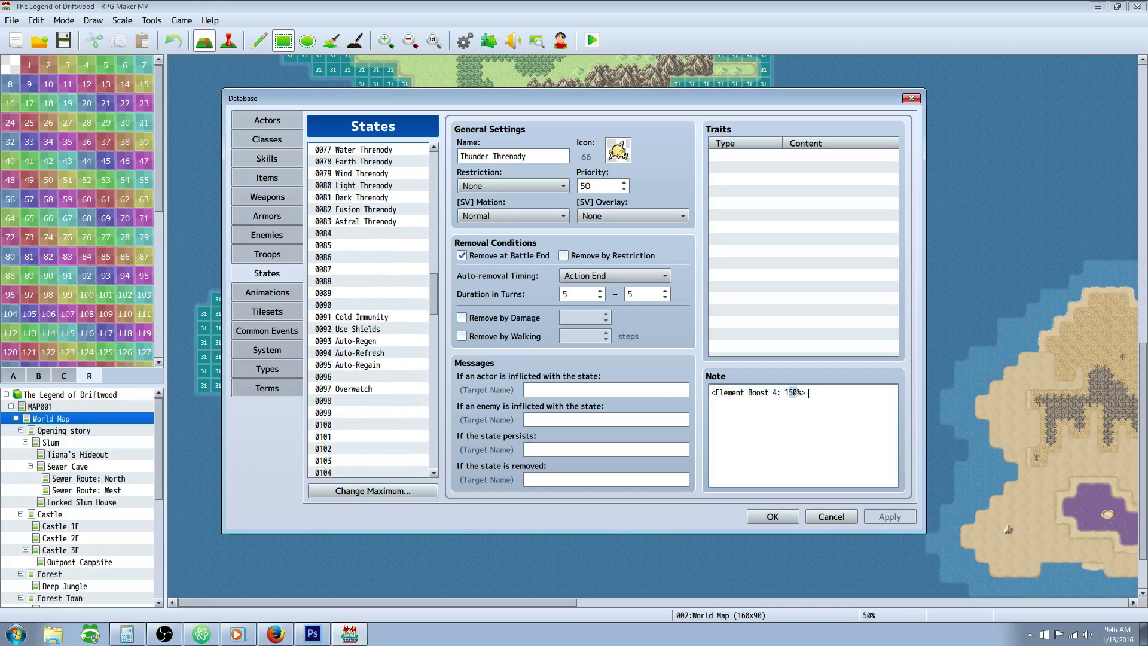
Look through the states that follow the Threnody group, from Cold Immunity onward
{"action": "left_click", "coordinate": [368, 317]}
{"action": "scroll", "coordinate": [376, 296], "scroll_direction": "up", "scroll_amount": 1}
{"action": "scroll", "coordinate": [376, 284], "scroll_direction": "down", "scroll_amount": 2}
{"action": "left_click", "coordinate": [383, 282]}
{"action": "left_click", "coordinate": [386, 306]}
{"action": "left_click", "coordinate": [384, 294]}
{"action": "left_click", "coordinate": [386, 305]}
{"action": "left_click", "coordinate": [383, 317]}
{"action": "scroll", "coordinate": [381, 311], "scroll_direction": "down", "scroll_amount": 3}
{"action": "left_click", "coordinate": [379, 257]}
{"action": "scroll", "coordinate": [379, 256], "scroll_direction": "down", "scroll_amount": 11}
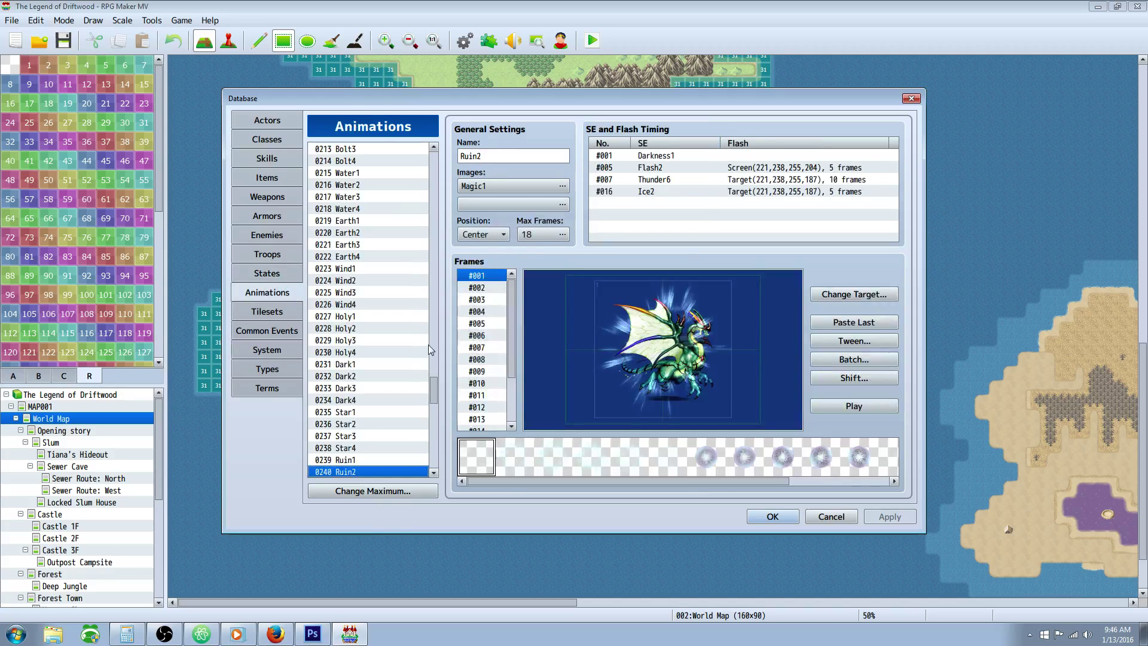
Find the start of the Yanfly section in the Animations database and view the Cure1 animation
{"action": "left_click_drag", "start_coordinate": [432, 391], "coordinate": [432, 357]}
{"action": "left_click", "coordinate": [397, 217]}
{"action": "left_click", "coordinate": [394, 228]}
{"action": "scroll", "coordinate": [398, 243], "scroll_direction": "down", "scroll_amount": 2}
{"action": "scroll", "coordinate": [400, 250], "scroll_direction": "down", "scroll_amount": 2}
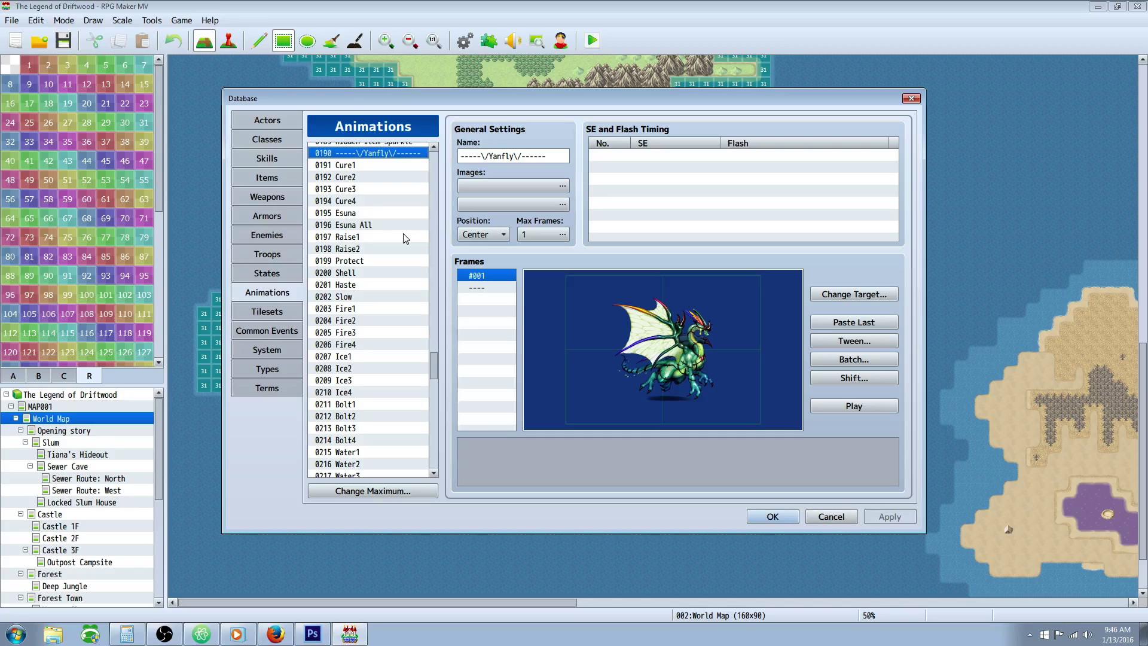
{"action": "left_click", "coordinate": [384, 165]}
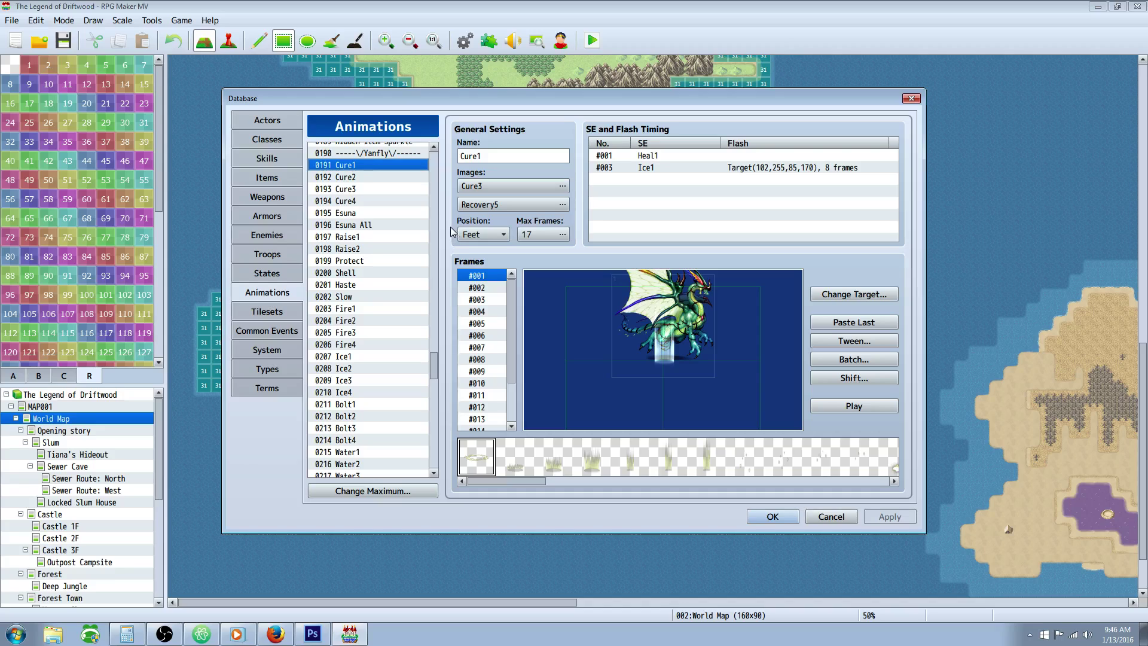
Preview the Ruin4 and Ruin3 animations
{"action": "left_click_drag", "start_coordinate": [437, 354], "coordinate": [435, 401]}
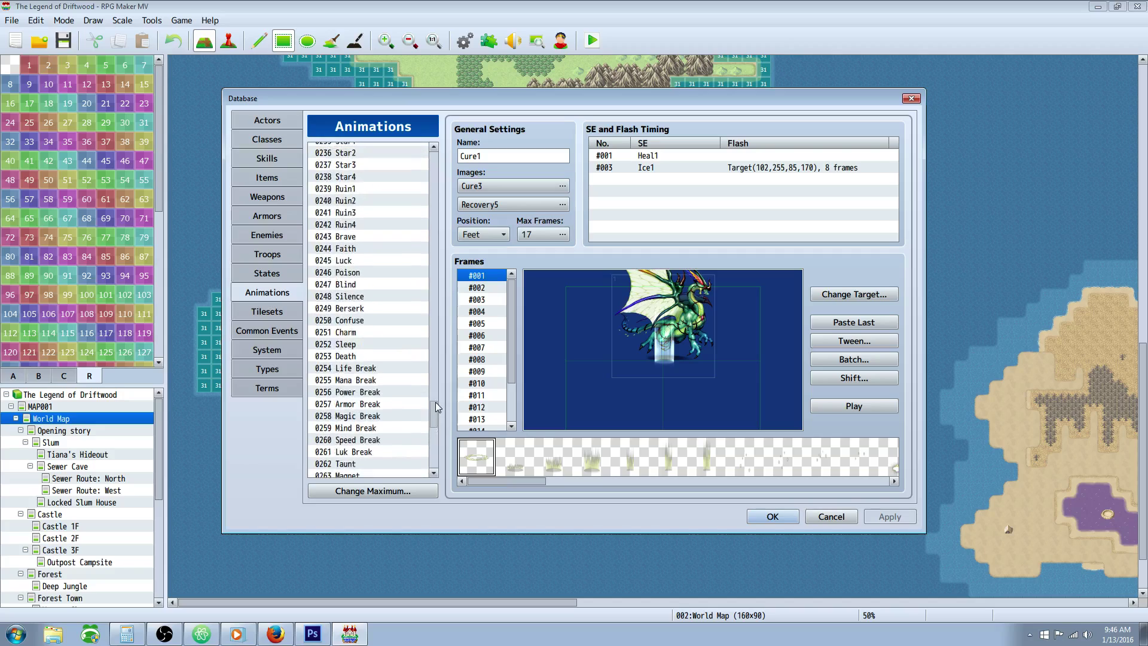
{"action": "left_click", "coordinate": [346, 201]}
{"action": "left_click", "coordinate": [346, 224]}
{"action": "left_click", "coordinate": [851, 406]}
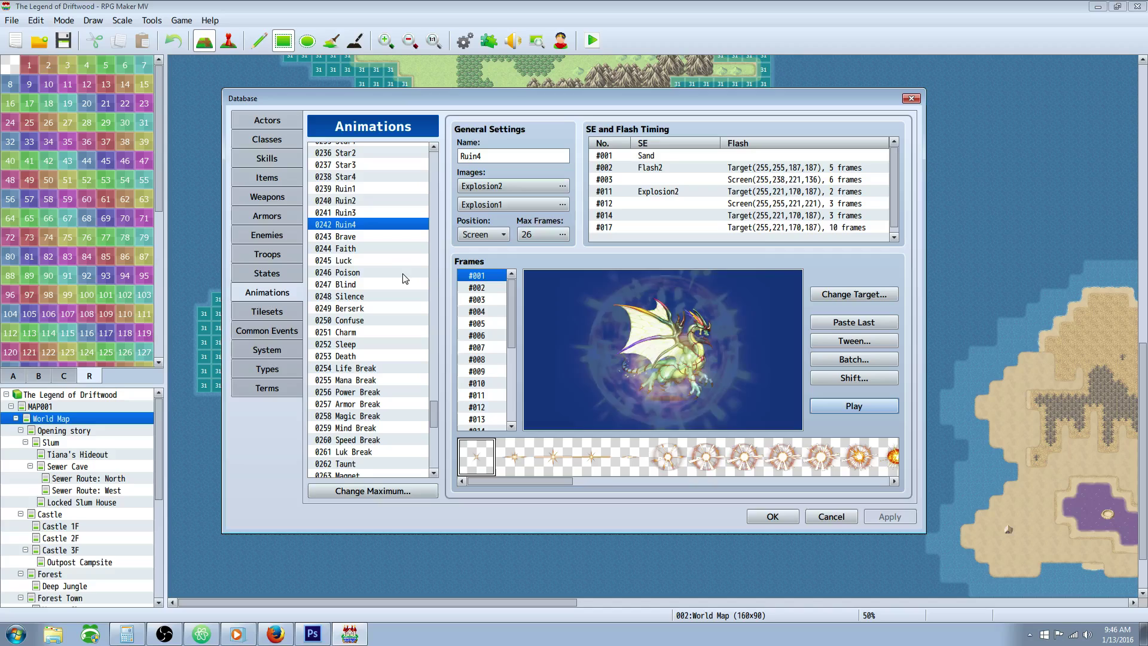
{"action": "left_click", "coordinate": [364, 213]}
{"action": "left_click", "coordinate": [870, 410]}
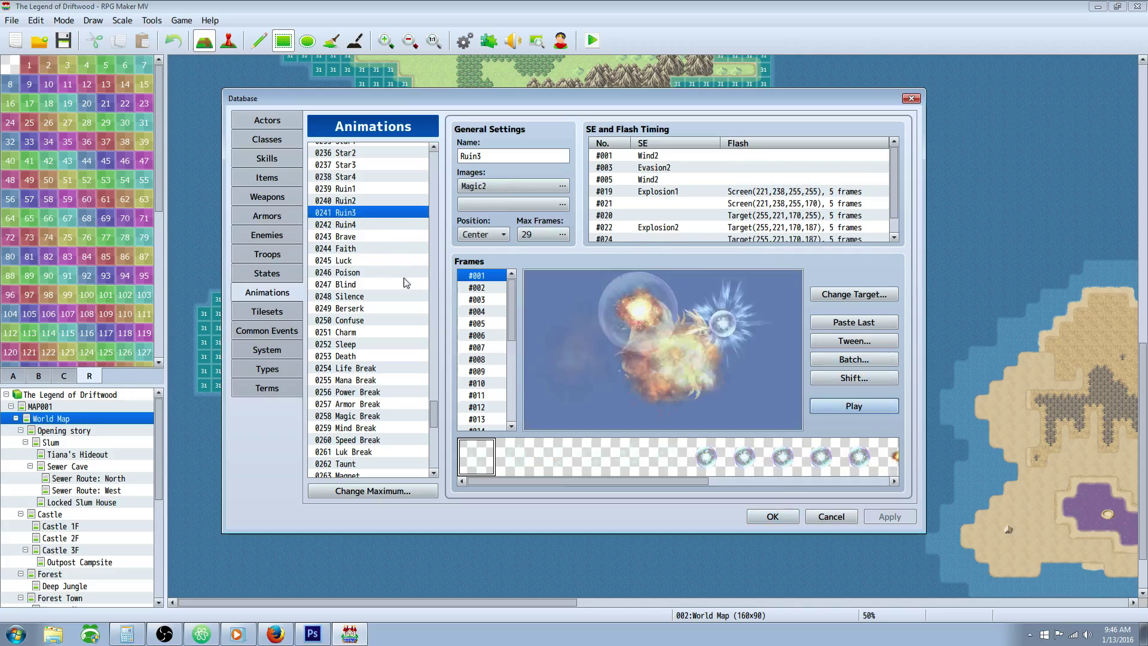
{"action": "left_click", "coordinate": [362, 202]}
Look through the rest of the Yanfly animations, including Wind Slash, to the end of the section
{"action": "scroll", "coordinate": [381, 283], "scroll_direction": "down", "scroll_amount": 4}
{"action": "left_click", "coordinate": [372, 282]}
{"action": "scroll", "coordinate": [385, 327], "scroll_direction": "down", "scroll_amount": 6}
{"action": "scroll", "coordinate": [385, 323], "scroll_direction": "down", "scroll_amount": 11}
{"action": "left_click", "coordinate": [382, 281]}
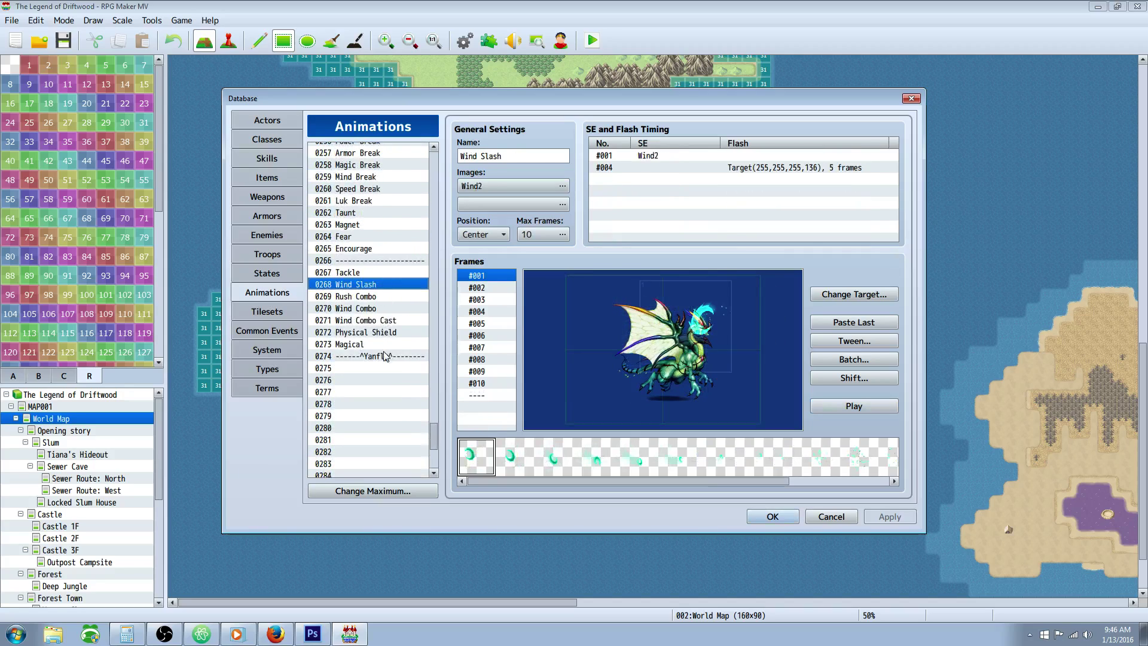
{"action": "left_click", "coordinate": [384, 353]}
{"action": "scroll", "coordinate": [388, 348], "scroll_direction": "down", "scroll_amount": 7}
{"action": "scroll", "coordinate": [390, 351], "scroll_direction": "down", "scroll_amount": 3}
View the Dungeon_Ink tileset, and review the commands of the Card_Battle common event
{"action": "left_click", "coordinate": [266, 312]}
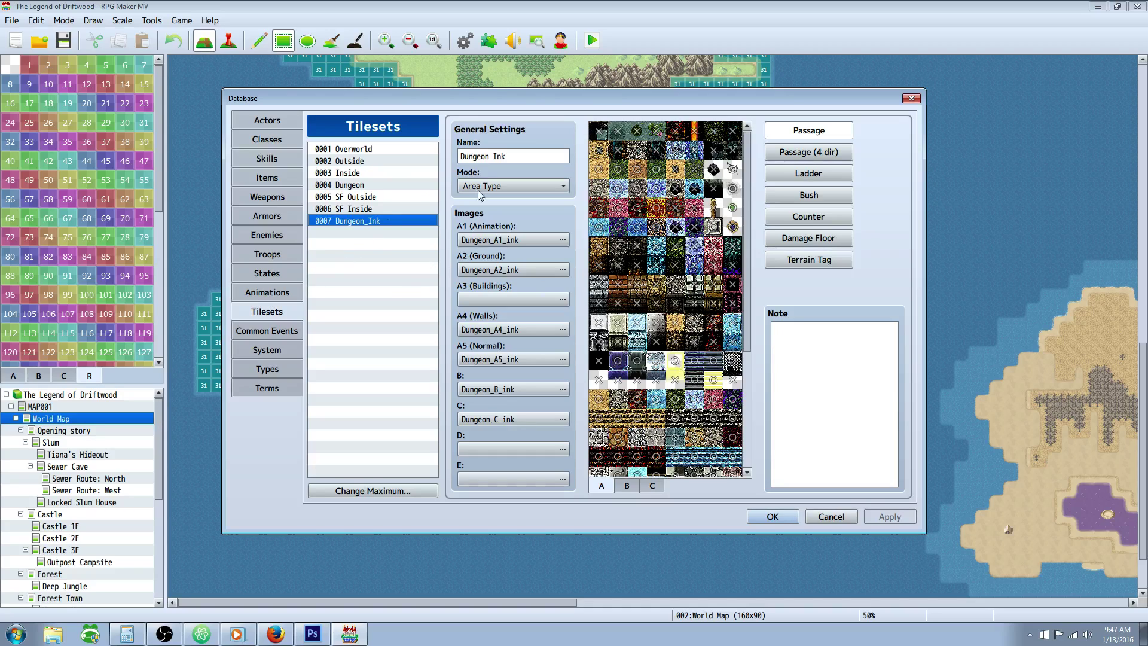
{"action": "left_click", "coordinate": [270, 326]}
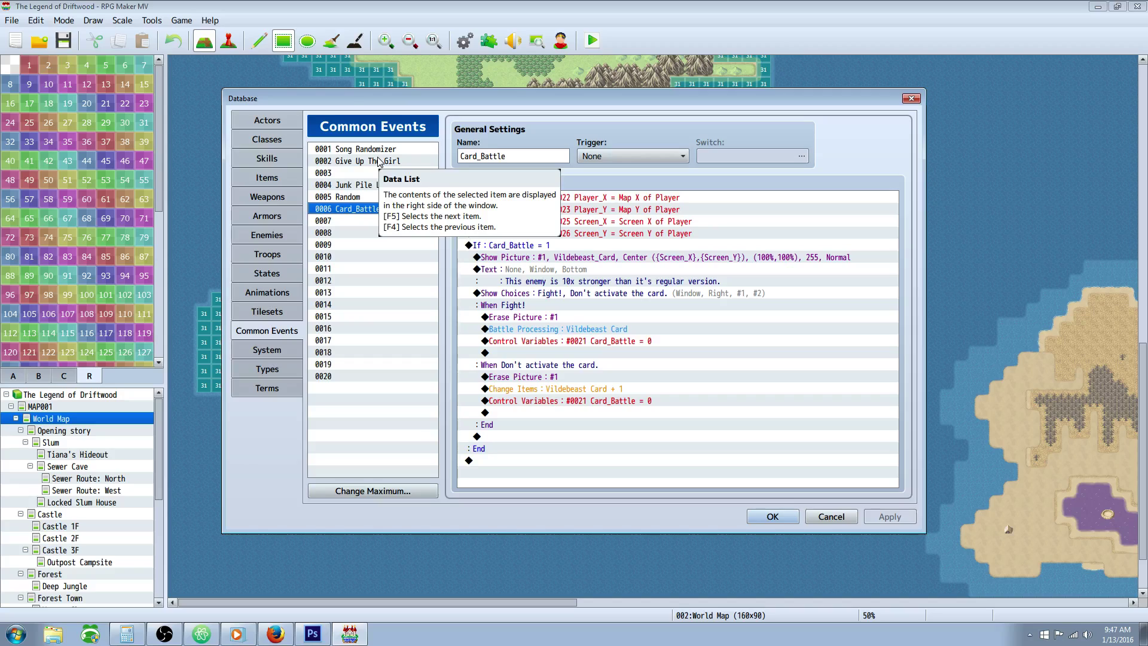
{"action": "left_click", "coordinate": [374, 245]}
{"action": "left_click", "coordinate": [391, 210]}
{"action": "left_click", "coordinate": [630, 241]}
{"action": "left_click", "coordinate": [638, 316]}
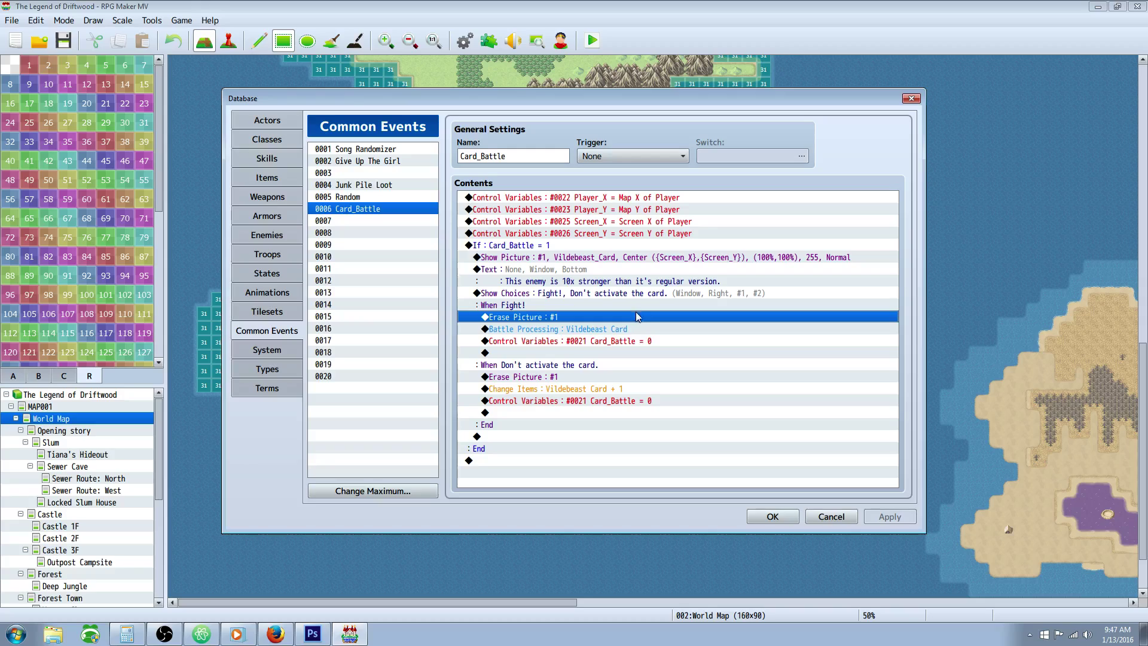
Delete the Player_X and Player_Y Control Variables commands from the Card_Battle common event
{"action": "left_click", "coordinate": [566, 235]}
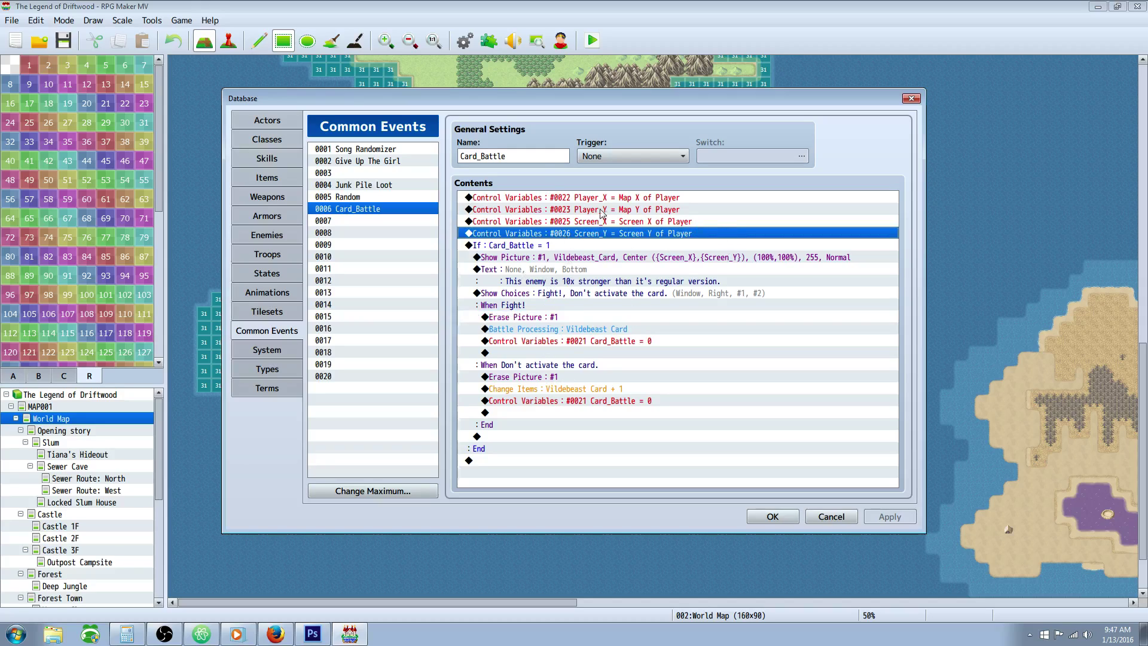
{"action": "left_click", "coordinate": [648, 199]}
{"action": "key", "text": "Delete"}
{"action": "key", "text": "Delete"}
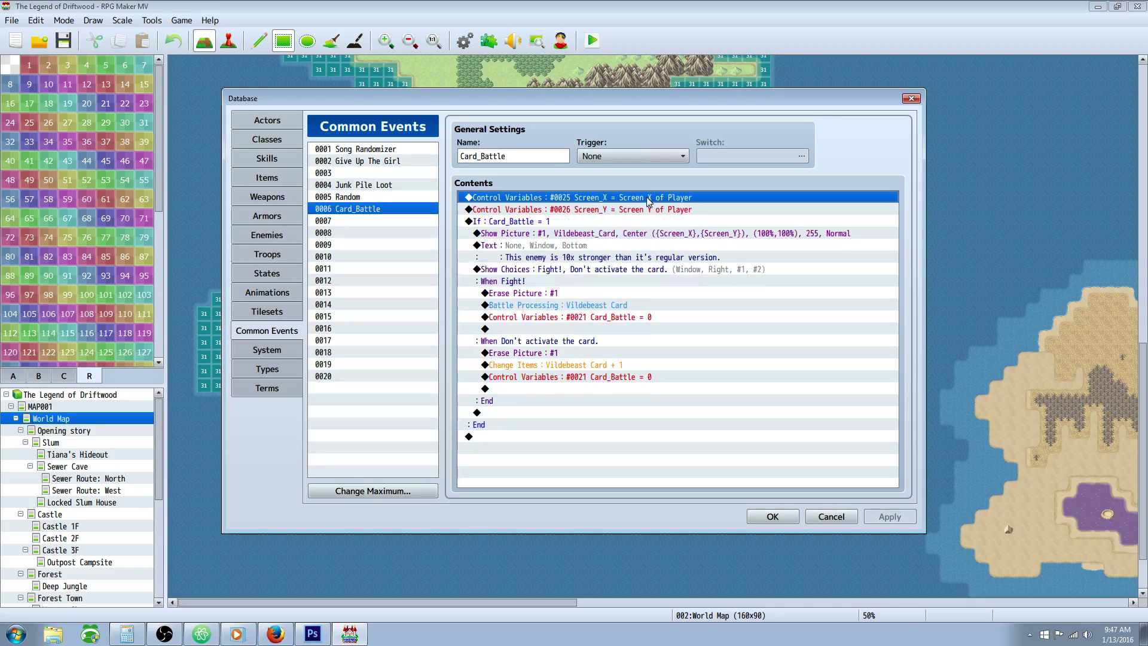
Review the Screen_X and Screen_Y commands and the Card_Battle = 1 branch with its picture, text and choices
{"action": "left_click", "coordinate": [701, 214]}
{"action": "left_click", "coordinate": [677, 238]}
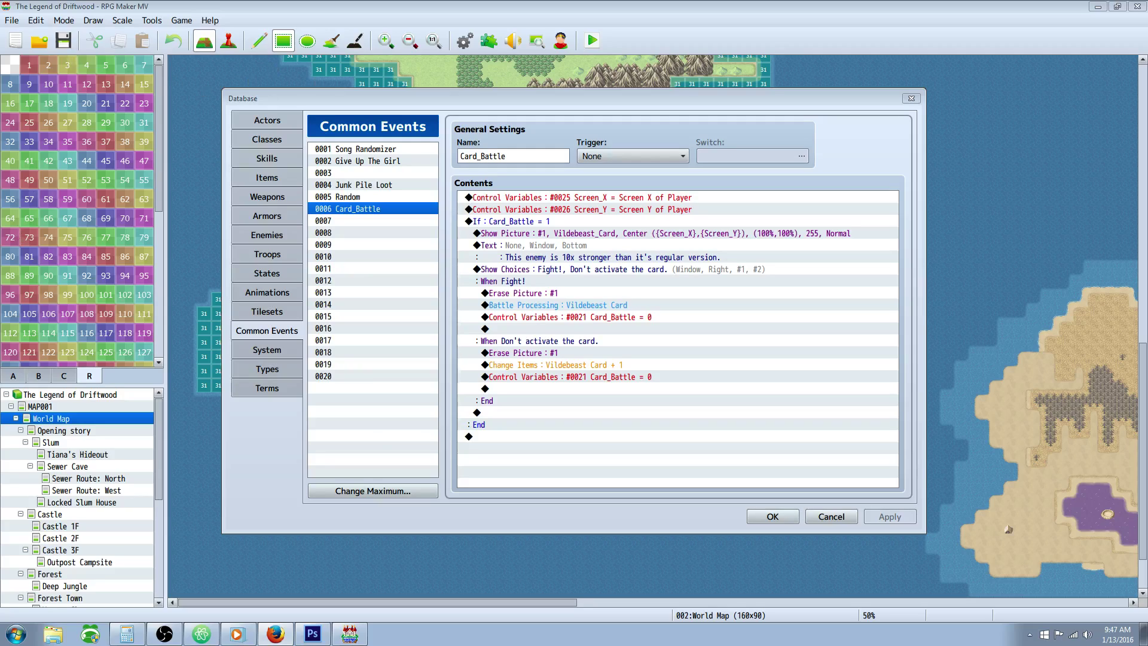
{"action": "left_click", "coordinate": [684, 209]}
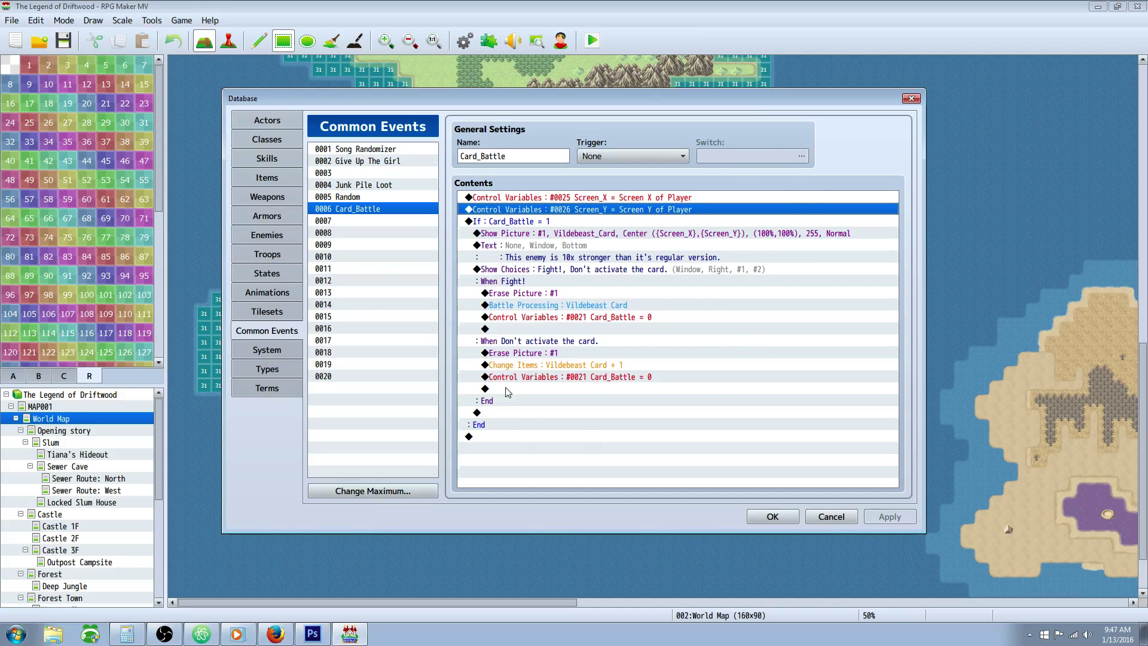
{"action": "left_click", "coordinate": [532, 222]}
{"action": "left_click", "coordinate": [591, 271]}
{"action": "left_click", "coordinate": [505, 234]}
{"action": "left_click", "coordinate": [520, 223]}
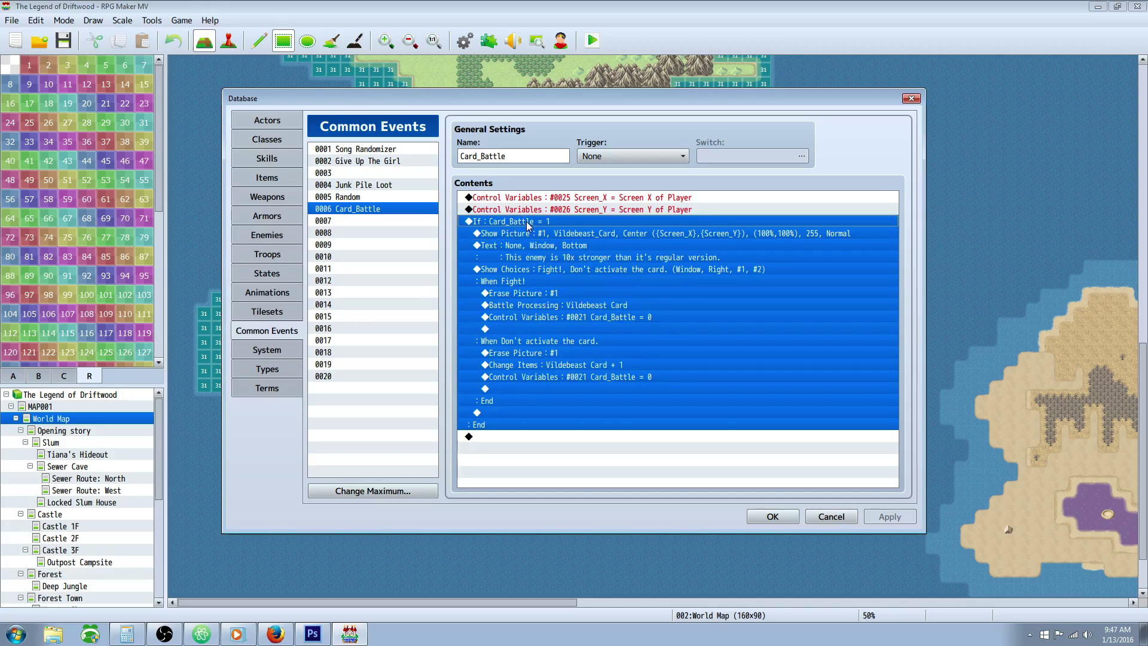
{"action": "left_click", "coordinate": [530, 250]}
{"action": "left_click", "coordinate": [532, 233]}
{"action": "left_click", "coordinate": [533, 222]}
{"action": "left_click", "coordinate": [538, 235]}
{"action": "left_click", "coordinate": [548, 258]}
{"action": "left_click", "coordinate": [539, 224]}
{"action": "left_click", "coordinate": [568, 233]}
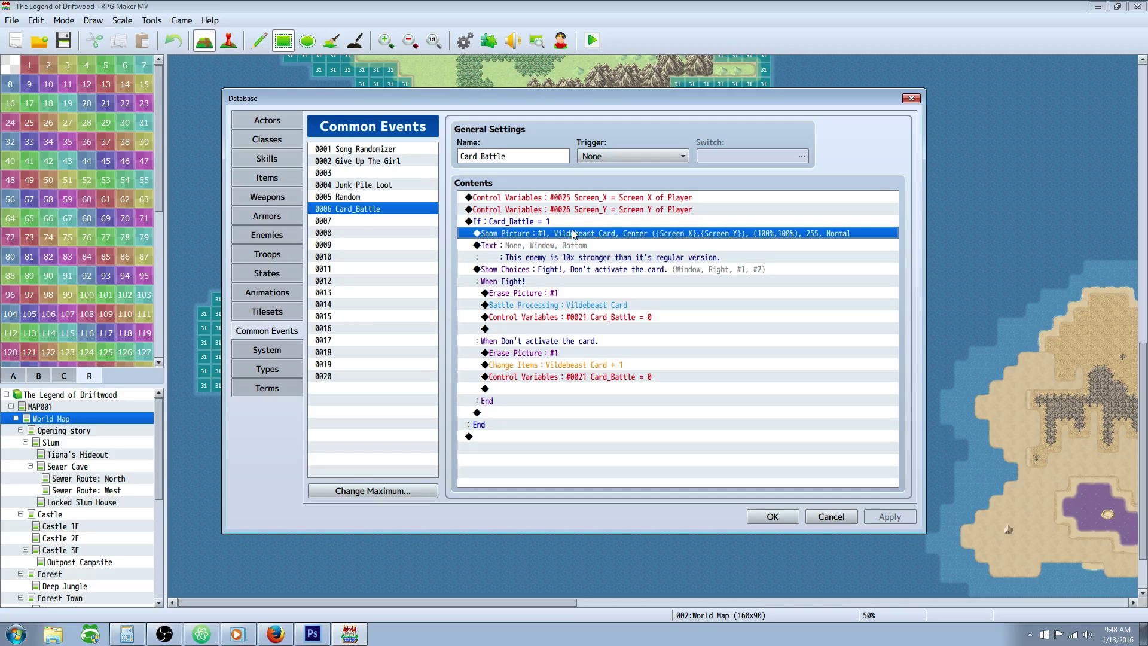
Paste a copy of the Card_Battle = 1 branch at the end of the event and delete that copy
{"action": "left_click", "coordinate": [526, 449]}
{"action": "left_click", "coordinate": [491, 226]}
{"action": "right_click", "coordinate": [503, 222]}
{"action": "left_click", "coordinate": [528, 273]}
{"action": "right_click", "coordinate": [497, 450]}
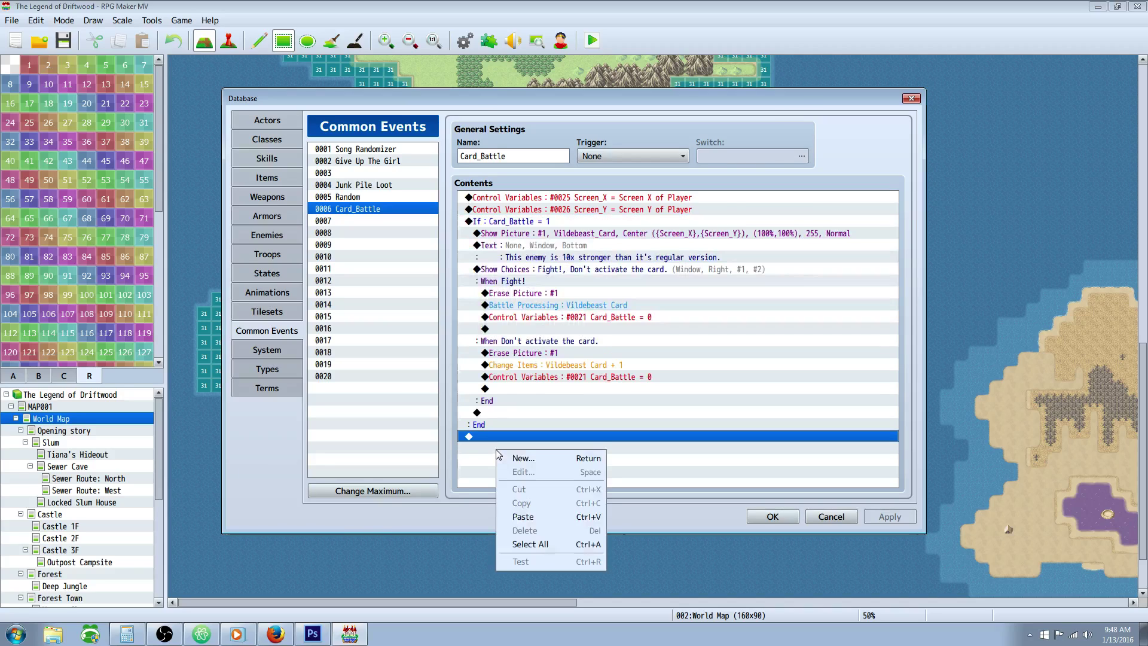
{"action": "left_click", "coordinate": [531, 515]}
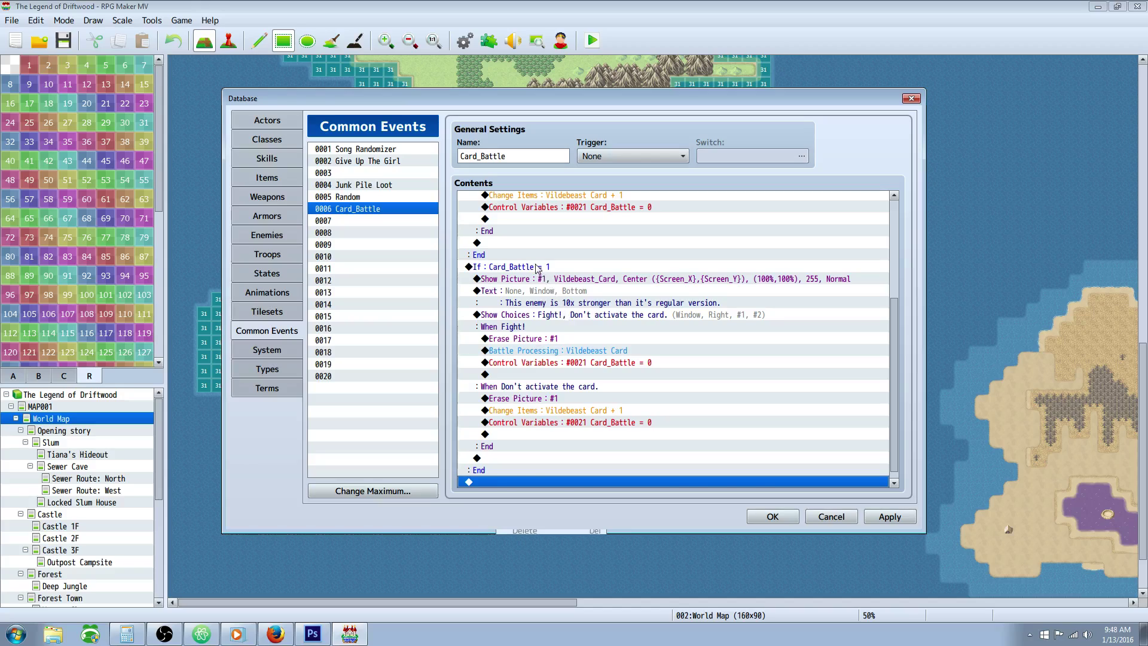
{"action": "left_click", "coordinate": [539, 268]}
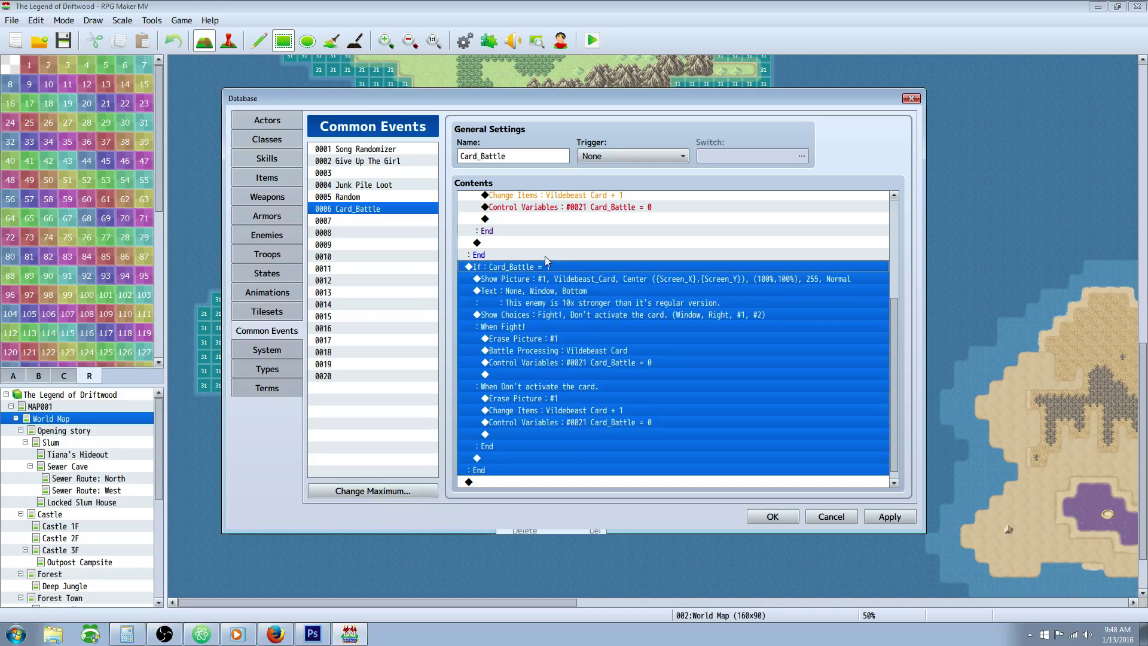
{"action": "key", "text": "Delete"}
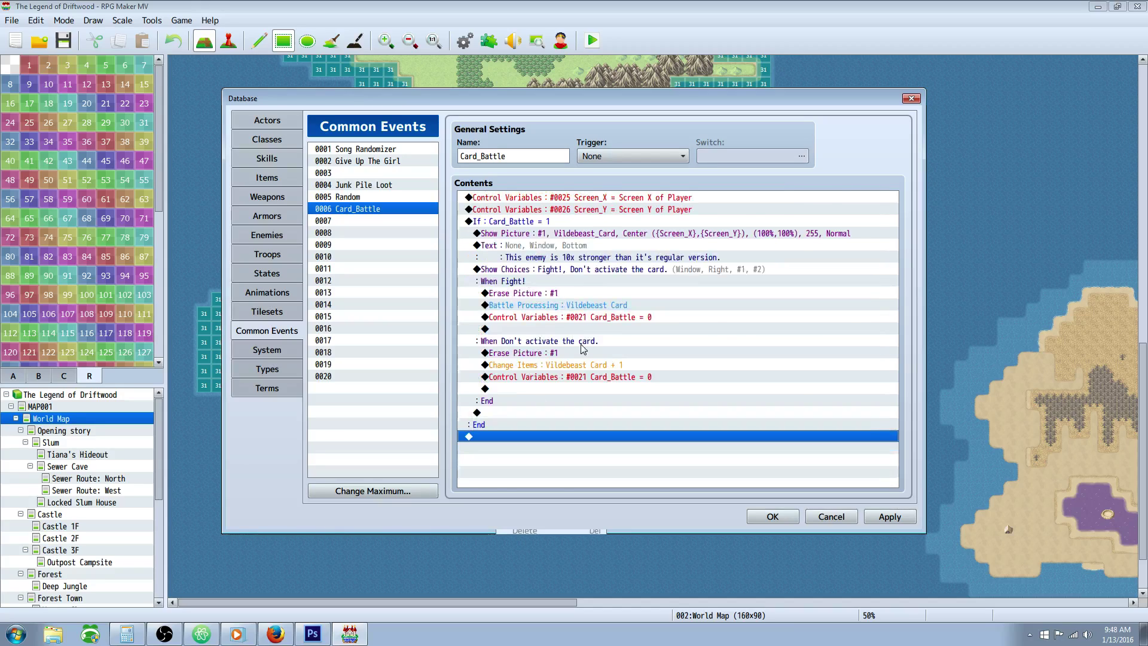
Add the second line "Are you sure you want to fight this boss?" to the Card_Battle event's Show Text message
{"action": "left_click", "coordinate": [567, 245]}
{"action": "left_click", "coordinate": [594, 233]}
{"action": "left_click", "coordinate": [604, 243]}
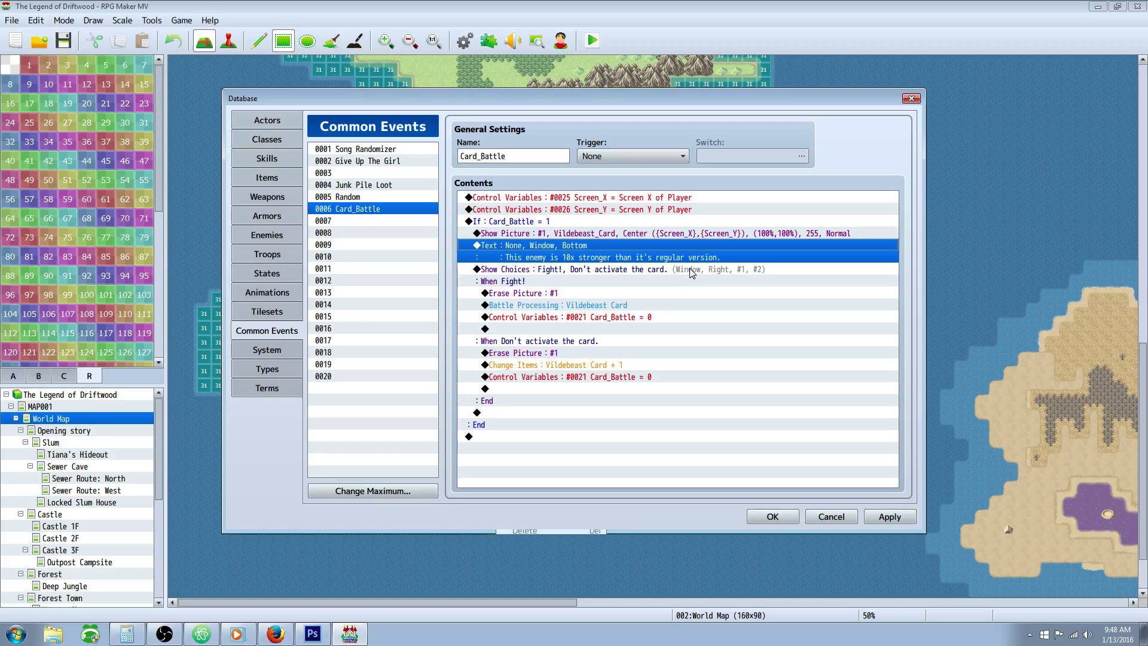
{"action": "right_click", "coordinate": [612, 246]}
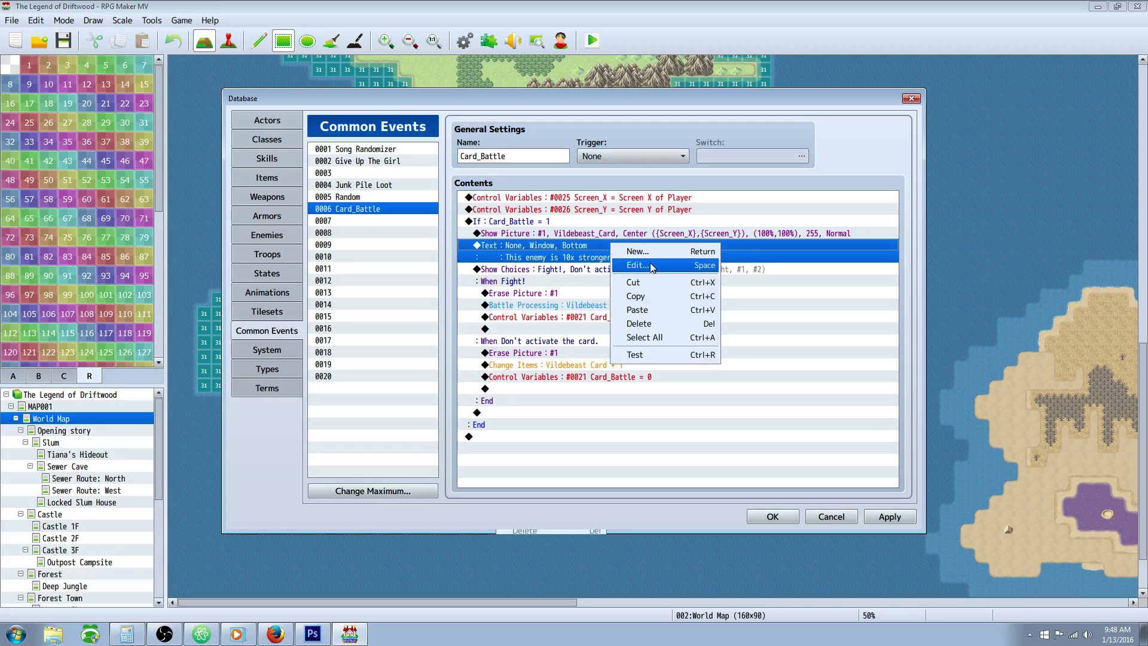
{"action": "left_click", "coordinate": [651, 265]}
{"action": "key", "text": "Return"}
{"action": "type", "text": "Are yo"}
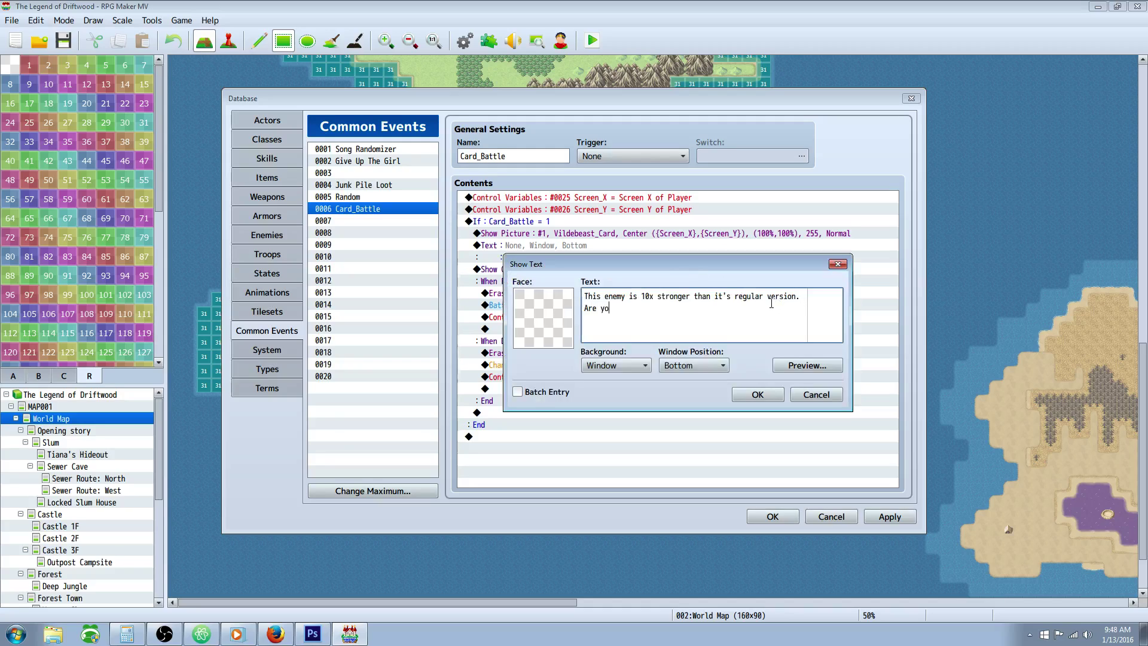
{"action": "type", "text": "u sure you w"}
{"action": "type", "text": "oult"}
{"action": "key", "text": "BackSpace"}
{"action": "key", "text": "BackSpace"}
{"action": "type", "text": "ant to fight this boss?"}
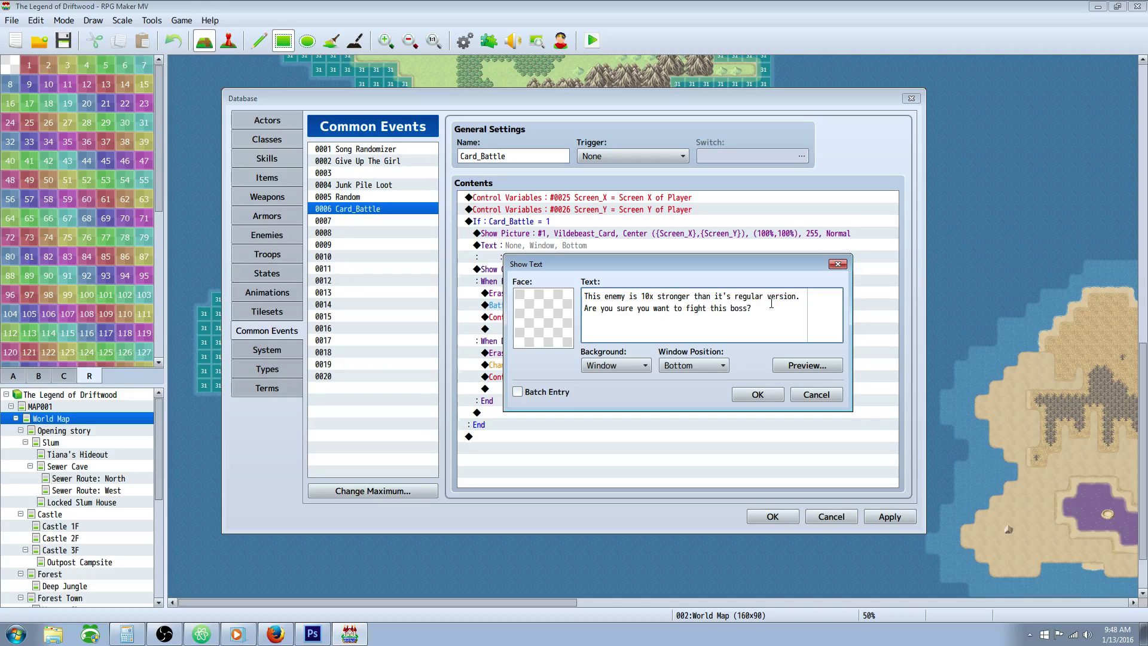
{"action": "left_click", "coordinate": [757, 394]}
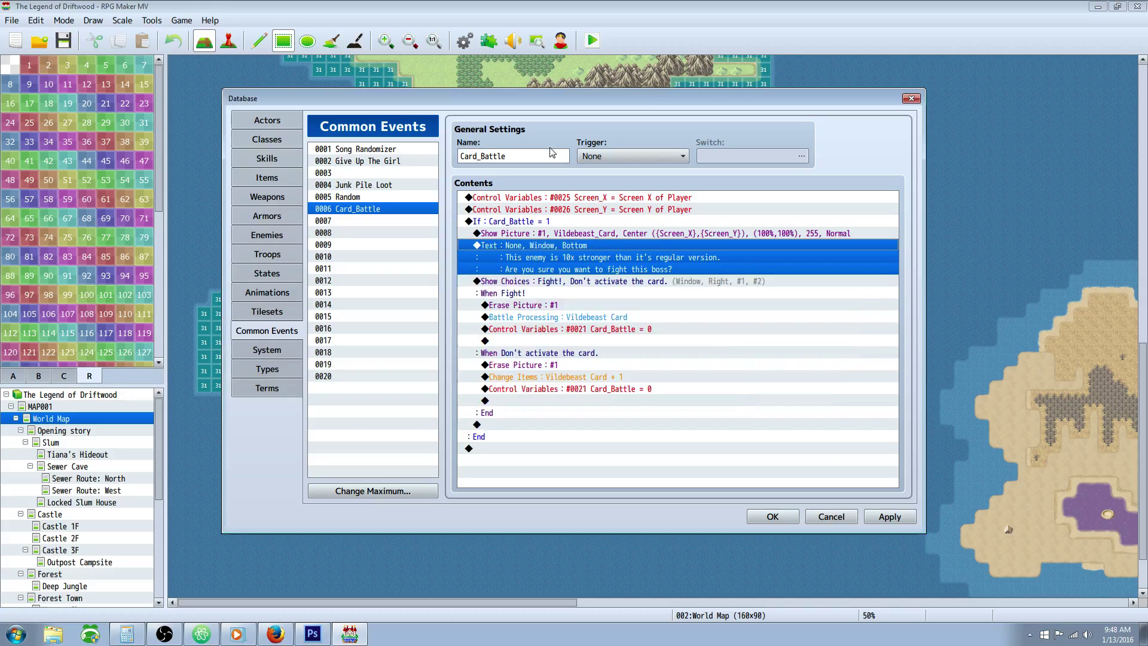
Set the default of the Fight!/Don't activate the card choices to Choice #2
{"action": "left_click", "coordinate": [577, 285]}
{"action": "right_click", "coordinate": [548, 295]}
{"action": "left_click", "coordinate": [577, 307]}
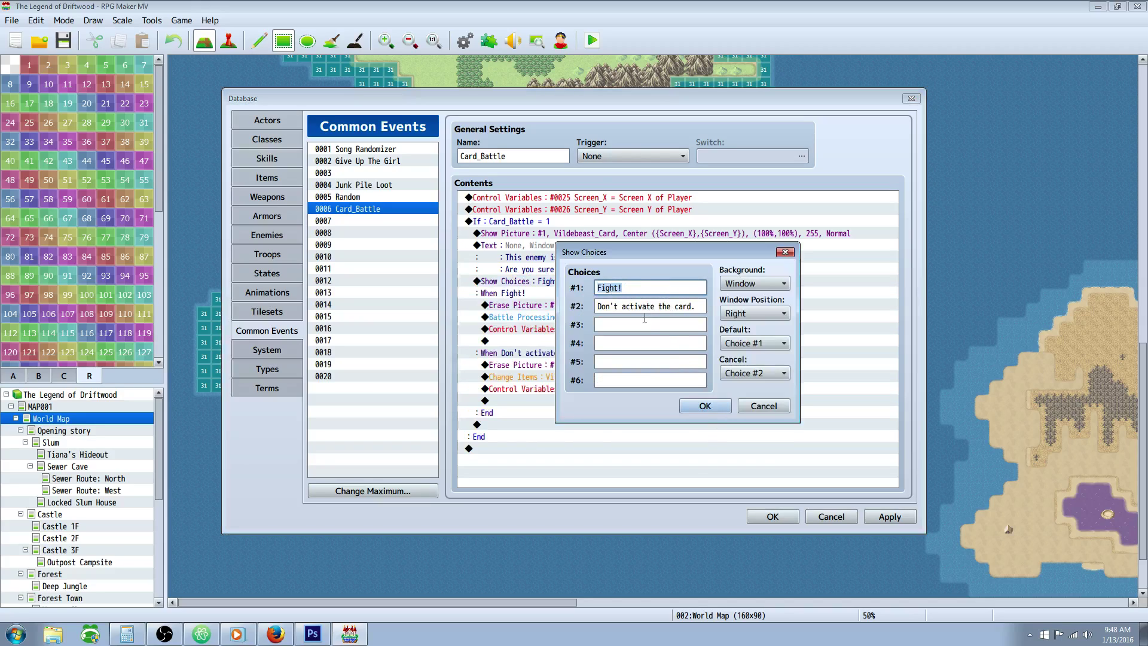
{"action": "left_click", "coordinate": [703, 405]}
{"action": "right_click", "coordinate": [611, 283]}
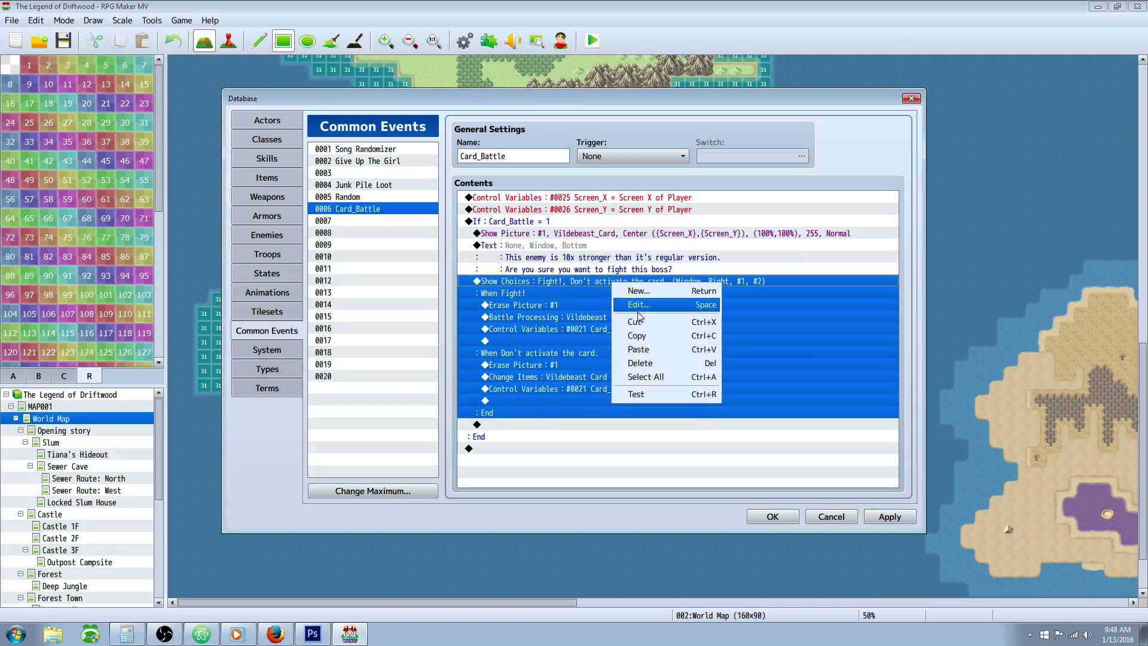
{"action": "left_click", "coordinate": [638, 307]}
{"action": "left_click", "coordinate": [767, 343]}
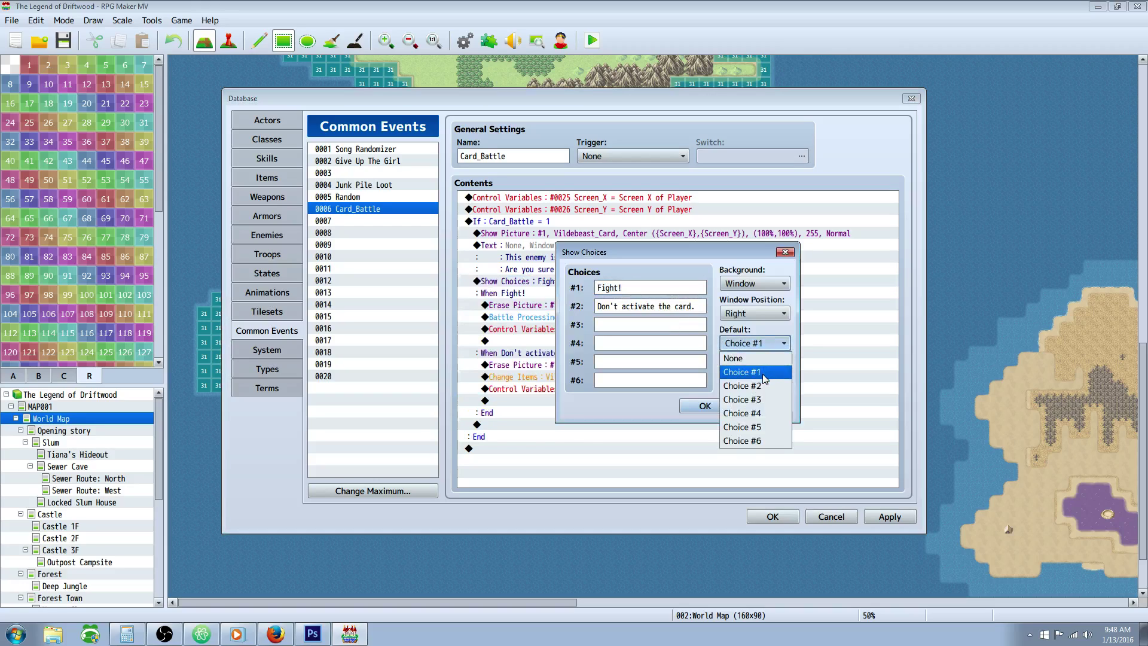
{"action": "left_click", "coordinate": [765, 386]}
{"action": "left_click", "coordinate": [706, 407]}
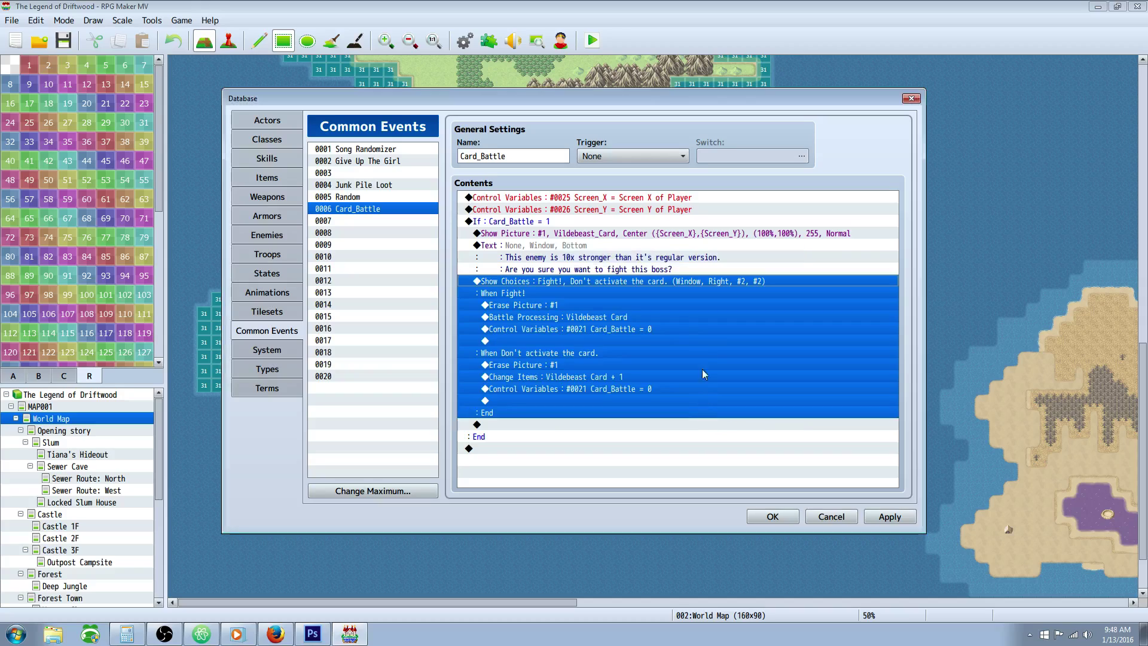
Review the commands inside the Fight! and Don't activate the card branches of the Card_Battle event
{"action": "left_click", "coordinate": [598, 282]}
{"action": "left_click", "coordinate": [596, 303]}
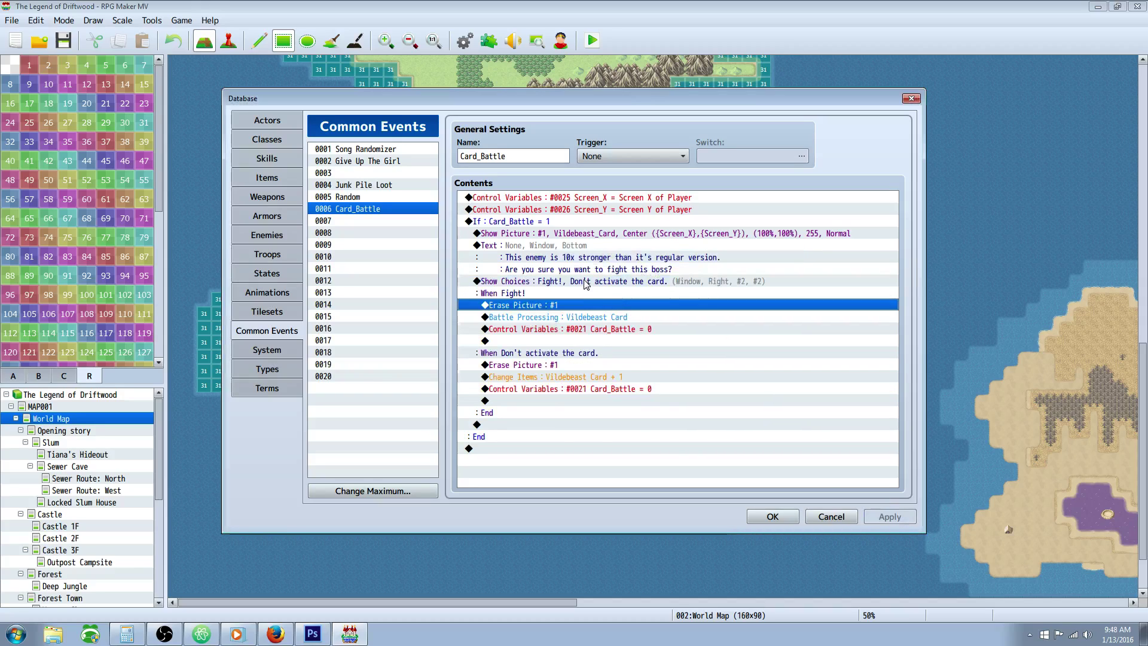
{"action": "left_click", "coordinate": [621, 321]}
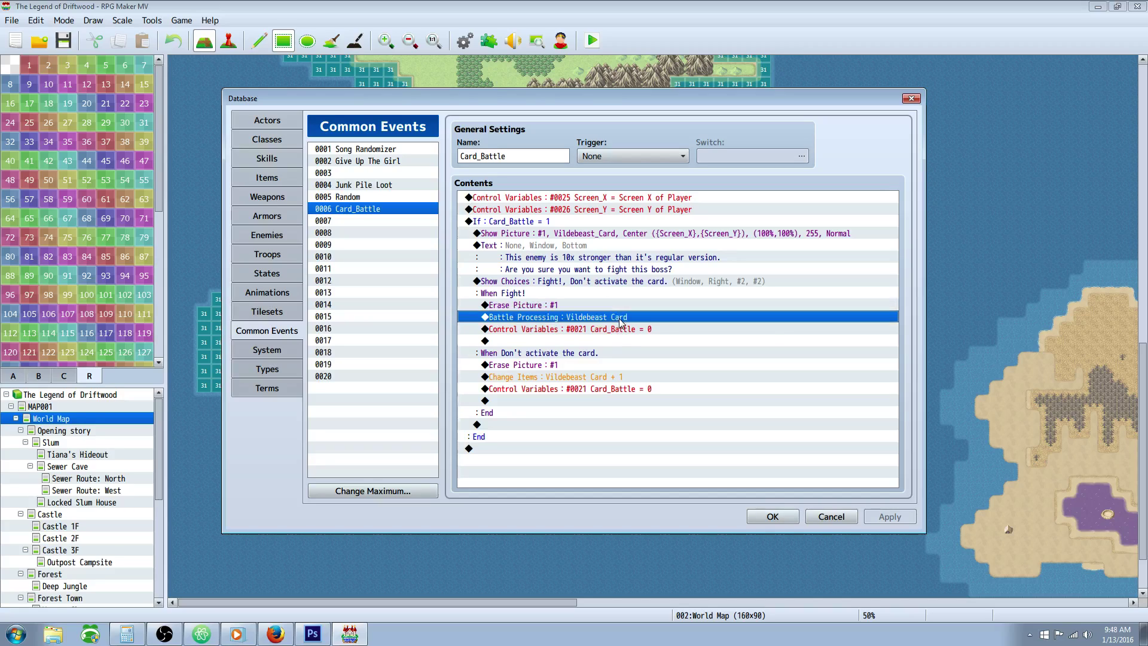
{"action": "left_click", "coordinate": [625, 330]}
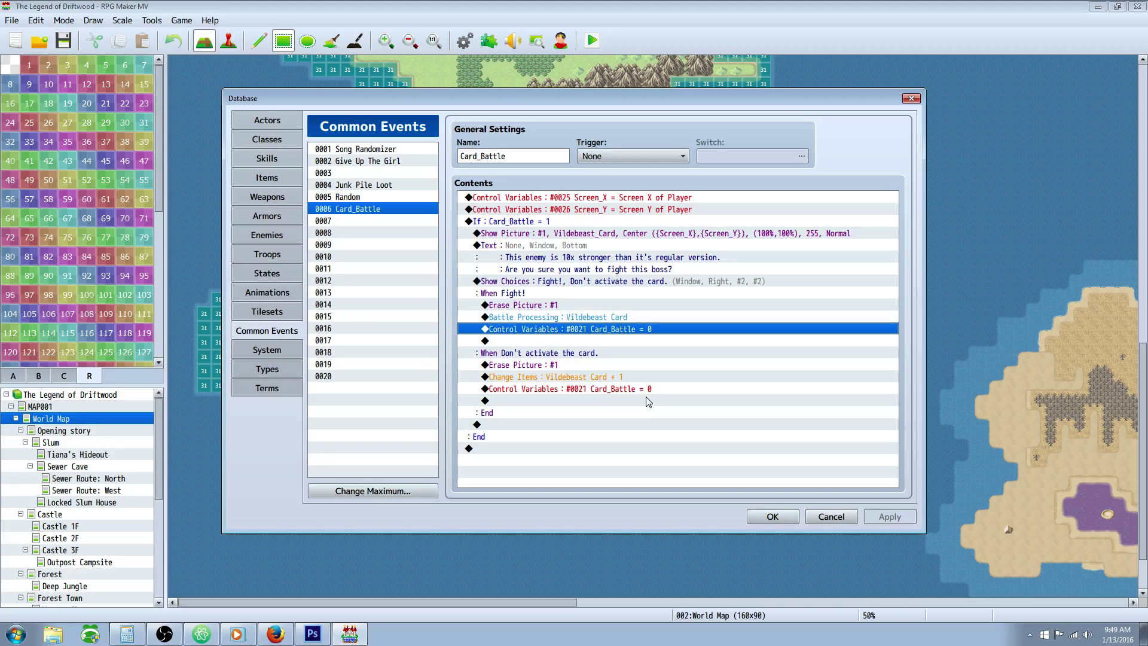
{"action": "left_click", "coordinate": [578, 353]}
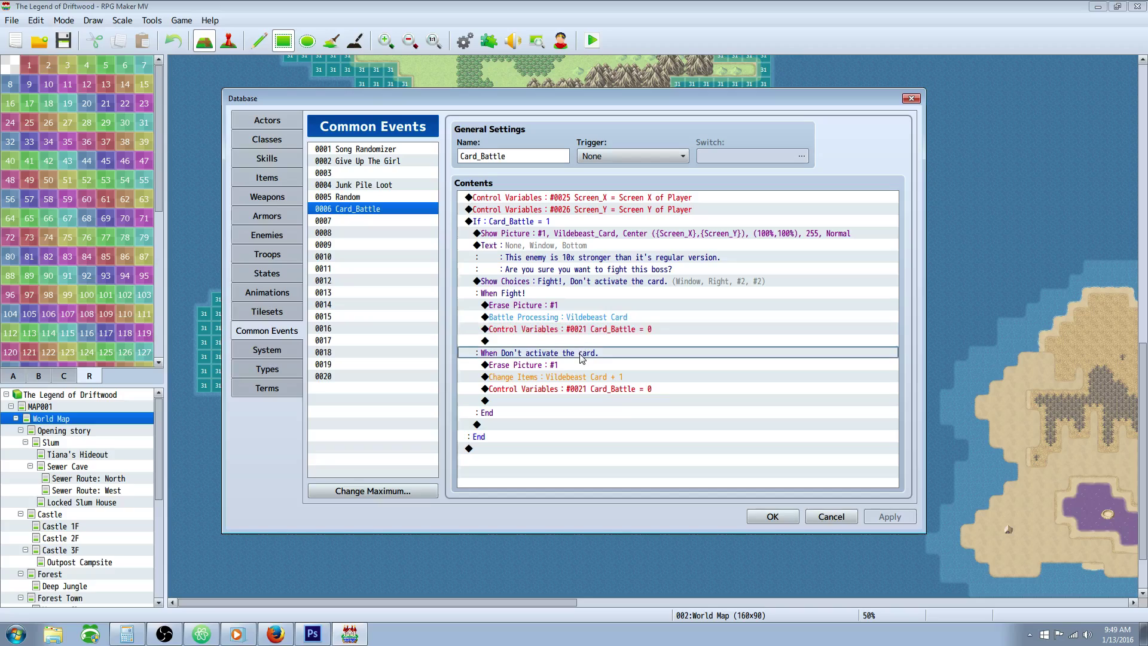
{"action": "left_click", "coordinate": [565, 366]}
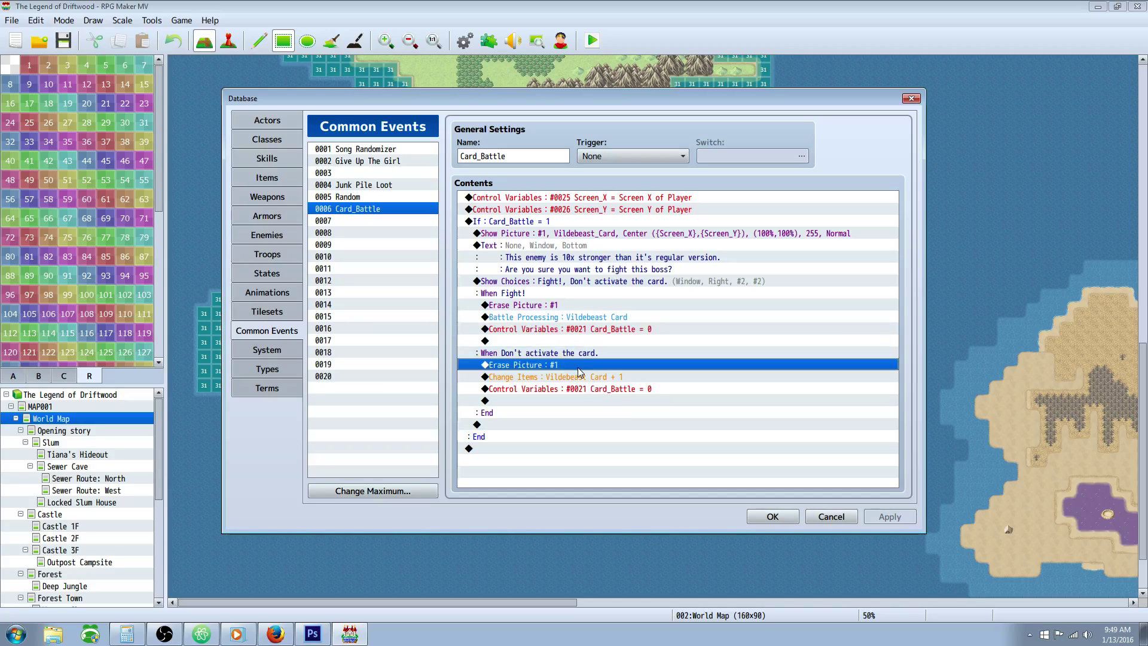
{"action": "left_click", "coordinate": [557, 379]}
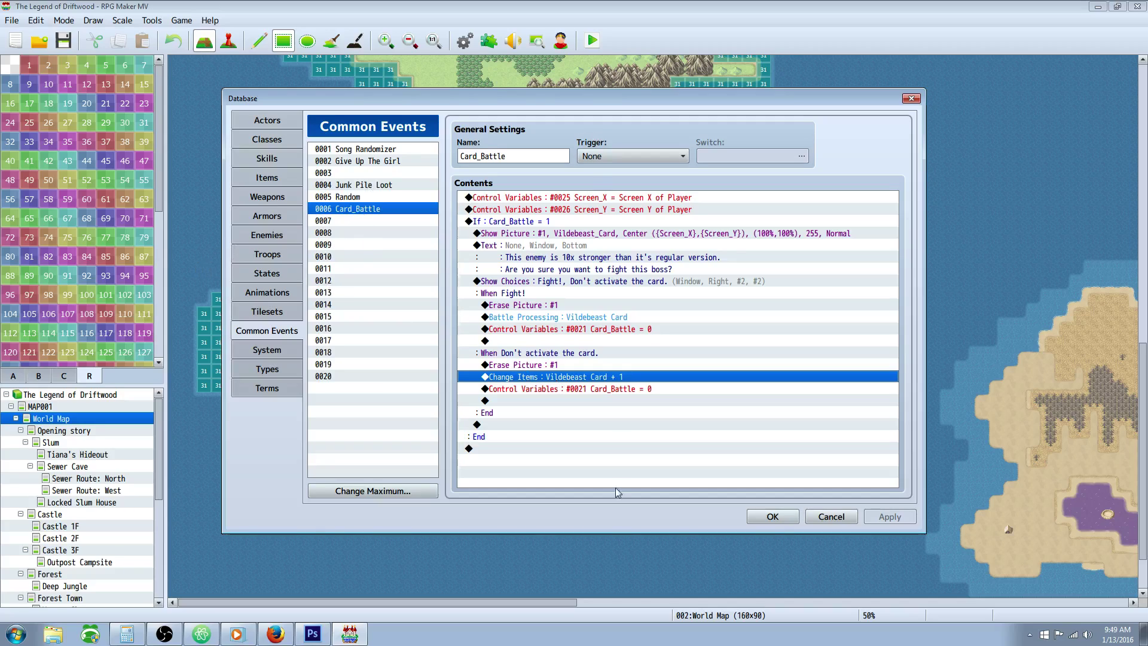
{"action": "left_click", "coordinate": [567, 390]}
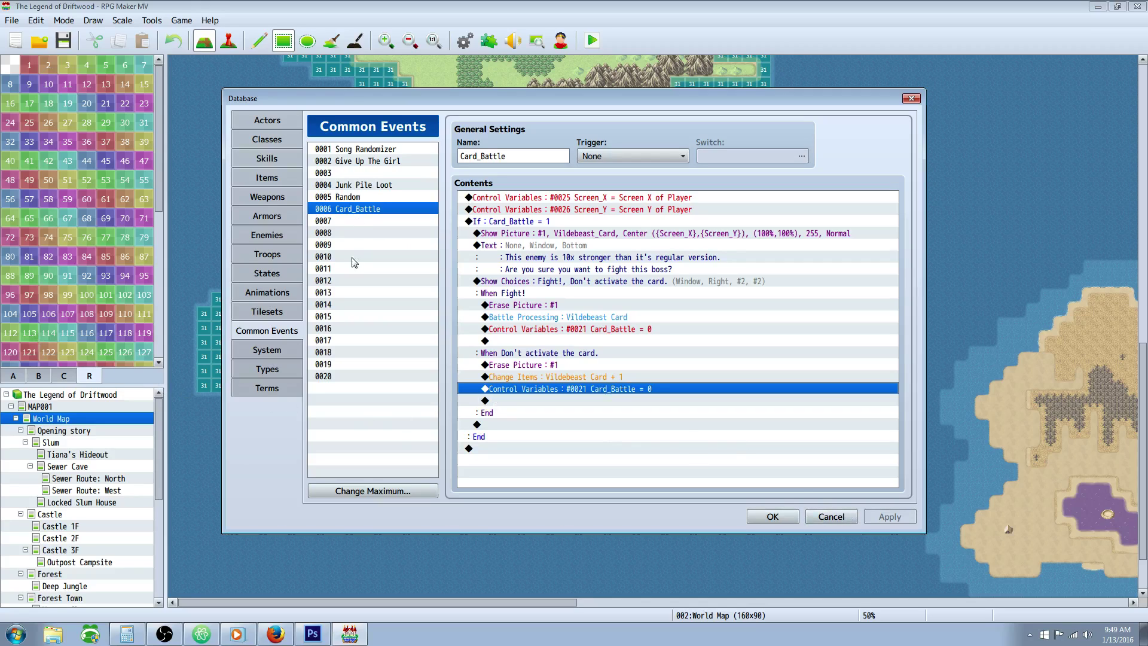
View the game's System settings, and look through the database's elements and skill types
{"action": "left_click", "coordinate": [277, 351]}
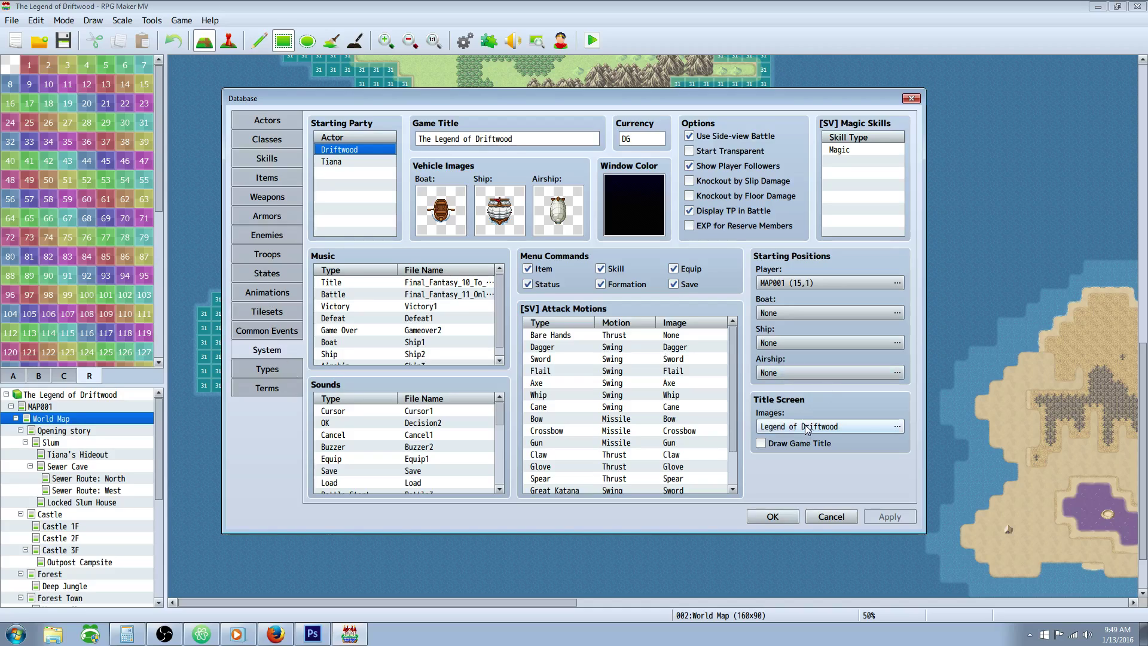
{"action": "mouse_move", "coordinate": [807, 428]}
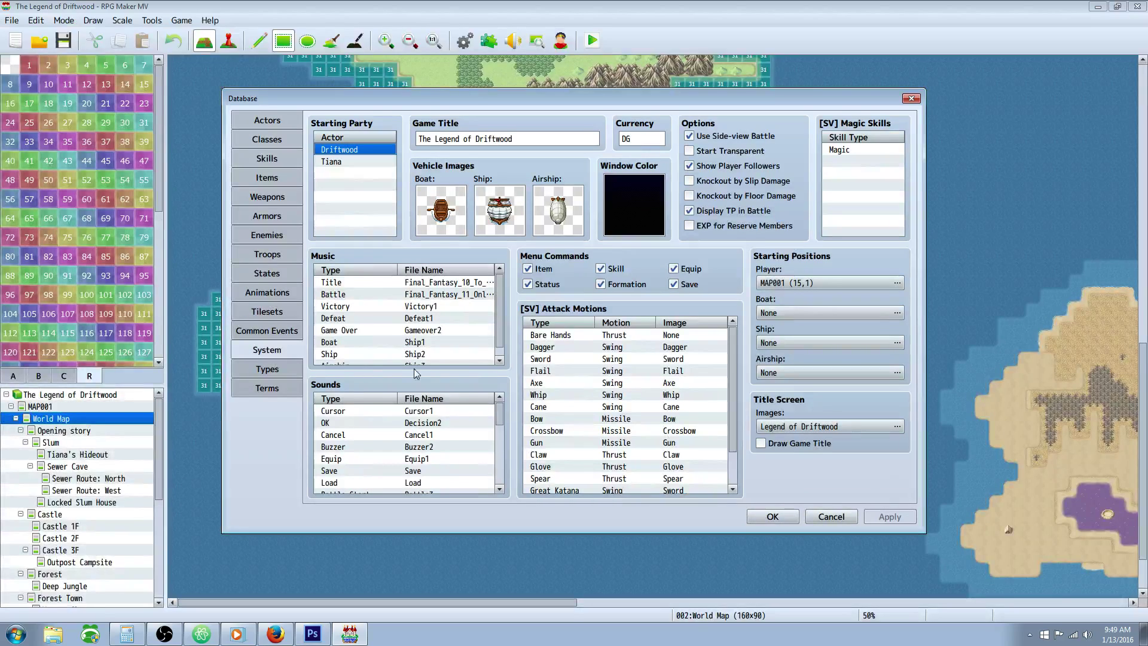
{"action": "left_click", "coordinate": [273, 373]}
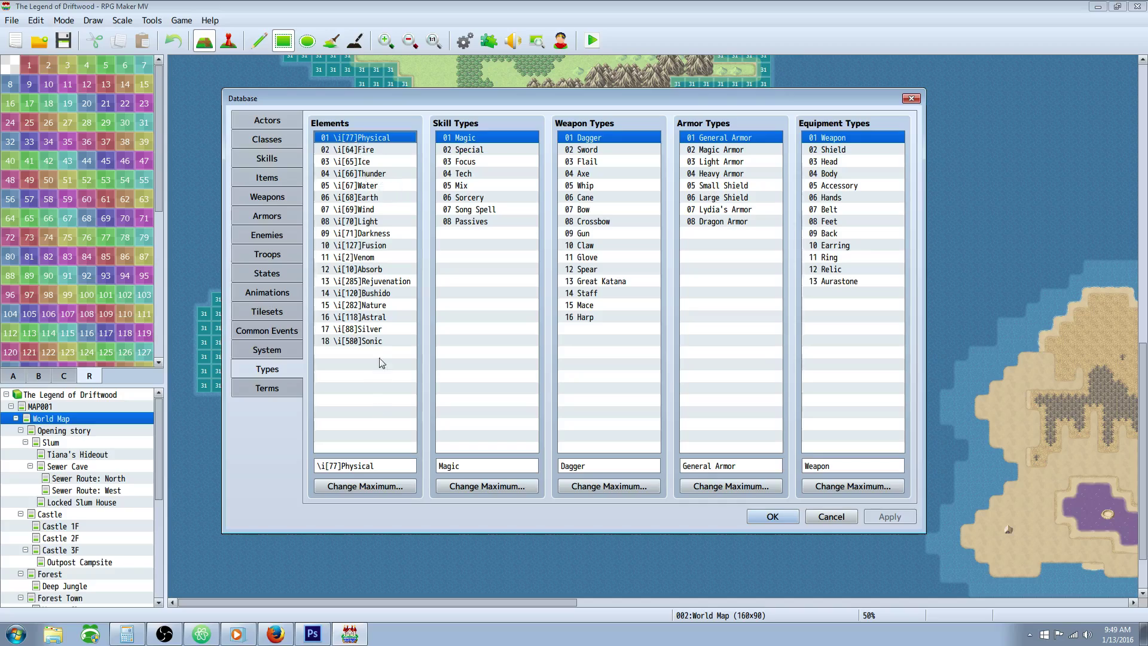
{"action": "left_click", "coordinate": [383, 340]}
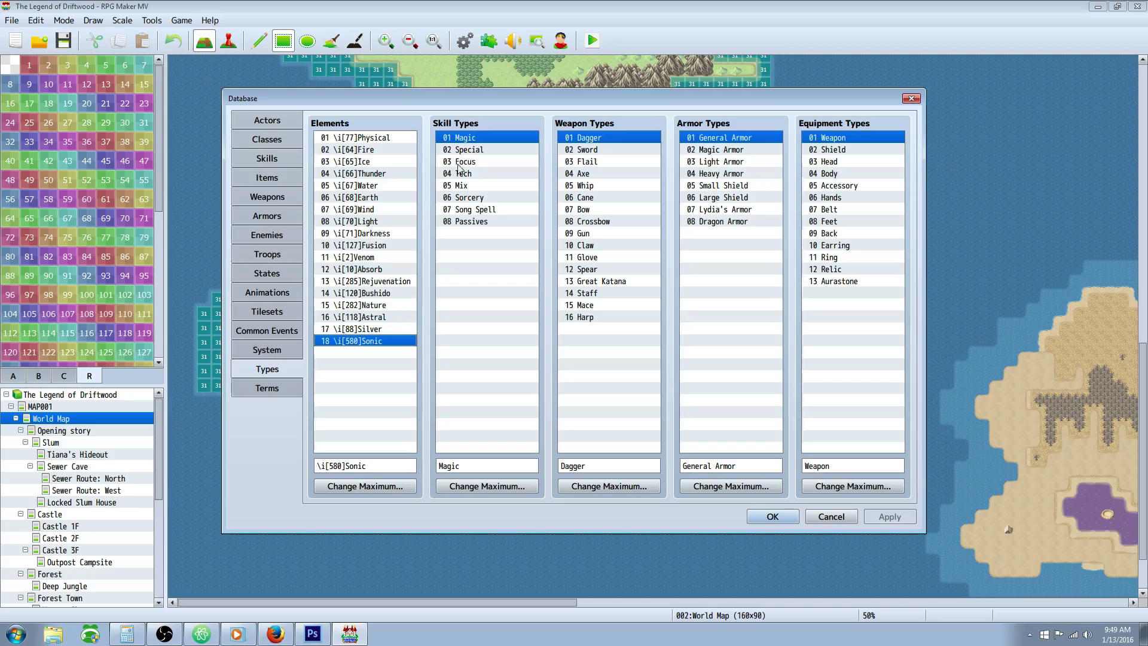
{"action": "left_click", "coordinate": [481, 210]}
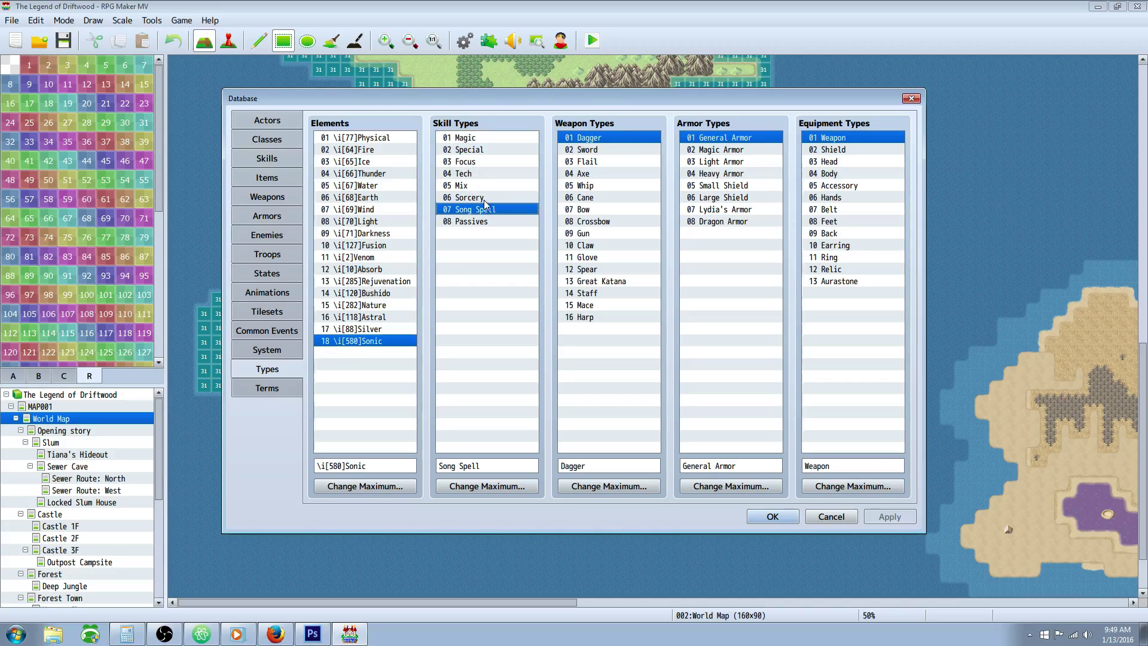
{"action": "left_click", "coordinate": [485, 186]}
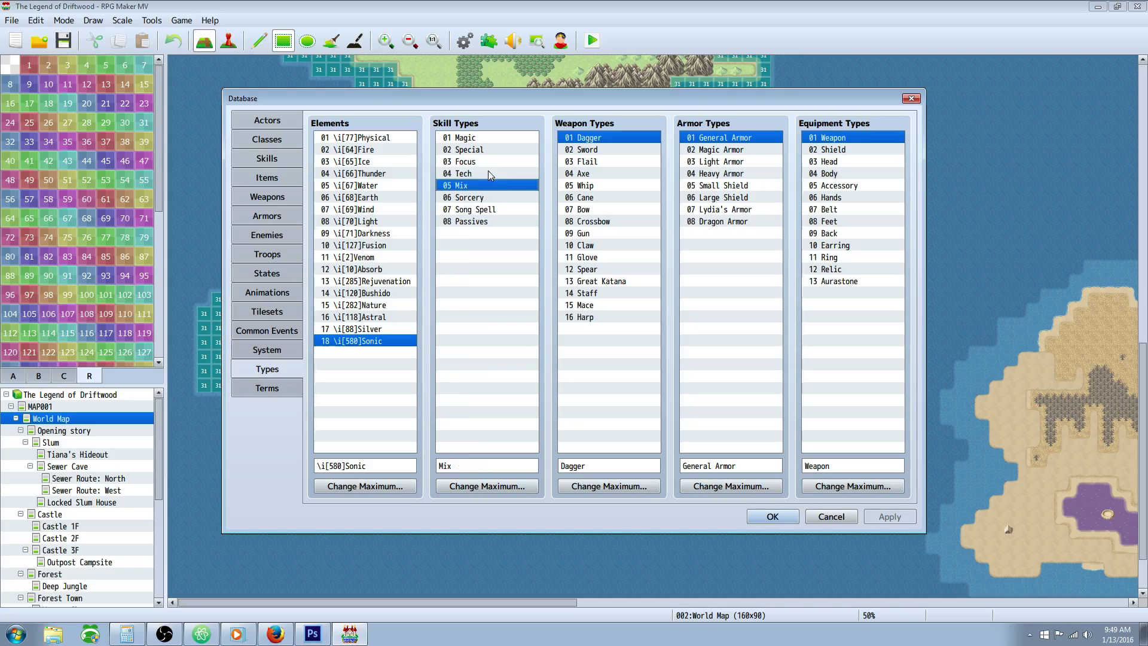
{"action": "left_click", "coordinate": [489, 198]}
{"action": "left_click", "coordinate": [490, 210]}
{"action": "left_click", "coordinate": [489, 221]}
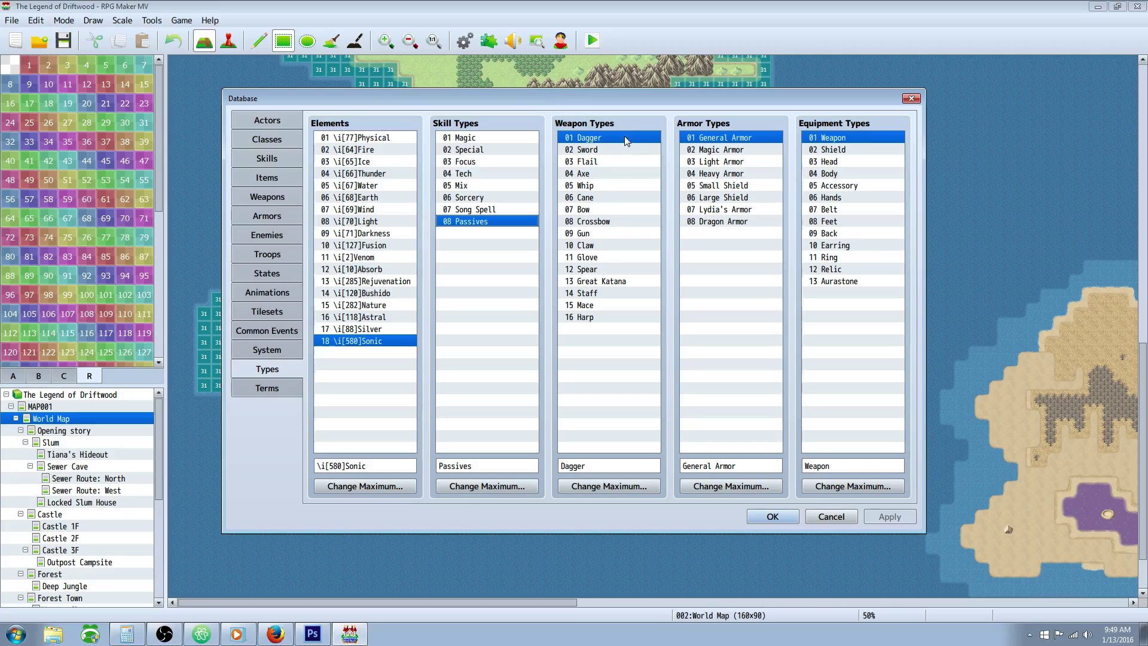
Look through the last entries of the weapon types and armor types, from Mace and Harp to Dragon Armor
{"action": "left_click", "coordinate": [610, 307]}
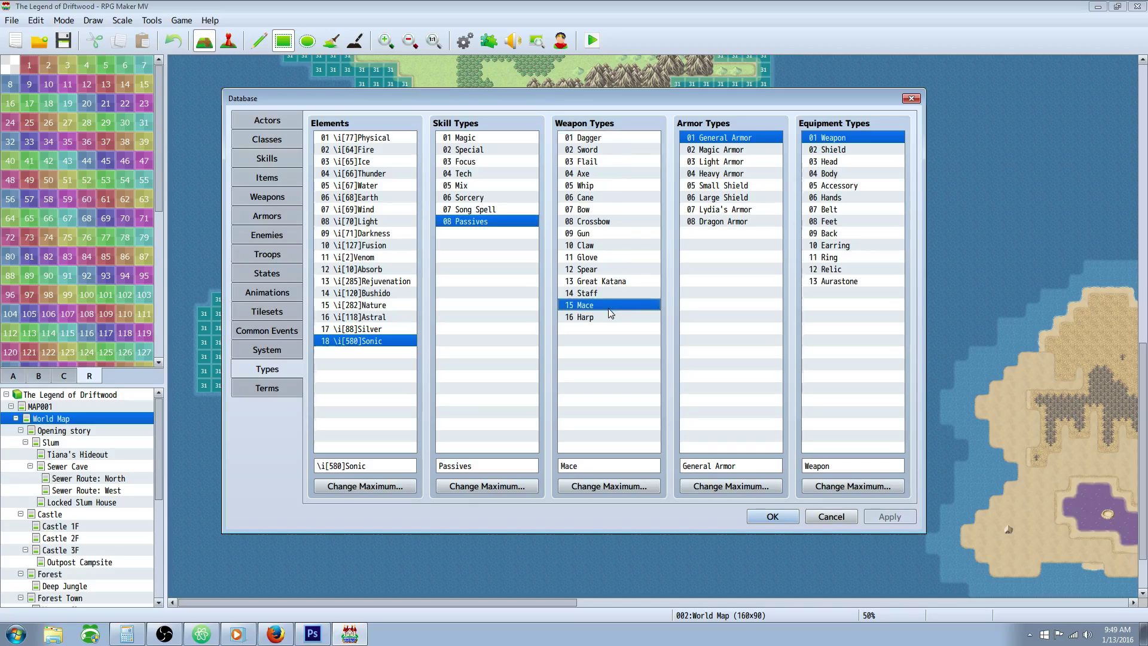
{"action": "left_click", "coordinate": [611, 318]}
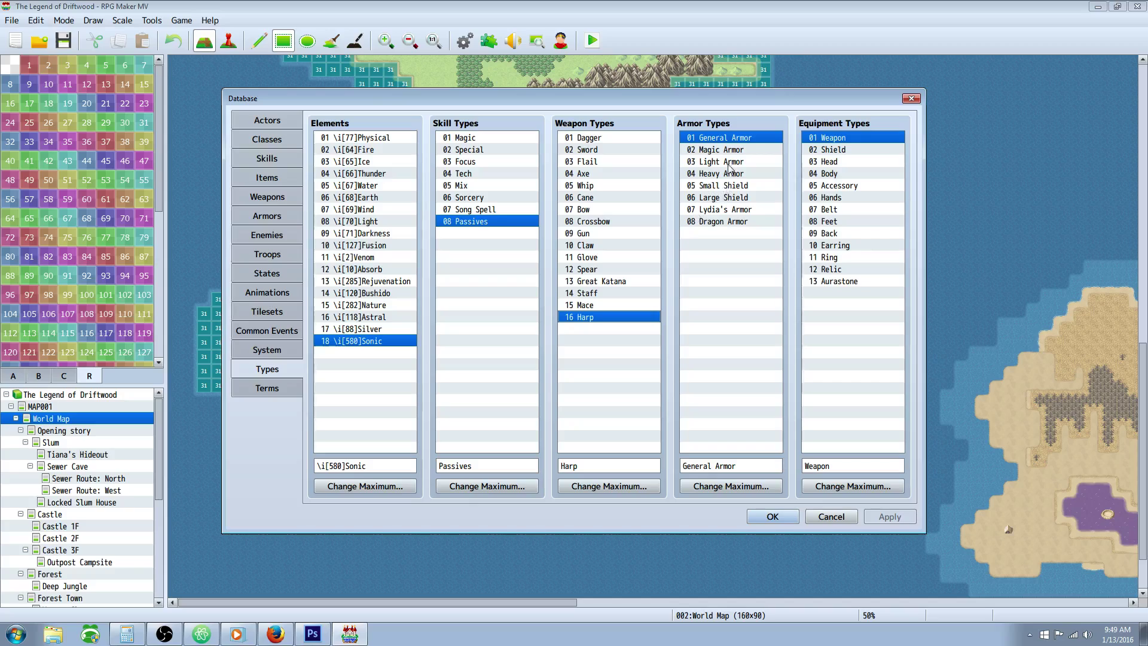
{"action": "left_click", "coordinate": [743, 209]}
{"action": "key", "text": "Down"}
{"action": "key", "text": "Up"}
{"action": "key", "text": "Down"}
{"action": "key", "text": "Up"}
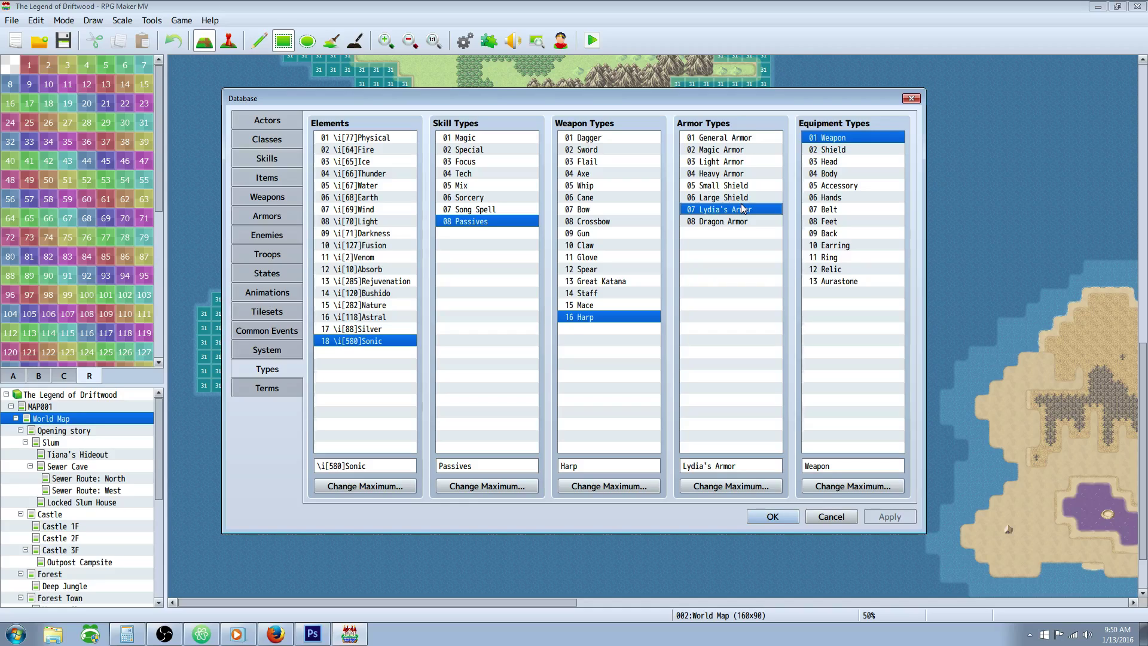
{"action": "left_click", "coordinate": [724, 221]}
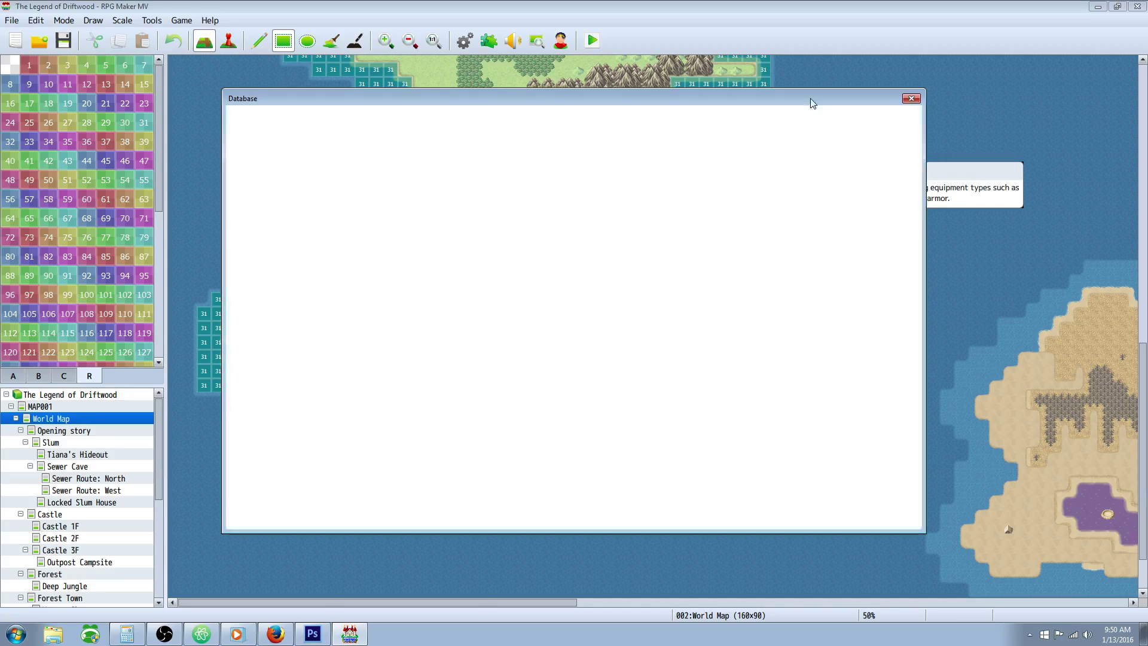
Open the database's Terms, accept and close the database, and save the project
{"action": "left_click", "coordinate": [282, 386]}
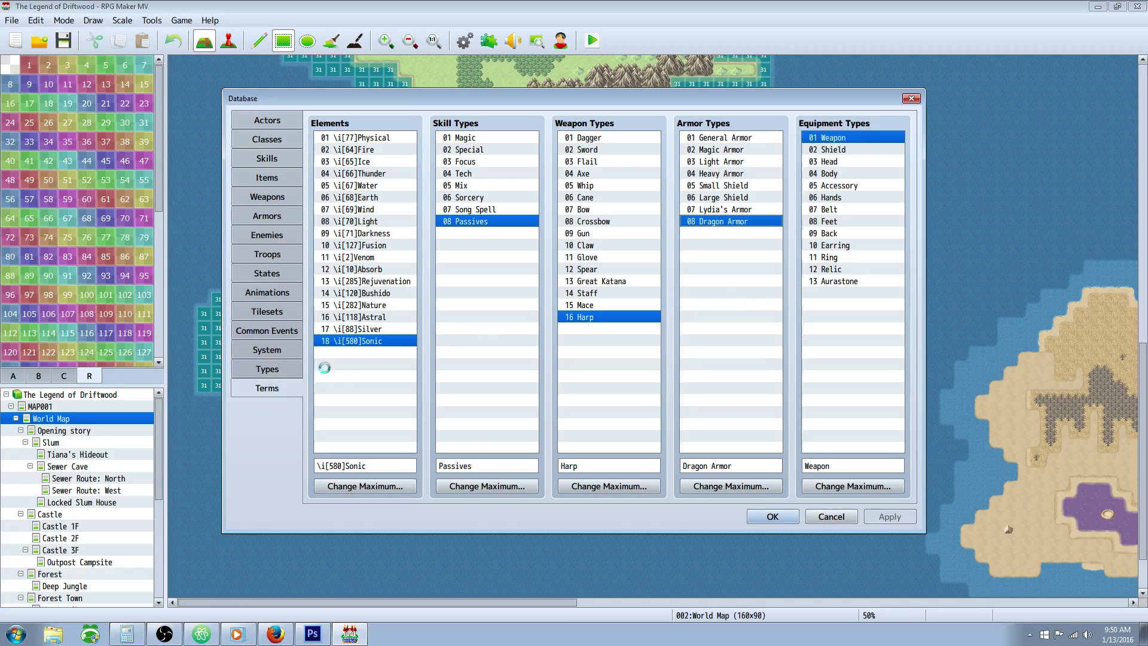
{"action": "left_click", "coordinate": [773, 516]}
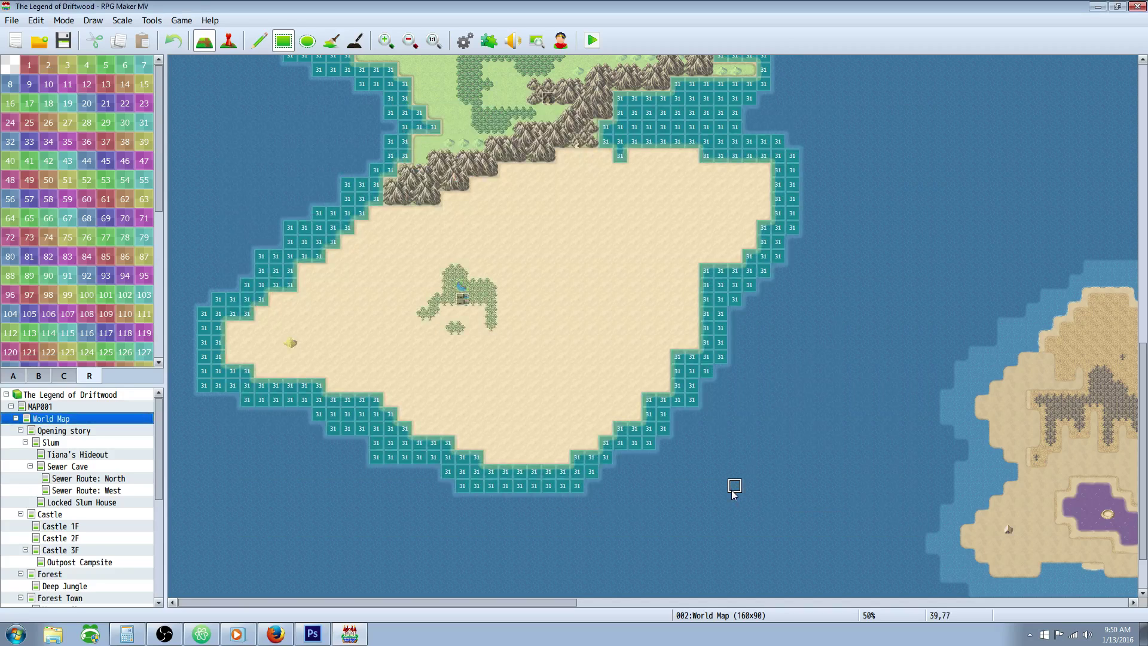
{"action": "left_click", "coordinate": [65, 41]}
{"action": "left_click", "coordinate": [165, 633]}
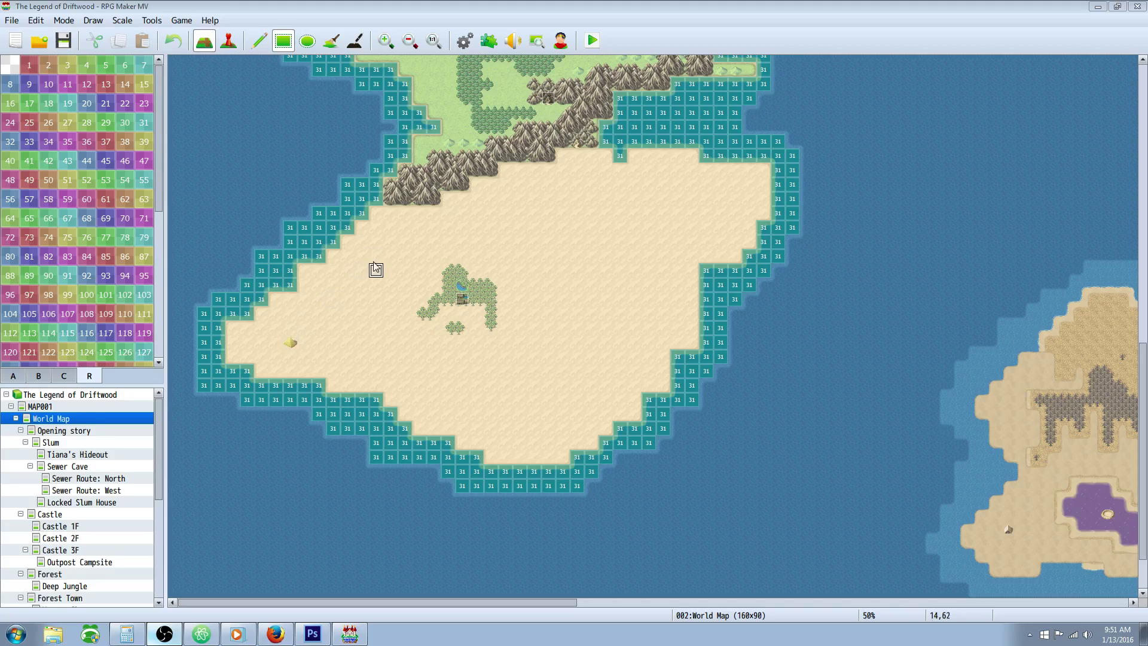
{"action": "scroll", "coordinate": [344, 257], "scroll_direction": "up", "scroll_amount": 10}
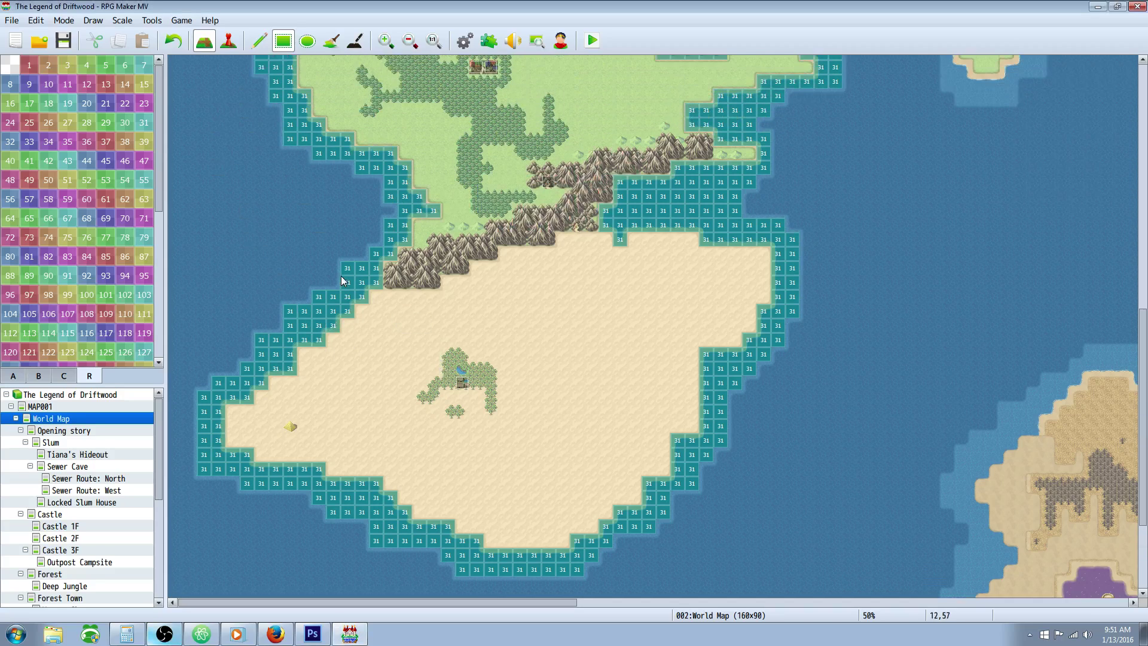
{"action": "scroll", "coordinate": [338, 274], "scroll_direction": "up", "scroll_amount": 5}
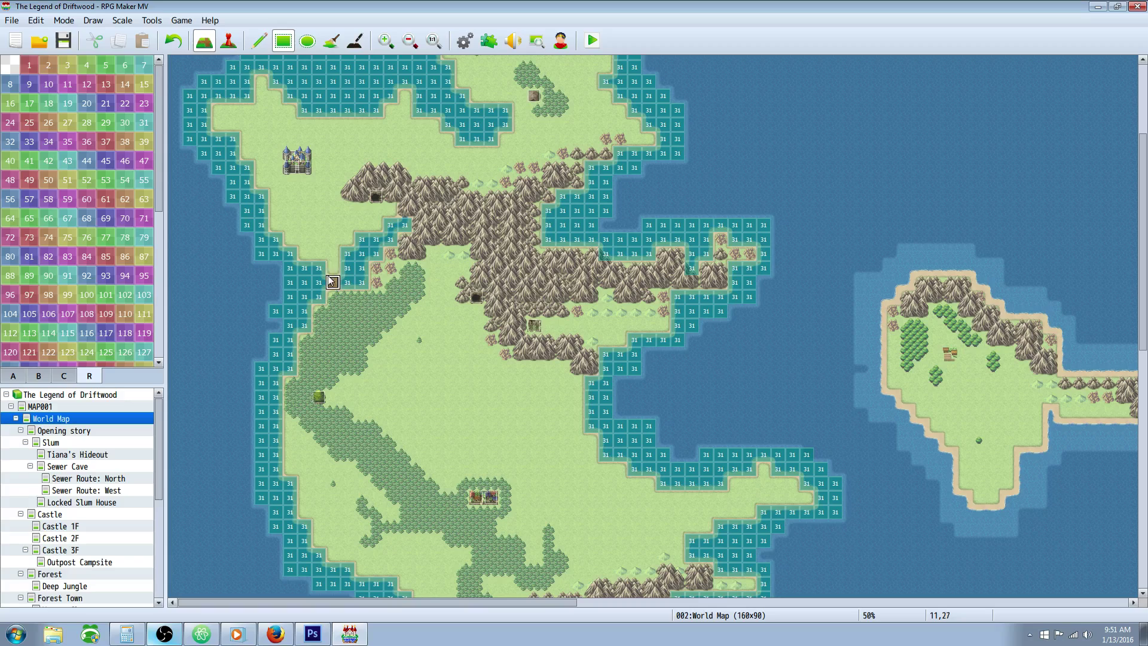
{"action": "scroll", "coordinate": [333, 274], "scroll_direction": "up", "scroll_amount": 5}
{"action": "scroll", "coordinate": [367, 287], "scroll_direction": "down", "scroll_amount": 5}
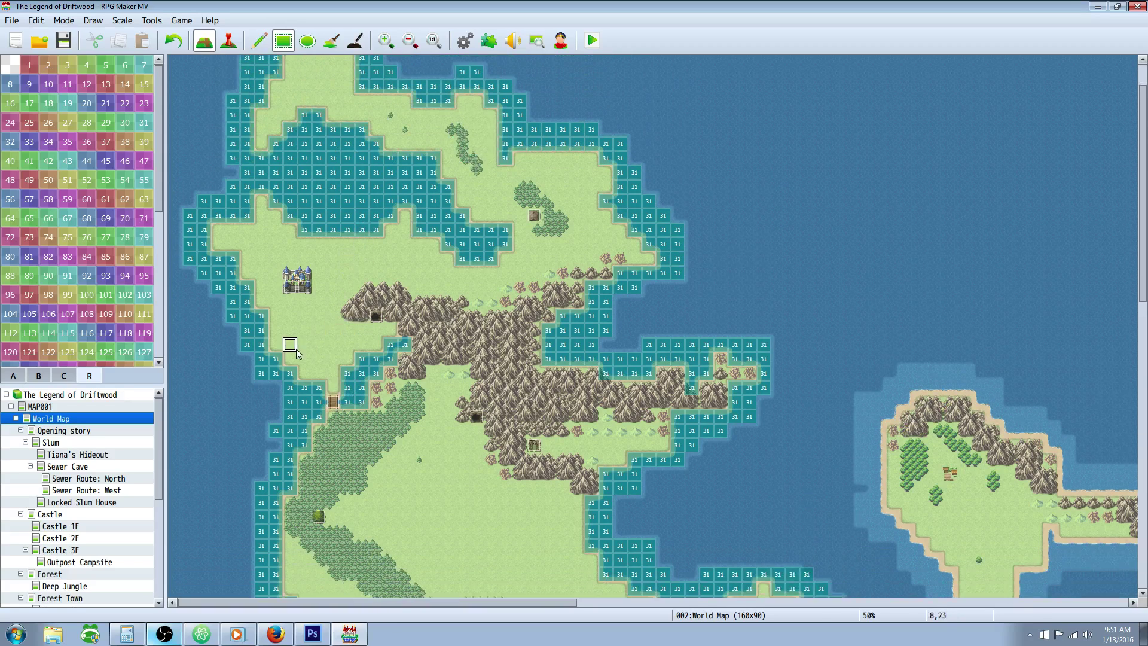